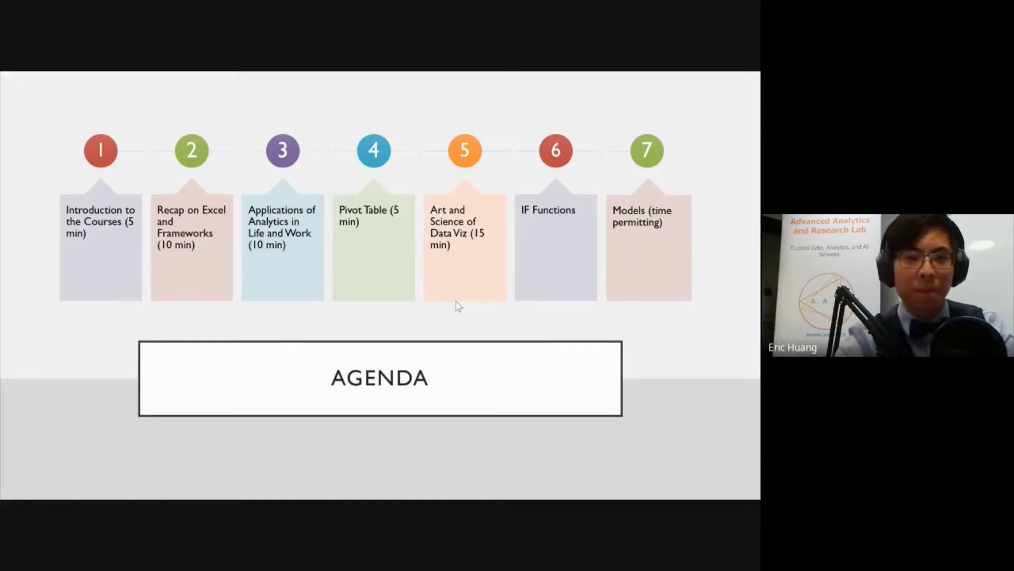
Advance from the agenda past the ME background slide to the ME hobby photo collage
key("Right")
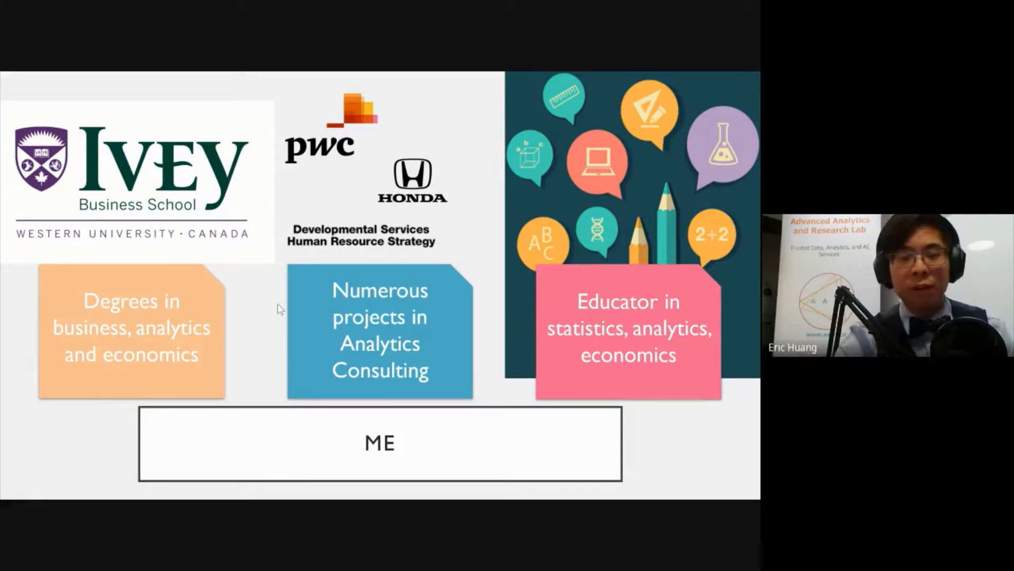
key("Right")
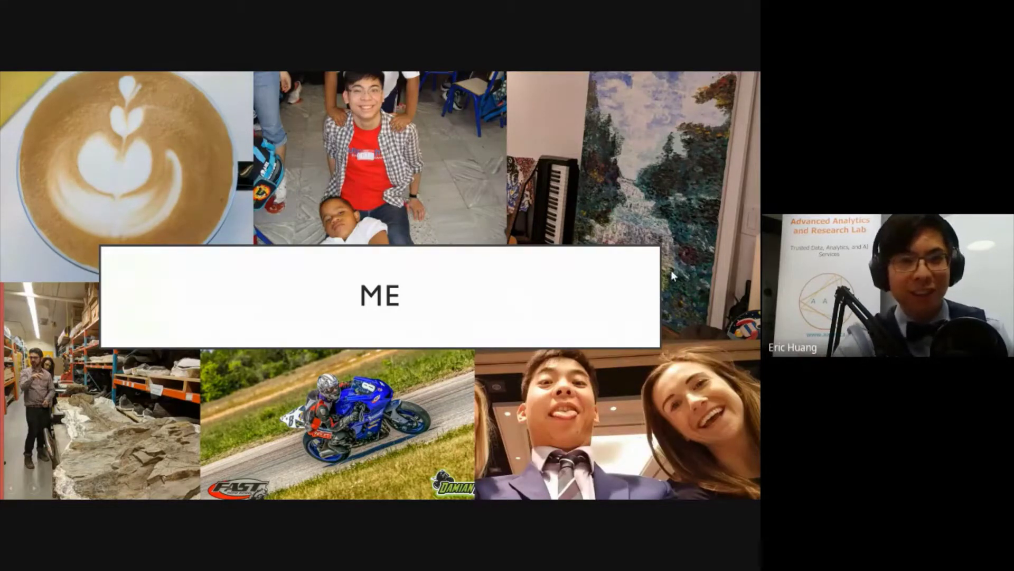
Advance through the ABOUT AAARL, educational mission and Fall Courses slides to POP QUIZ
key("Right")
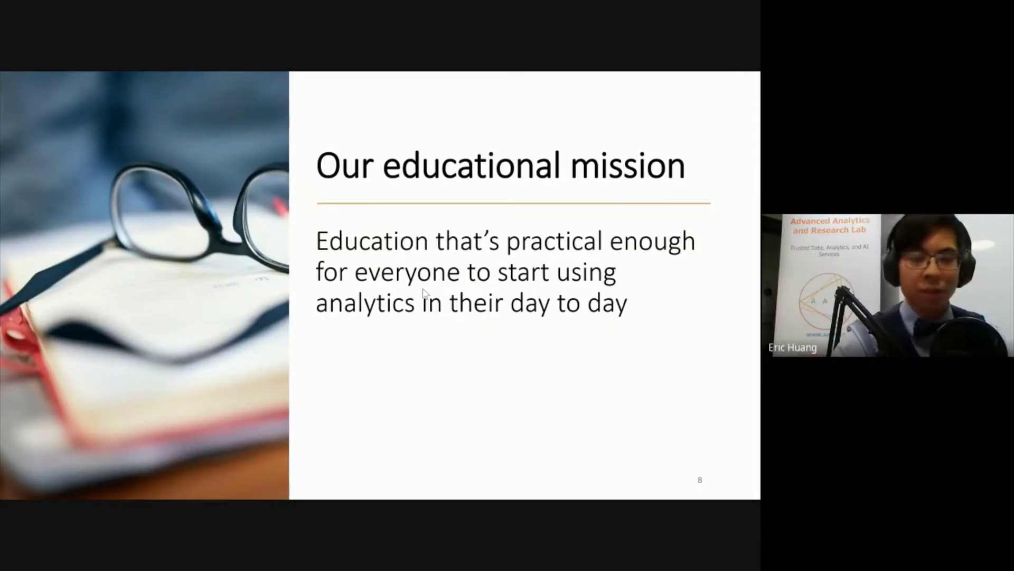
key("Right")
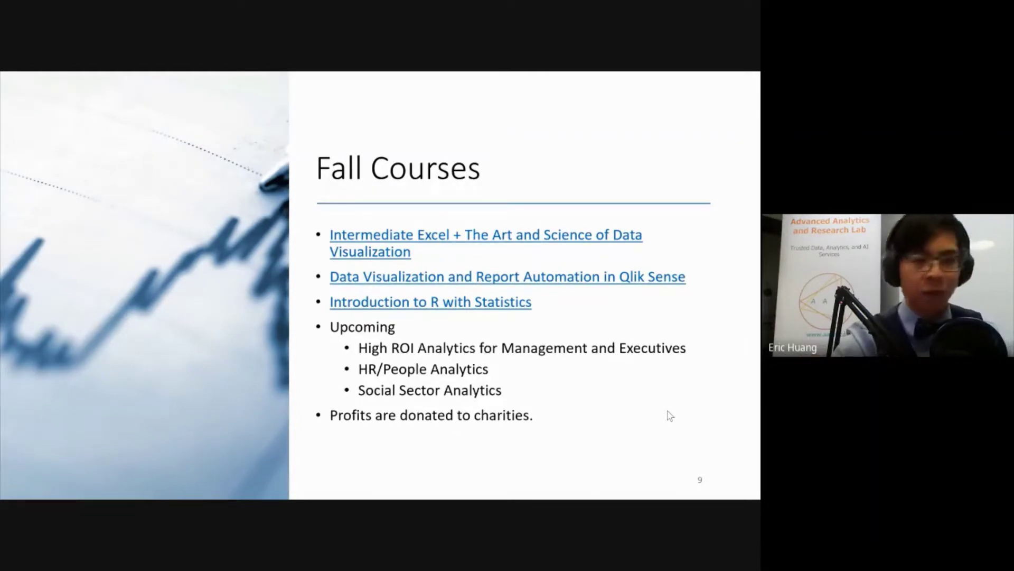
key("Right")
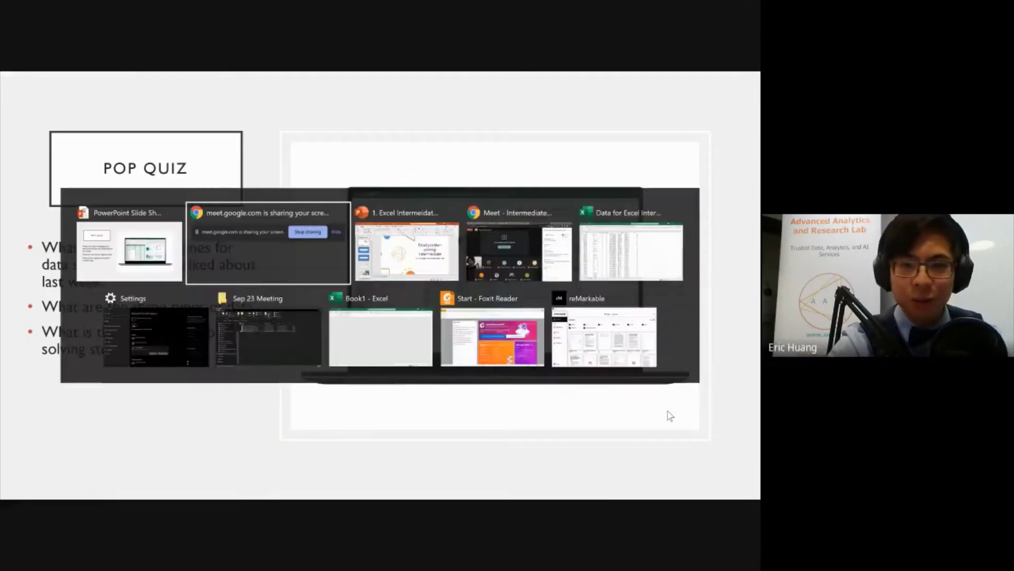
Show Google Meet full screen and switch between it and the POP QUIZ slide to read chat answers
key("alt+Tab")
key("alt+Tab")
key("alt+Tab")
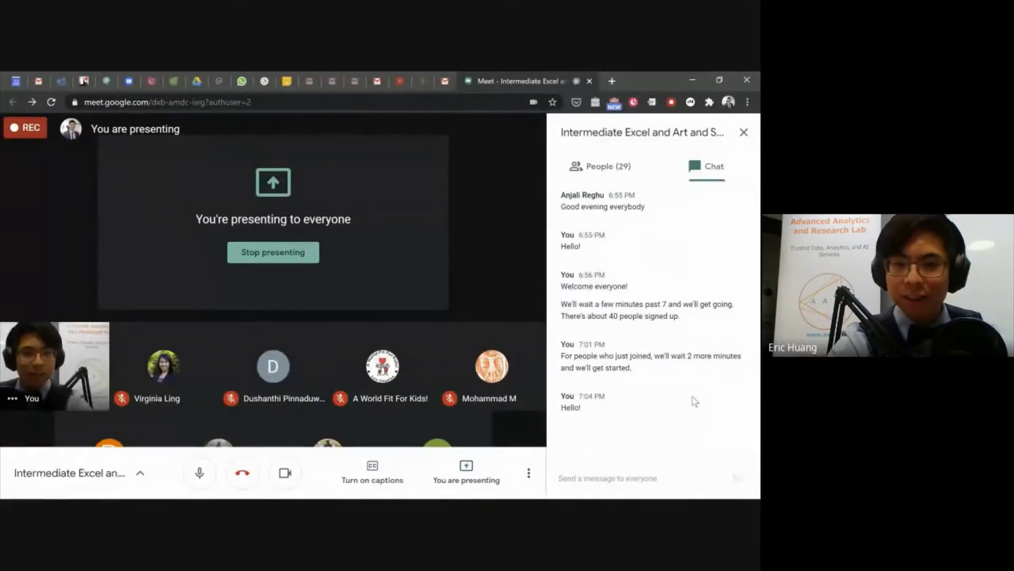
key("F11")
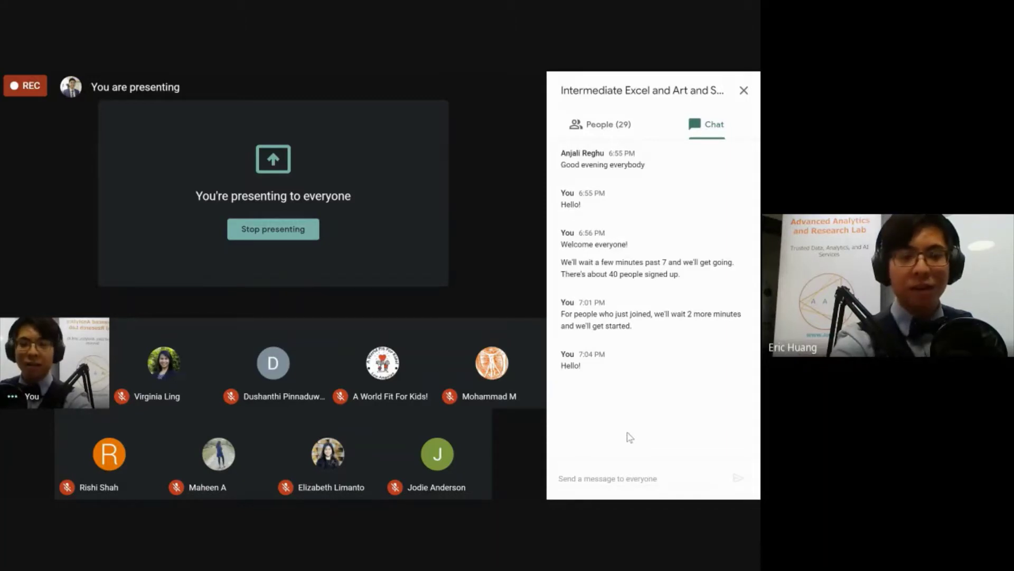
key("alt+Tab")
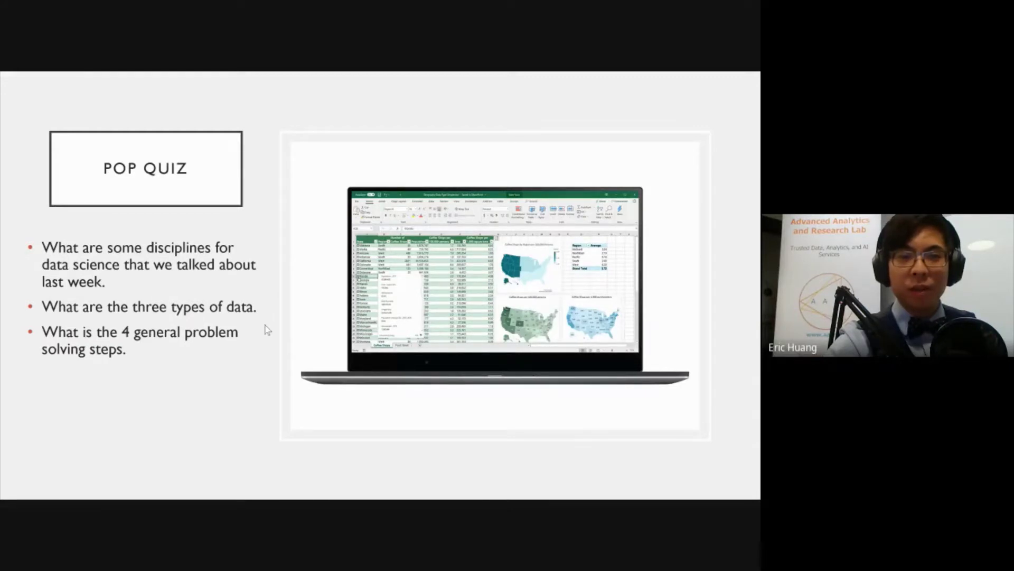
key("alt+Tab")
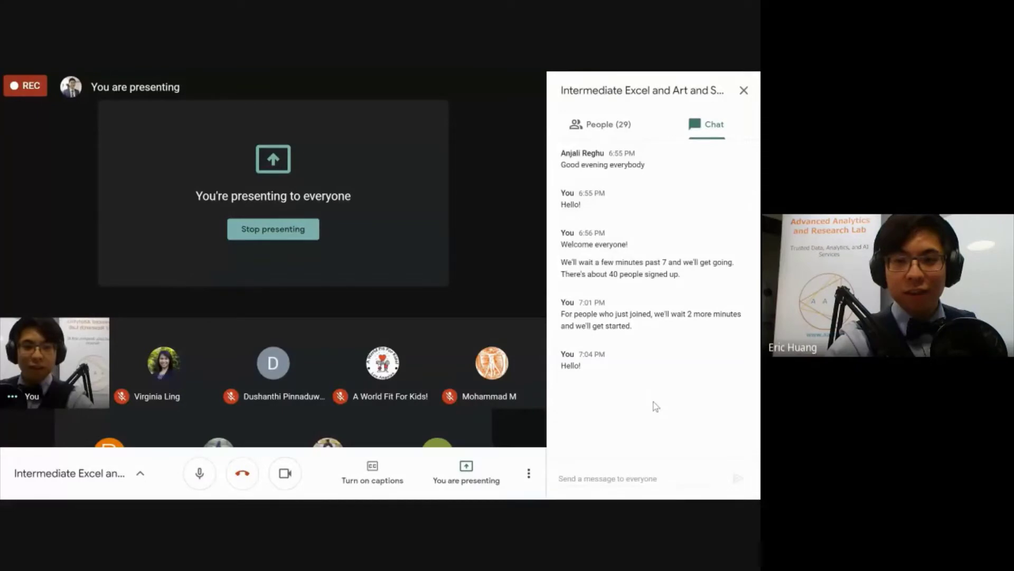
key("alt+Tab")
key("alt+shift+Tab")
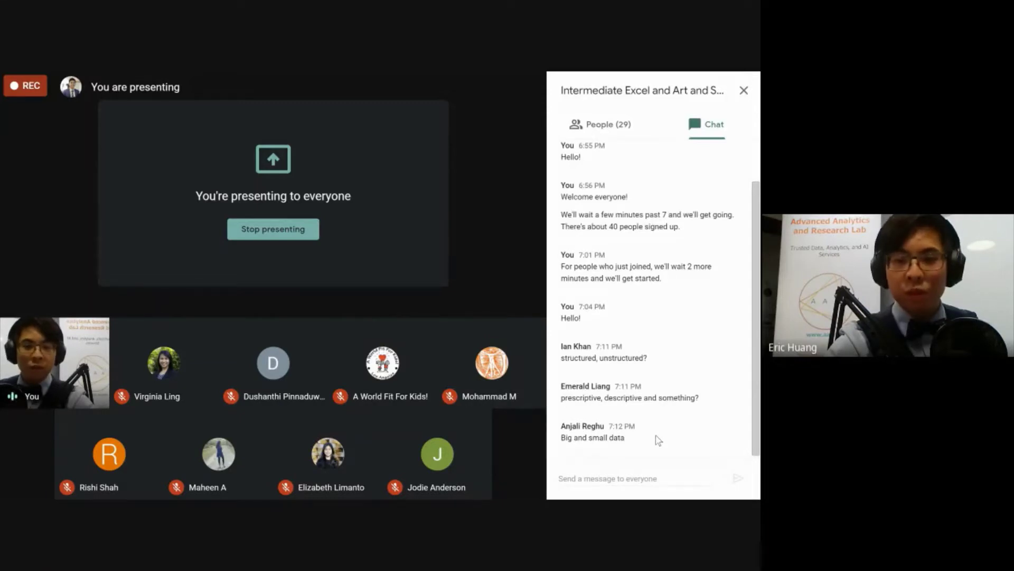
key("alt+Tab")
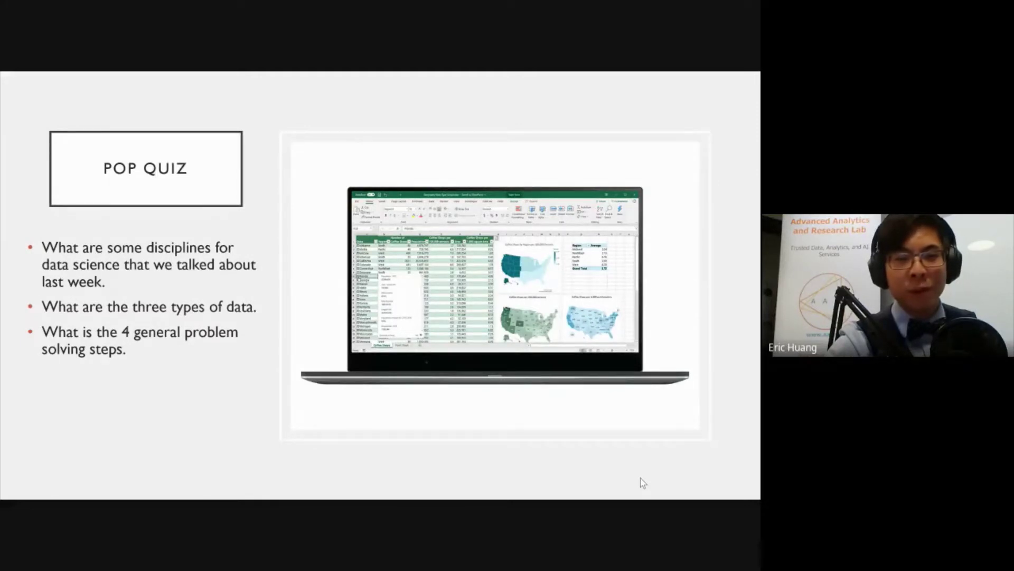
Check the Meet chat once more, then return to the POP QUIZ slide show
key("alt+Tab")
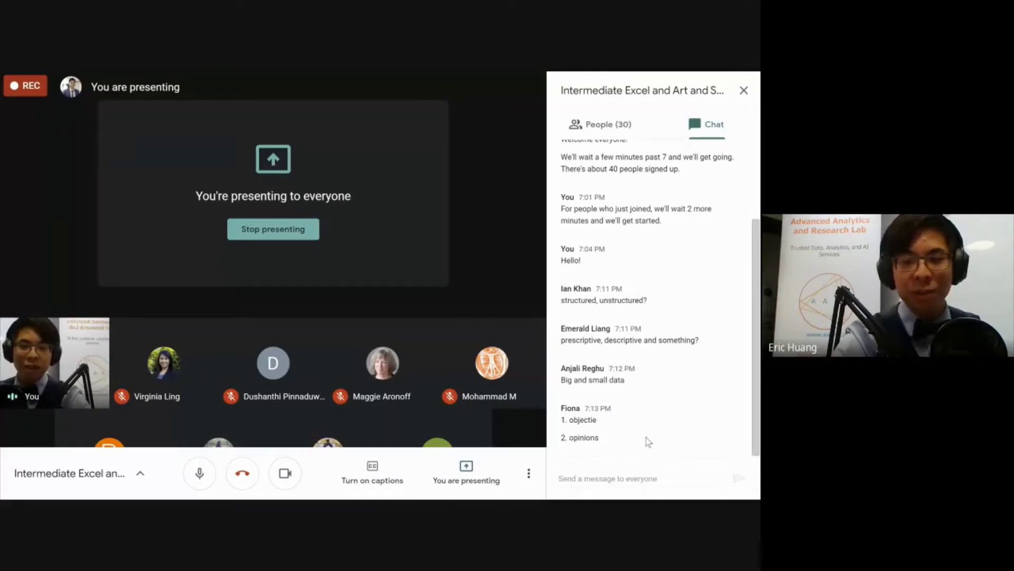
key("alt+Tab")
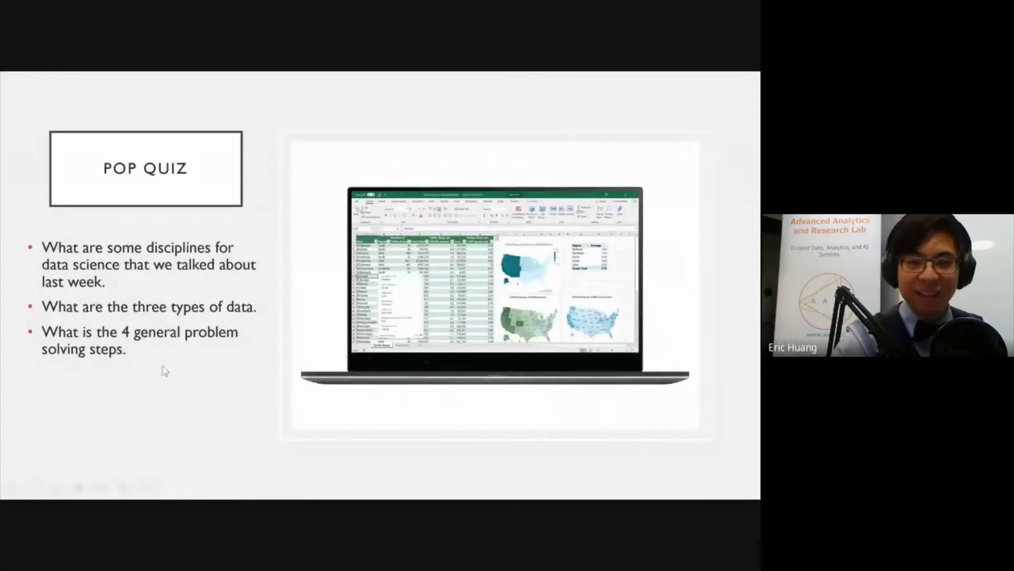
Return to the PowerPoint slide show to continue presenting past the POP QUIZ slide
left_click(163, 367)
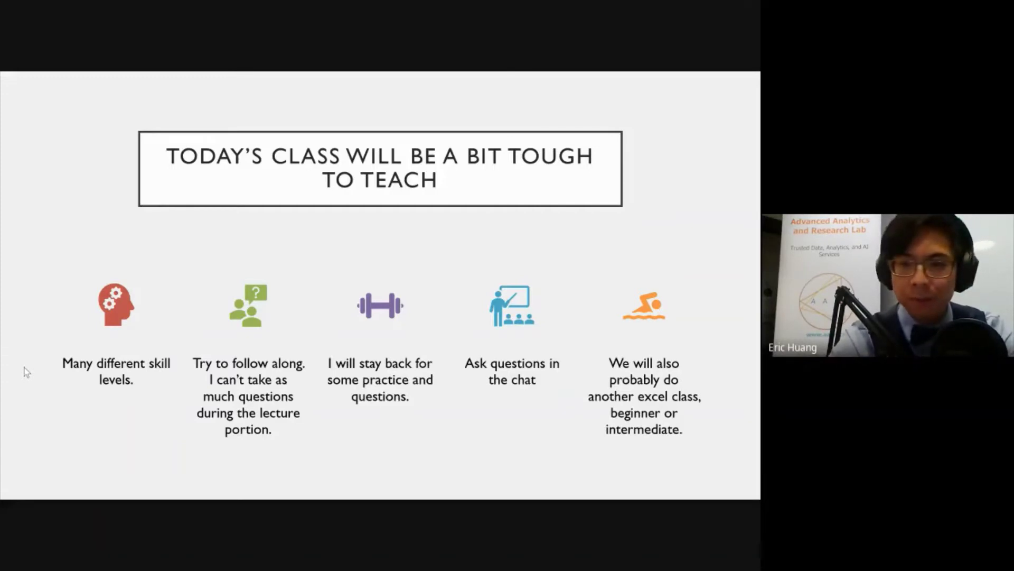
Advance from the tough-class slide to the CERTIFICATE slide about PDF certificates and LinkedIn
key("Right")
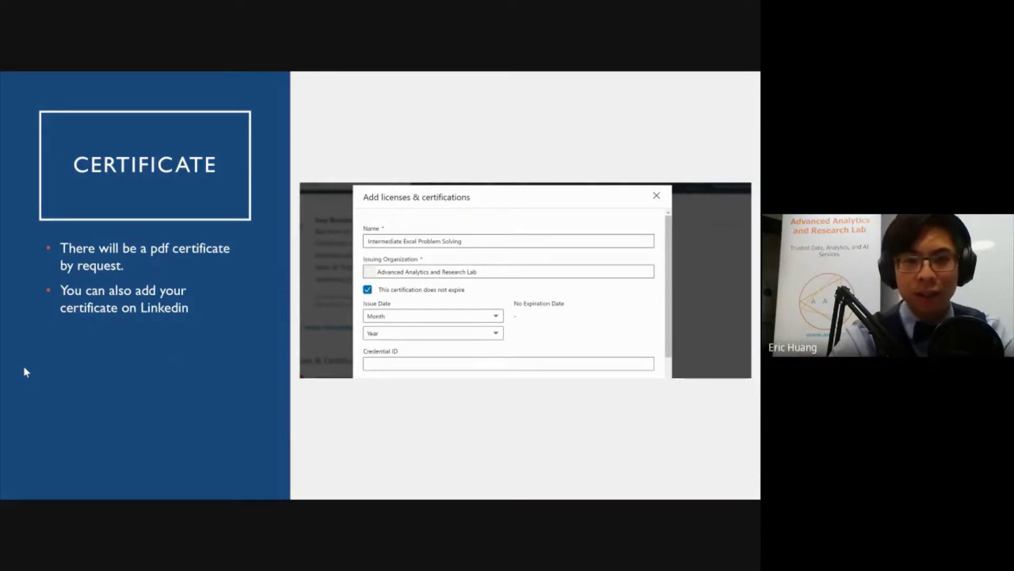
Advance to the slide on Excel's common functions such as Sum, Average, Count and Min/Max
key("Right")
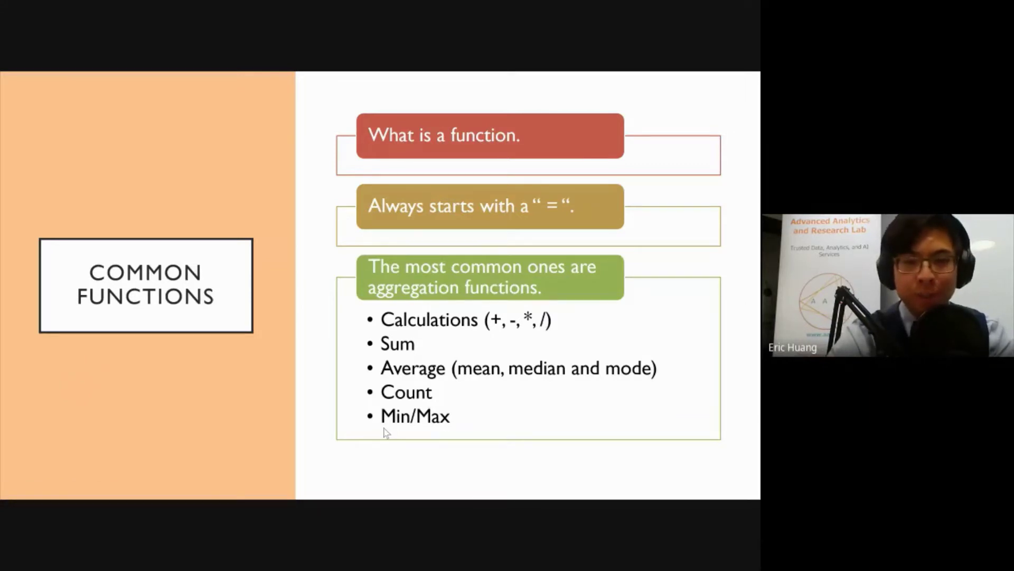
left_click(386, 432)
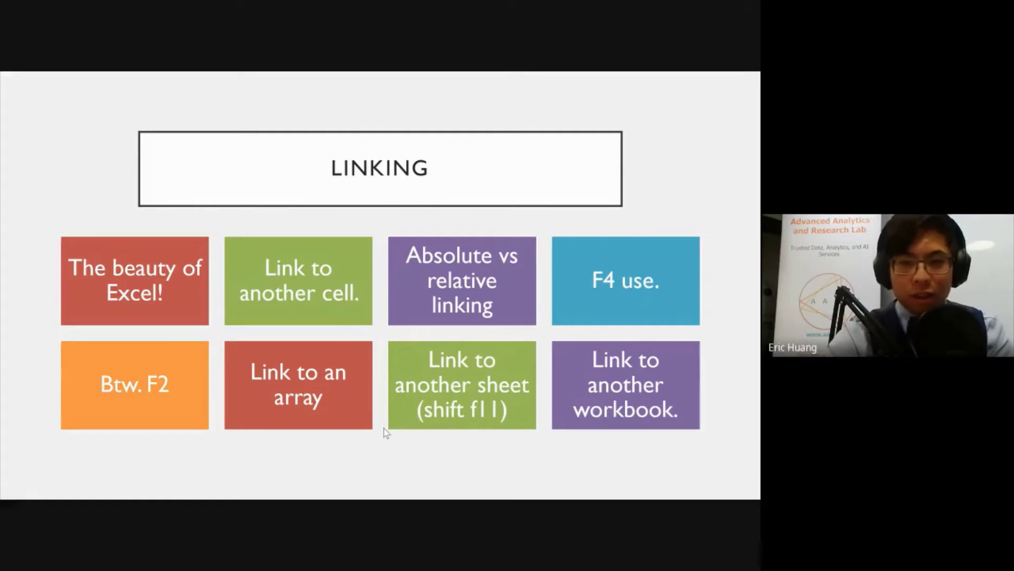
key("alt+Tab")
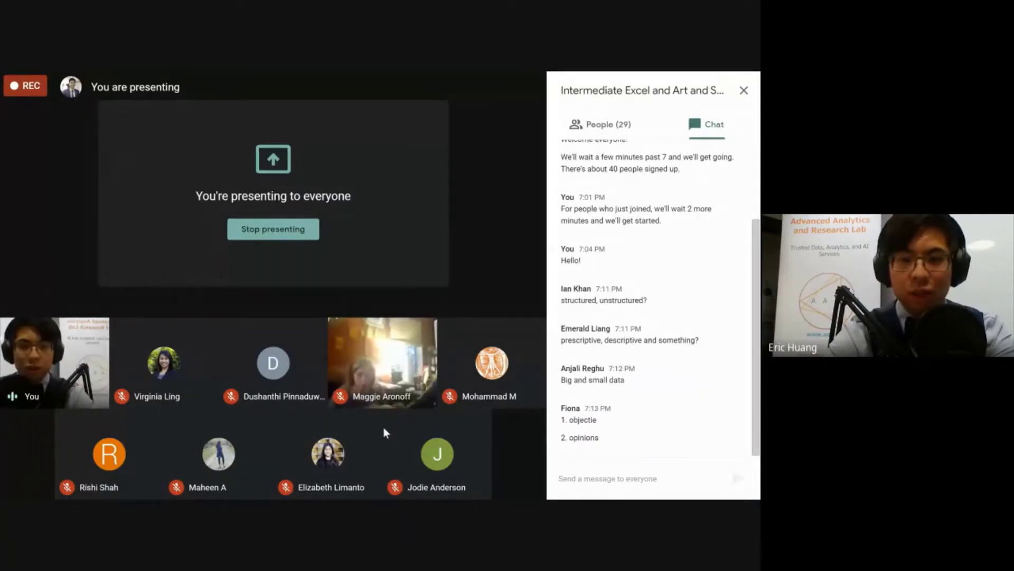
key("alt+Tab")
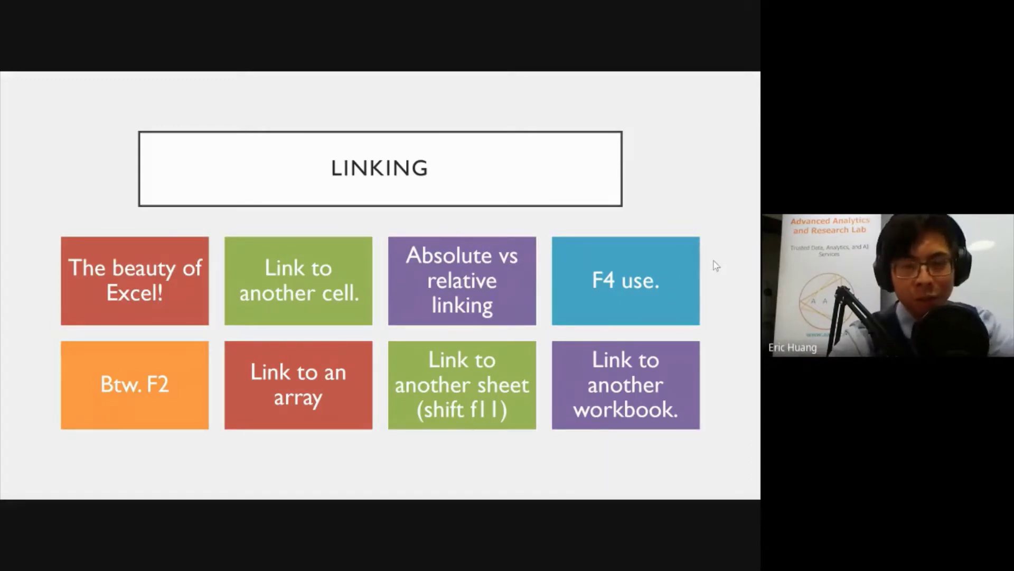
Show the What is a Pivot Table slide, then step back to Common Functions
key("Right")
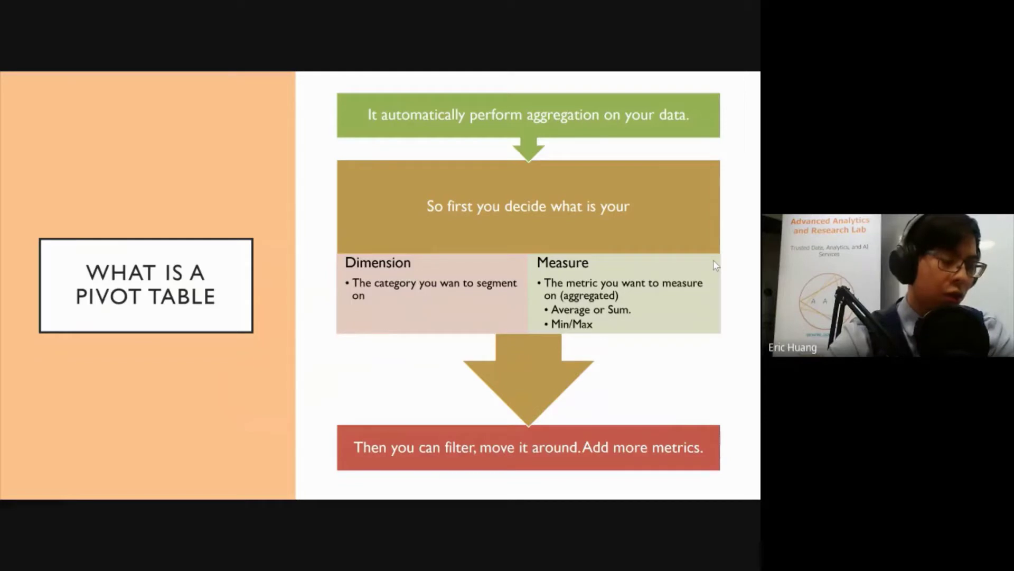
key("Left")
key("Left")
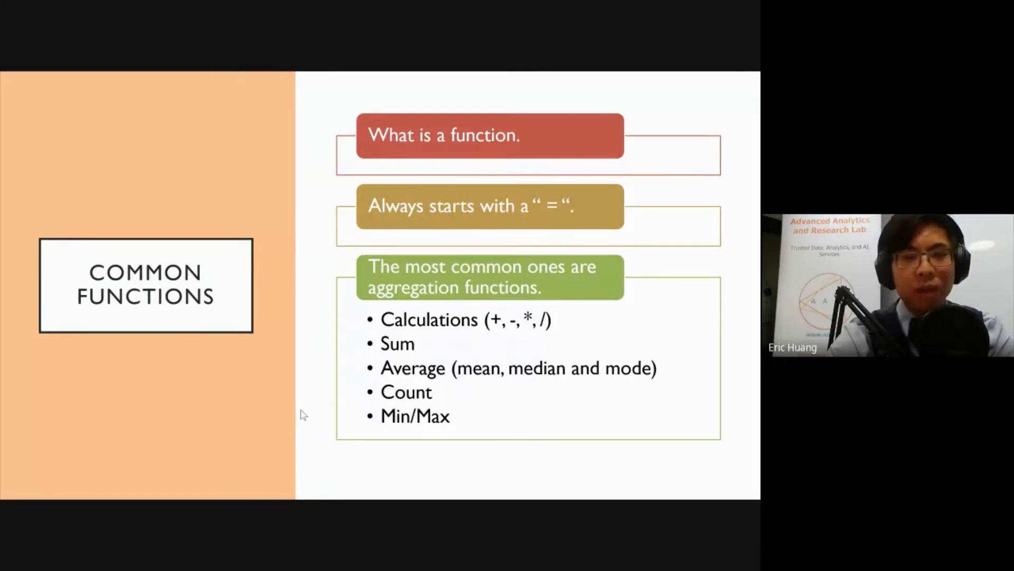
Move forward past the pivot table diagram to the Demonstration/Follow Along! slide
key("Right")
key("Right")
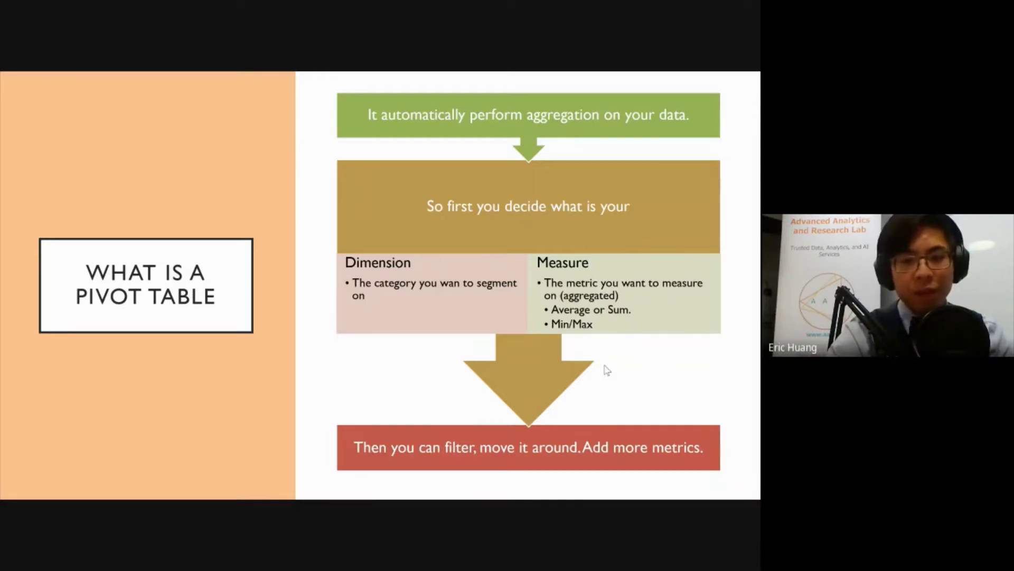
key("Right")
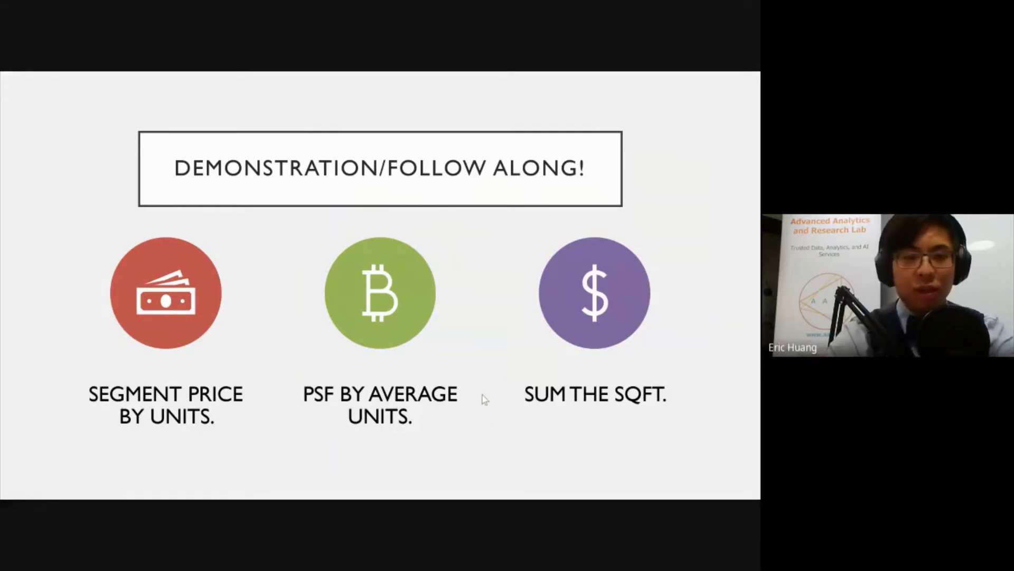
Exit the slide show and display the Excel Data sheet from cell A1, Year through Location
key("Escape")
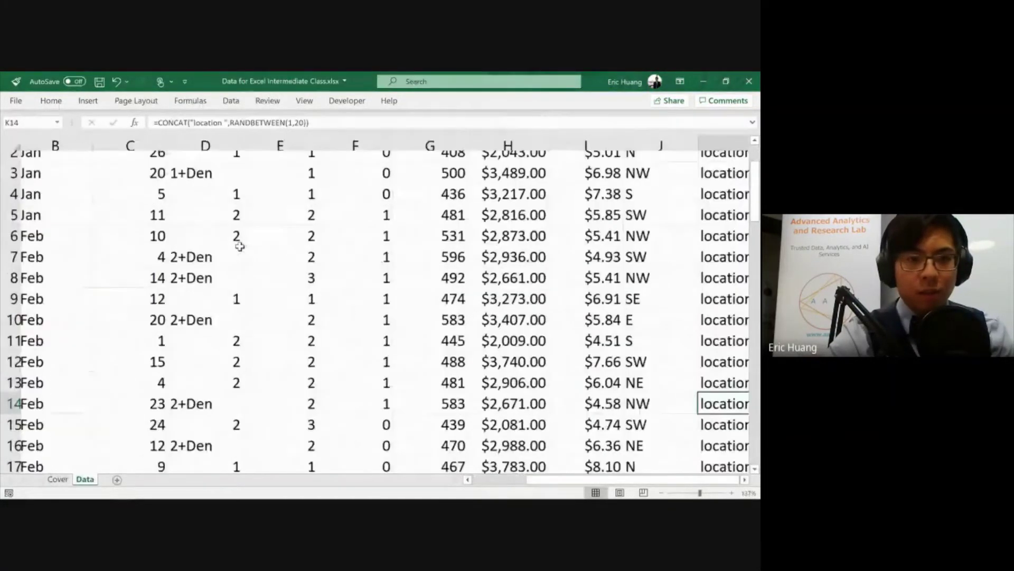
scroll(240, 246, "down", 3)
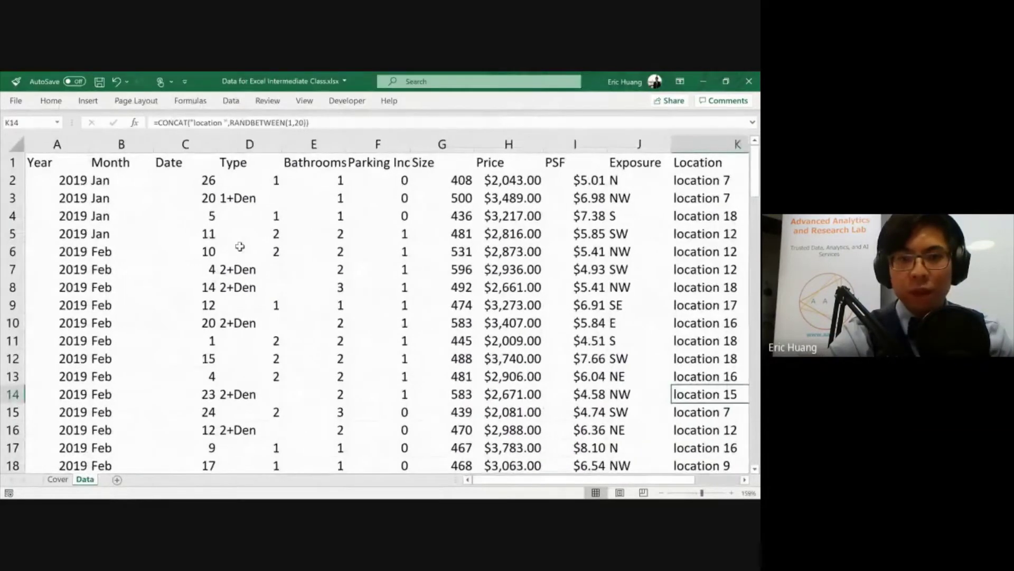
key("ctrl+Home")
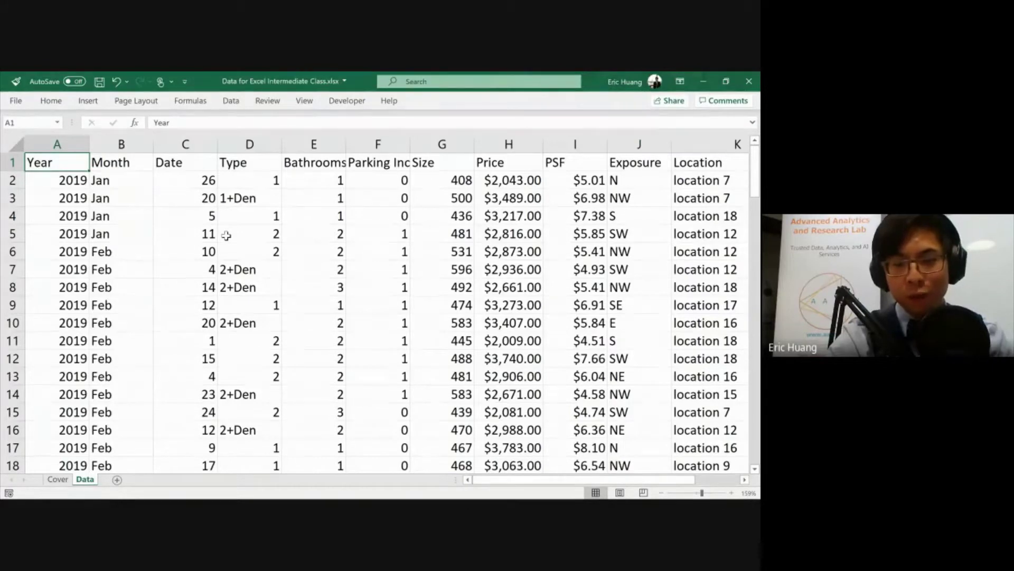
key("Down")
key("Right")
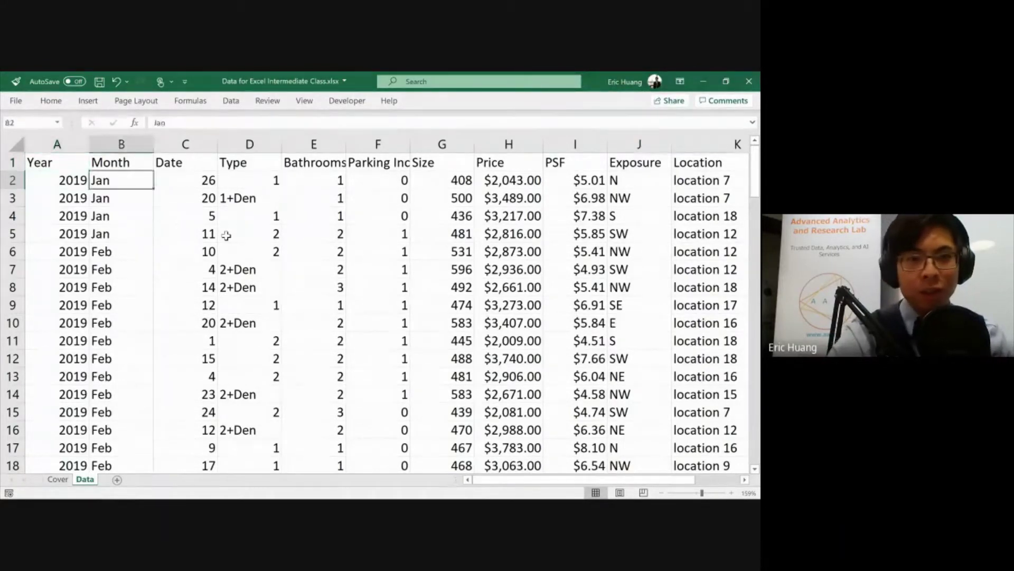
key("Right")
key("Down")
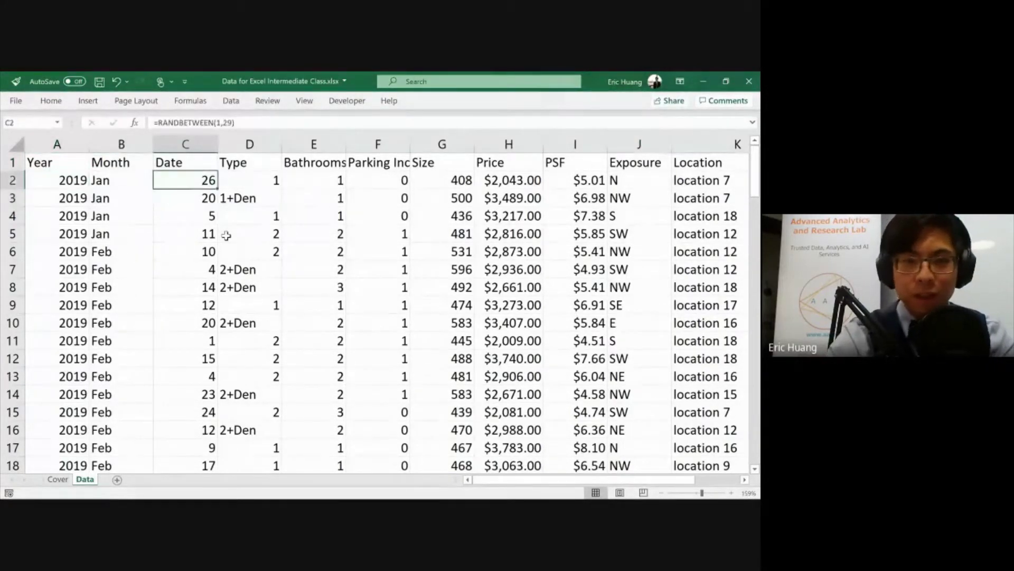
key("Up")
key("Up")
key("Down")
key("Right")
key("Right")
key("Right")
key("Up")
key("Left")
key("Left")
key("Left")
key("Left")
key("Left")
key("Down")
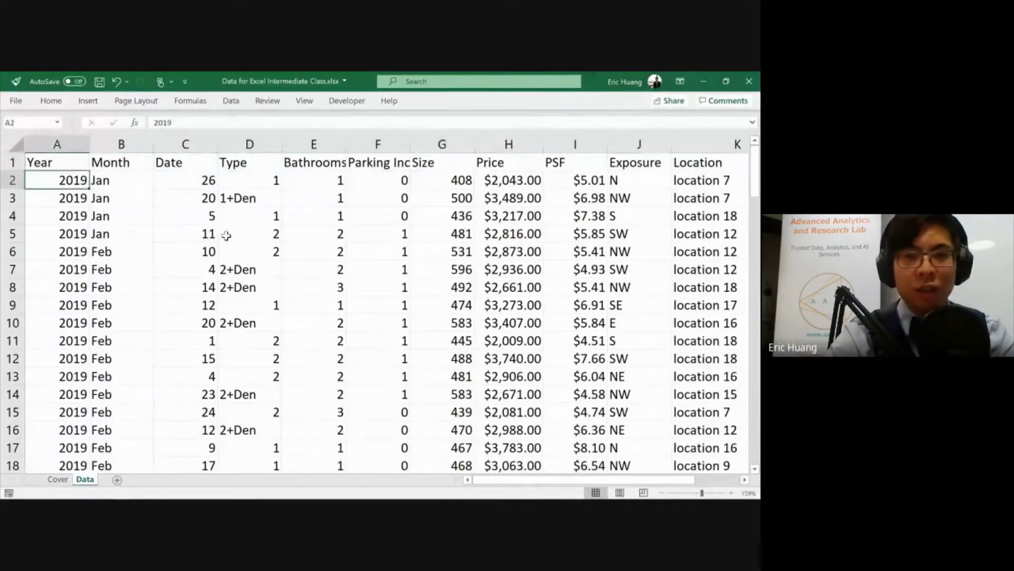
key("Up")
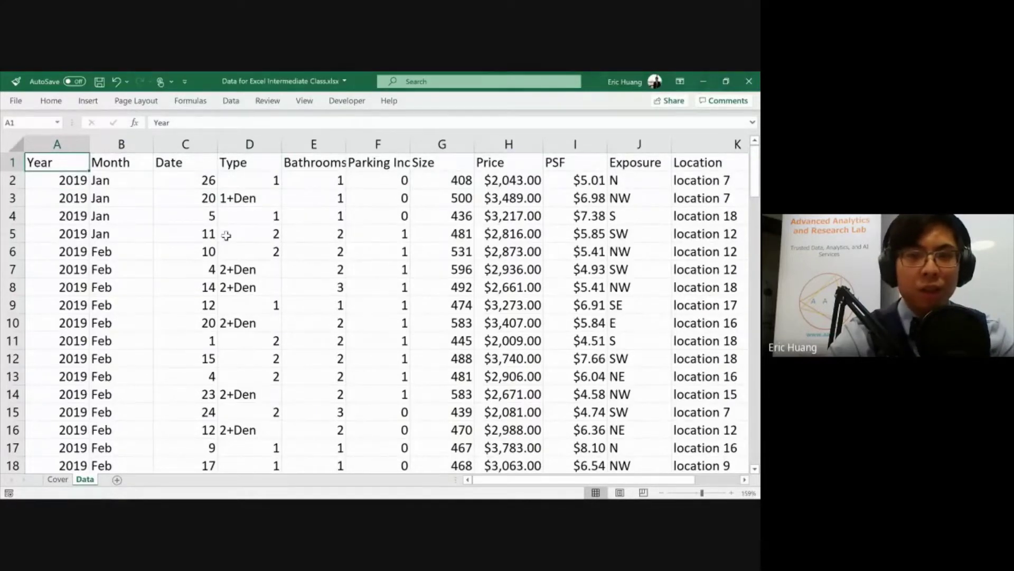
key("Down")
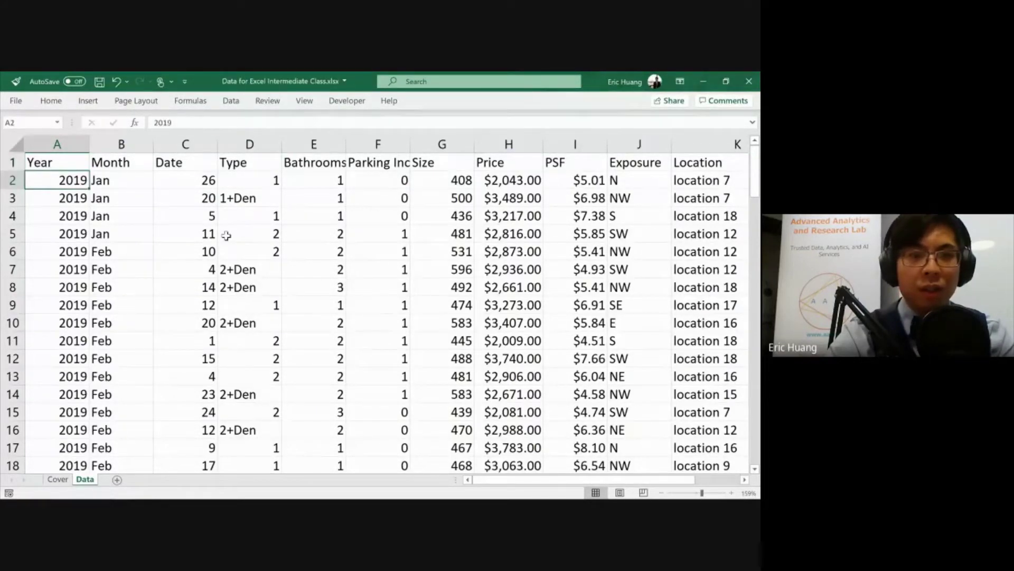
key("Up")
key("Right")
key("Left")
key("Right")
key("Right")
key("Right")
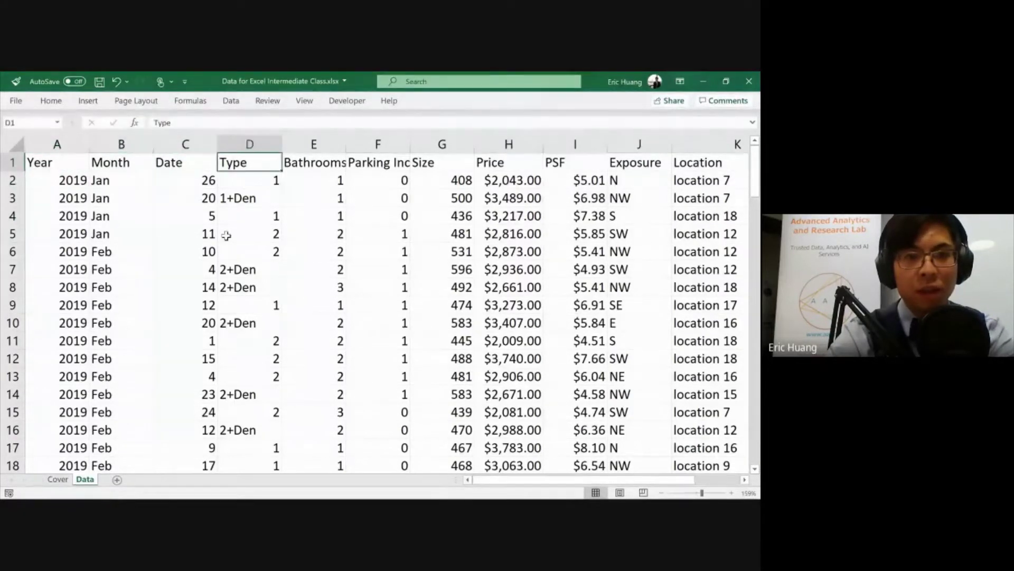
key("Down")
key("Down")
key("Up")
key("Up")
key("Down")
key("Down")
key("Up")
key("Up")
key("Right")
key("Right")
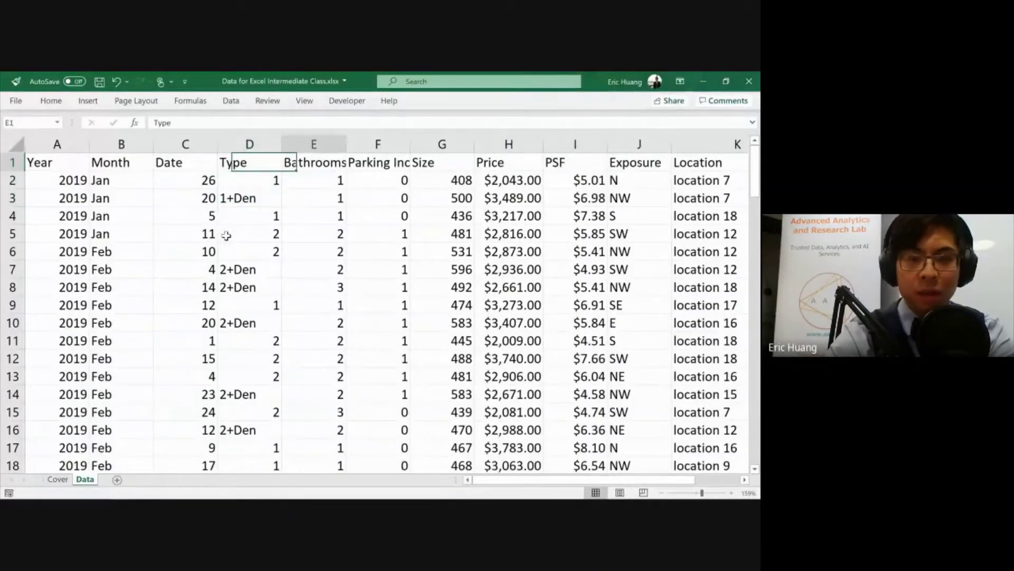
key("Left")
key("Right")
key("Left")
key("Right")
key("Right")
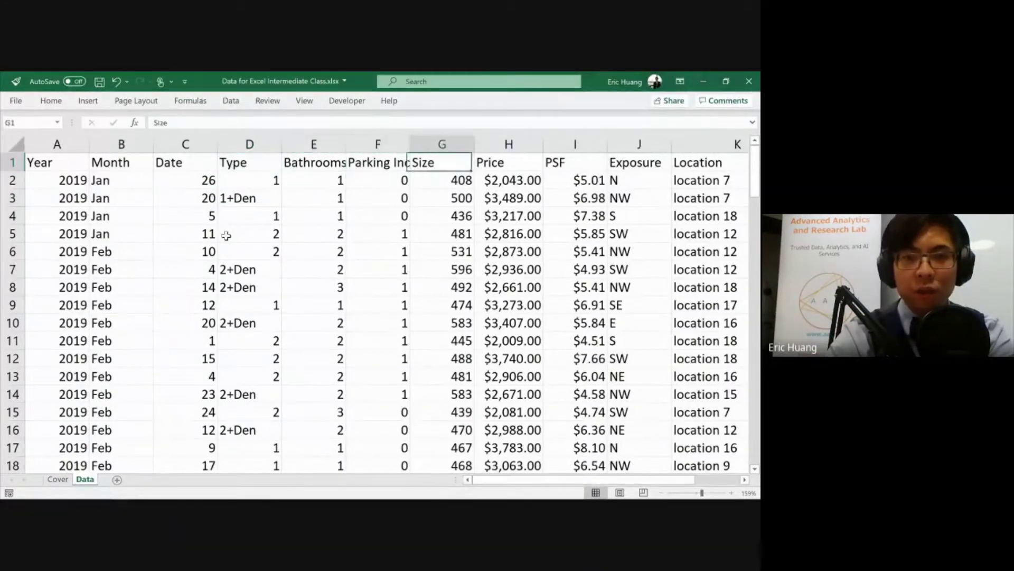
key("Right")
key("Right")
key("Right")
key("Right")
key("Left")
key("Left")
key("Down")
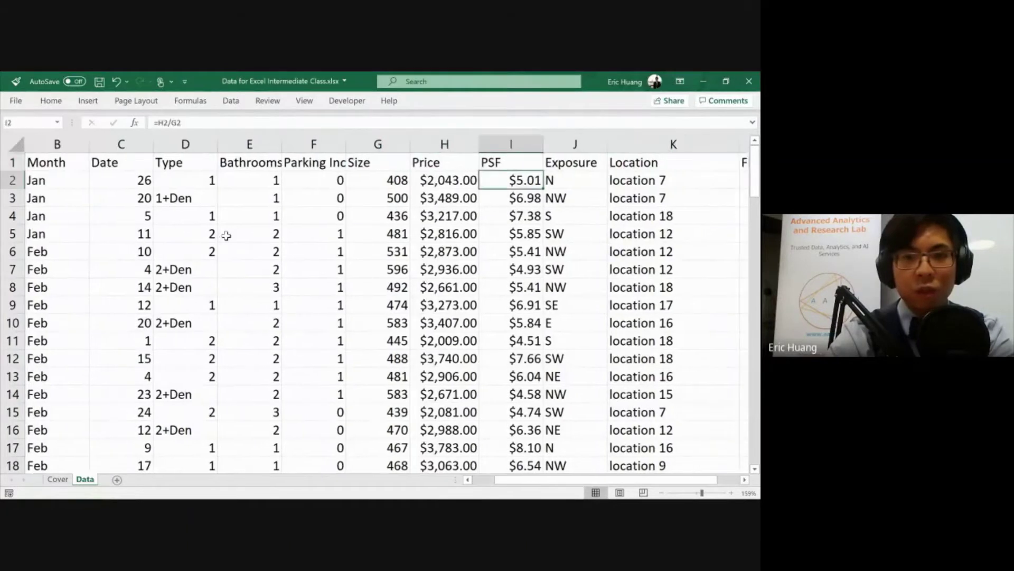
key("Up")
key("Down")
key("Left")
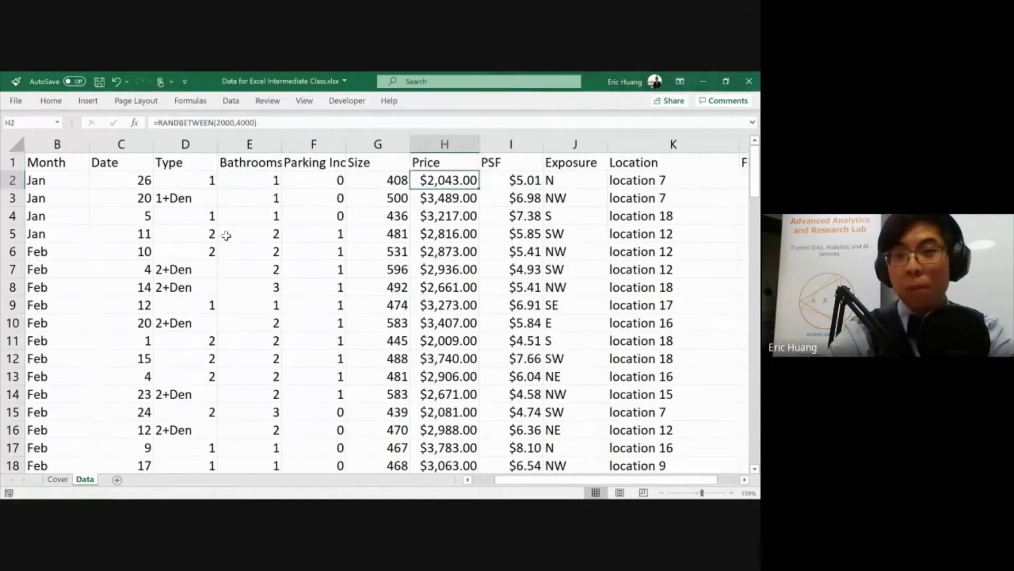
key("Up")
key("Right")
key("Right")
key("Right")
key("Right")
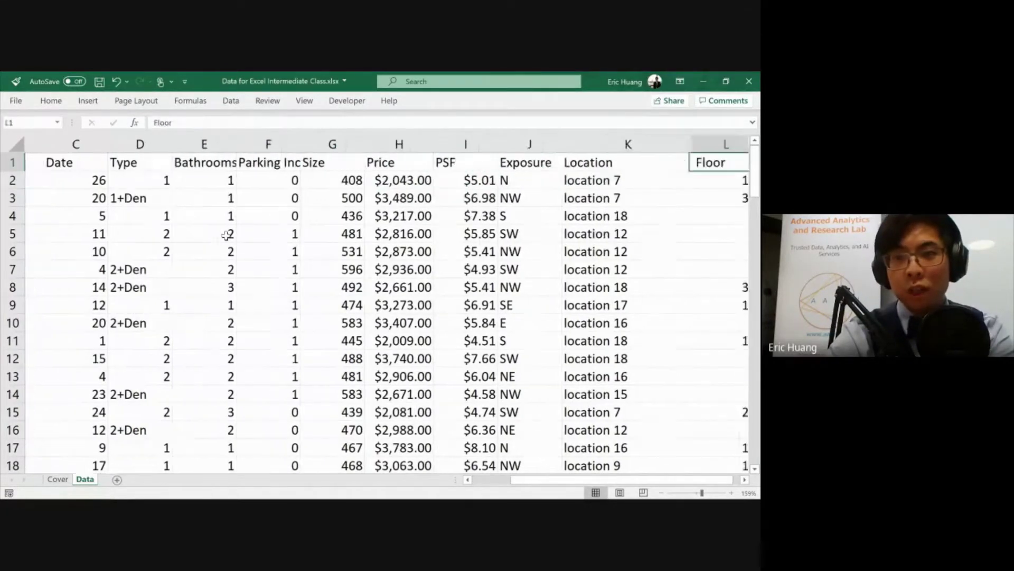
key("Right")
key("Right")
key("Left")
key("Left")
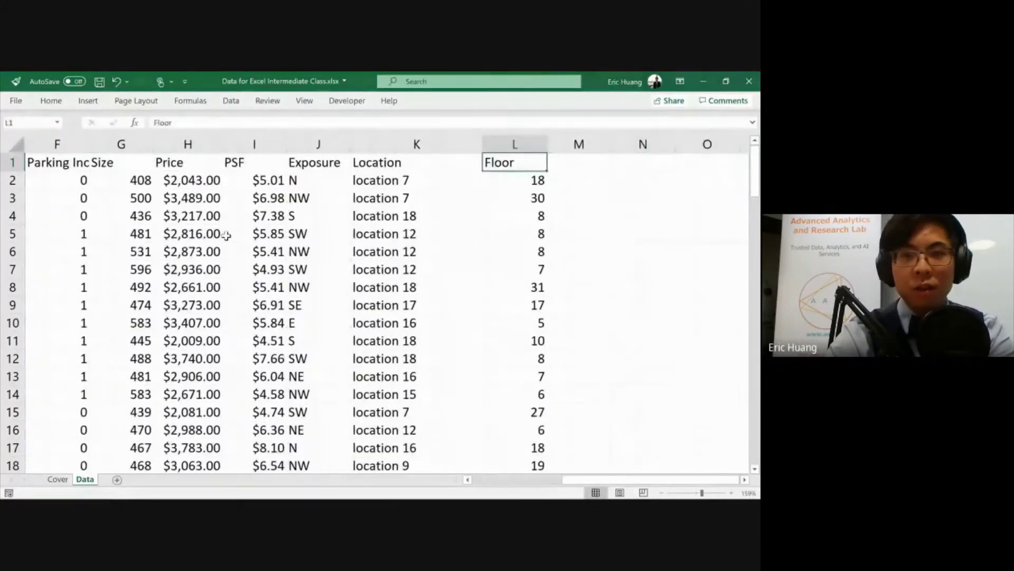
key("ctrl+Left")
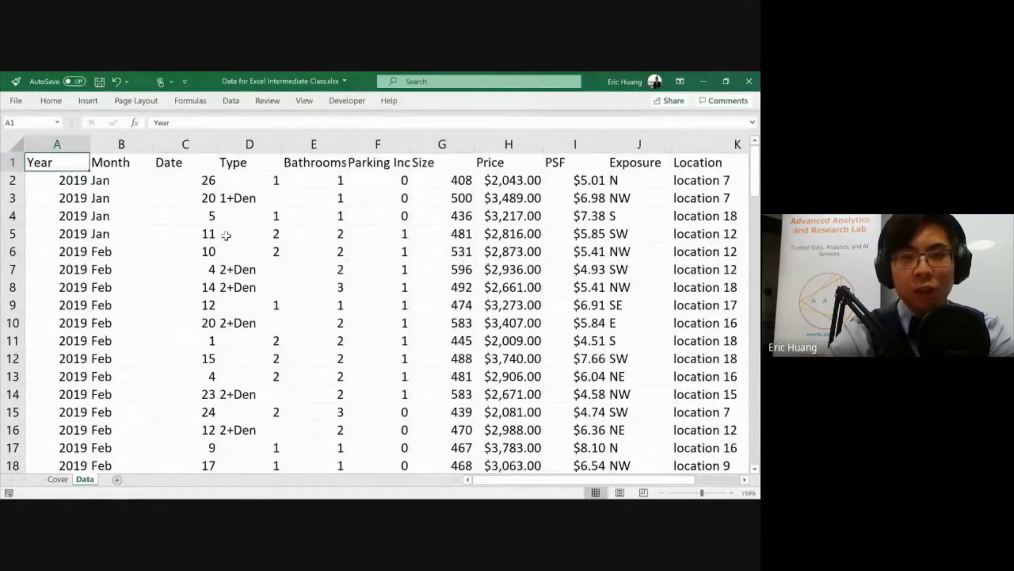
key("Right")
key("Right")
key("Right")
key("Right")
key("Left")
key("ctrl+Left")
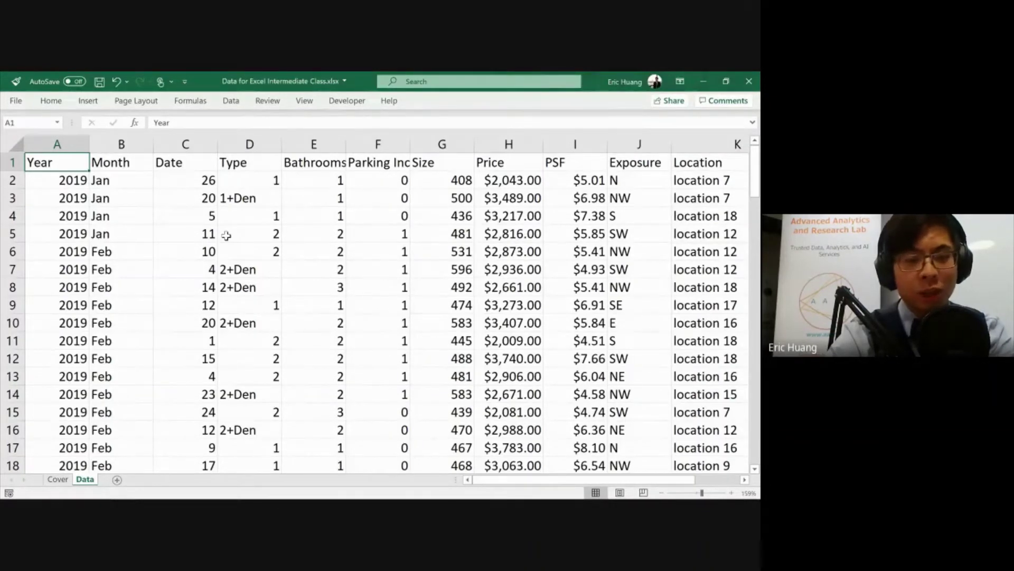
key("ctrl+Right")
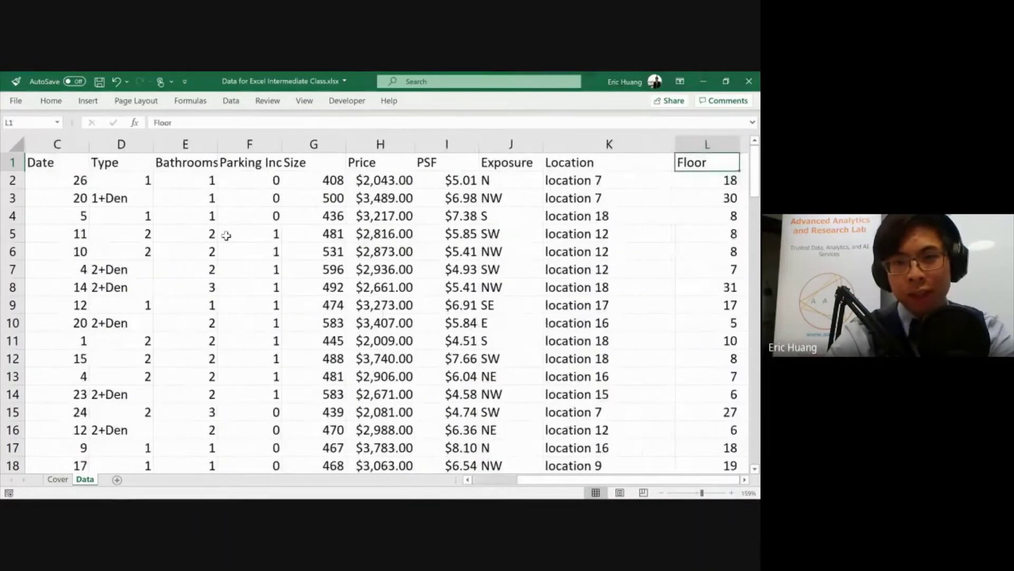
key("Left")
key("Left")
key("Left")
key("Left")
key("Left")
key("Left")
key("Left")
key("Left")
key("ctrl+Left")
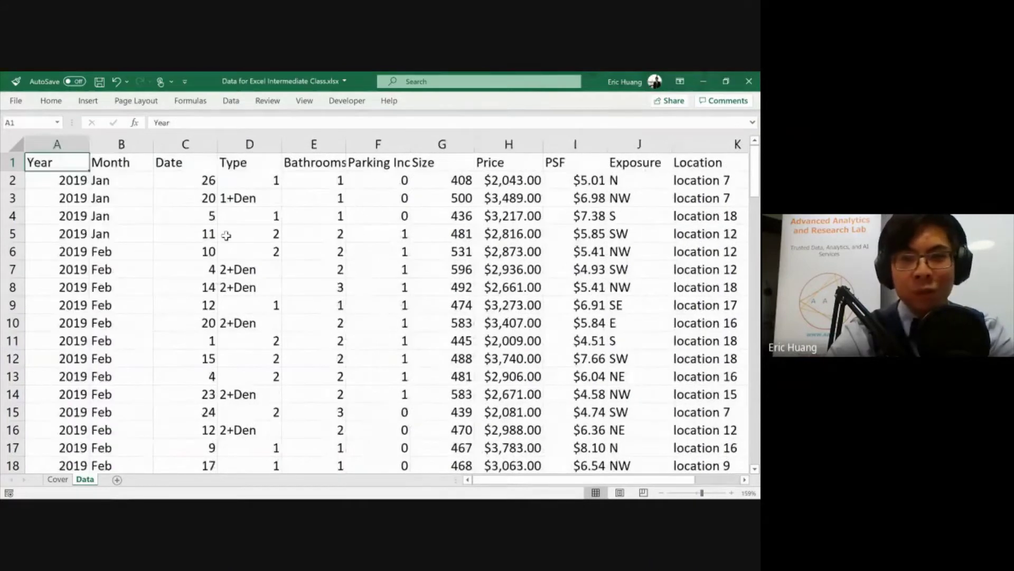
key("ctrl+Right")
key("ctrl+Left")
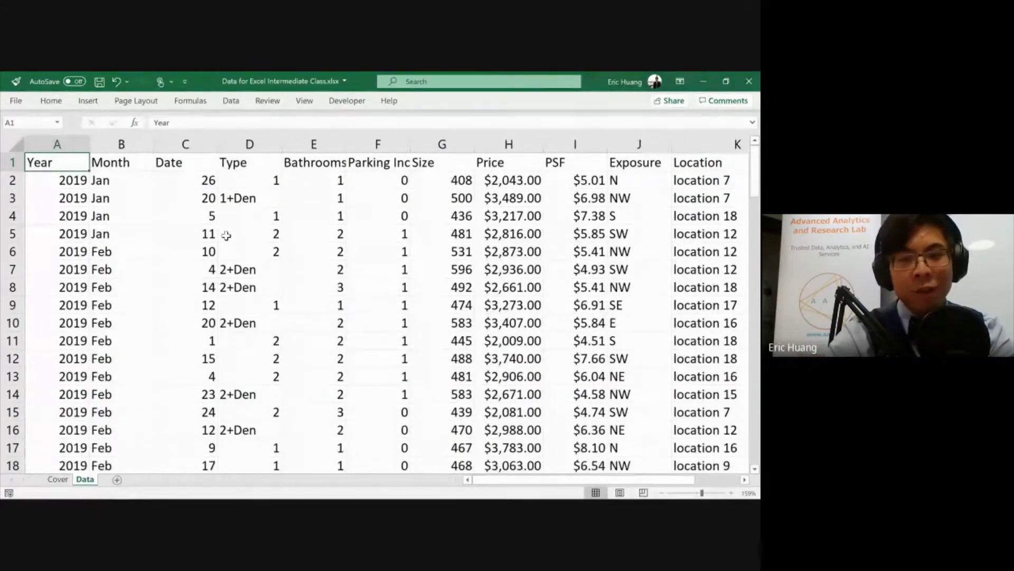
key("ctrl+Down")
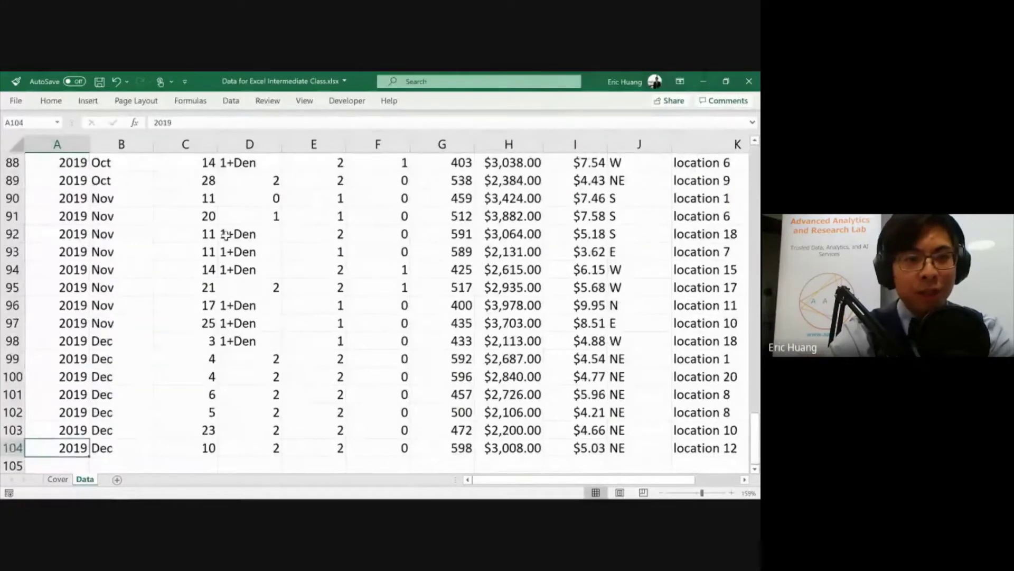
key("ctrl+Up")
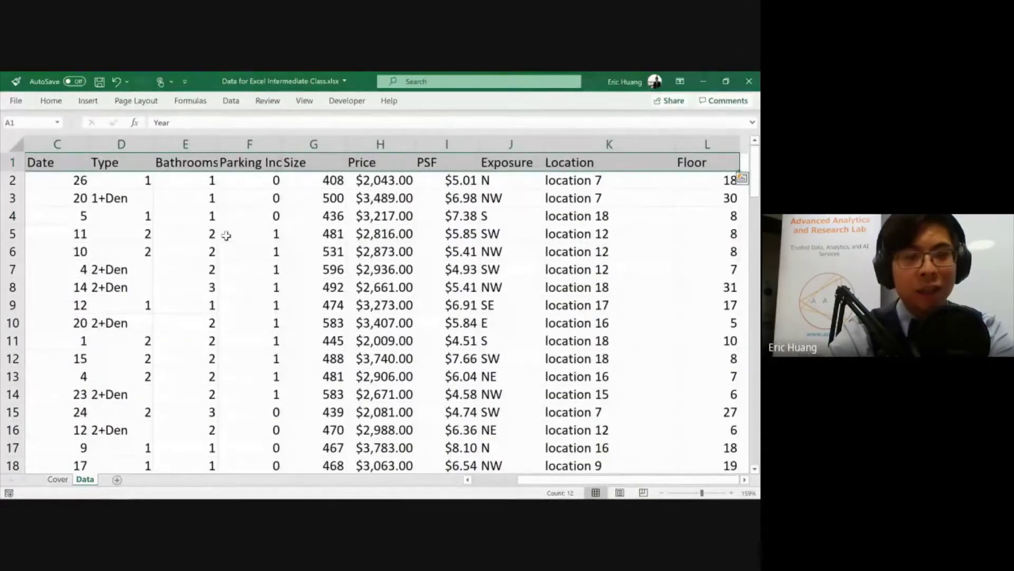
scroll(227, 236, "left", 2)
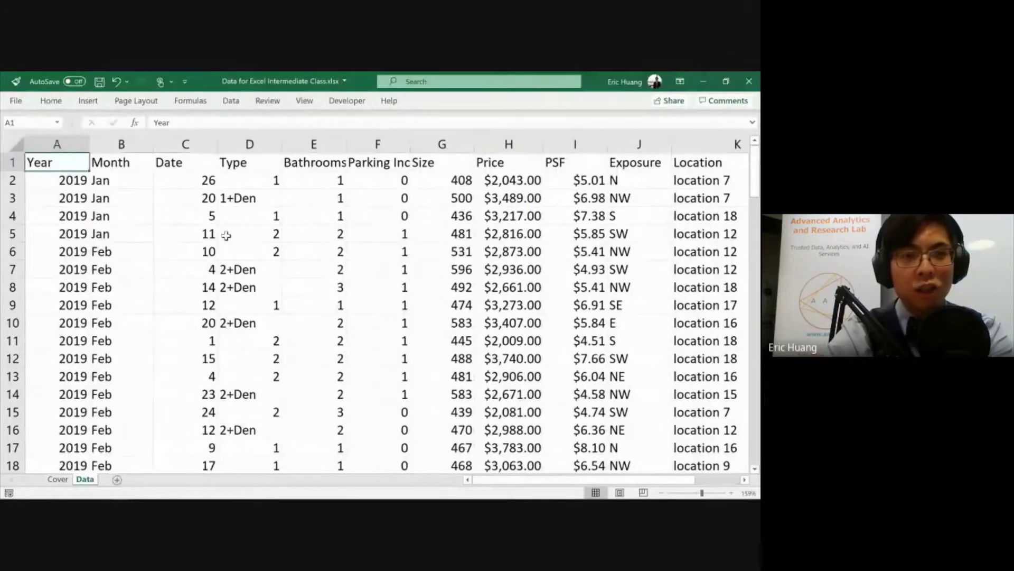
key("ctrl+shift+Right")
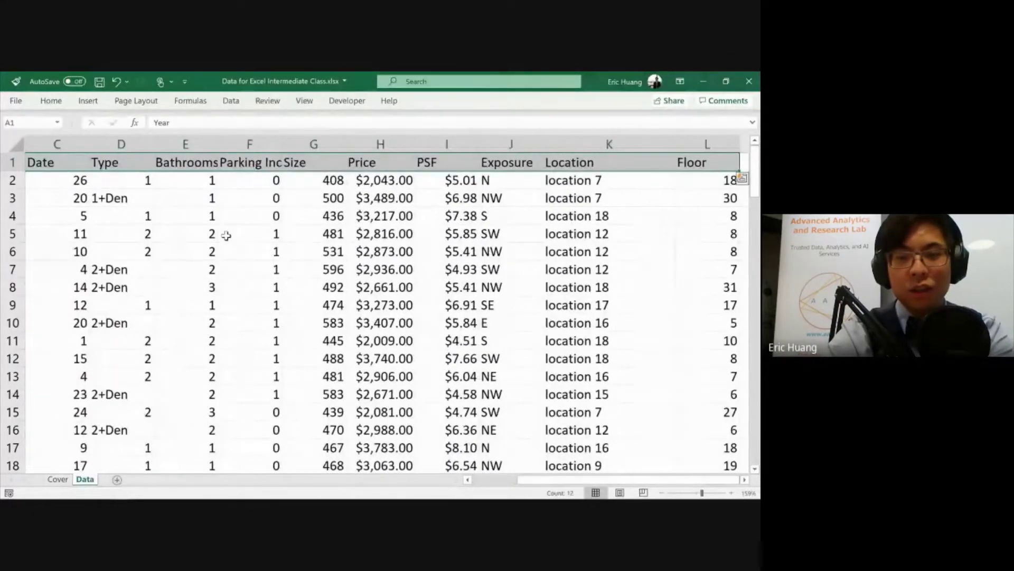
scroll(227, 235, "left", 2)
left_click(76, 167)
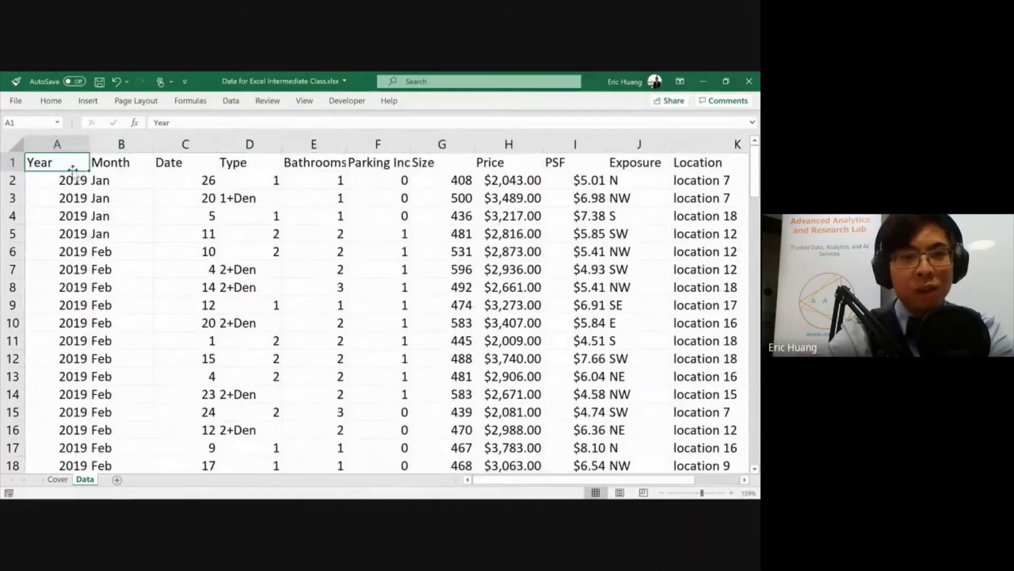
left_click(102, 160)
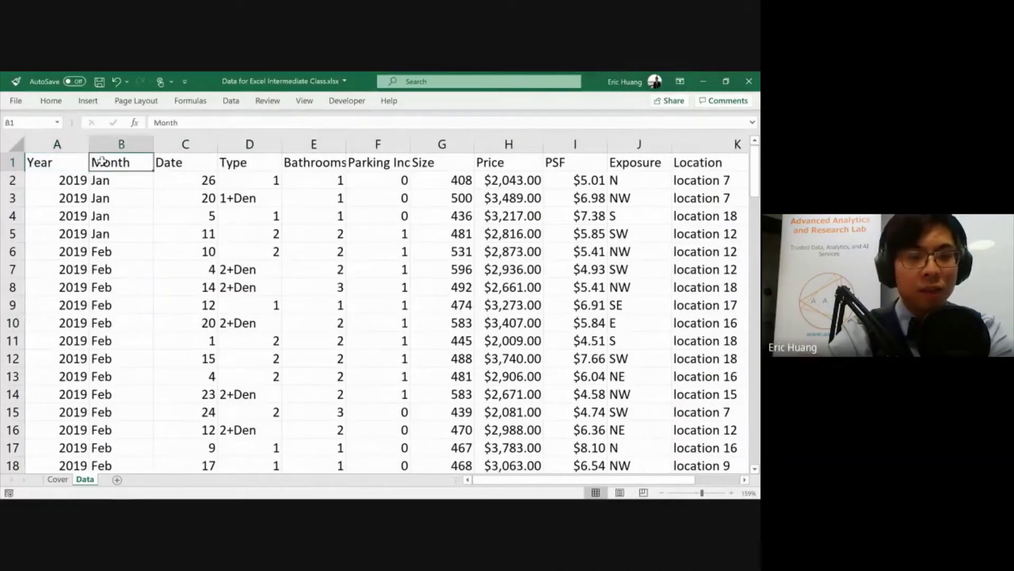
left_click(120, 305, "shift")
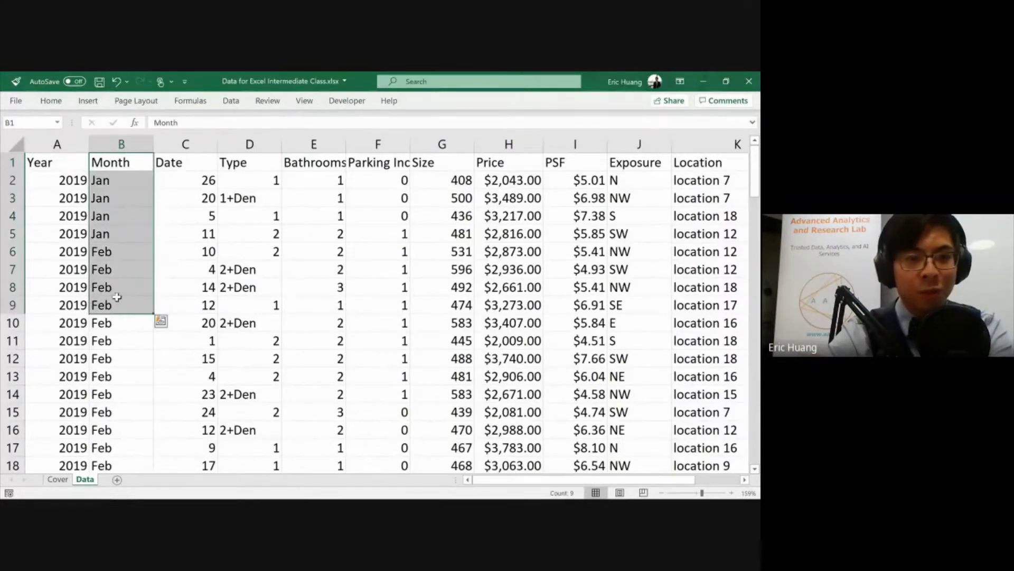
left_click(32, 167)
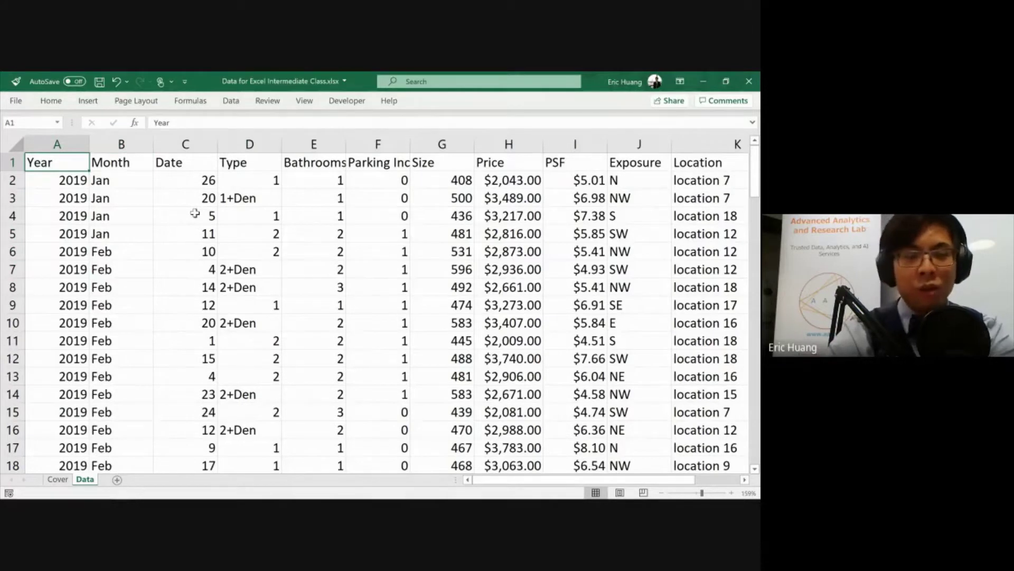
key("Right")
key("Left")
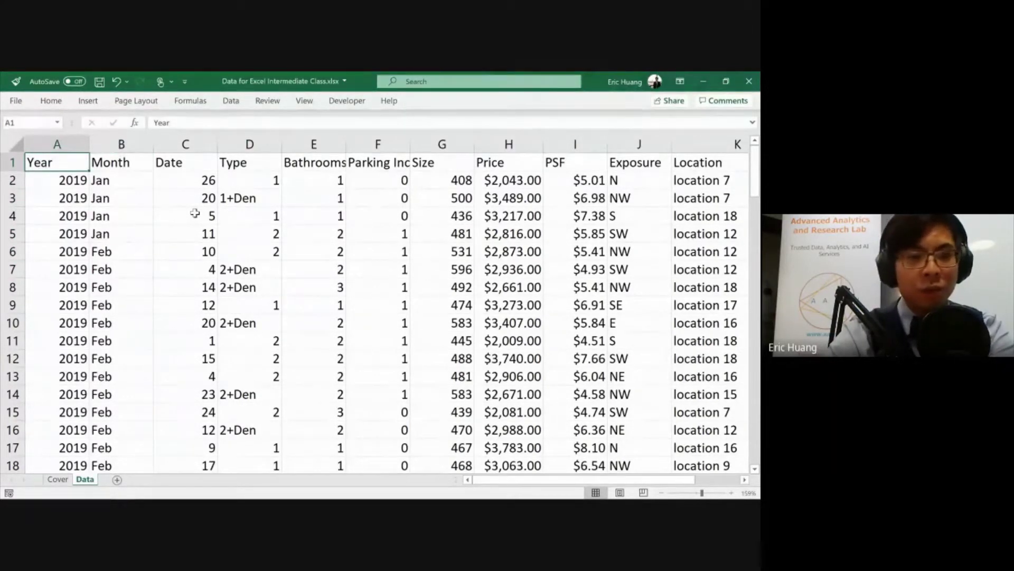
key("ctrl+shift+Right")
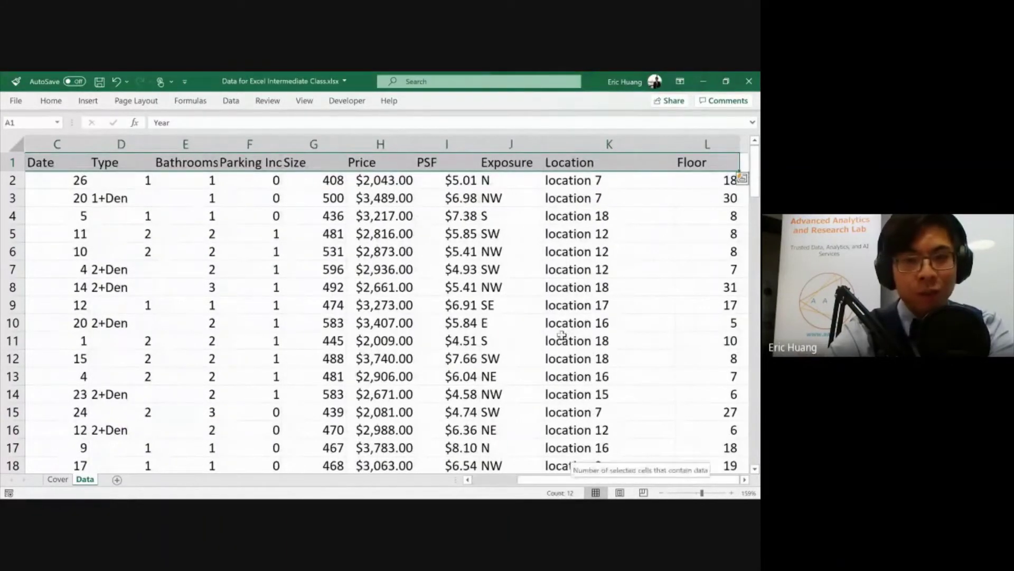
left_click(187, 158)
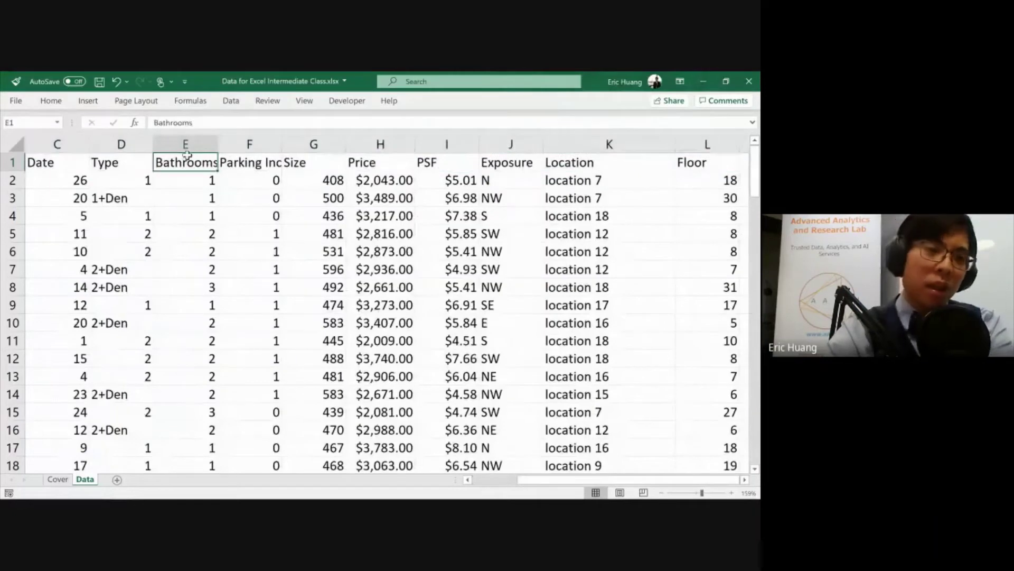
key("ctrl+Home")
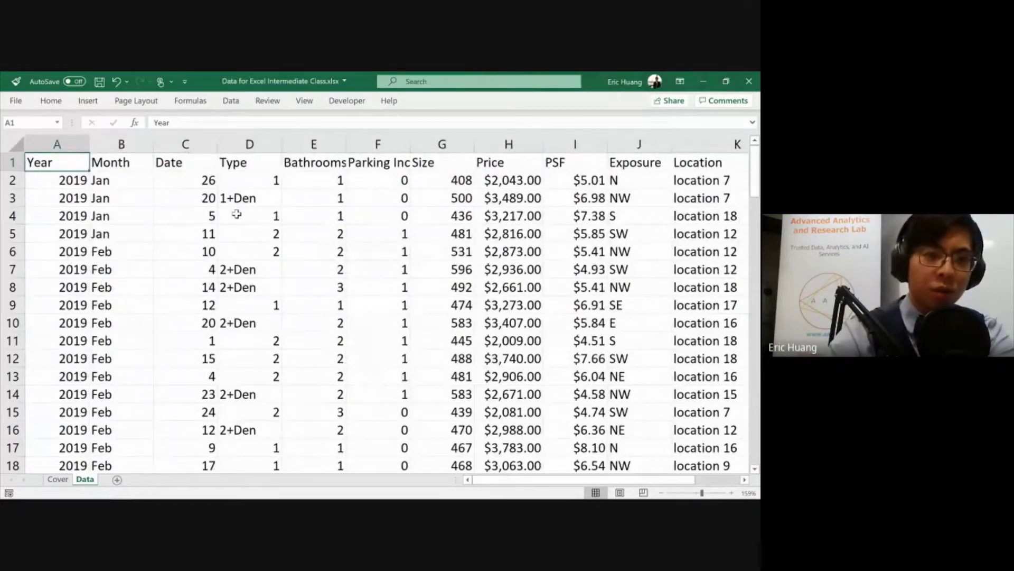
key("ctrl+shift+Down")
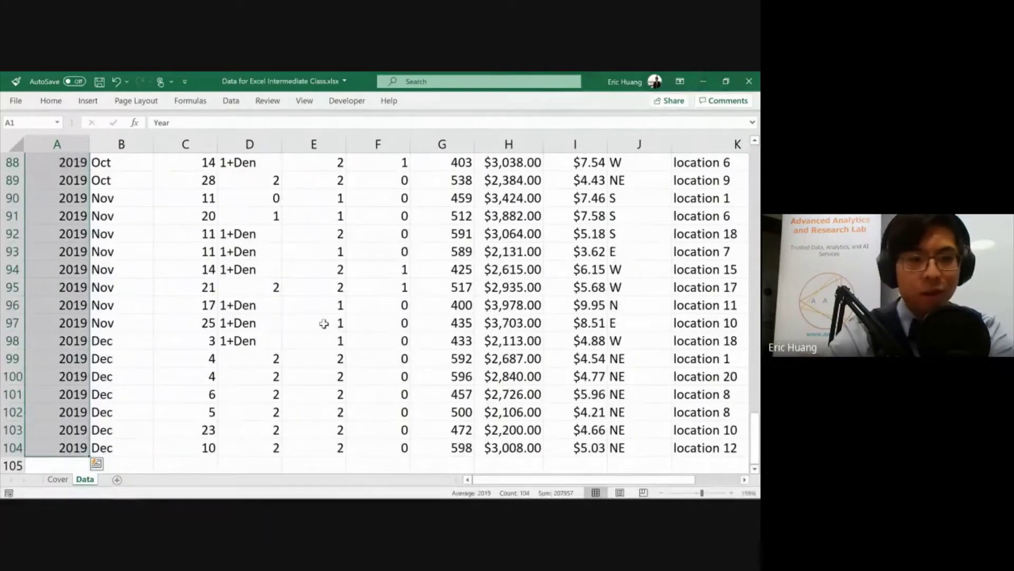
scroll(72, 375, "down", 1)
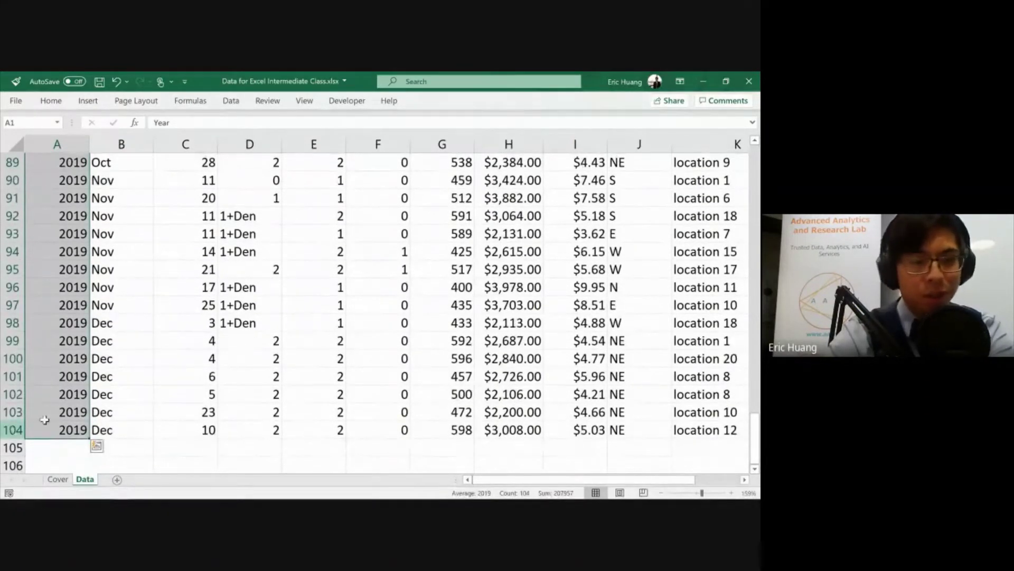
left_click(48, 351)
key("ctrl+Home")
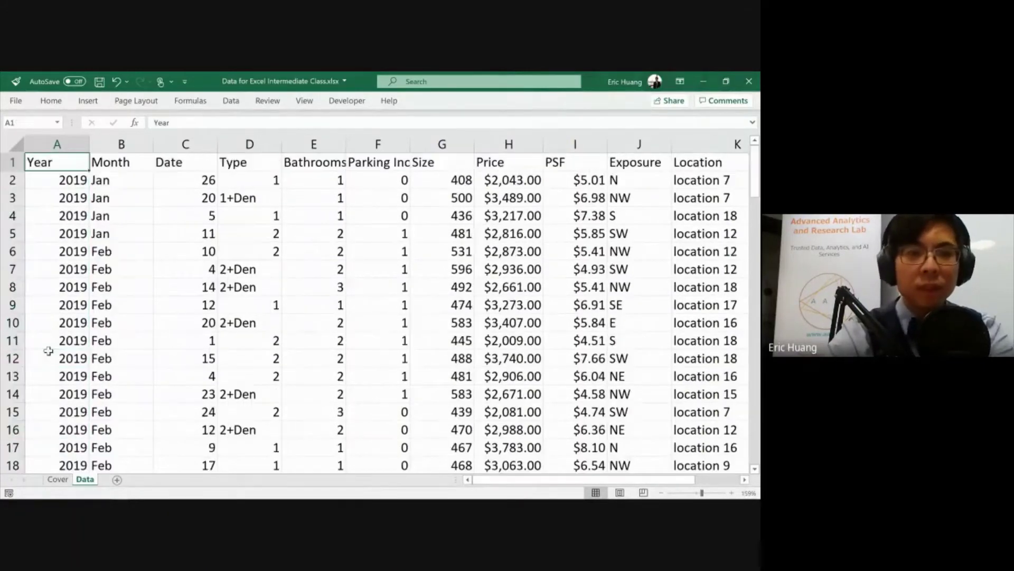
key("alt+Tab")
key("alt+Tab")
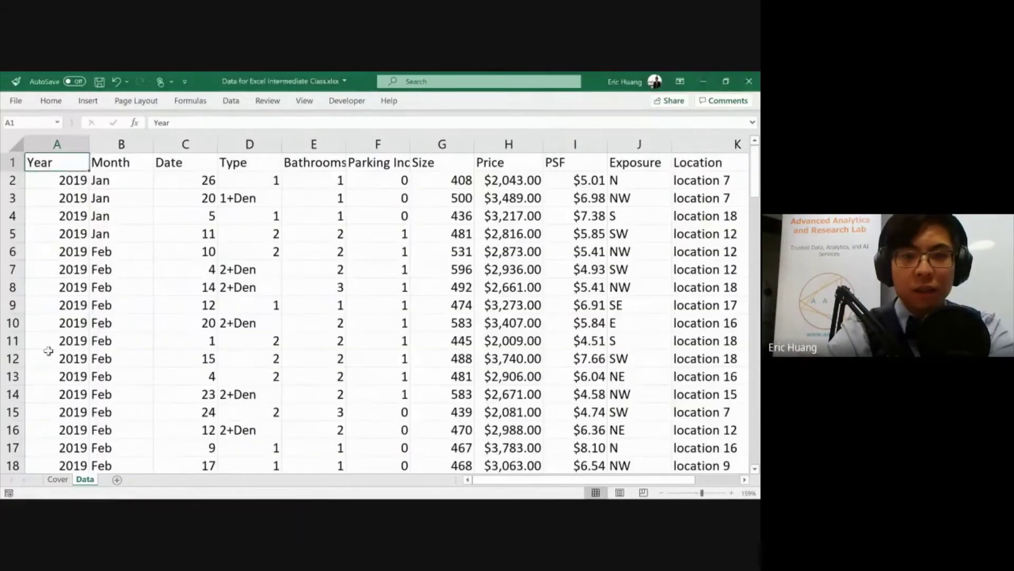
key("alt+Tab")
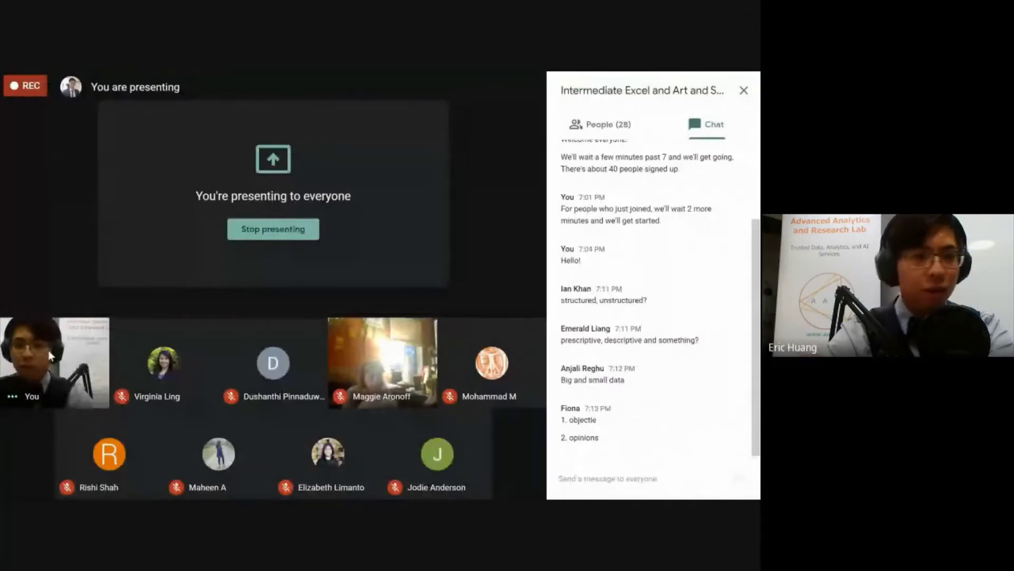
key("alt+Tab")
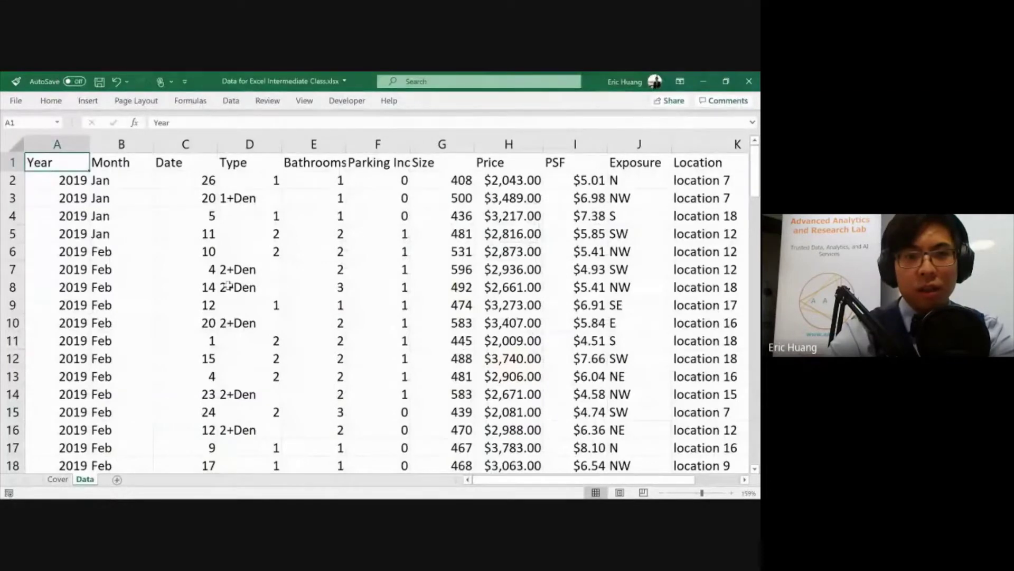
scroll(240, 267, "down", 2)
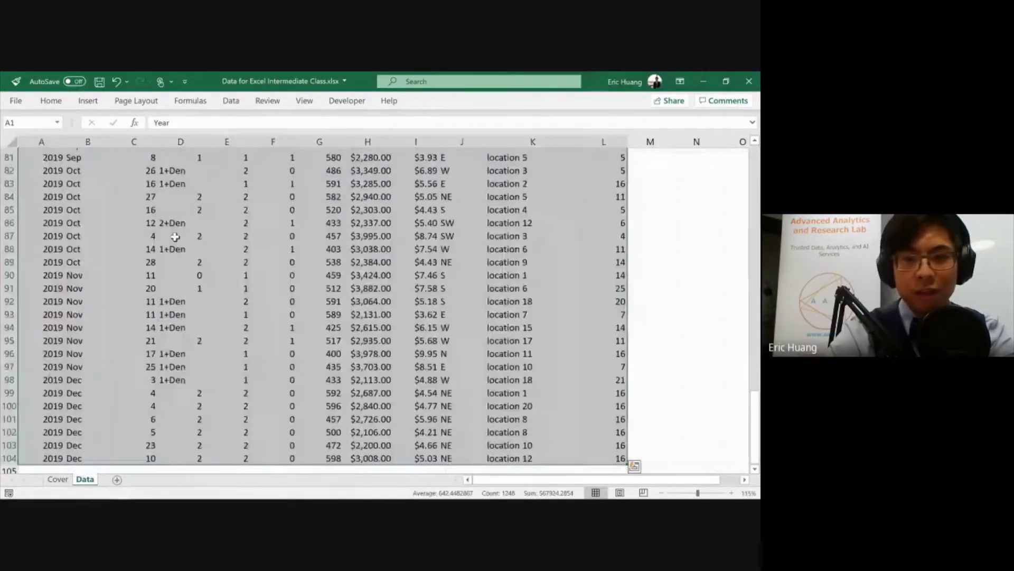
left_click(139, 259)
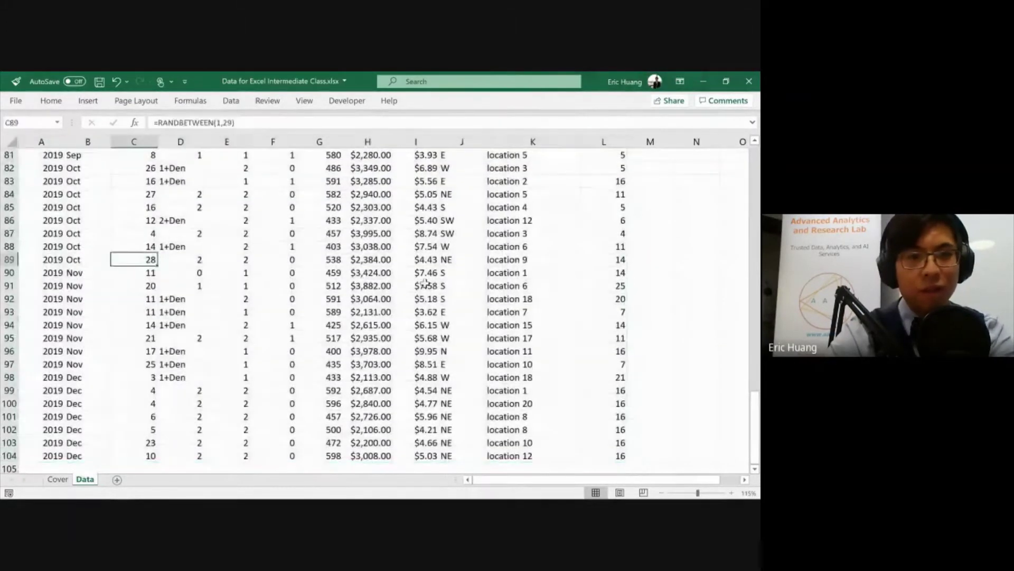
scroll(439, 283, "up", 15)
scroll(439, 282, "up", 12)
left_click(376, 299)
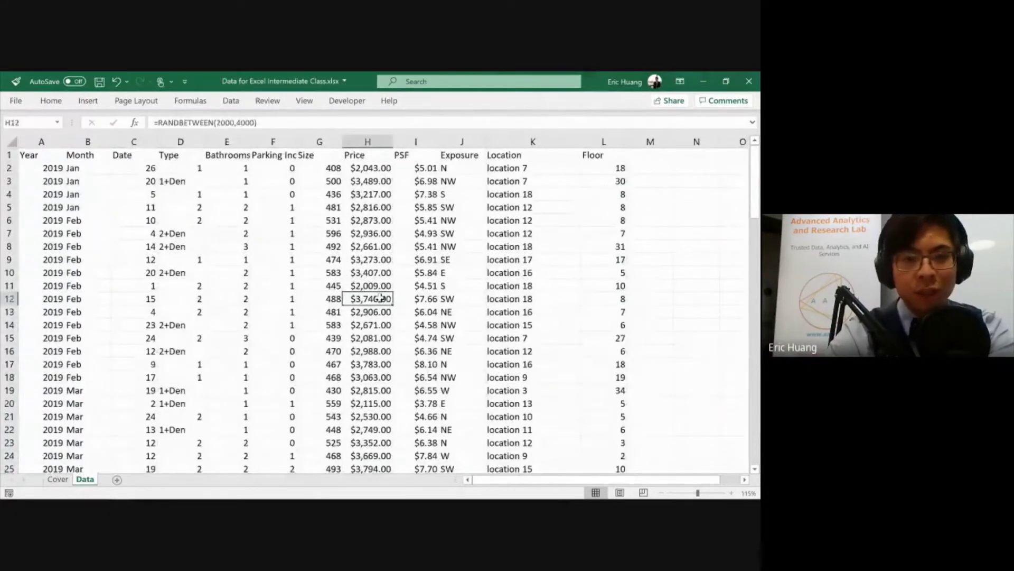
left_click(260, 328)
left_click(211, 295)
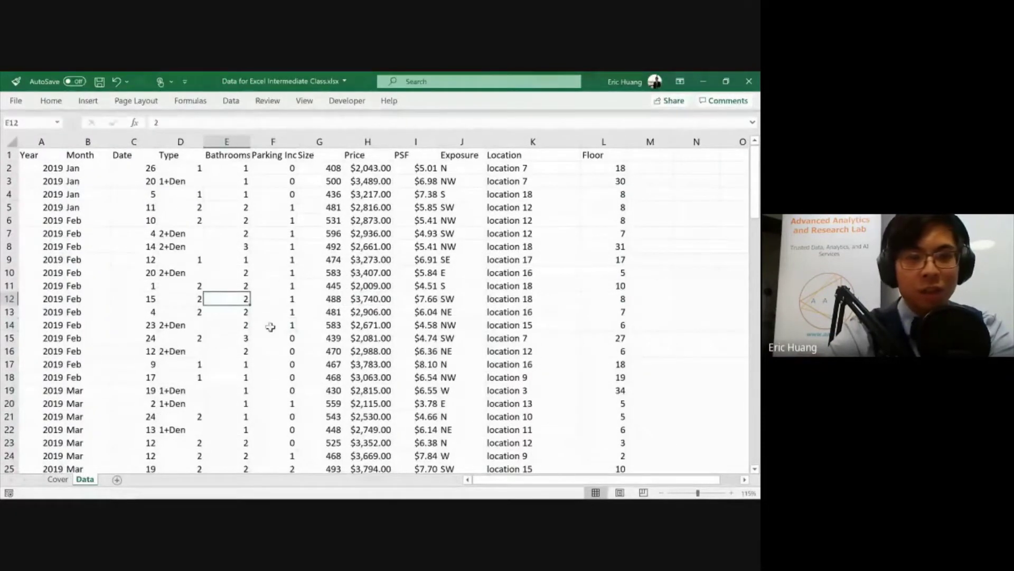
key("ctrl+a")
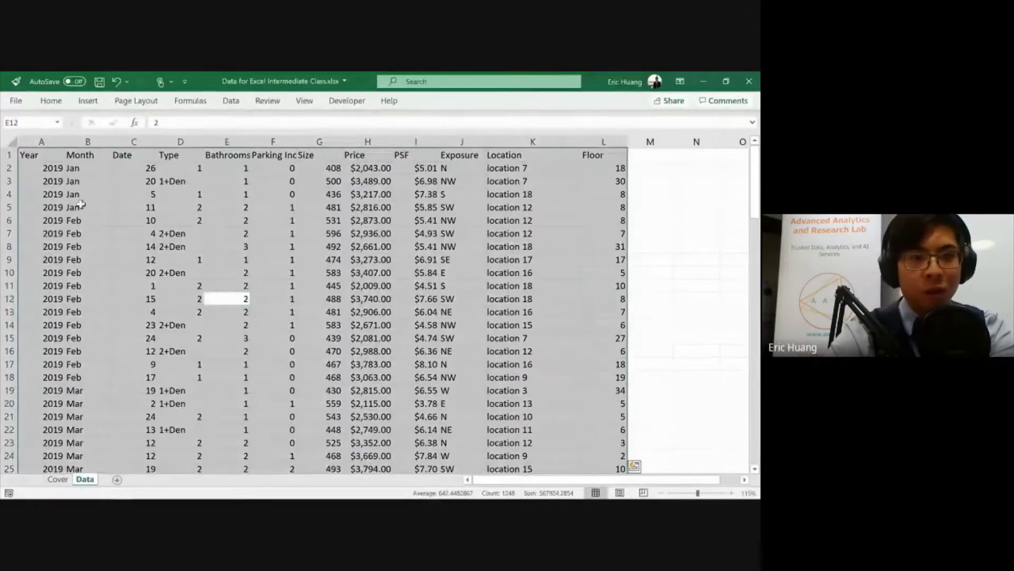
left_click(49, 168)
left_click(42, 155)
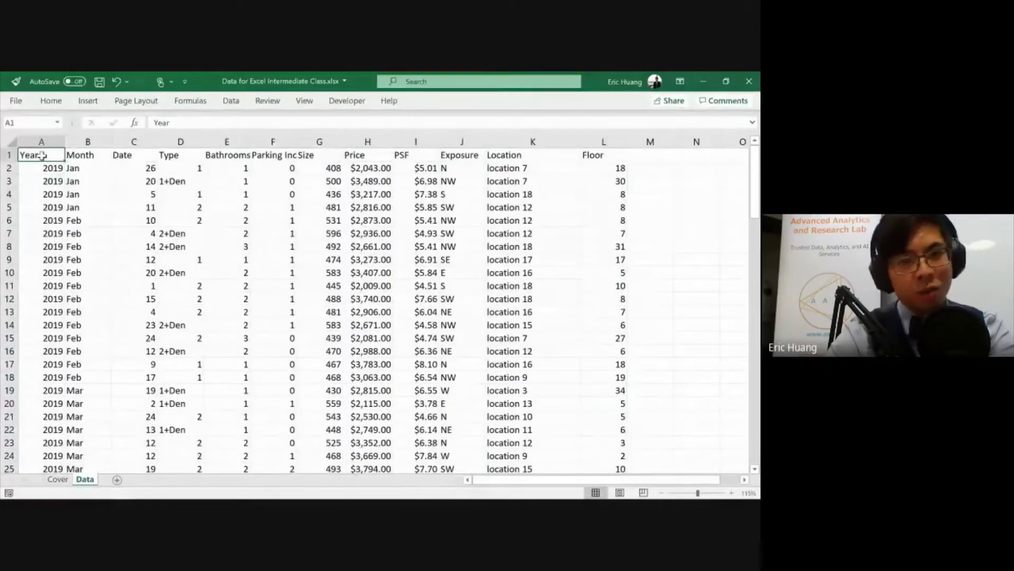
key("ctrl+shift+Right")
key("ctrl+shift+Down")
key("ctrl+Home")
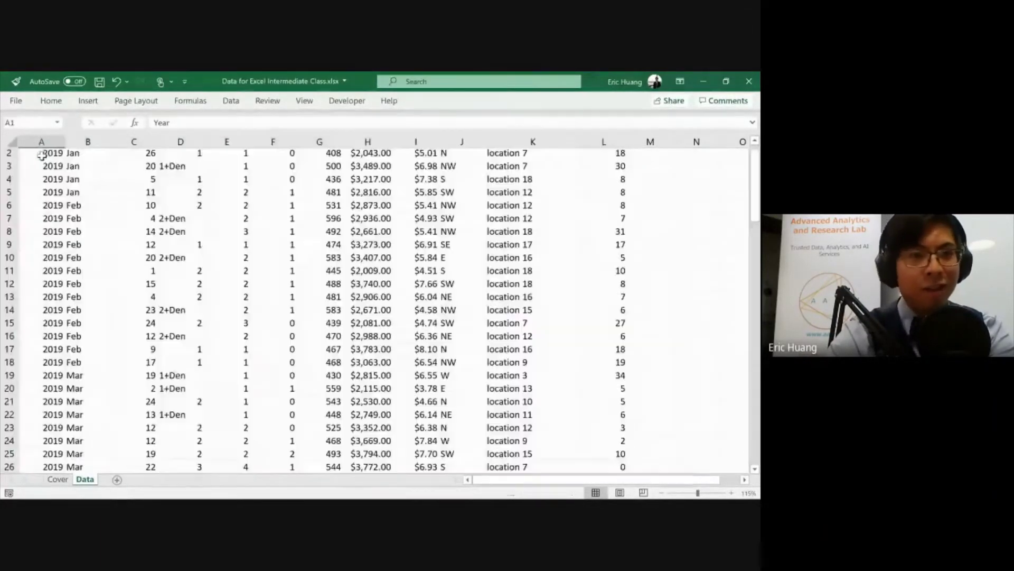
left_click_drag(53, 156, 619, 441)
key("ctrl+Home")
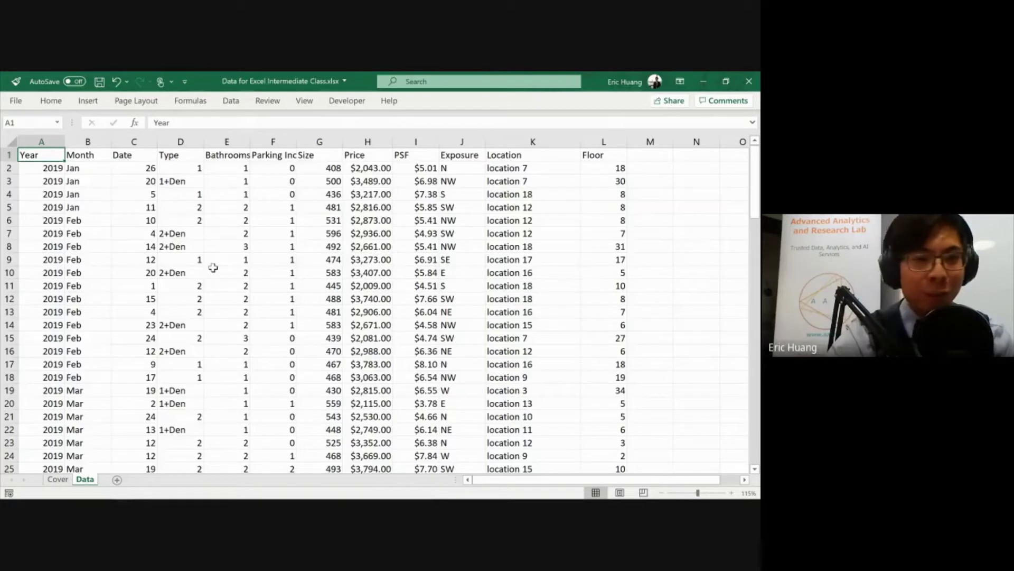
Insert an empty PivotTable from Data!$A$1:$L$104 on a new worksheet, Sheet3
key("ctrl+shift+End")
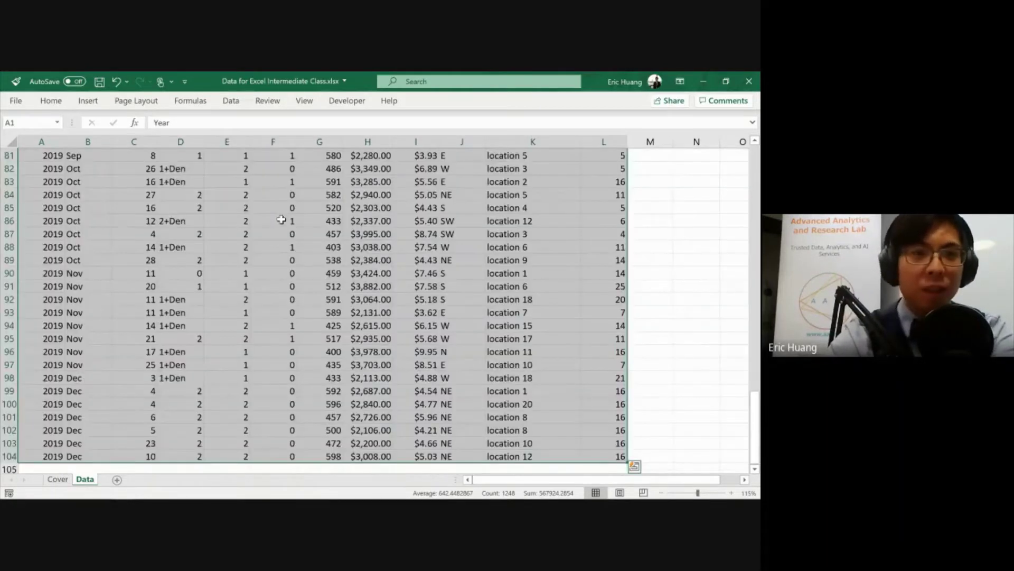
left_click(90, 102)
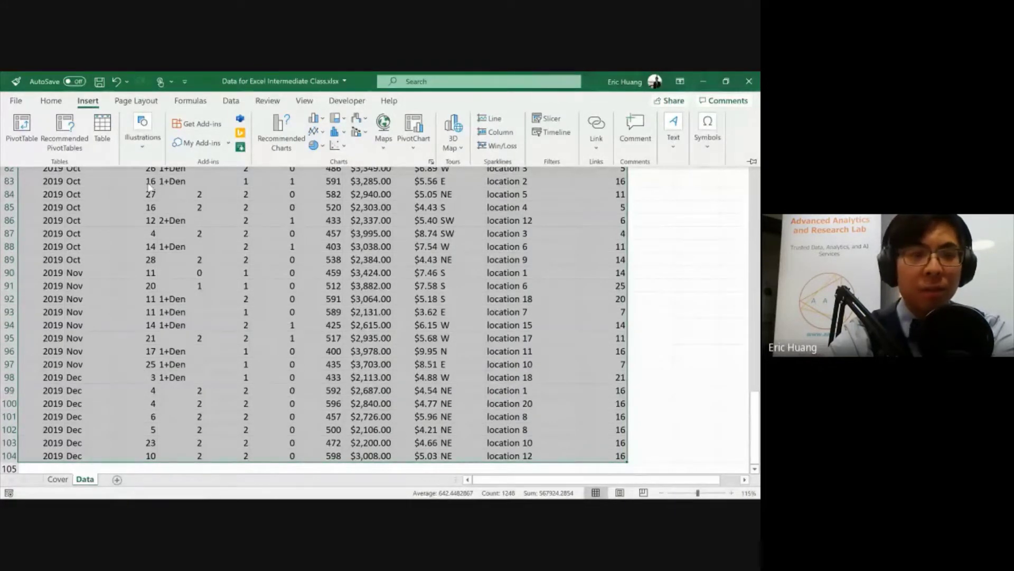
left_click(21, 129)
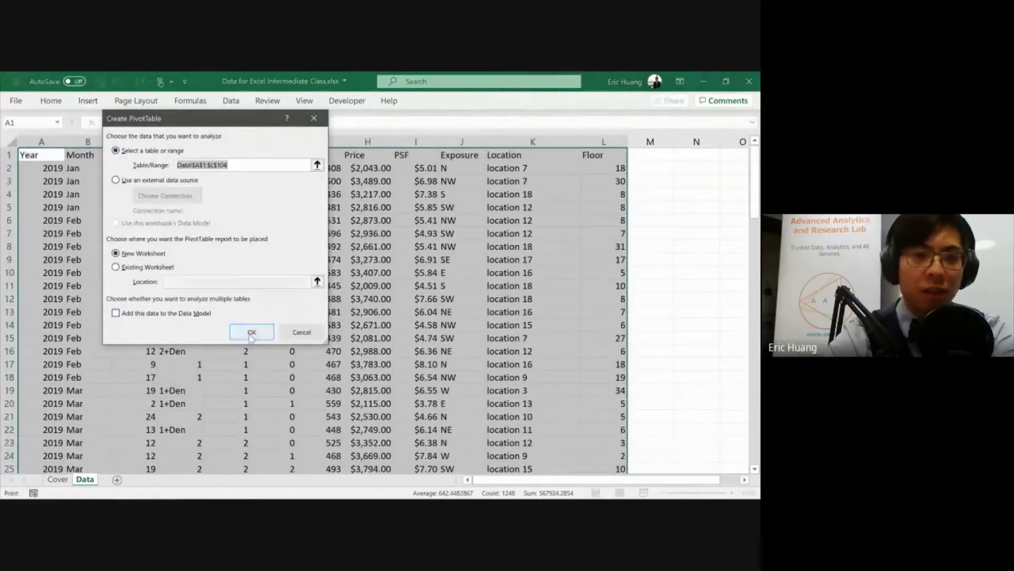
left_click(252, 333)
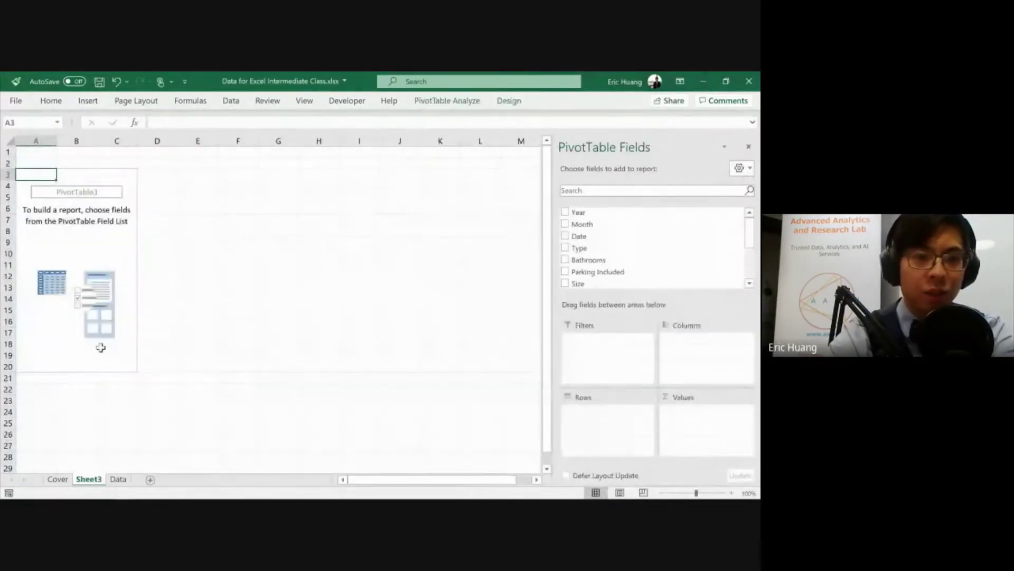
Back on the Data sheet, select the whole listings table and try the Alt, N insert keys
left_click(111, 482)
double_click(168, 272)
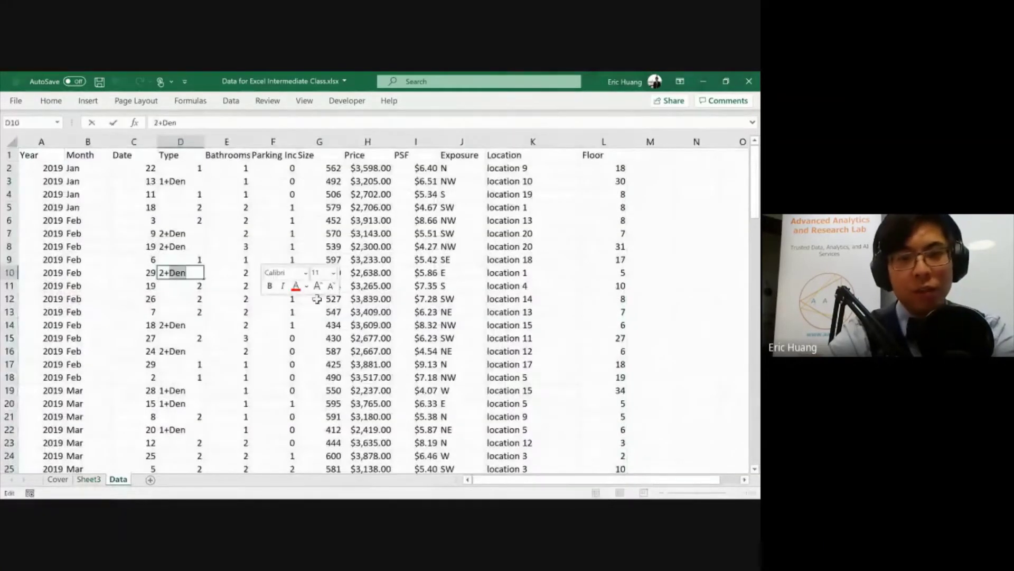
key("Escape")
key("ctrl+a")
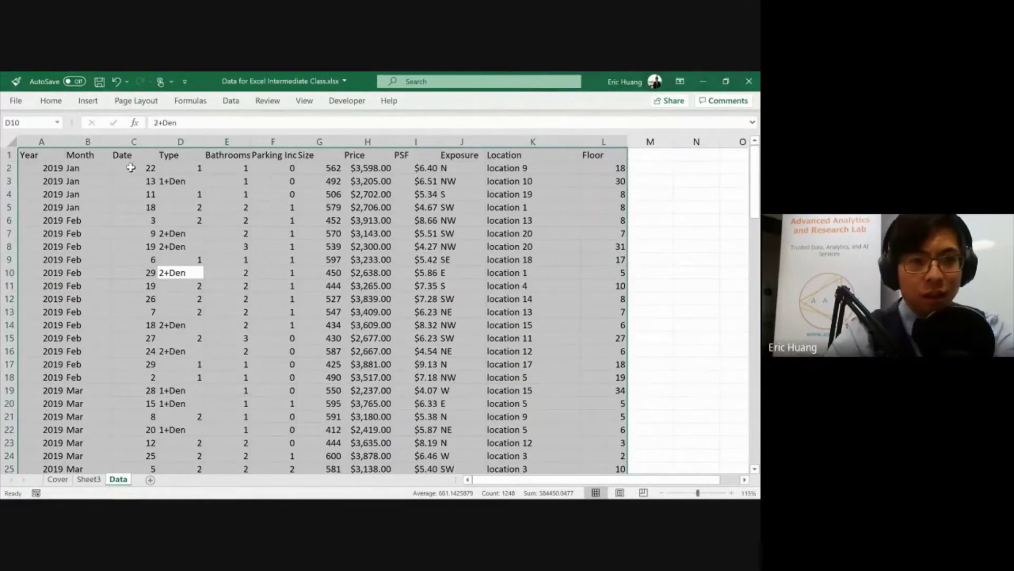
key("alt")
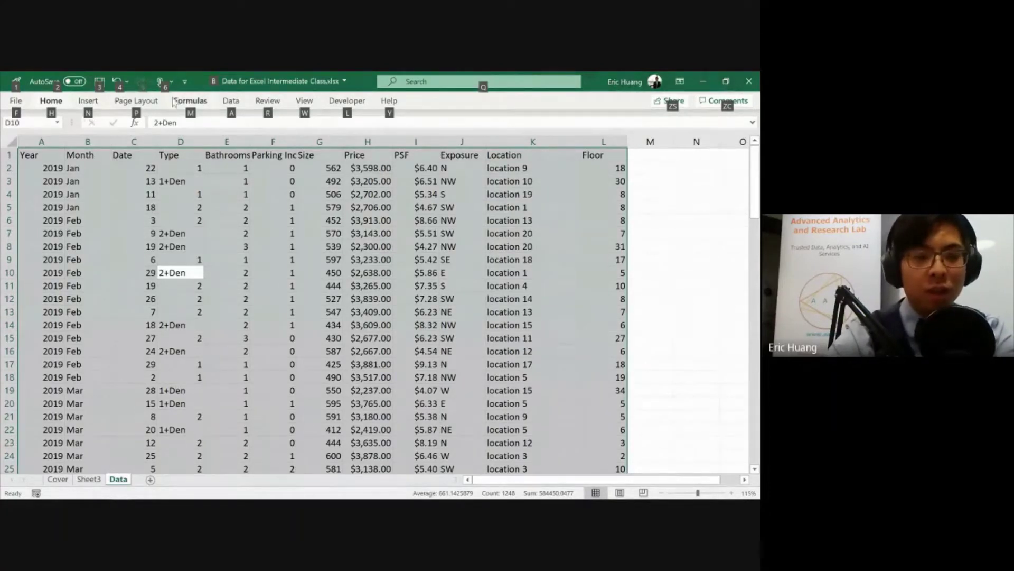
key("n")
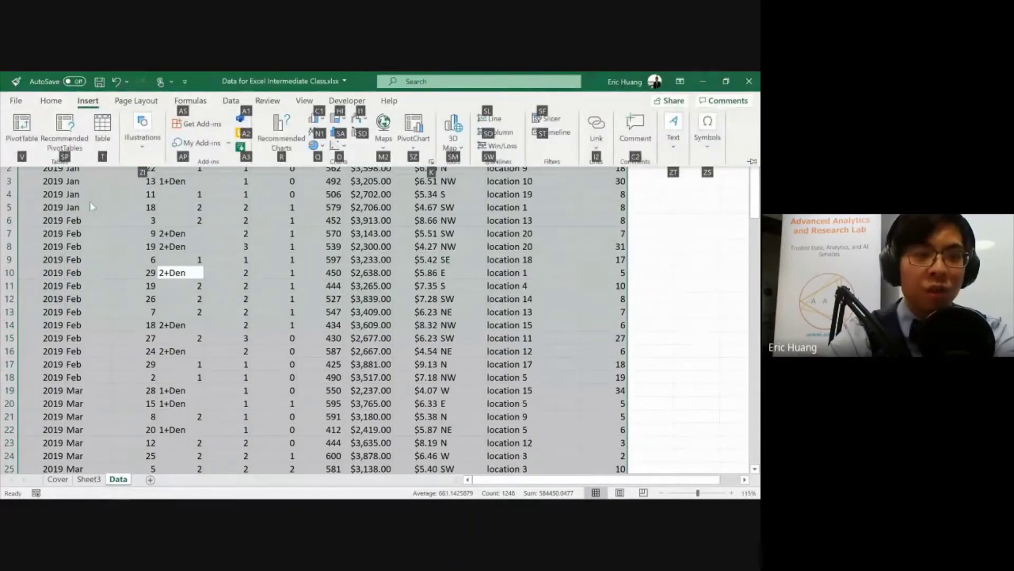
key("Escape")
key("Escape")
Check a Price formula, then insert a second PivotTable on new Sheet4 with Ctrl+A, Alt+N, V, Enter
left_click(297, 311)
left_click(648, 365)
left_click(388, 328)
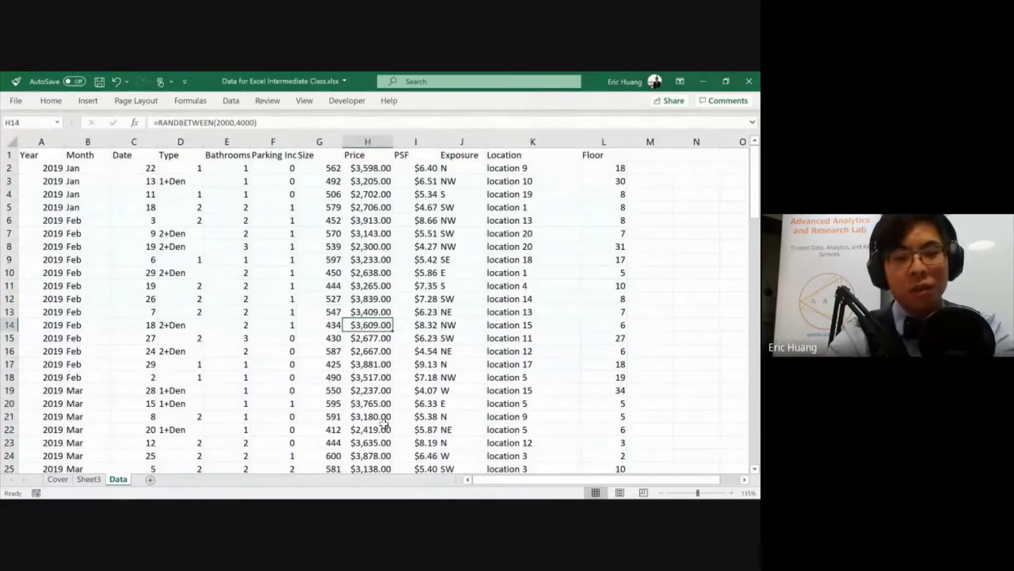
key("ctrl+a")
key("alt+n")
key("v")
key("Return")
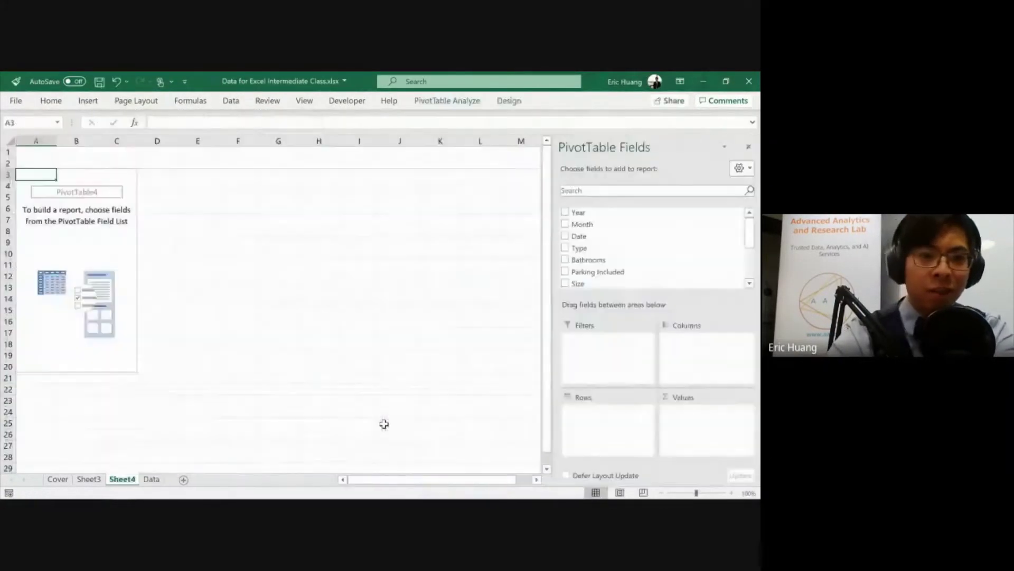
left_click(206, 328)
left_click(239, 356)
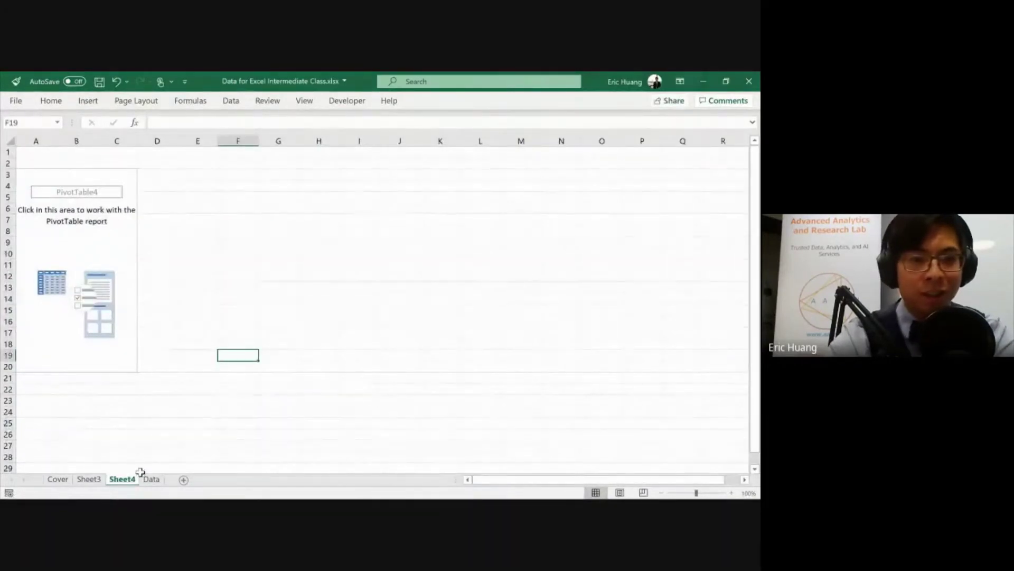
left_click(151, 478)
left_click(122, 478)
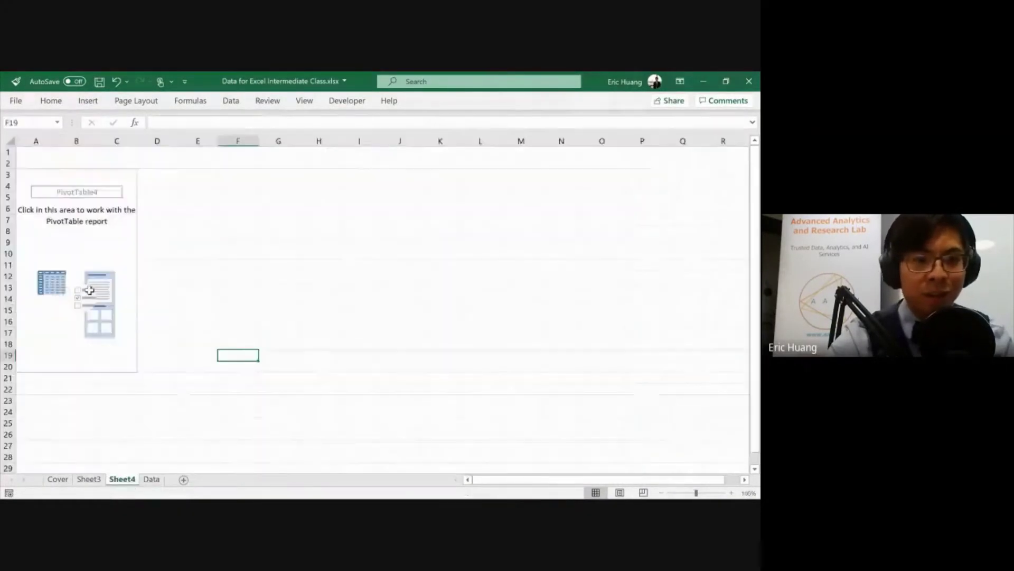
left_click(89, 290)
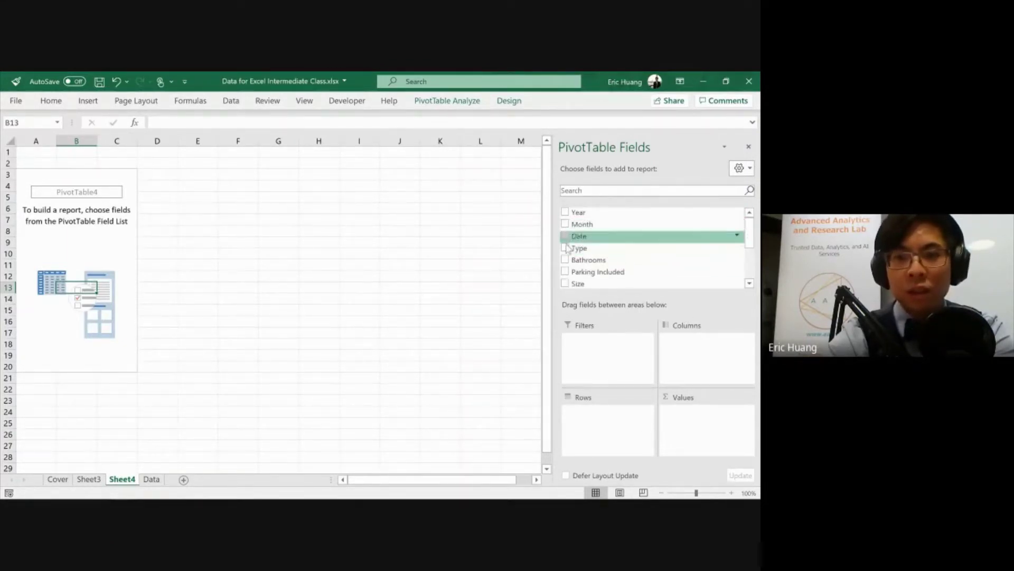
scroll(624, 222, "down", 3)
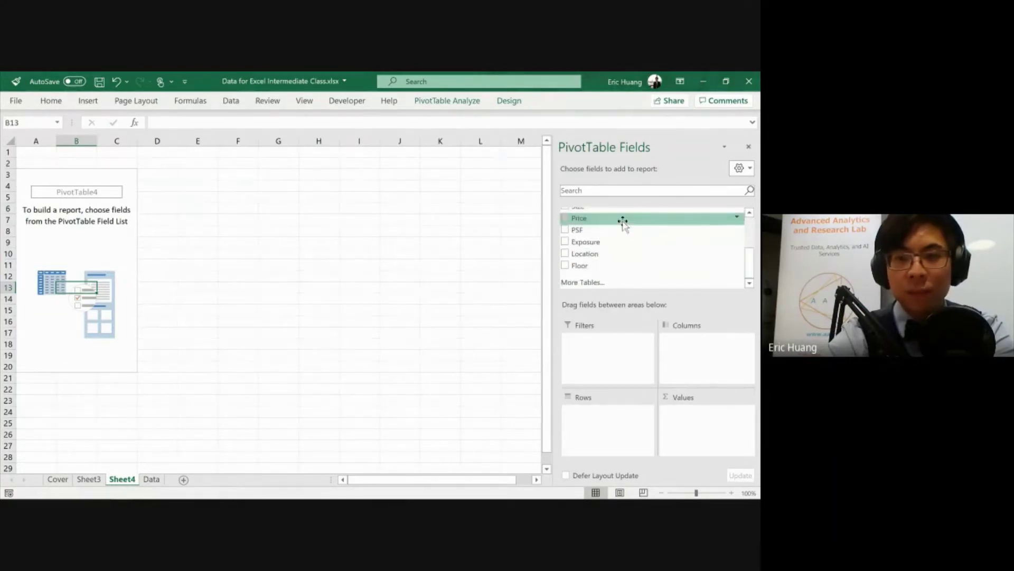
scroll(602, 254, "up", 3)
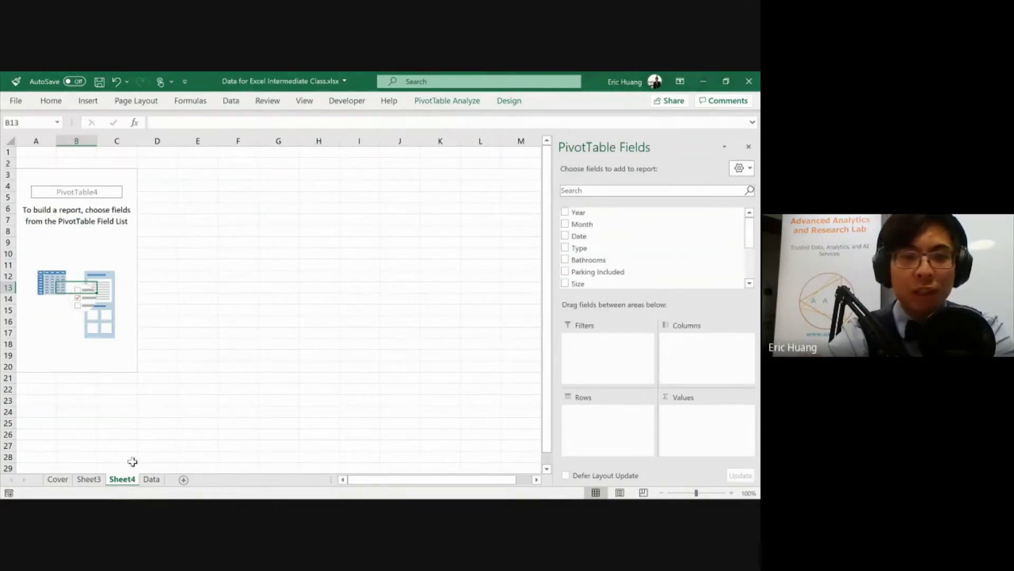
Rename the Sheet4 tab to Pivot
double_click(122, 480)
type("Pivot")
key("Return")
Delete Sheet3 and go back to the Pivot sheet, leaving Cover, Pivot and Data
left_click(85, 479)
right_click(74, 482)
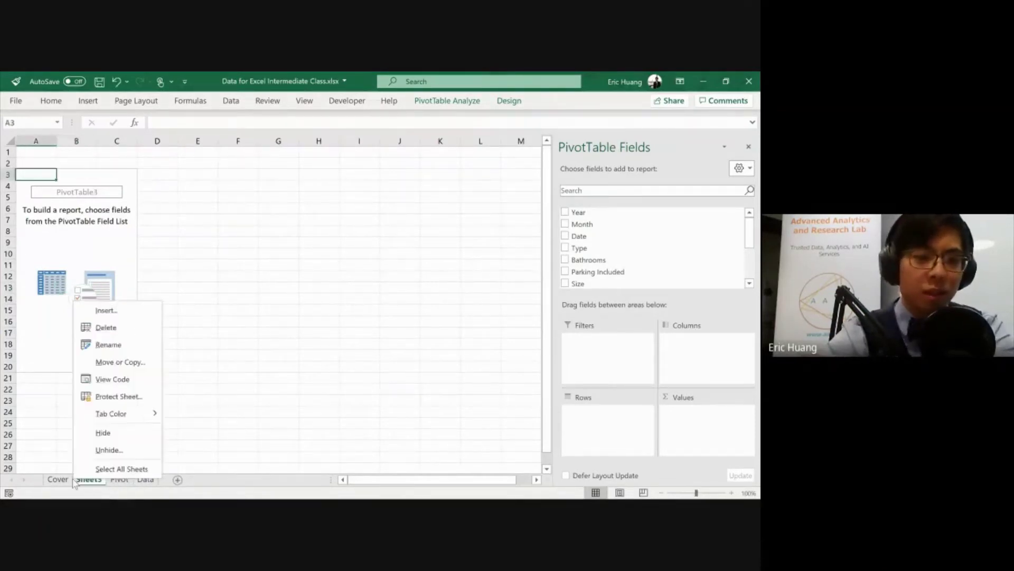
left_click(106, 327)
key("Return")
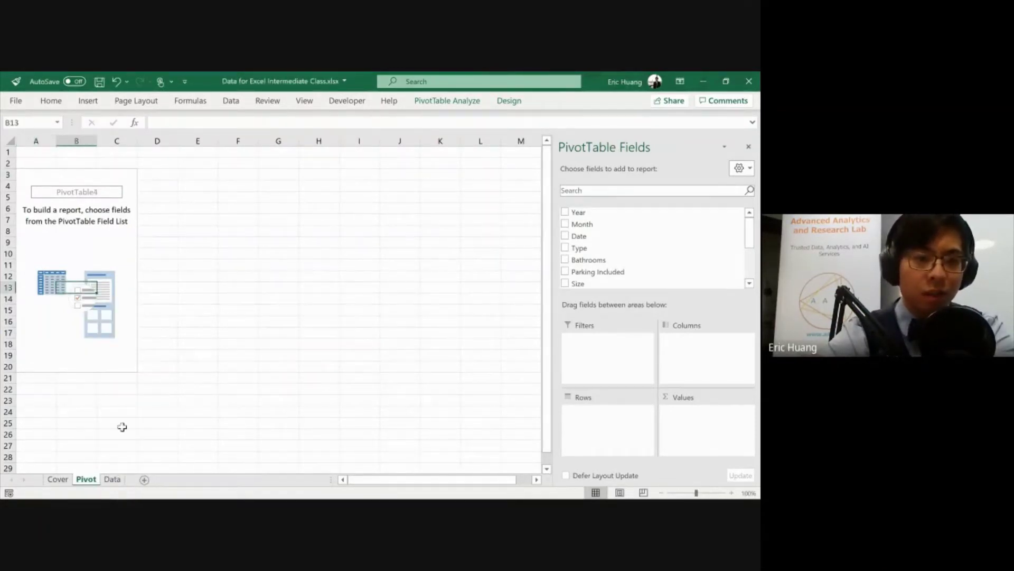
right_click(114, 481)
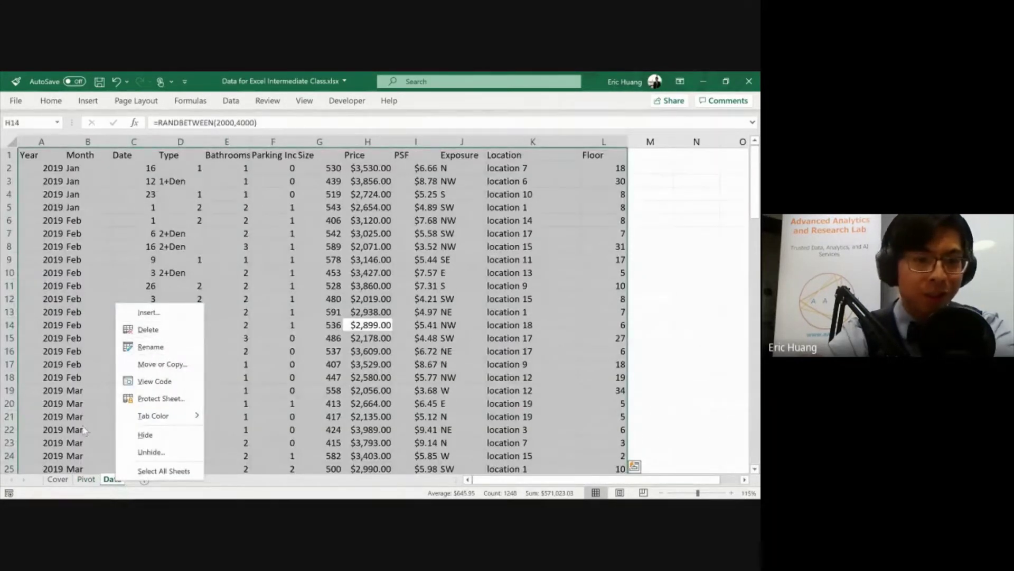
left_click(105, 479)
left_click(86, 479)
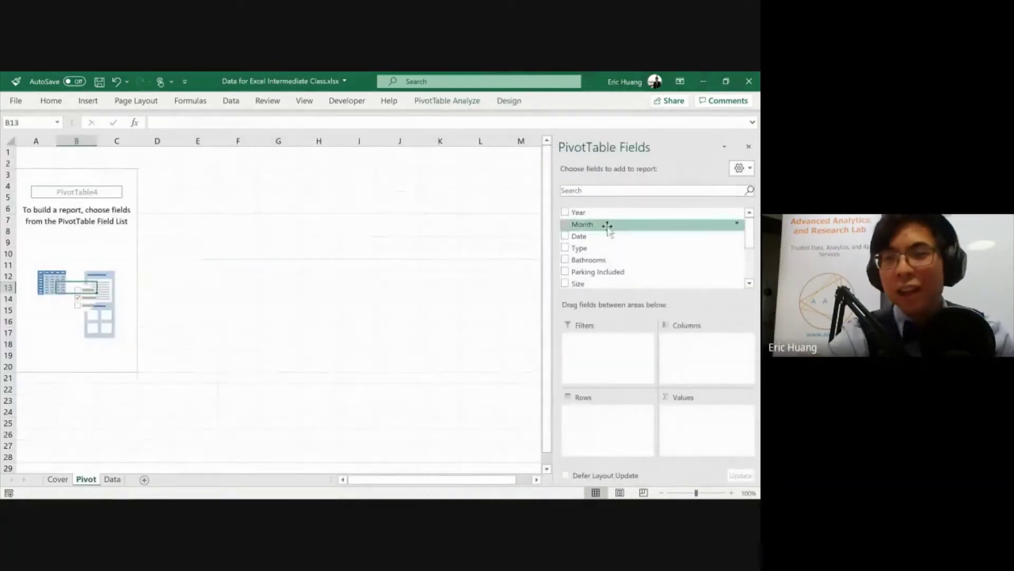
scroll(606, 237, "down", 3)
scroll(611, 238, "up", 3)
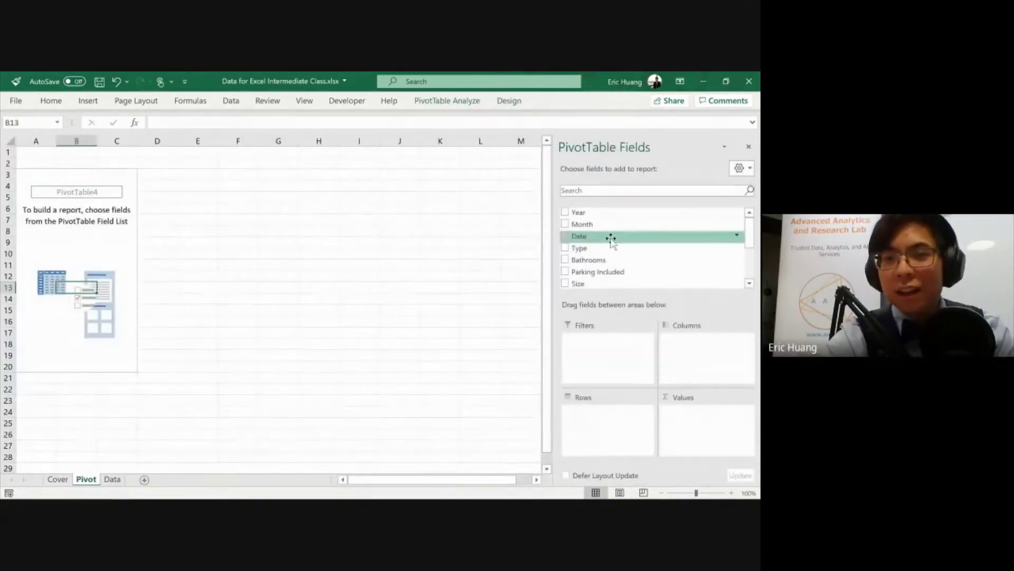
Put Type in Rows and Price in Values, giving Sum of Price totalling 304223
left_click(565, 249)
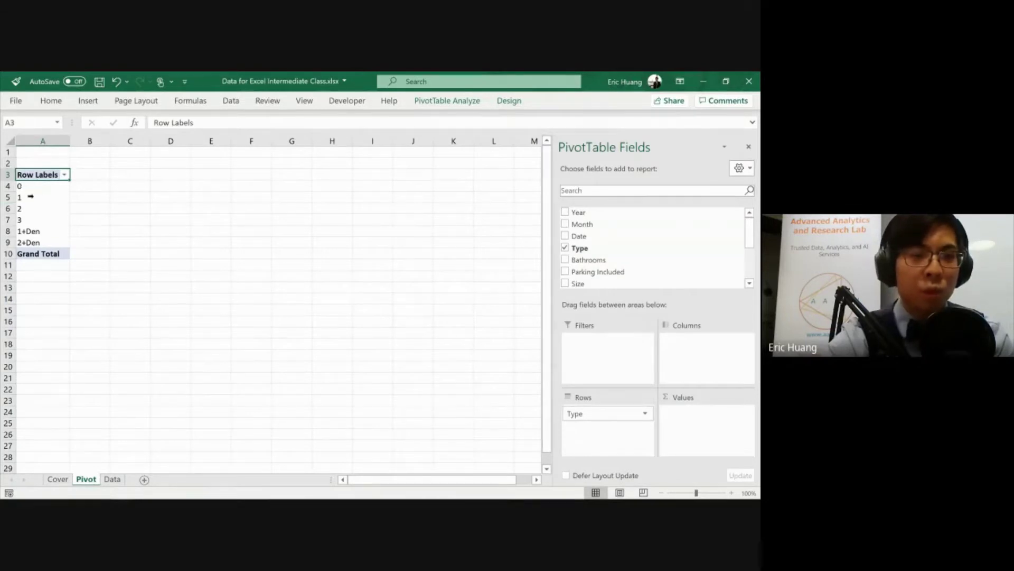
scroll(650, 260, "down", 3)
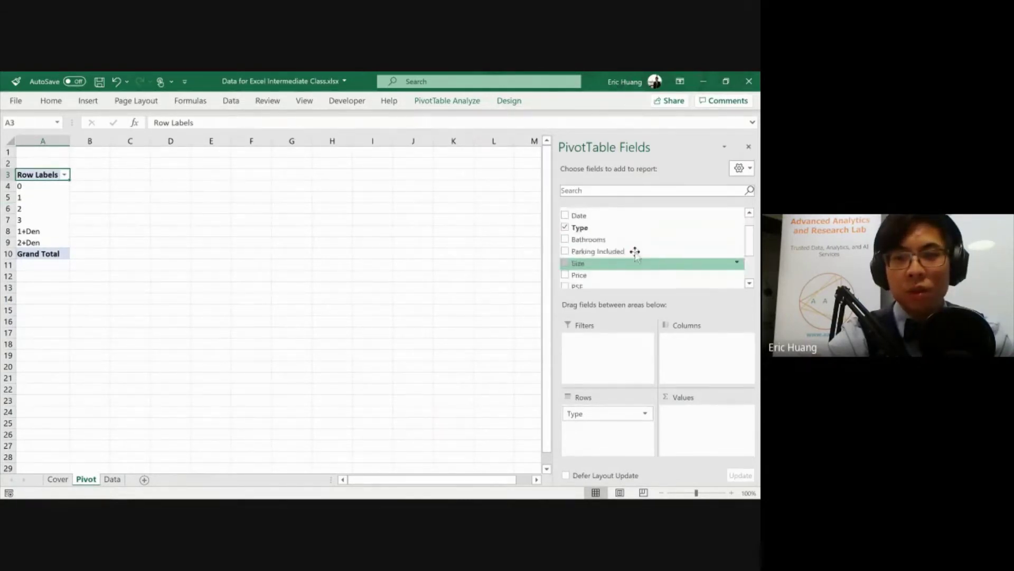
scroll(629, 256, "down", 2)
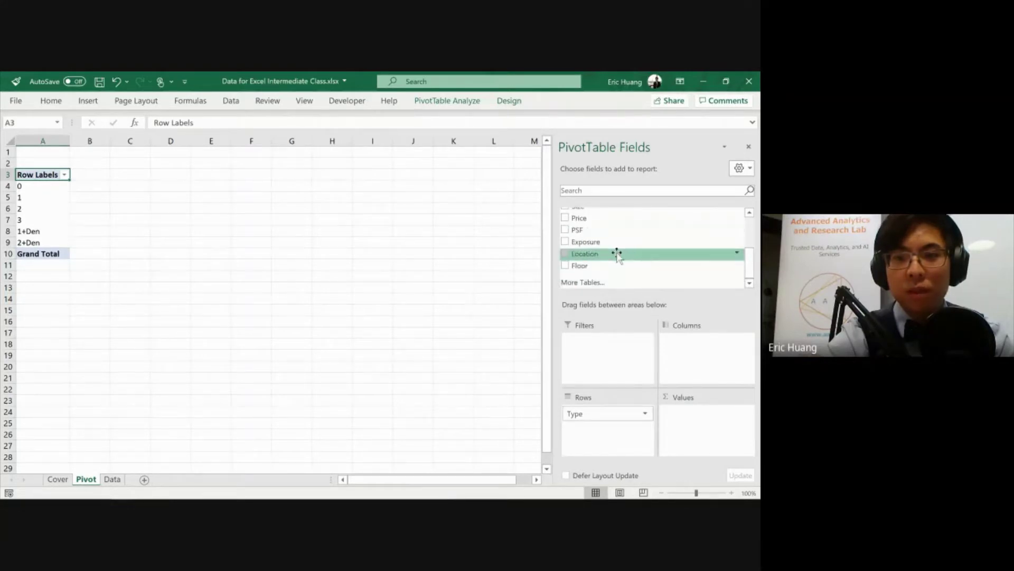
scroll(616, 252, "up", 1)
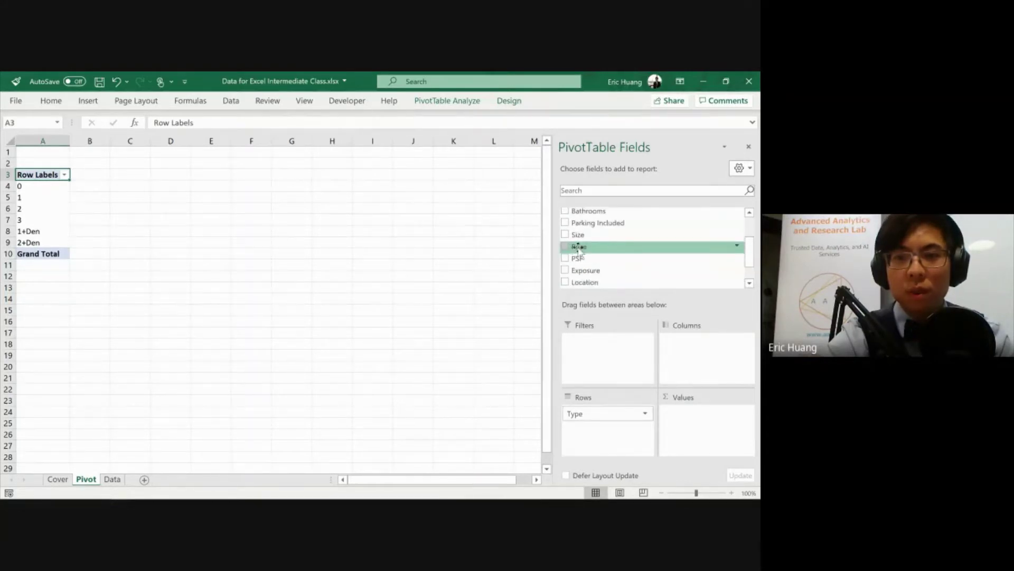
left_click_drag(578, 248, 681, 423)
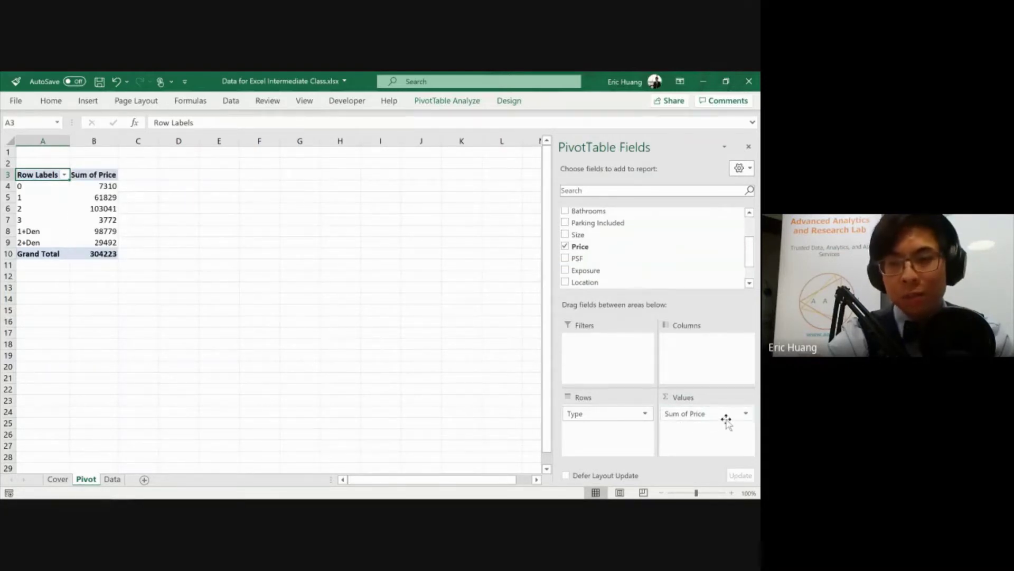
Change the Price value field from Sum to Average, giving a 2953.621359 grand total
left_click(712, 413)
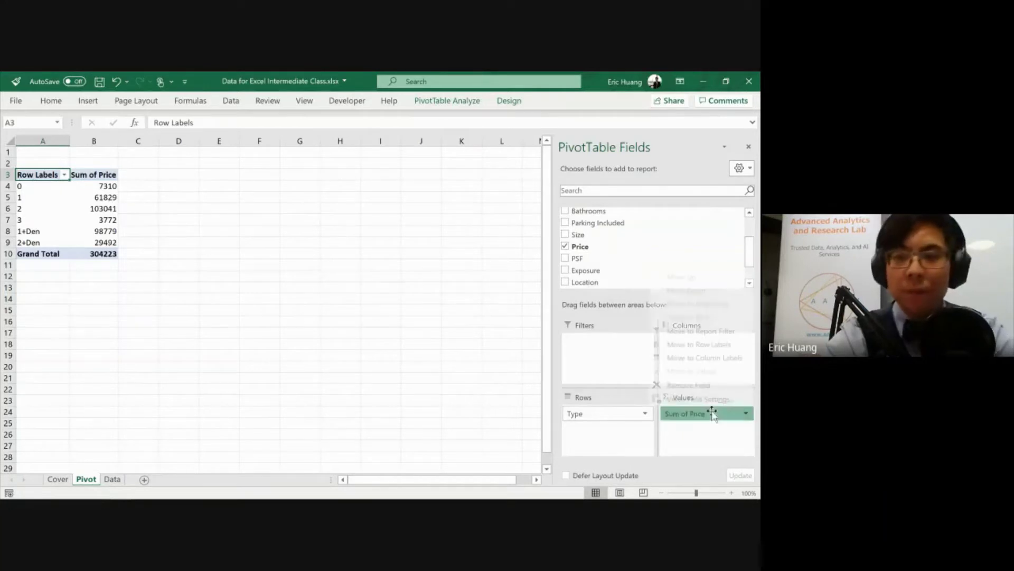
left_click(689, 400)
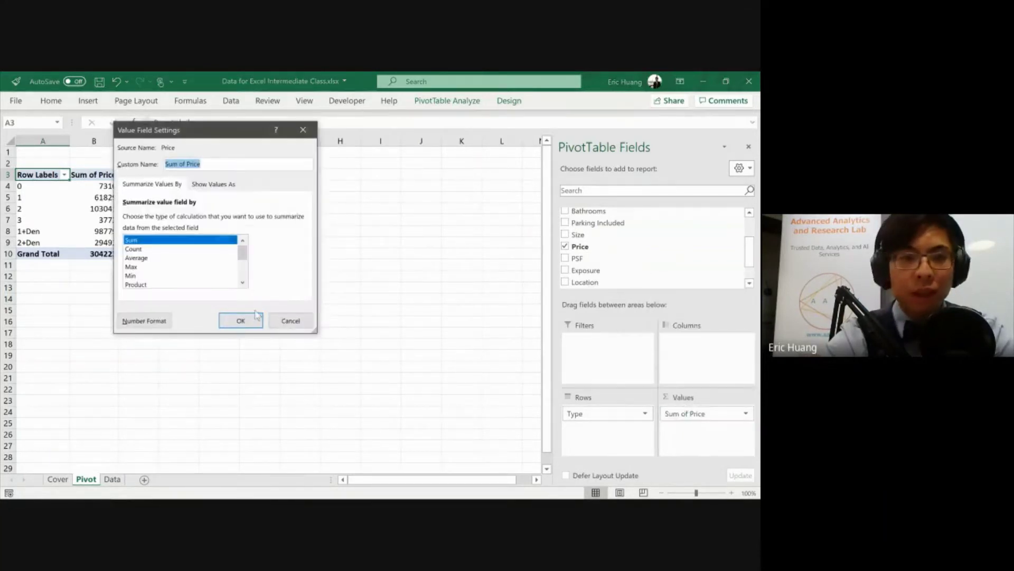
left_click(136, 258)
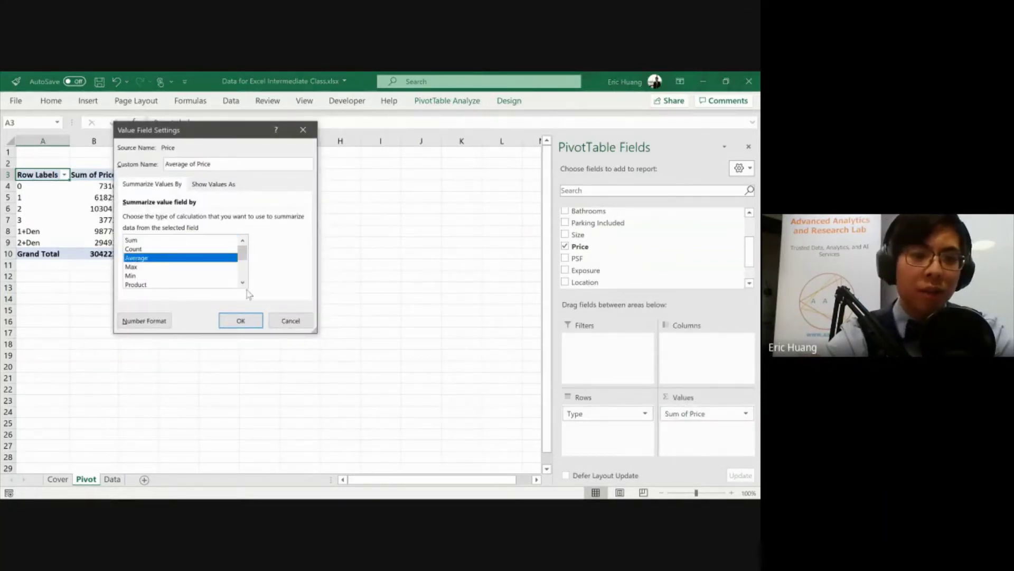
left_click(240, 321)
left_click(108, 185)
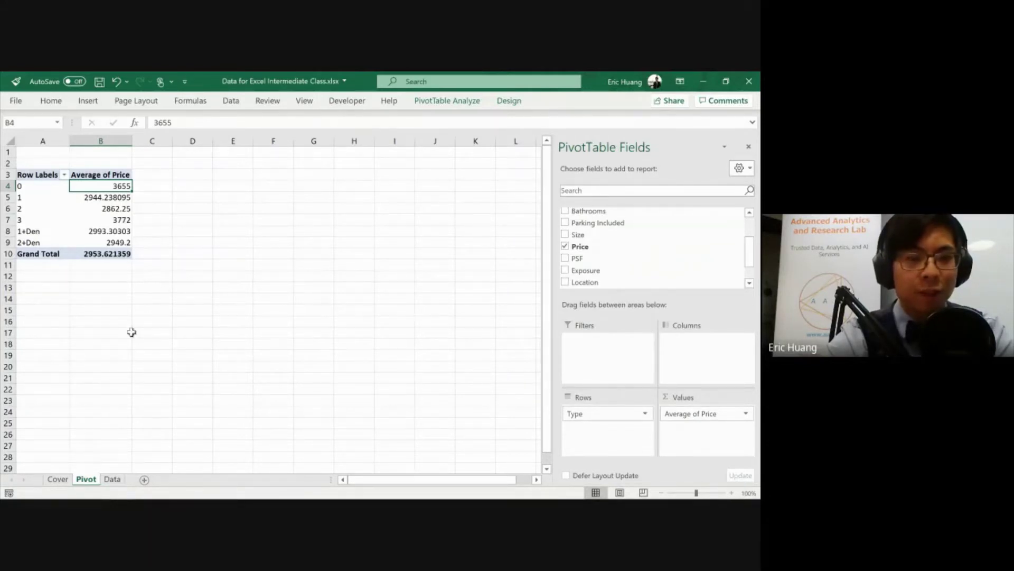
Select the Average of Price values and apply currency format with Ctrl+Shift+4
left_click(97, 174)
left_click(98, 173)
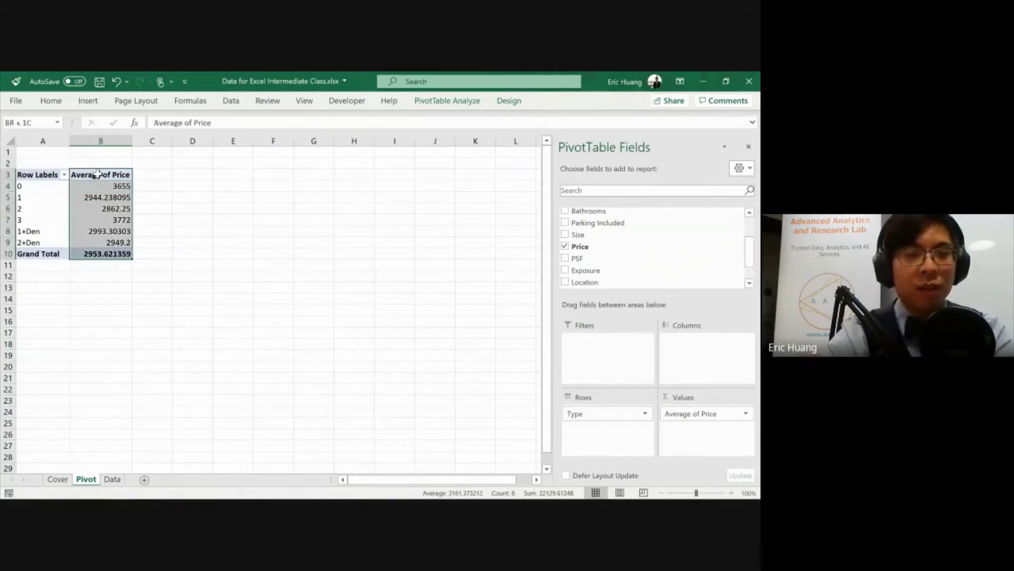
left_click(115, 175)
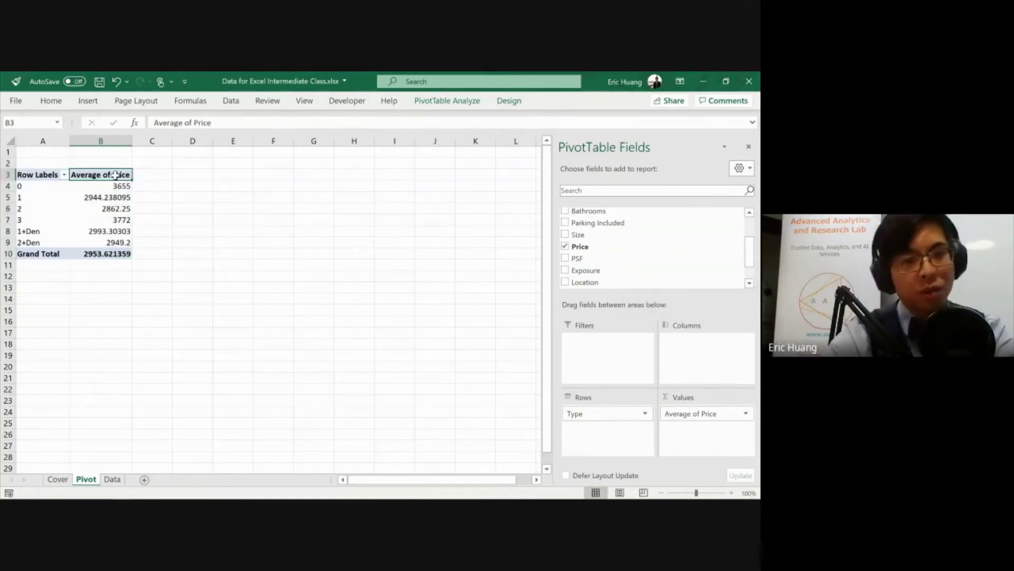
left_click(115, 174)
left_click(50, 101)
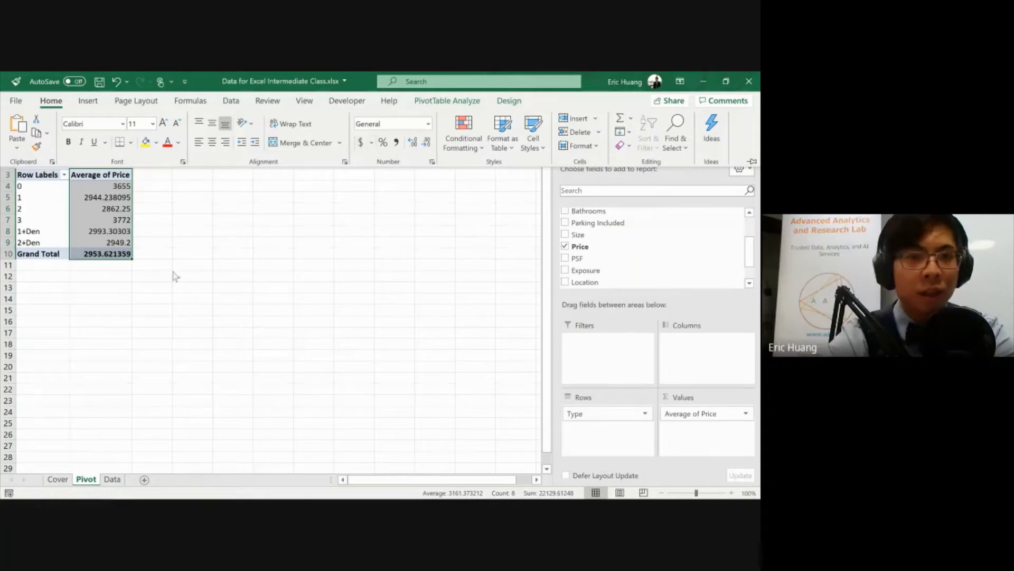
left_click(147, 283)
left_click(187, 231)
left_click(106, 175)
left_click(105, 175)
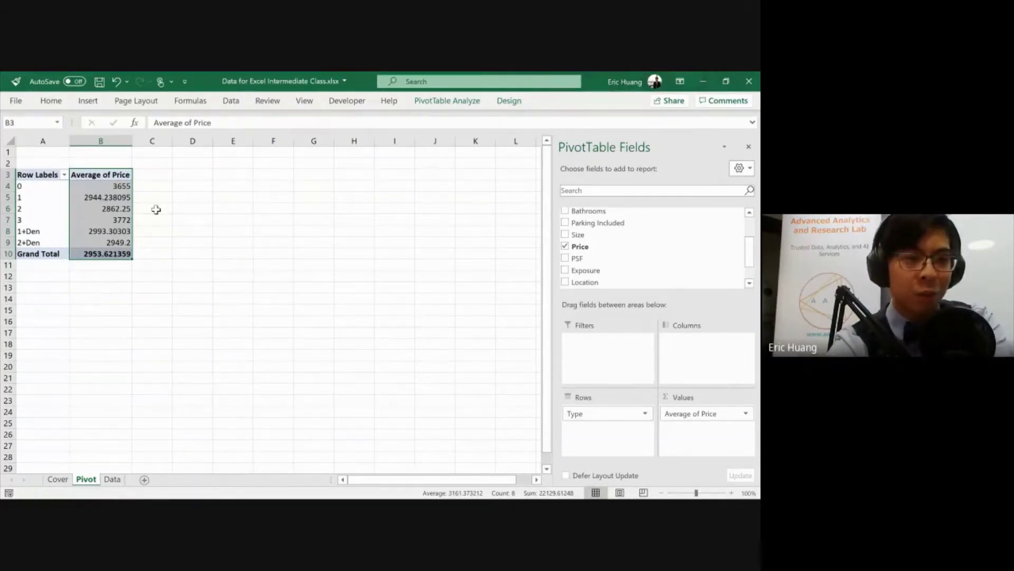
key("ctrl+shift+4")
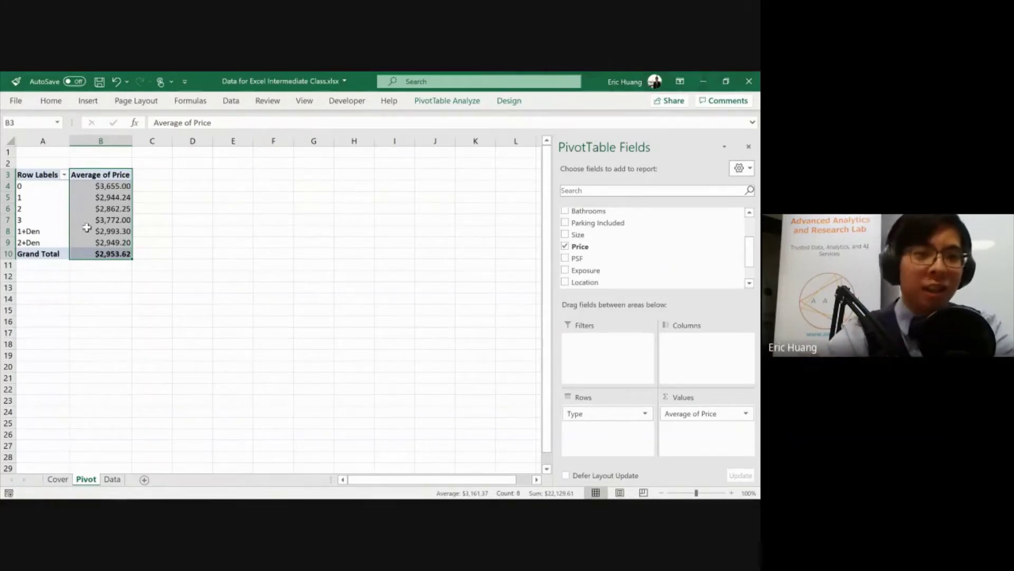
left_click(195, 276)
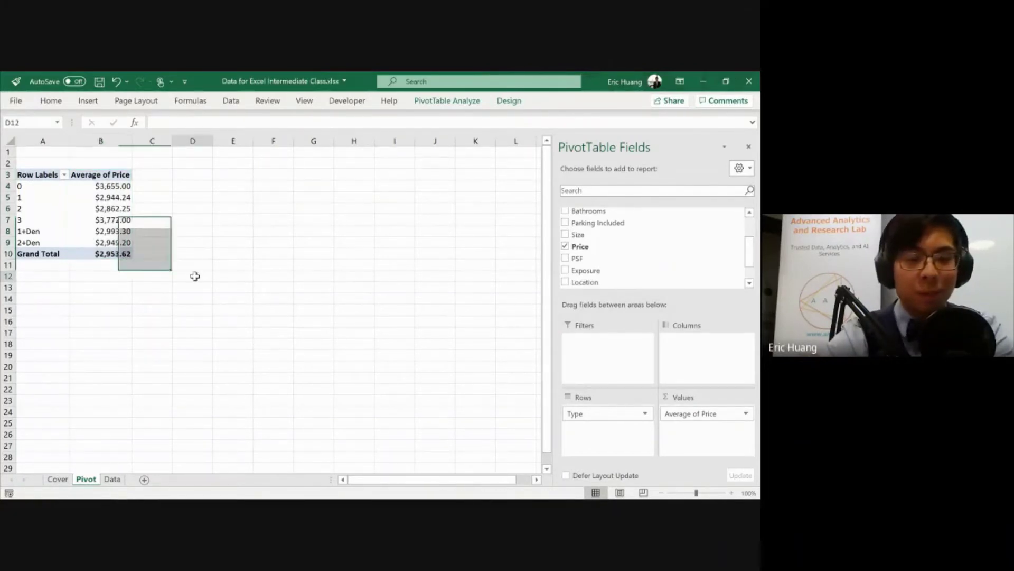
Try number, time, date and percentage formats, then settle on currency ($2,953.62 total)
left_click(105, 175)
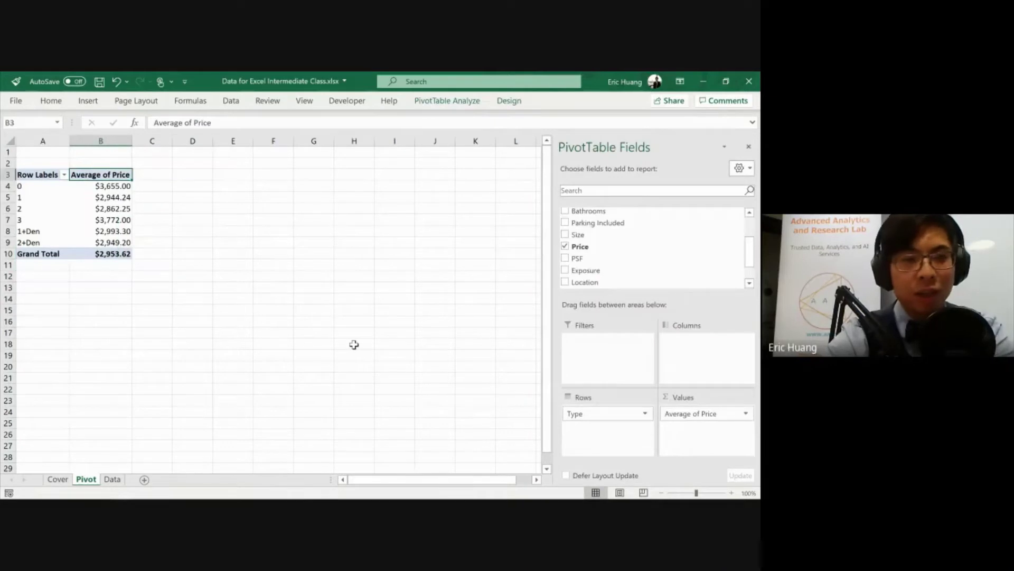
key("Down")
key("Down")
key("Up")
key("Up")
key("ctrl+shift+Down")
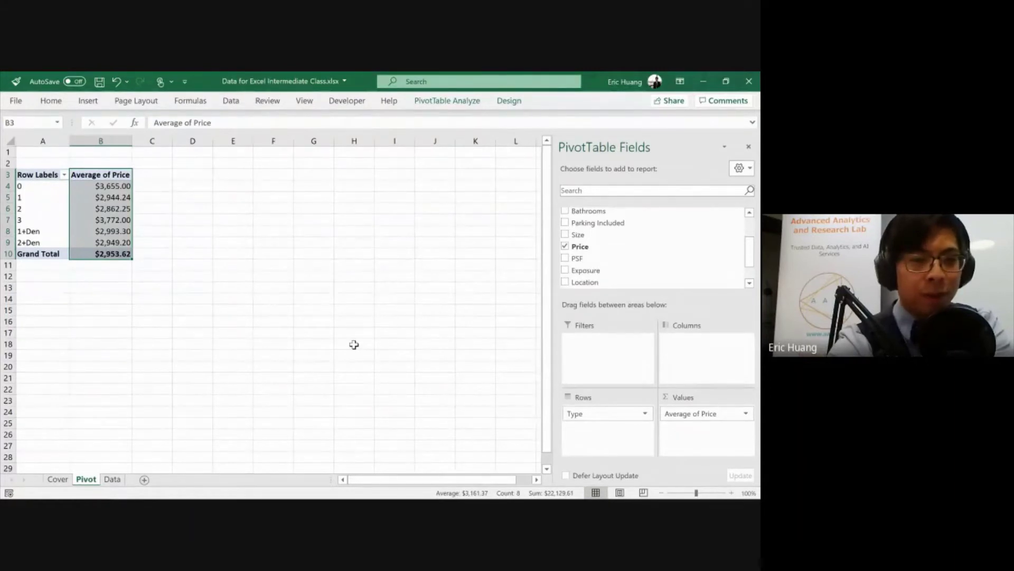
key("ctrl+shift+1")
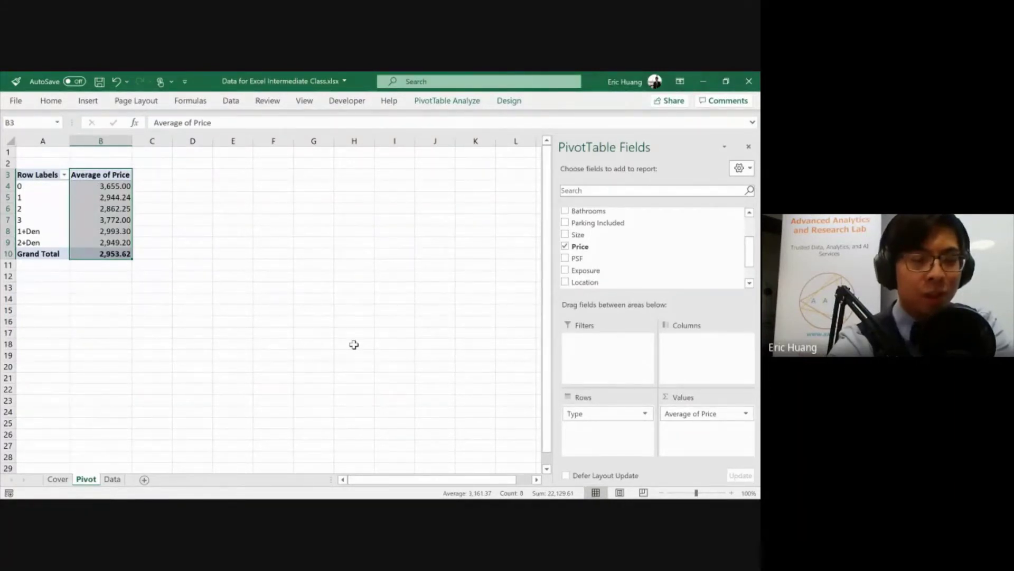
key("ctrl+shift+2")
key("ctrl+shift+3")
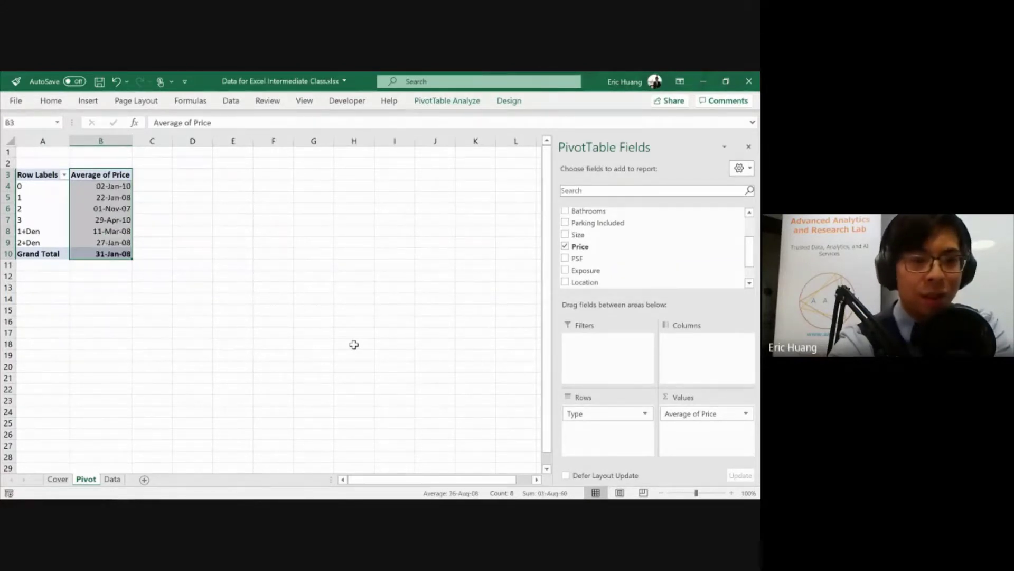
key("ctrl+shift+4")
key("ctrl+shift+5")
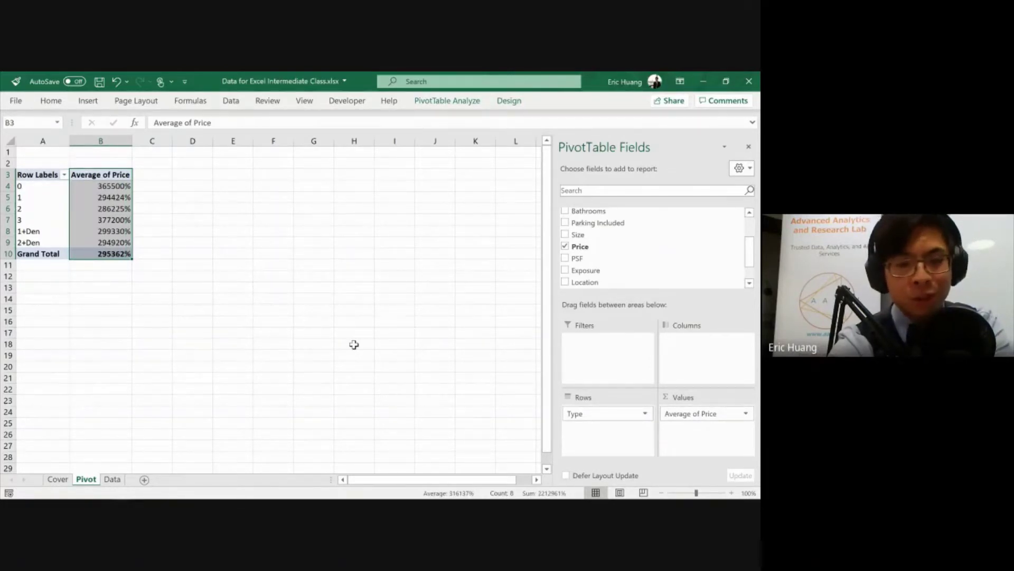
key("ctrl+shift+4")
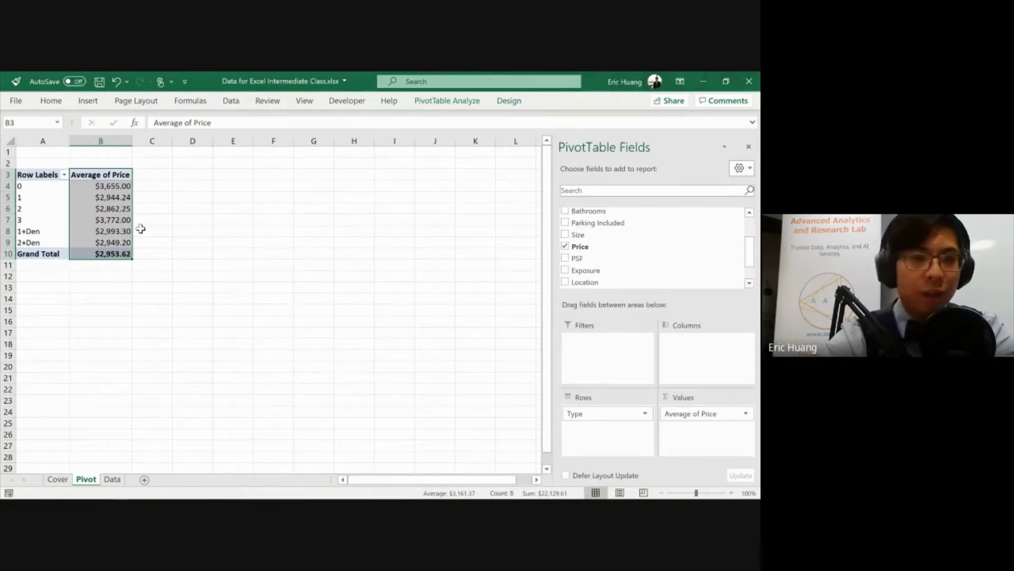
left_click(29, 231)
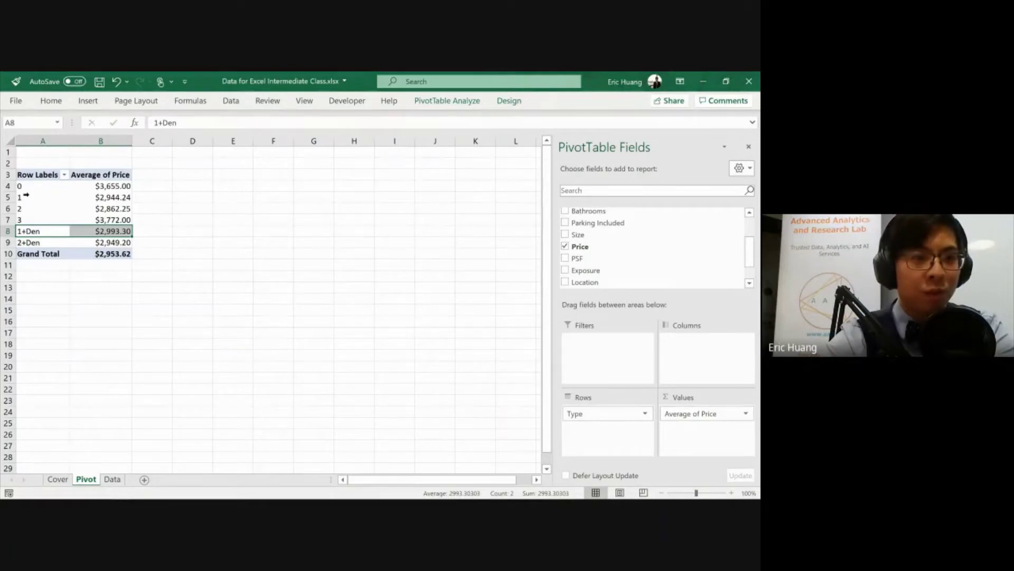
Move the 1+Den row up past 3 and 2 so it follows 1
right_click(23, 230)
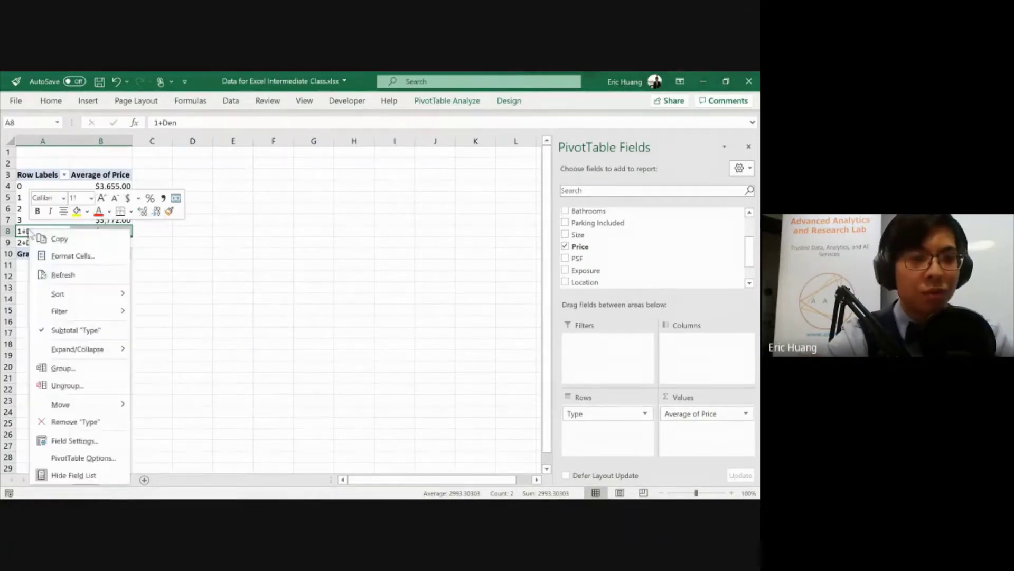
mouse_move(80, 404)
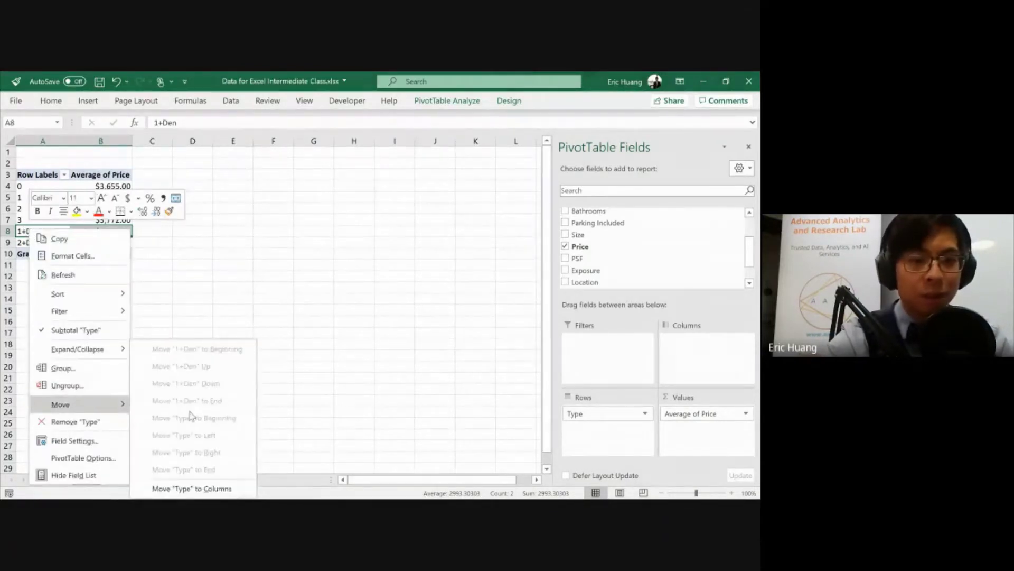
left_click(153, 258)
left_click(59, 230)
right_click(57, 233)
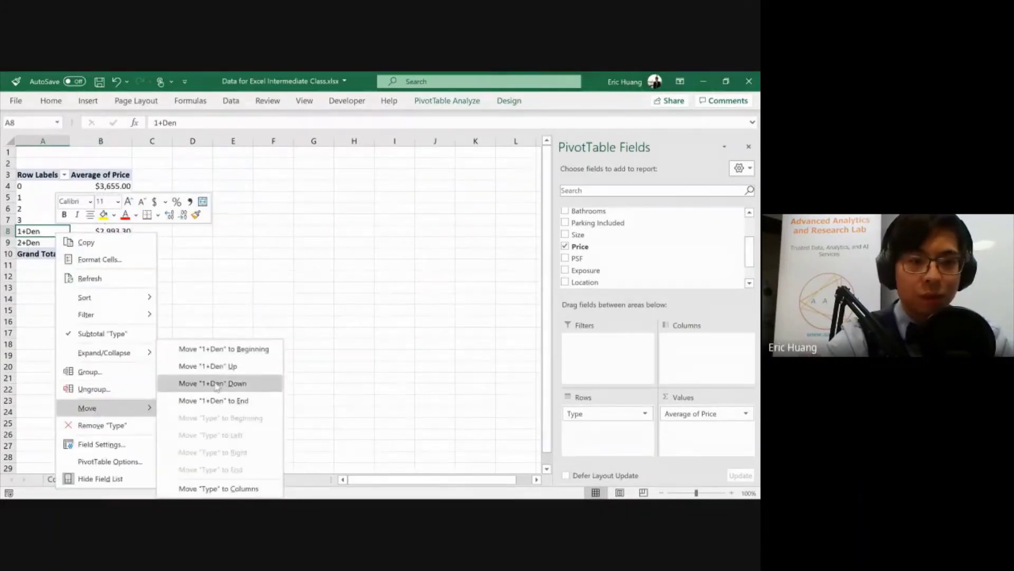
left_click(201, 421)
right_click(35, 222)
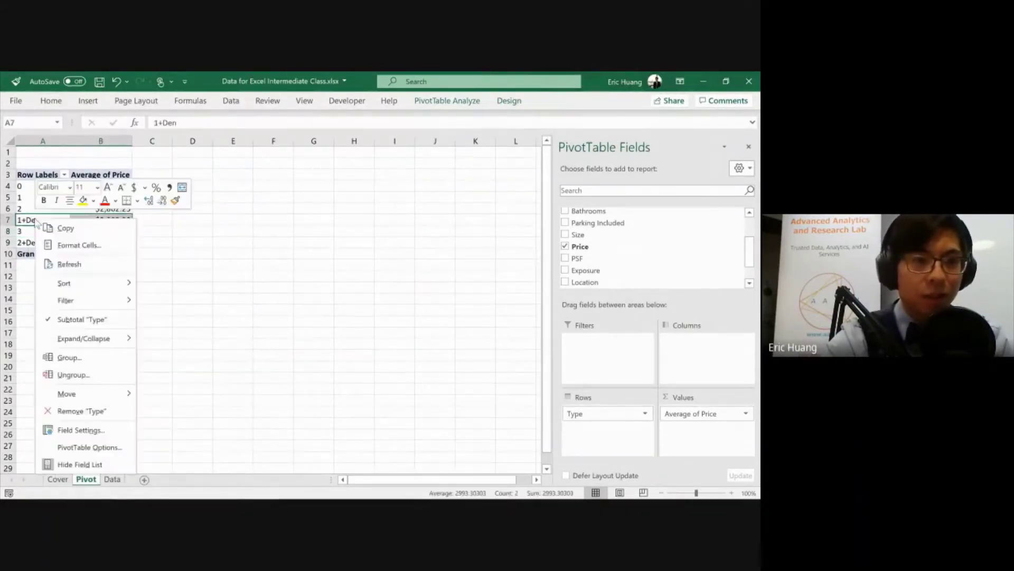
mouse_move(93, 395)
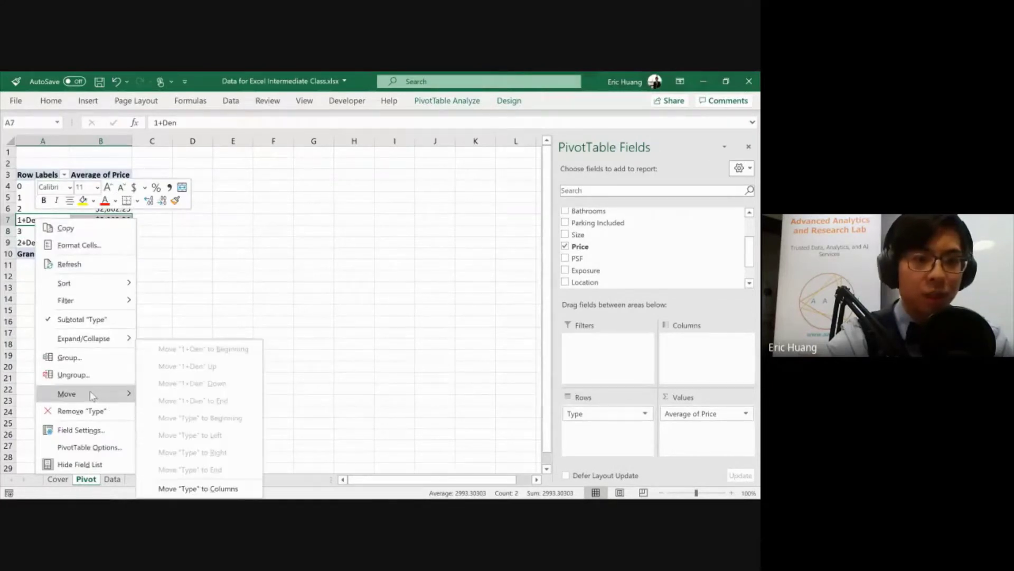
left_click(238, 274)
left_click(192, 264)
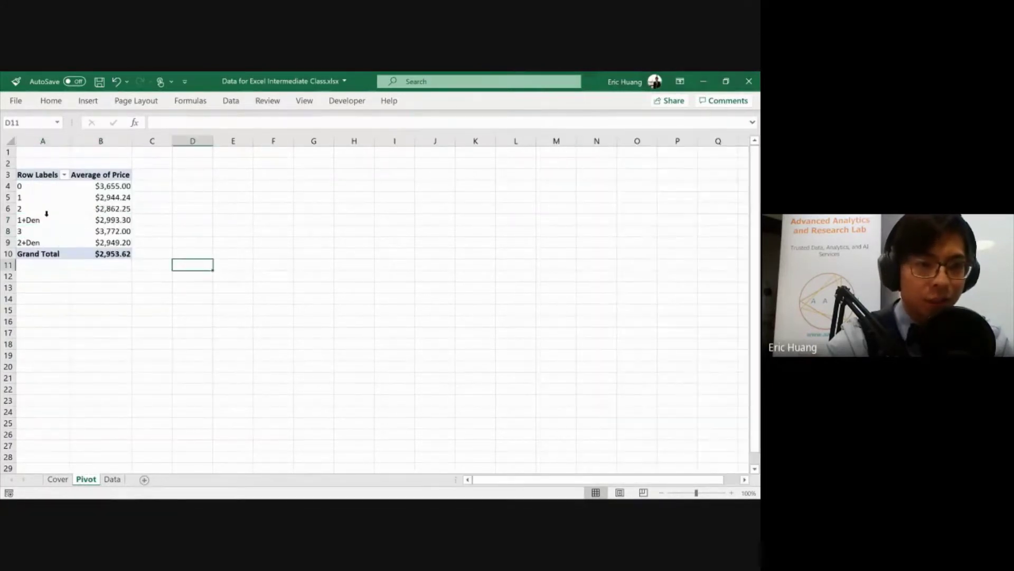
left_click(35, 221)
right_click(35, 221)
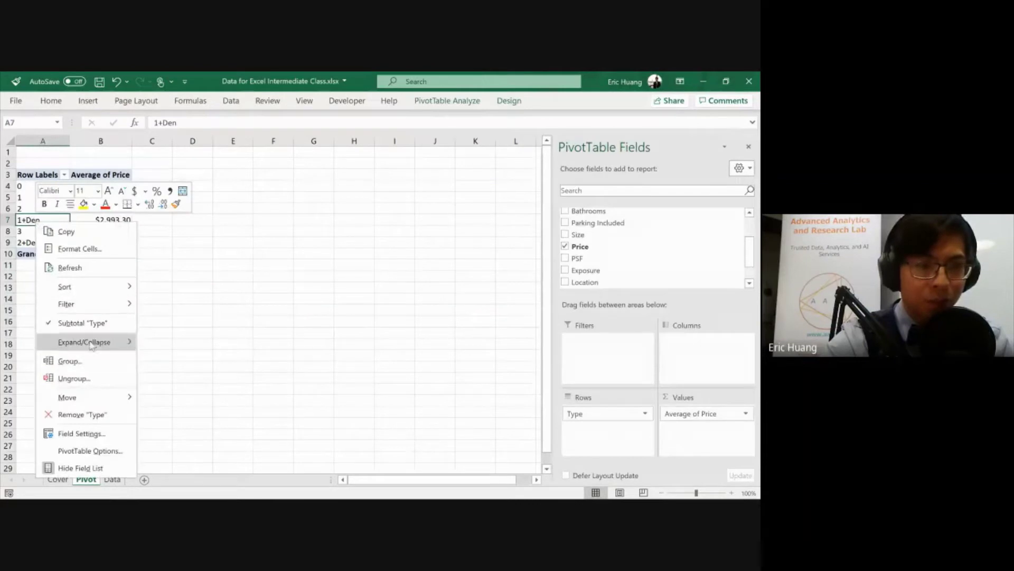
mouse_move(92, 397)
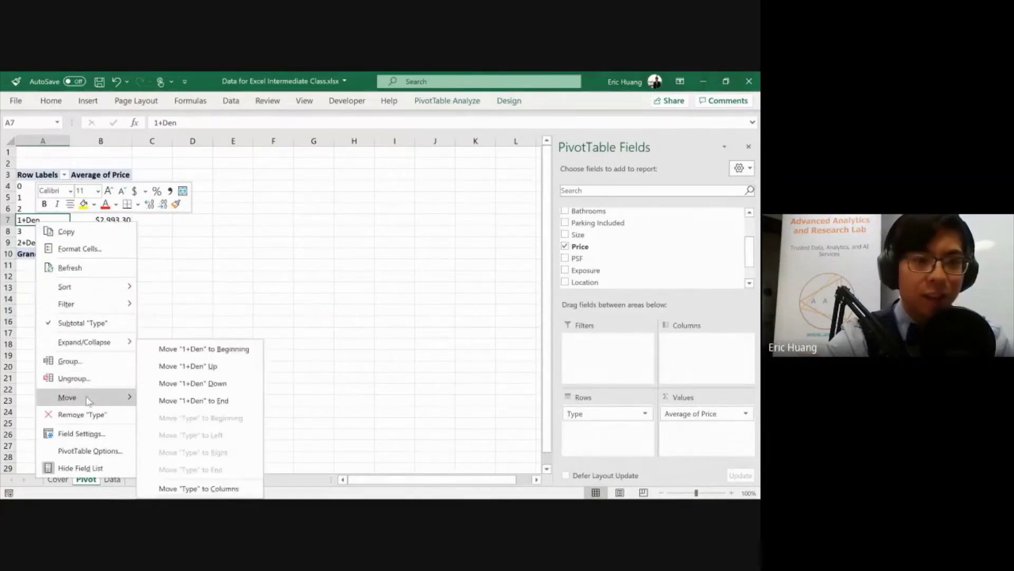
left_click(211, 366)
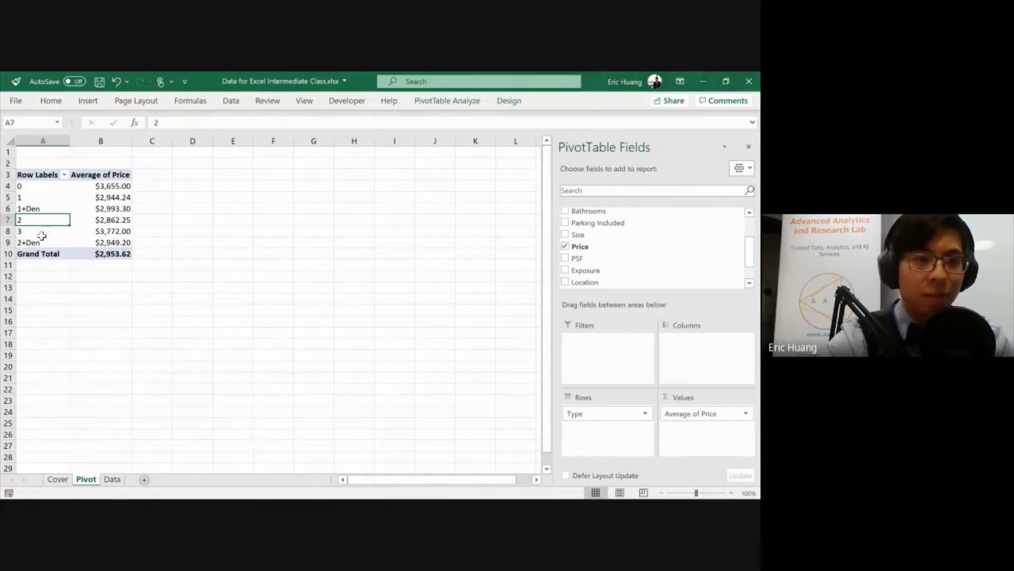
Move the 2+Den row up above 3 so it follows 2
left_click(28, 243)
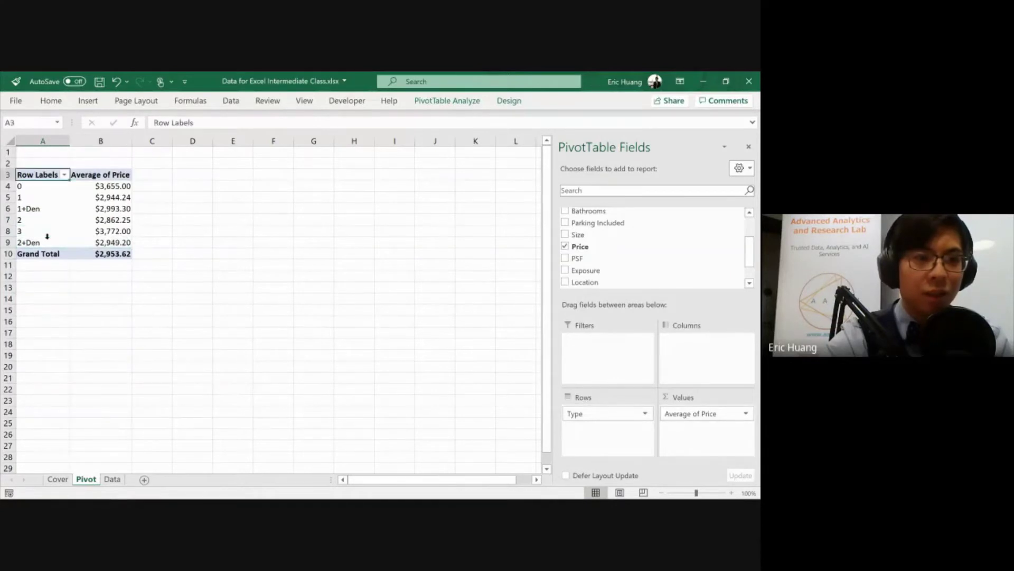
right_click(46, 243)
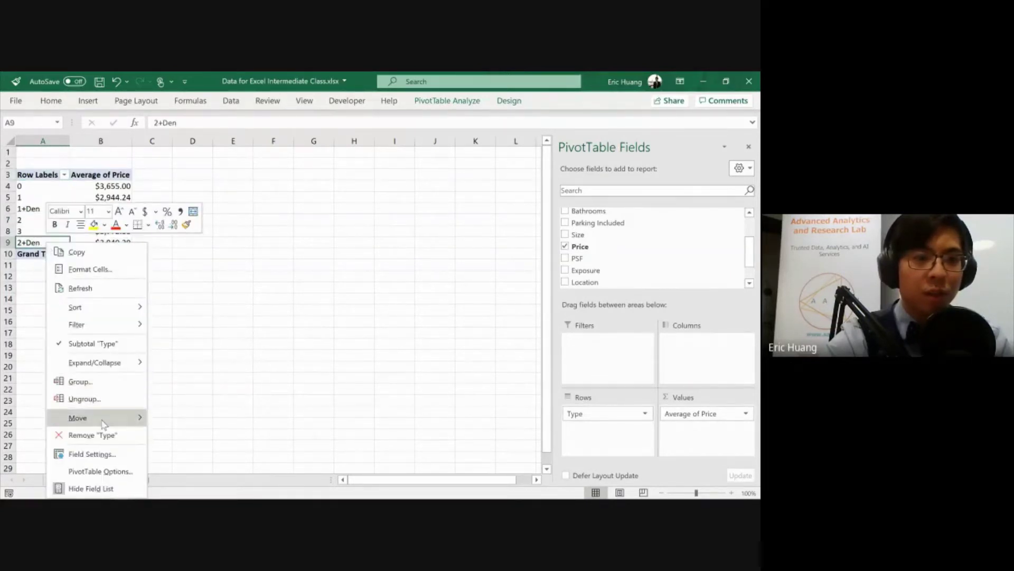
mouse_move(104, 424)
left_click(214, 368)
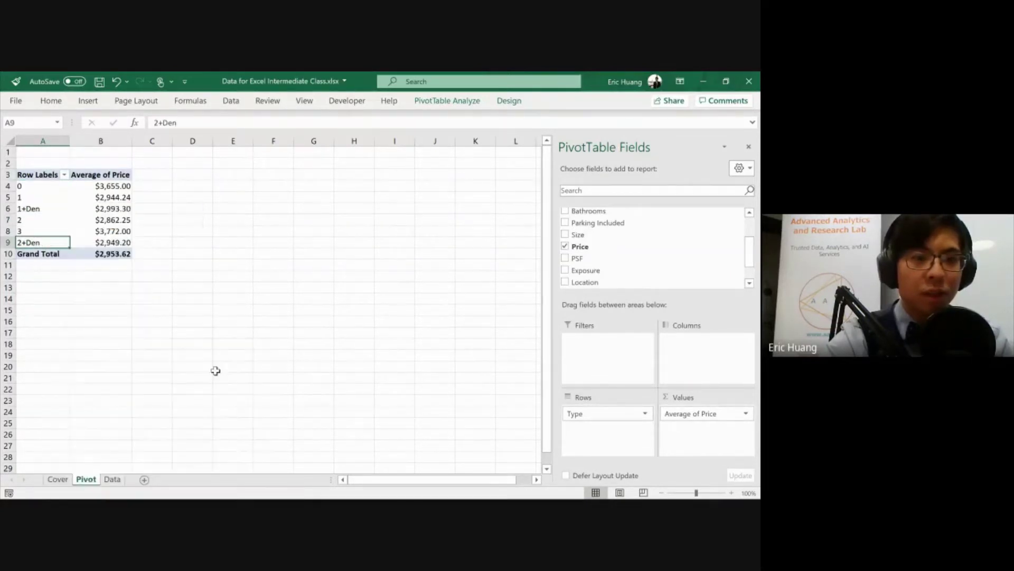
left_click(174, 346)
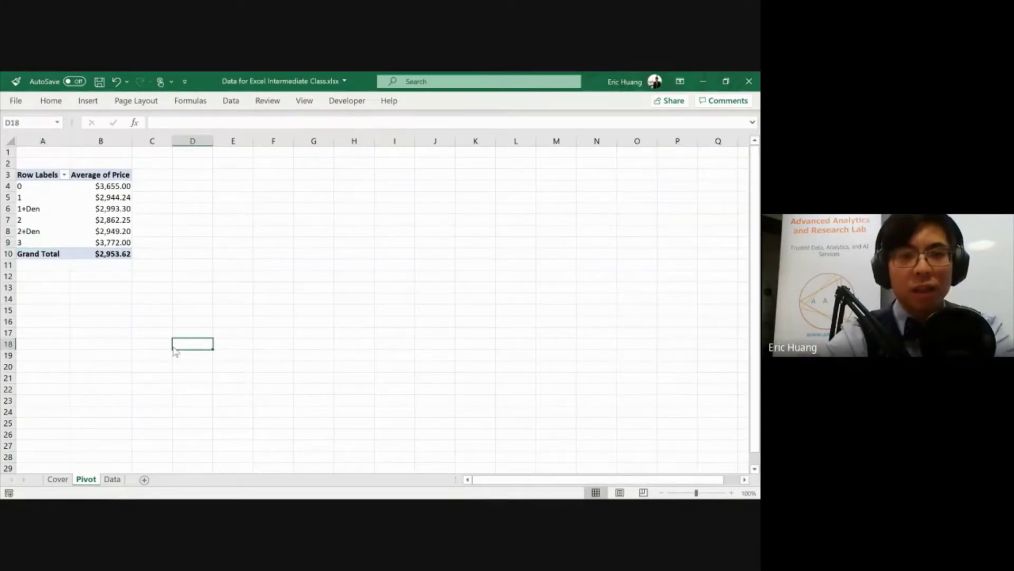
In PowerPoint, scroll to slide 20 (Refresh Data/Add in New Data), collapse the ribbon, then return to Excel
key("alt+Tab")
key("alt+Tab")
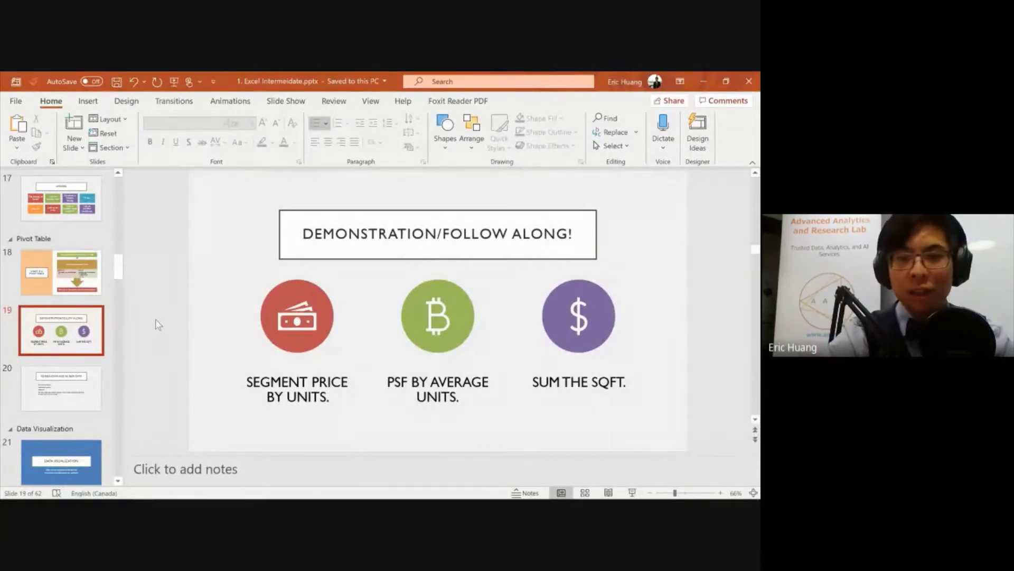
scroll(158, 324, "down", 1)
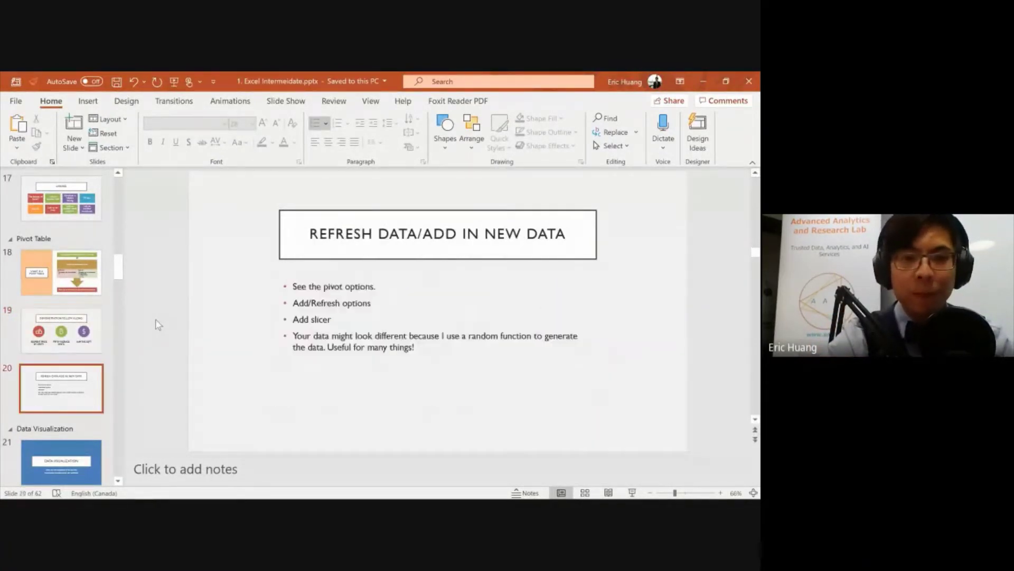
double_click(50, 103)
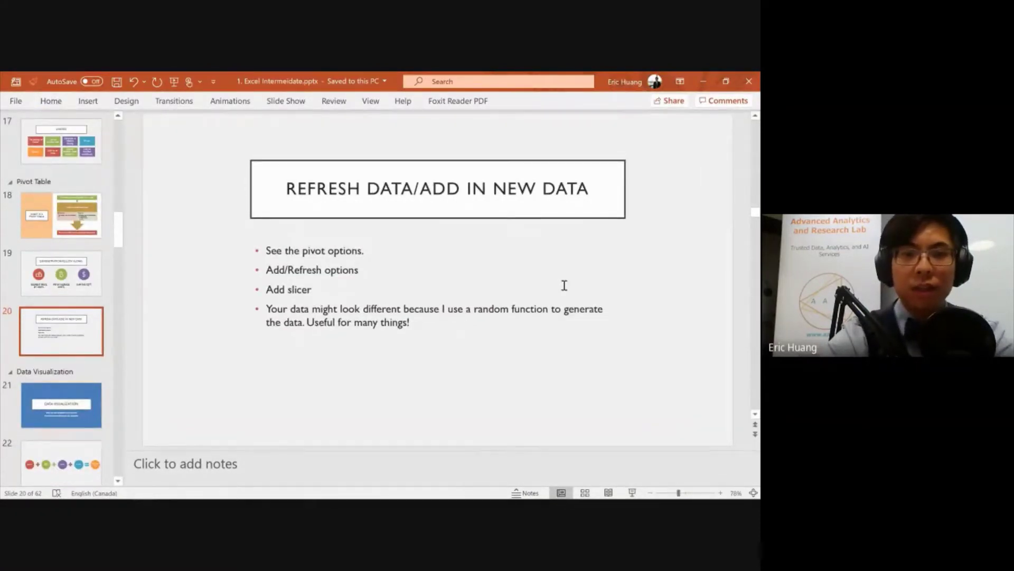
key("alt+Tab")
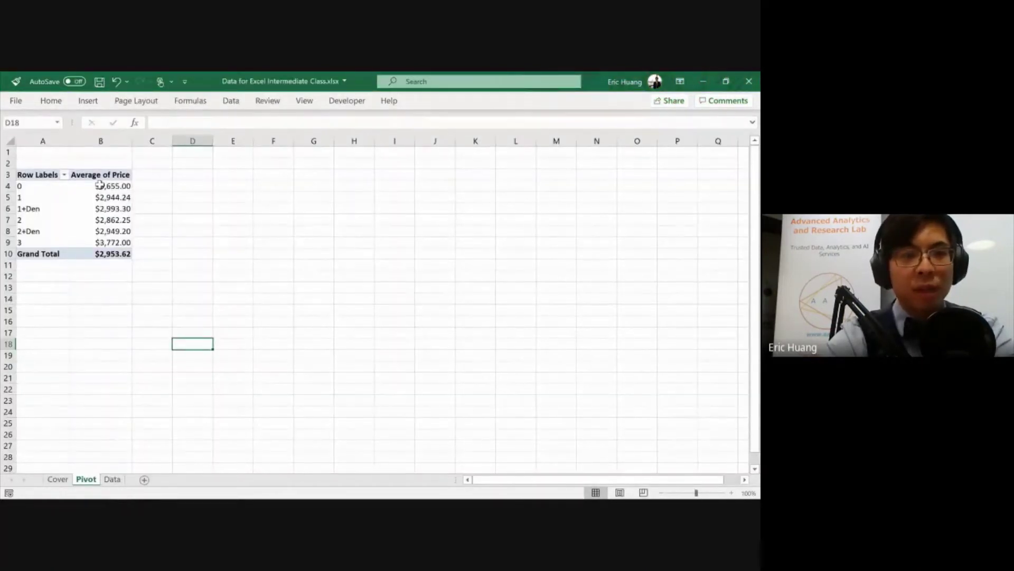
On the Data sheet, check the RANDBETWEEN formulas in G and H and press F9 to recalculate
left_click_drag(100, 185, 101, 243)
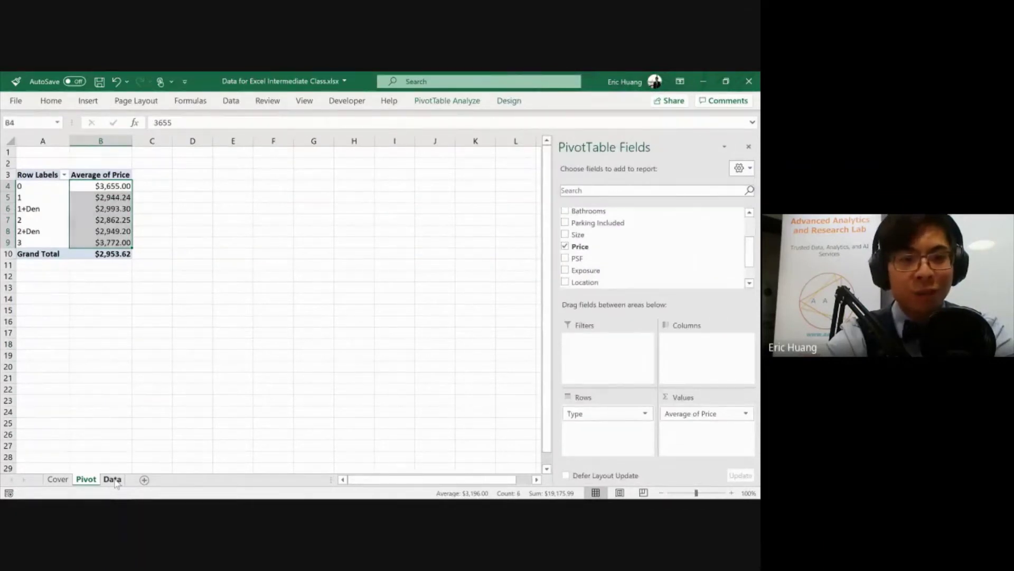
left_click(112, 479)
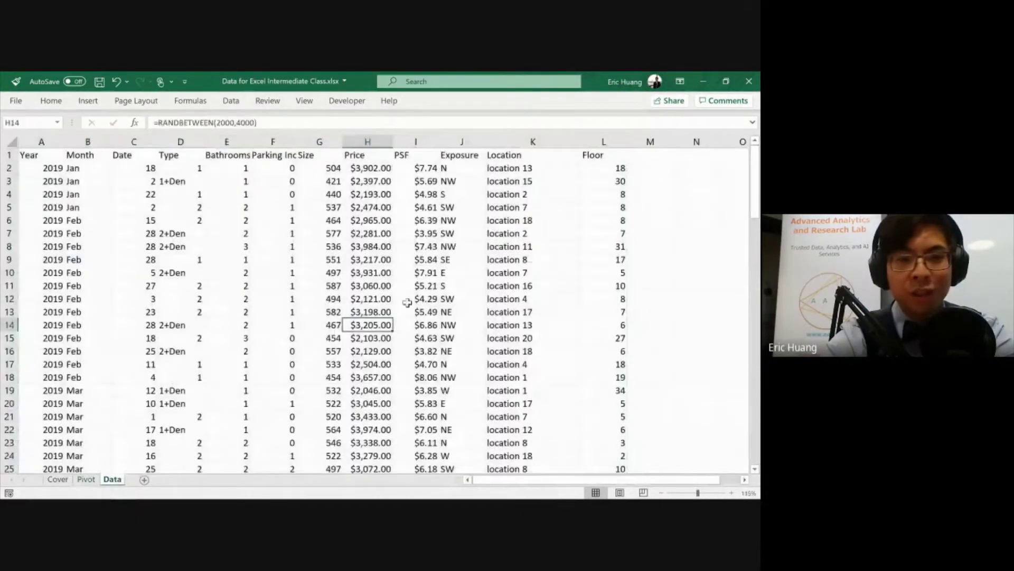
left_click(370, 258)
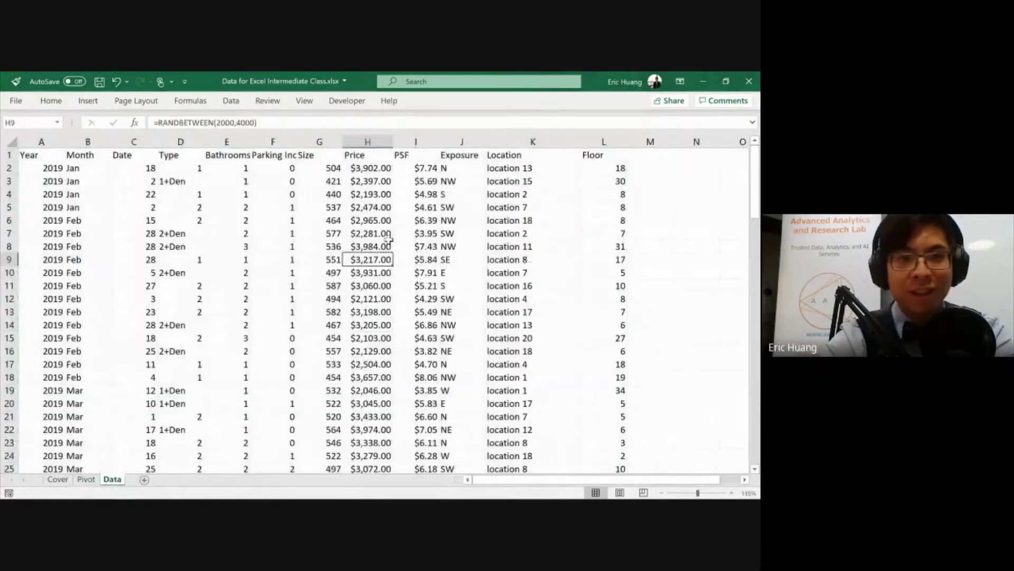
left_click(317, 325)
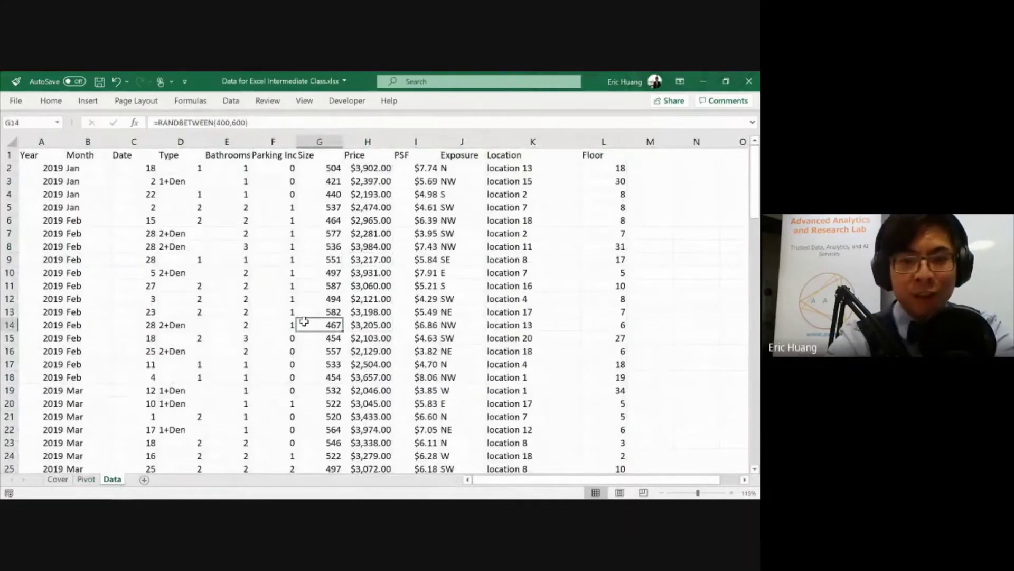
key("F9")
key("F9")
key("F9")
key("F9")
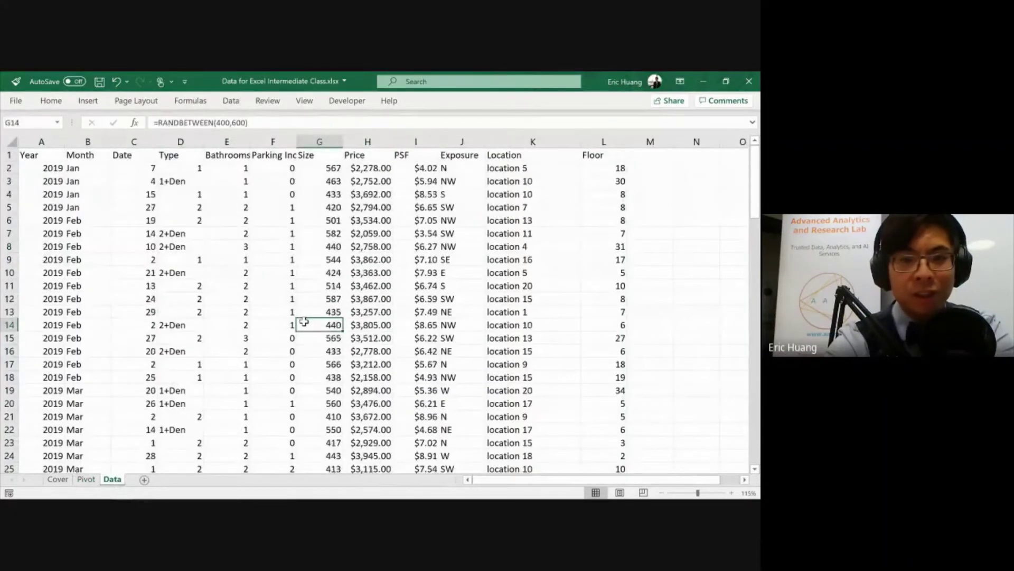
left_click(365, 286)
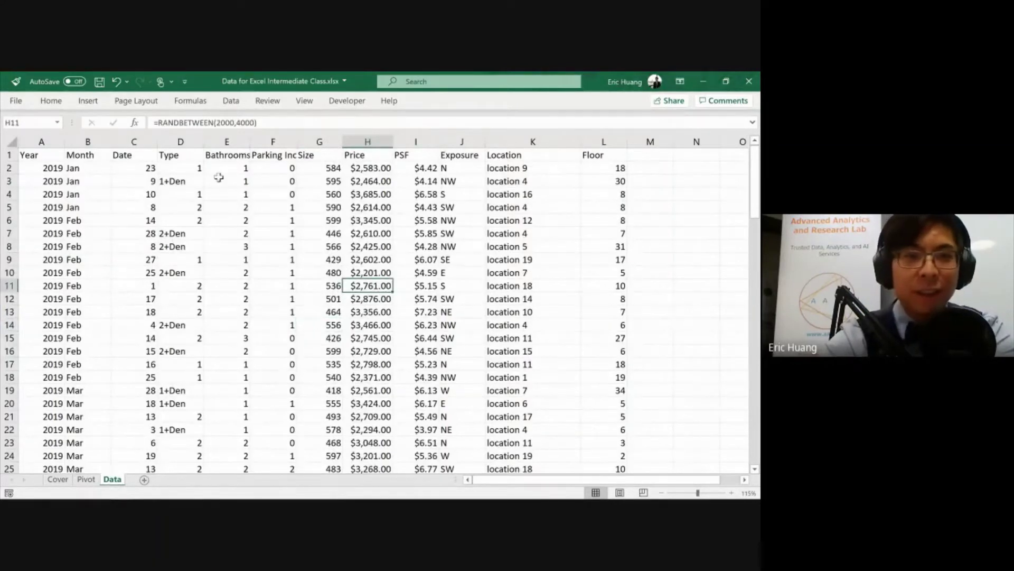
left_click(176, 222)
In row 105, enter Year 2020, Month Jan, Date 1, Type 2, Bathrooms 3 and parking 3
key("ctrl+Left")
key("ctrl+Down")
key("Right")
key("Right")
key("Down")
key("Left")
key("Left")
type("2020")
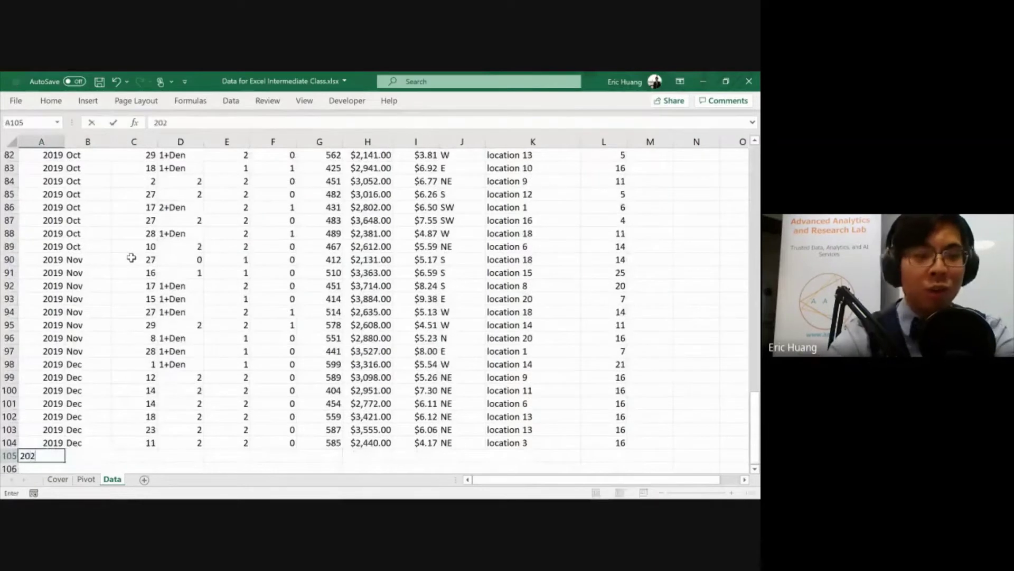
key("Tab")
type("Jan")
key("Tab")
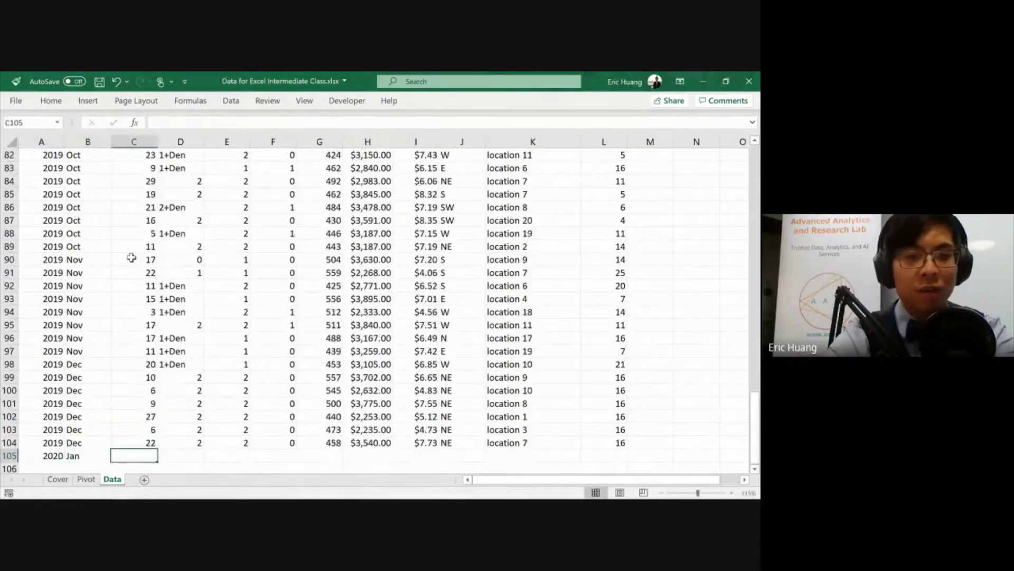
type("1")
key("Tab")
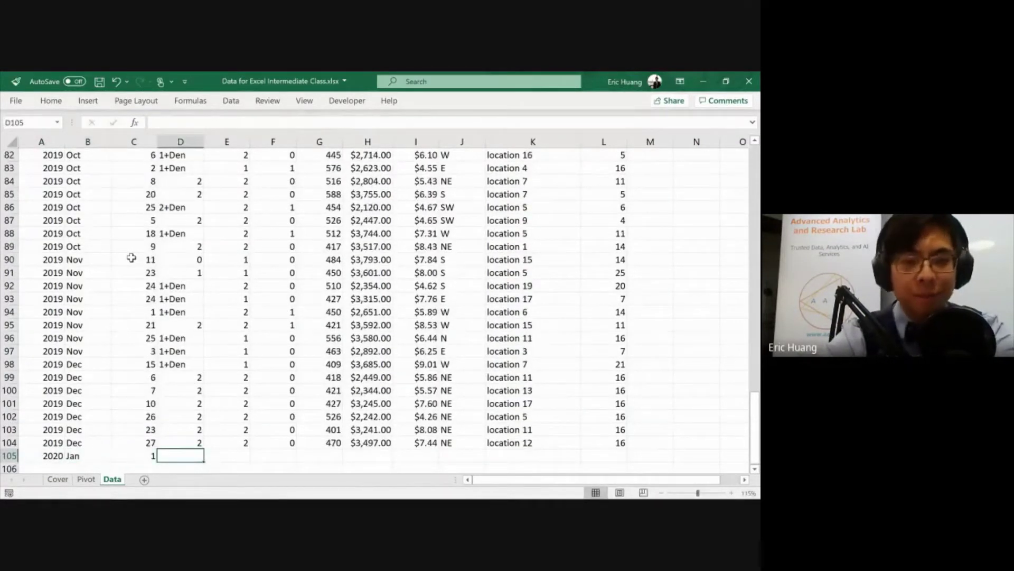
type("2")
key("Tab")
type("3")
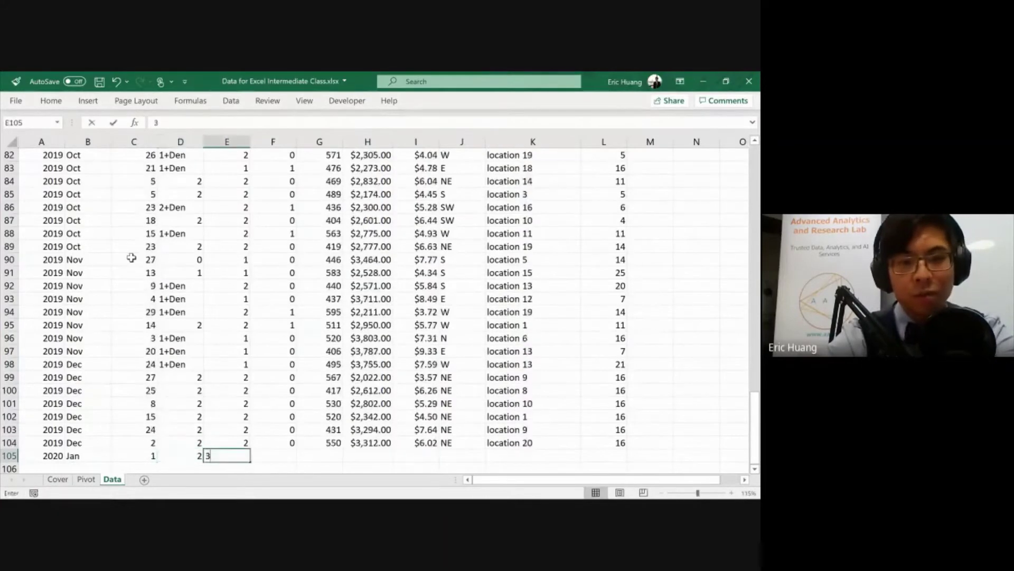
key("Tab")
type("3")
key("Tab")
Finish the record with Size 555, Price 5555, PSF 5, exposure N, 'LocATION 1', Floor 15
type("555")
key("Tab")
type("5555")
key("Tab")
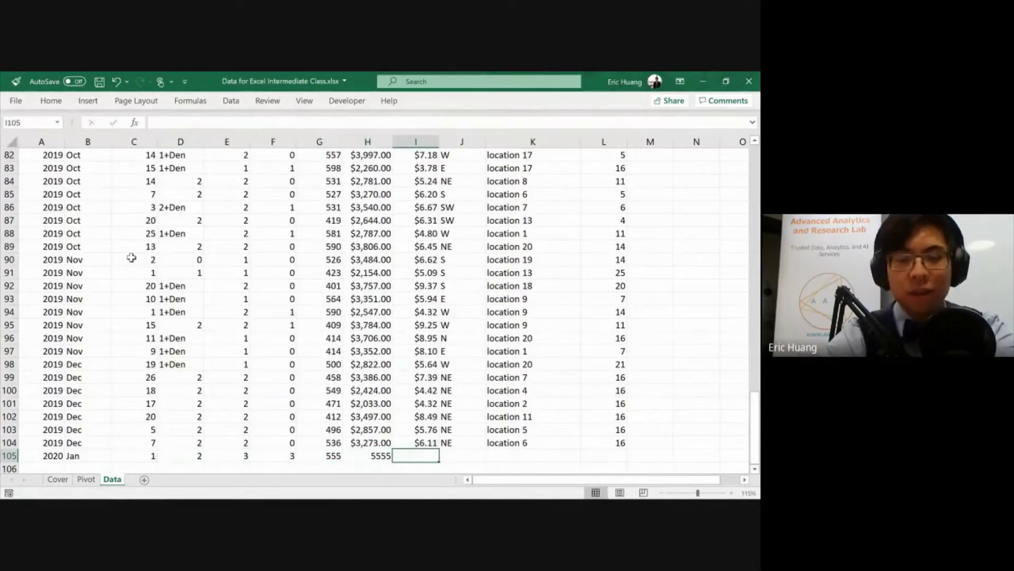
key("Up")
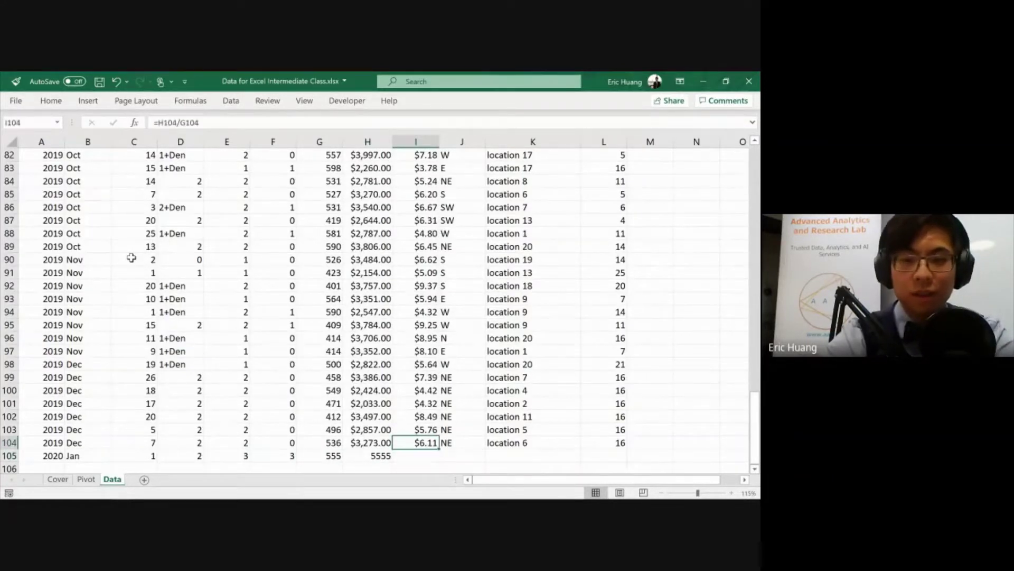
key("Down")
type("5")
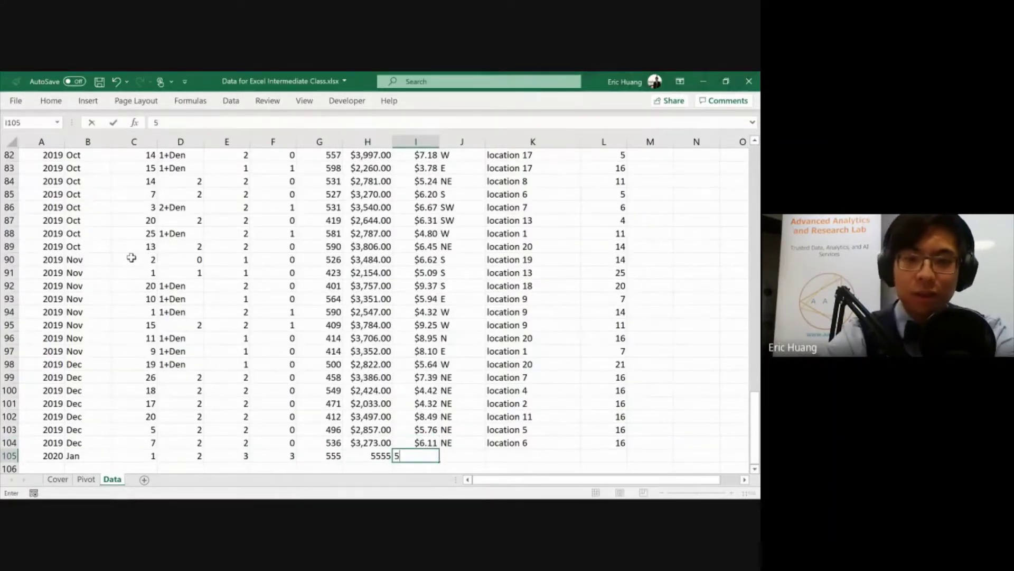
key("Tab")
type("N")
key("Tab")
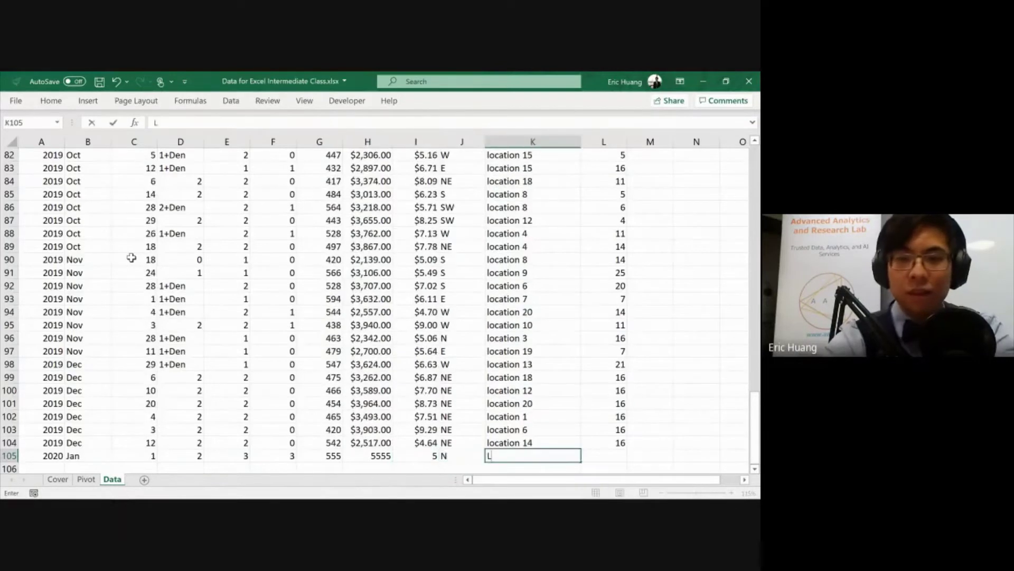
type("LocATION 1")
key("Tab")
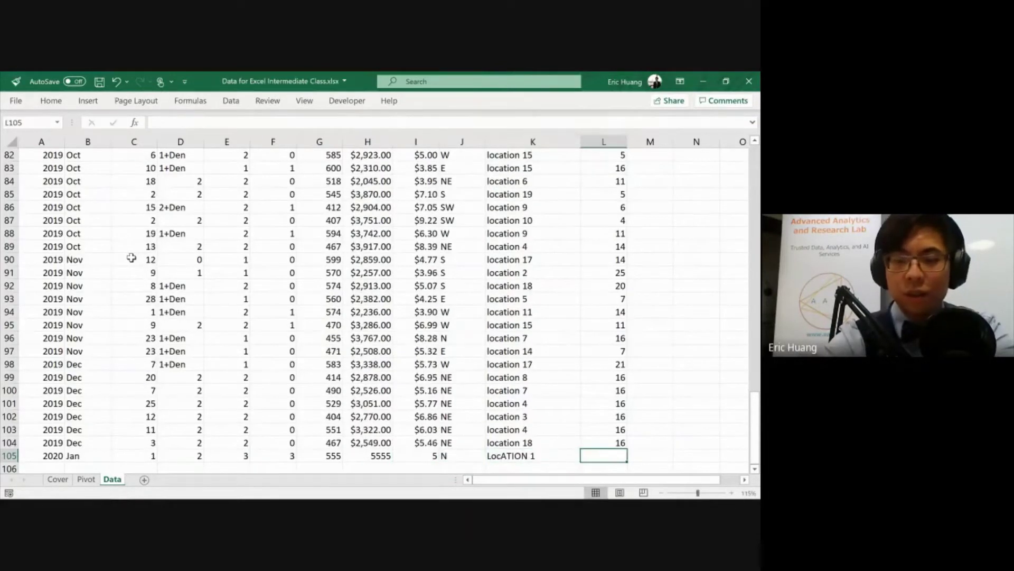
type("15")
key("Return")
key("Up")
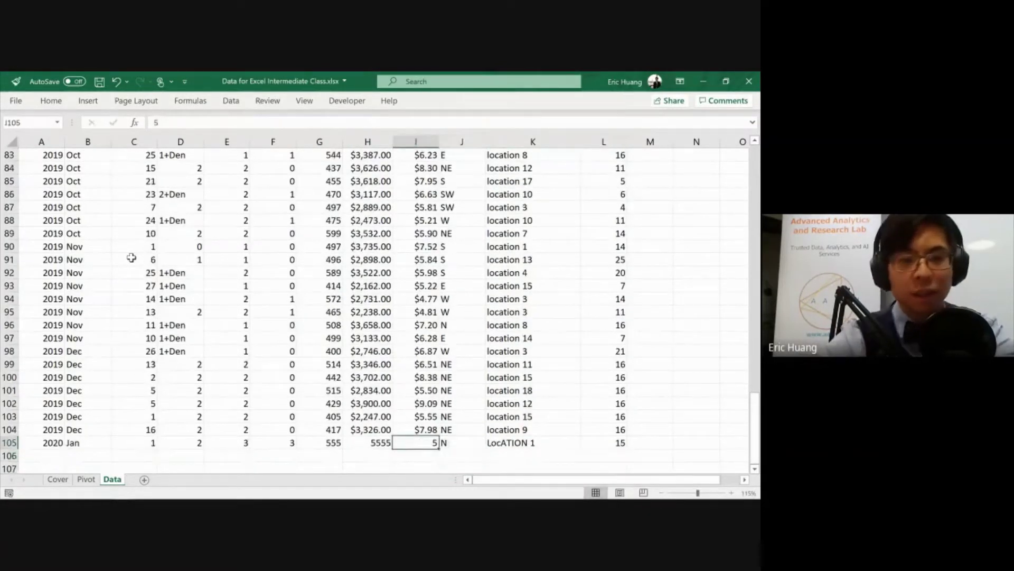
key("Left")
key("Left")
key("Left")
Return to the Pivot sheet and check the type 1 and 2+Den average prices
key("ctrl+Page_Up")
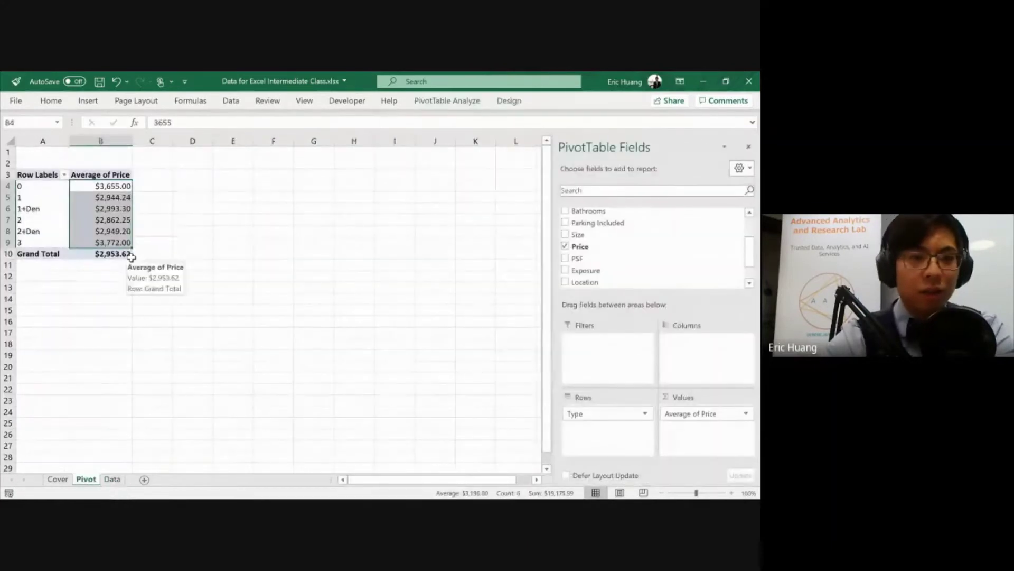
left_click(82, 197)
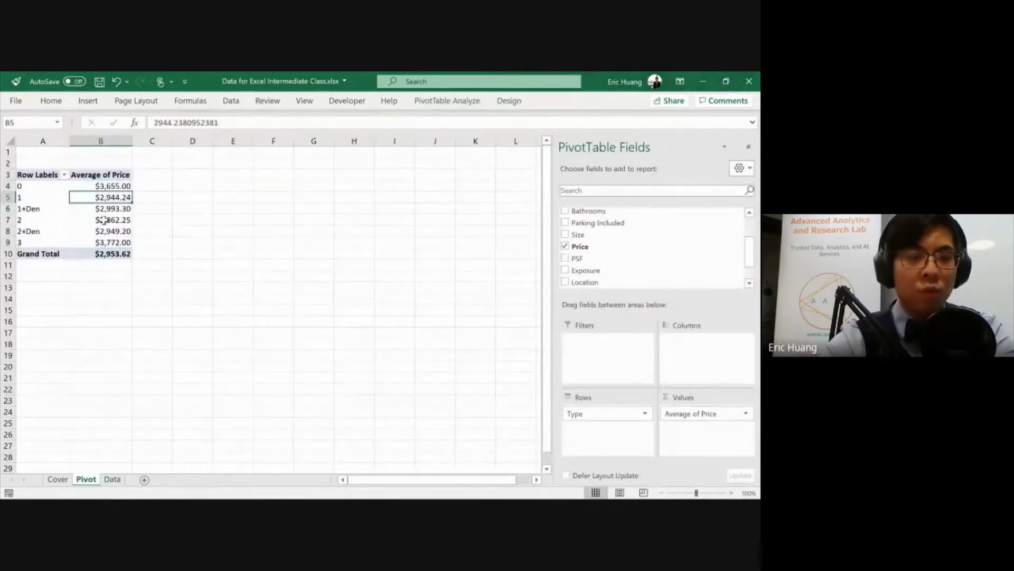
left_click(118, 480)
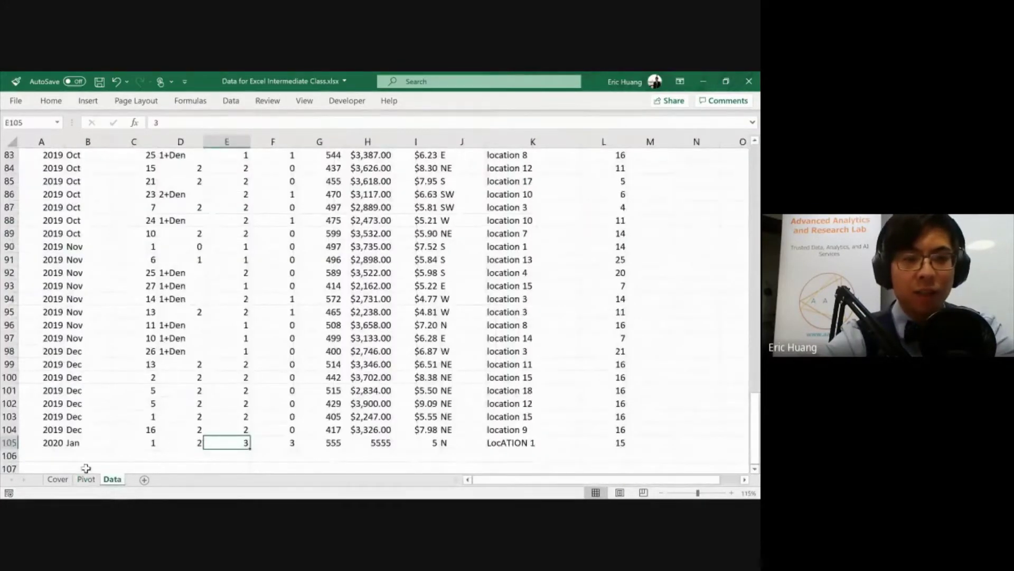
left_click(86, 478)
left_click(109, 230)
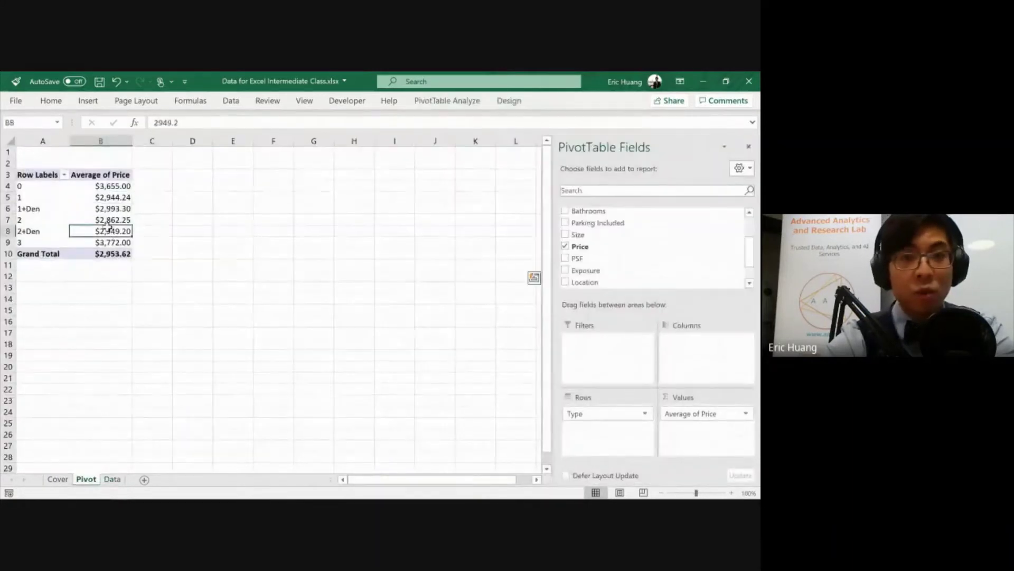
Drill into the 2+Den average to list its records, then delete the drill-down sheet
double_click(109, 228)
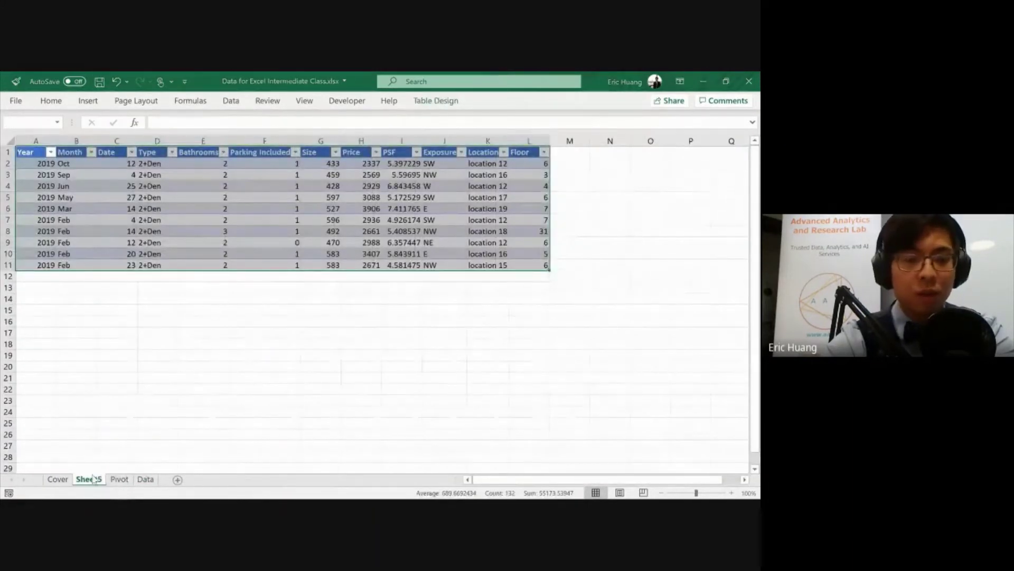
key("Return")
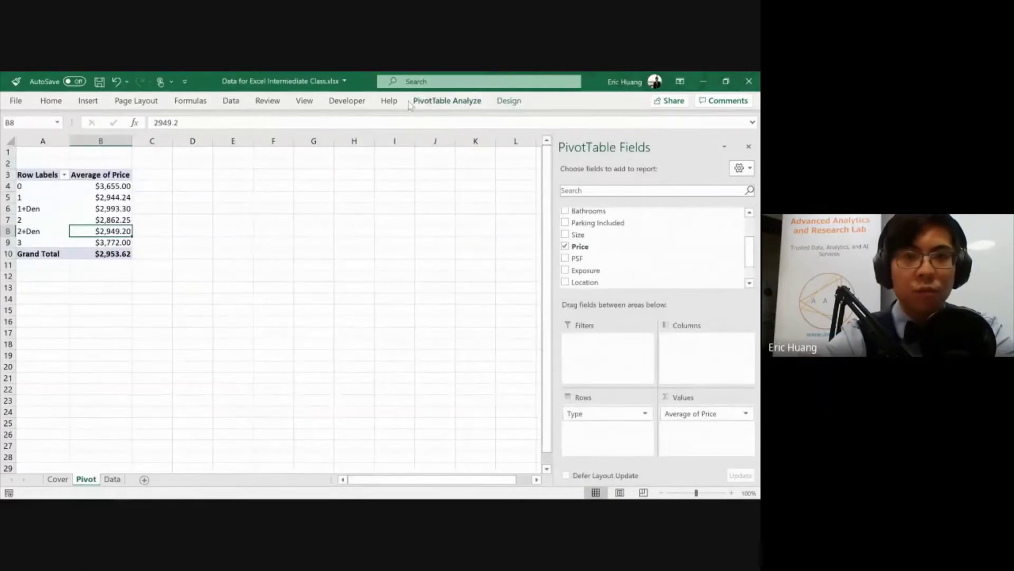
left_click(99, 209)
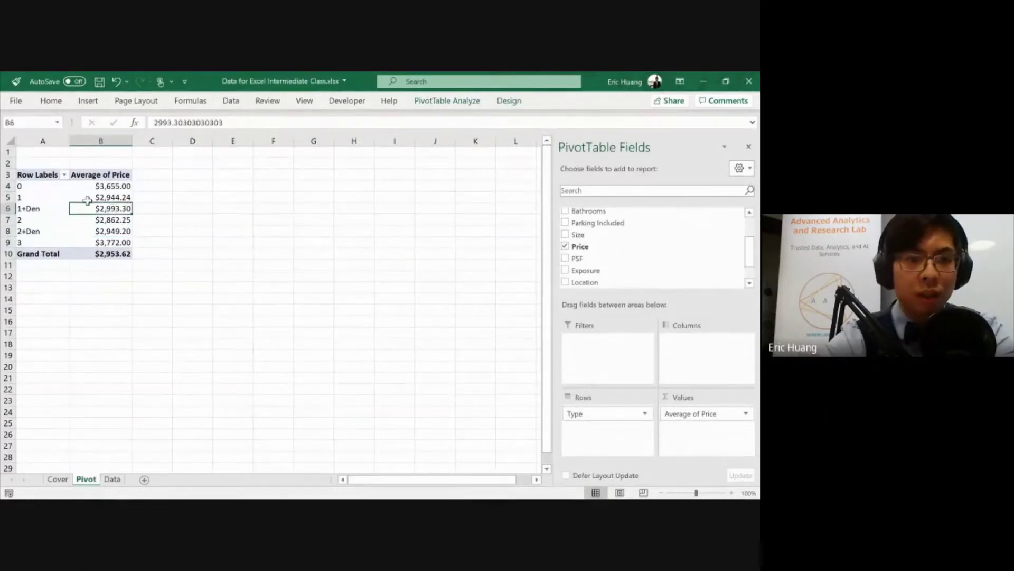
Change the pivot table's source data to Data!$A$1:$L$105 and check the raw data
left_click(447, 101)
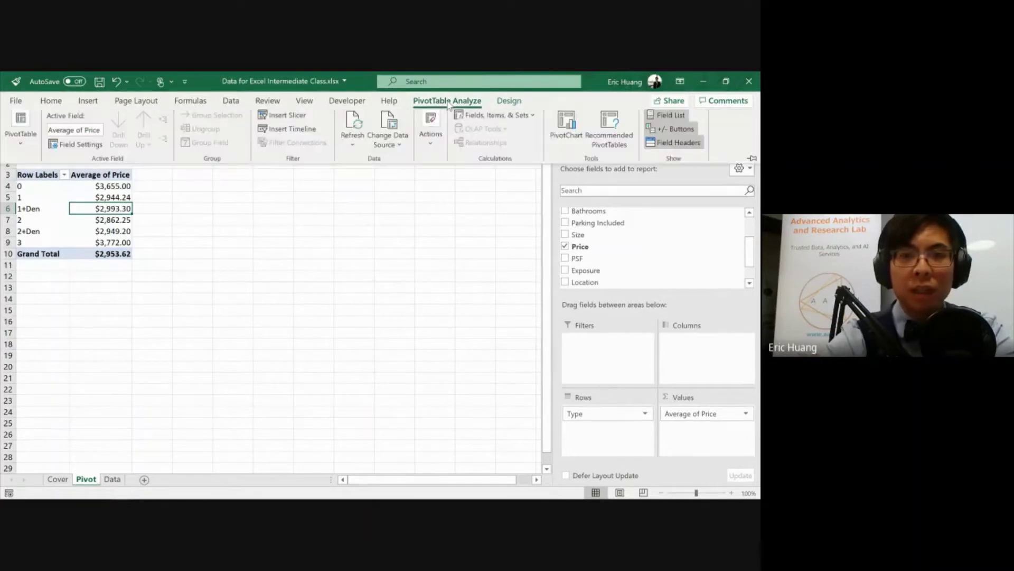
left_click(394, 132)
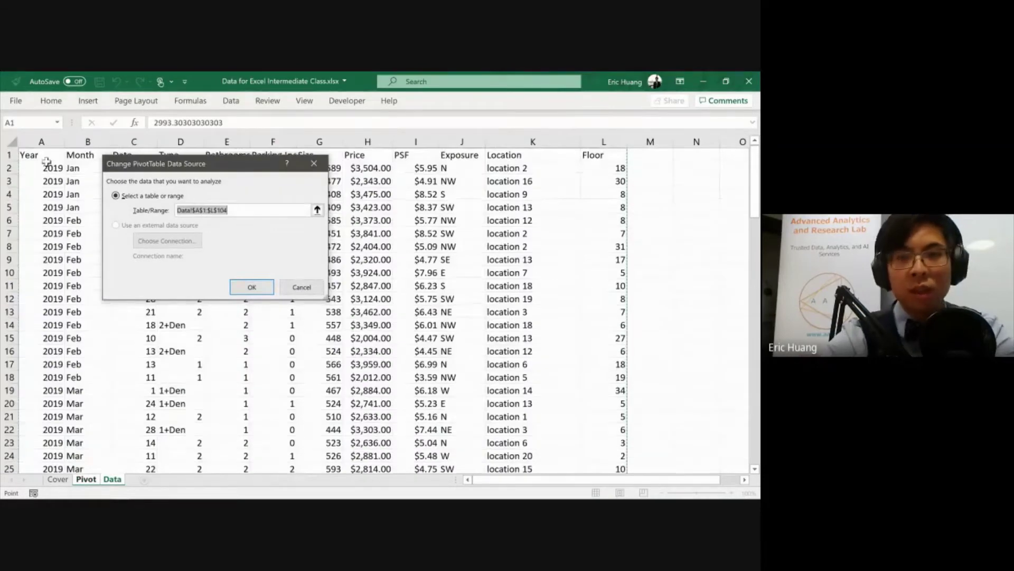
left_click(42, 154)
key("ctrl+shift+End")
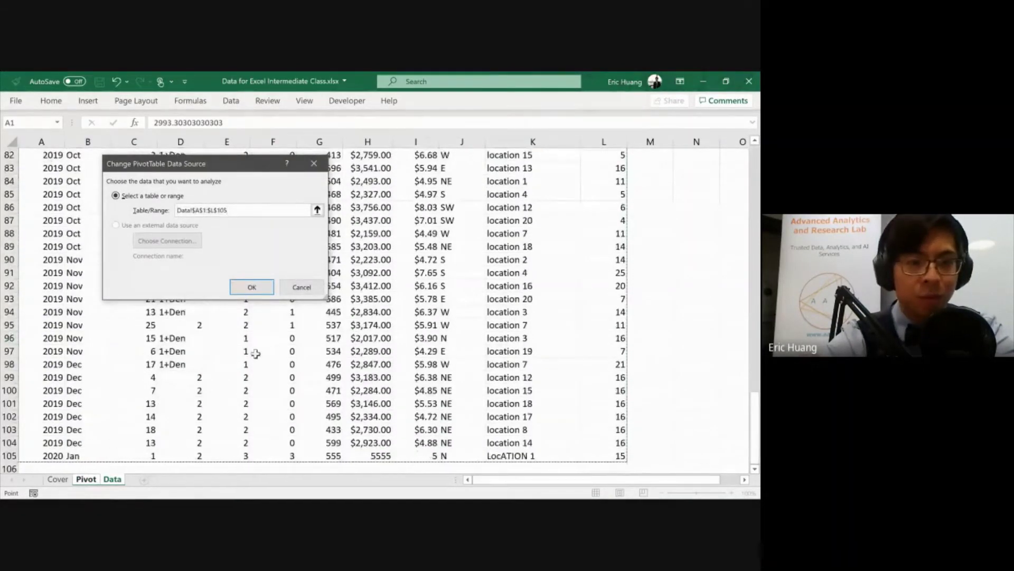
left_click(252, 286)
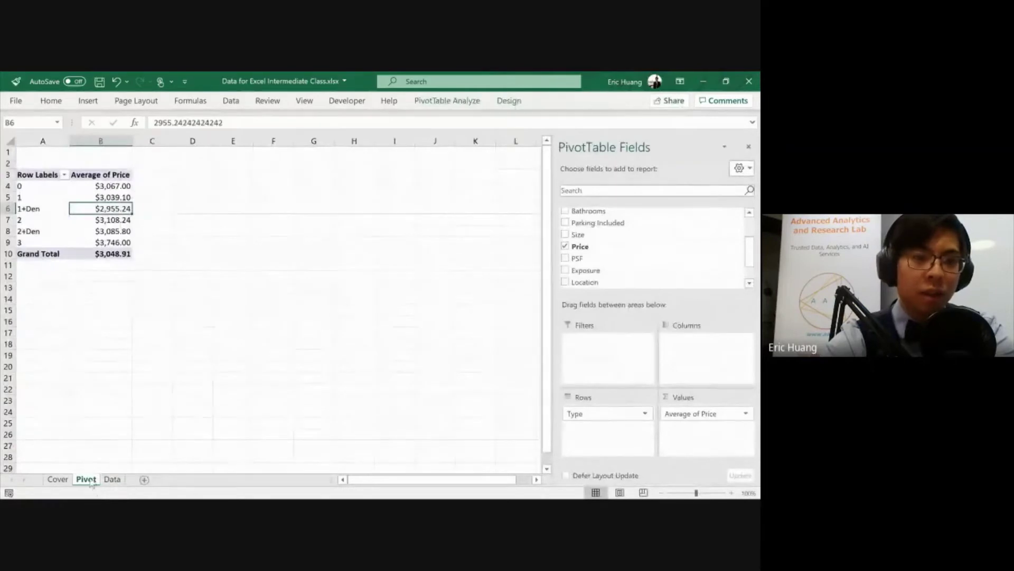
key("Up")
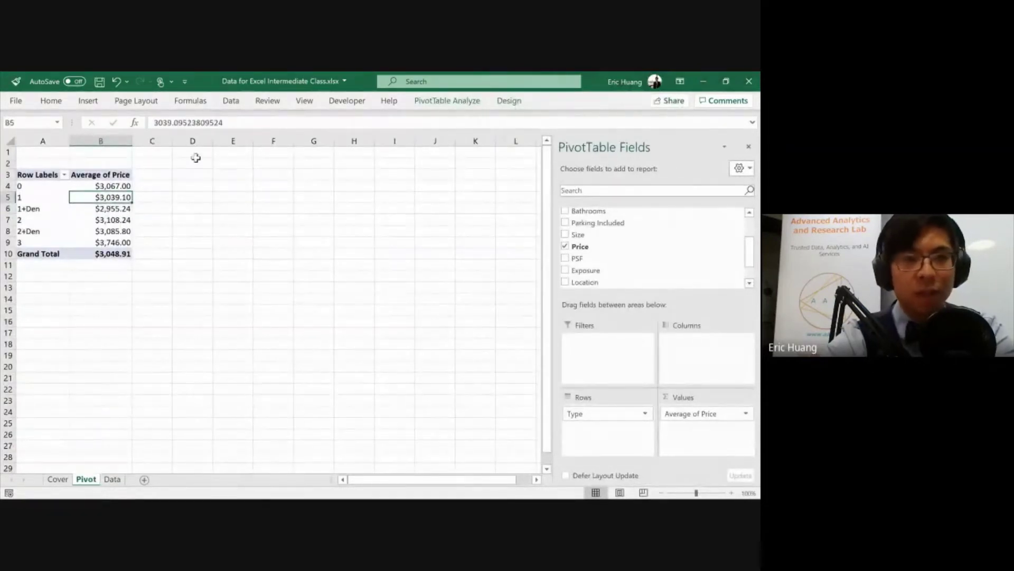
left_click(111, 479)
left_click(87, 479)
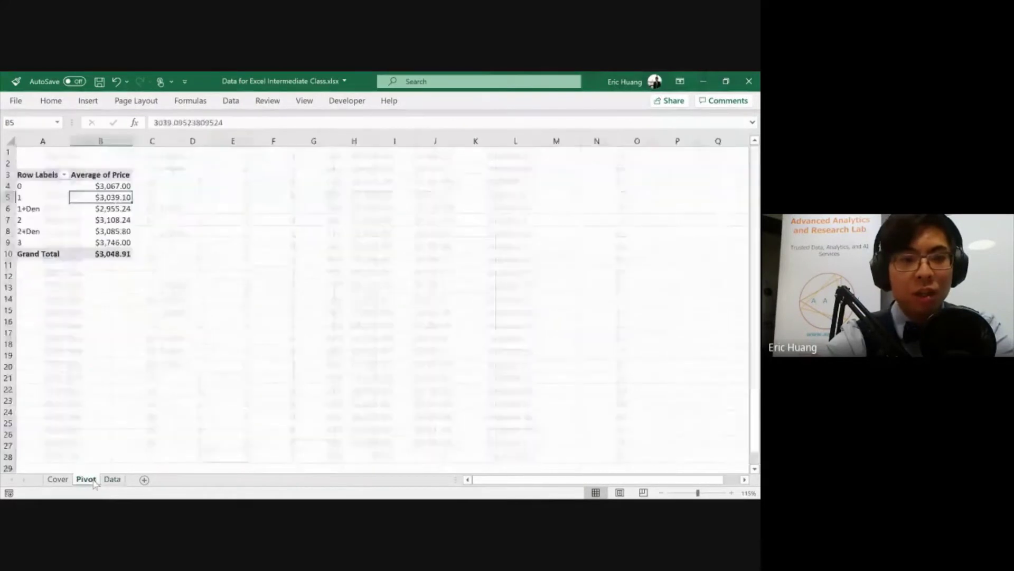
Refresh the pivot so averages read $2,635.00 for type 0 and $3,009.90 overall
left_click(88, 250)
left_click(447, 100)
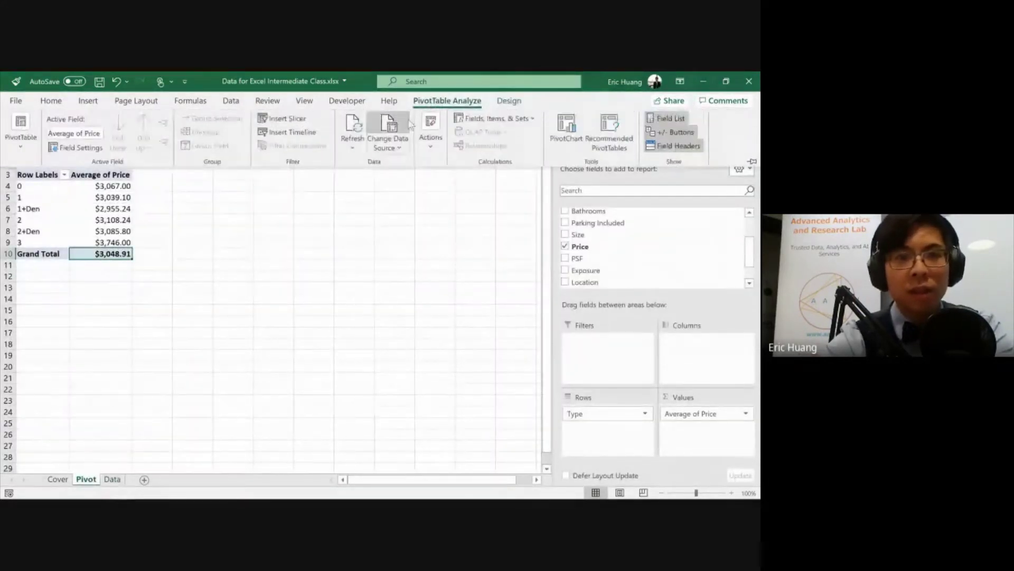
left_click(353, 126)
left_click(140, 221)
left_click(110, 218)
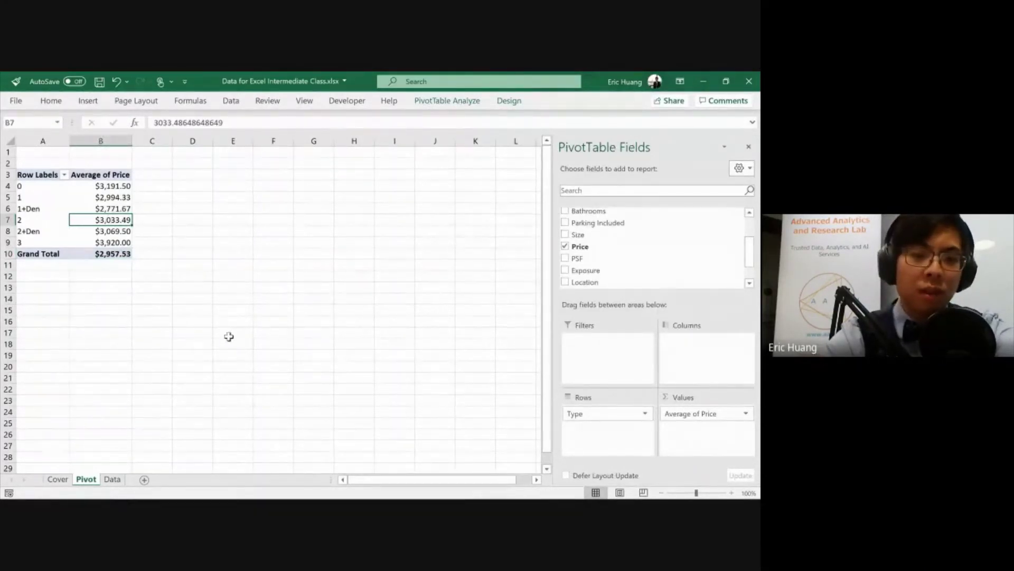
key("ctrl+z")
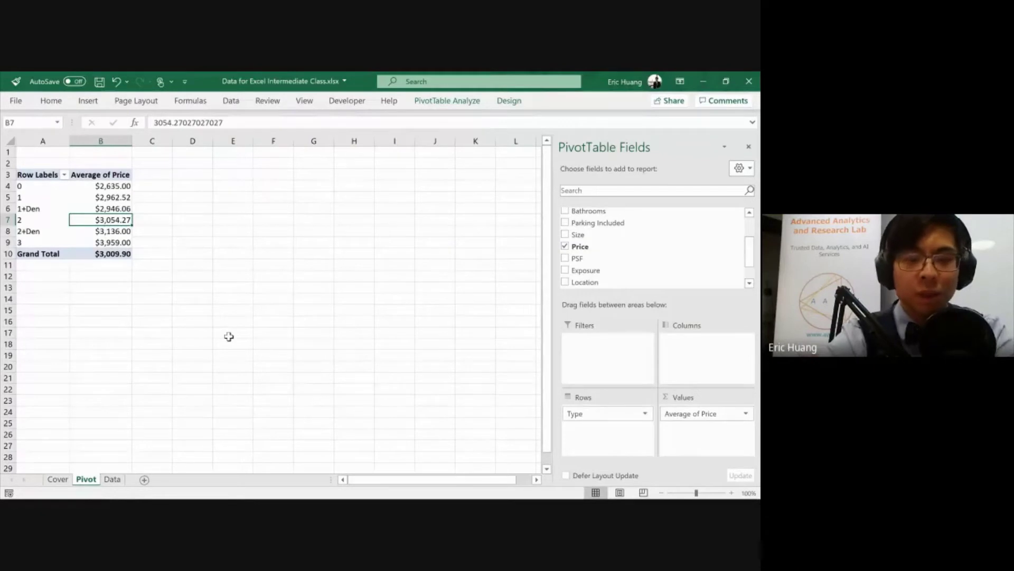
key("alt+Tab")
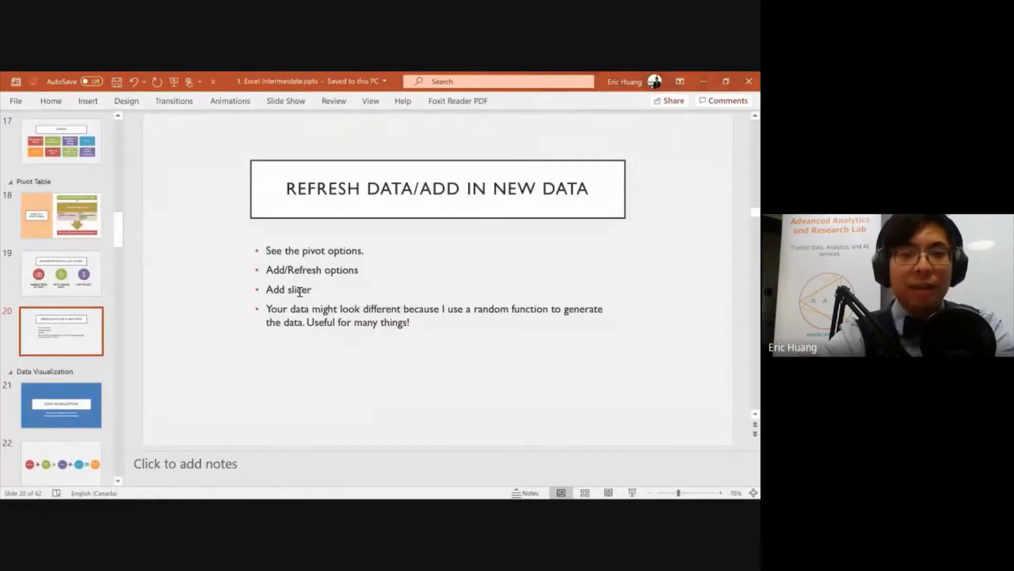
key("alt+Tab")
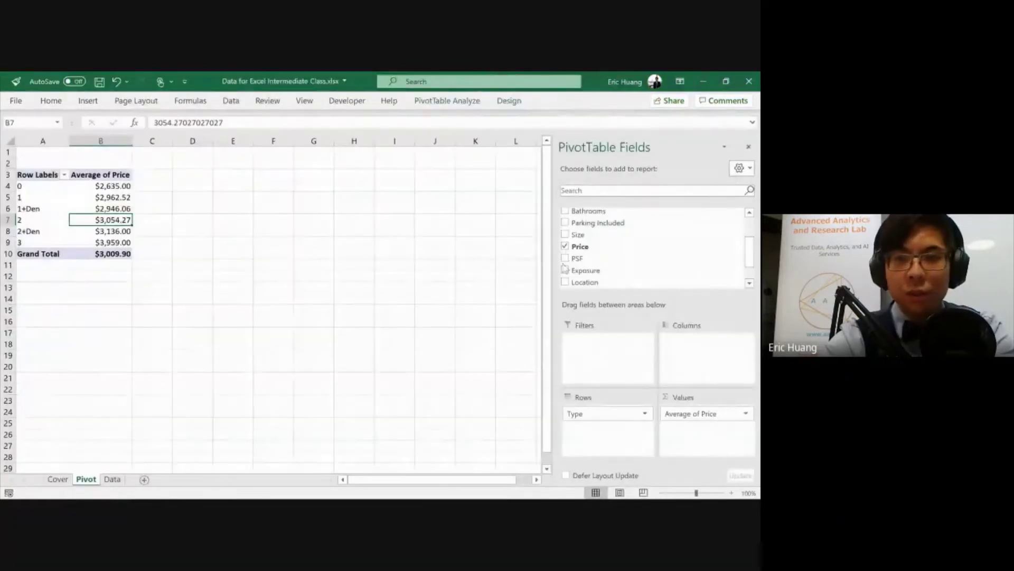
Add PSF to the pivot values and summarize it by Average instead of Sum
scroll(662, 228, "down", 1)
scroll(661, 226, "up", 2)
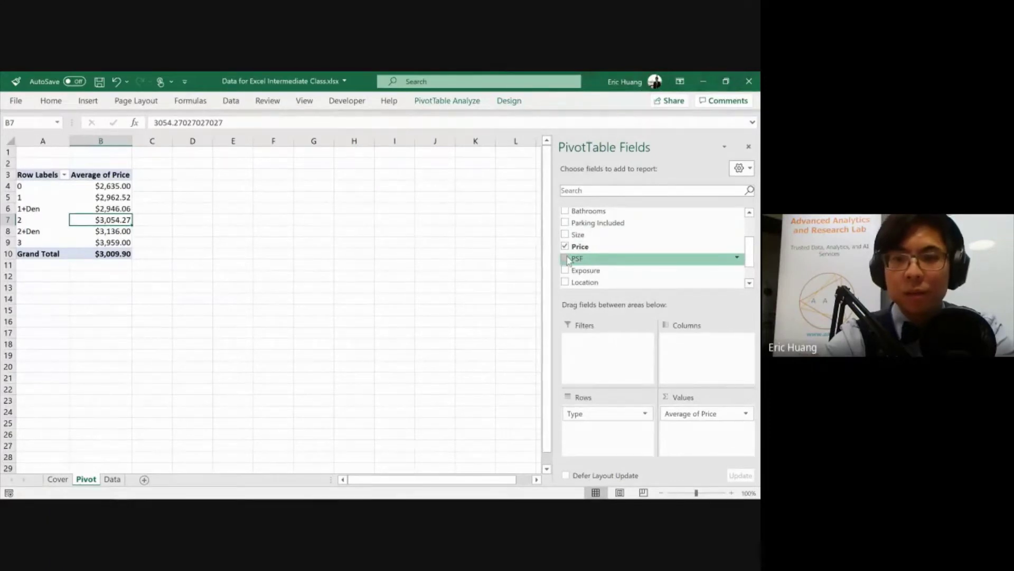
left_click(565, 258)
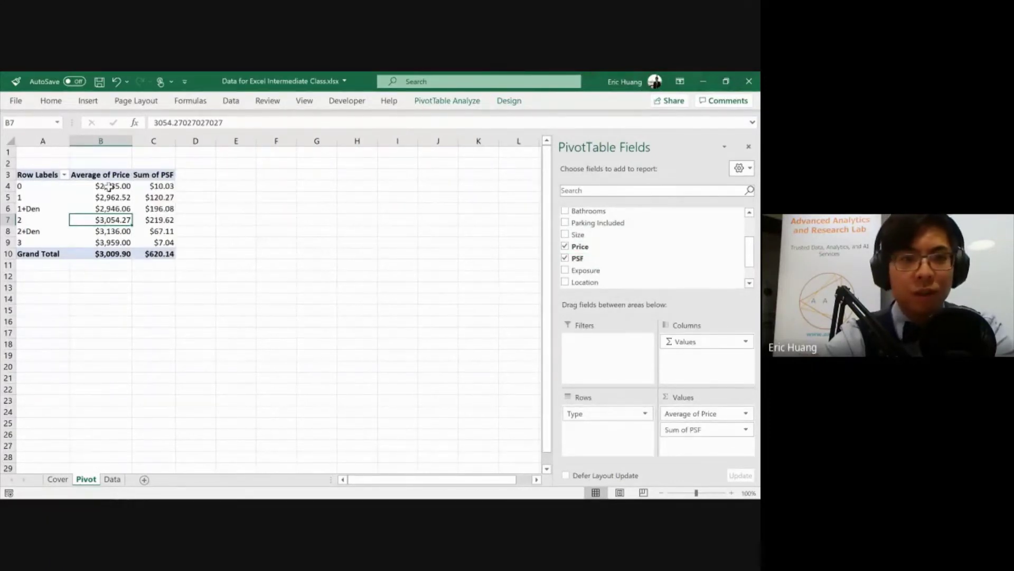
left_click(710, 430)
left_click(687, 416)
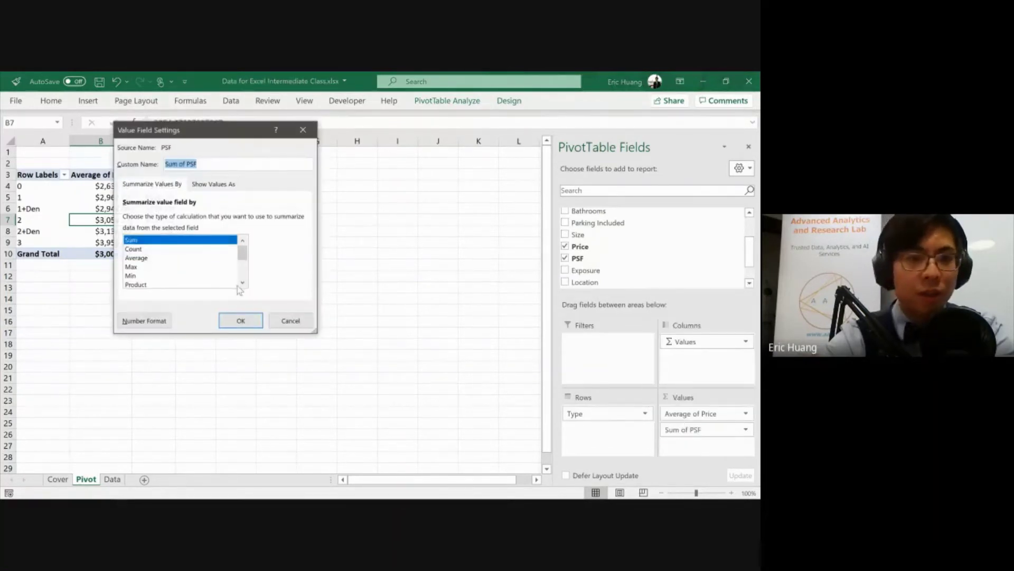
left_click(148, 257)
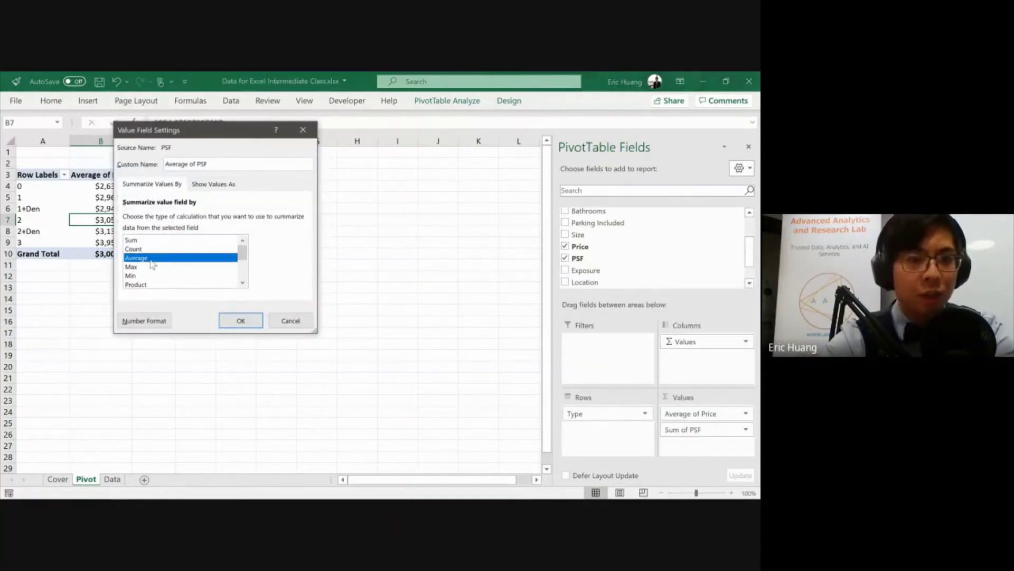
left_click(236, 323)
left_click(193, 200)
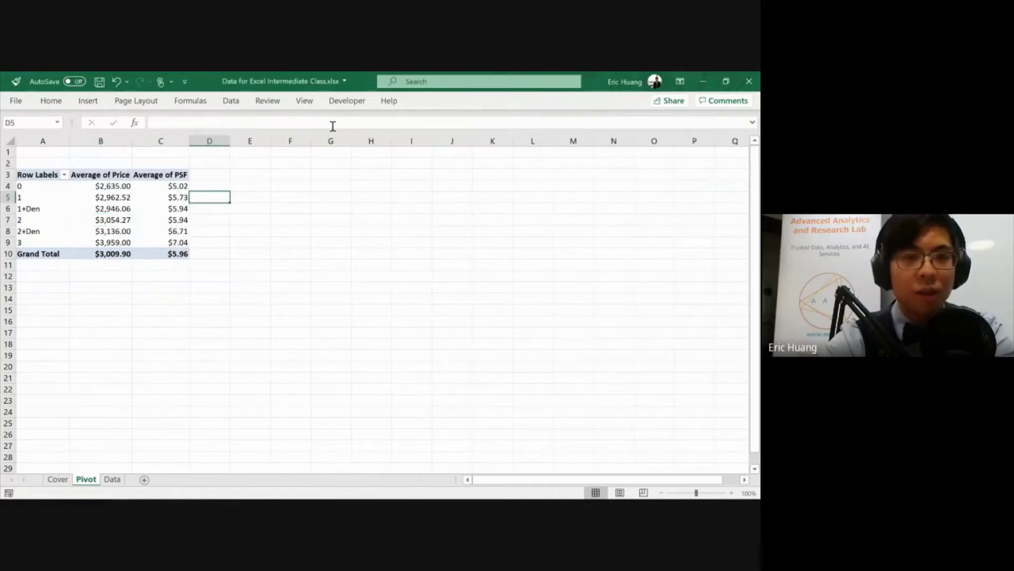
left_click(148, 199)
left_click(436, 104)
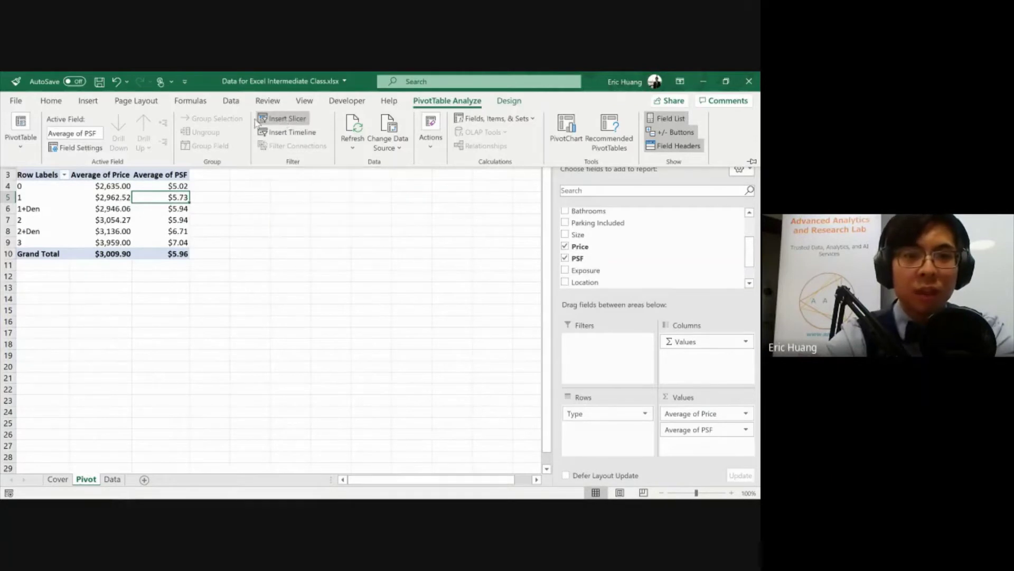
Insert Bathrooms and Parking Included slicers and line them up beside the pivot table
left_click(453, 101)
left_click(140, 221)
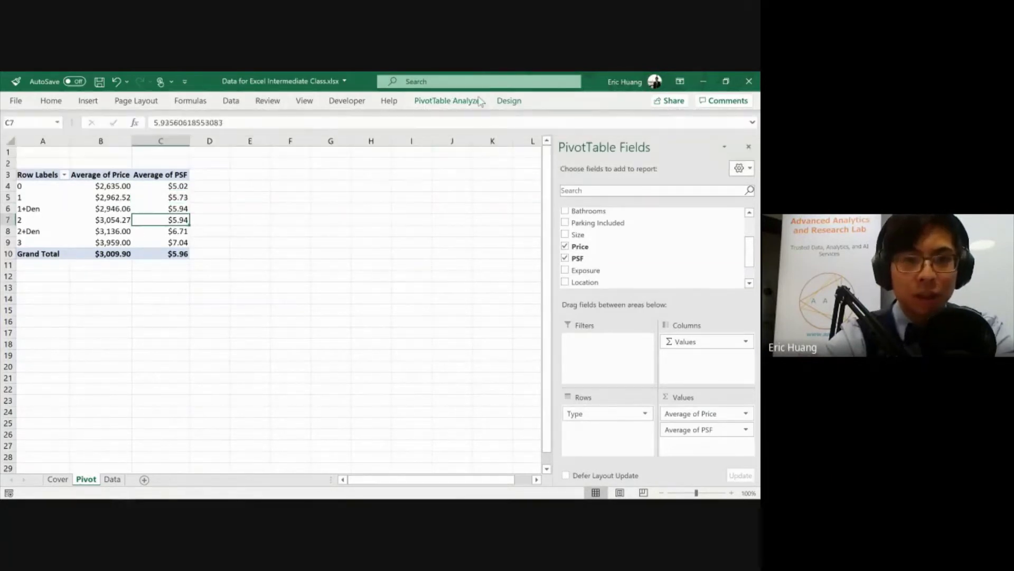
left_click(447, 100)
left_click(282, 118)
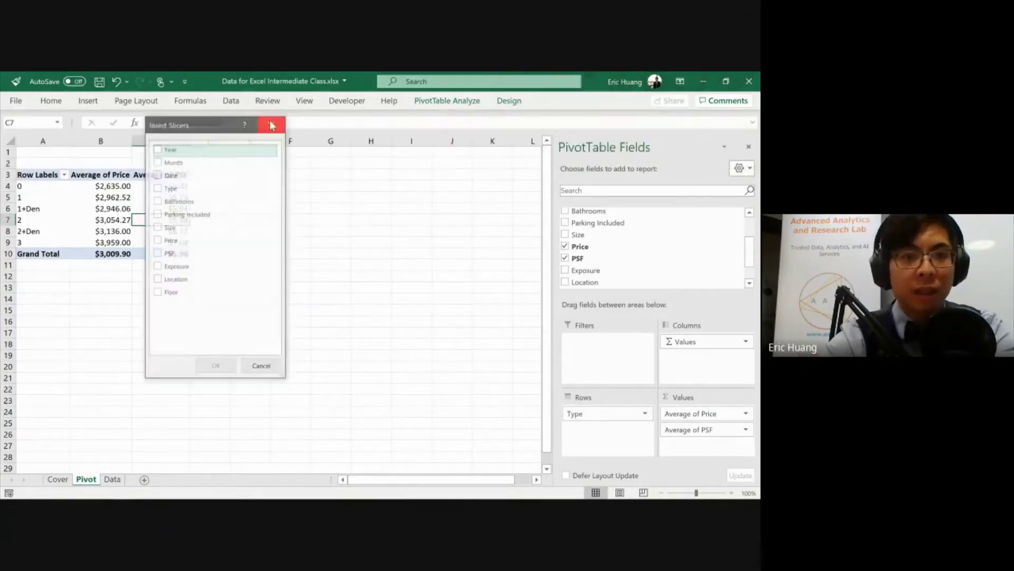
left_click_drag(192, 126, 333, 163)
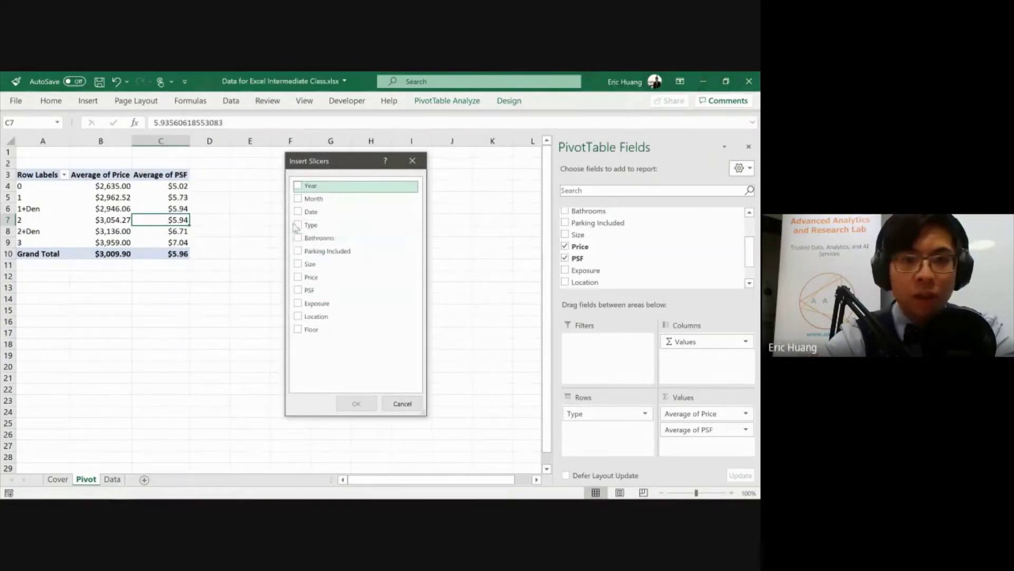
left_click(298, 251)
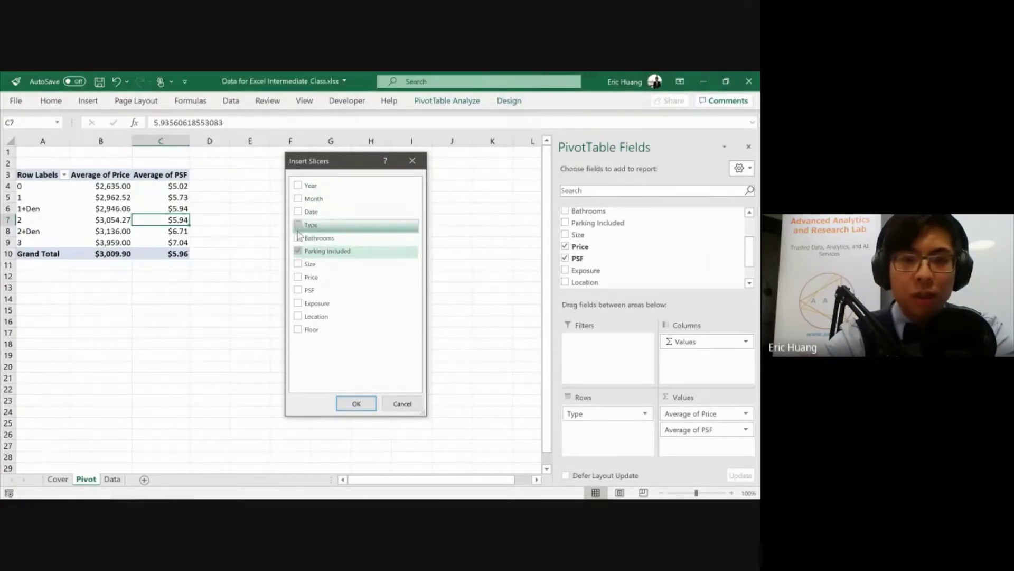
left_click(298, 238)
left_click(355, 403)
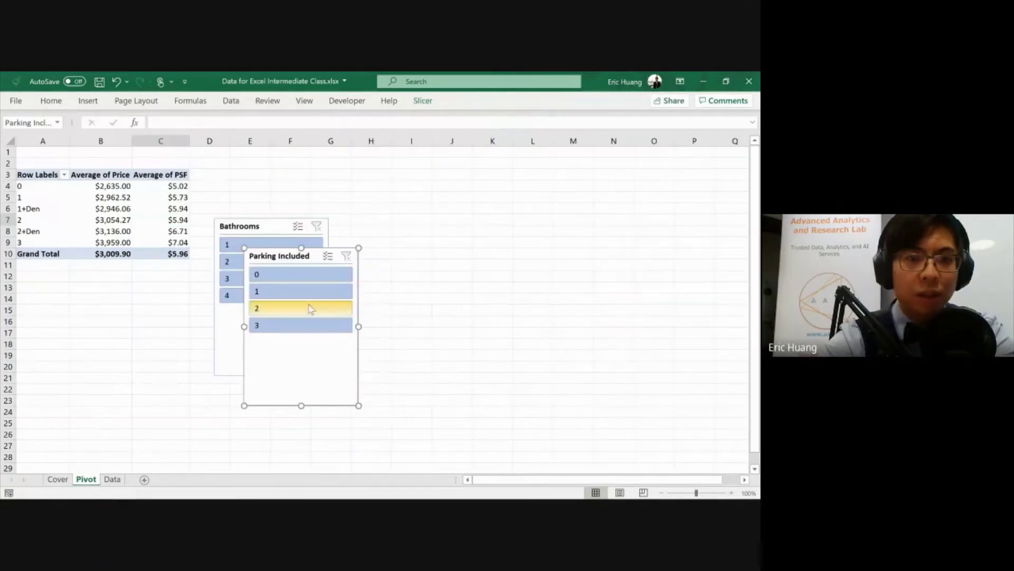
left_click_drag(312, 247, 422, 155)
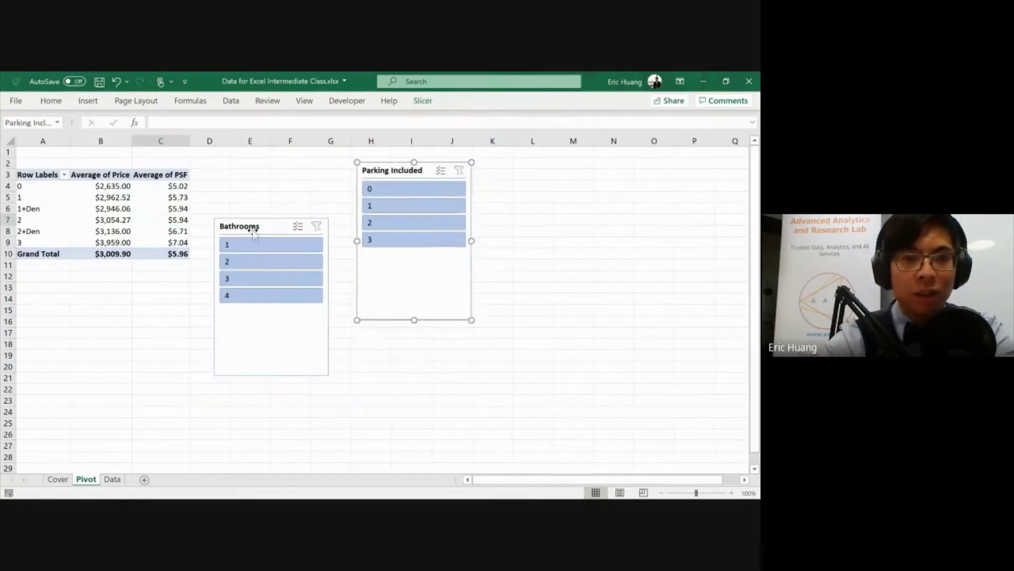
left_click_drag(248, 226, 251, 165)
left_click(171, 297)
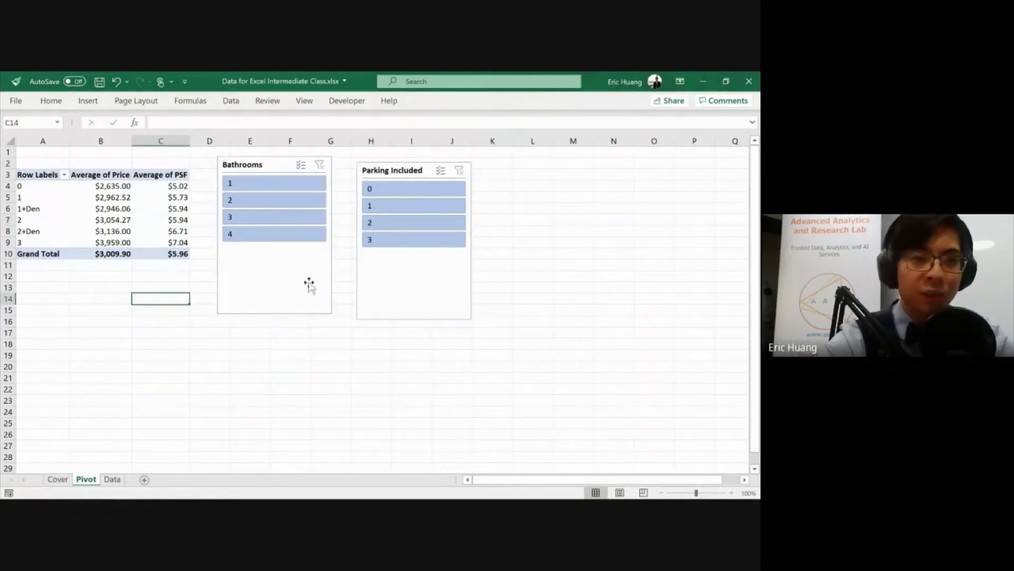
Test the slicers by filtering to 1, 2 and 4 bathrooms and Parking Included 0
left_click(267, 183)
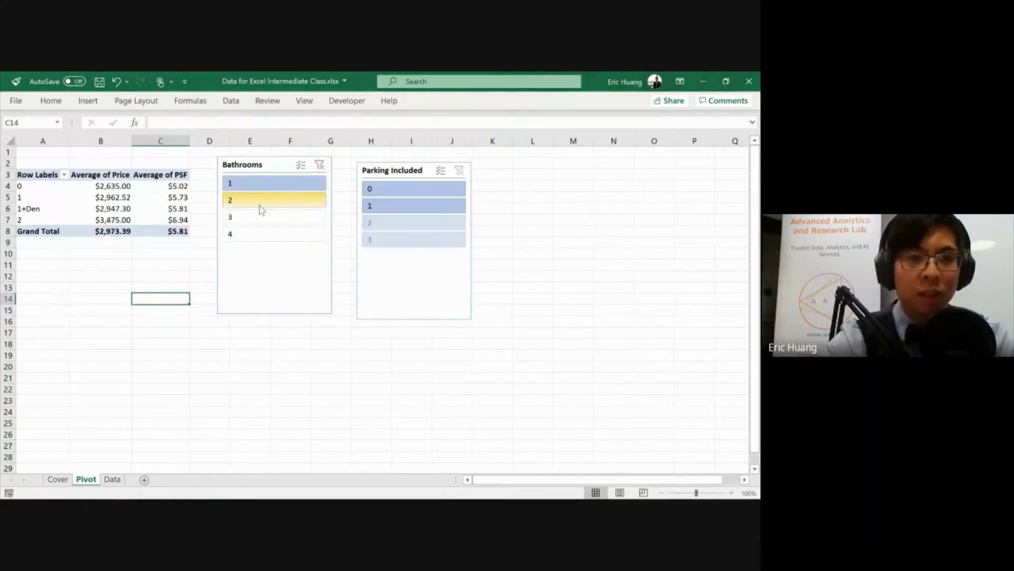
left_click(257, 201)
left_click(275, 235)
left_click(423, 205)
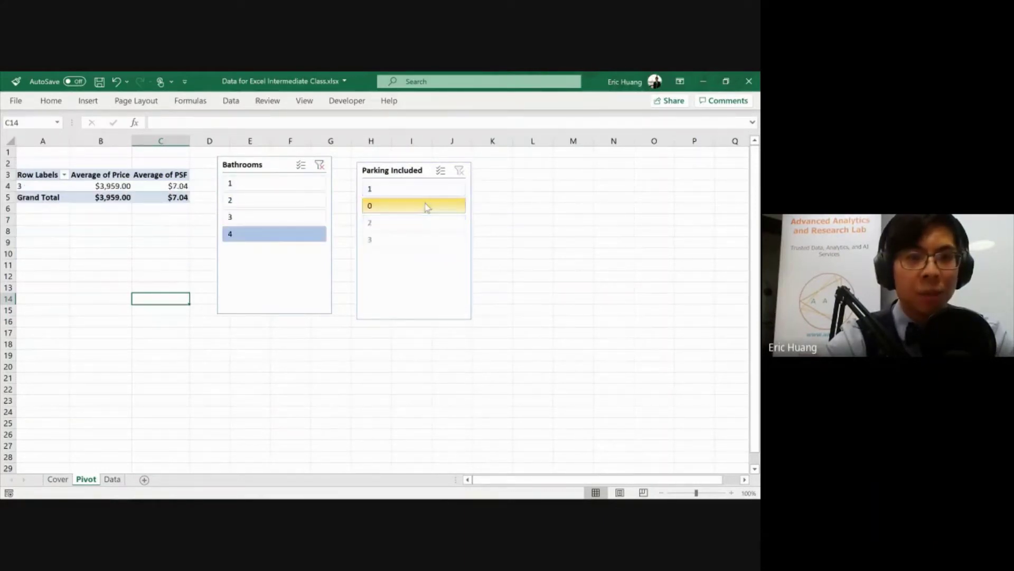
left_click(275, 185)
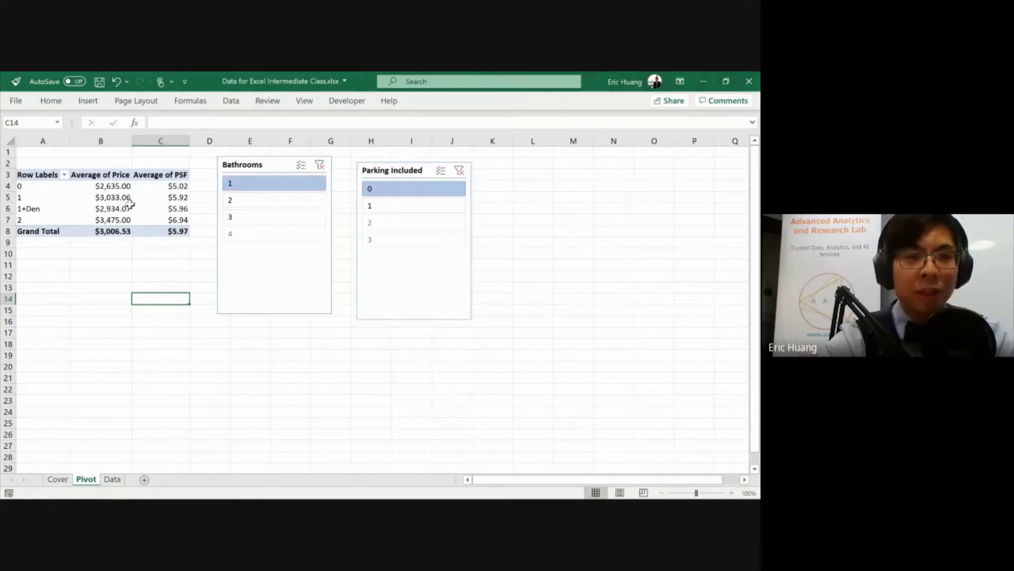
left_click(106, 209)
left_click(299, 200)
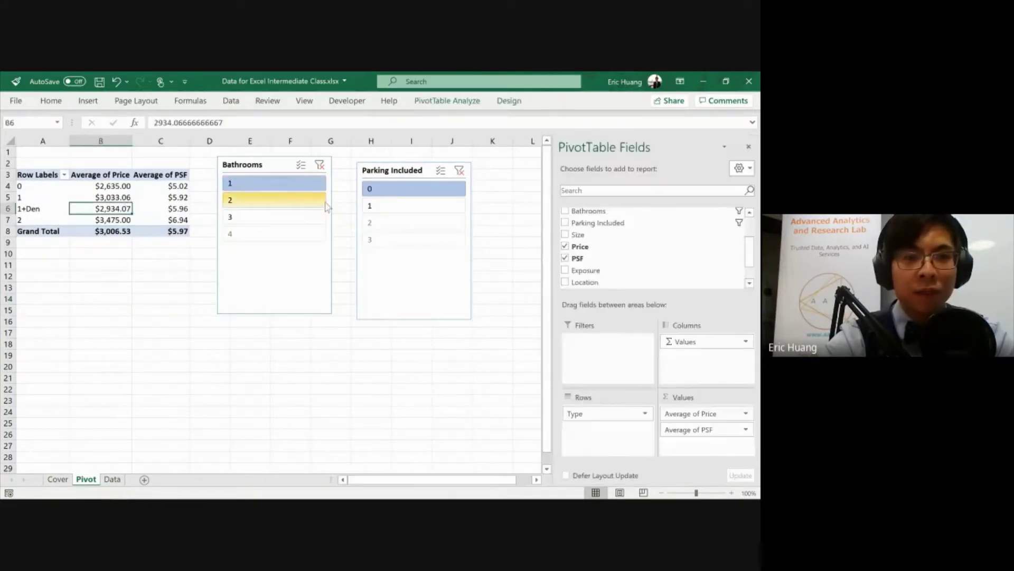
Multi-select 1 and 3 bathrooms, then clear the Bathrooms filter, keeping Parking Included 0
left_click(301, 166)
left_click(259, 183)
left_click(256, 217)
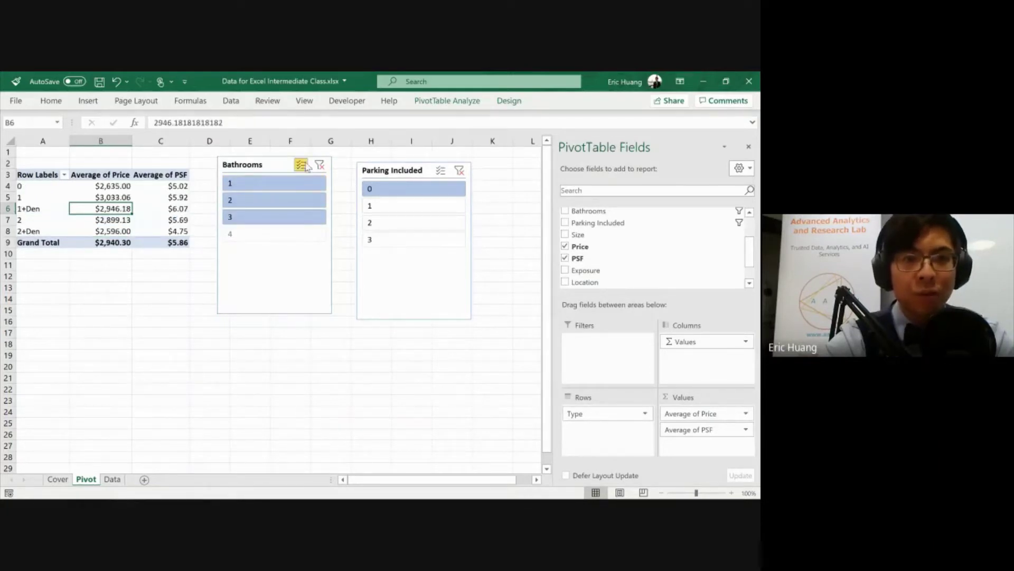
left_click(300, 165)
left_click(320, 165)
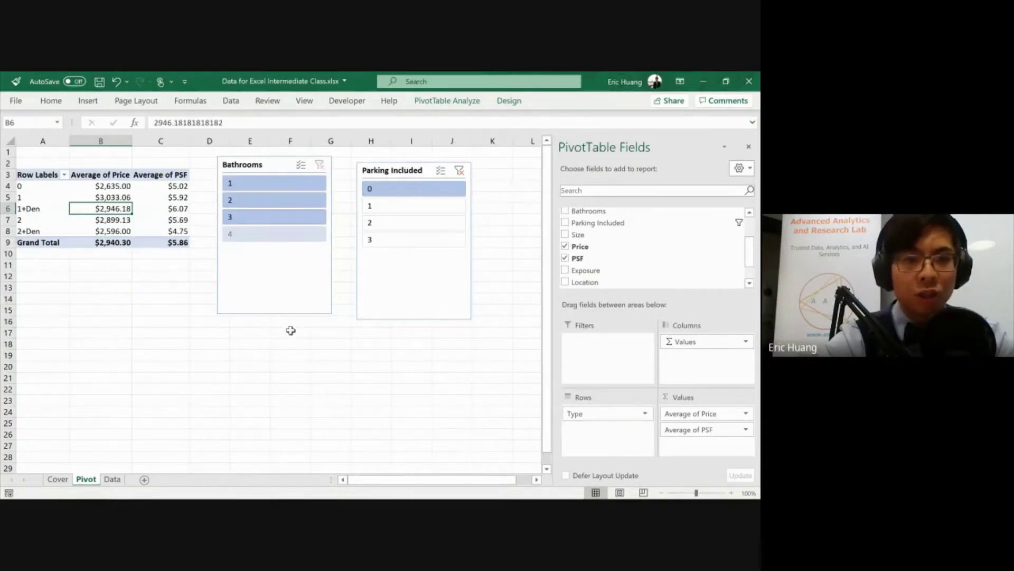
left_click(195, 378)
key("alt+Tab")
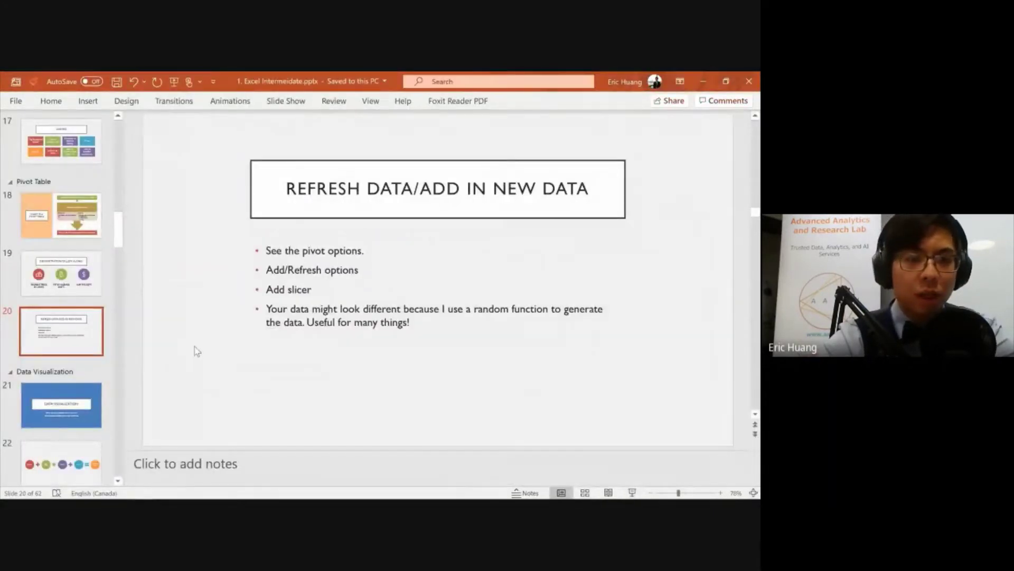
key("alt+Tab")
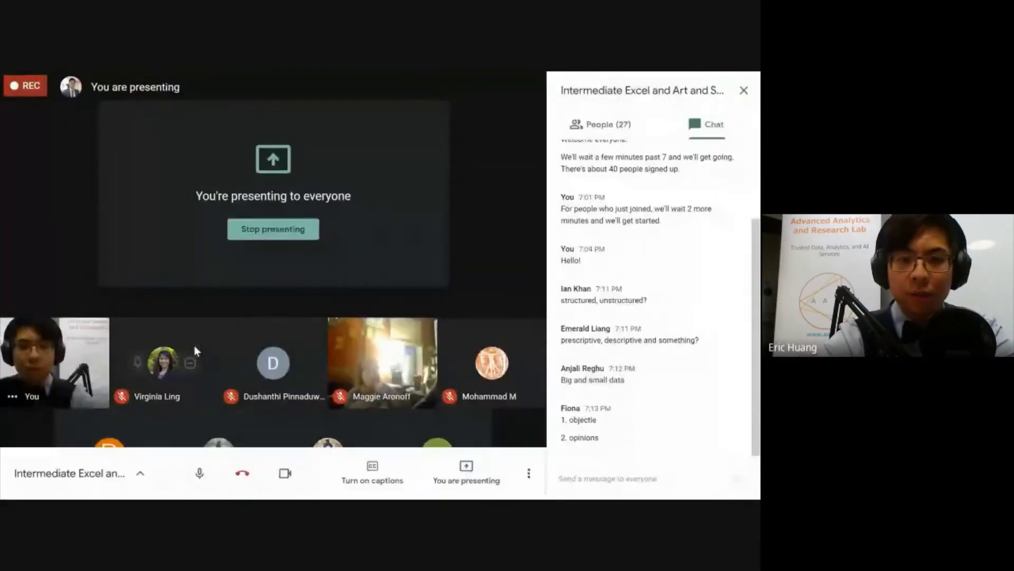
Return to PowerPoint and scroll down to slide 21, the Data Visualization title
key("alt+Tab")
scroll(202, 287, "down", 1)
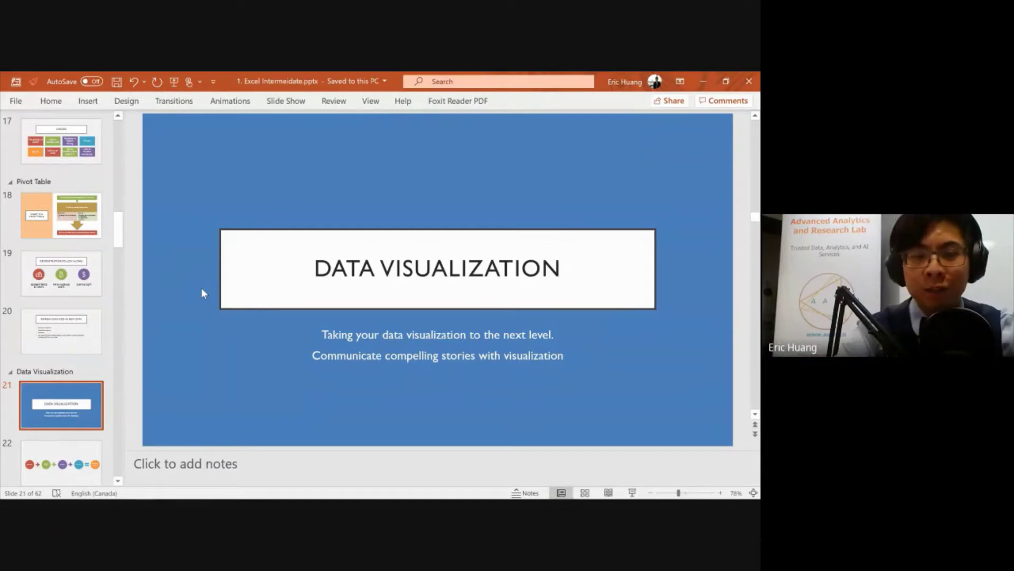
Scroll to slide 22 and run the slide show from it with Shift+F5
scroll(201, 288, "down", 1)
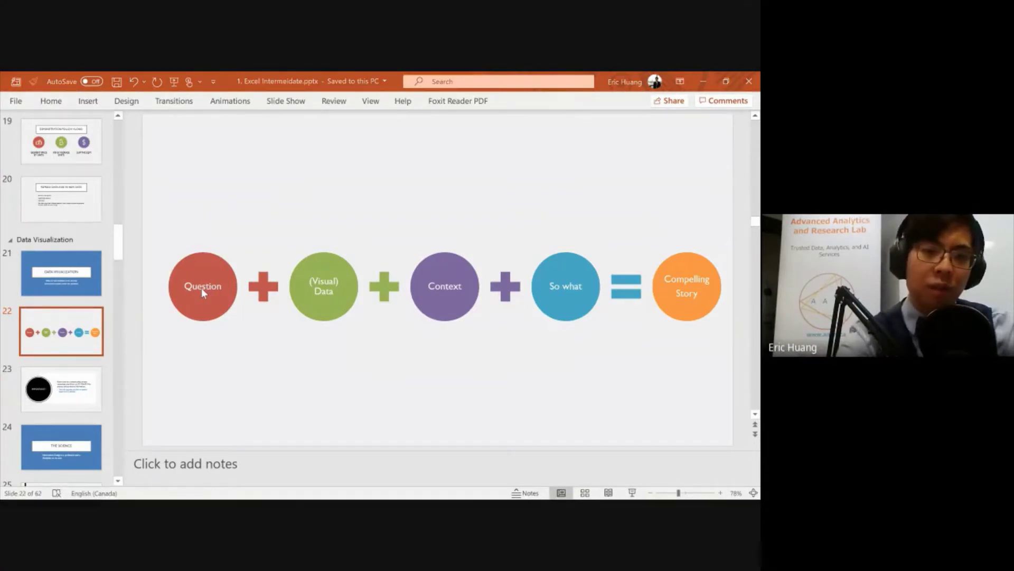
key("shift+F5")
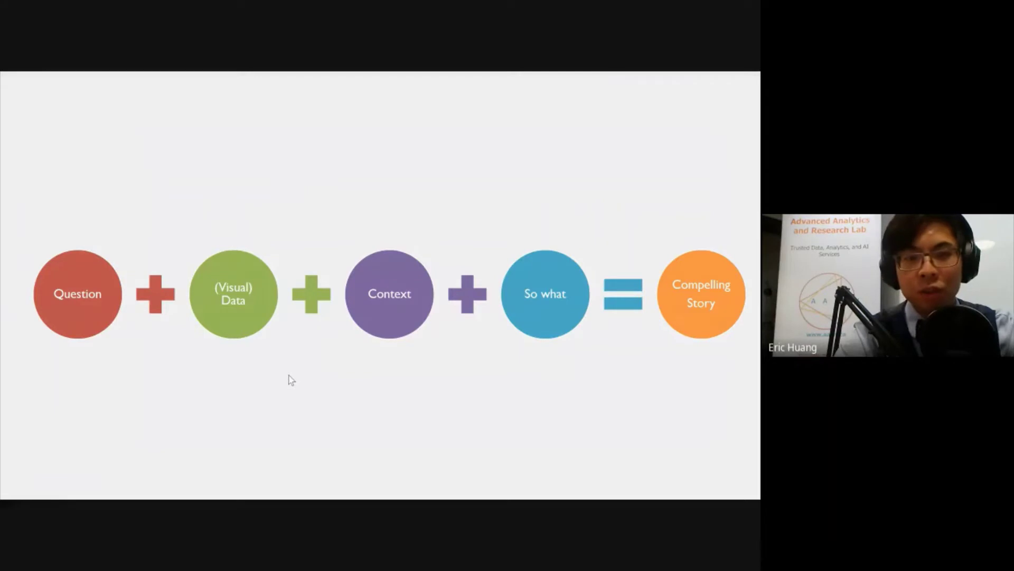
key("Right")
key("Left")
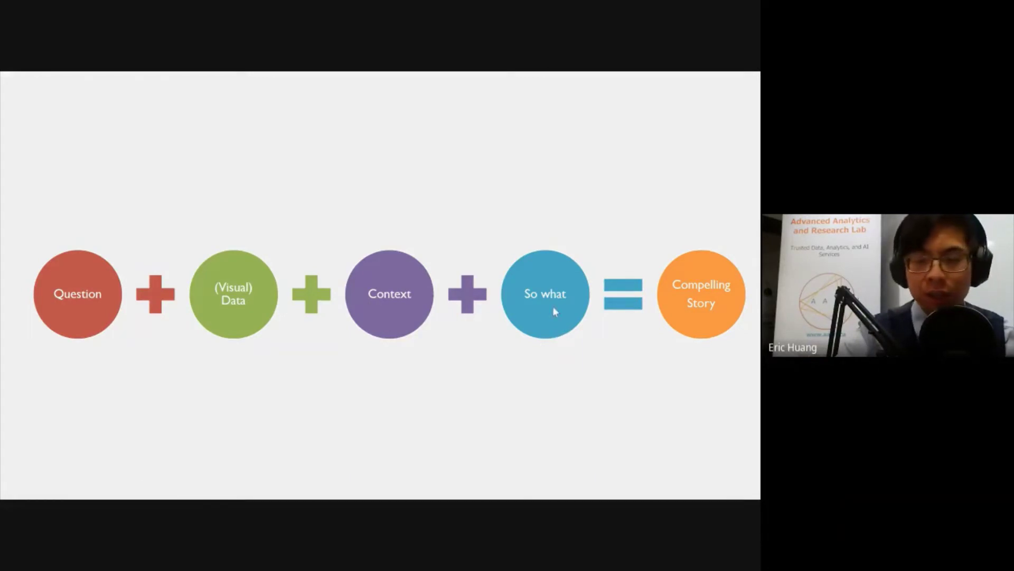
Move from the IMPORTANT! slide on to THE SCIENCE slide about information design
left_click(654, 366)
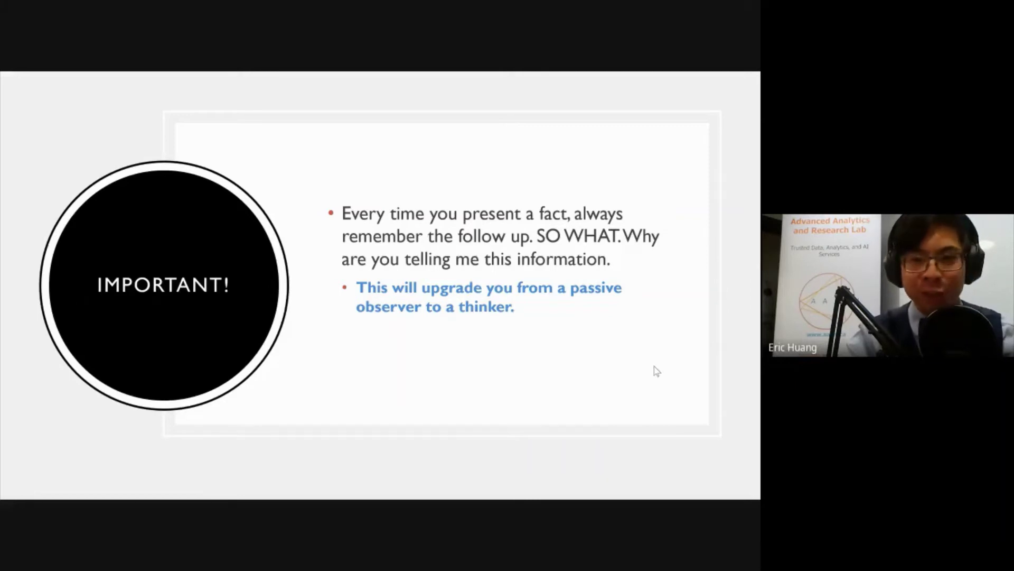
key("Right")
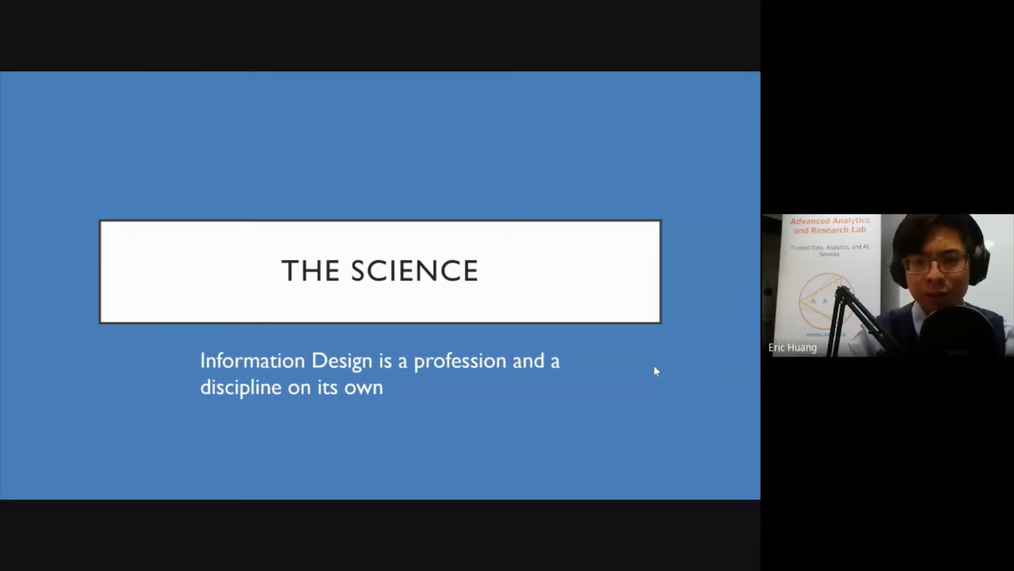
Advance to the Discussion slide, read the Meet chat answers, and return to the show
key("Right")
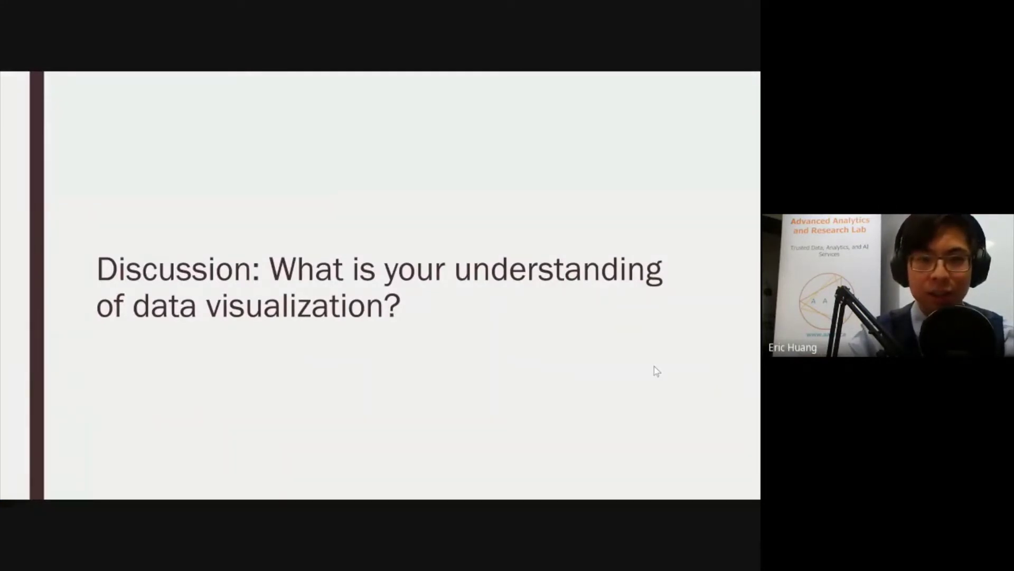
key("alt+Tab")
key("alt+Tab")
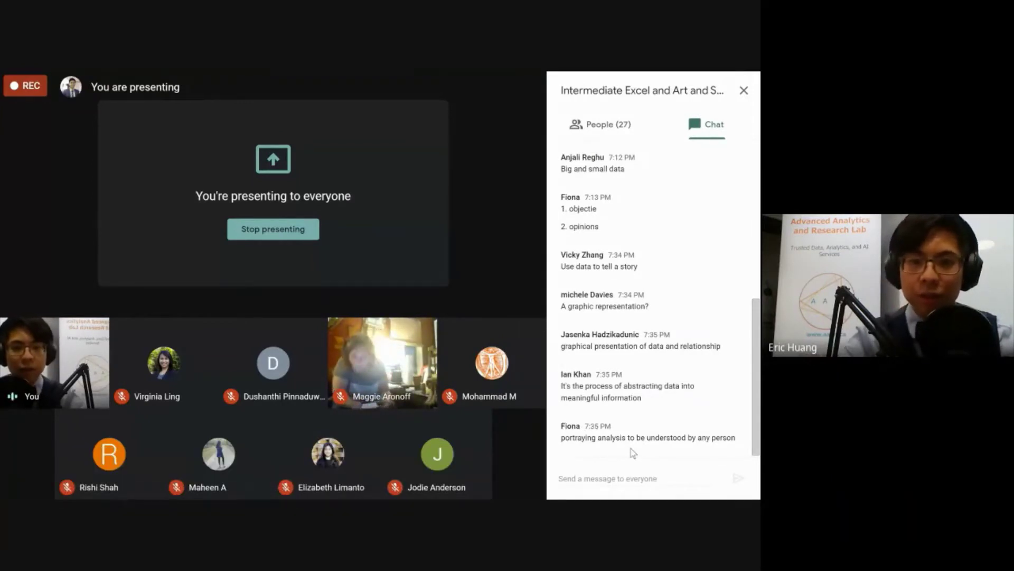
key("alt+Tab")
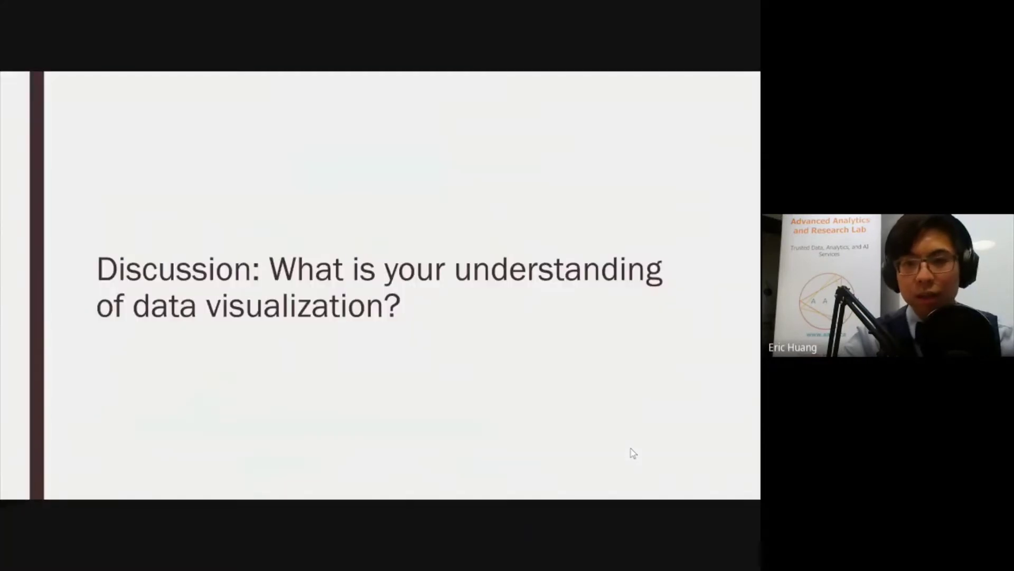
Reveal the list: Specific numbers, Graphs, Visualization, Formulas
key("Right")
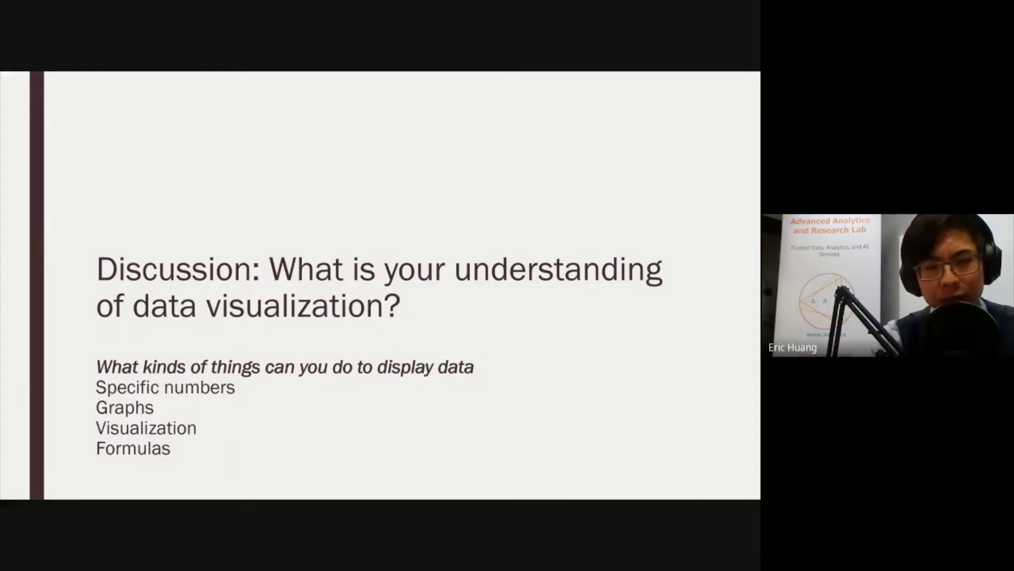
key("Right")
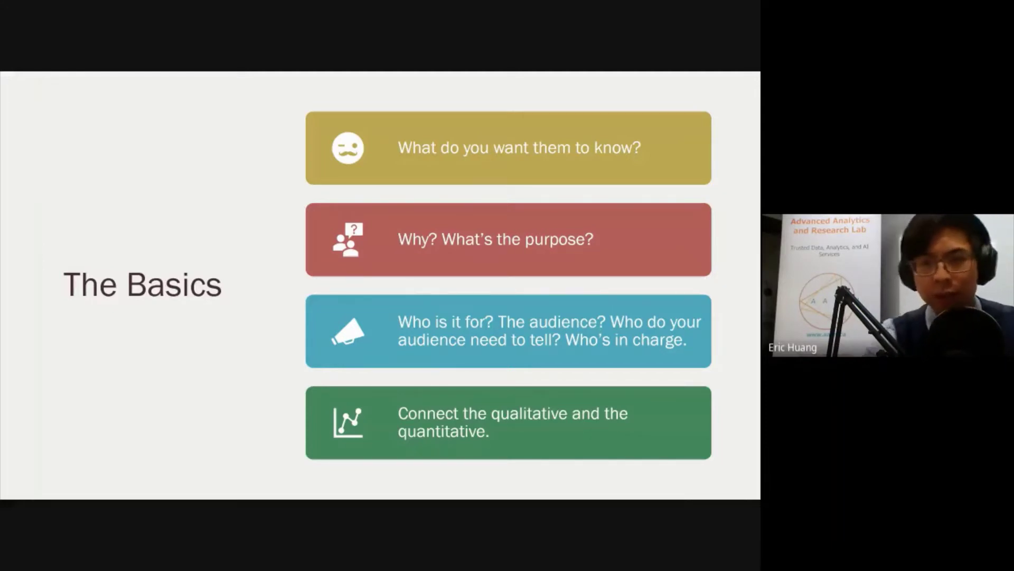
Advance from The Basics through the historical charts slide to Golden Rules
key("Right")
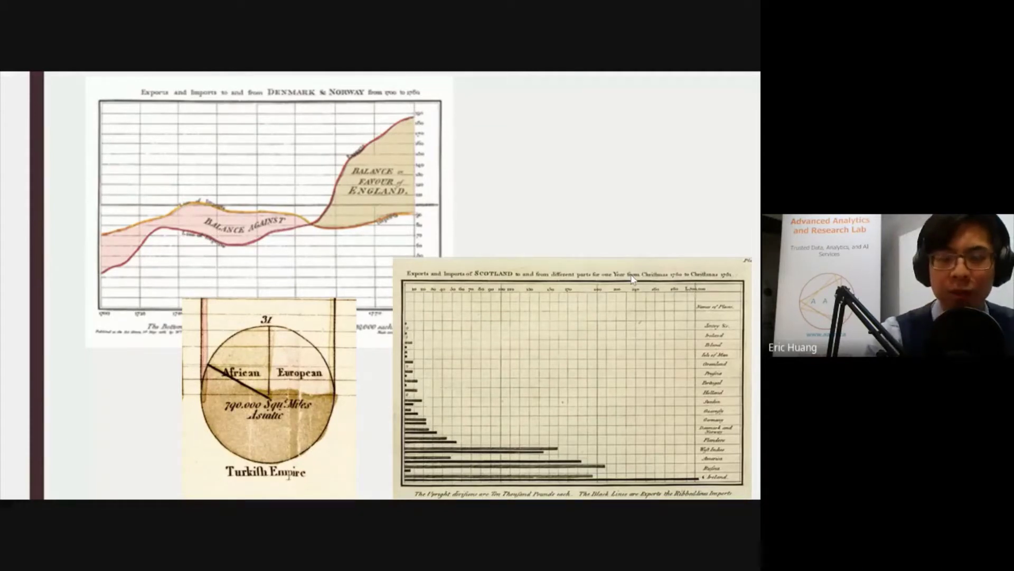
key("Right")
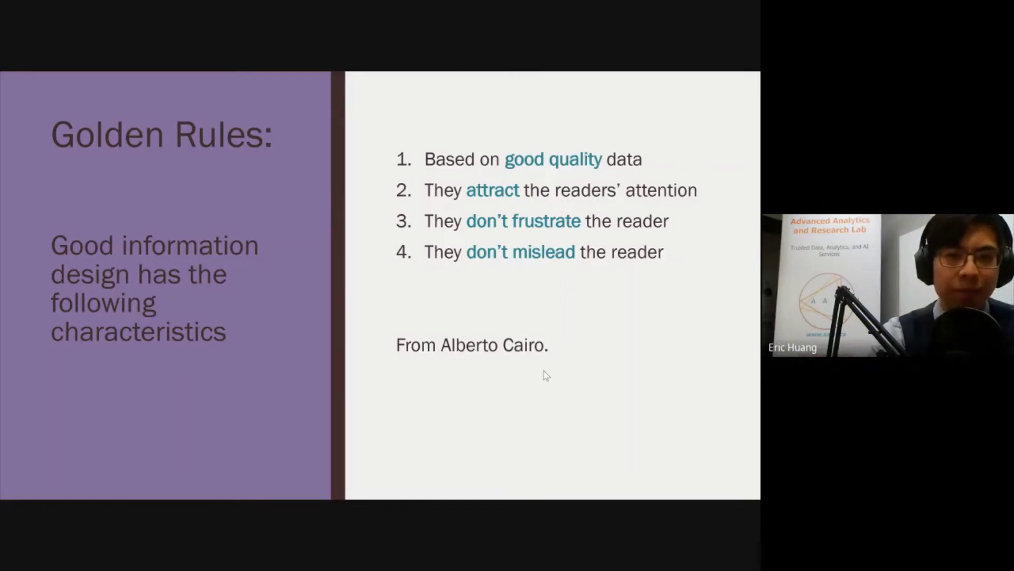
Advance to the 'Keep it simple' slide headed Memorable vs Useful Vs Accurate
key("Right")
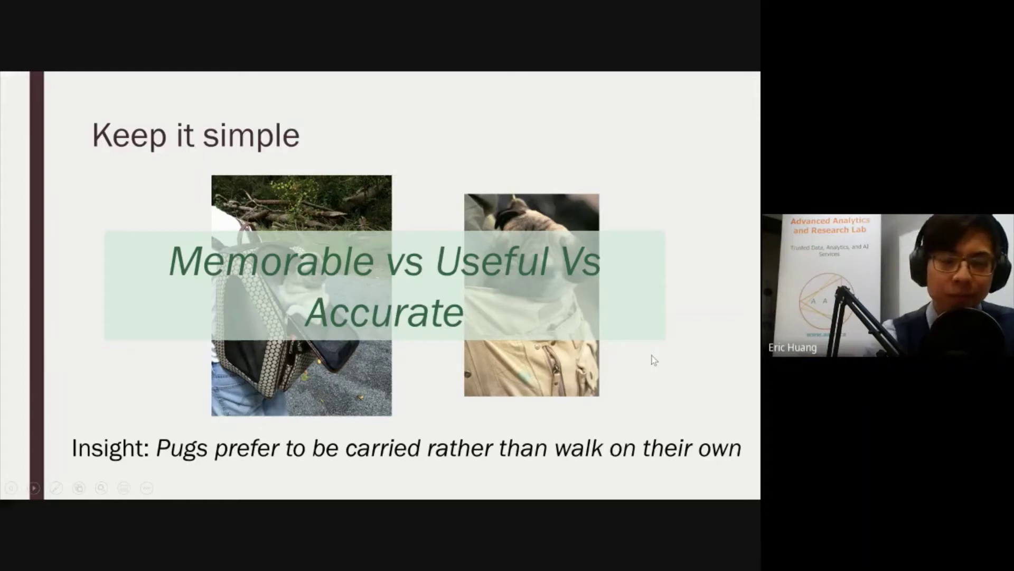
Advance the slideshow to the Accurate Representation slide with the 35% vs 39.6% tax chart
key("Right")
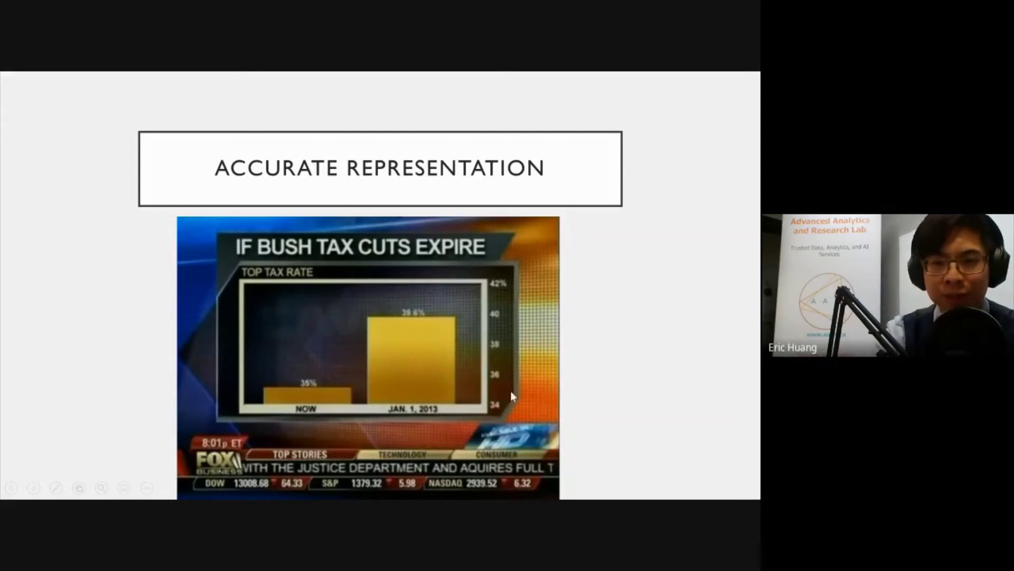
Advance past the 1937 government payrolls slide to the Wow Your Audience section slide
left_click(620, 382)
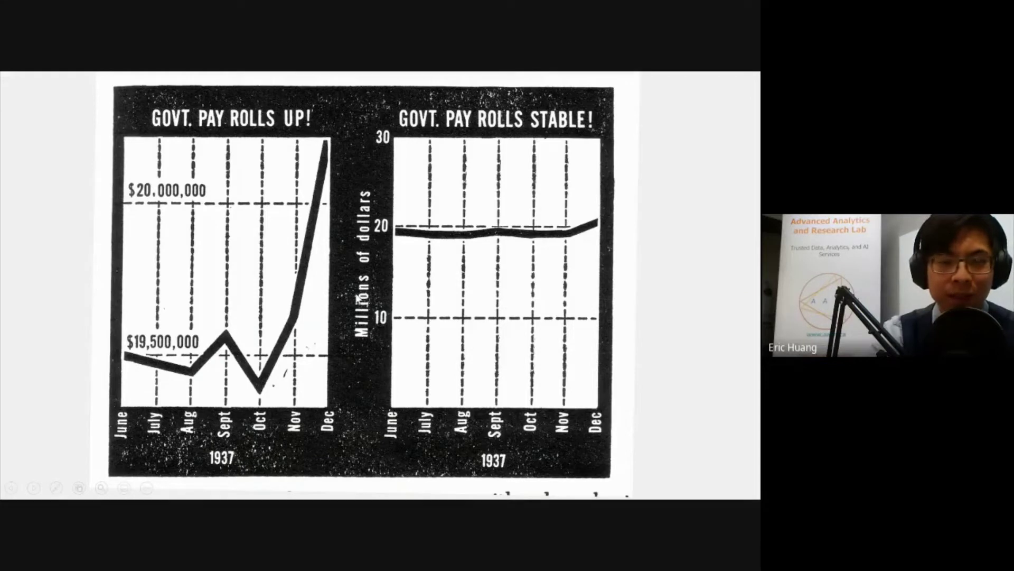
left_click(357, 296)
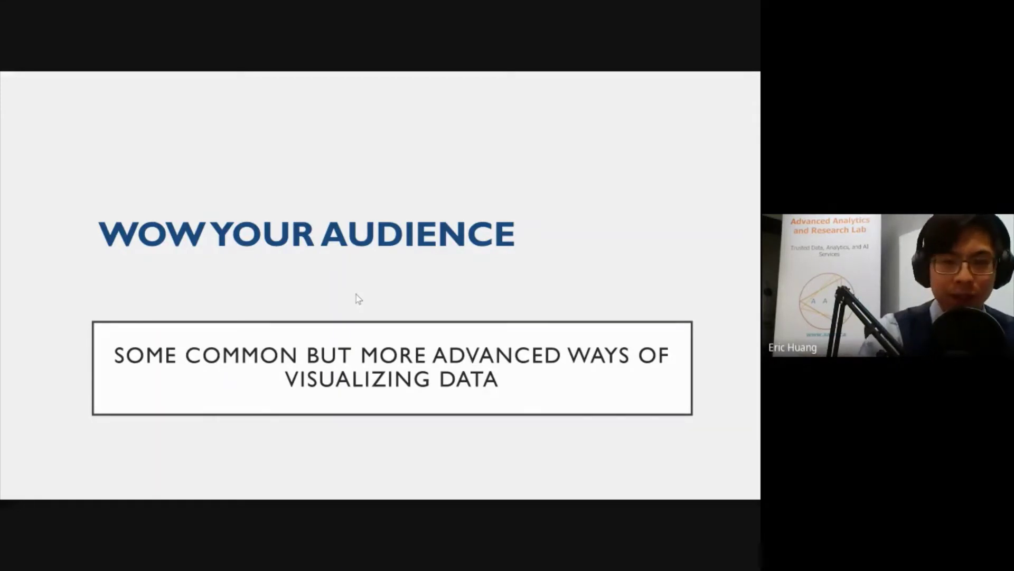
Step through the Word Clouds, Network Maps and Sankey Diagram slides on to Tree Maps
key("Right")
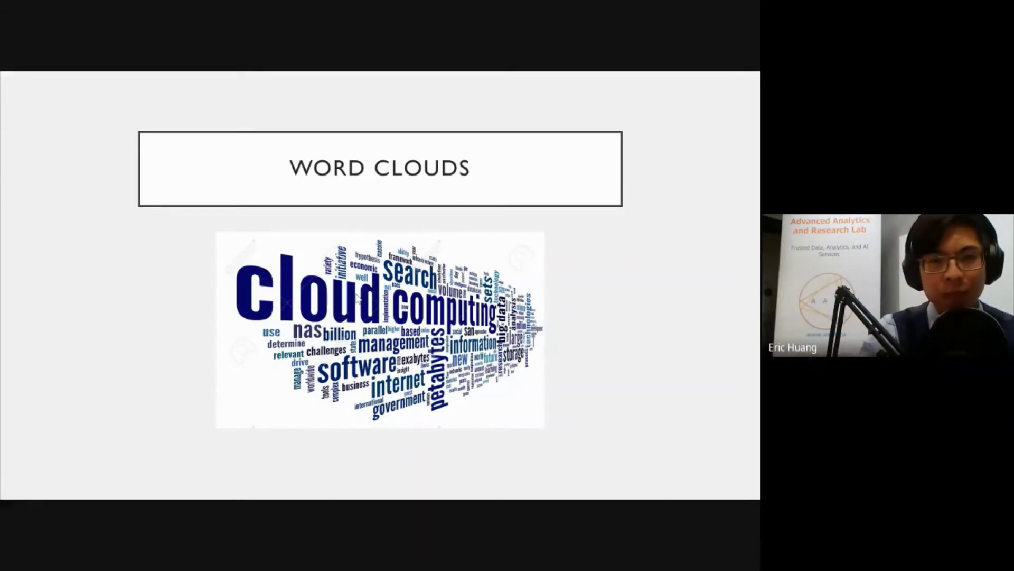
key("Right")
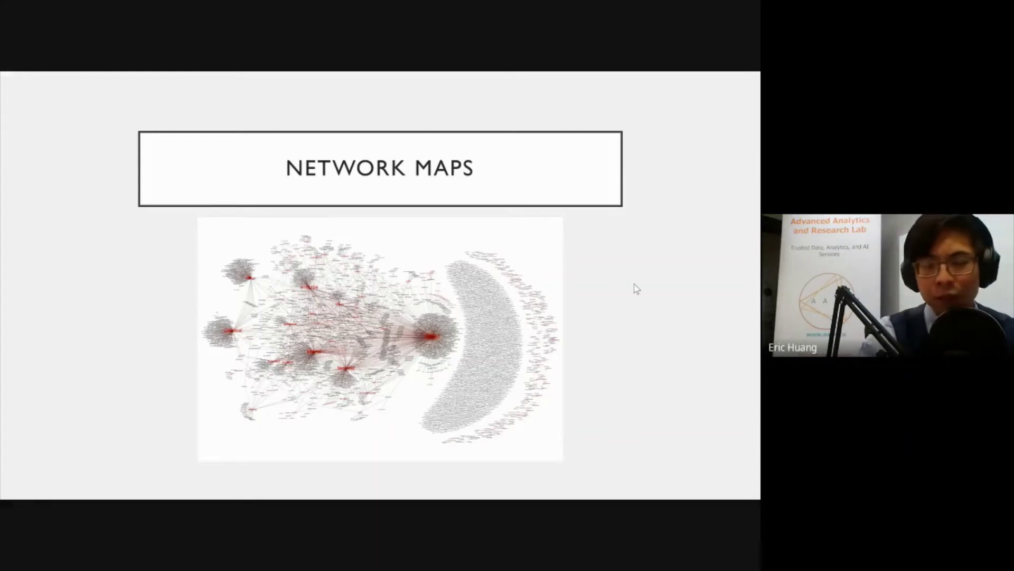
key("Right")
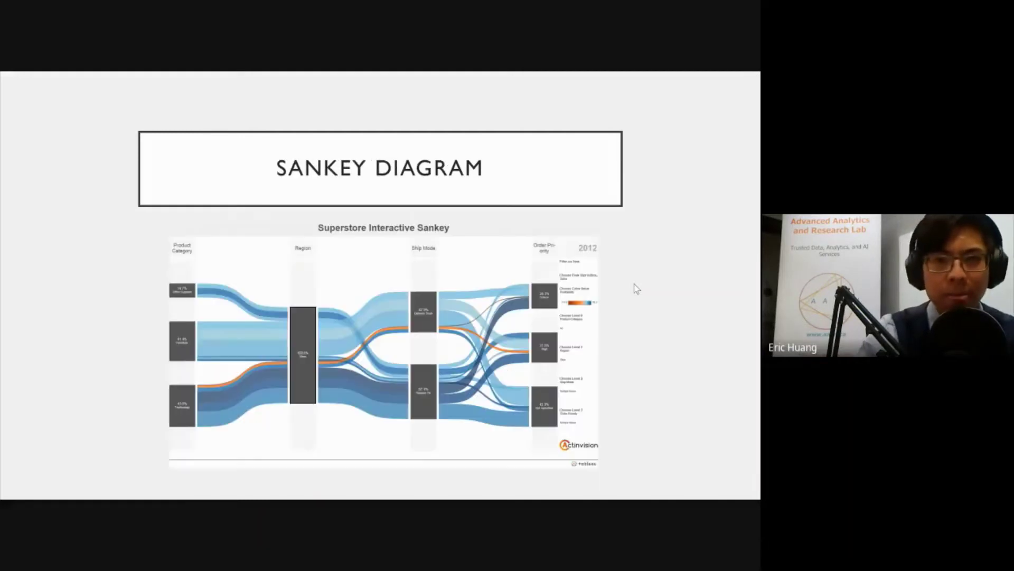
key("Left")
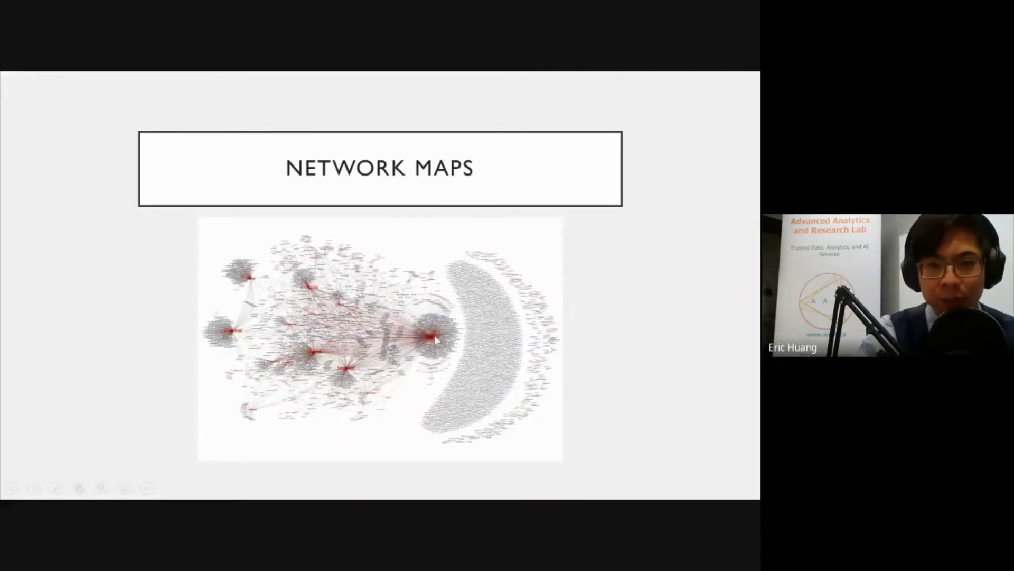
left_click(133, 342)
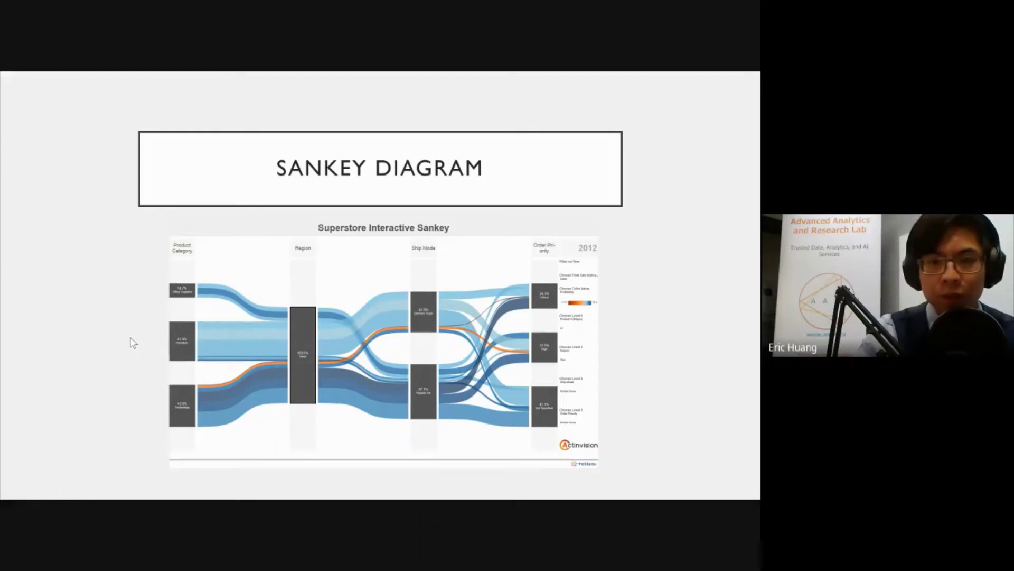
left_click(132, 342)
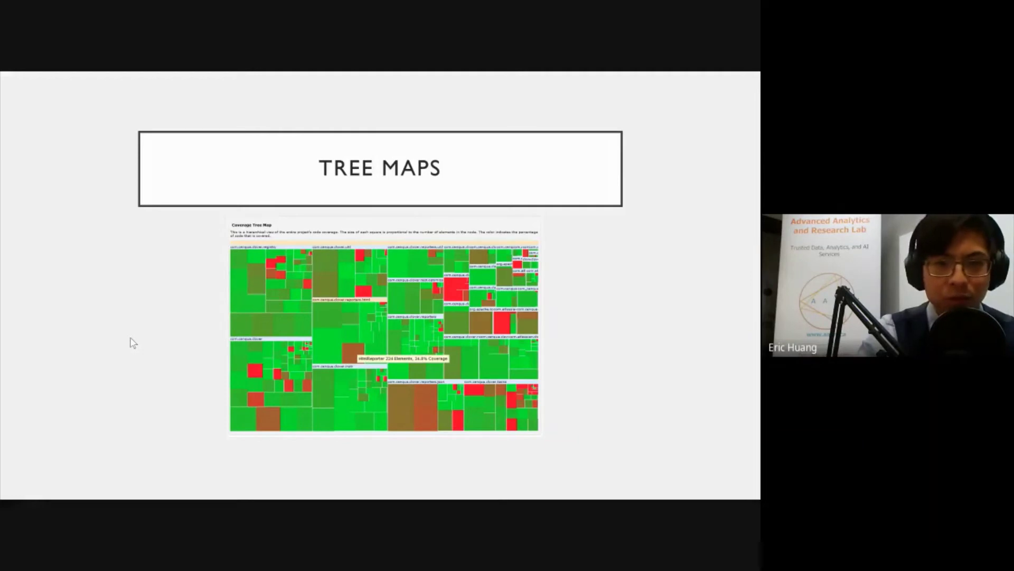
Advance from Tree Maps through the Graphing Basics slide to the Excel Graphs slide
left_click(133, 342)
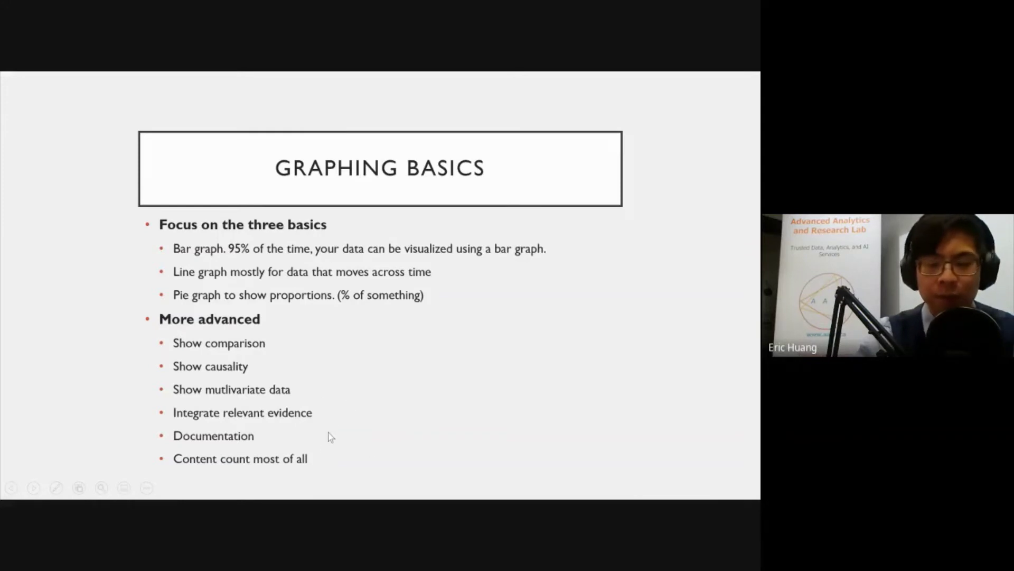
left_click(329, 436)
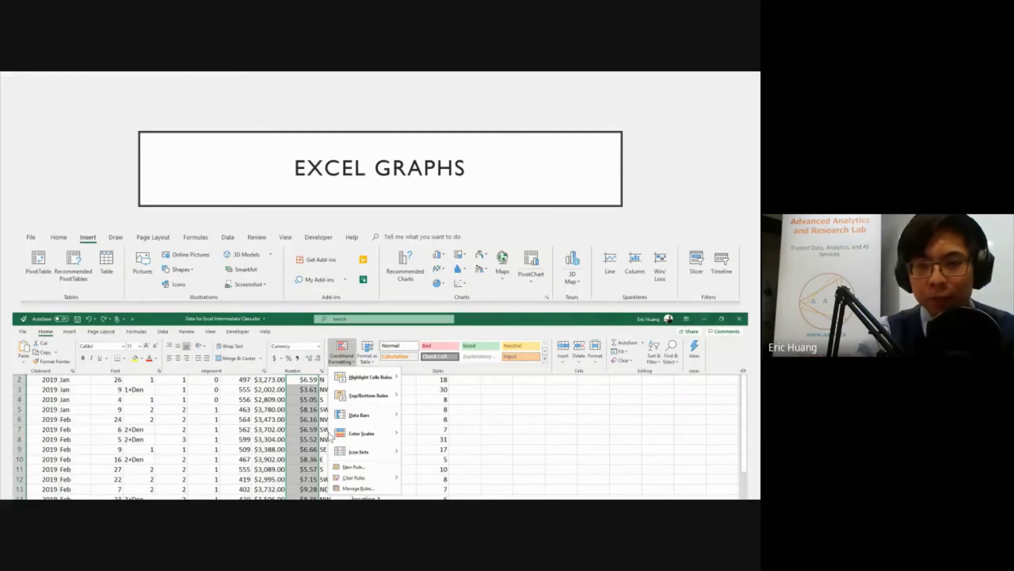
Reveal red outlines around the chart types, sparkline and conditional formatting options
left_click(329, 437)
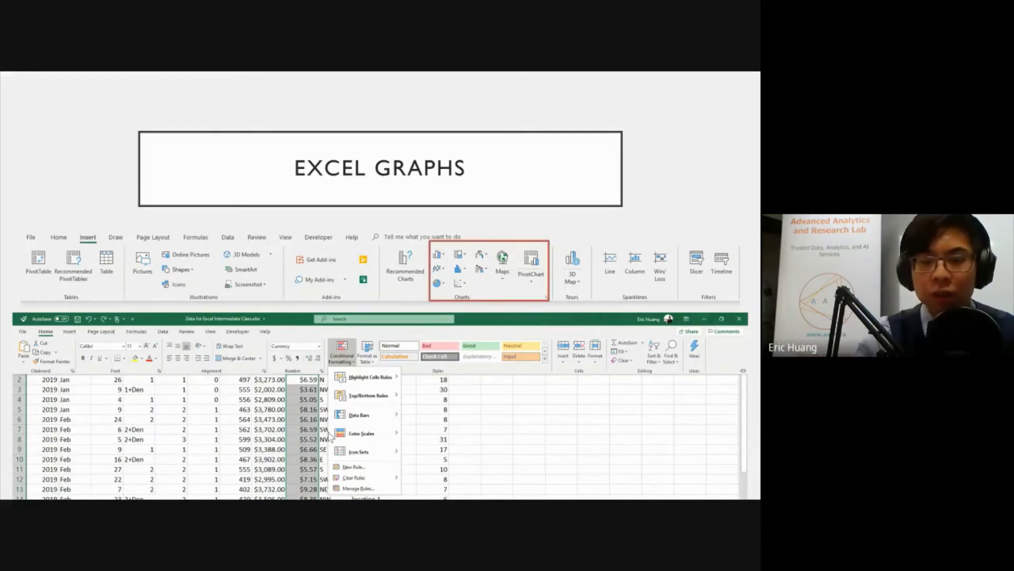
left_click(468, 282)
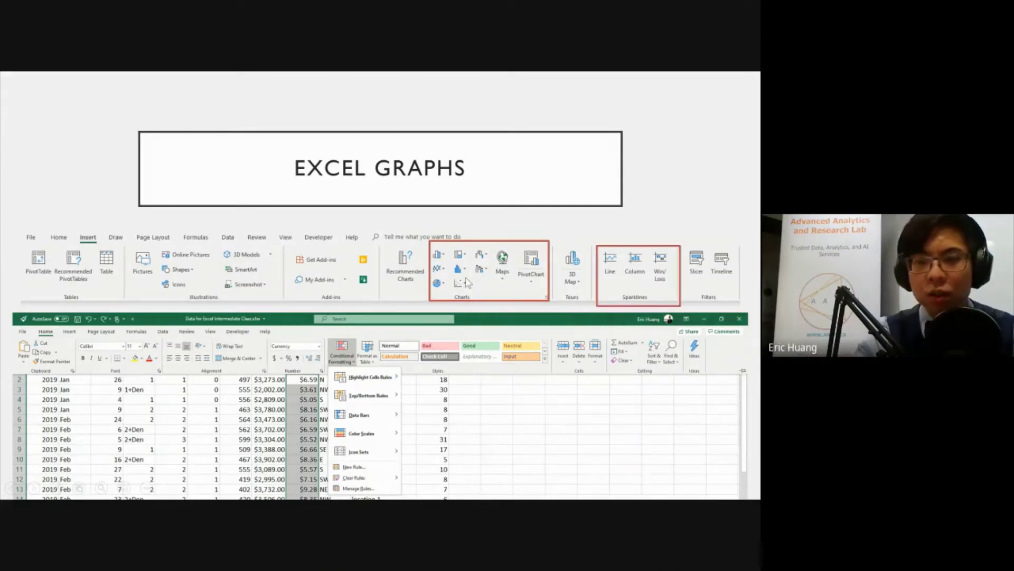
left_click(638, 290)
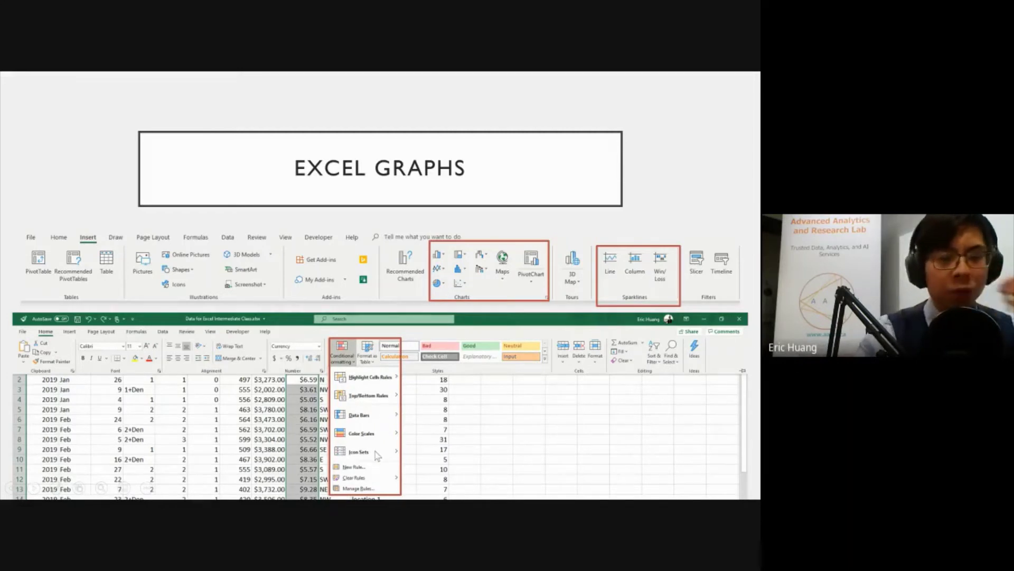
Glance at the Let's Try slide, return to Excel Graphs, and switch away from the slideshow
left_click(353, 448)
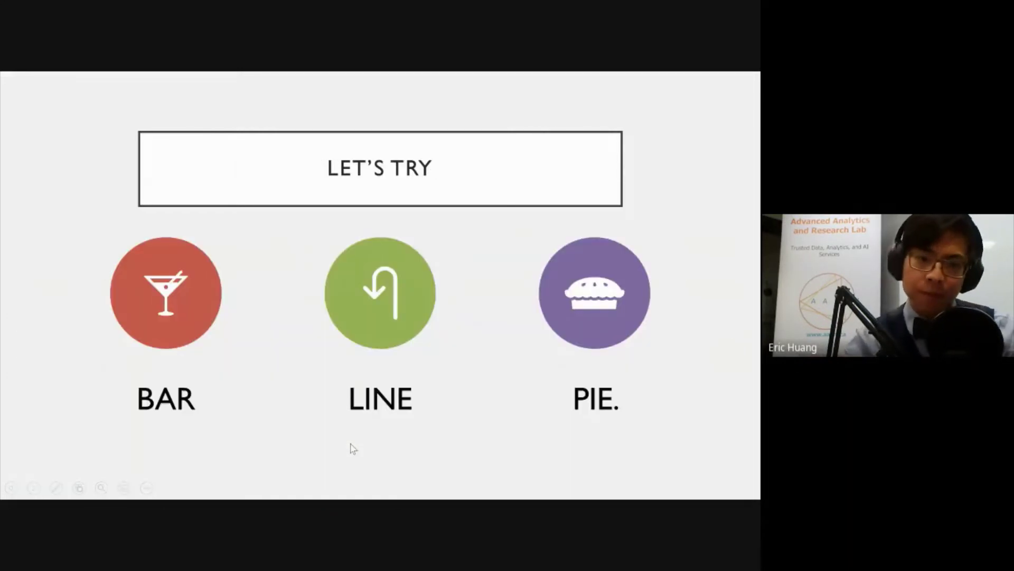
key("Left")
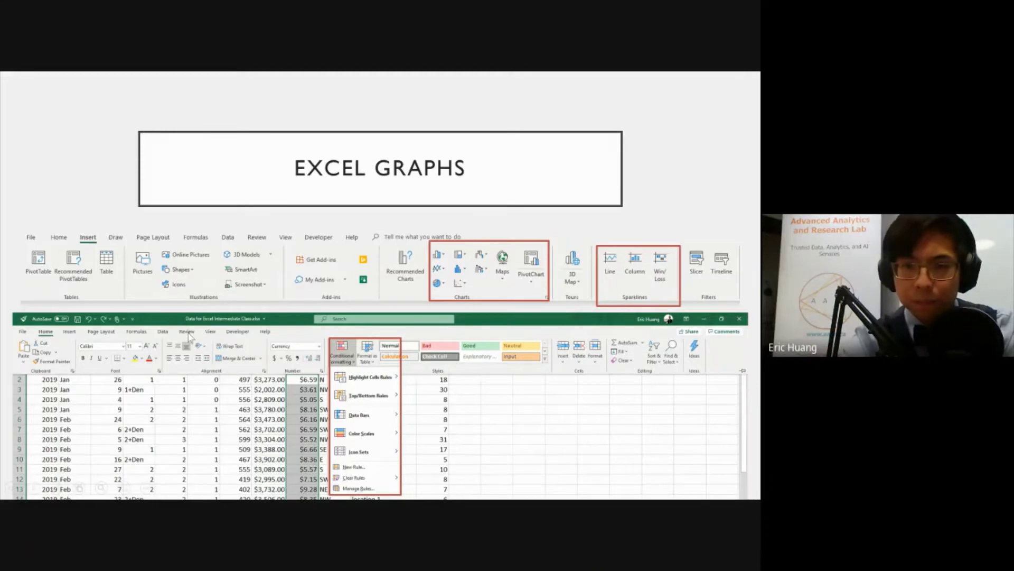
key("alt+Tab")
Switch to Excel, show the Data sheet from its top, and pick the Type column header
key("alt+Tab")
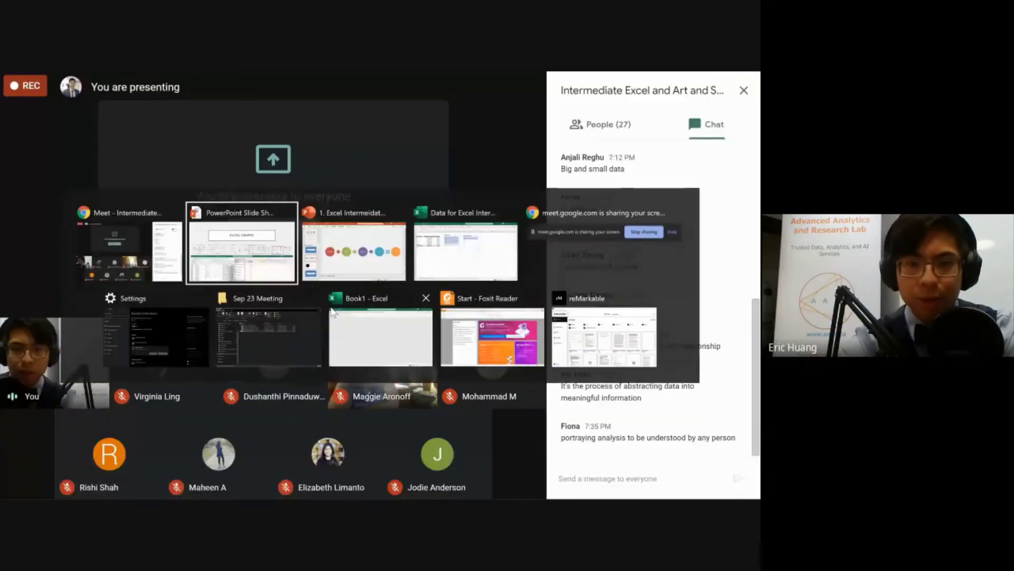
key("alt+Tab")
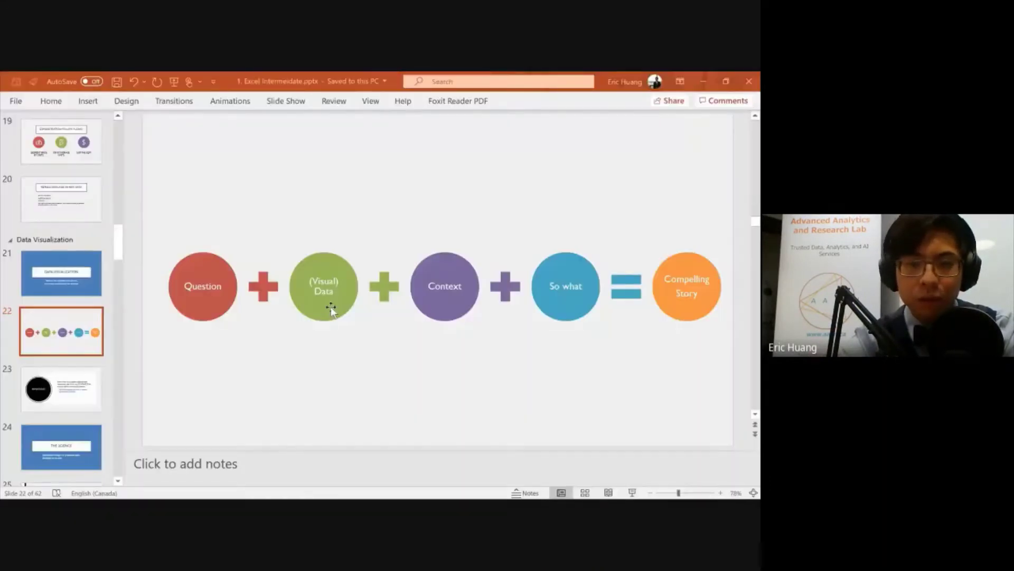
key("alt+Tab")
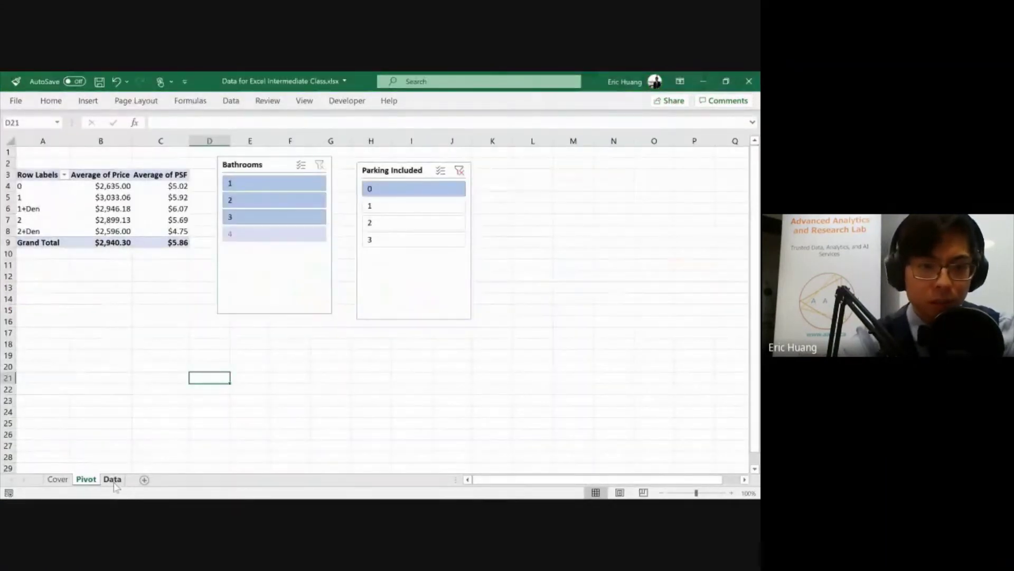
left_click(113, 480)
key("ctrl+Home")
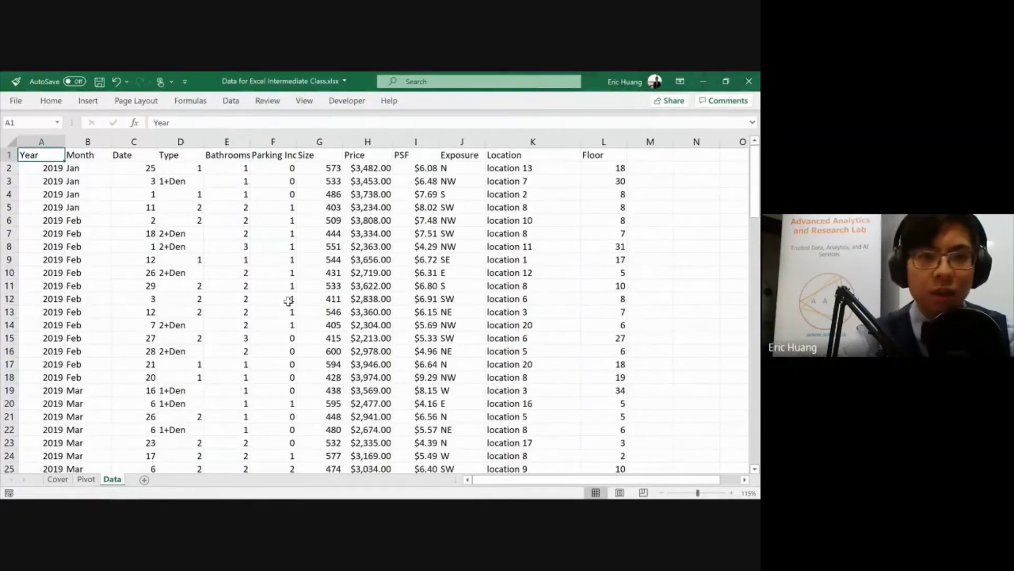
left_click(182, 156)
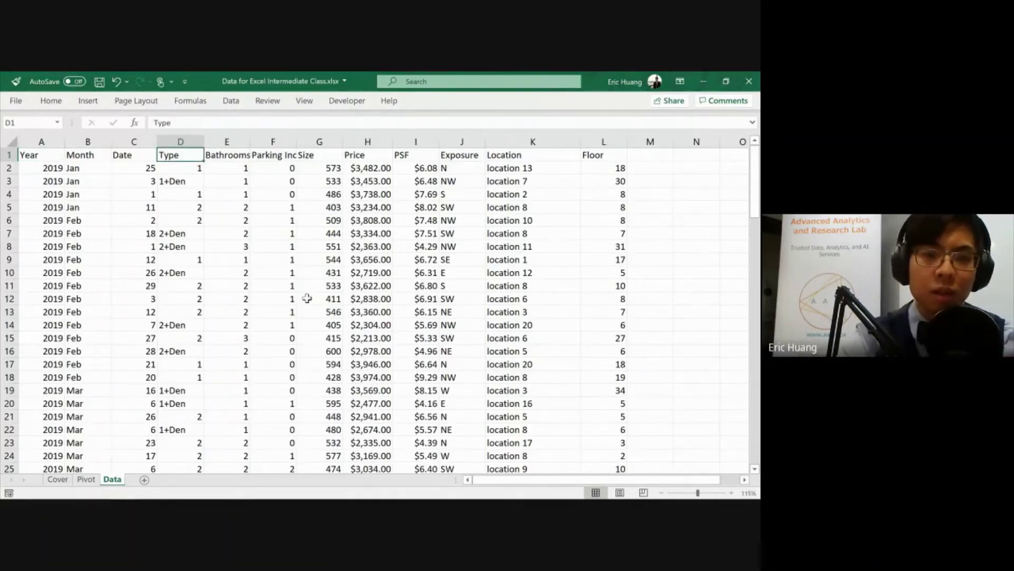
Copy the Type column down to its last row and paste it at Visualization cell A1
key("ctrl+shift+Down")
key("ctrl+c")
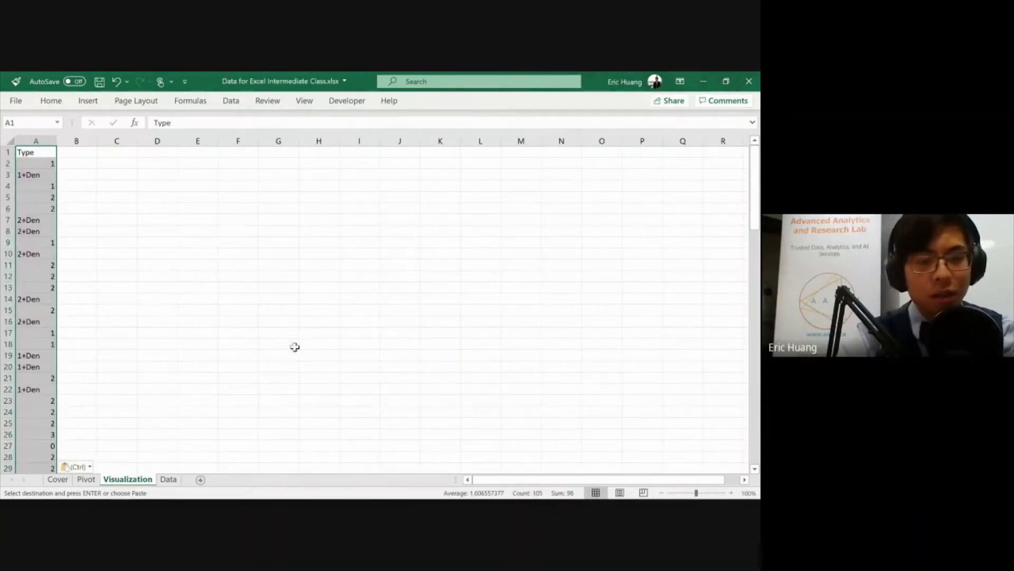
key("ctrl+Page_Down")
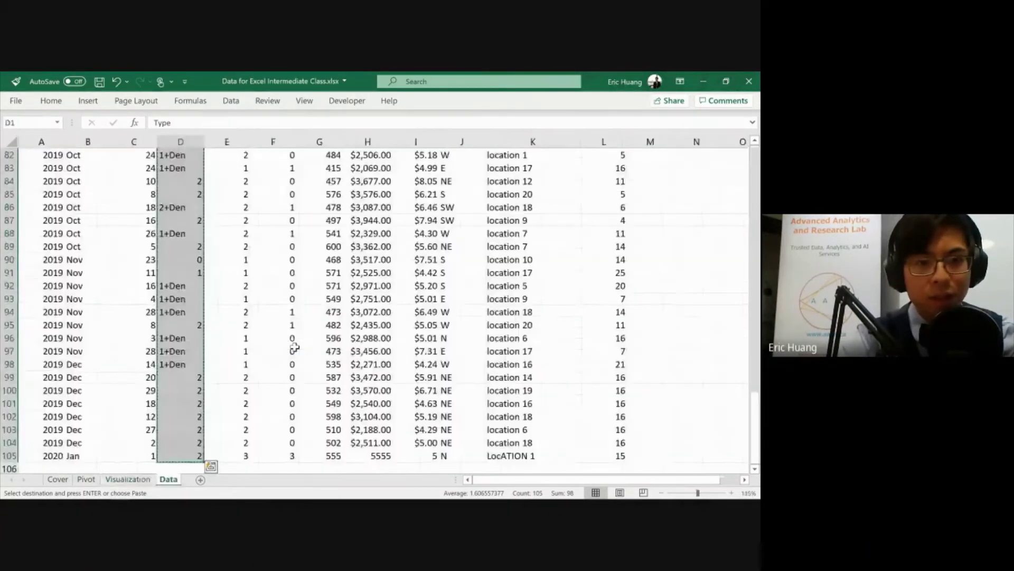
scroll(183, 362, "up", 20)
left_click(184, 331)
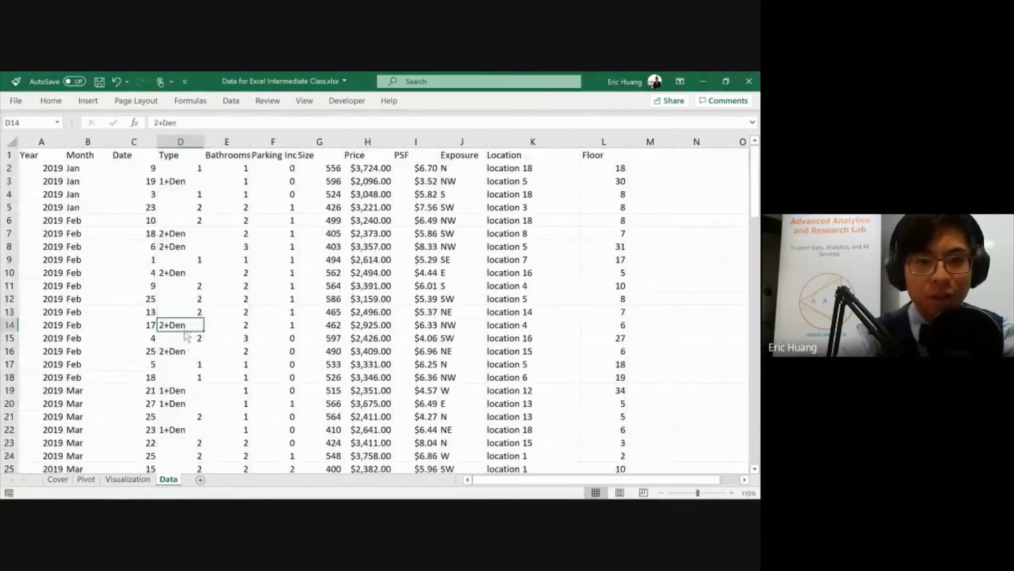
key("ctrl+Up")
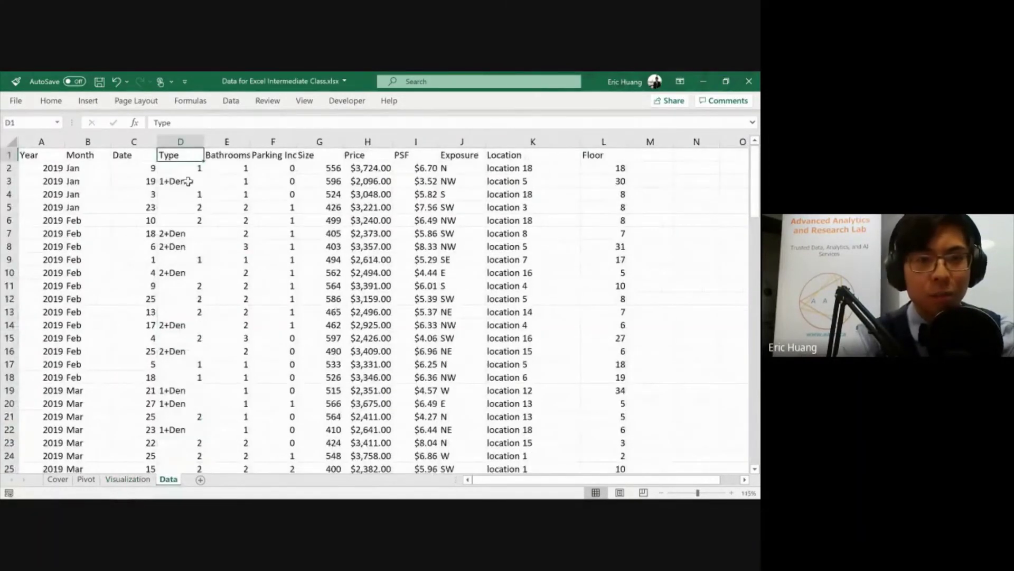
key("ctrl+shift+Down")
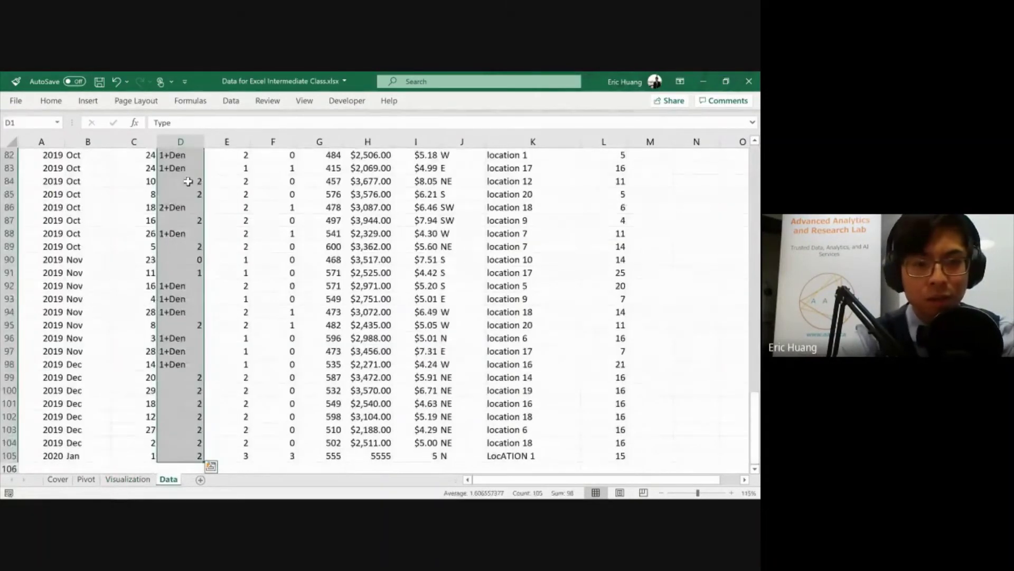
key("ctrl+c")
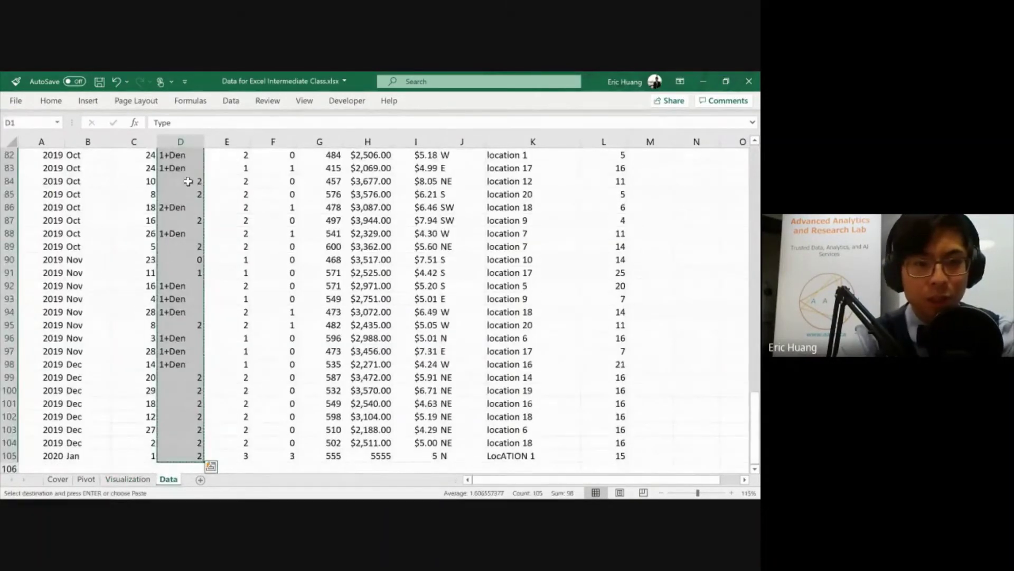
left_click(128, 478)
left_click(32, 152)
key("ctrl+v")
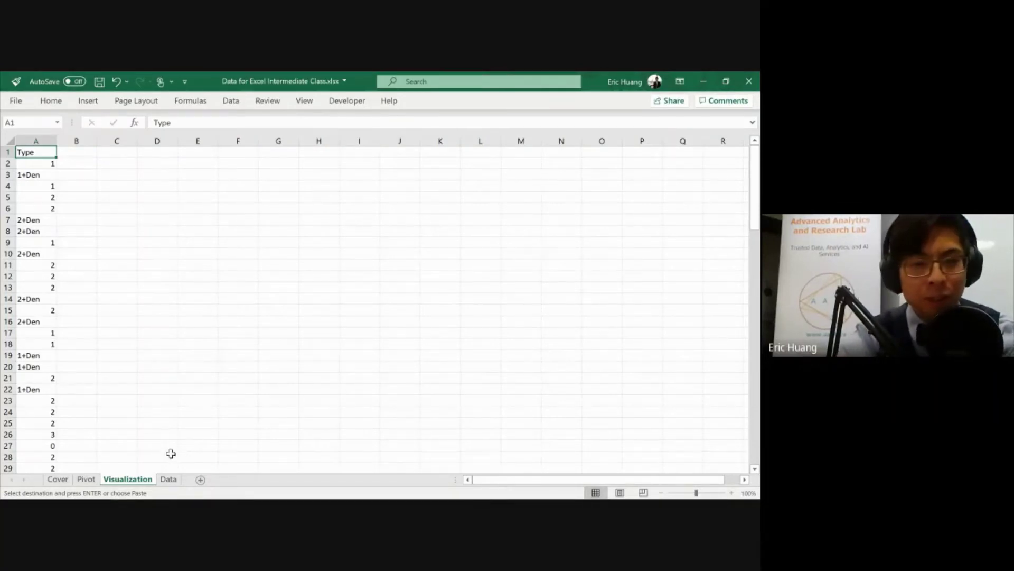
Cycle the sheet tabs back to Data, return to its top, and select the Bathrooms heading
key("ctrl")
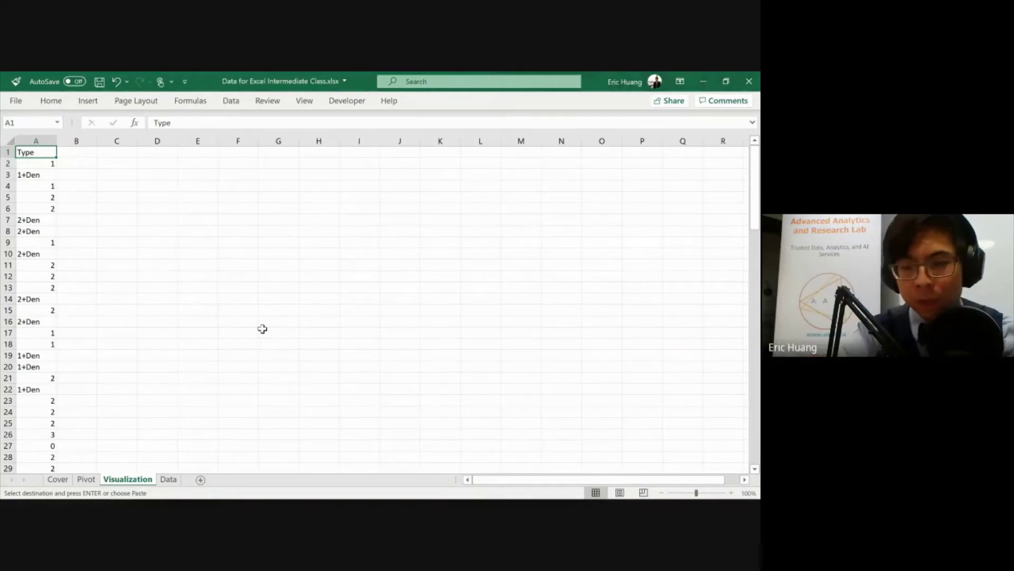
key("ctrl+Page_Down")
key("ctrl+Page_Up")
key("ctrl+Page_Up")
key("ctrl+Page_Down")
key("ctrl+Page_Down")
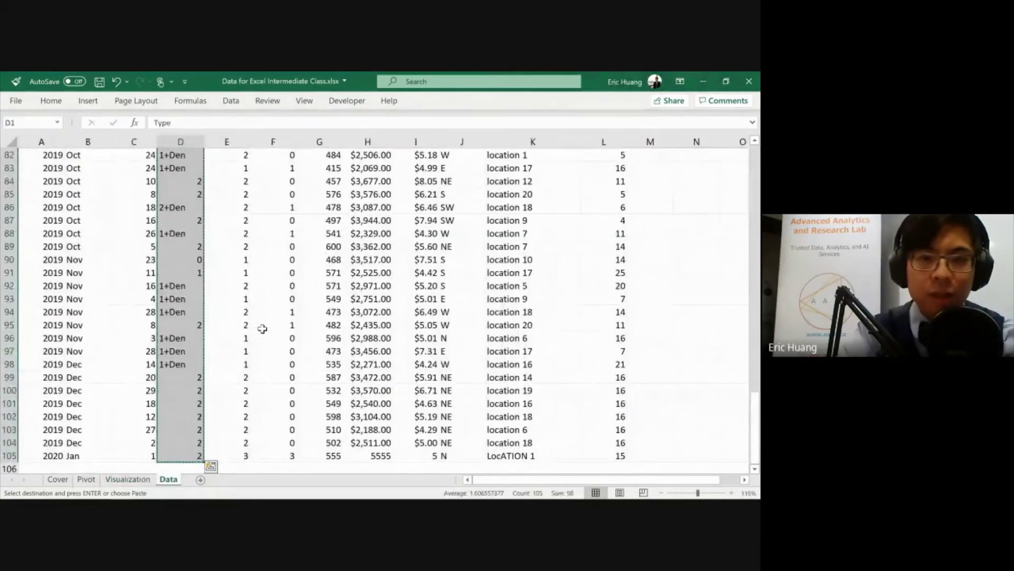
key("ctrl+BackSpace")
left_click(218, 159)
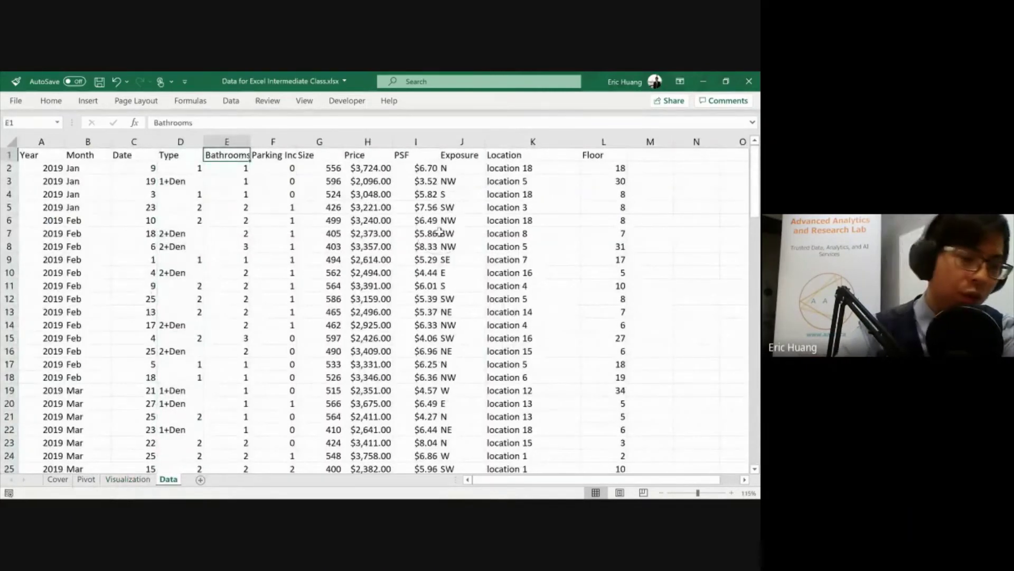
key("alt+Tab")
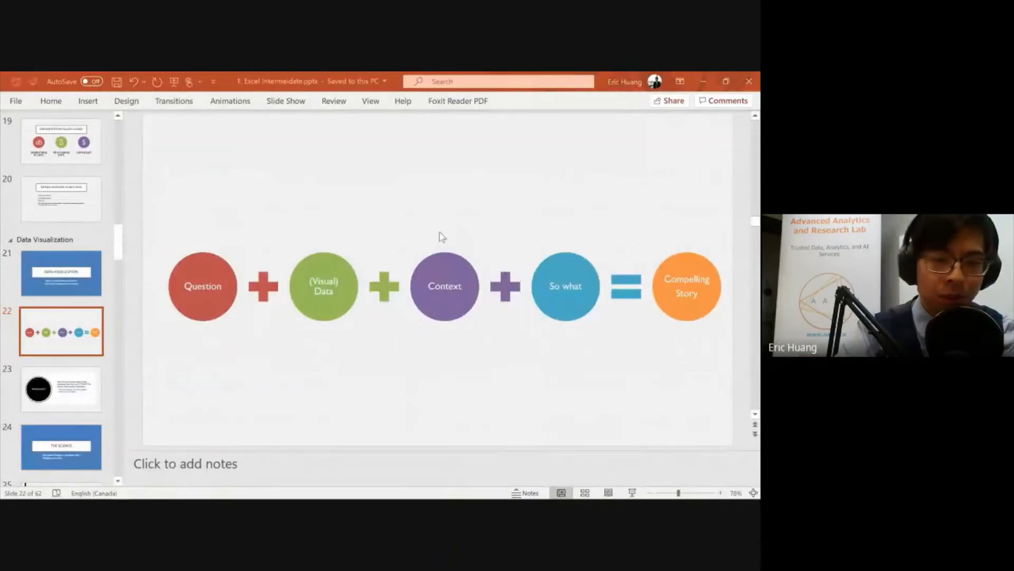
key("alt+Tab")
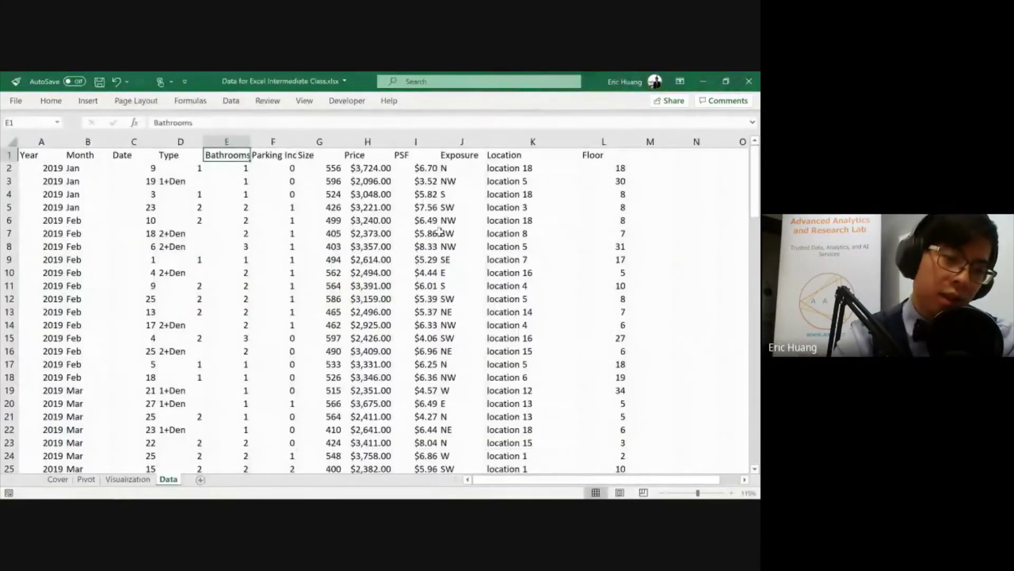
Select and copy the Price column on the Data sheet down to its last row
key("Right")
key("Right")
key("Right")
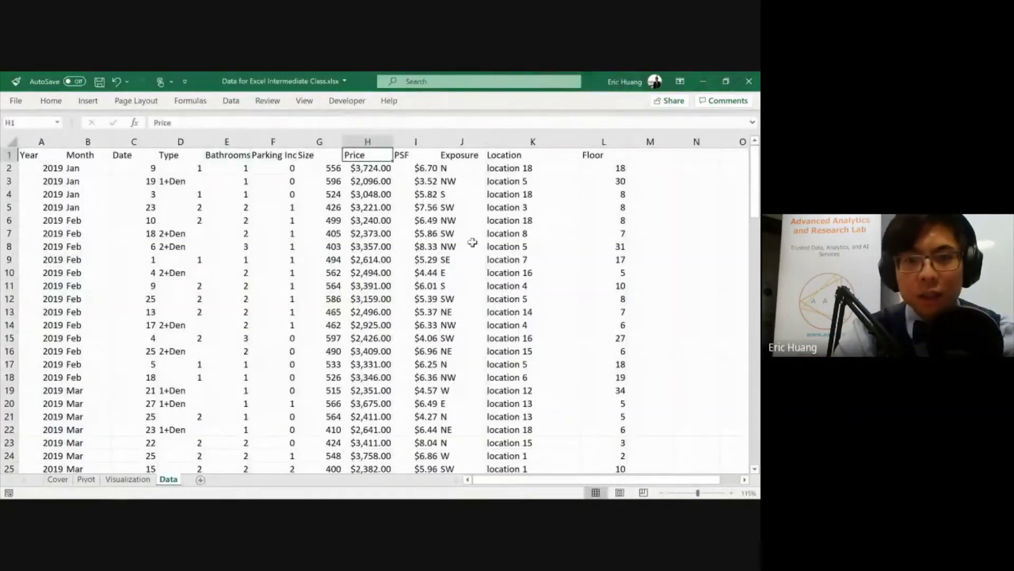
key("ctrl+shift+Down")
key("ctrl+c")
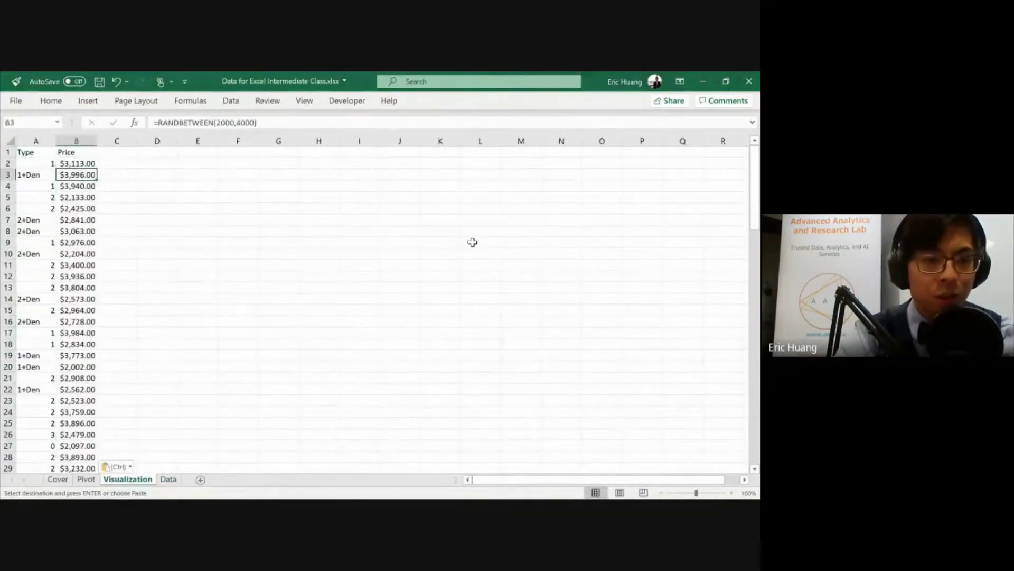
Select the Type and Price headings together in A1:B1
key("Up")
key("Up")
key("Up")
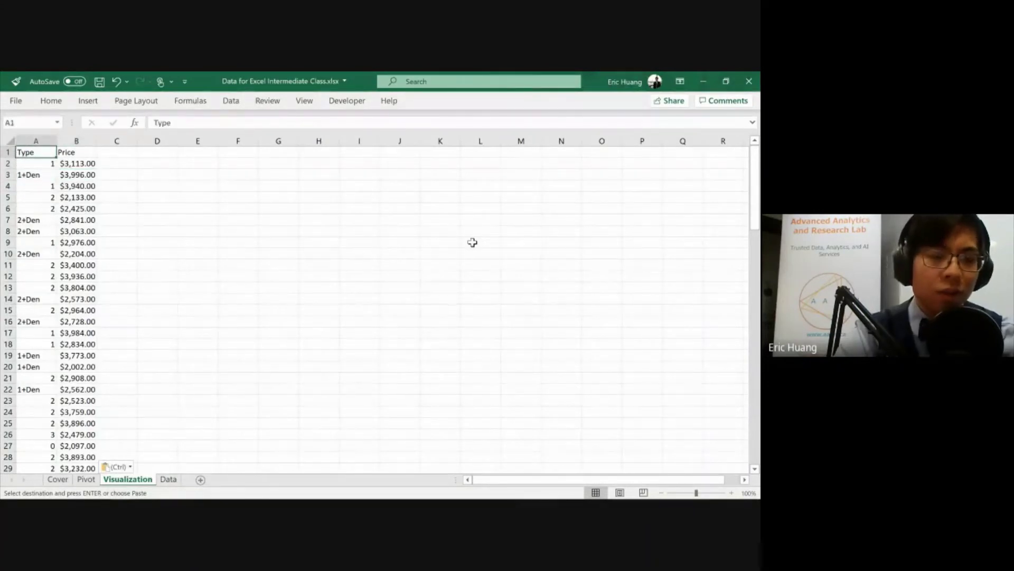
key("shift+Right")
key("shift+Left")
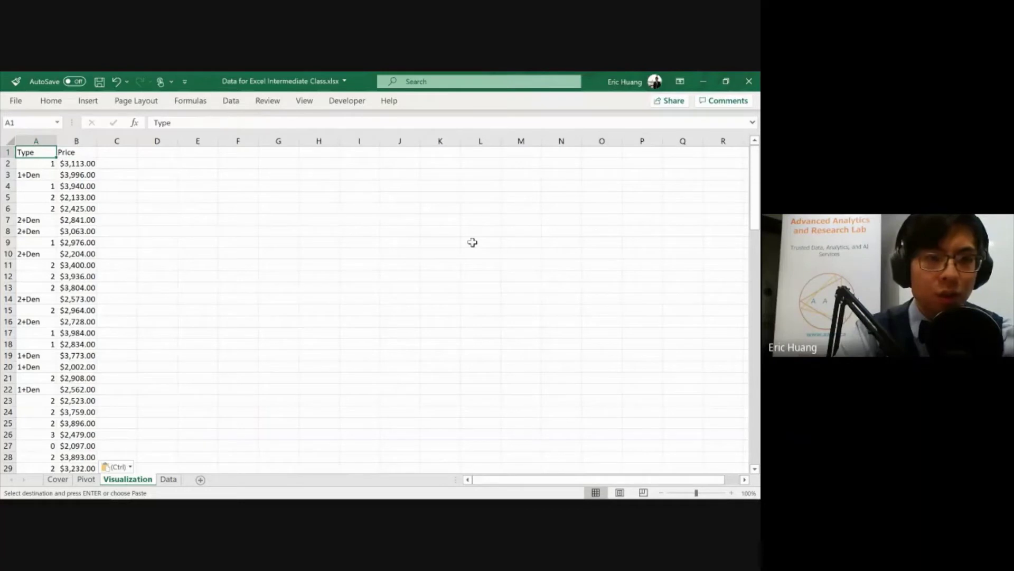
key("shift+Right")
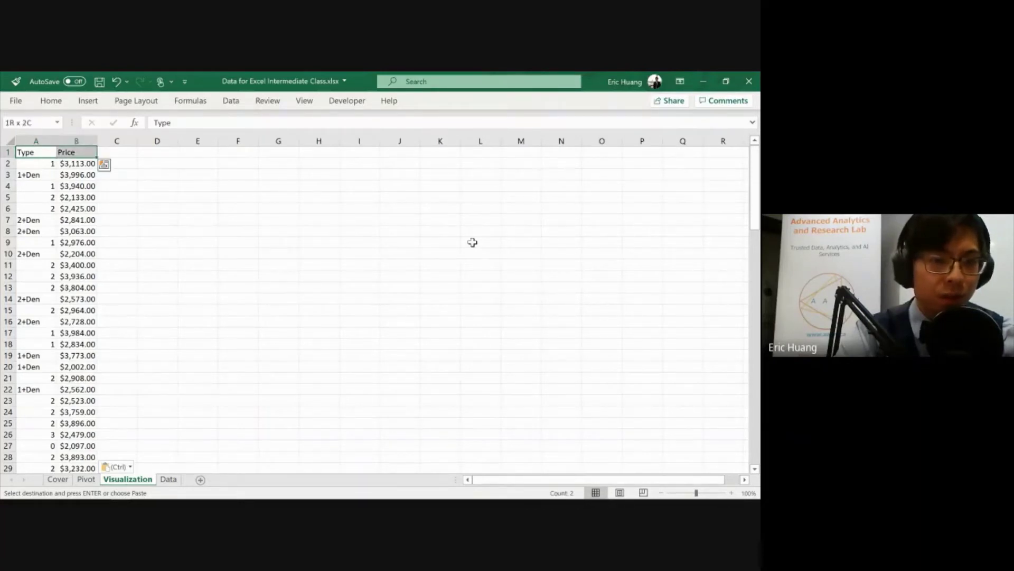
key("ctrl+shift+Down")
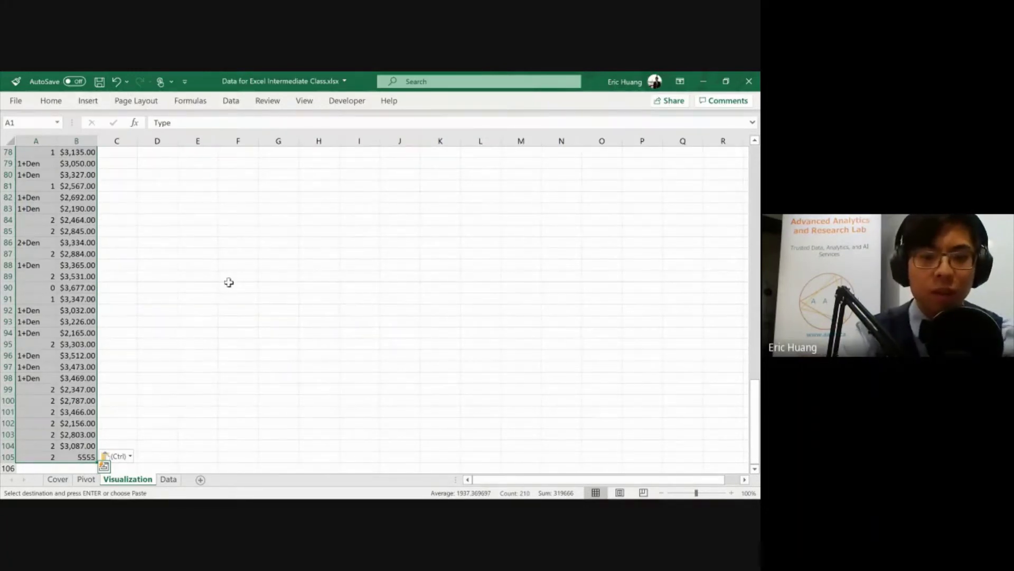
key("alt")
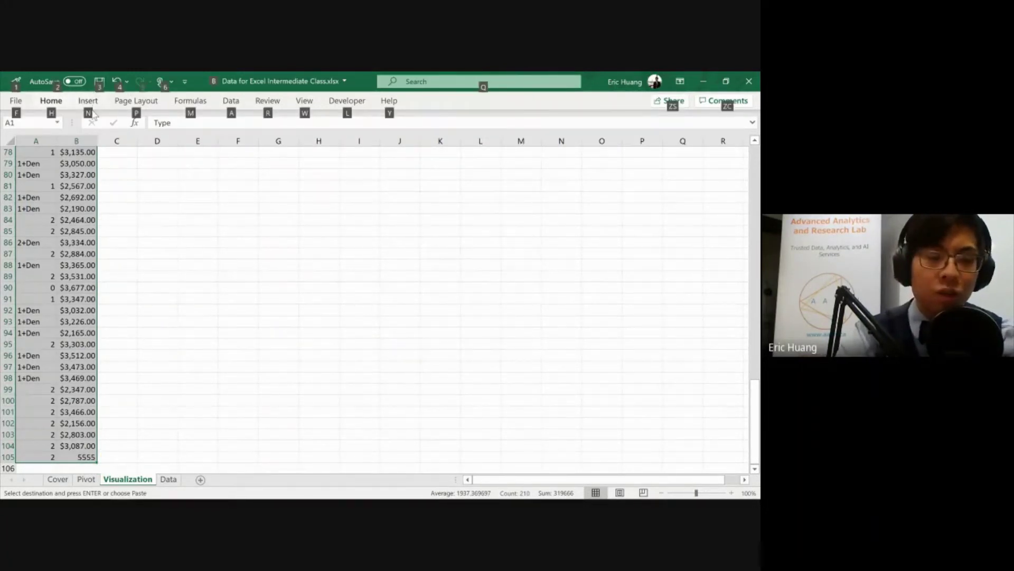
key("n")
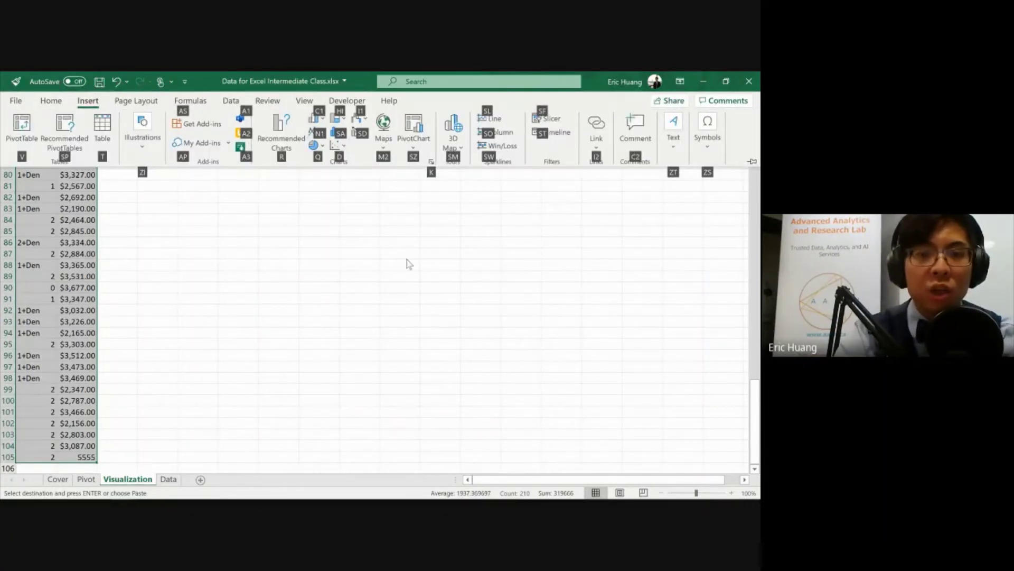
key("c")
key("1")
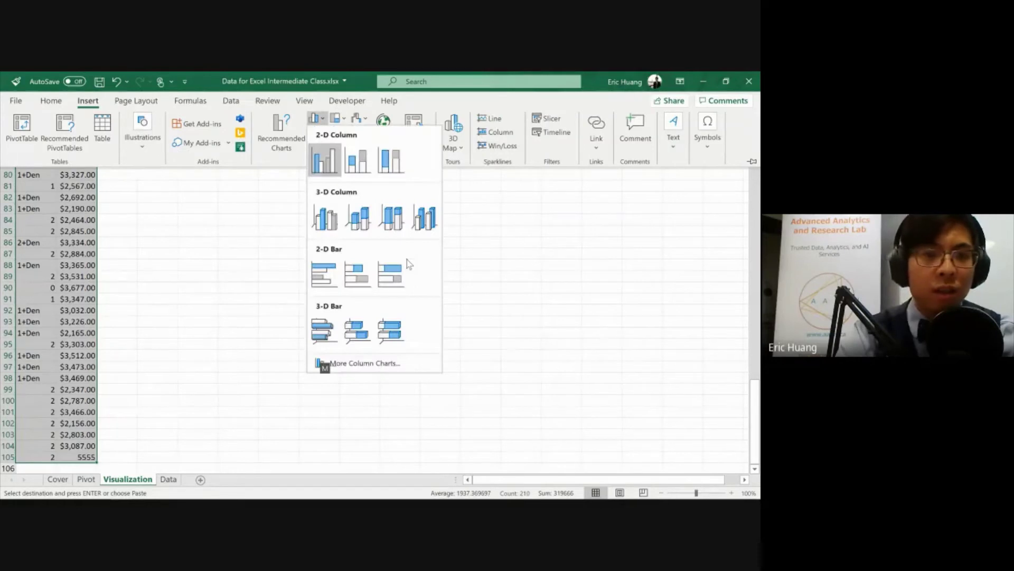
key("Return")
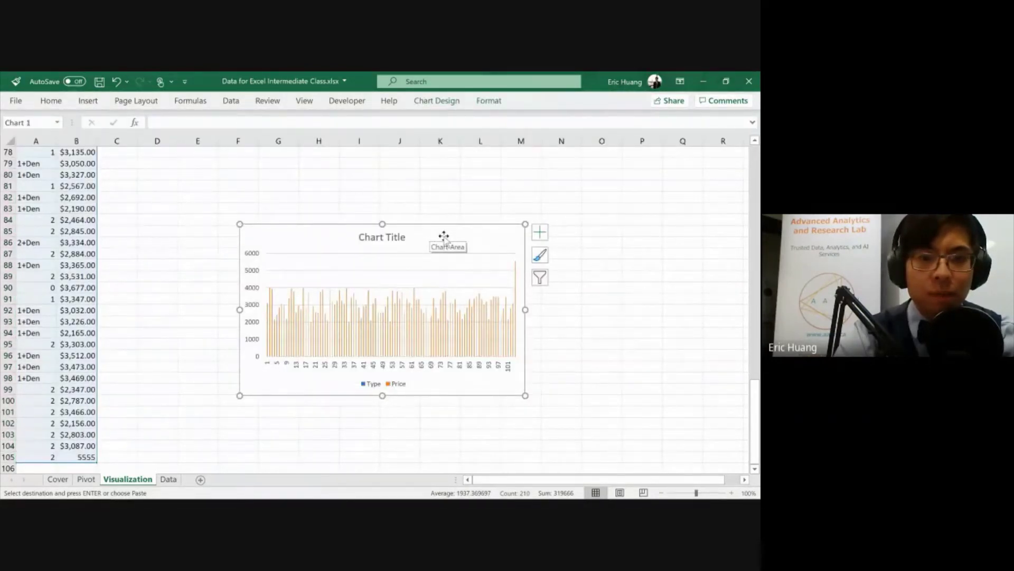
left_click_drag(444, 236, 386, 195)
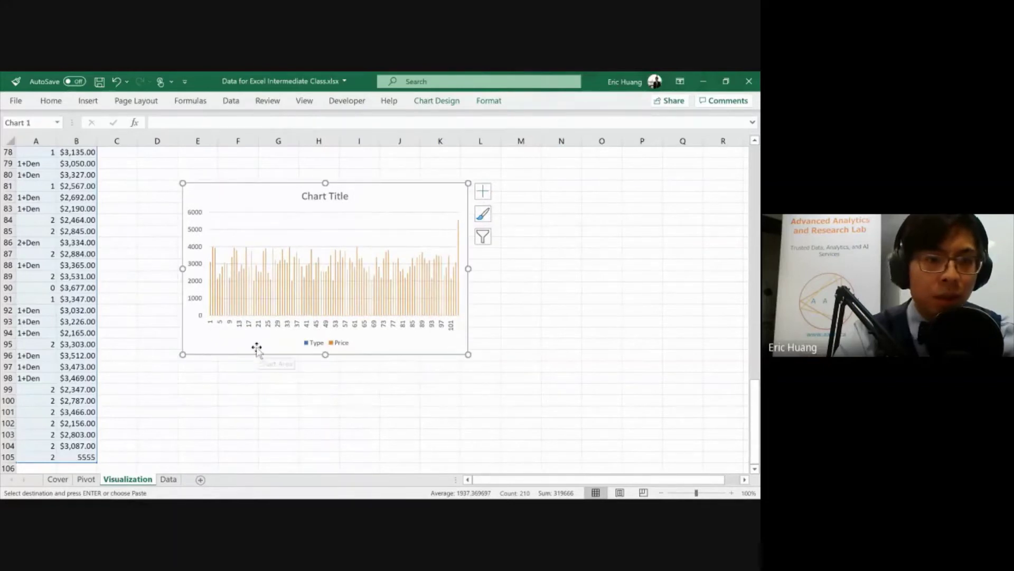
left_click(85, 297)
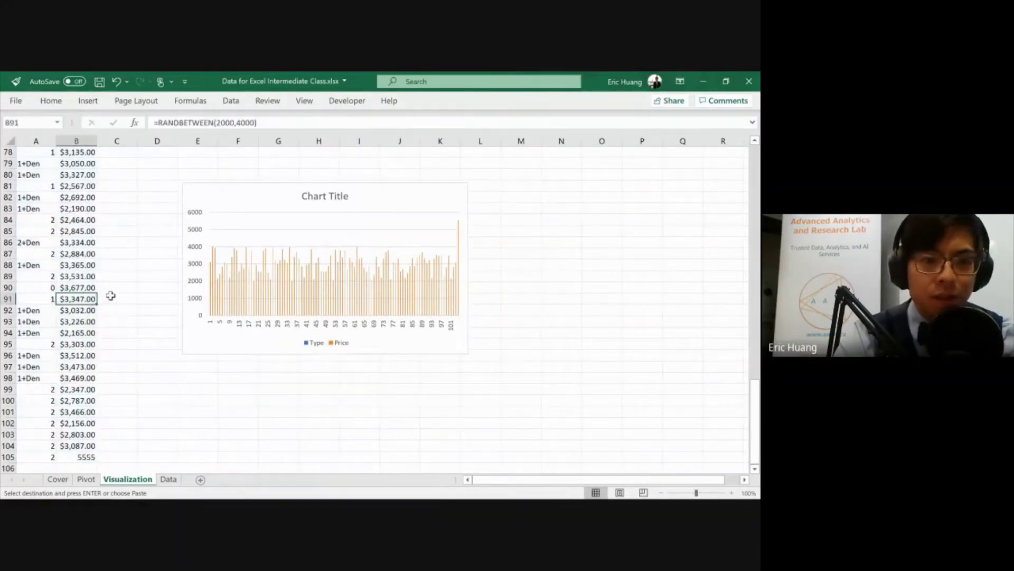
left_click(246, 353)
key("Delete")
scroll(246, 353, "up", 14)
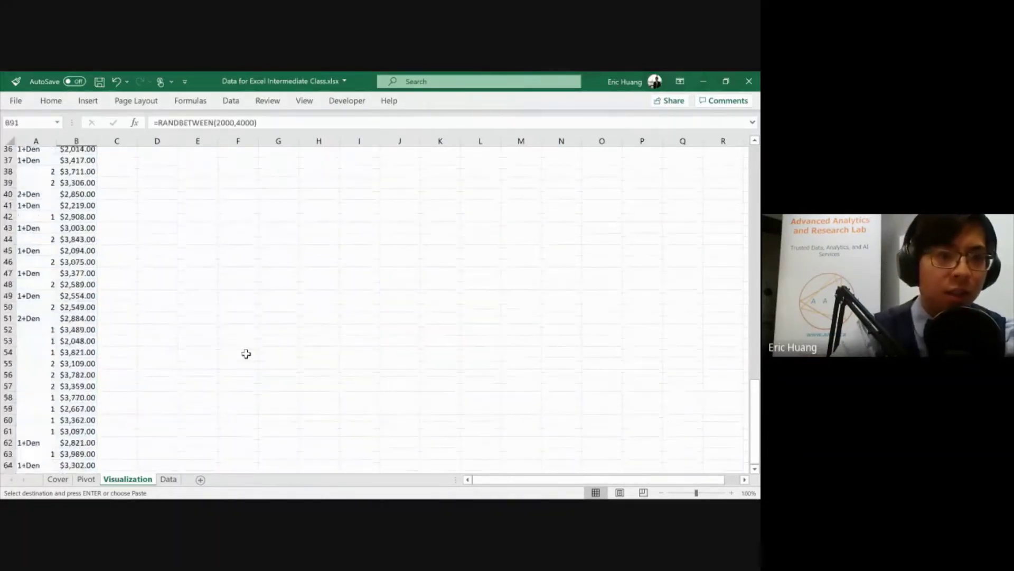
scroll(247, 353, "up", 12)
Select A1:B105 and insert a clustered column chart, then undo it
left_click(32, 163)
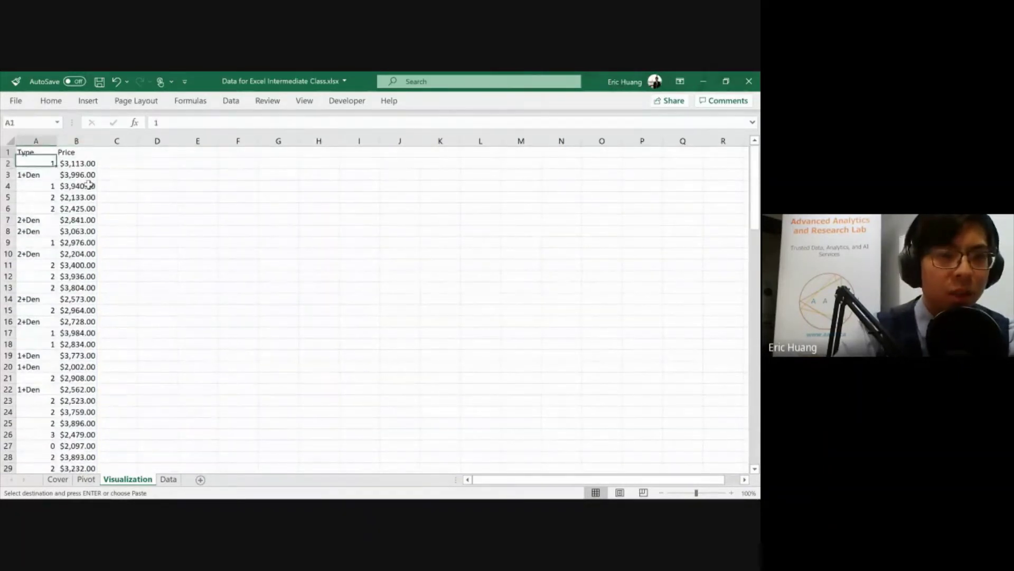
left_click(31, 152)
key("ctrl+shift+Right")
key("ctrl+shift+Down")
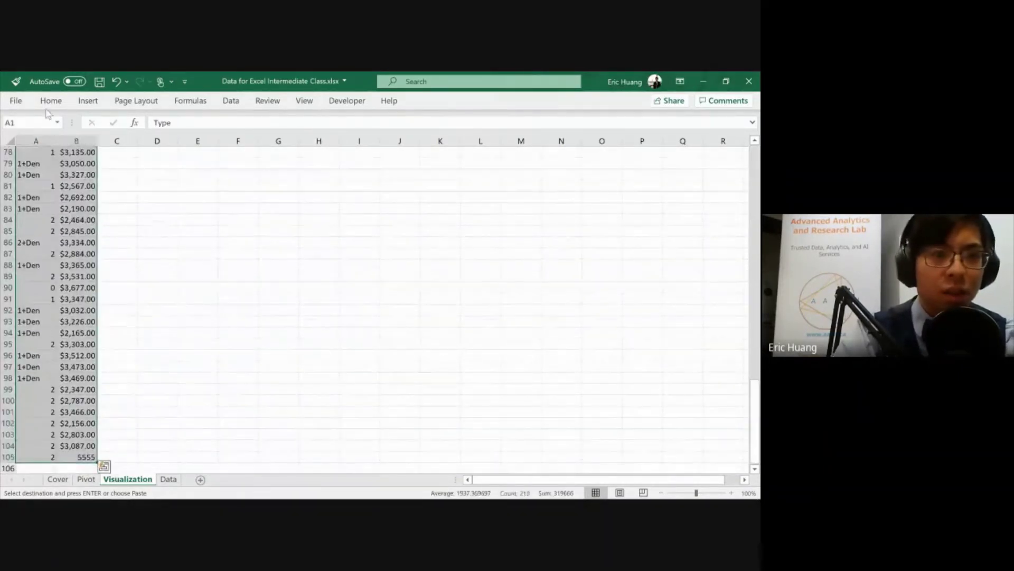
left_click(87, 101)
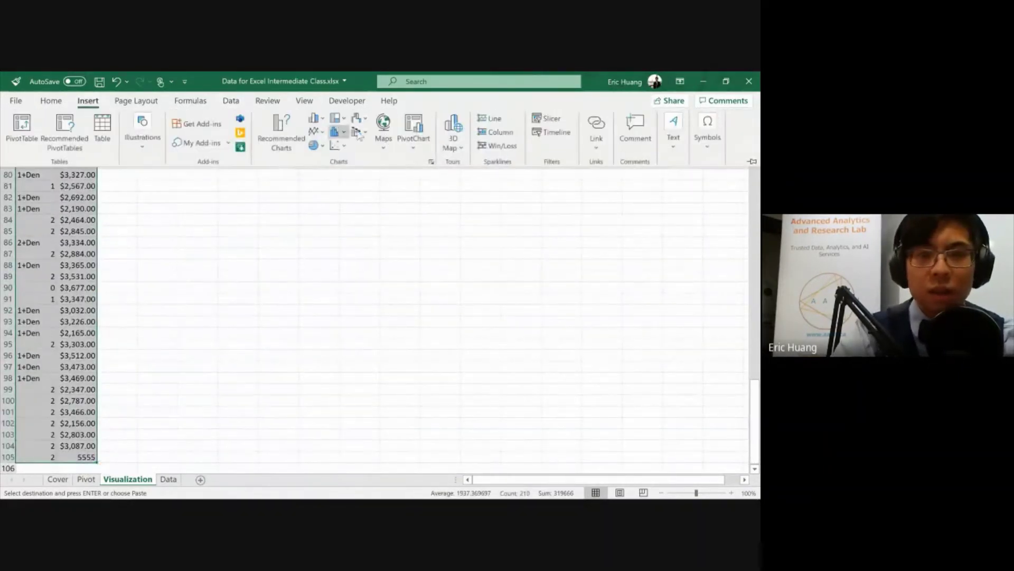
left_click(321, 119)
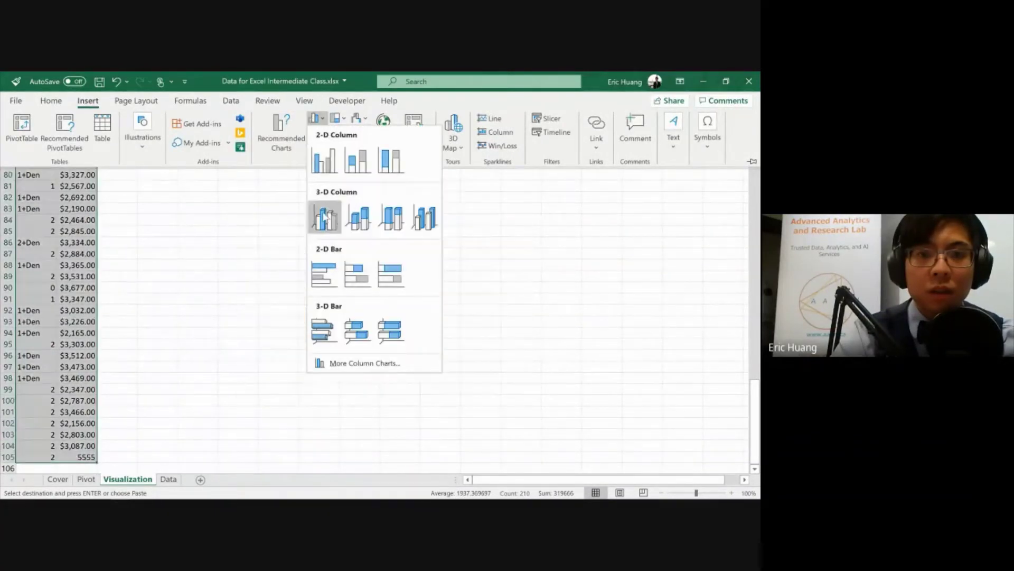
left_click(357, 165)
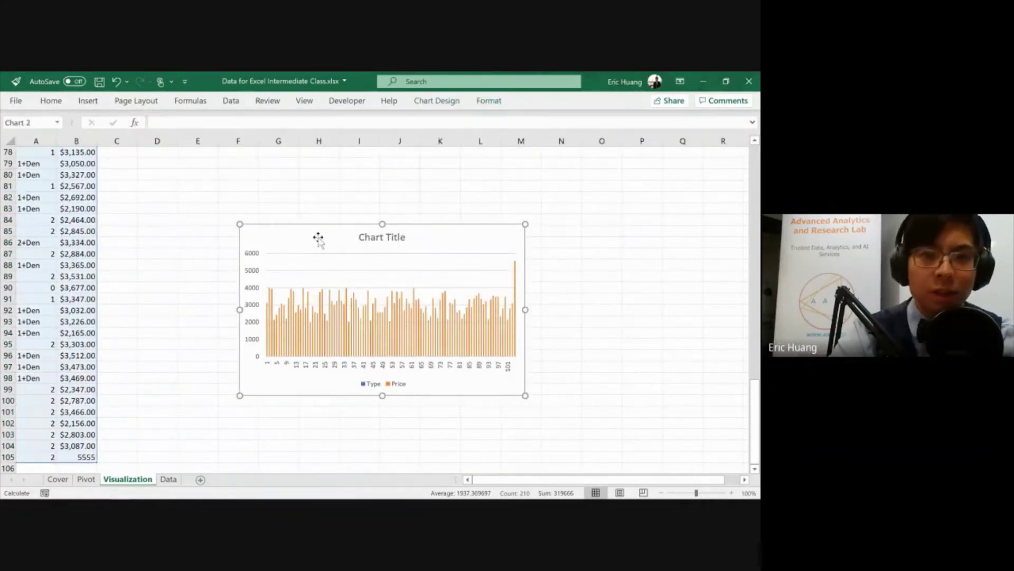
key("ctrl+z")
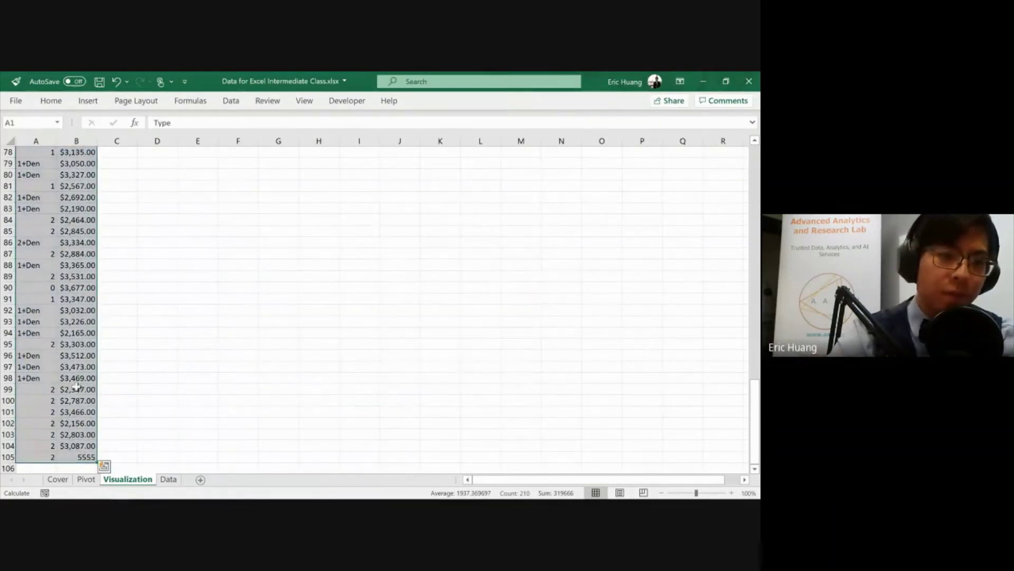
Reselect A1:B105 and insert the 2-D clustered column chart again
left_click(79, 394)
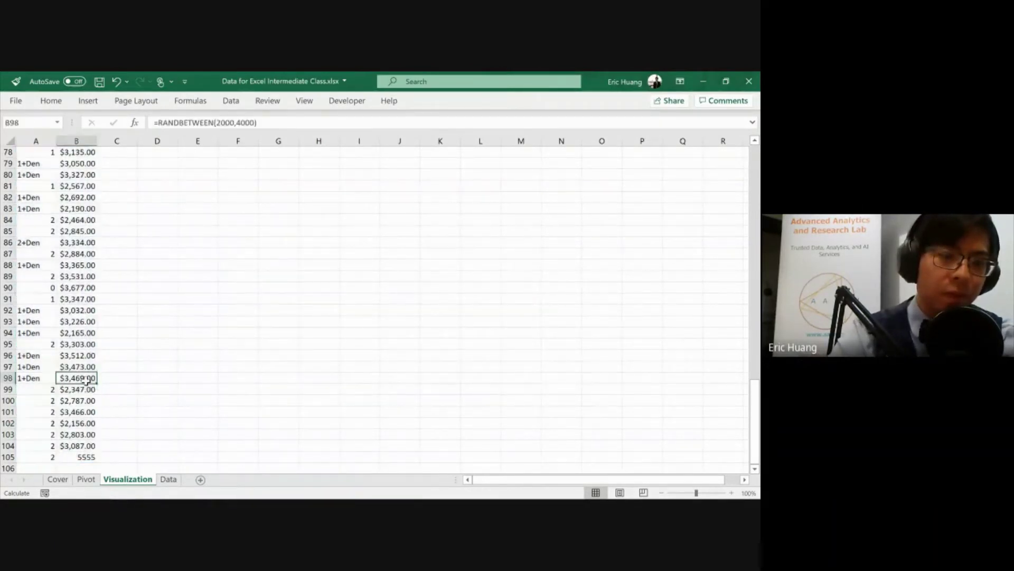
key("ctrl+Home")
key("Down")
key("Up")
key("ctrl+shift+Right")
key("ctrl+shift+Down")
left_click(88, 100)
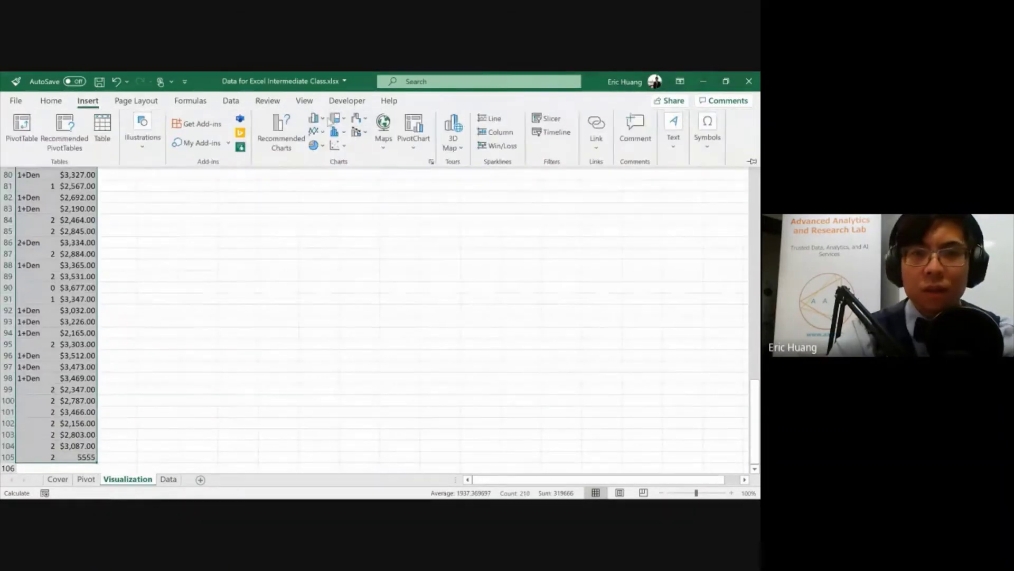
left_click(316, 117)
left_click(325, 161)
Open the chart's data source, exclude the Type series, then cancel the change
right_click(468, 242)
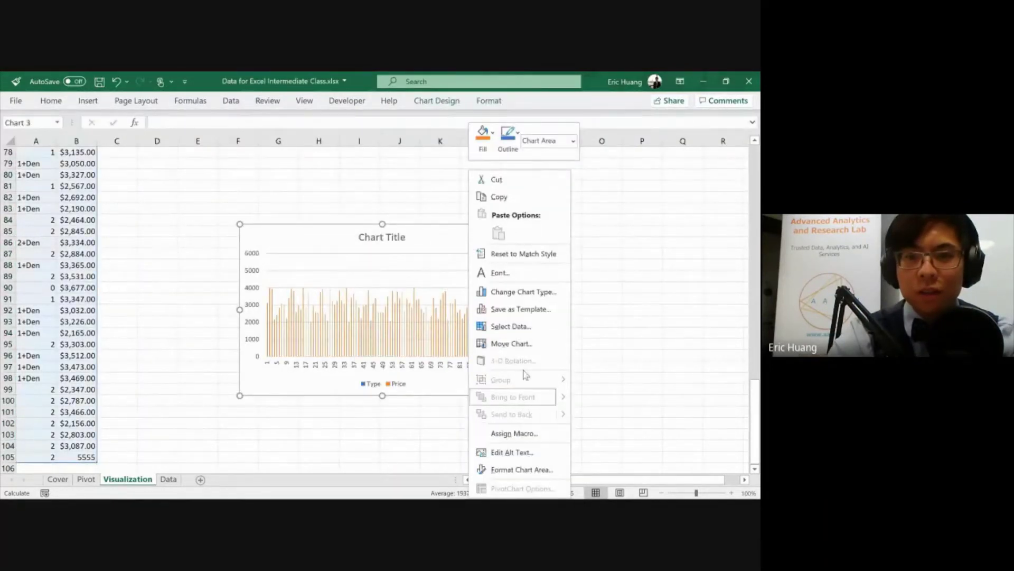
left_click(520, 327)
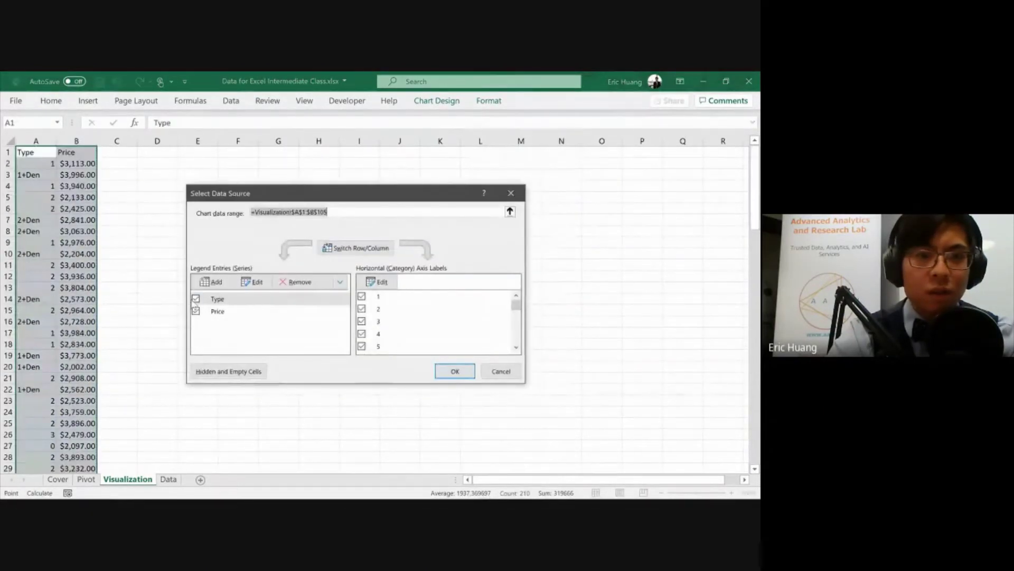
left_click(196, 299)
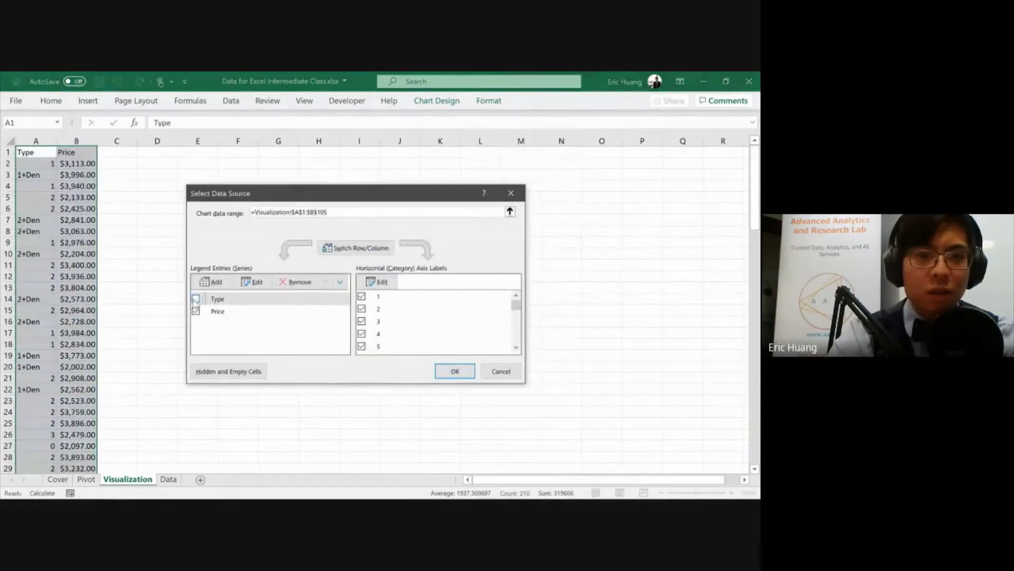
left_click(501, 371)
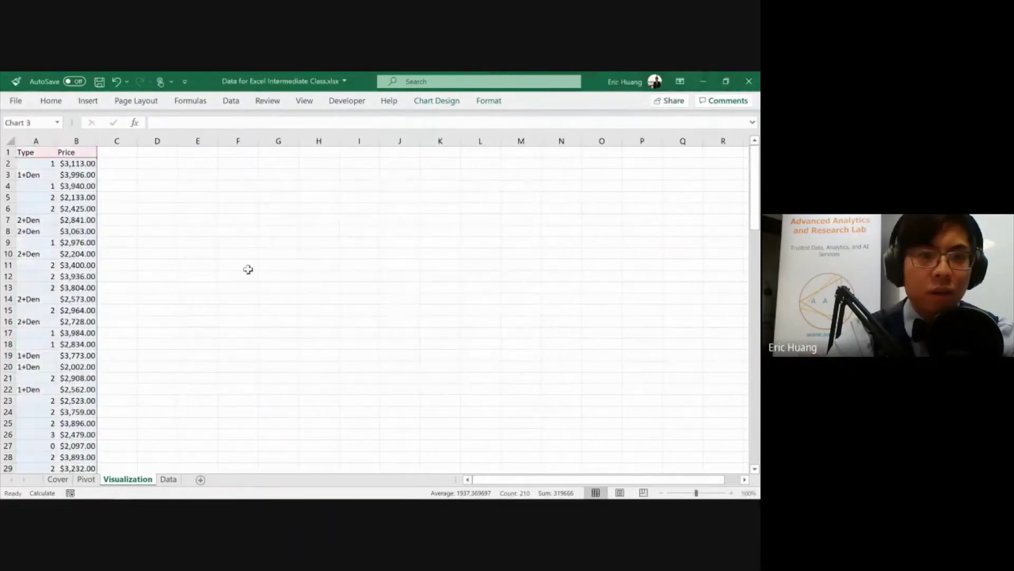
Insert a trial clustered column chart of the Type and Price data, then delete it
left_click(54, 163)
key("ctrl+shift+End")
key("alt+n")
key("c")
key("1")
key("Return")
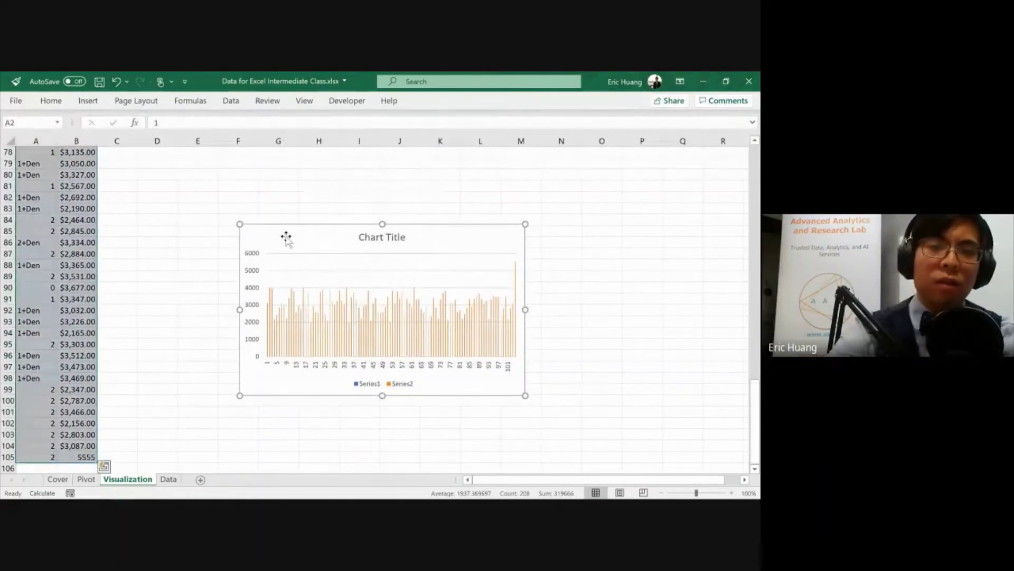
key("Delete")
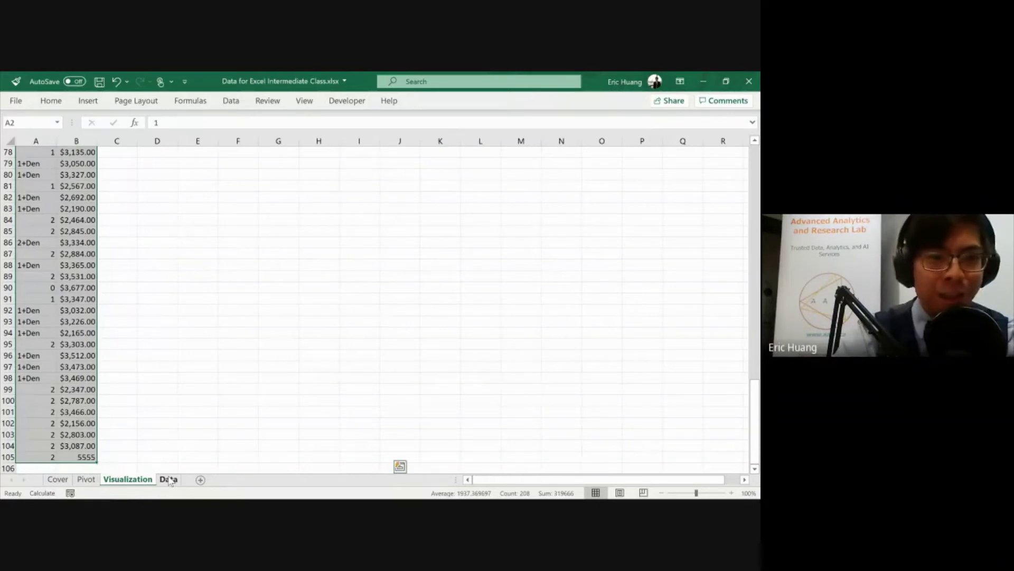
On the Data sheet, select the entire data table from A1 down to row 105
left_click(169, 480)
scroll(349, 229, "up", 15)
scroll(350, 229, "up", 9)
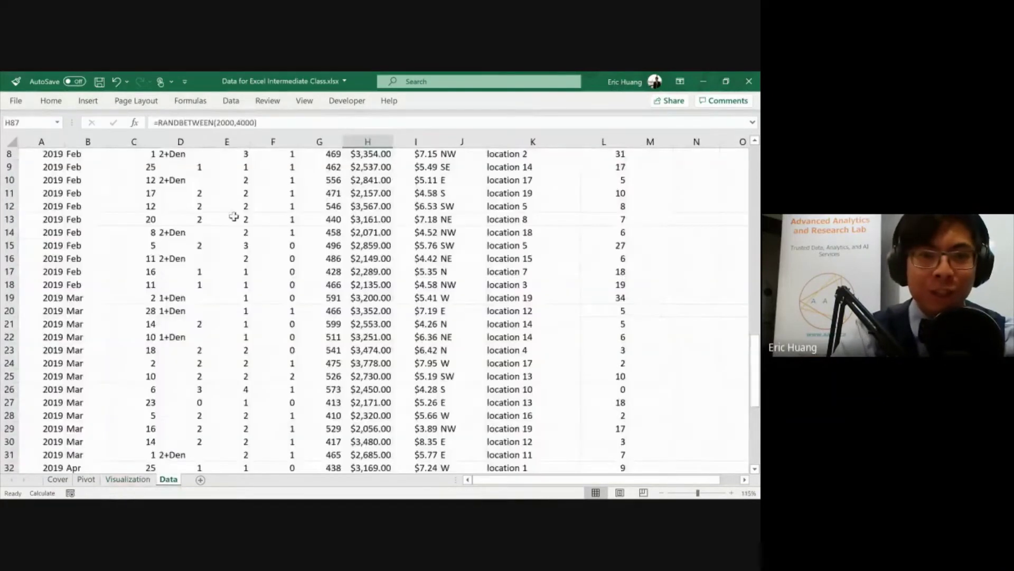
left_click(210, 208)
key("ctrl+Home")
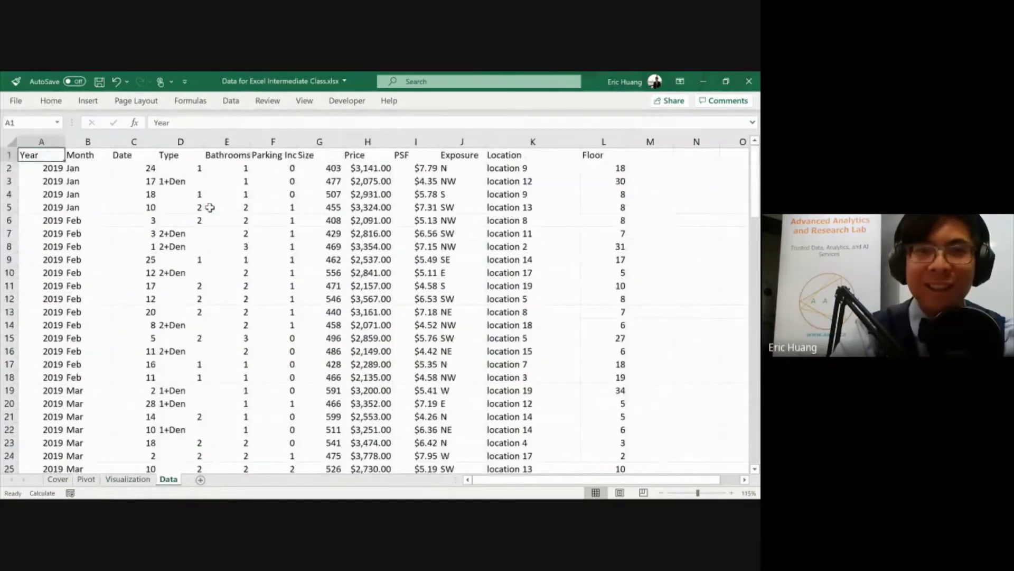
key("ctrl+shift+End")
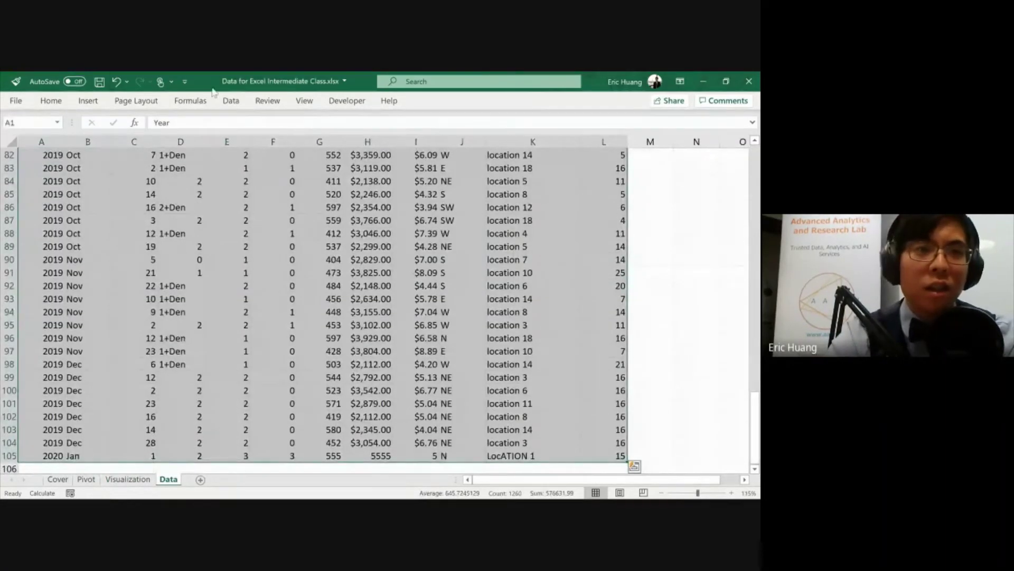
Create a PivotChart on new Sheet7 with Type as categories and Sum of Price, then return to Data
left_click(232, 100)
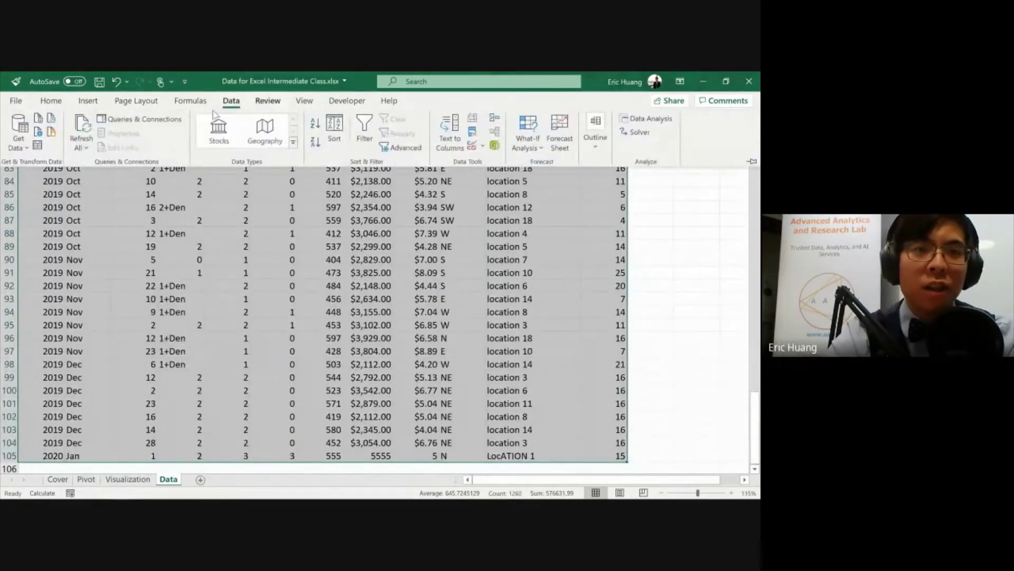
left_click(90, 101)
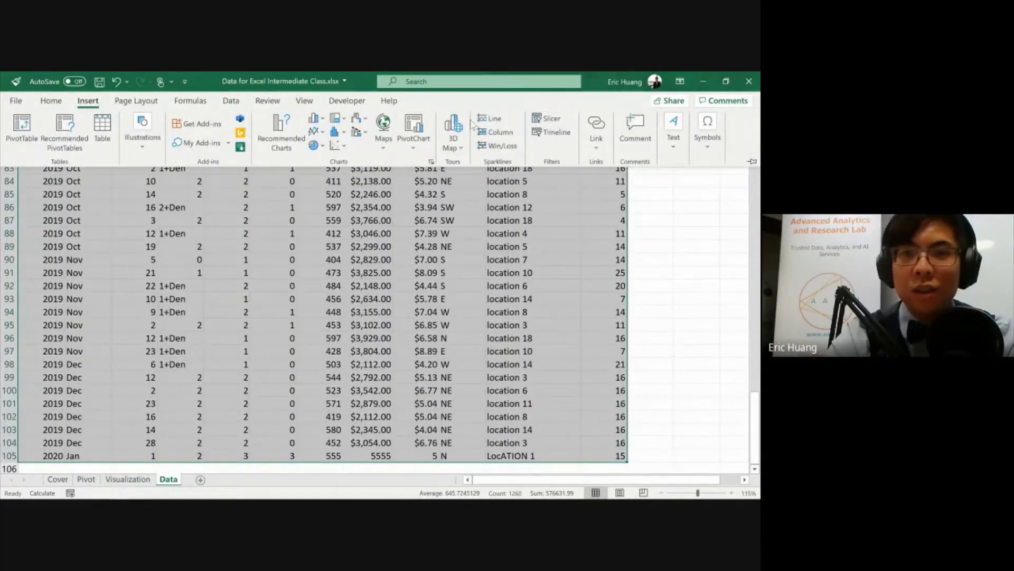
left_click(422, 128)
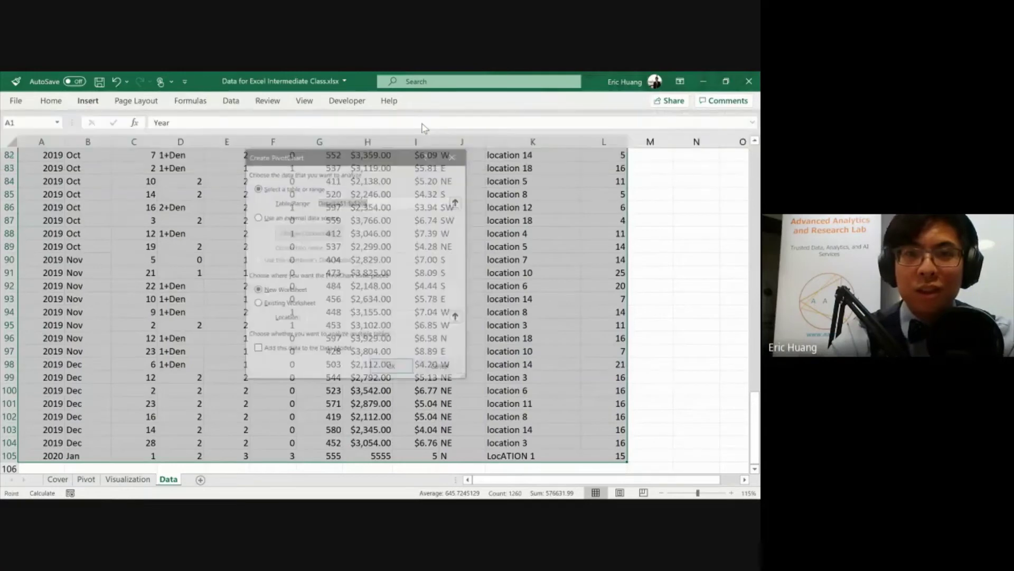
left_click(379, 369)
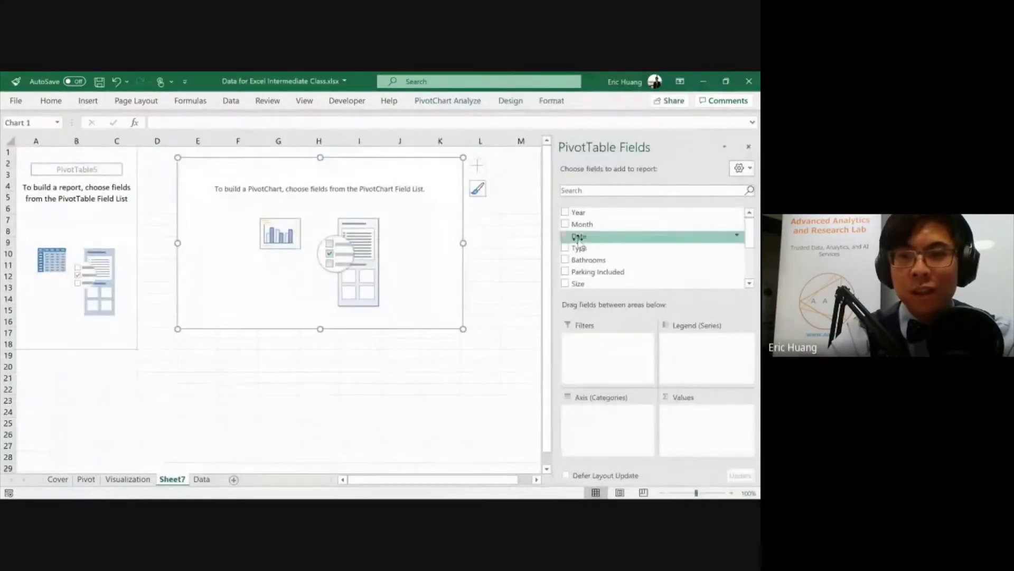
left_click(643, 248)
scroll(641, 256, "down", 3)
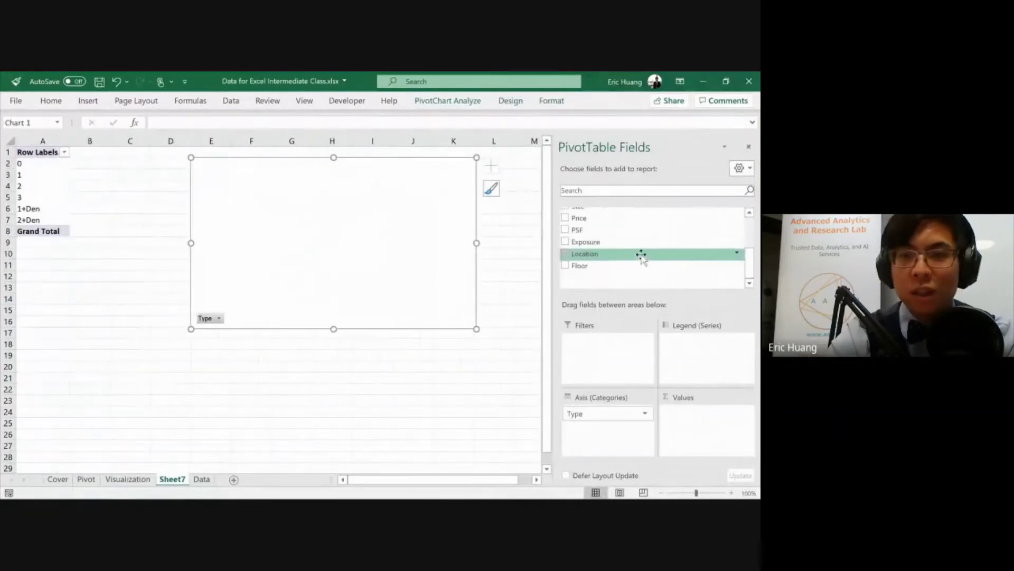
left_click(566, 220)
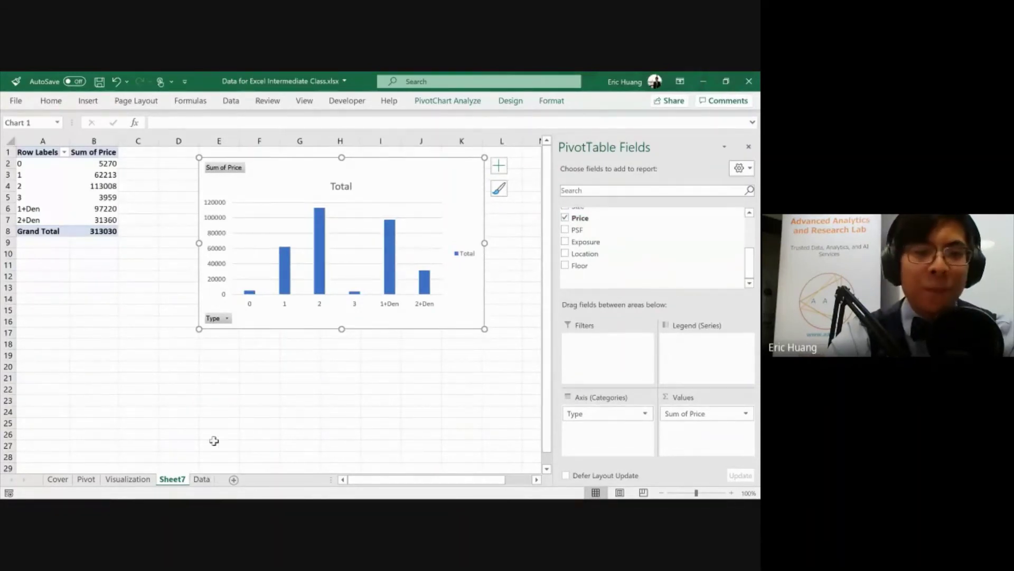
left_click(204, 481)
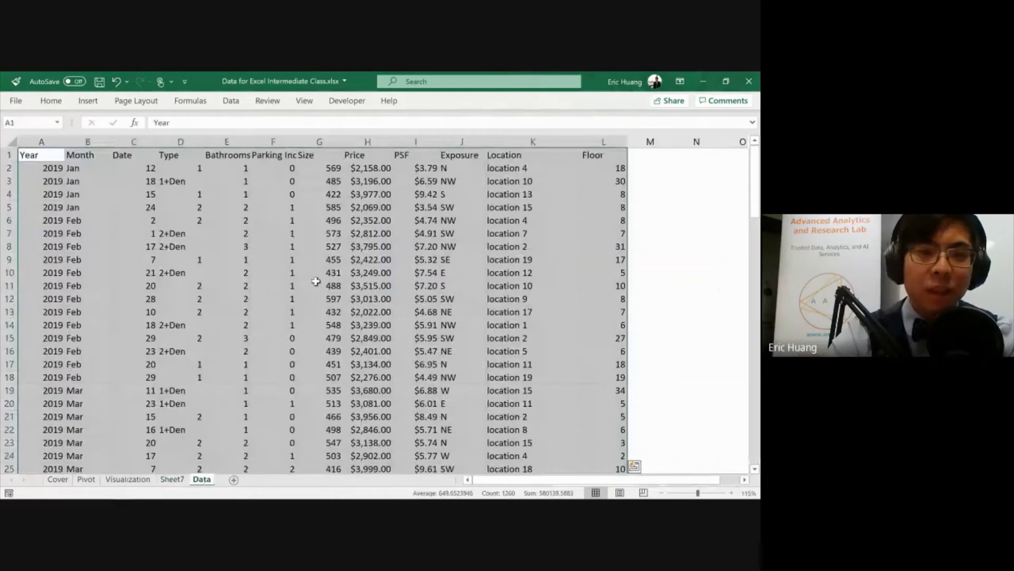
Check the Size formula in G11 and select the Sheet7 pivot totals A1:B8
left_click(315, 281)
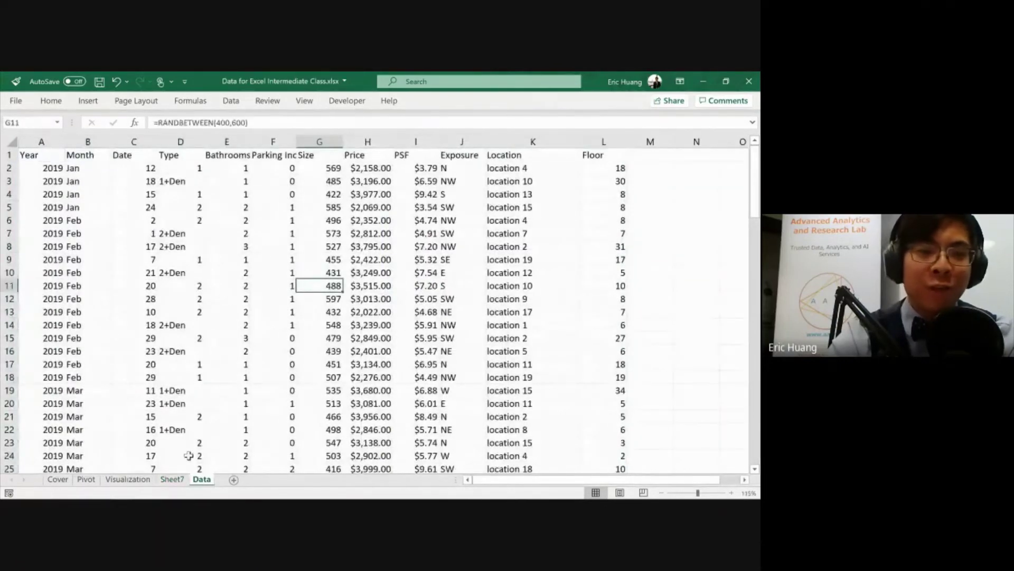
left_click(173, 478)
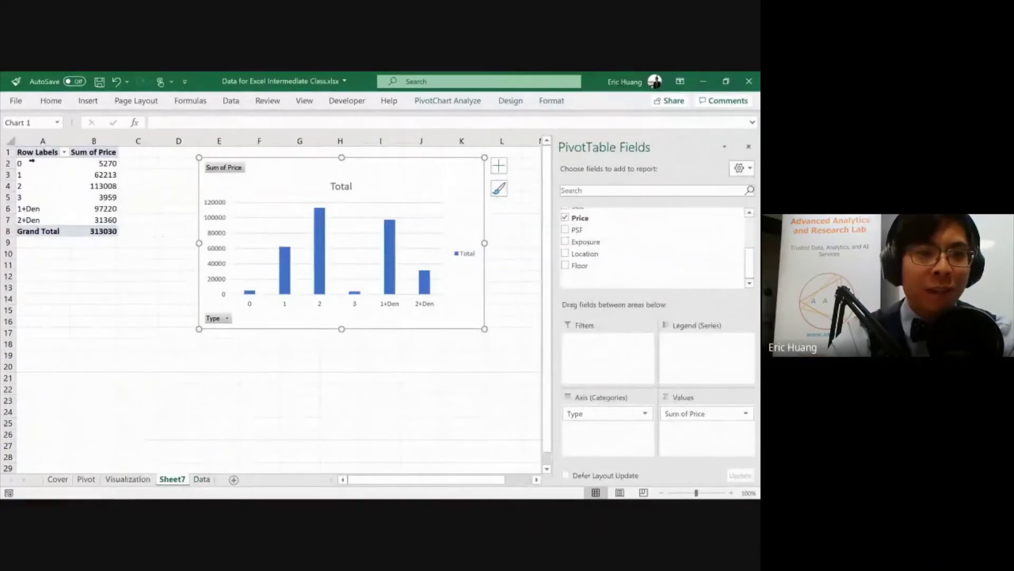
left_click_drag(29, 154, 106, 231)
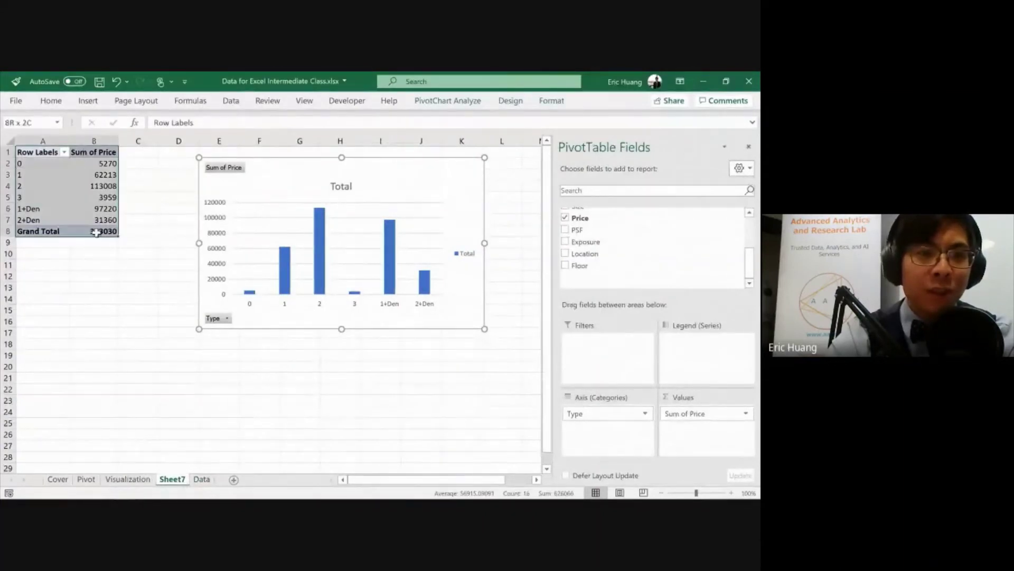
left_click(203, 478)
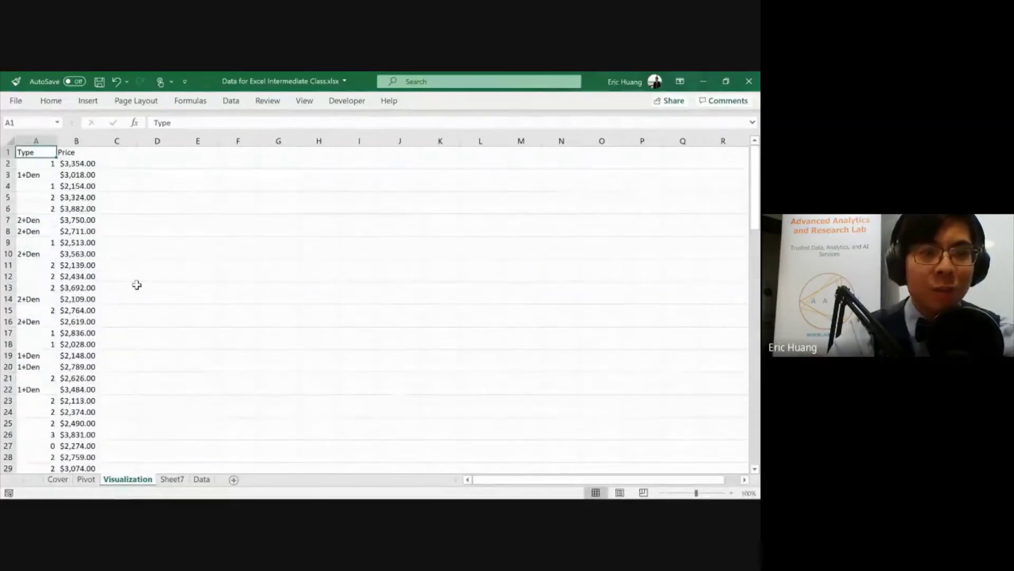
Create a PivotTable on a new sheet from the Type and Price columns, summing Price by Type
key("ctrl+shift+Right")
key("ctrl+shift+Down")
key("alt+n")
key("v")
key("Return")
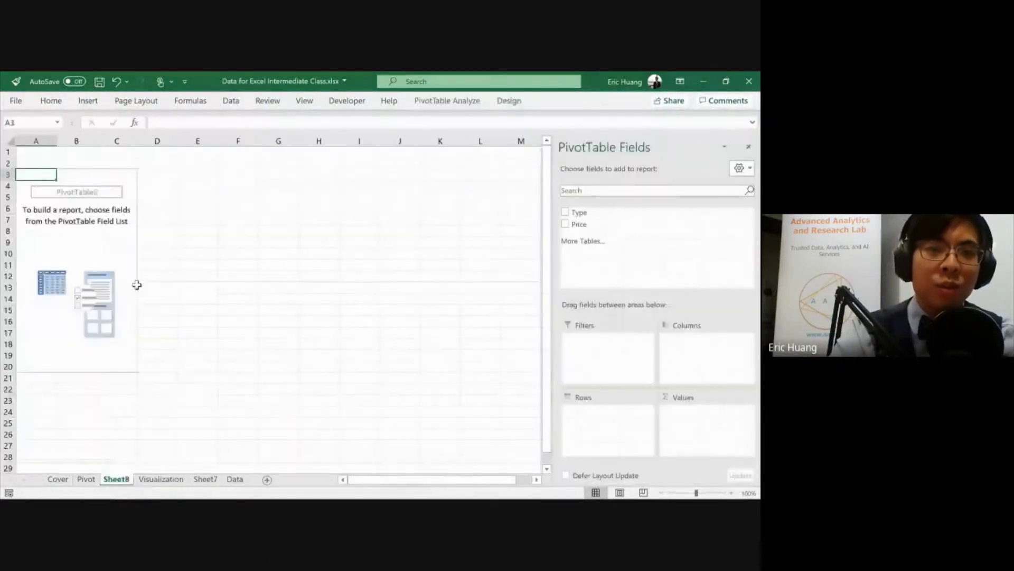
left_click(565, 213)
left_click(565, 224)
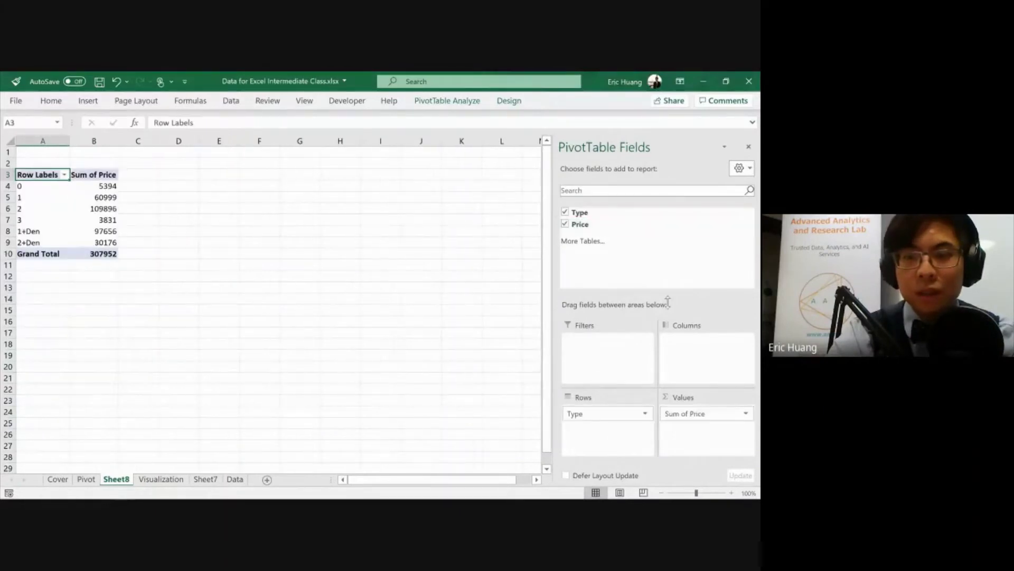
Insert a clustered column chart of the pivot table's Sum of Price totals
left_click_drag(40, 176, 102, 254)
left_click(88, 100)
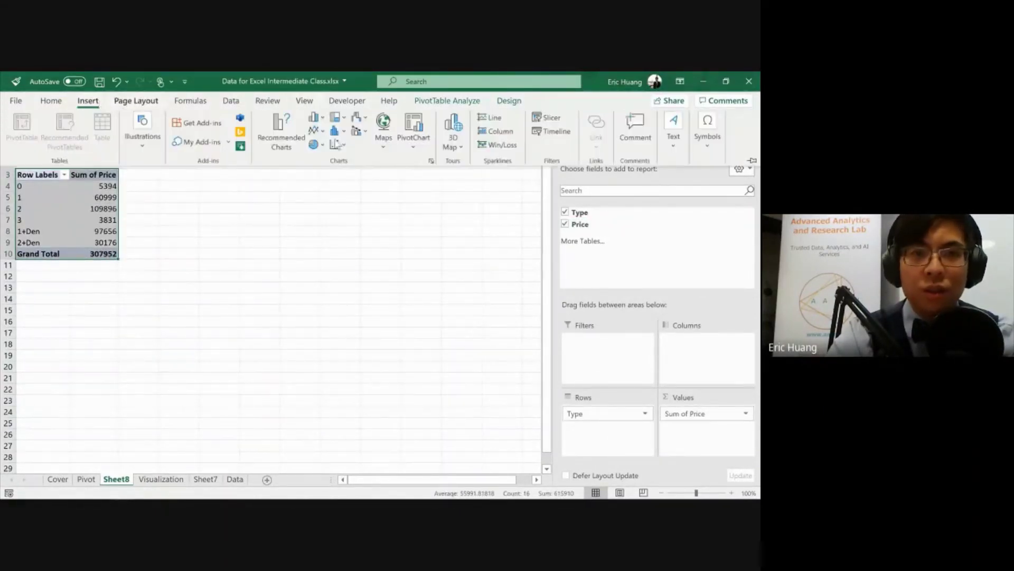
left_click(315, 118)
left_click(323, 160)
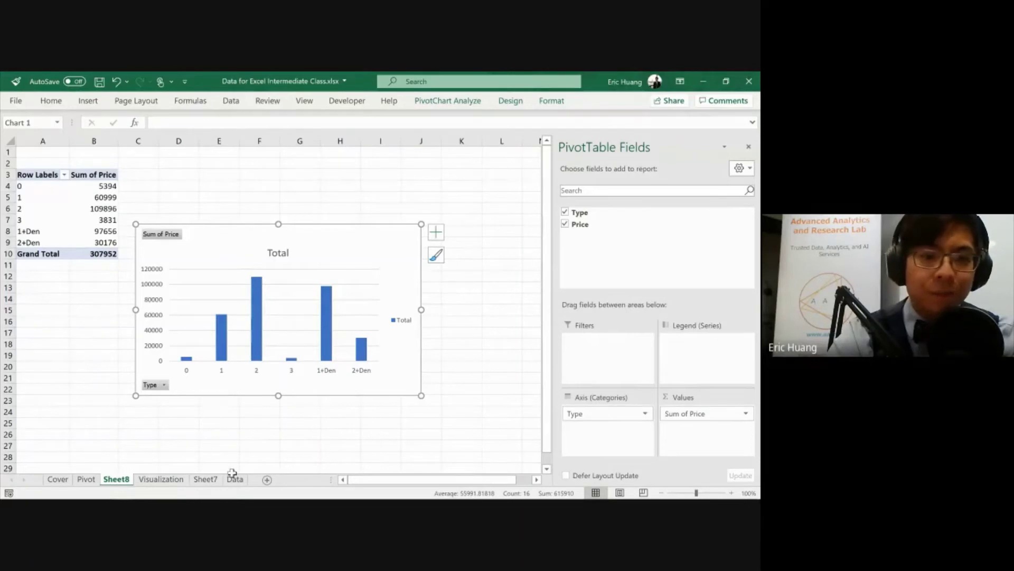
Format the Sum of Price totals as currency
left_click(100, 183)
key("ctrl+shift+Down")
key("ctrl+shift+3")
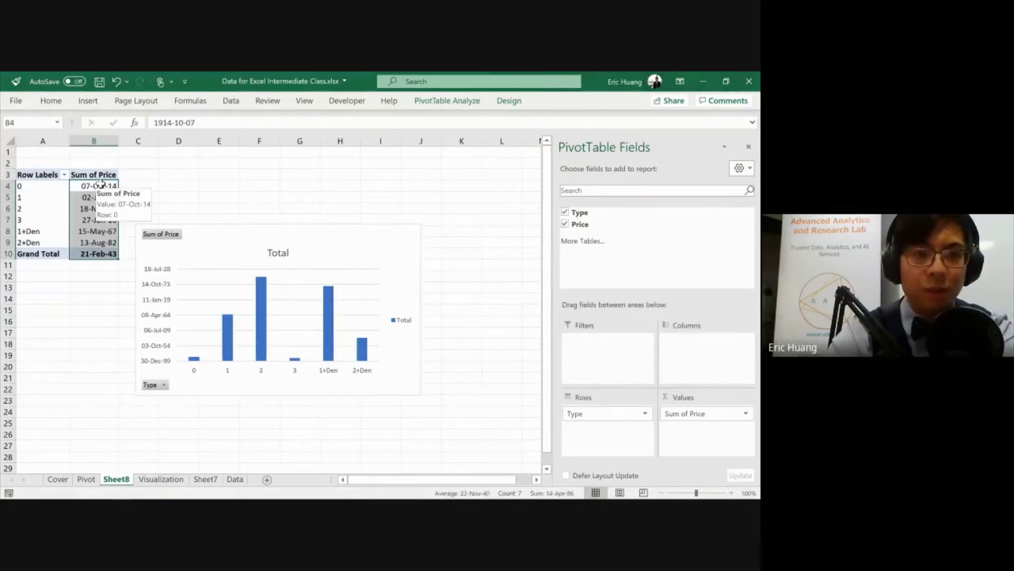
key("ctrl+shift+4")
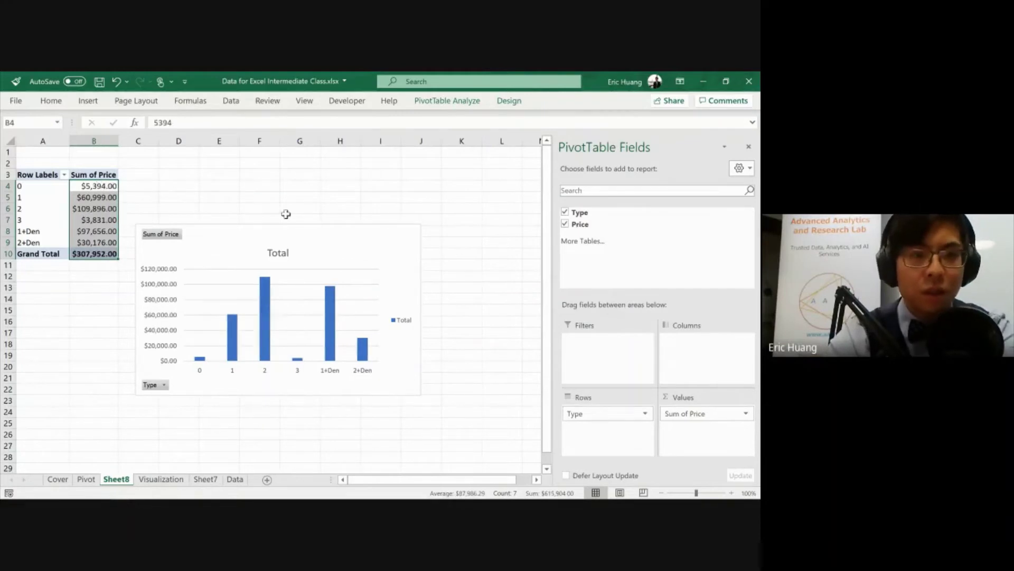
left_click(230, 229)
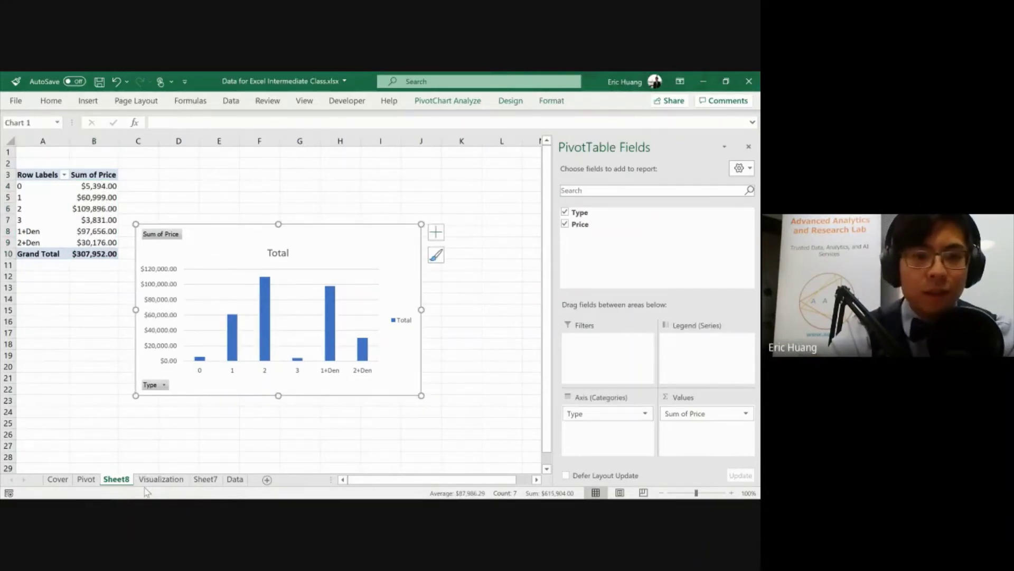
Leave Google Meet for the Excel workbook and show the Visualization sheet
left_click(162, 480)
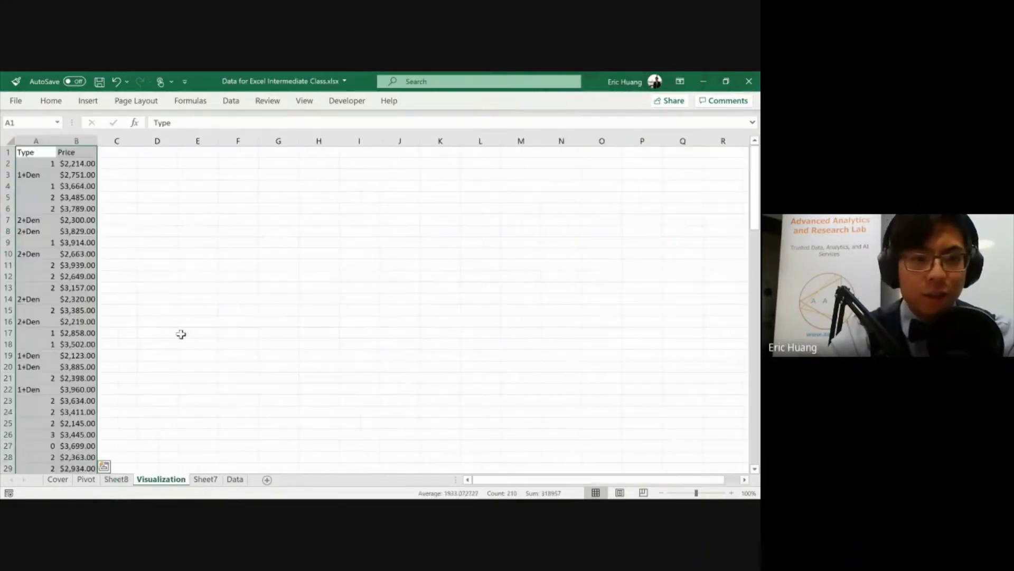
left_click(205, 480)
left_click(235, 479)
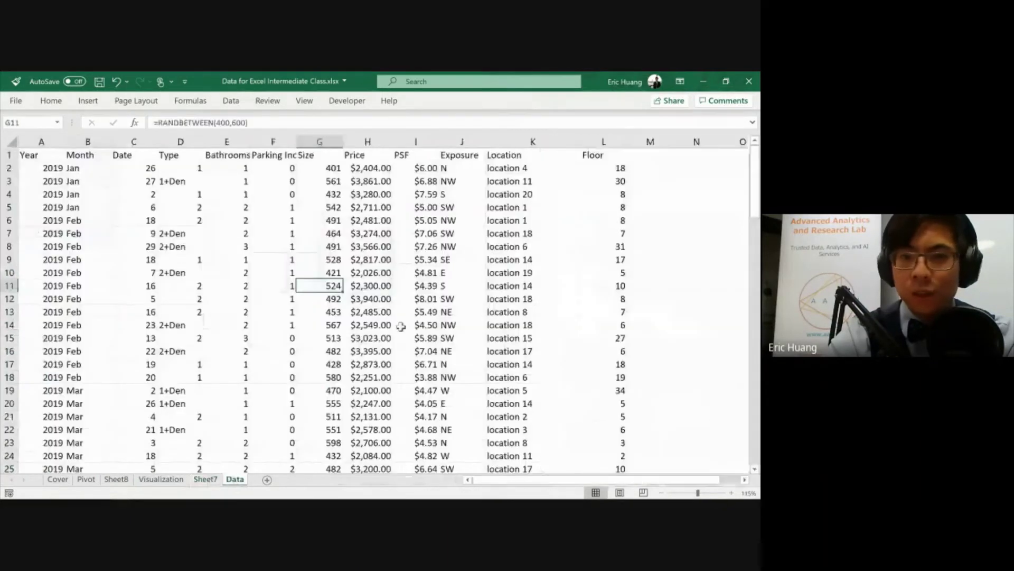
key("alt+Tab")
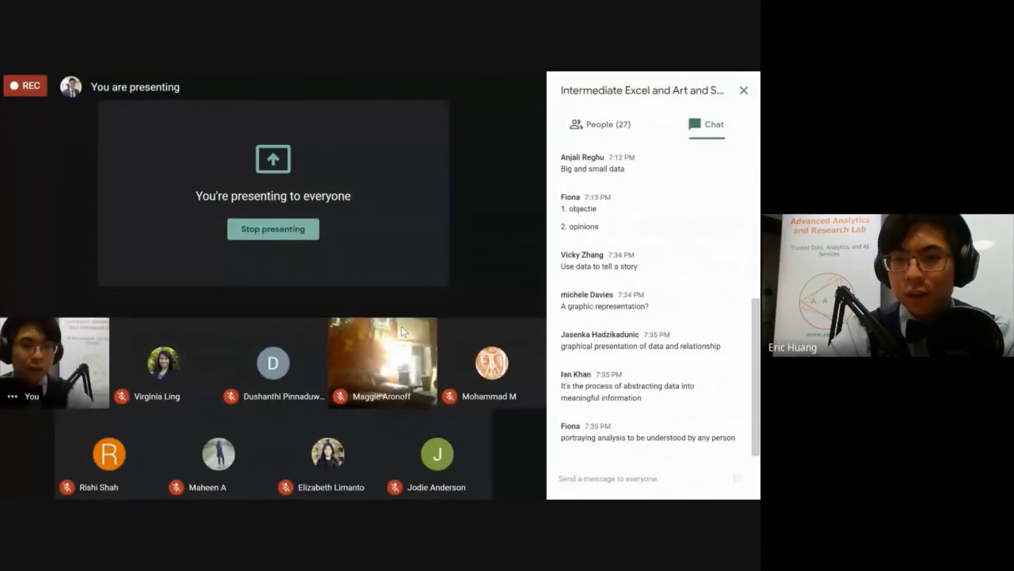
key("alt+Tab")
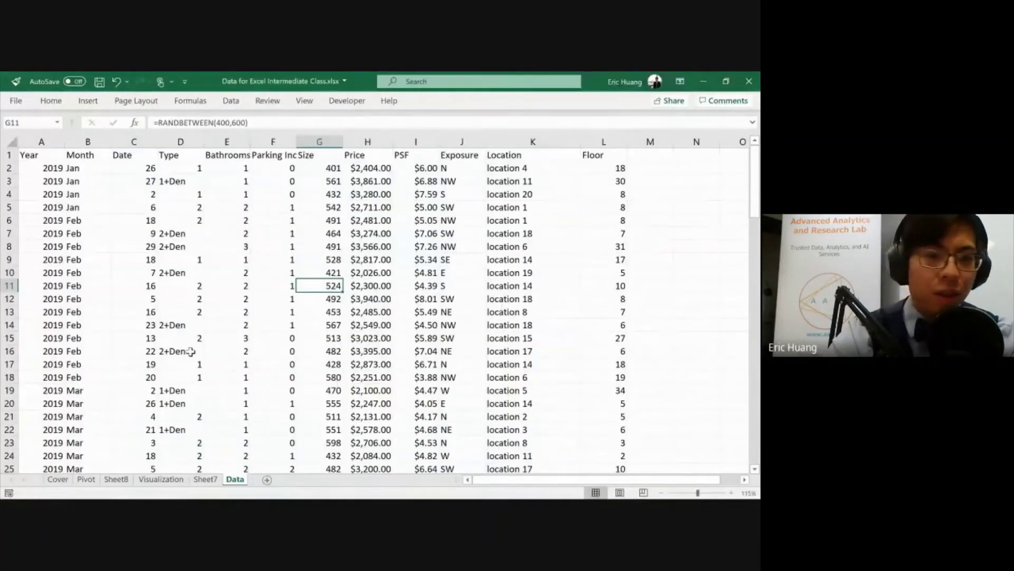
left_click(150, 482)
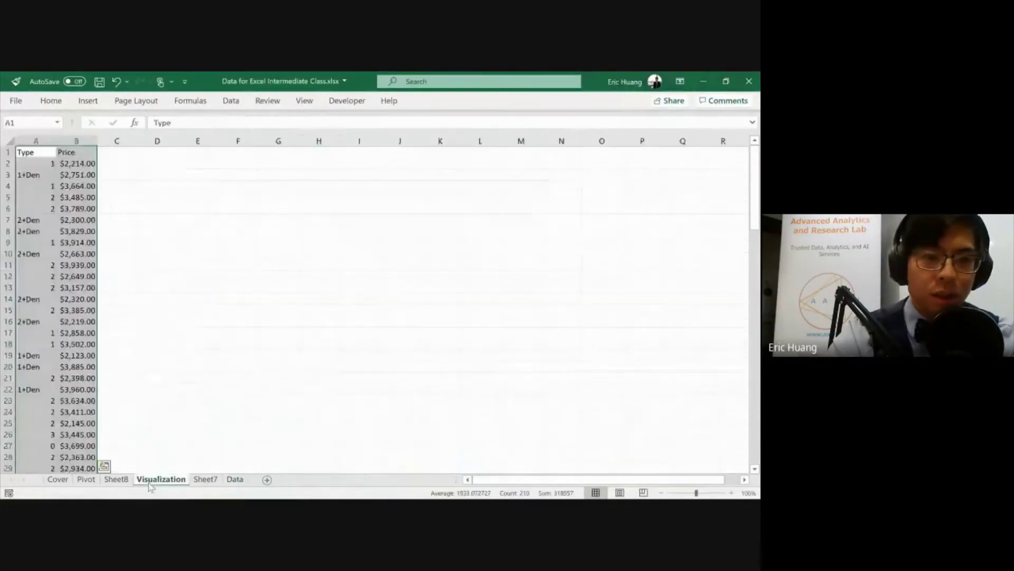
Filter the Sheet7 pivot chart's Type field to show only types 1 and 2
left_click(205, 479)
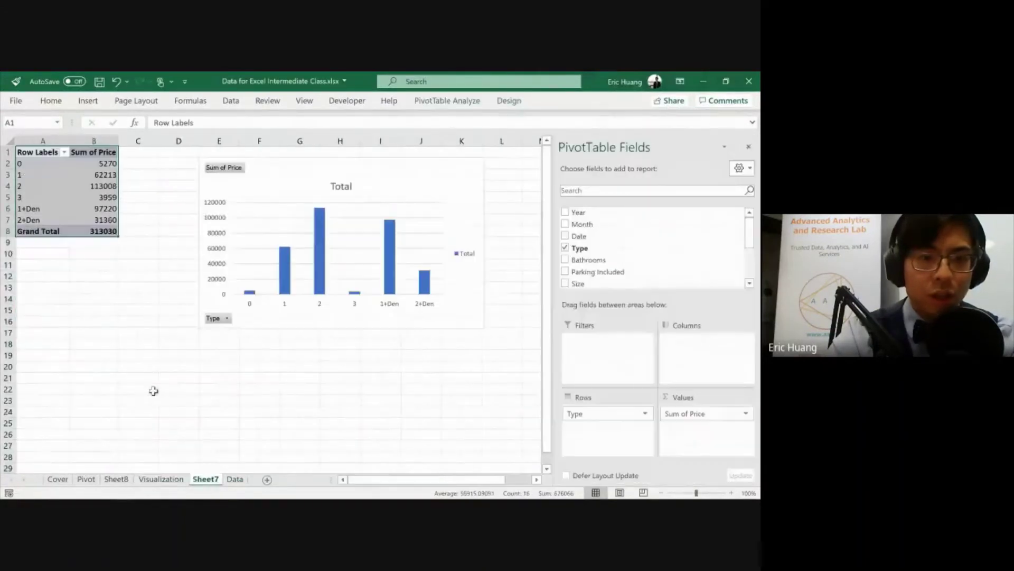
left_click(405, 189)
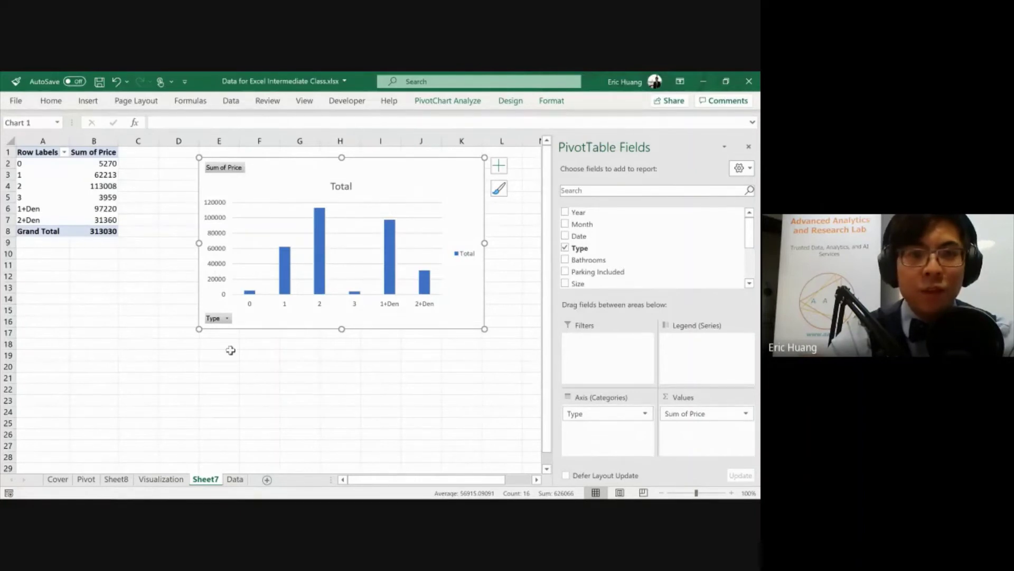
left_click(221, 320)
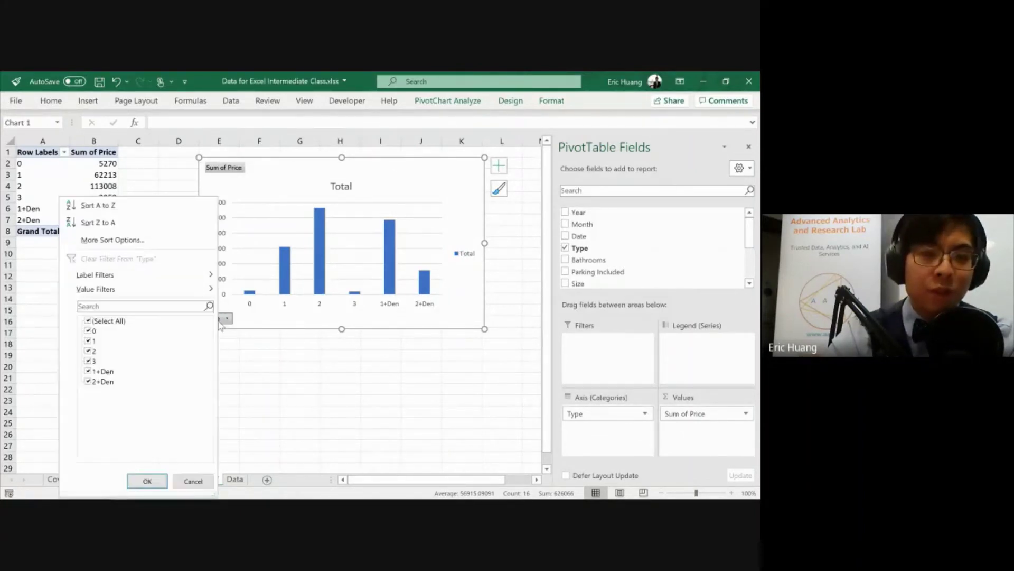
left_click(87, 321)
left_click(88, 342)
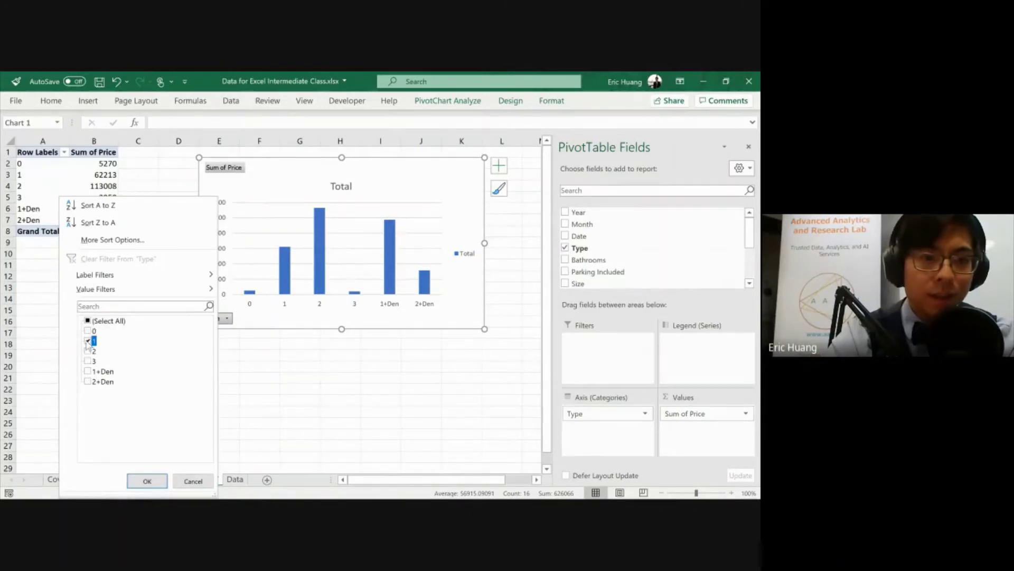
left_click(146, 481)
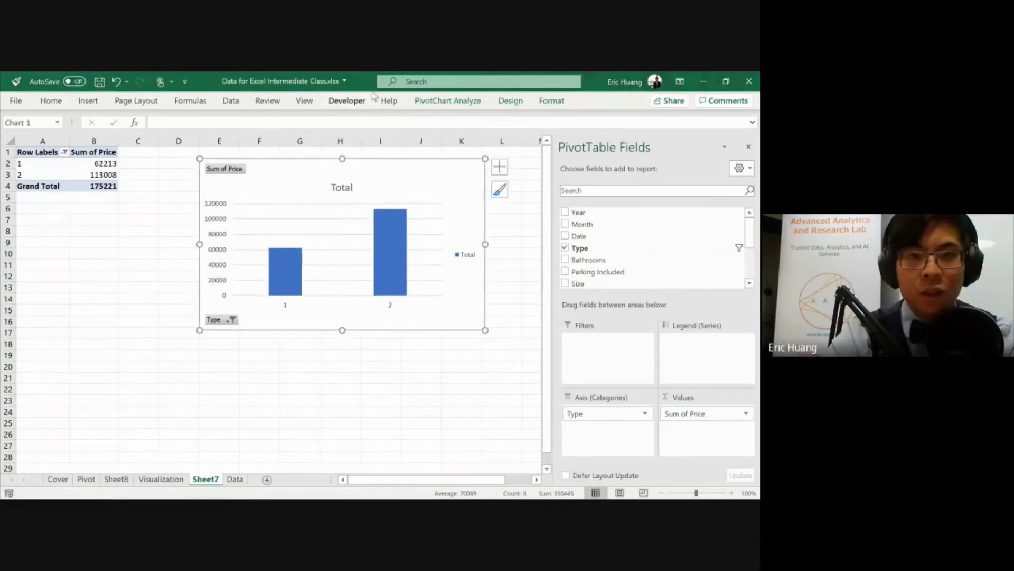
Insert a Bathrooms slicer for the pivot chart and place it beside the pivot table
left_click(447, 101)
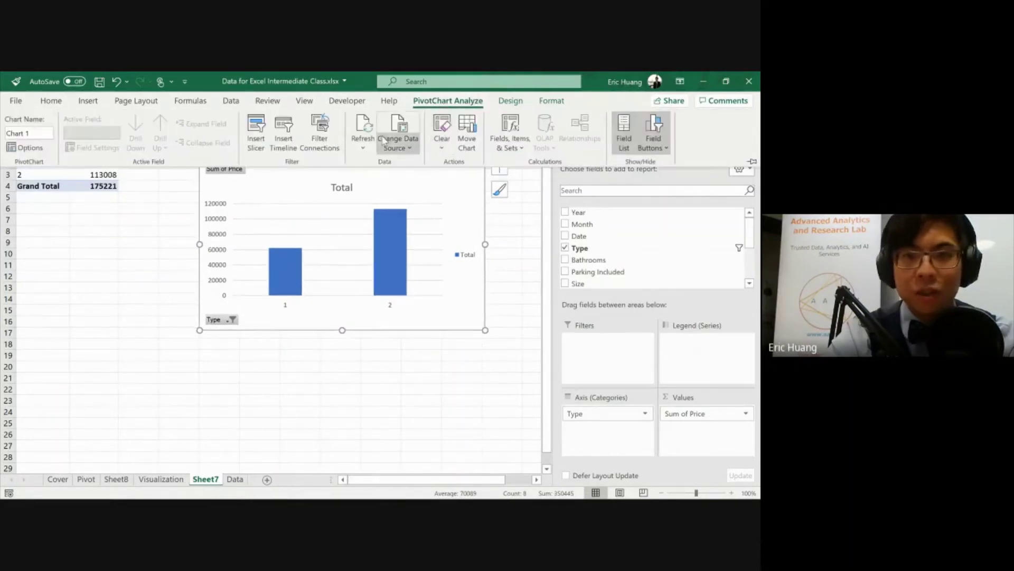
left_click(260, 135)
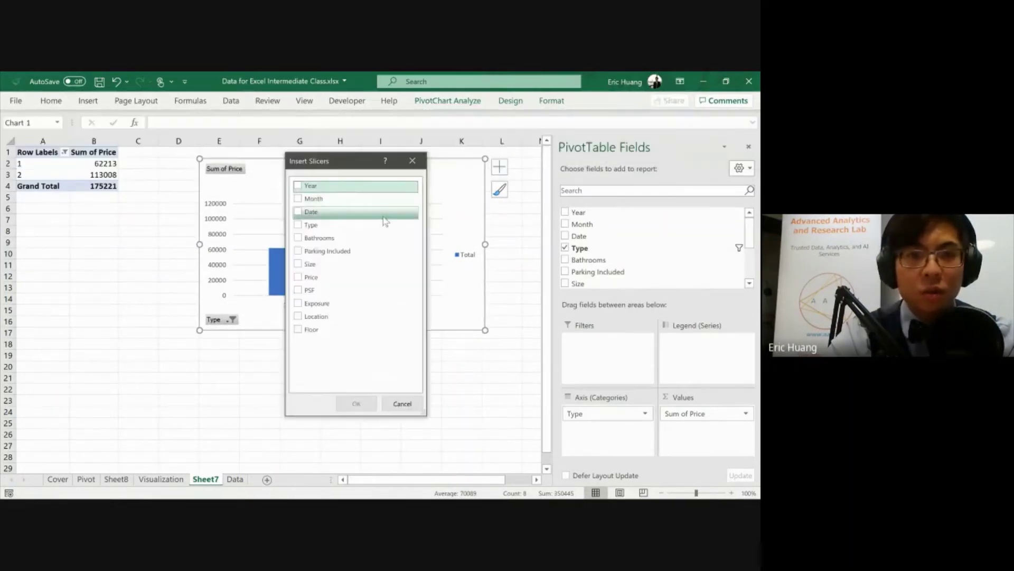
left_click(317, 238)
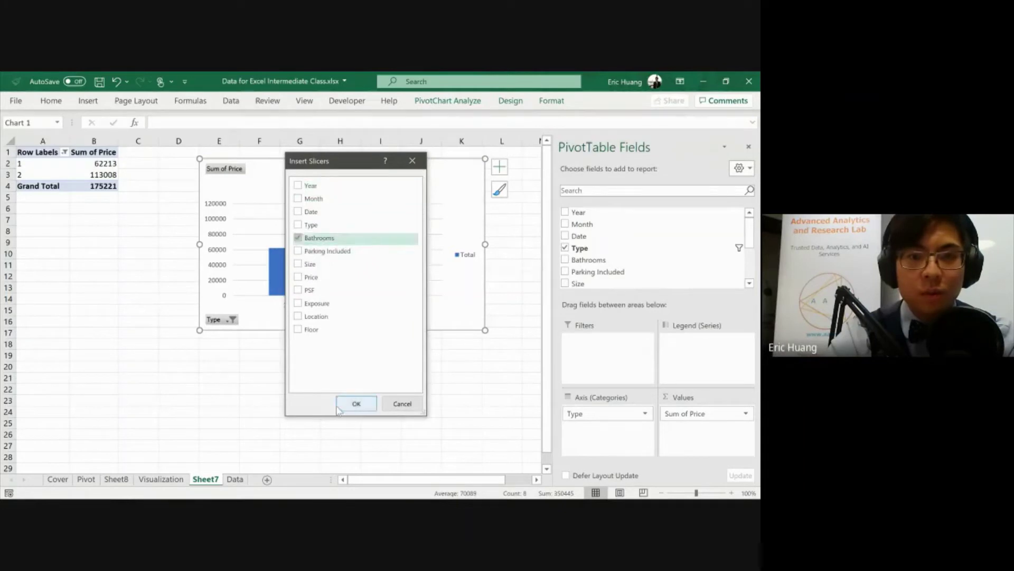
left_click(356, 403)
left_click_drag(304, 350, 137, 313)
left_click(297, 199)
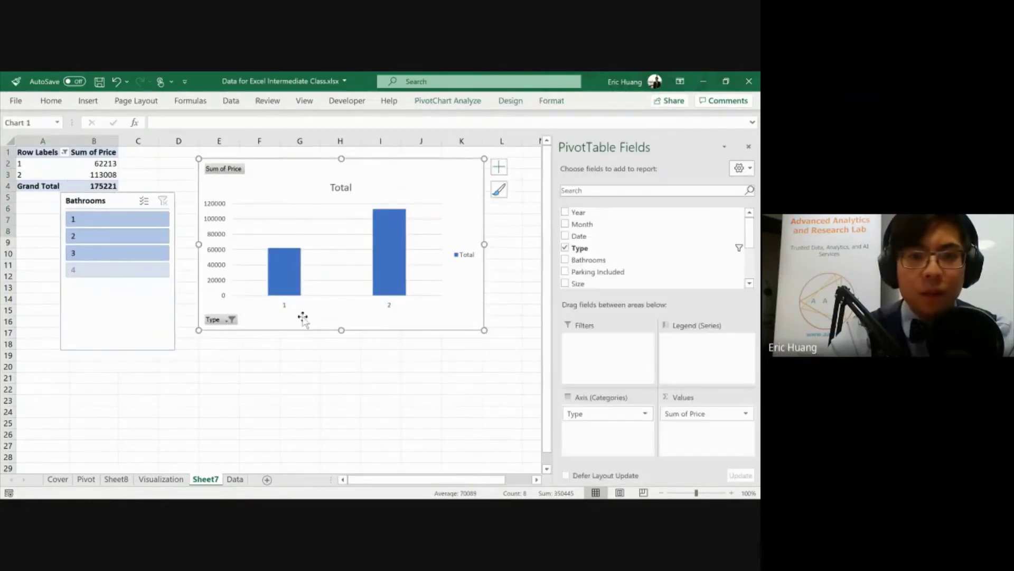
double_click(359, 319)
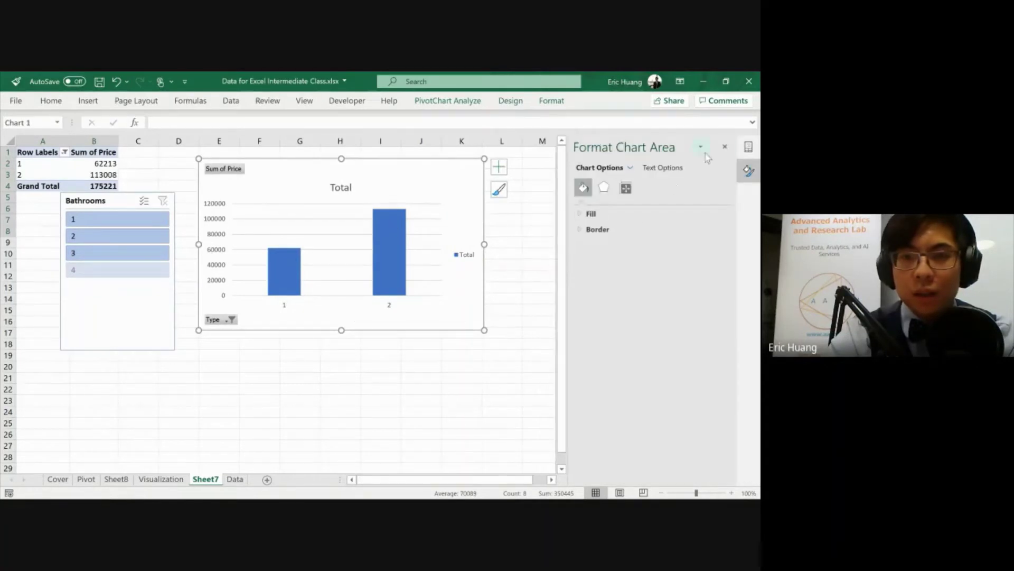
left_click(724, 148)
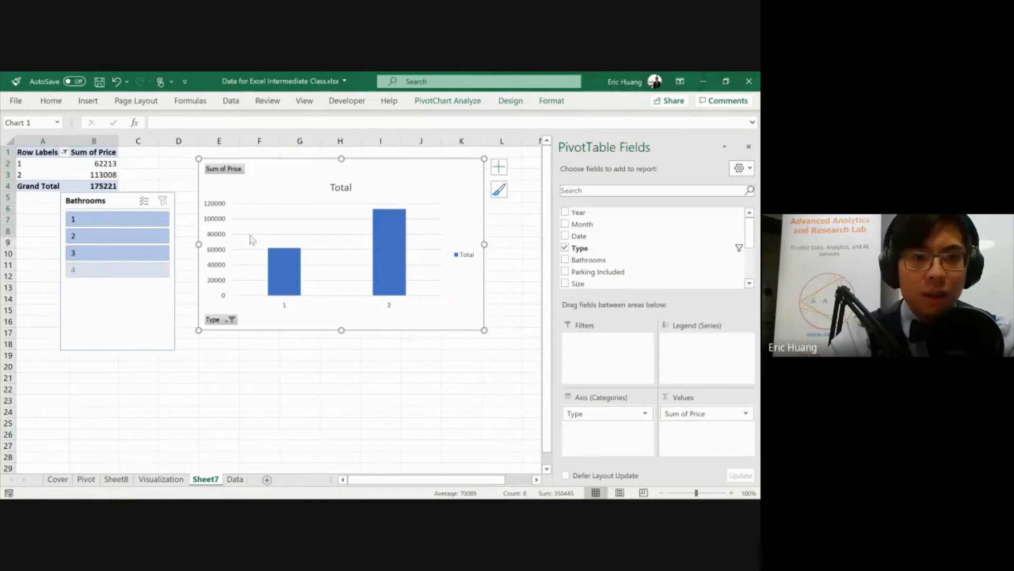
Clear the Type filter so all six types show again
left_click(228, 320)
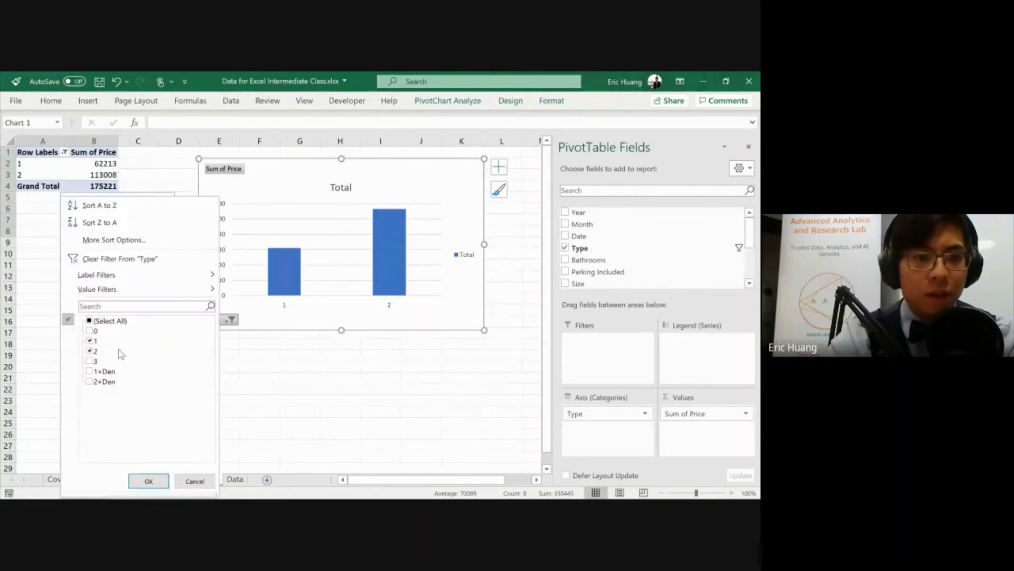
left_click(106, 321)
left_click(149, 481)
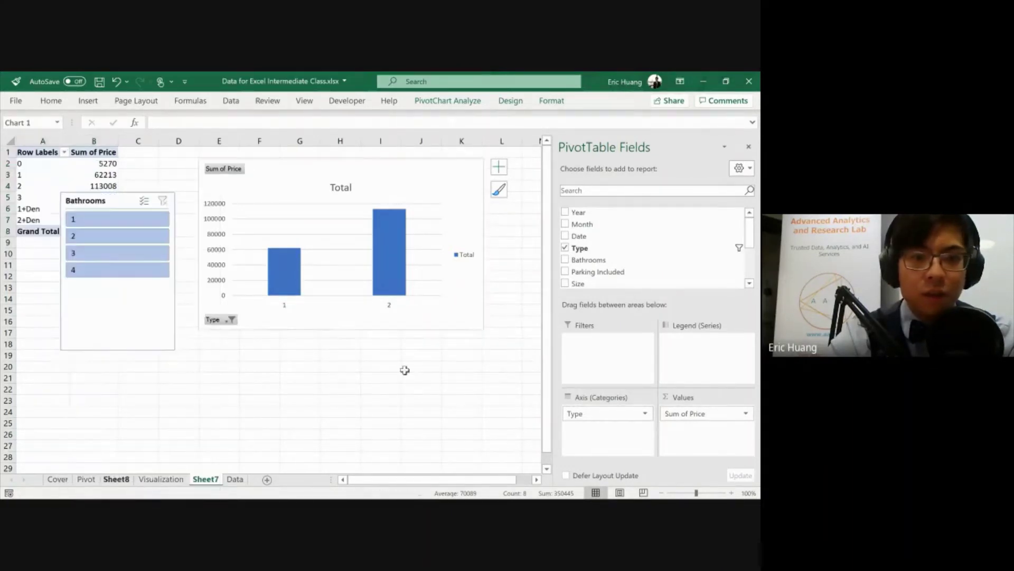
double_click(452, 325)
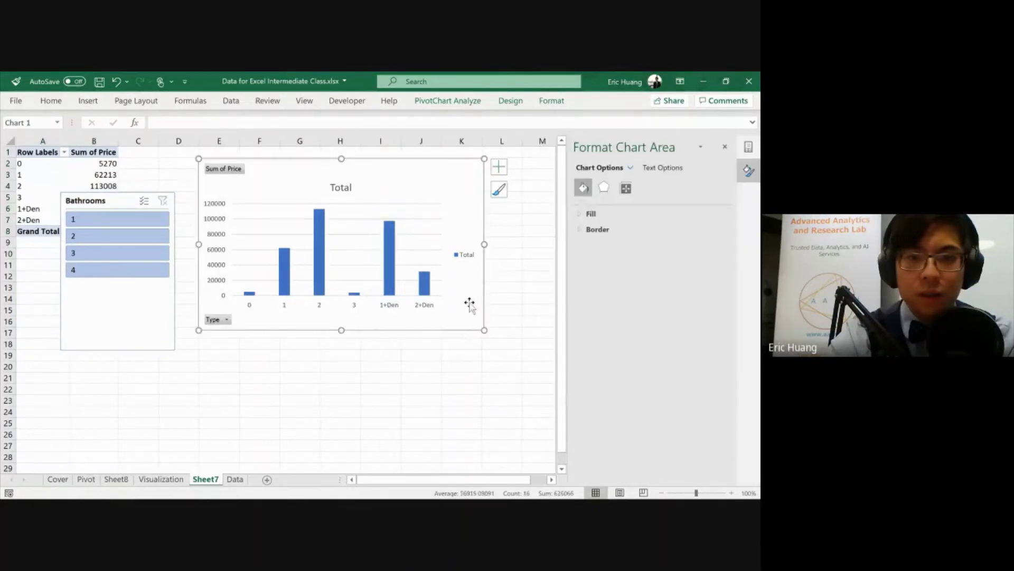
left_click(725, 148)
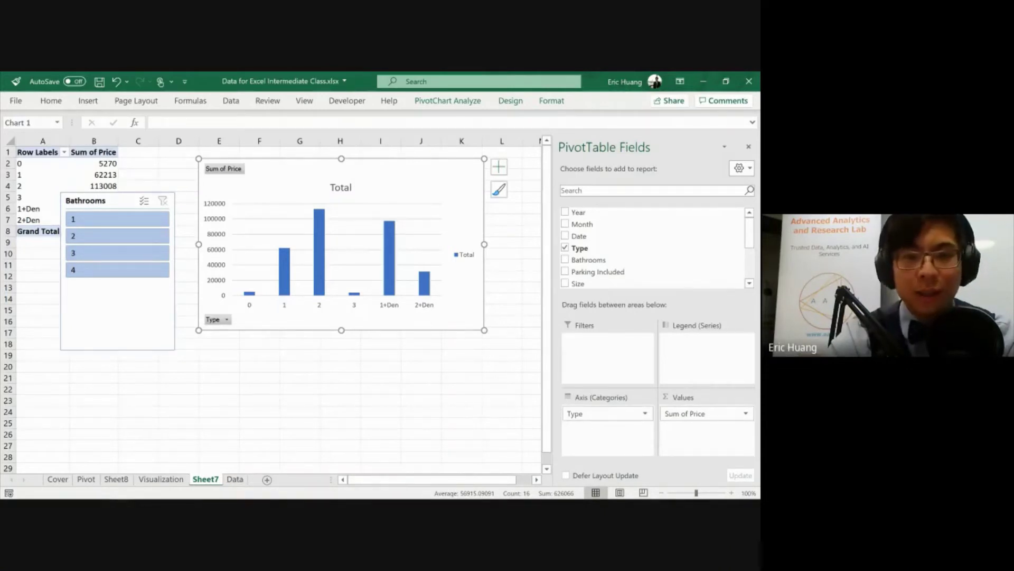
Select the Data table A1:L105 and create a PivotChart on a new sheet
left_click(234, 480)
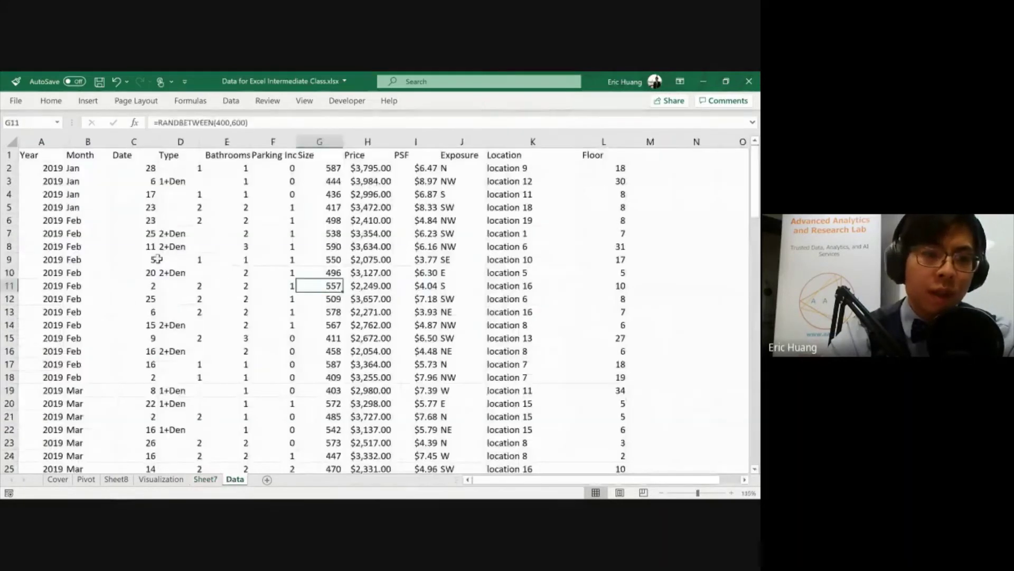
left_click(41, 155)
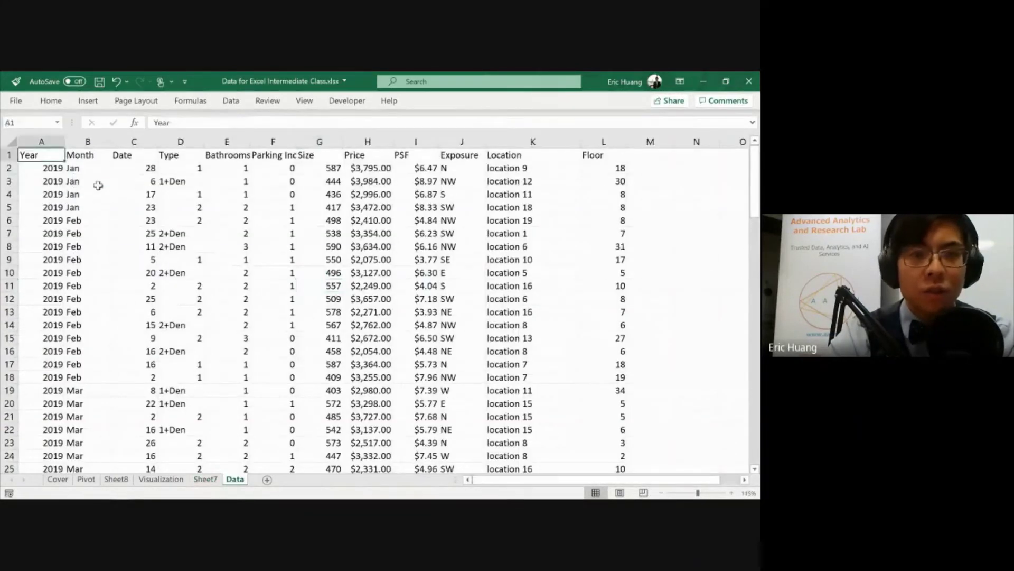
key("ctrl+shift+Right")
key("ctrl+shift+Down")
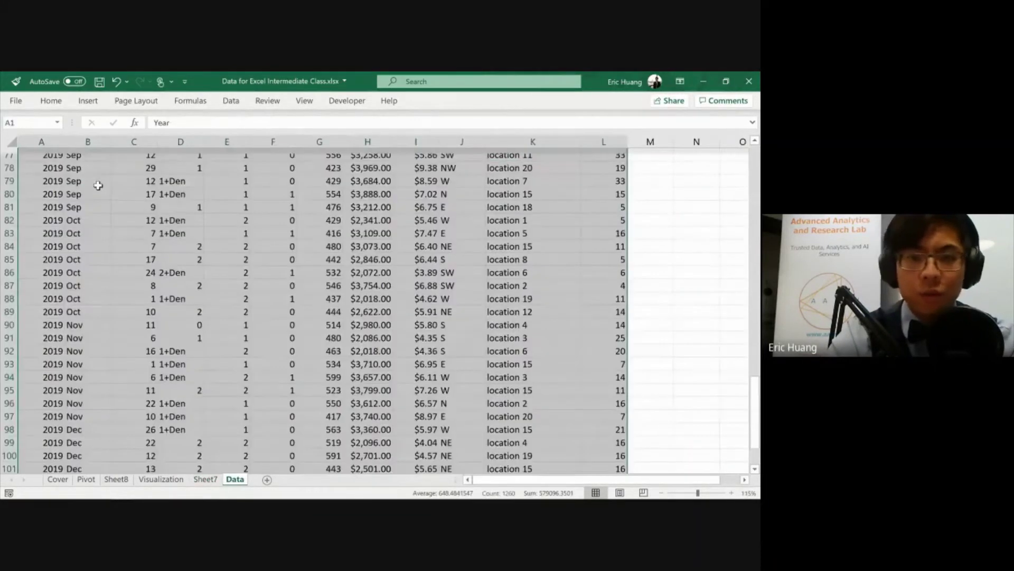
left_click(79, 101)
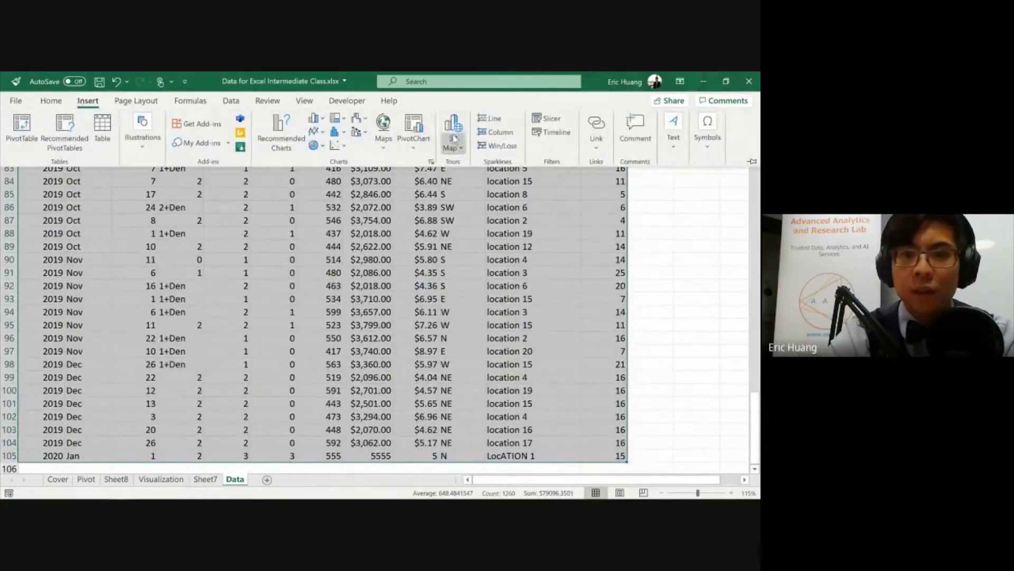
left_click(415, 127)
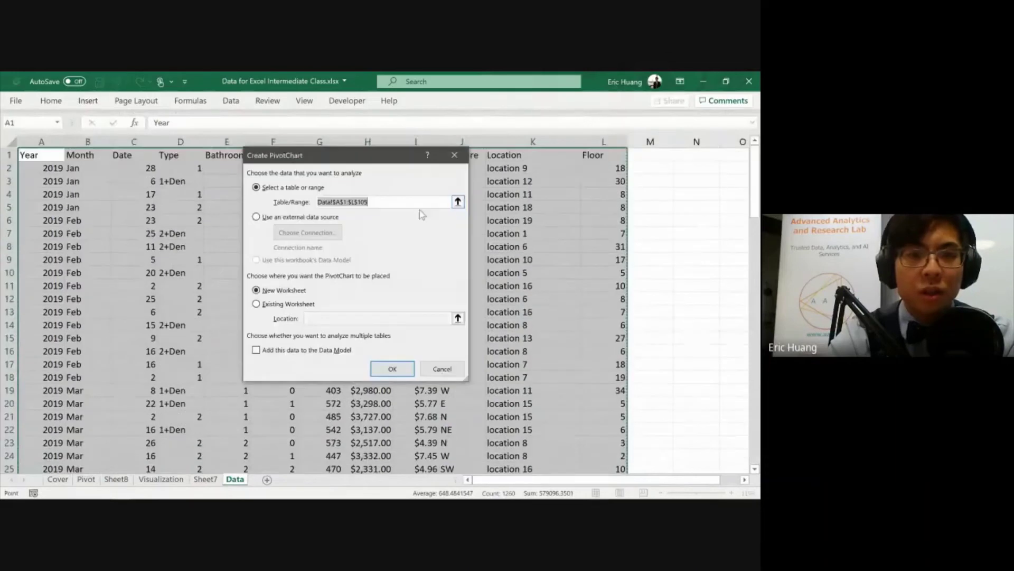
left_click(392, 368)
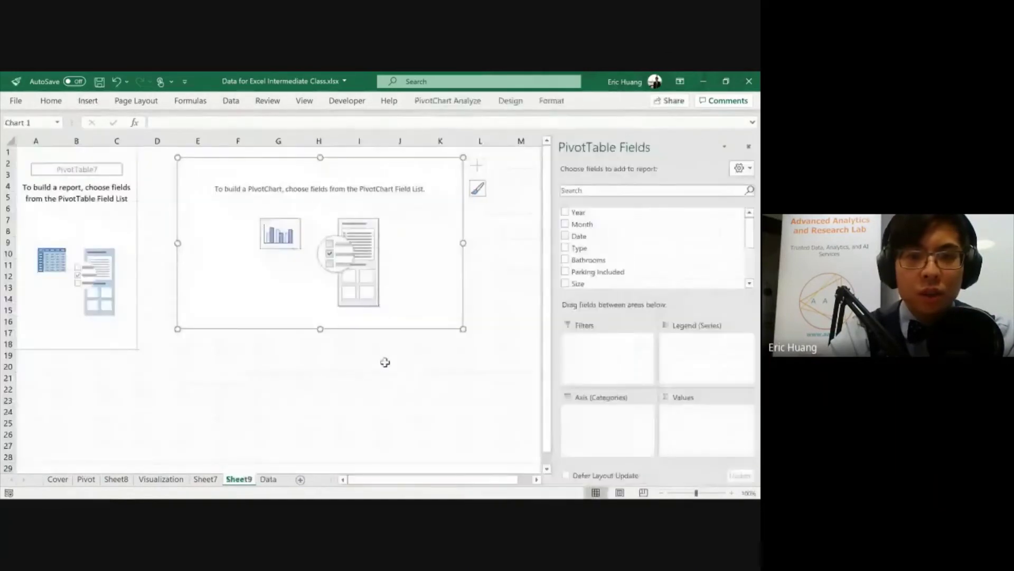
Put Month on the axis and summarize Price as Average of Price
left_click(566, 225)
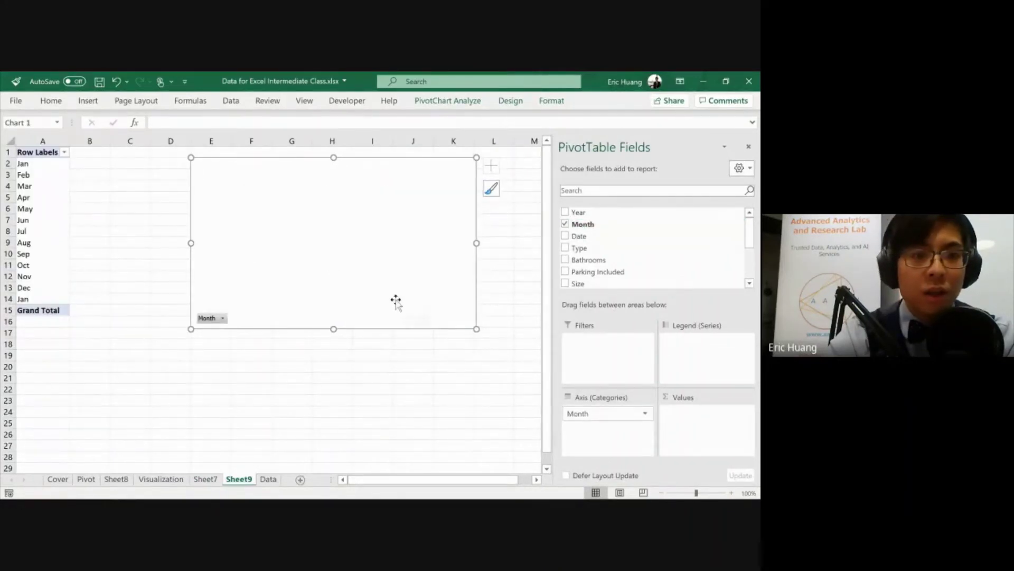
scroll(596, 254, "down", 3)
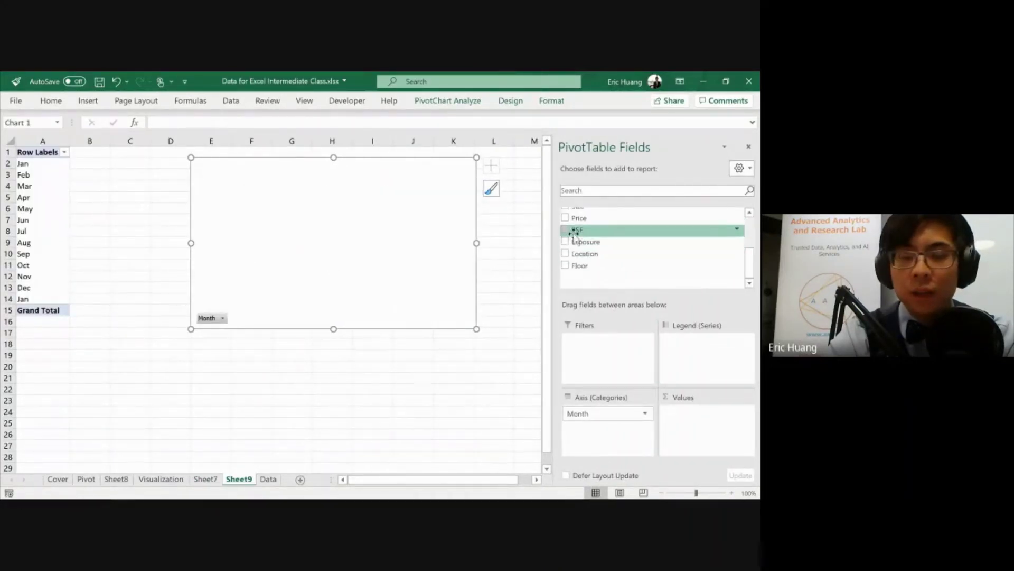
scroll(571, 248, "up", 1)
left_click(565, 247)
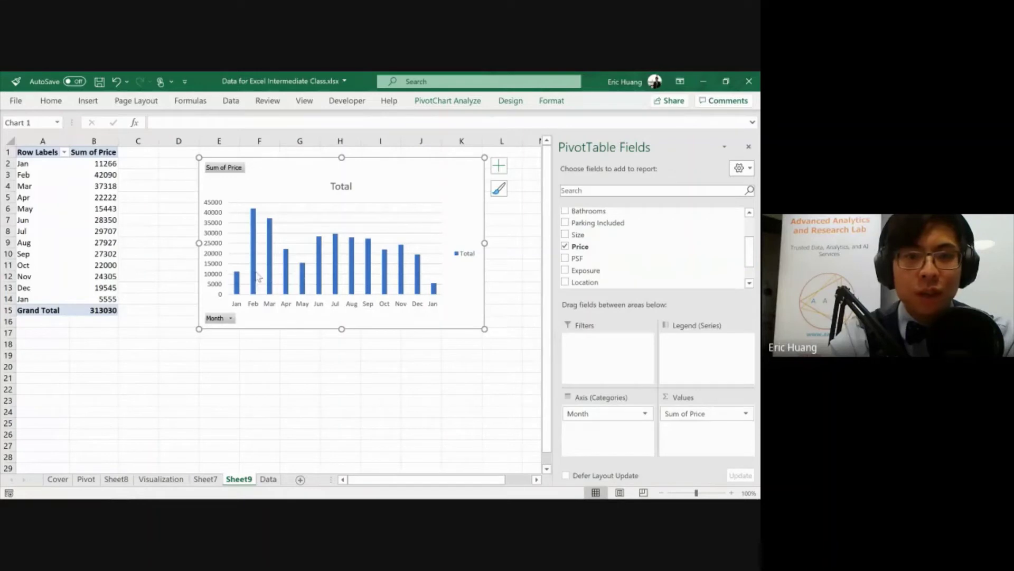
left_click(696, 413)
left_click(692, 414)
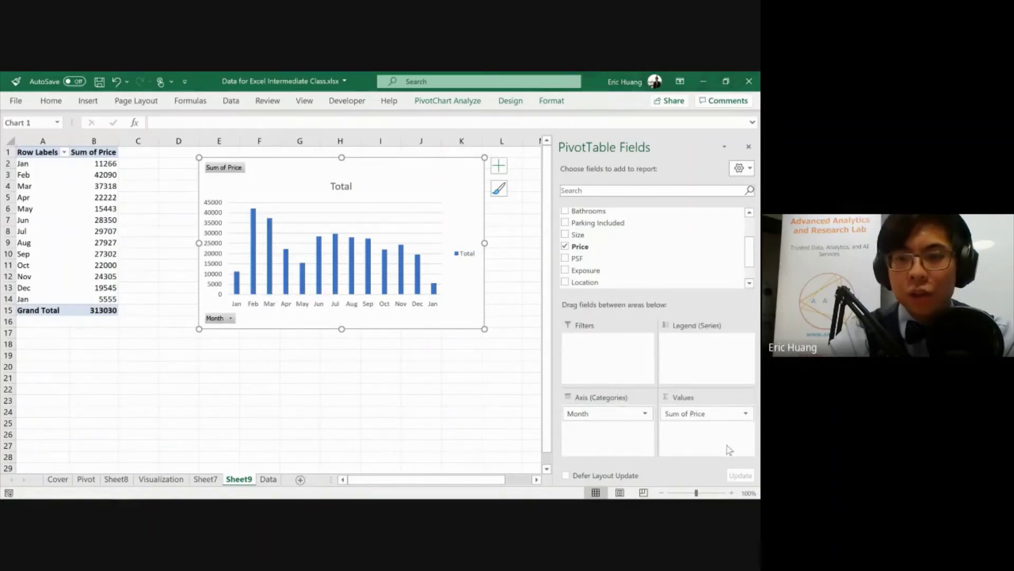
left_click(690, 414)
left_click(667, 400)
left_click(300, 295)
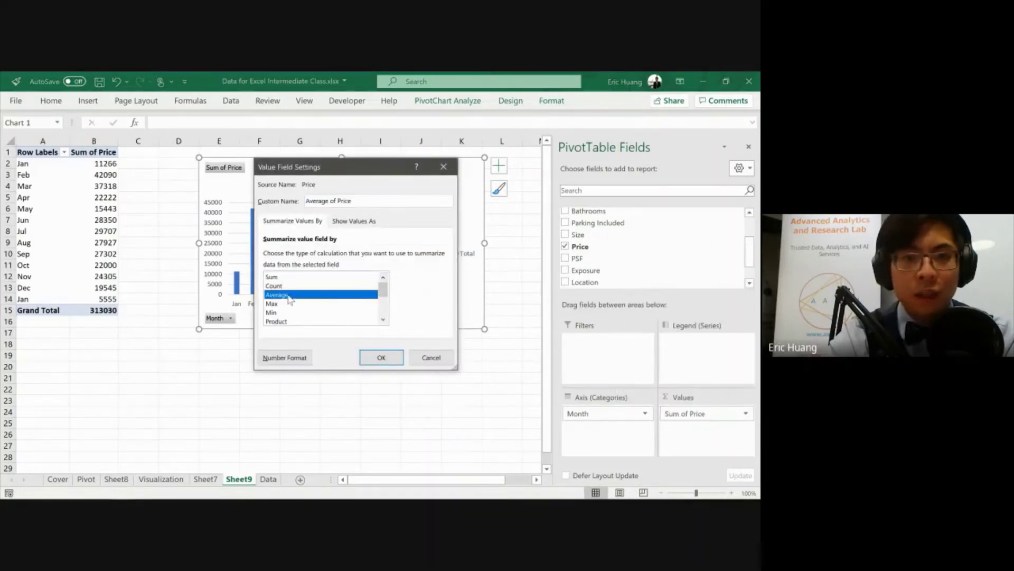
left_click(382, 358)
Format the monthly averages B2:B15 as currency
left_click(113, 155)
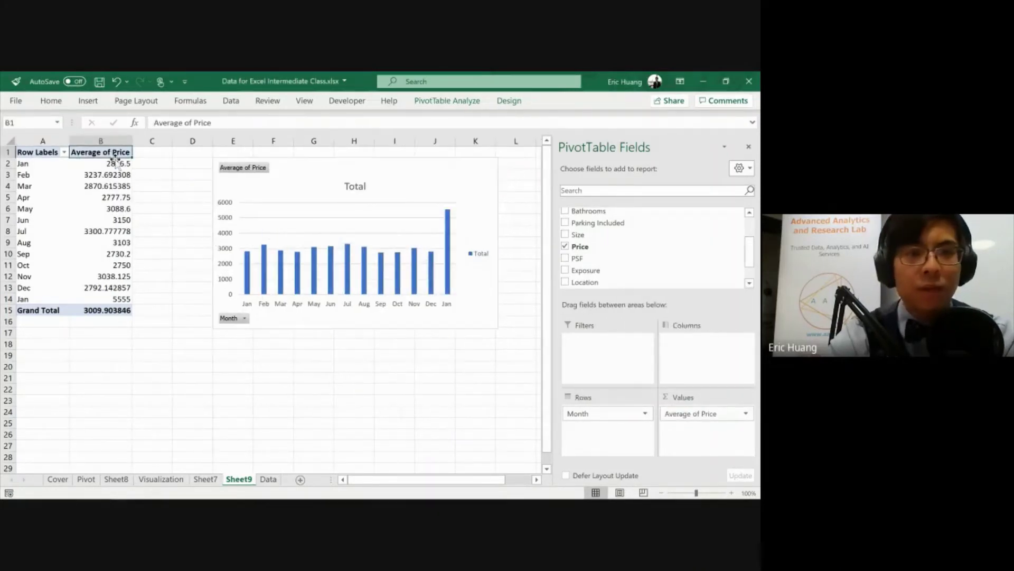
left_click_drag(112, 163, 112, 310)
key("ctrl+shift+4")
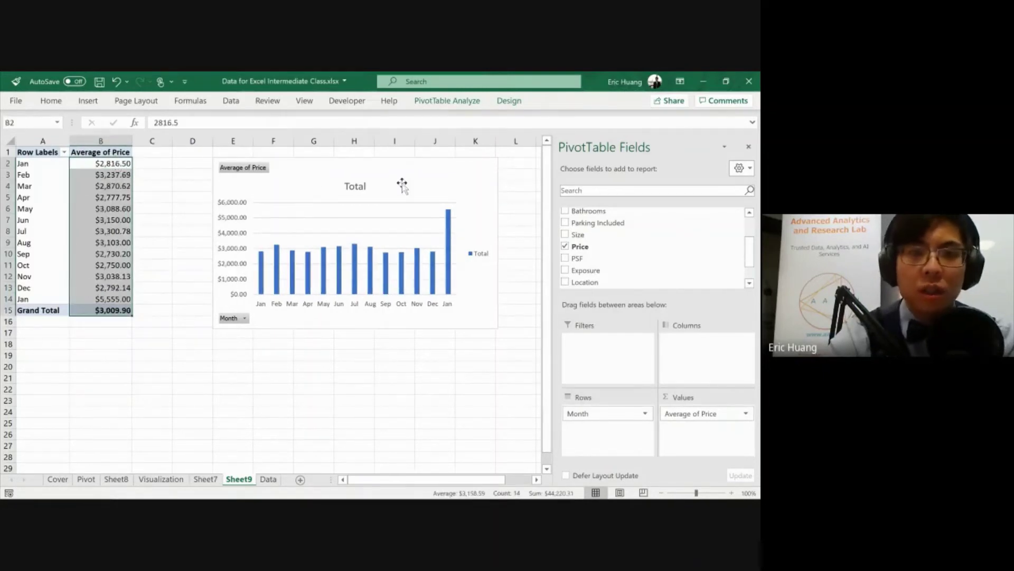
left_click(315, 186)
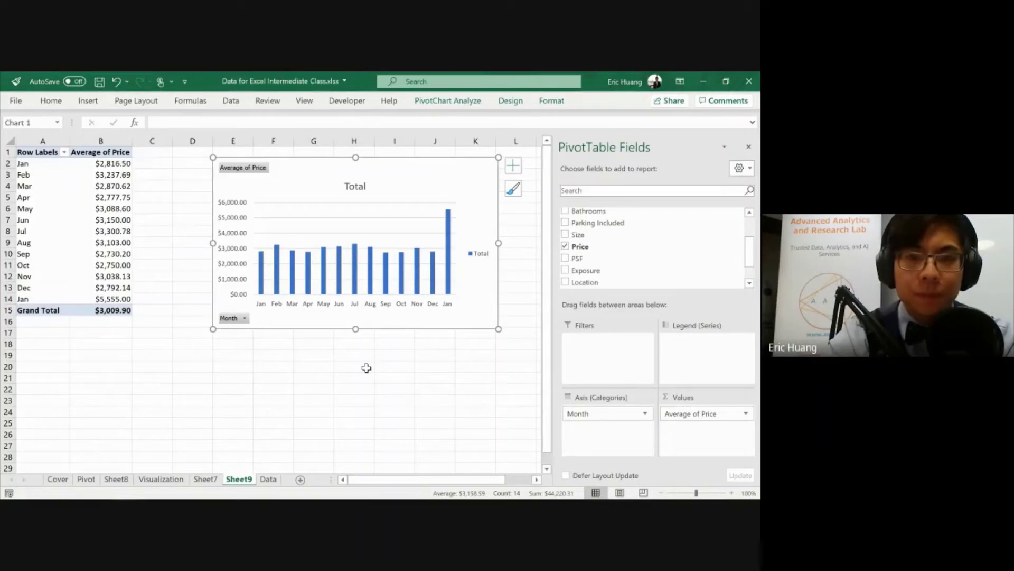
key("alt+Tab")
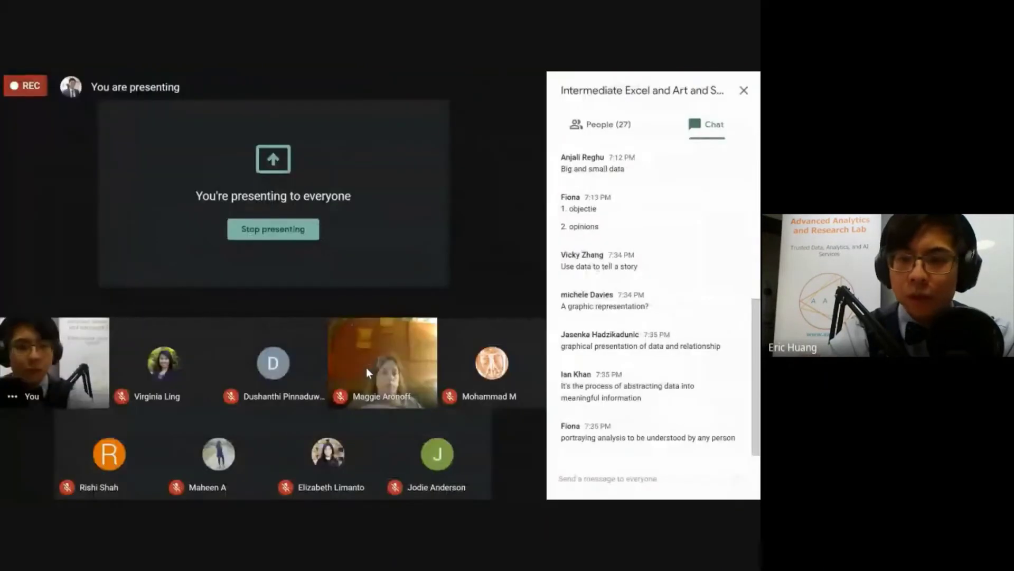
Switch to PowerPoint and present the Excel Graphs slide full screen, then return to Excel
key("alt+Tab")
key("alt+Tab")
key("alt+Tab")
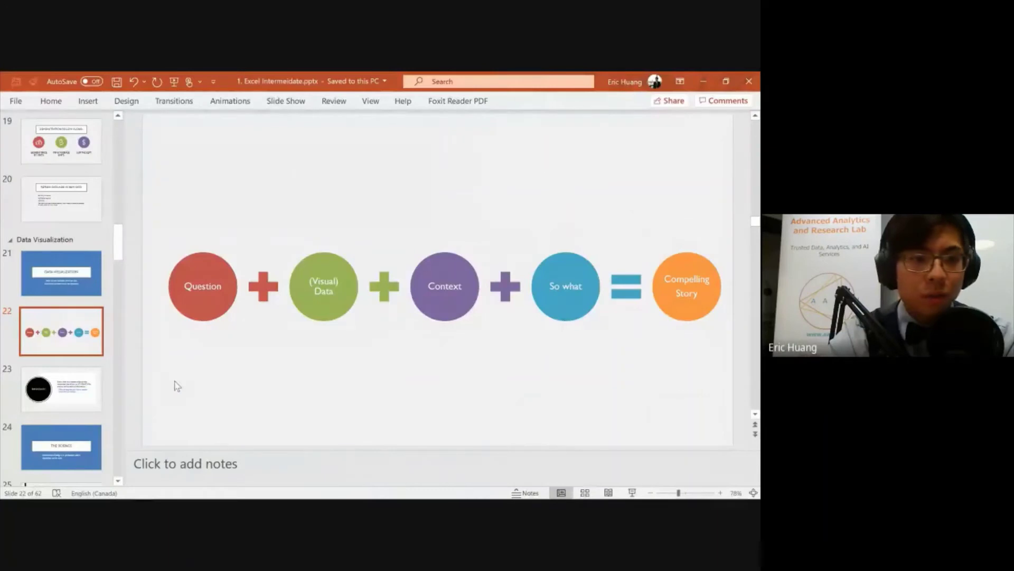
left_click(177, 385)
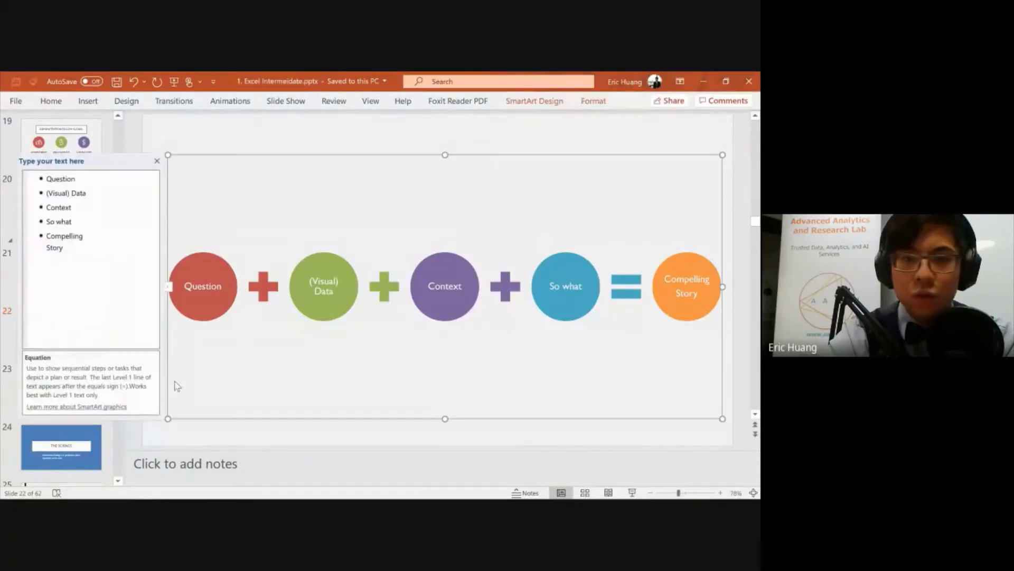
key("alt+Tab")
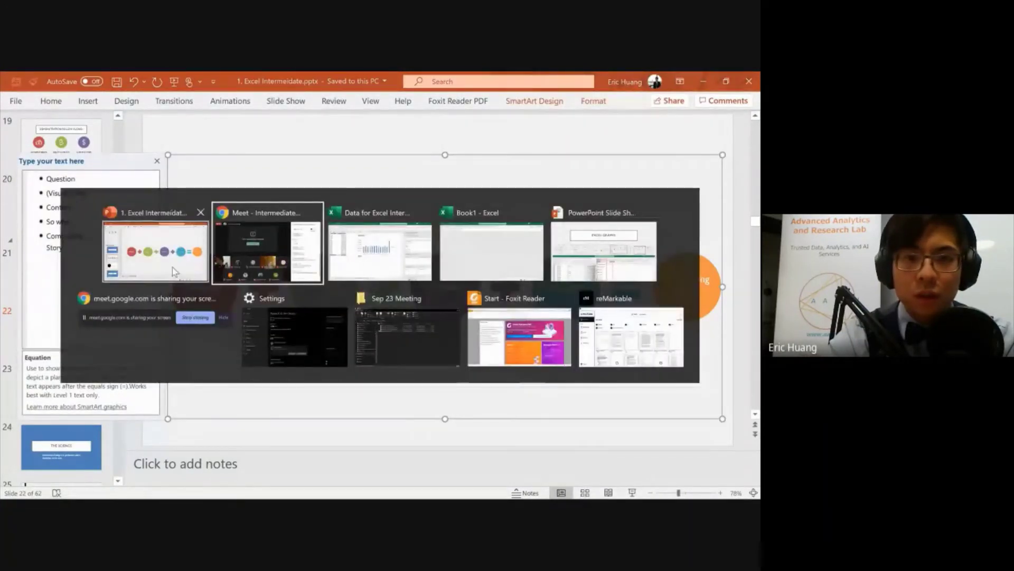
key("Escape")
left_click(275, 431)
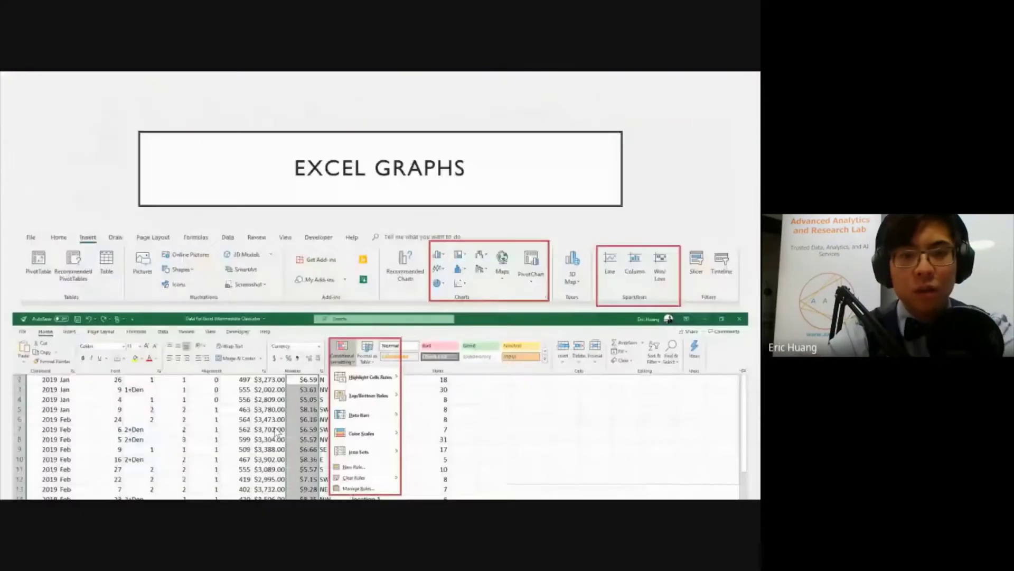
key("alt+Tab")
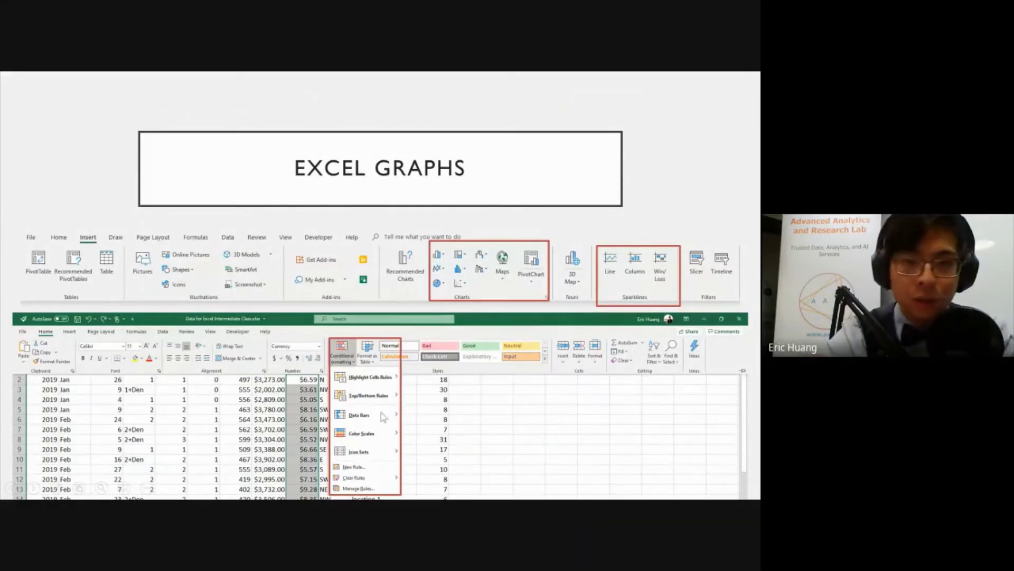
key("alt+Tab")
key("alt+Tab")
key("alt+Tab")
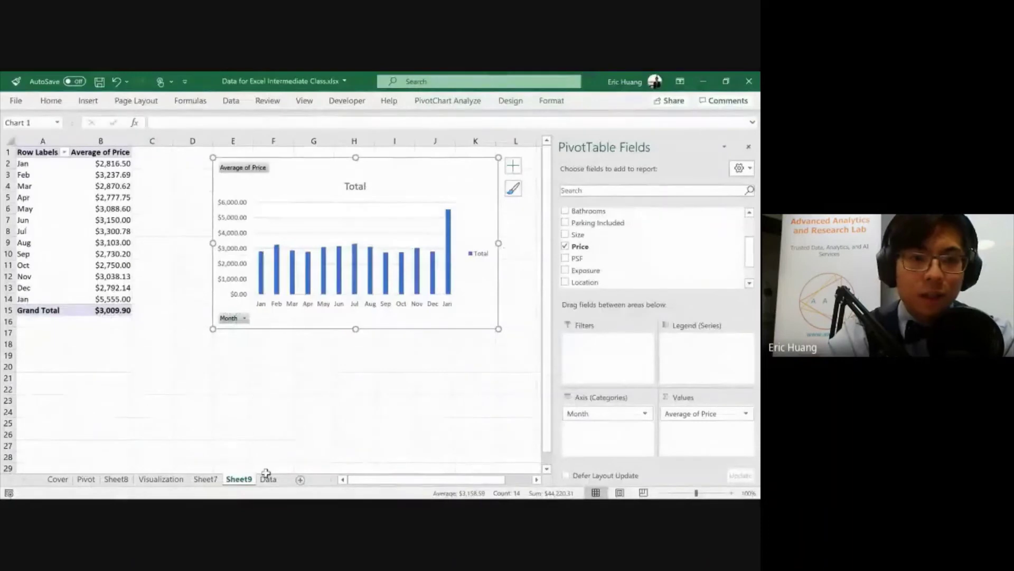
On the Data sheet, select the Price values H2:H105
left_click(267, 476)
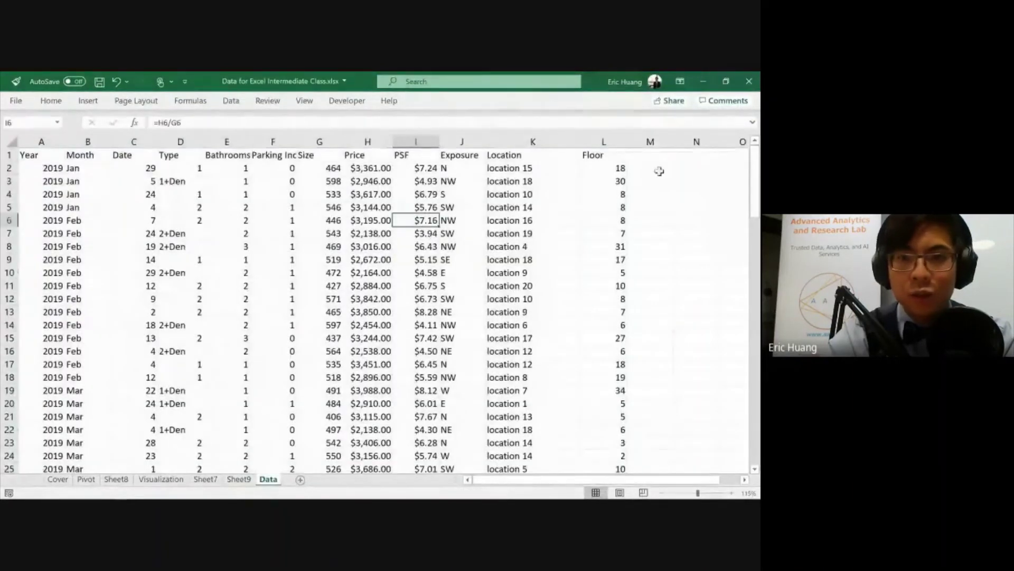
left_click(713, 167)
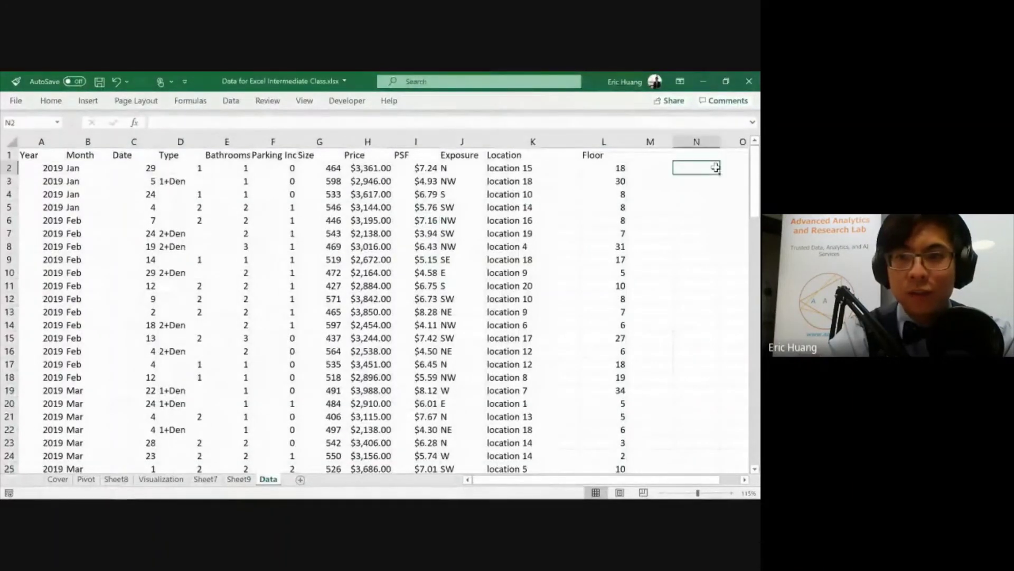
left_click(88, 100)
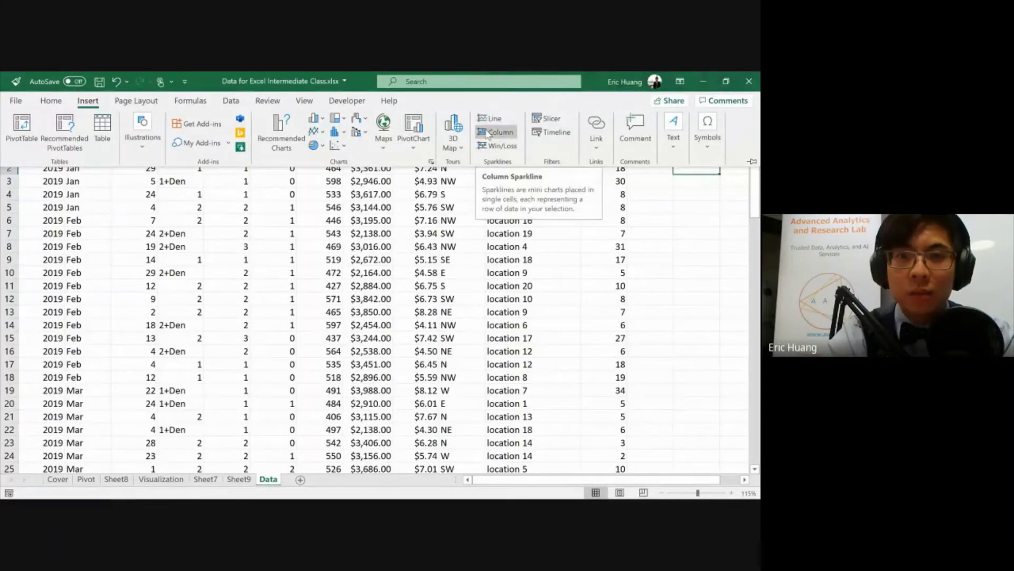
left_click(455, 203)
left_click(368, 168)
key("ctrl+shift+Down")
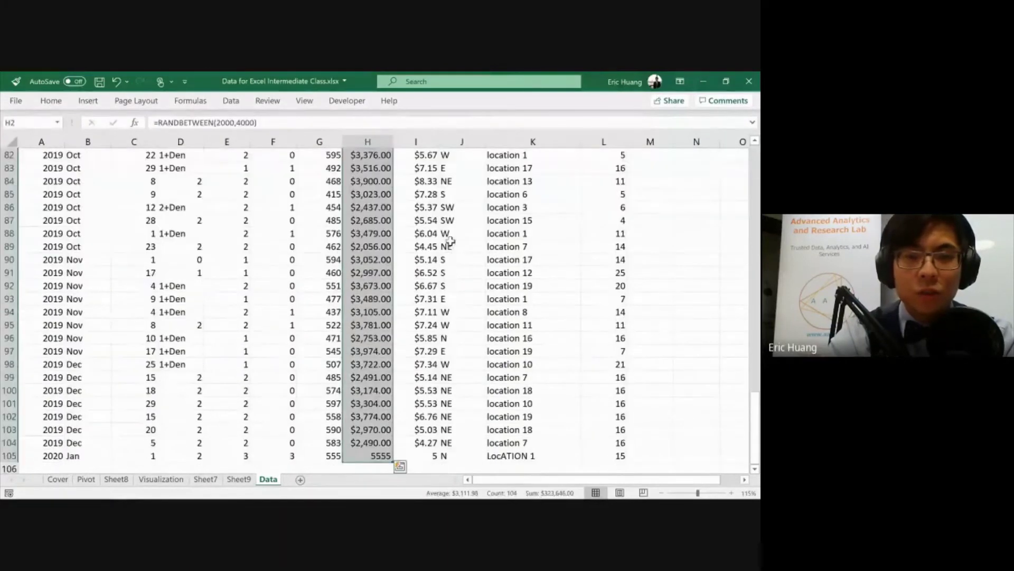
scroll(387, 301, "up", 9)
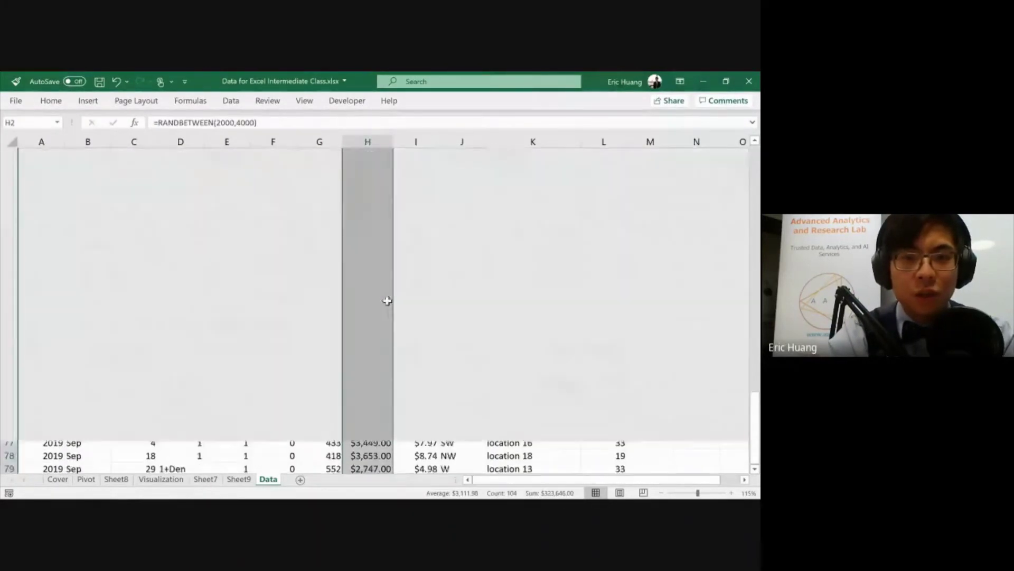
Insert a line sparkline of the prices in N2, stretch it to P2, then undo it
left_click(88, 100)
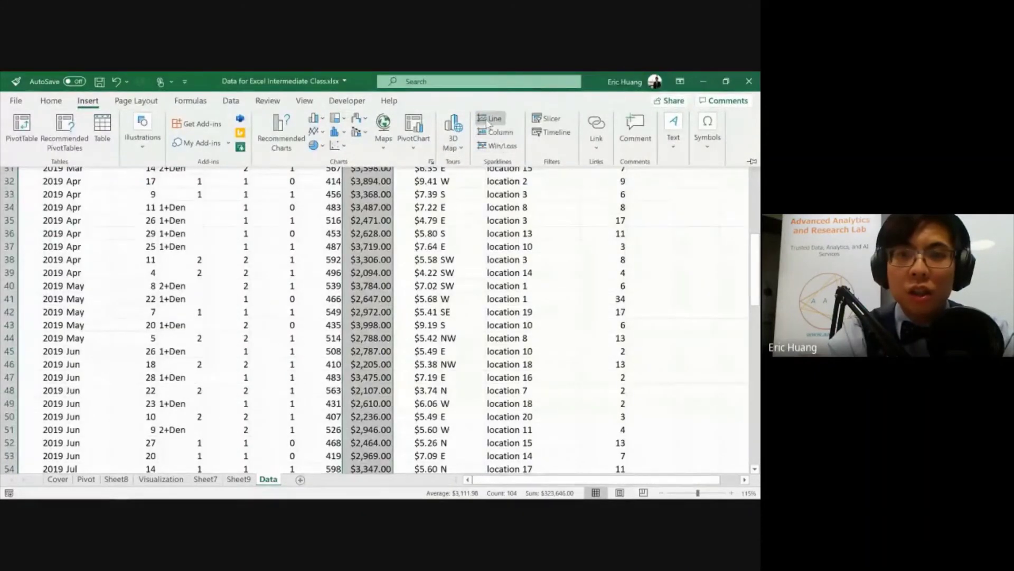
left_click(490, 119)
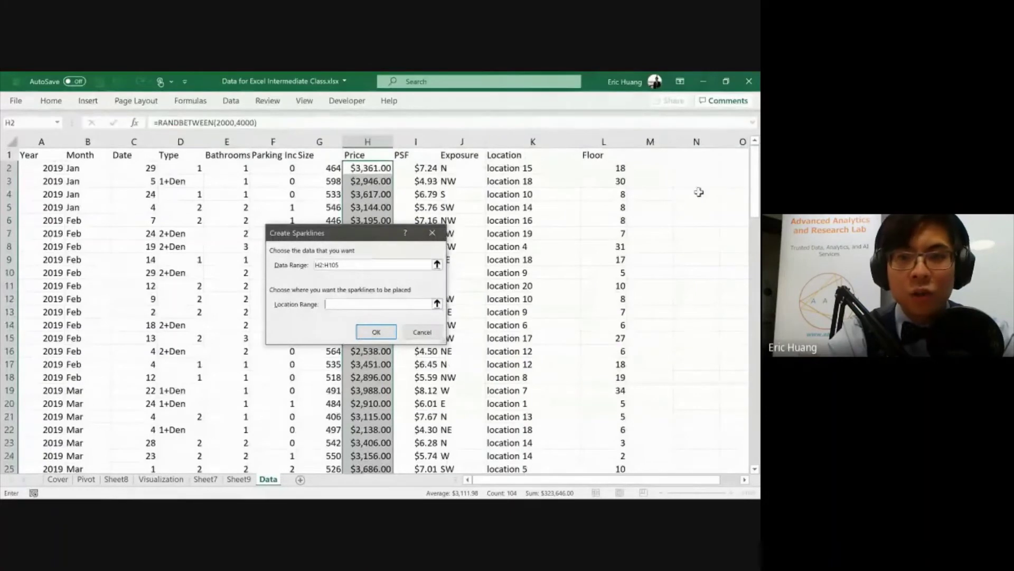
left_click(696, 168)
left_click(376, 331)
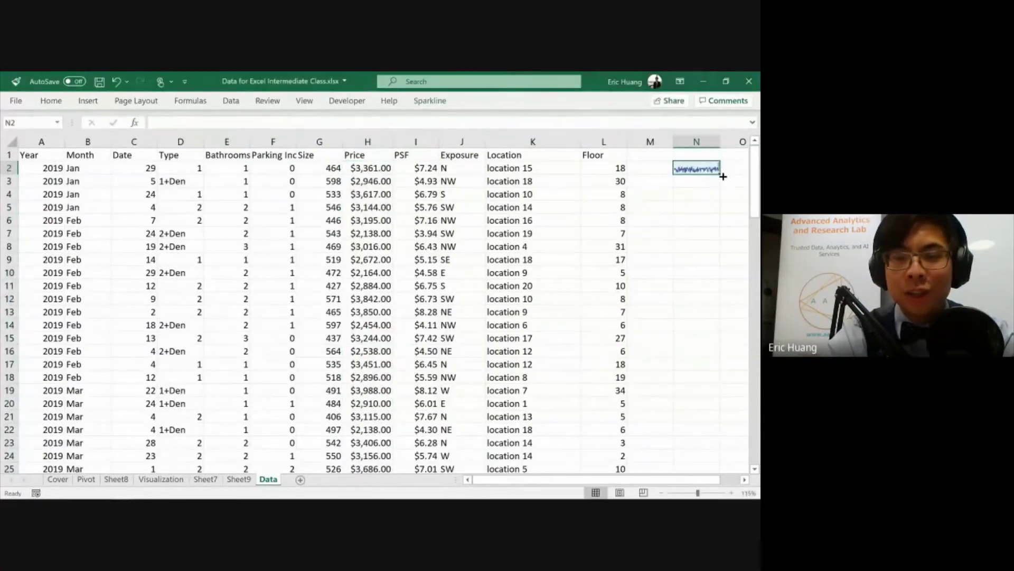
left_click_drag(722, 176, 668, 170)
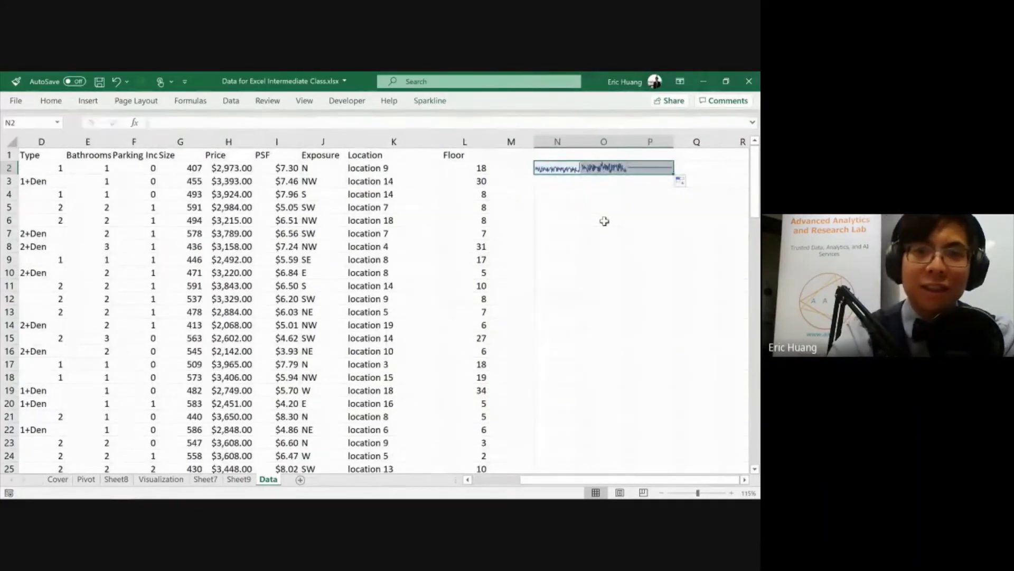
key("F9")
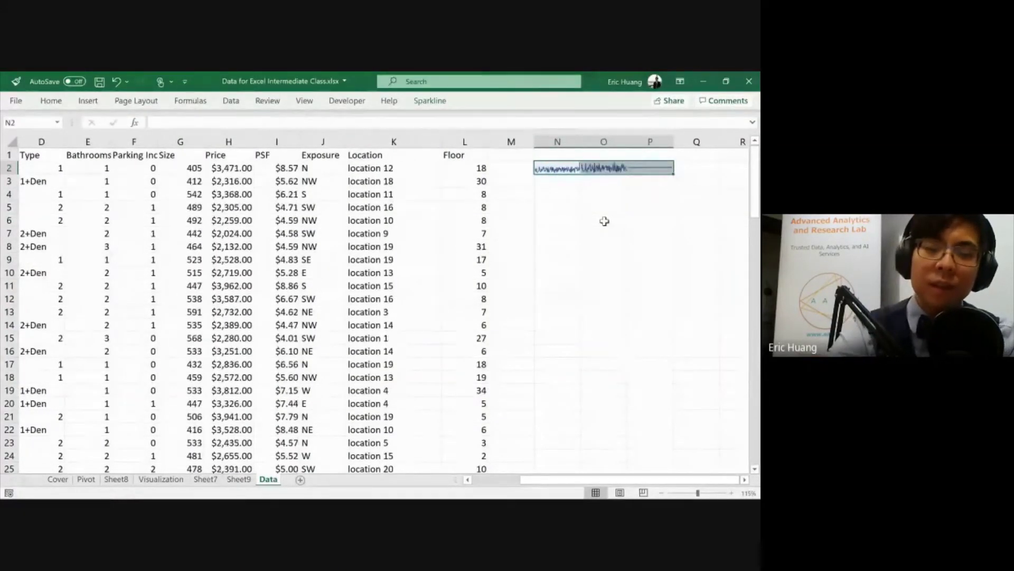
key("ctrl+z")
key("ctrl+z")
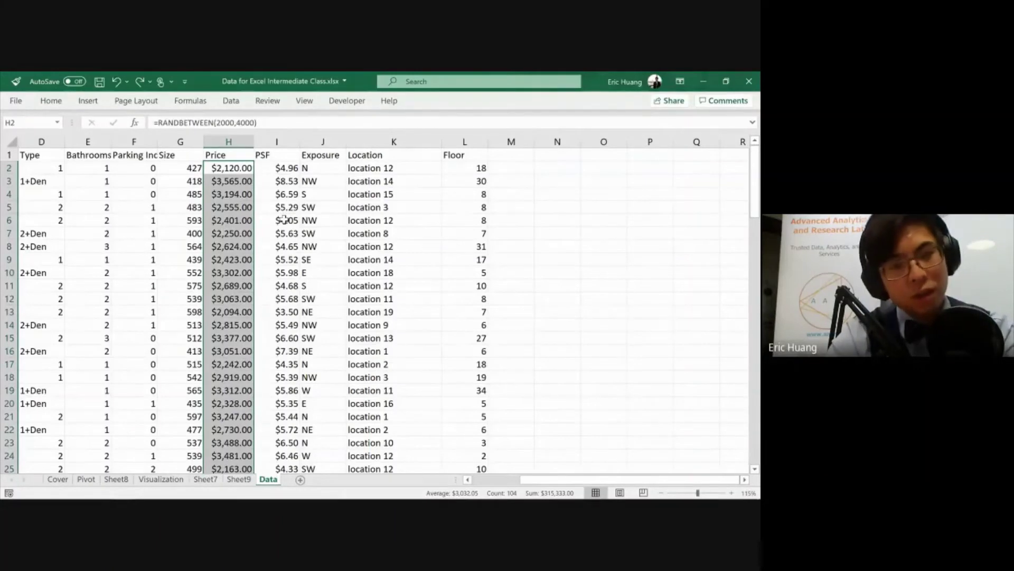
Add green gradient data bars to the PSF values in column I, I2 down to row 105
key("Right")
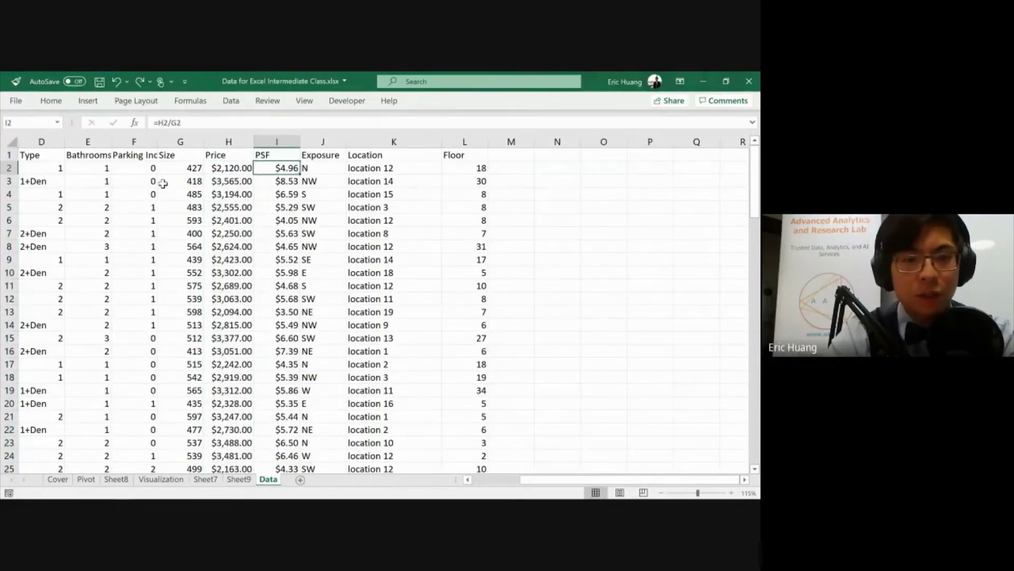
key("ctrl+shift+Down")
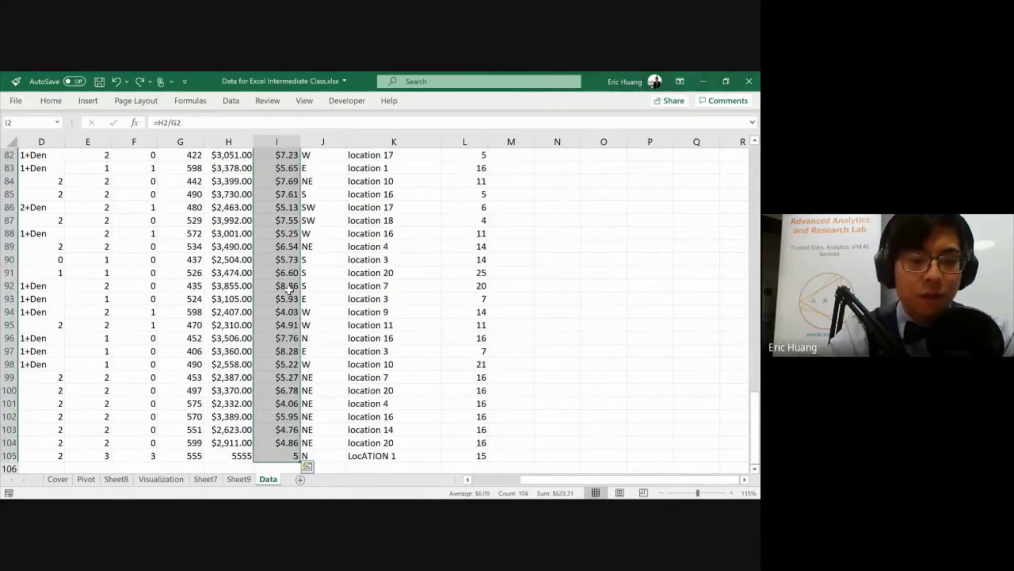
left_click(48, 102)
left_click(463, 139)
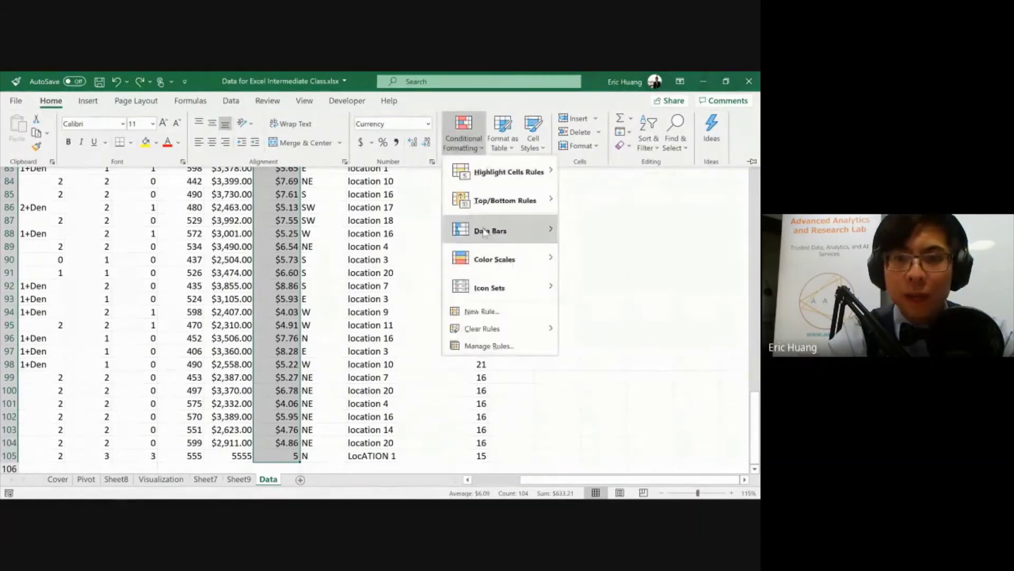
mouse_move(491, 259)
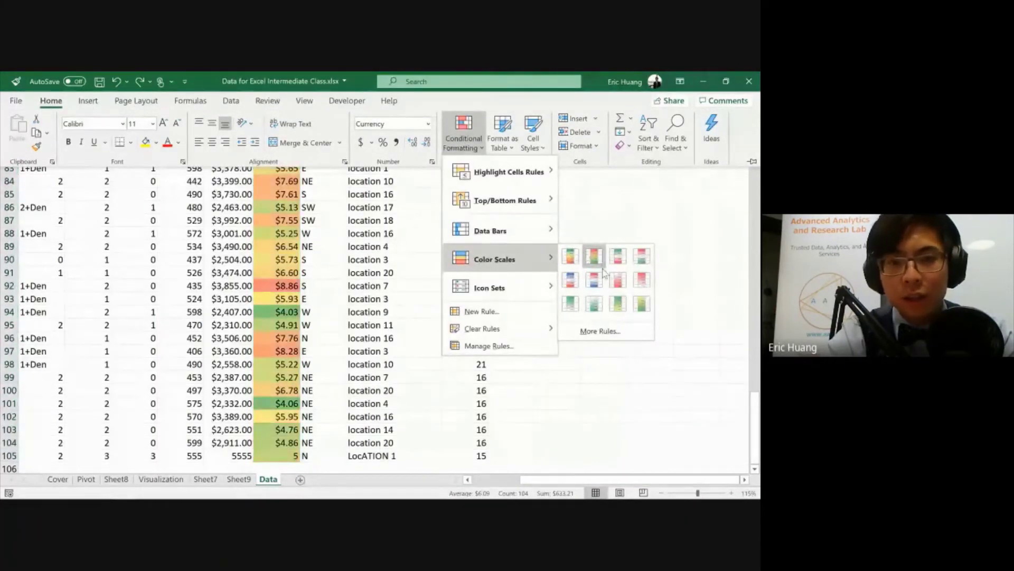
mouse_move(515, 287)
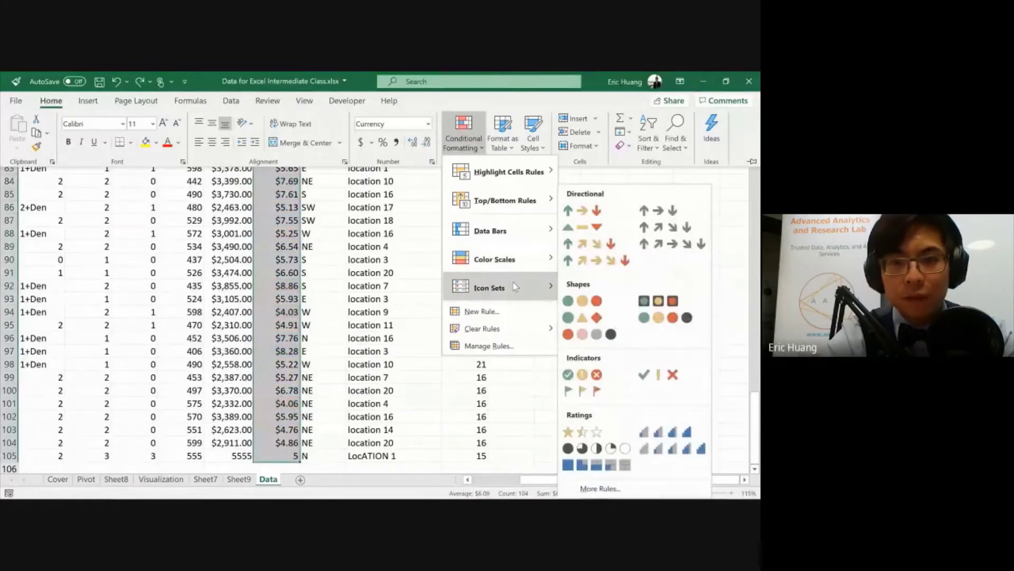
mouse_move(477, 228)
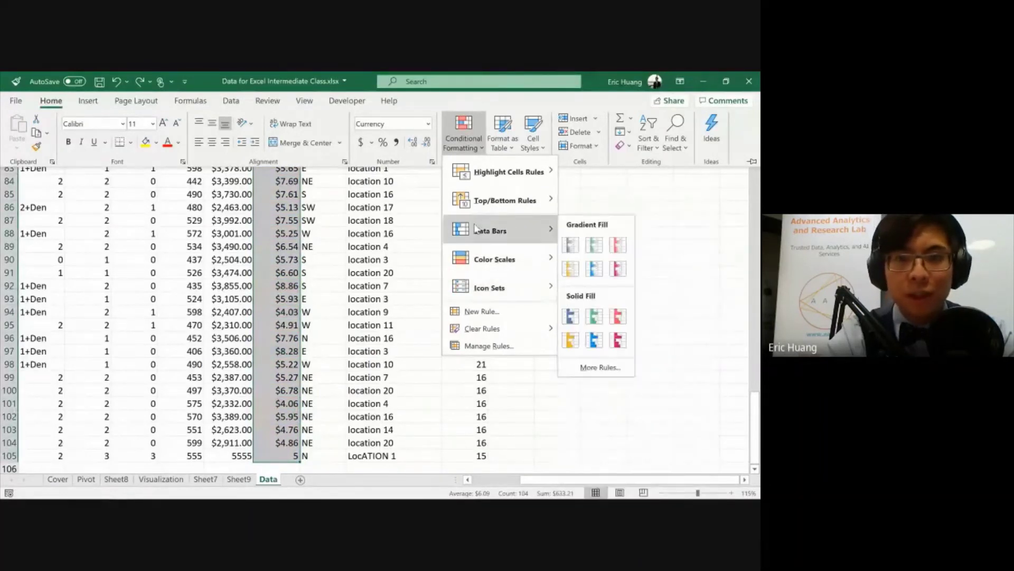
left_click(596, 245)
Undo the PSF data bars and return to the PowerPoint slide show
scroll(297, 379, "up", 7)
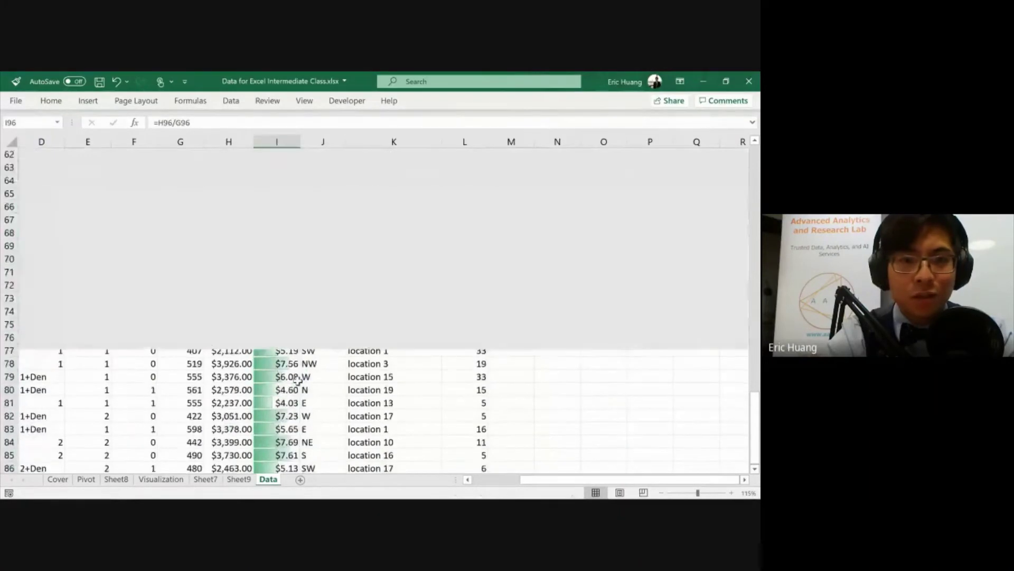
scroll(297, 380, "up", 20)
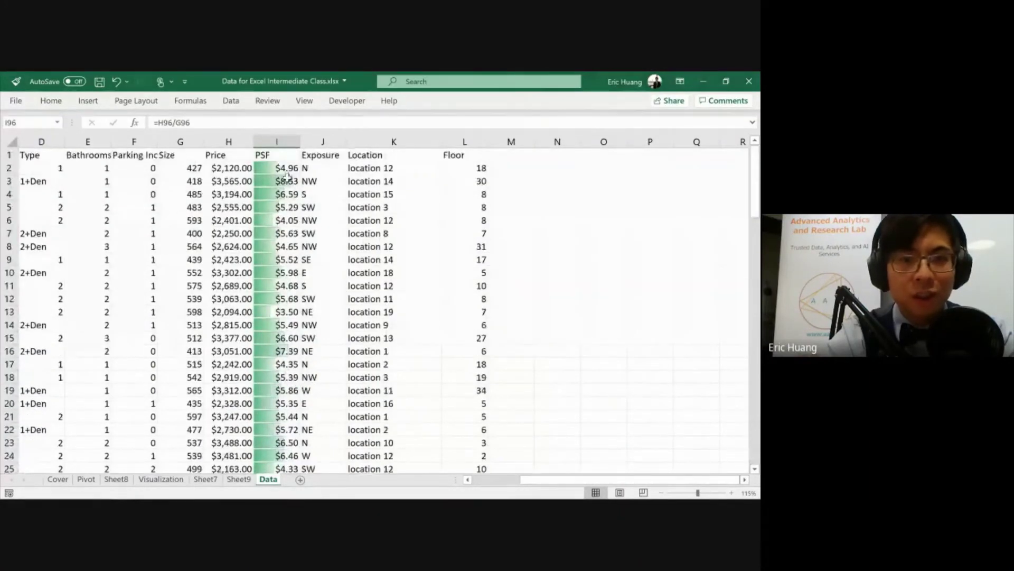
scroll(287, 387, "down", 2)
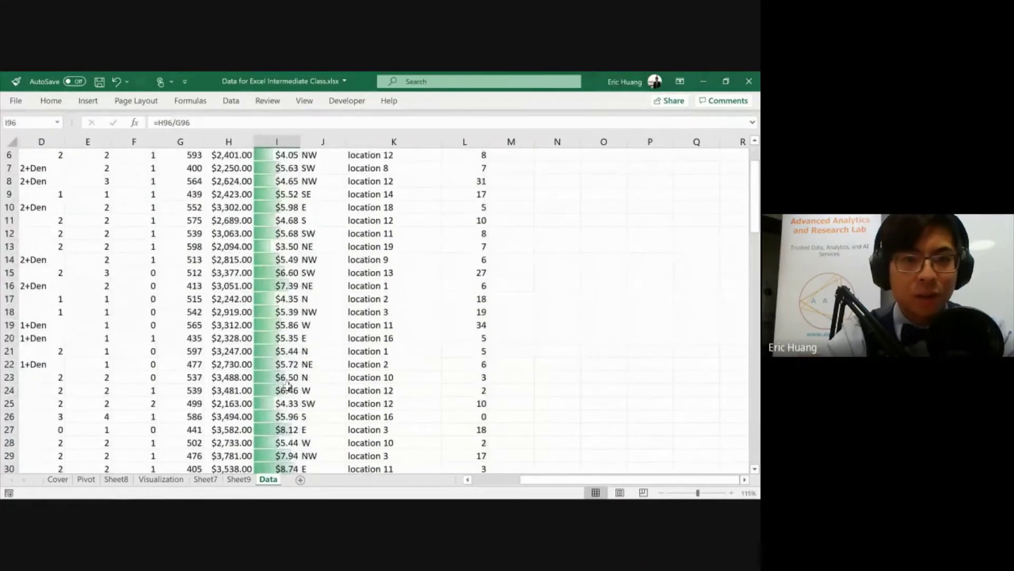
key("ctrl+z")
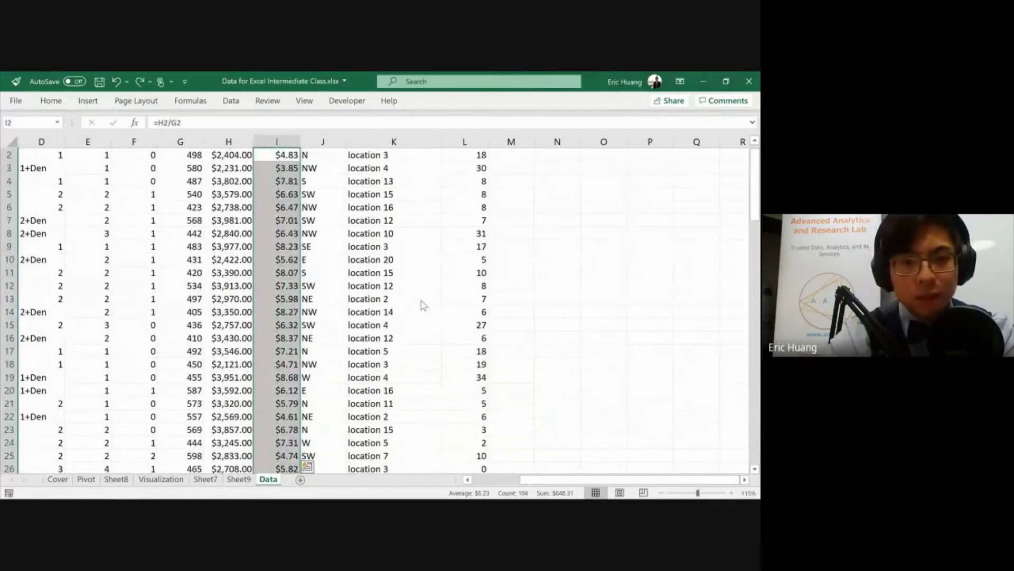
key("alt+Tab")
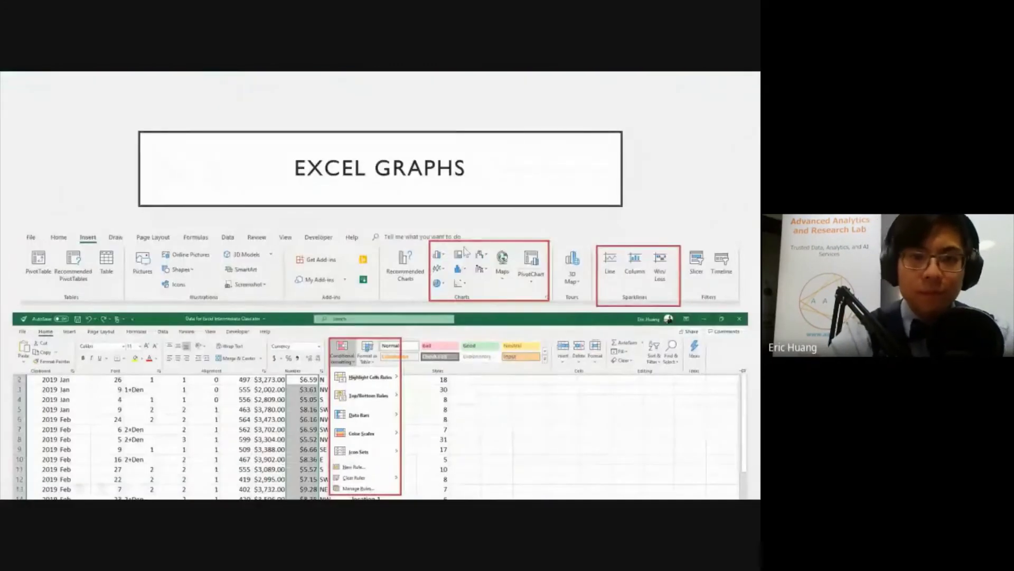
Advance past Let's Try, Pivot Charts, Sparklines and The Art to Esthetics Considerations
key("Right")
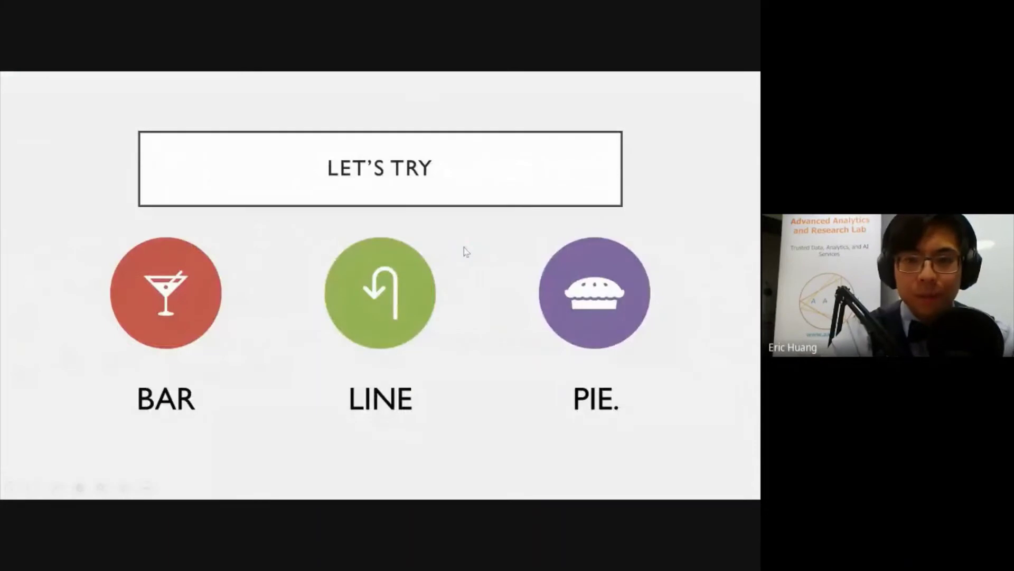
key("Right")
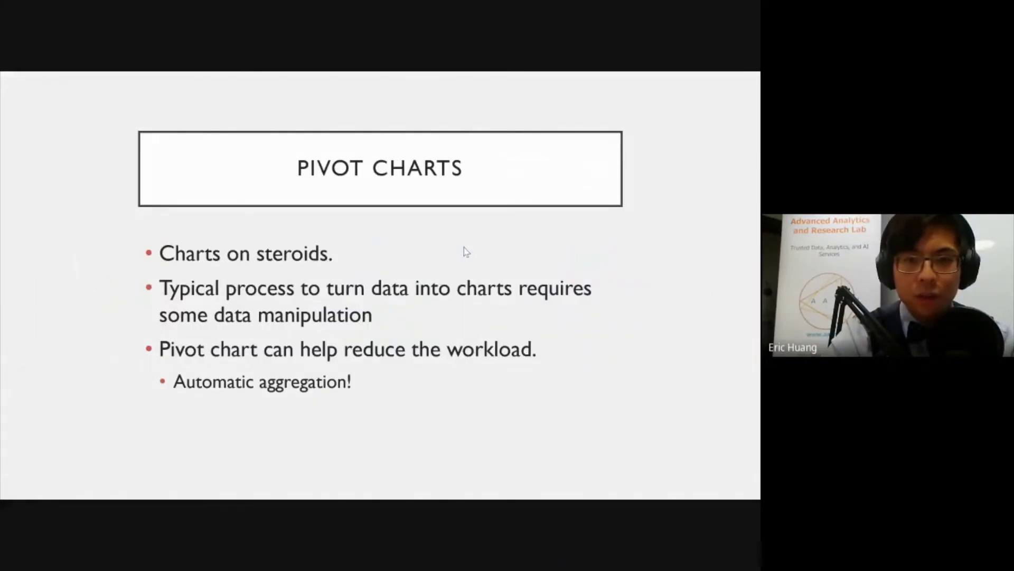
key("Right")
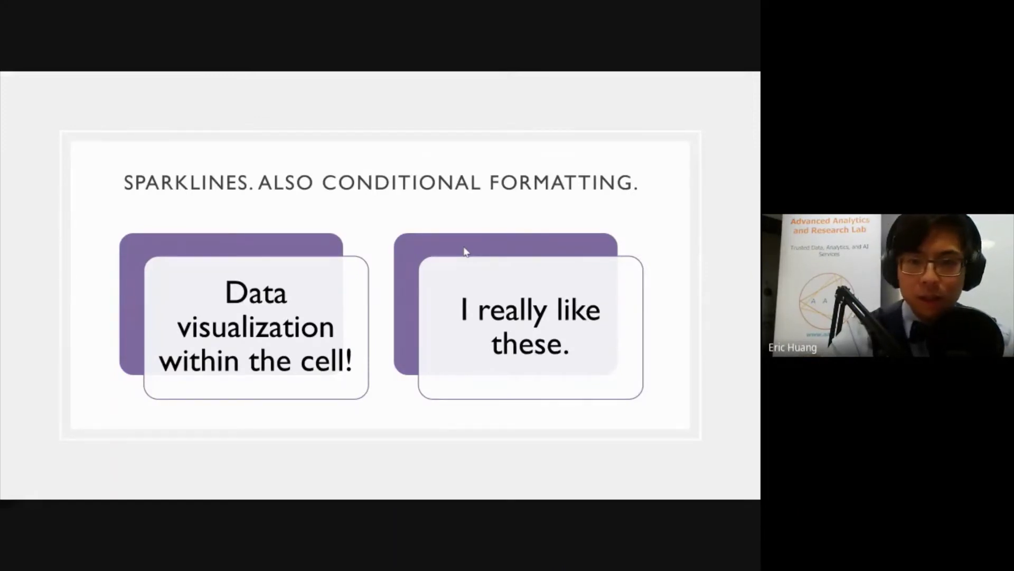
key("Right")
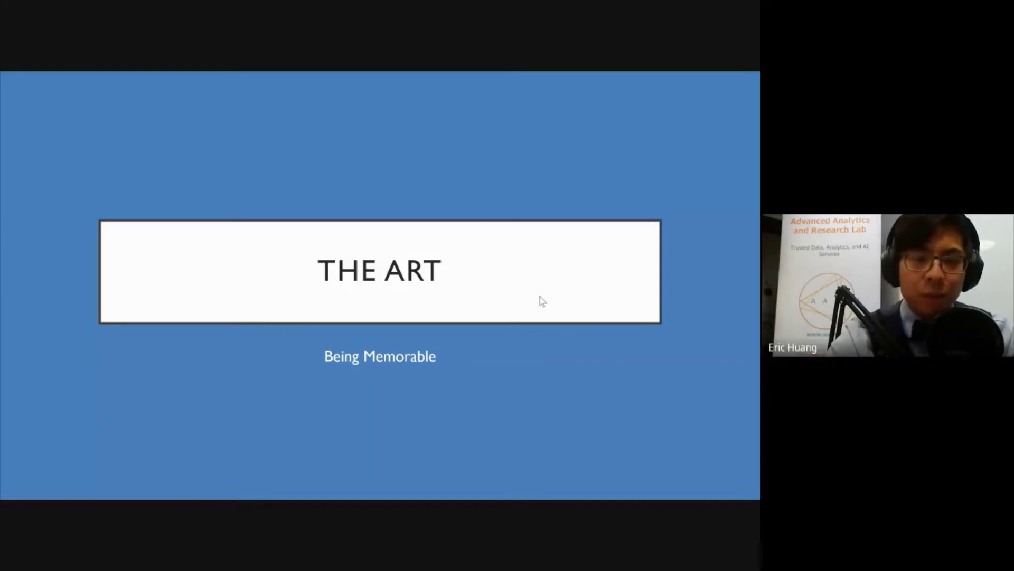
key("Right")
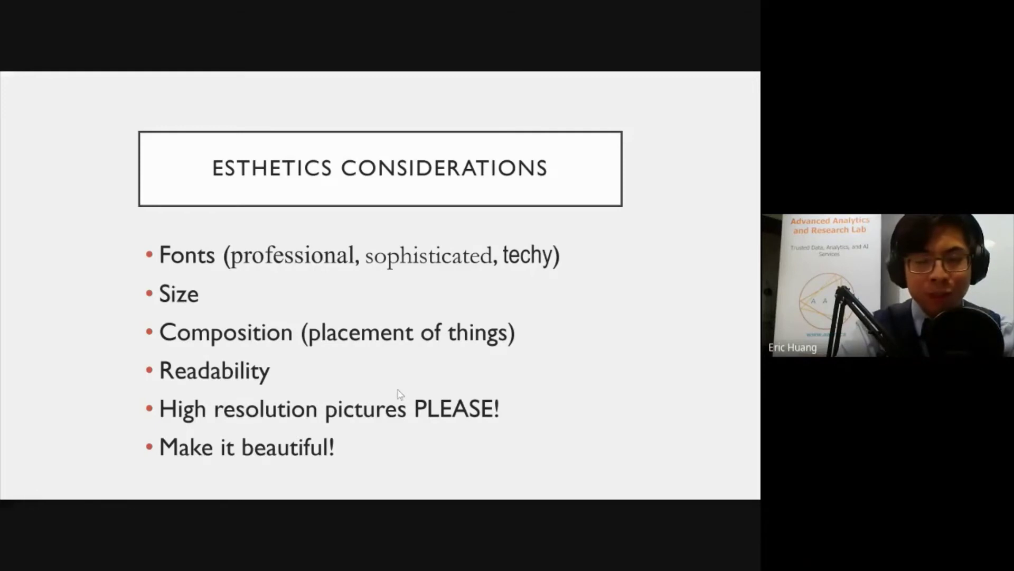
Step past the visualization tips slide to reach Practical Best Practice
left_click(400, 393)
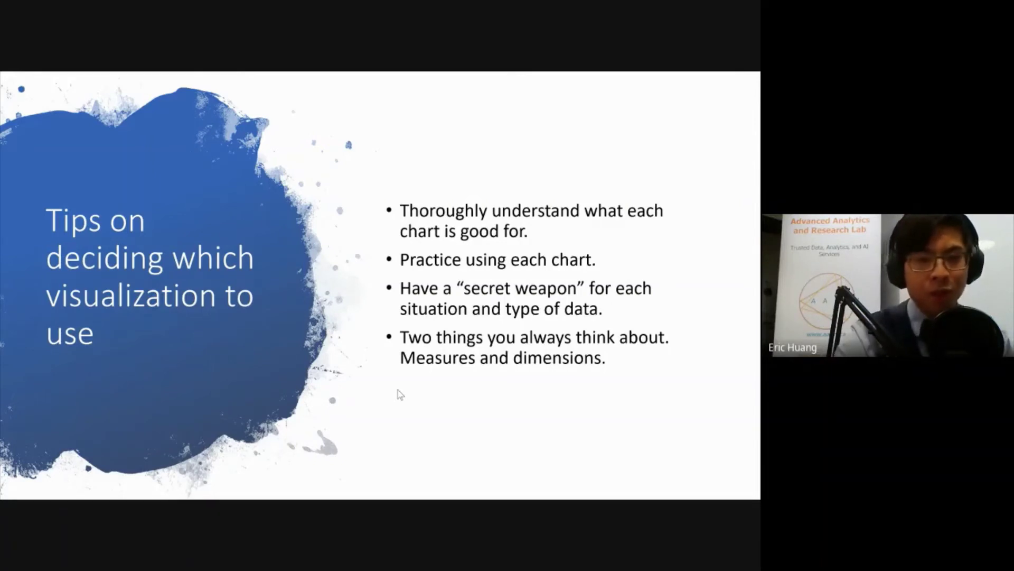
key("Right")
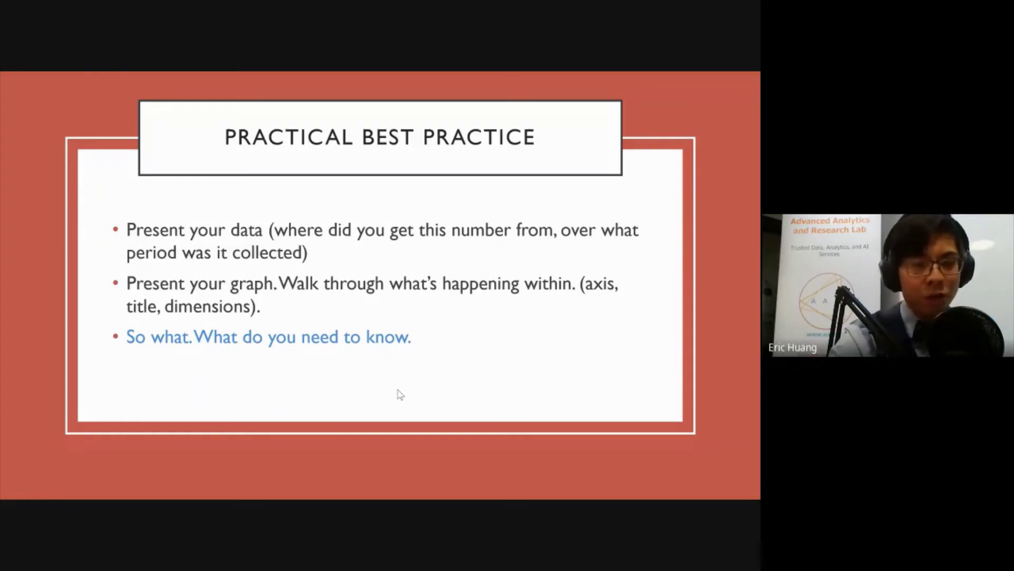
Advance through the colours and New Functions slides to Formatting, then switch back to Excel
key("Right")
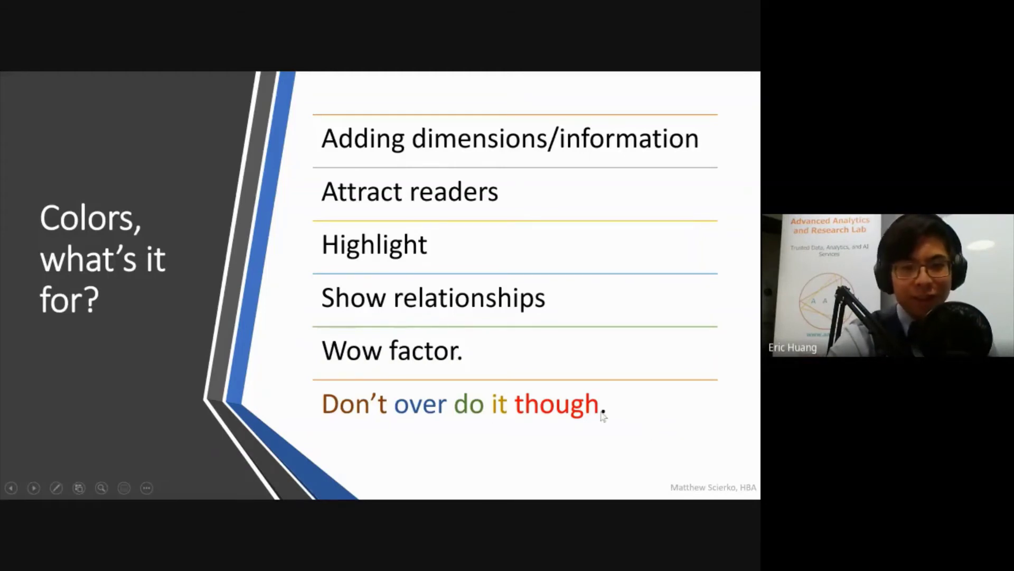
left_click(676, 429)
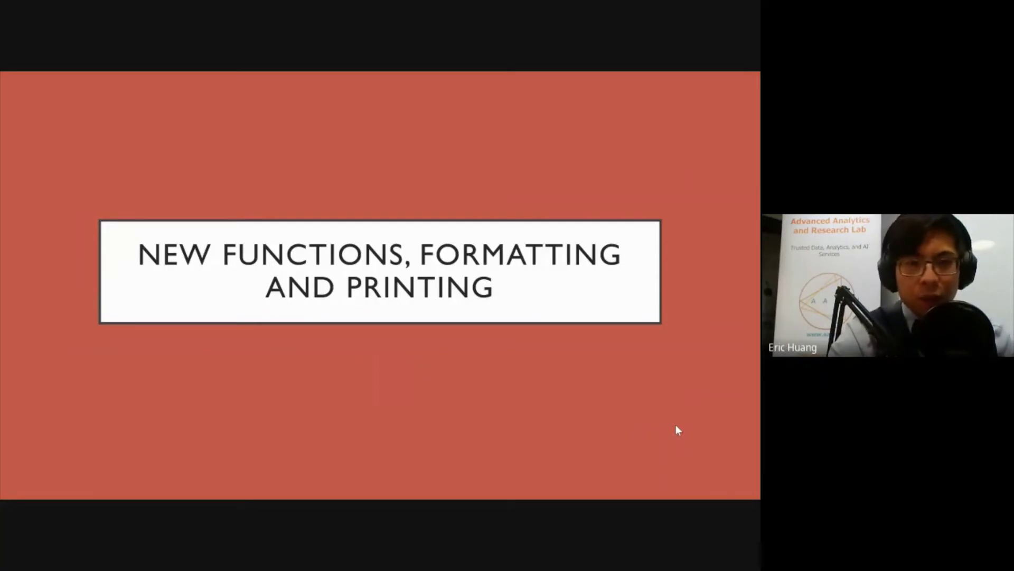
left_click(676, 426)
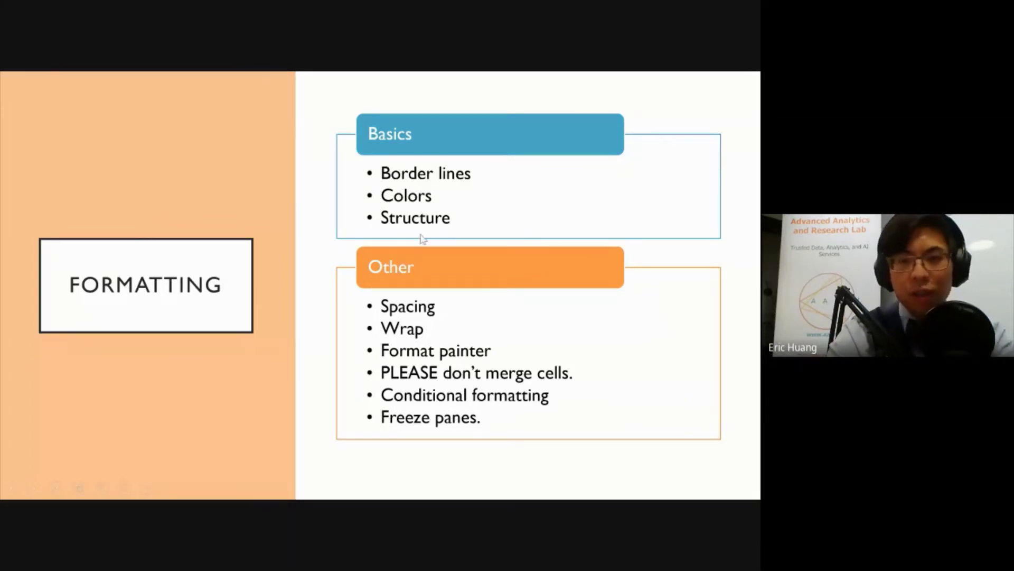
key("alt+Tab")
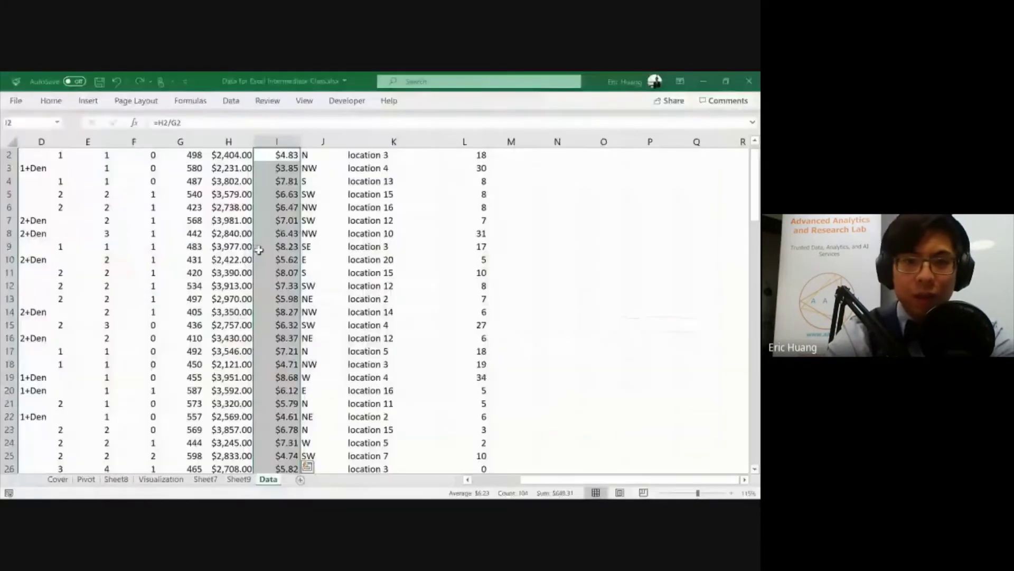
Back on the Data sheet, select A1:C4 starting from the Year header
left_click(370, 270)
scroll(370, 269, "down", 2)
scroll(133, 219, "up", 3)
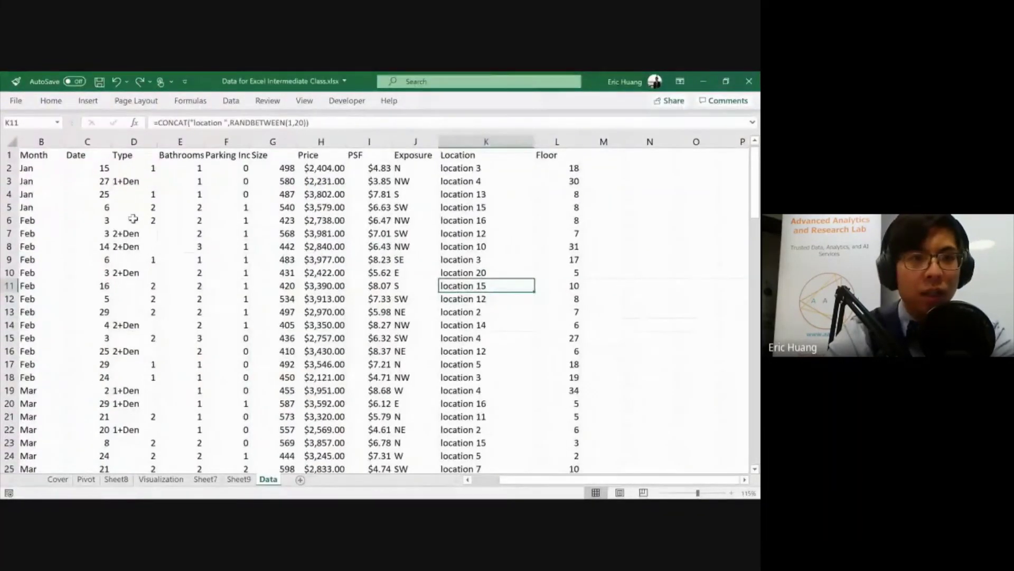
scroll(133, 219, "left", 2)
left_click(51, 101)
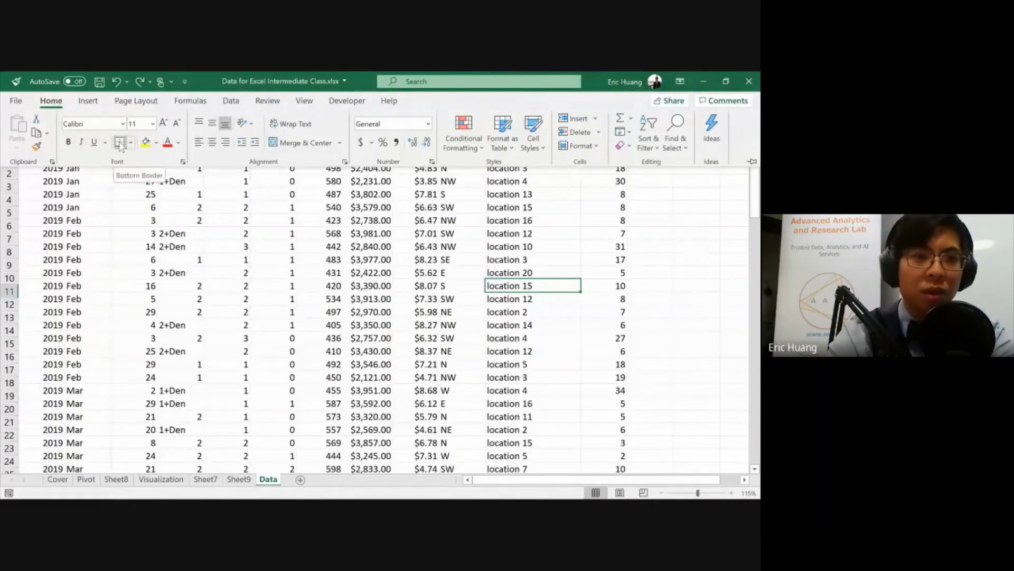
key("ctrl+F1")
left_click(80, 220)
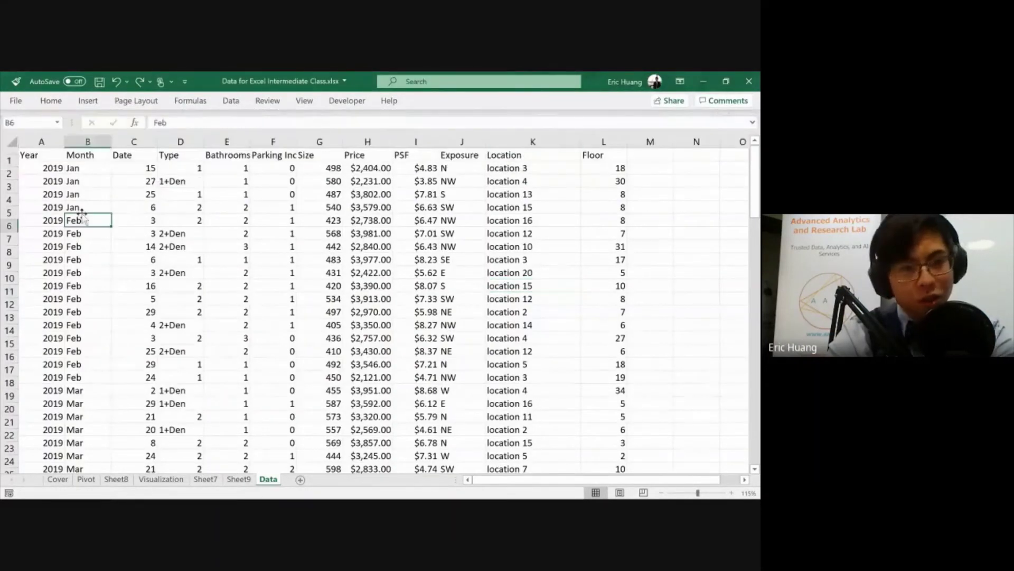
left_click(43, 157)
key("shift+Right")
key("shift+Down")
key("shift+Down")
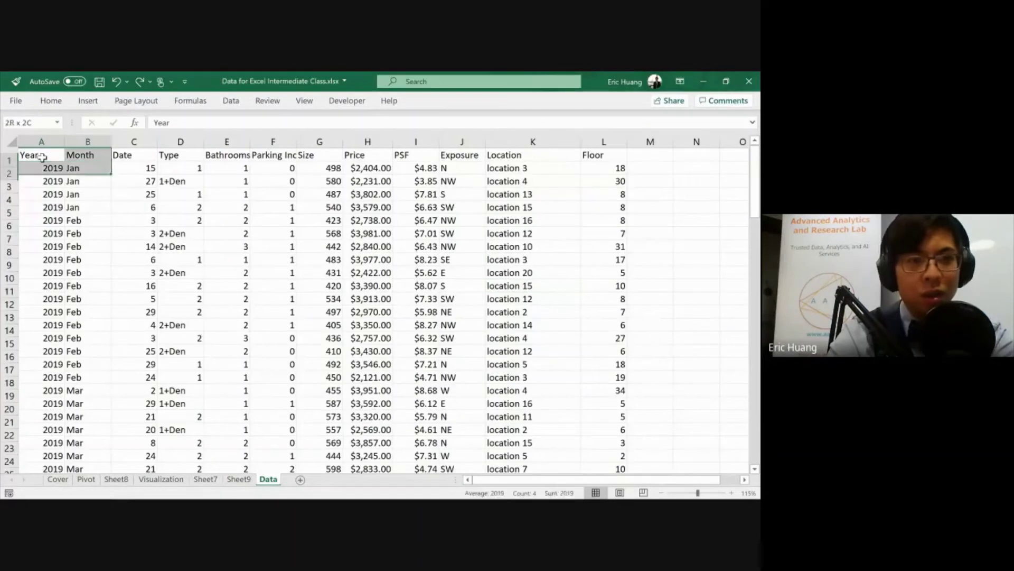
key("shift+Right")
key("shift+Down")
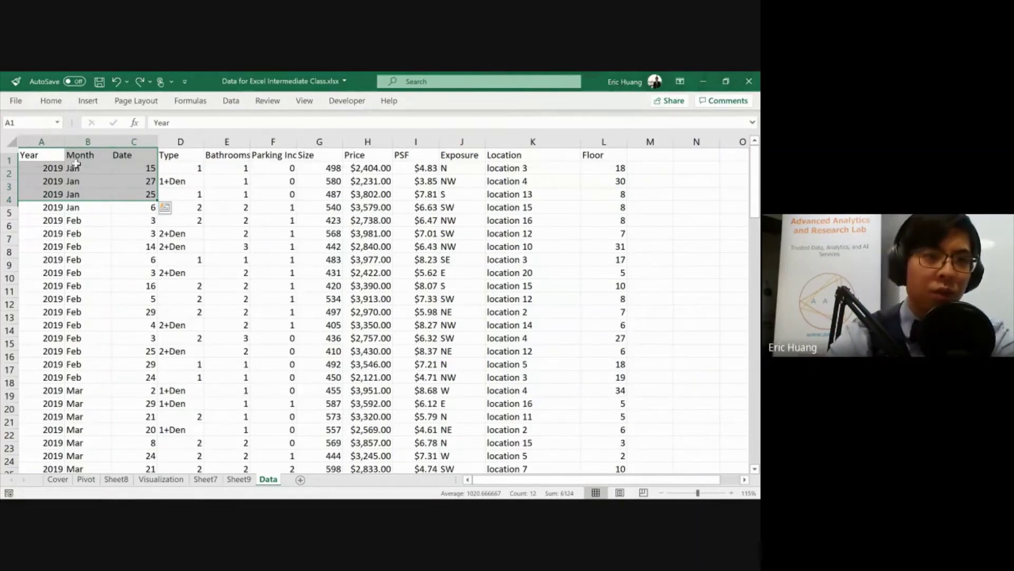
Select the whole data table with Ctrl+A and give every cell All Borders
left_click(41, 166)
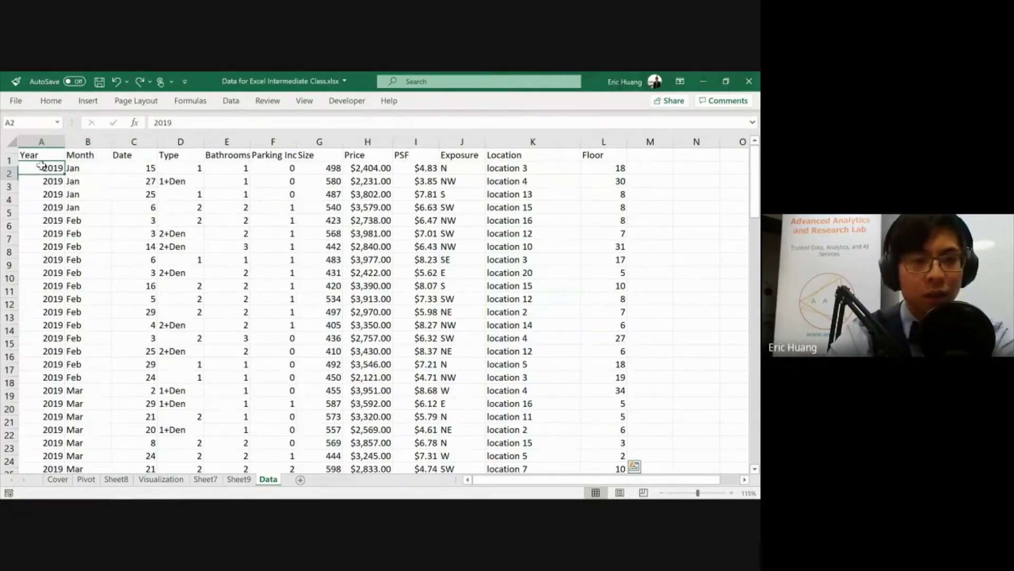
key("ctrl+a")
left_click(52, 105)
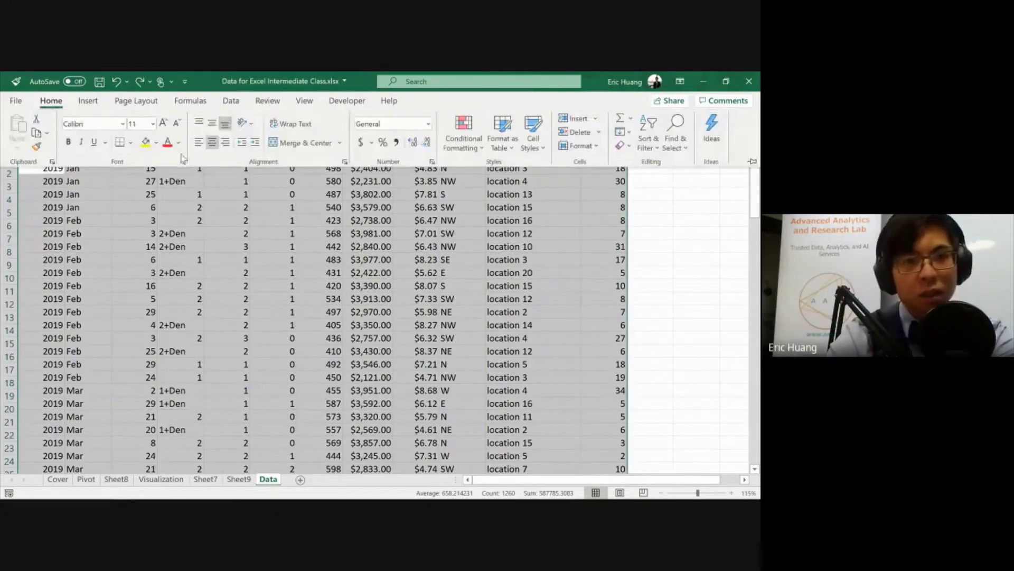
left_click(131, 142)
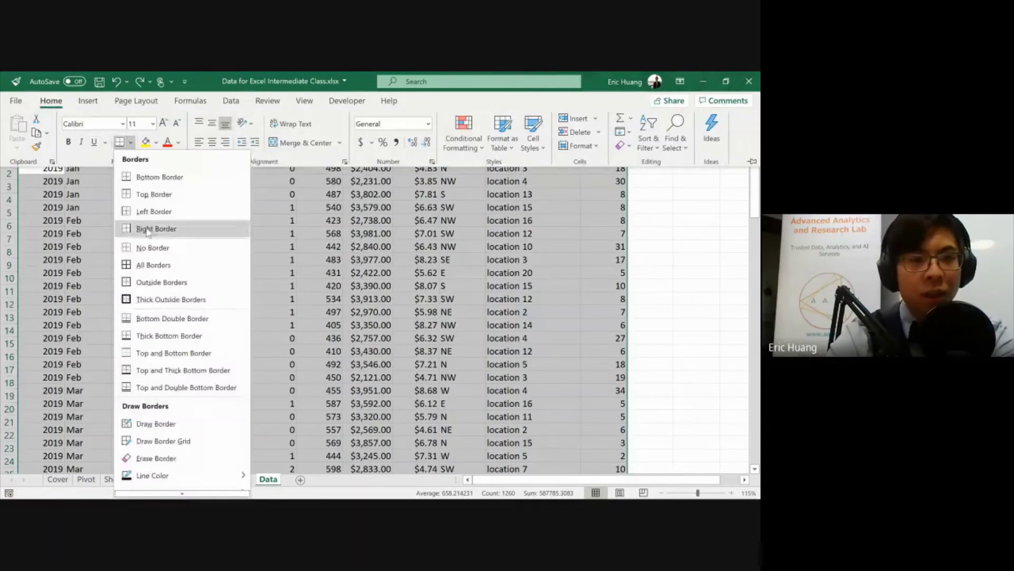
left_click(157, 264)
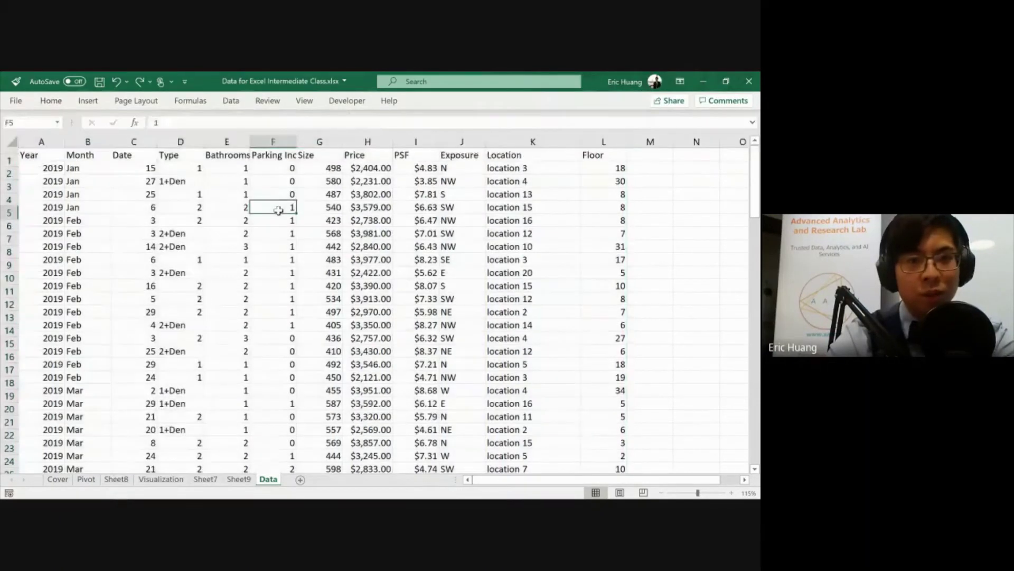
key("alt+h")
key("b")
key("a")
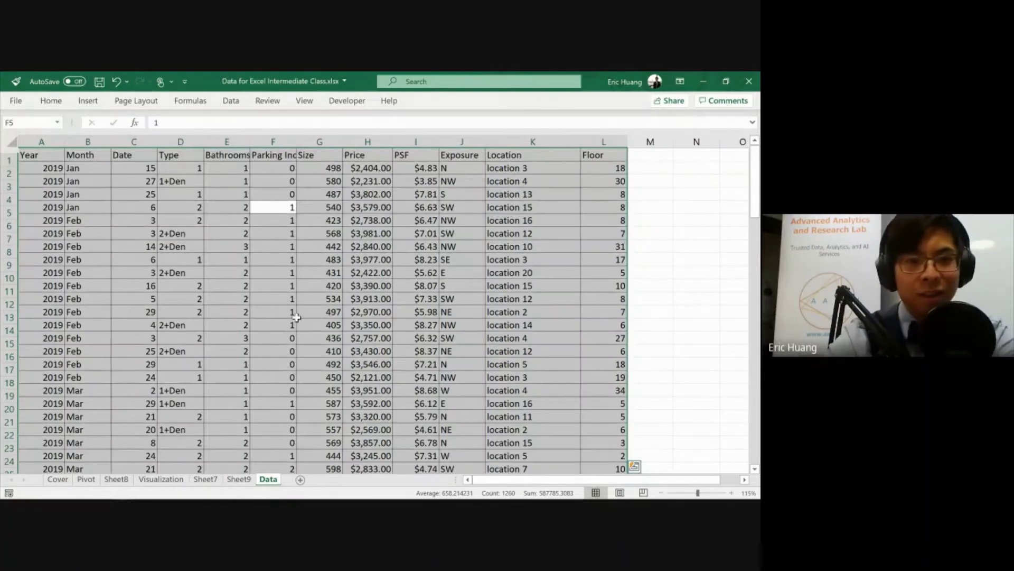
left_click(50, 106)
left_click(181, 217)
left_click(210, 281)
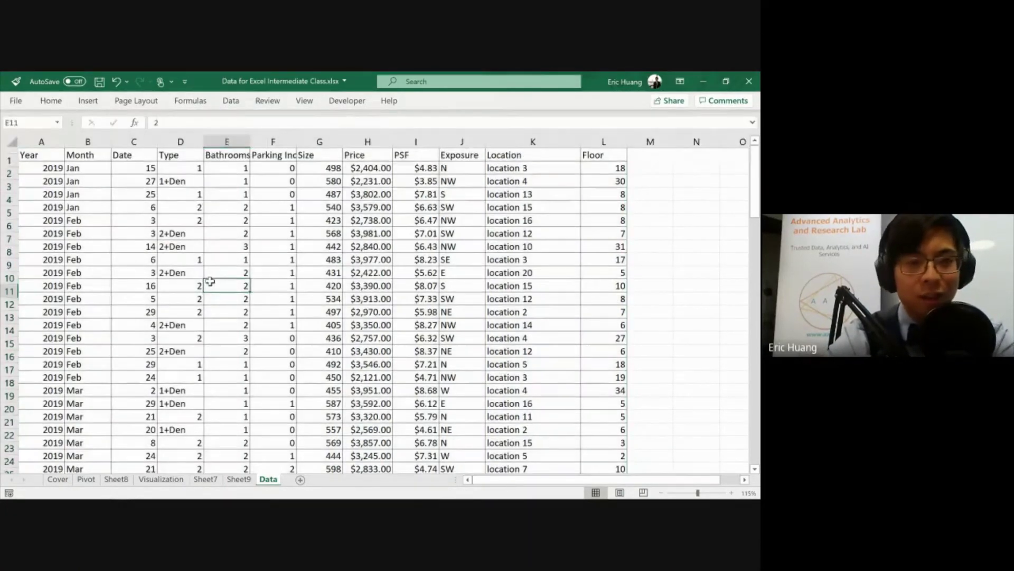
Undo the table borders and pick a style from the Borders list
key("ctrl+z")
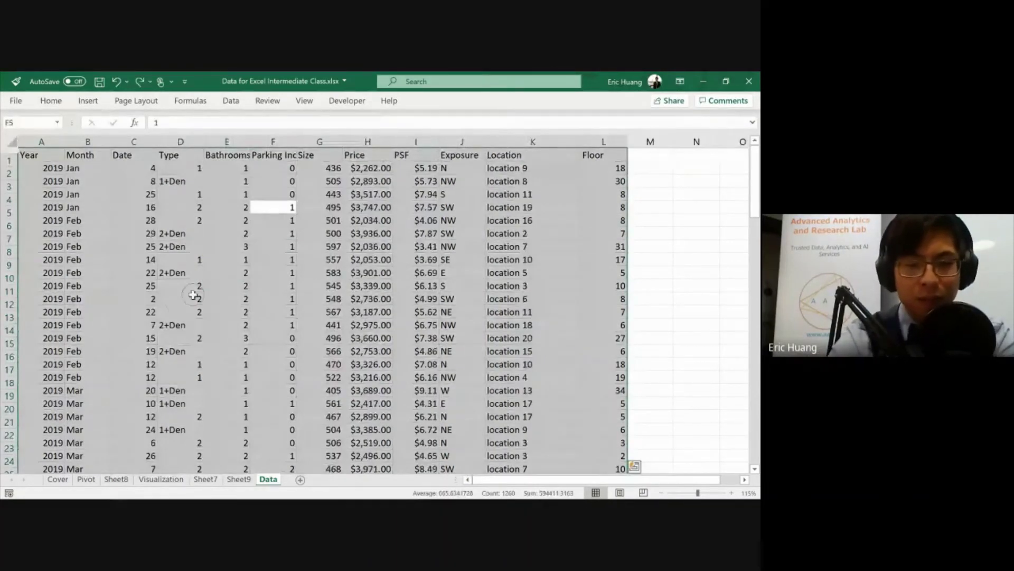
key("alt")
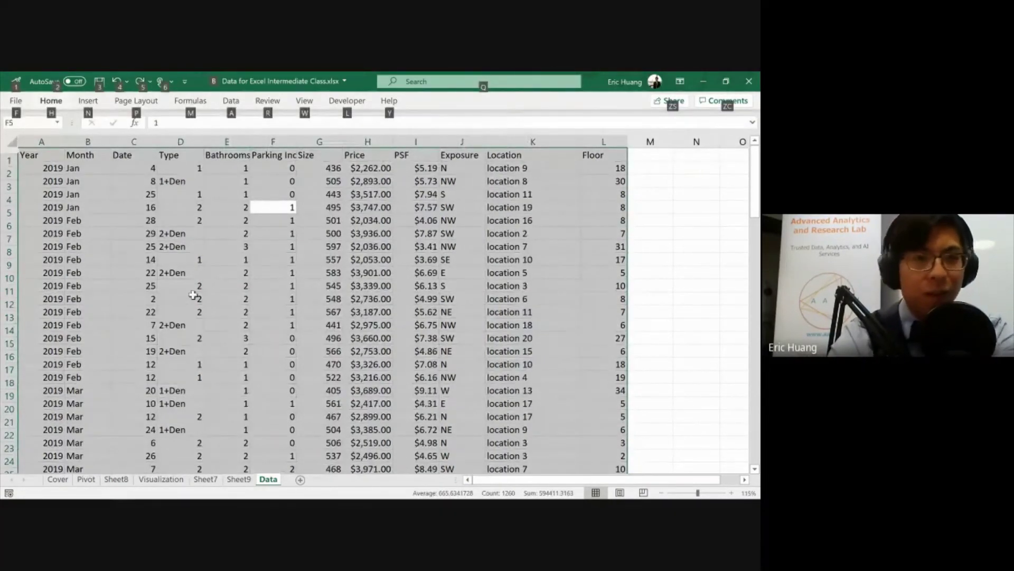
key("h")
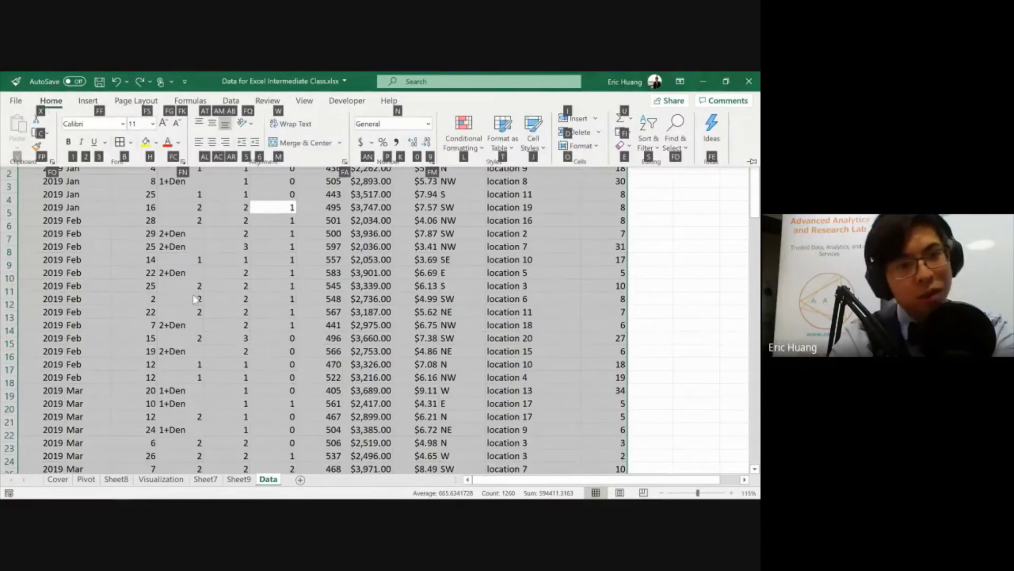
key("b")
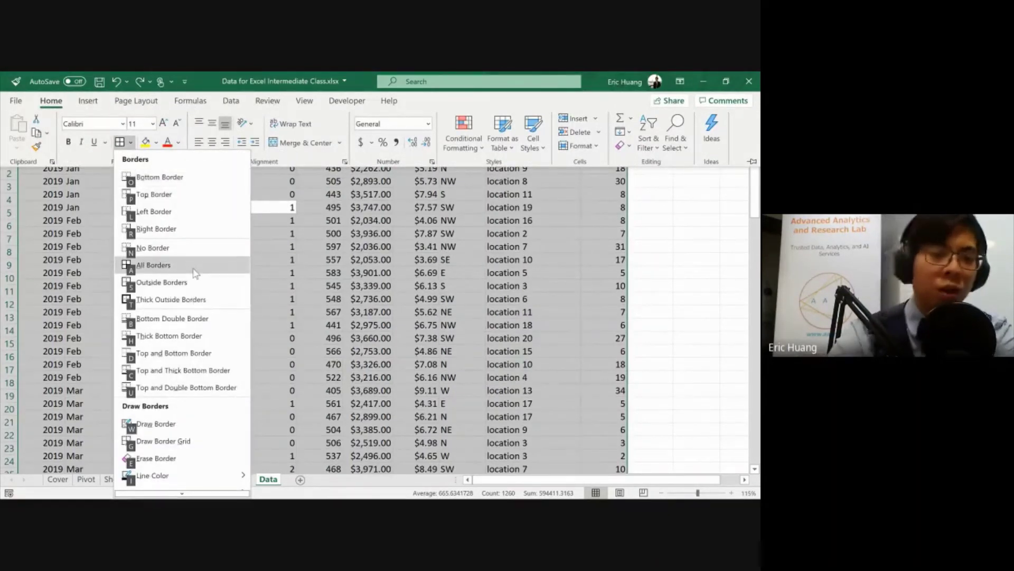
left_click(172, 300)
key("ctrl+F1")
Put All Borders on every cell of E7:H13
left_click_drag(227, 233, 380, 312)
key("alt+h")
key("b")
key("a")
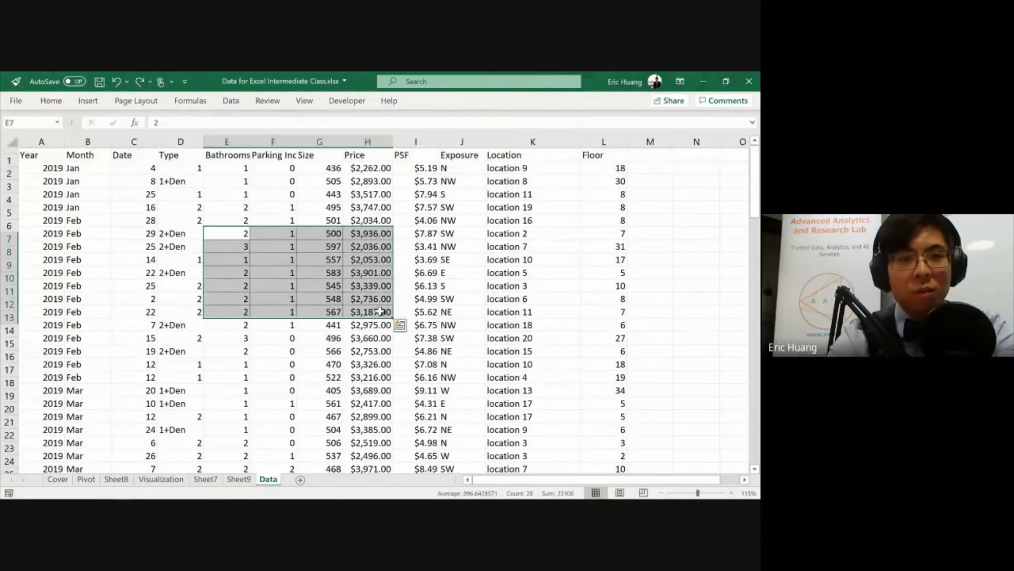
left_click(246, 259)
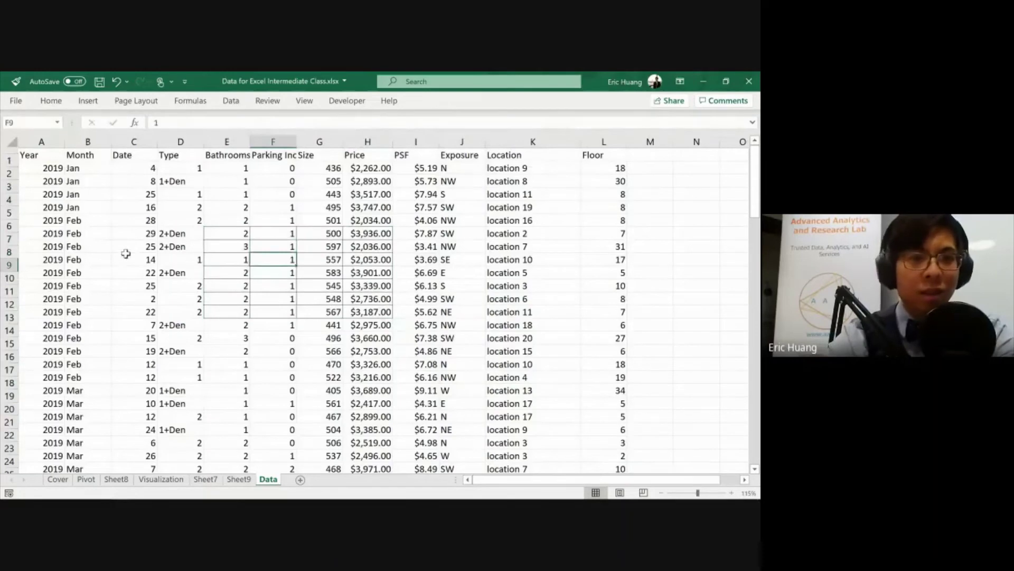
Outline the Year and Month cells A4:B10 with Outside Borders
left_click_drag(53, 194, 104, 273)
key("alt+h")
key("b")
key("s")
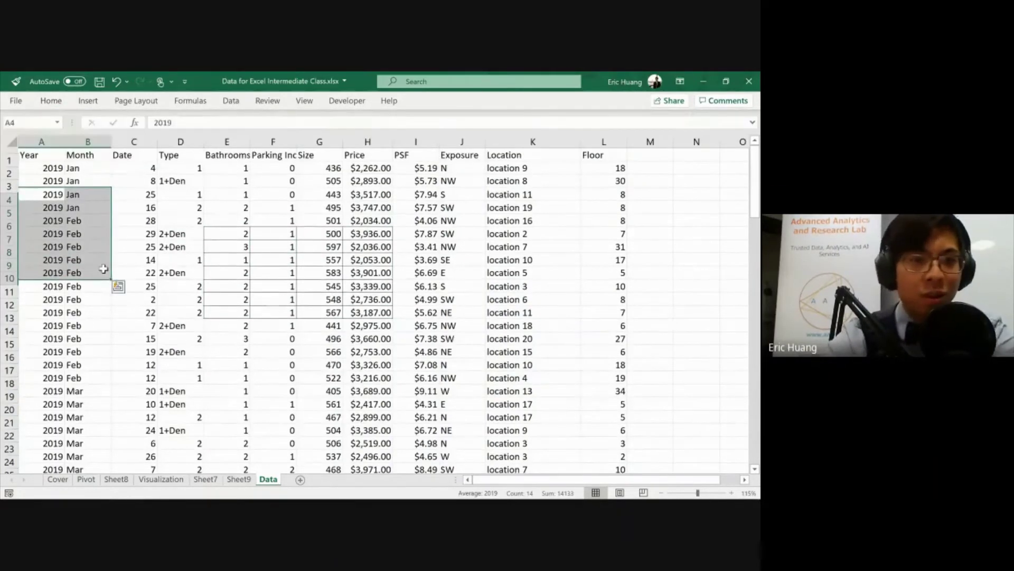
key("Right")
key("Right")
key("Right")
key("Down")
key("Right")
key("Down")
key("Down")
key("Right")
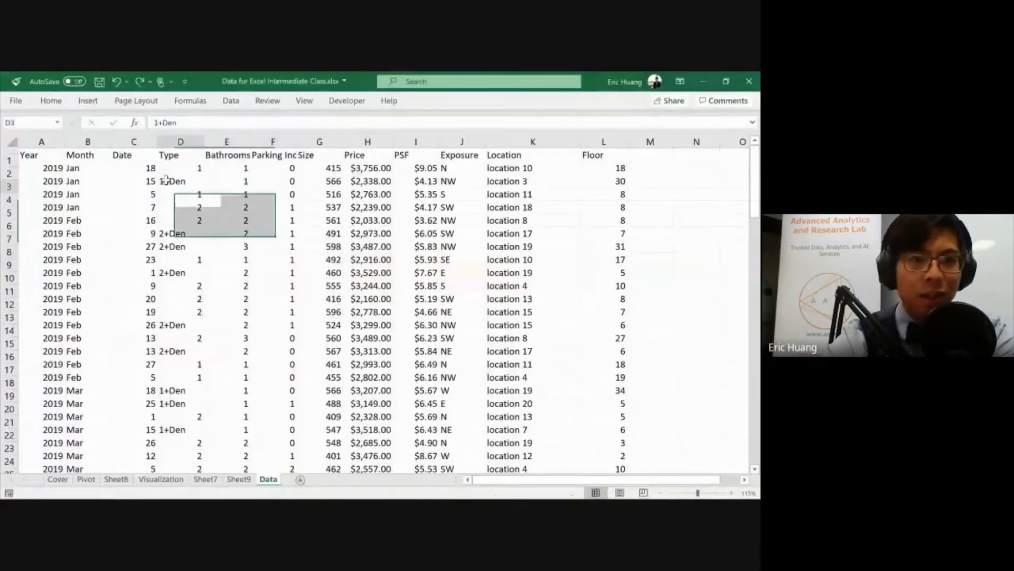
Give the header row A1:L1 a green fill, then switch to the PowerPoint Formatting slide
key("Up")
key("Home")
key("Up")
key("ctrl+shift+Right")
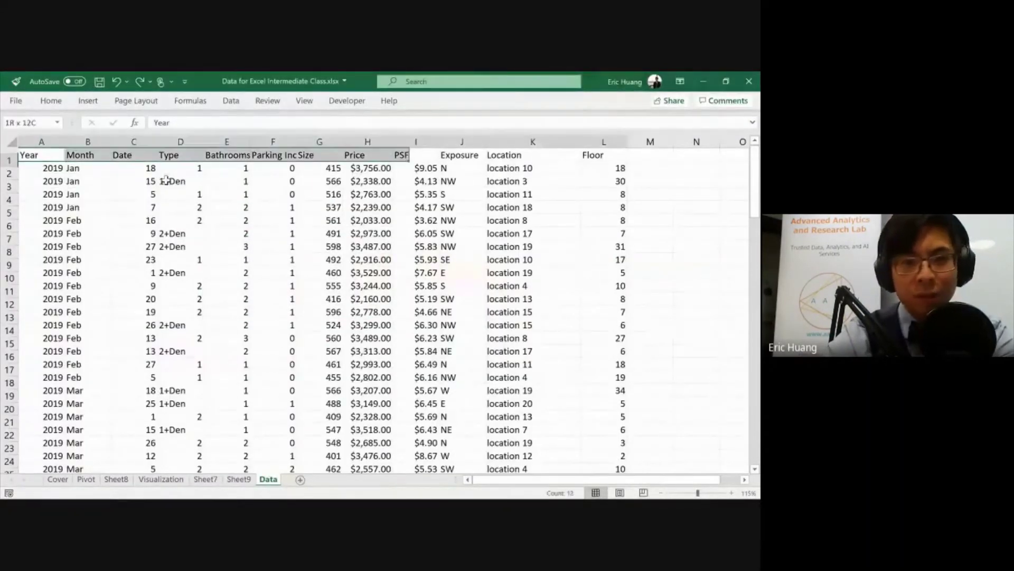
key("alt")
key("h")
key("h")
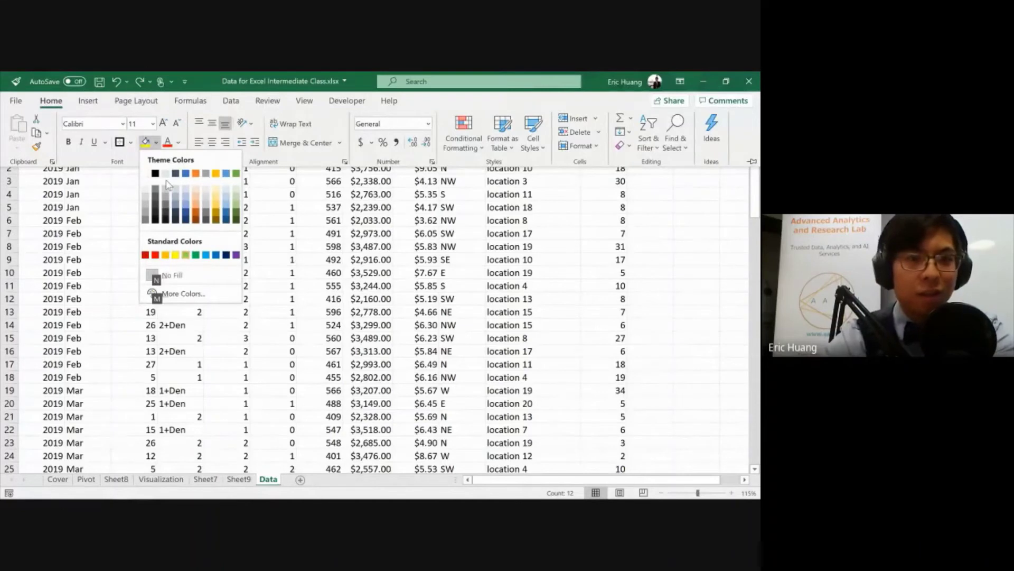
key("Escape")
key("Down")
key("Up")
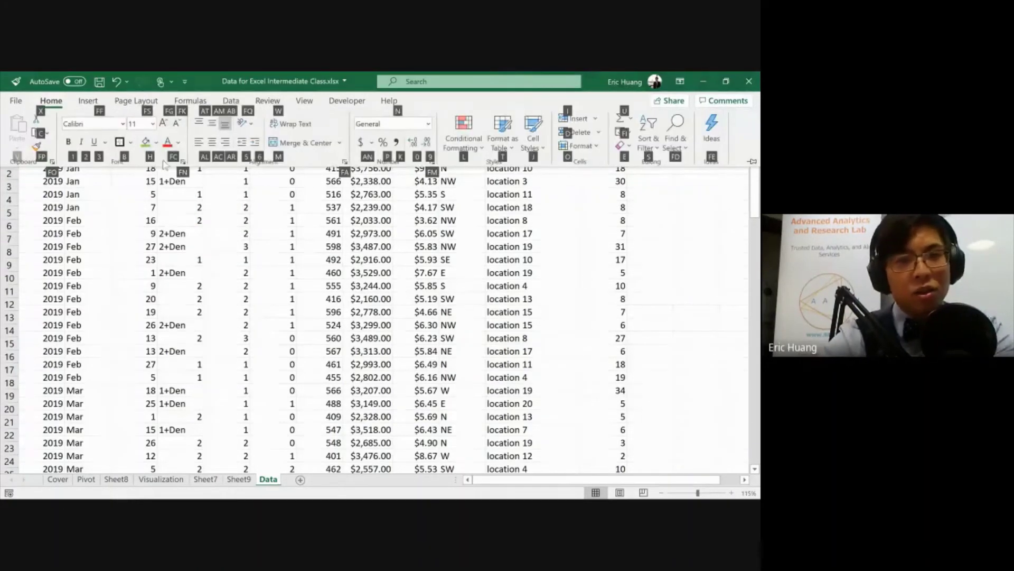
key("alt+Tab")
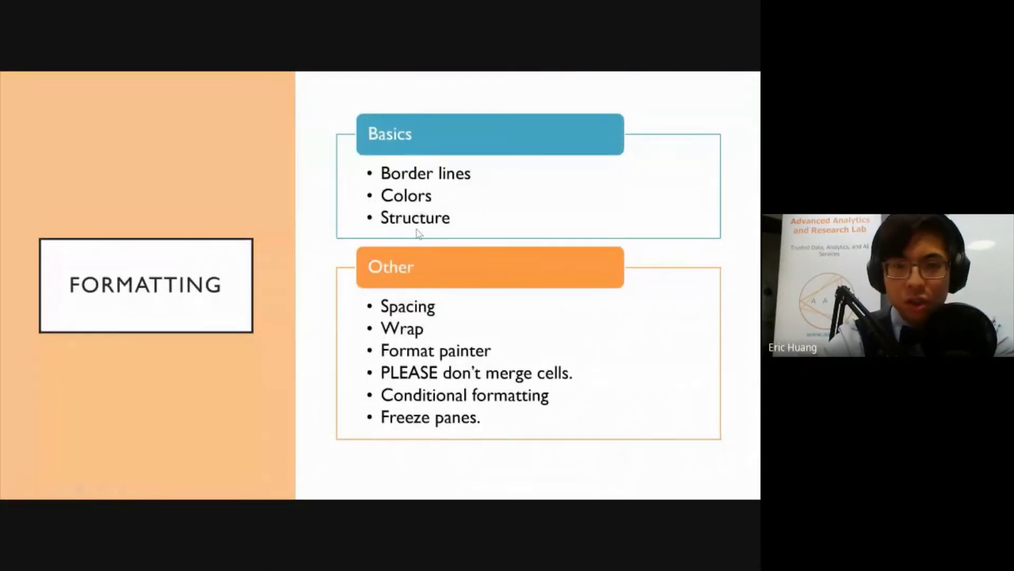
Back in Excel, make the header labels A1:L1 bold with Ctrl+B
key("alt+Tab")
left_click(192, 220)
key("Up")
key("Left")
key("Left")
key("ctrl+Home")
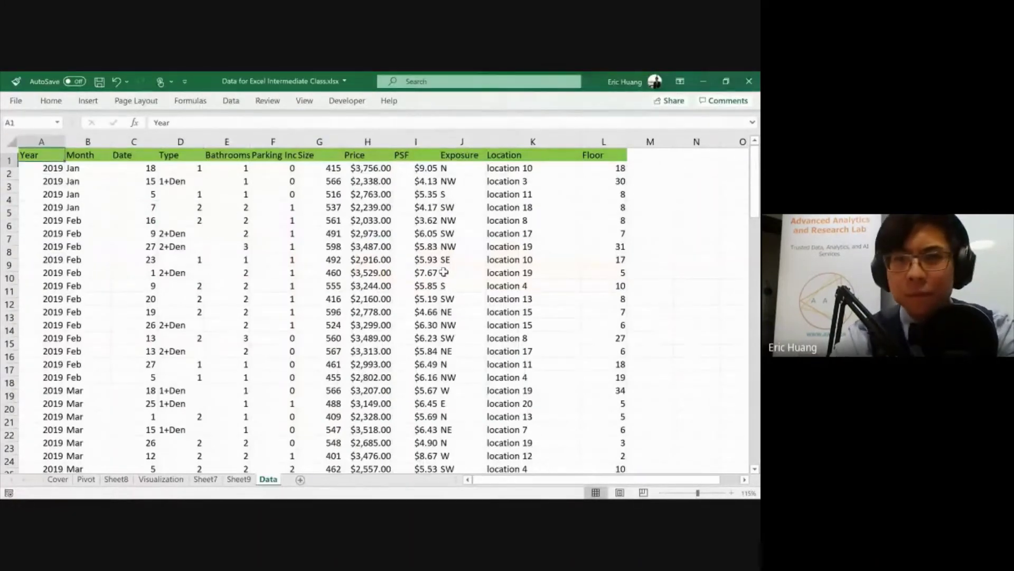
key("ctrl+shift+Right")
key("ctrl+b")
key("ctrl+Home")
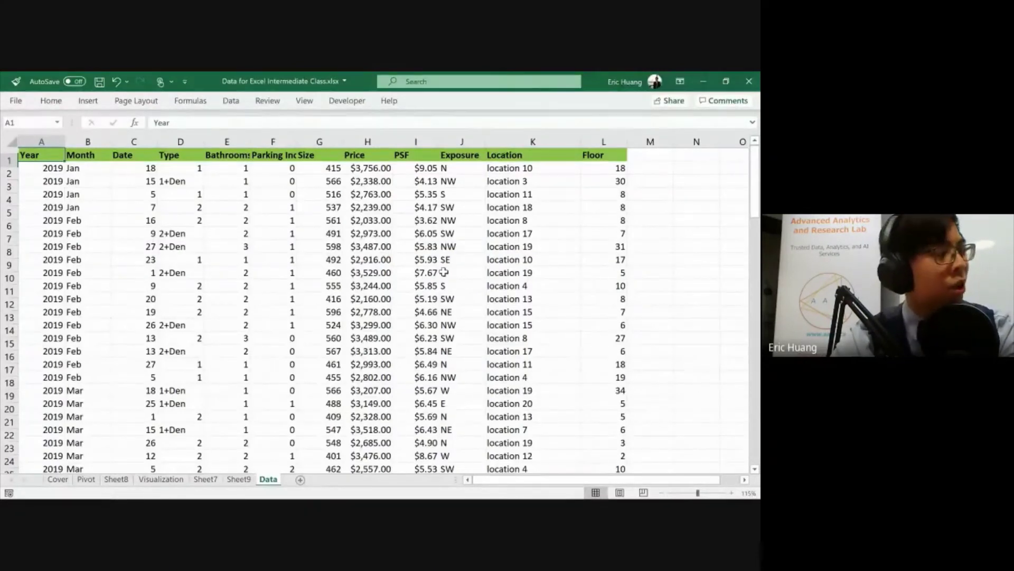
Widen column E so the full Bathrooms header fits
key("Right")
key("Right")
key("Right")
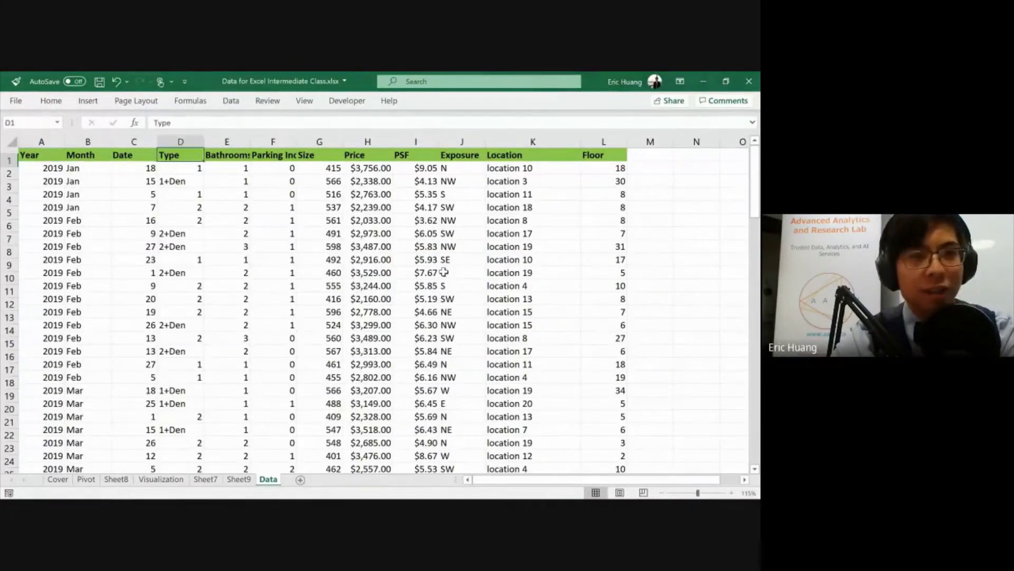
left_click(266, 246)
left_click(239, 169)
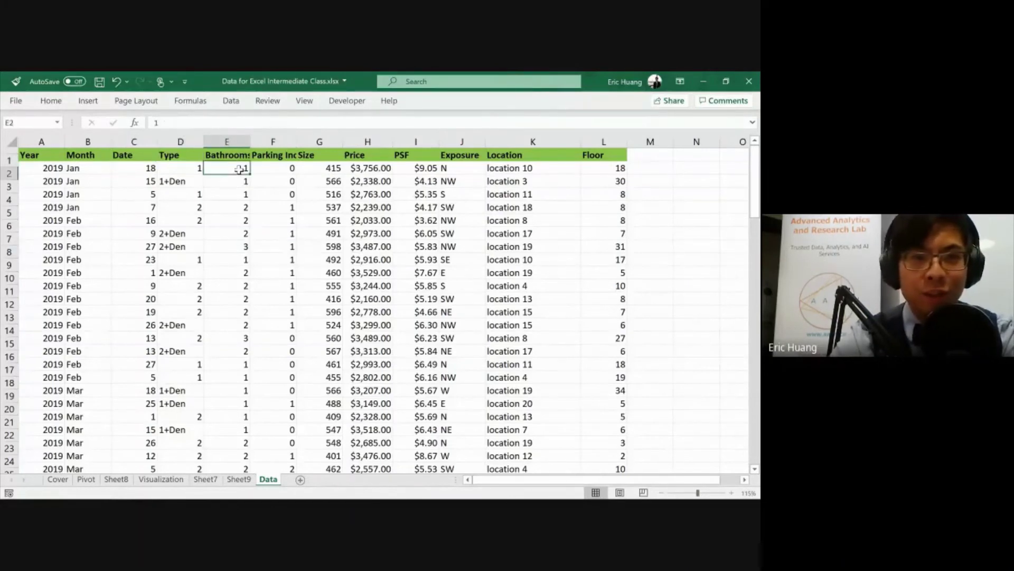
left_click(229, 156)
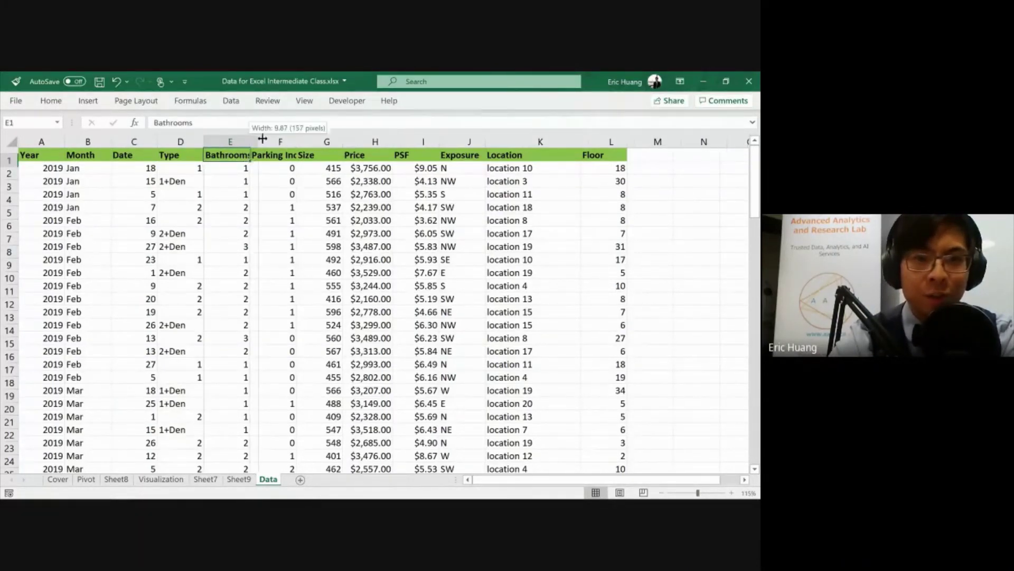
double_click(250, 140)
type("e")
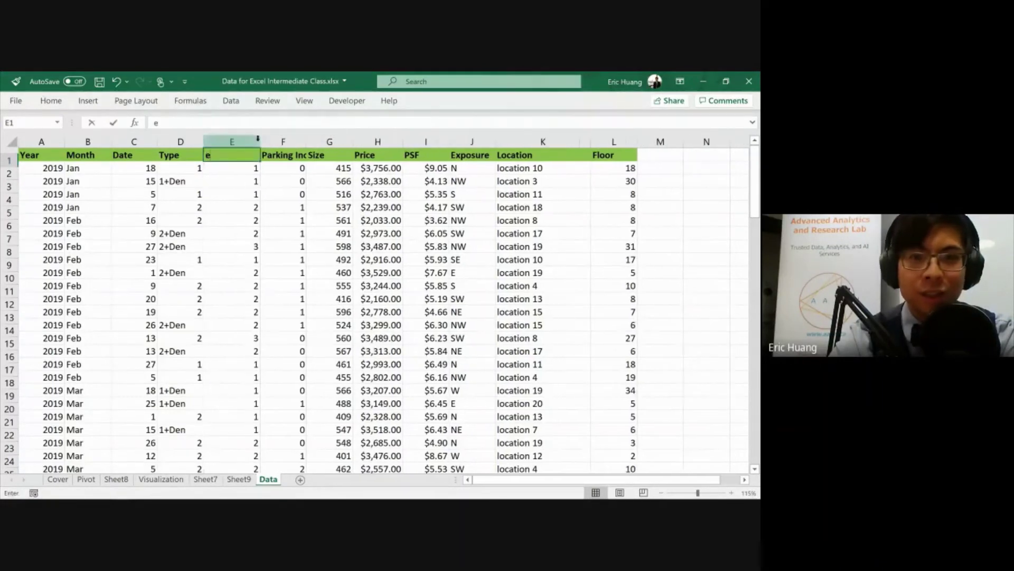
key("Escape")
Narrow the PSF column by dragging its right border left
left_click(461, 191)
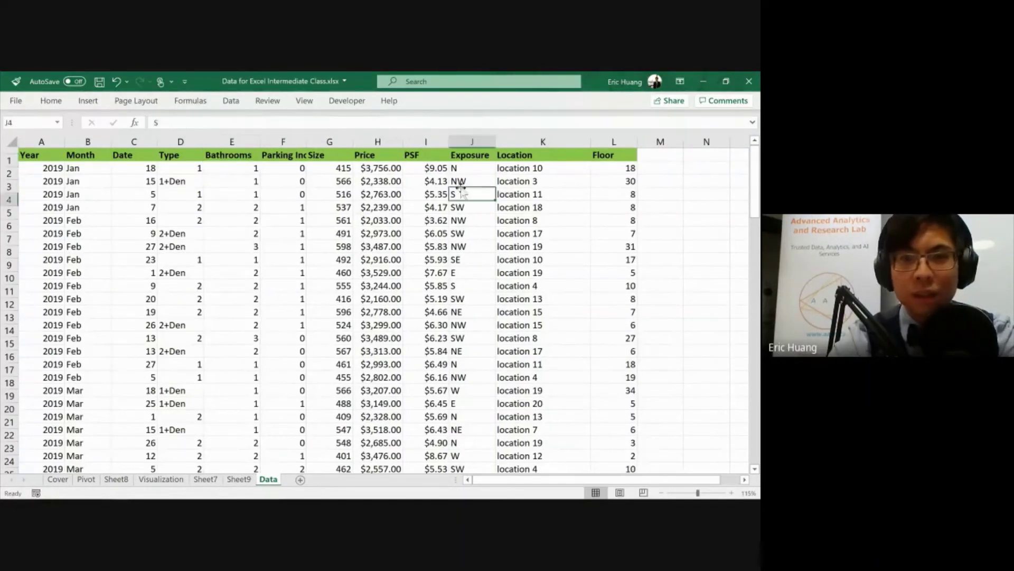
left_click(485, 157)
left_click(430, 154)
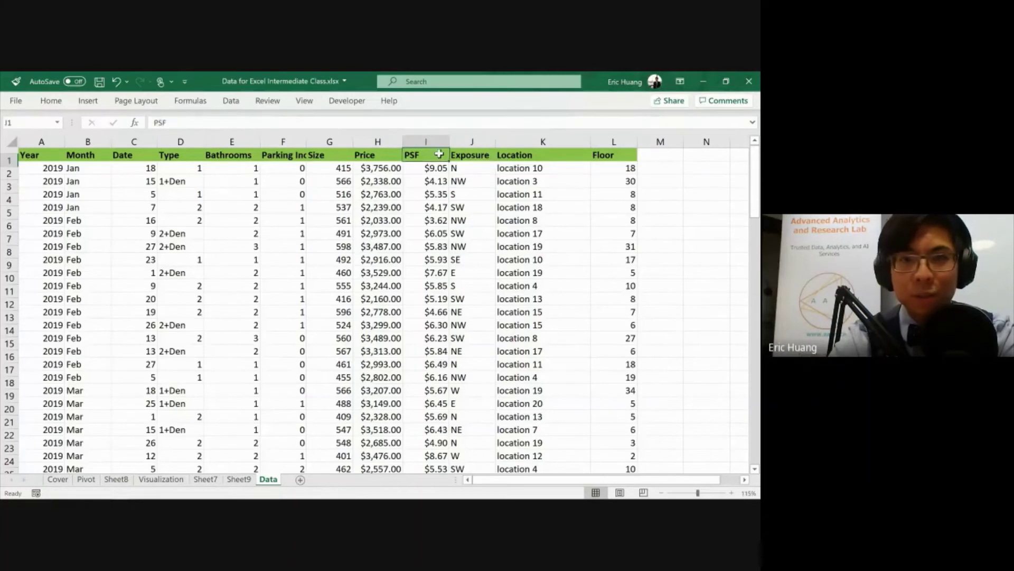
left_click_drag(447, 138, 437, 140)
left_click(450, 206)
key("Left")
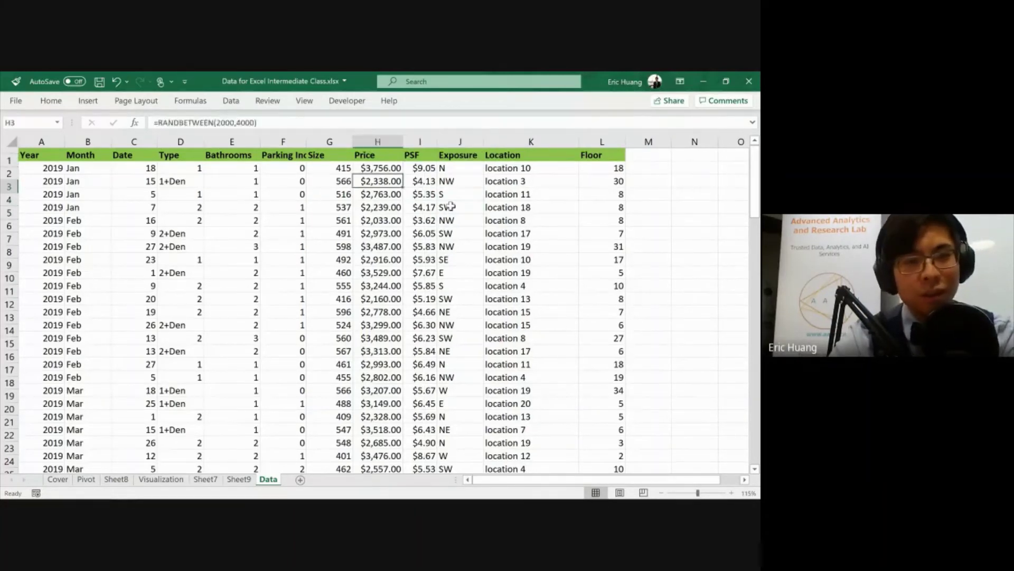
key("Left")
key("ctrl+Home")
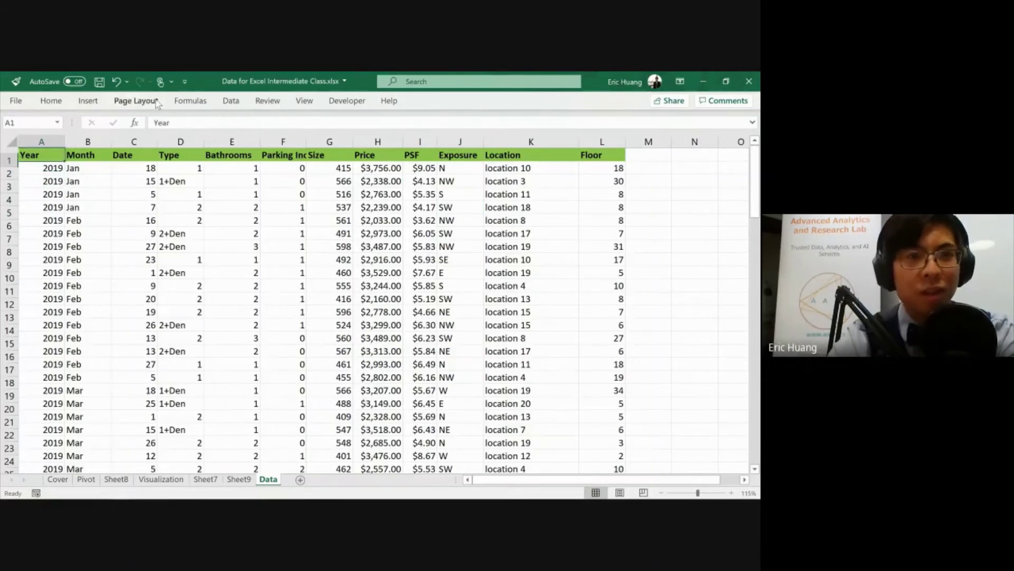
left_click(50, 101)
AutoFit the column width from the Home Format menu
left_click(579, 146)
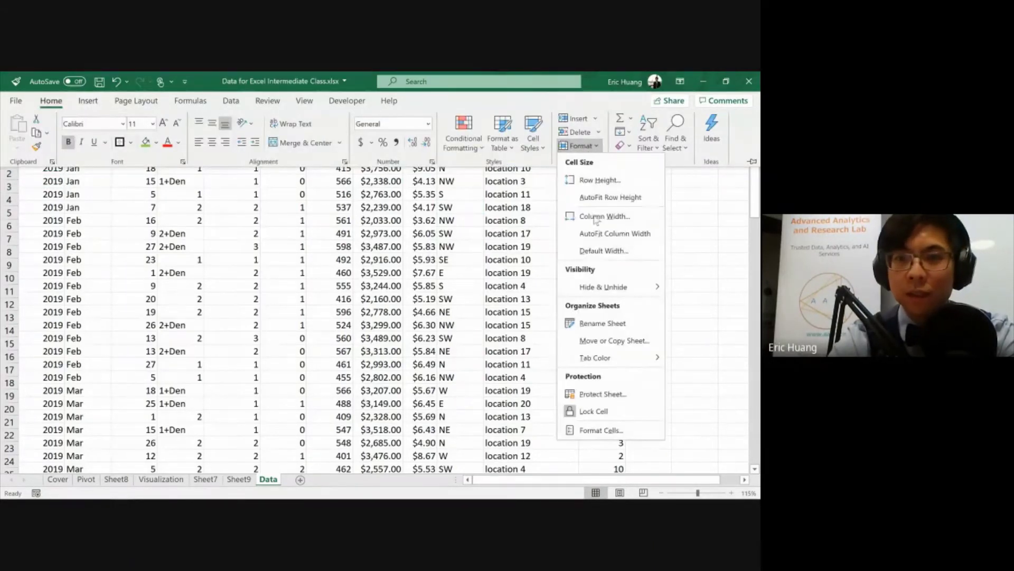
left_click(584, 233)
key("Right")
key("Right")
key("Down")
key("Down")
key("ctrl+Home")
Select the data block A1:L105 and browse the Format cell size options without changes
key("ctrl+shift+End")
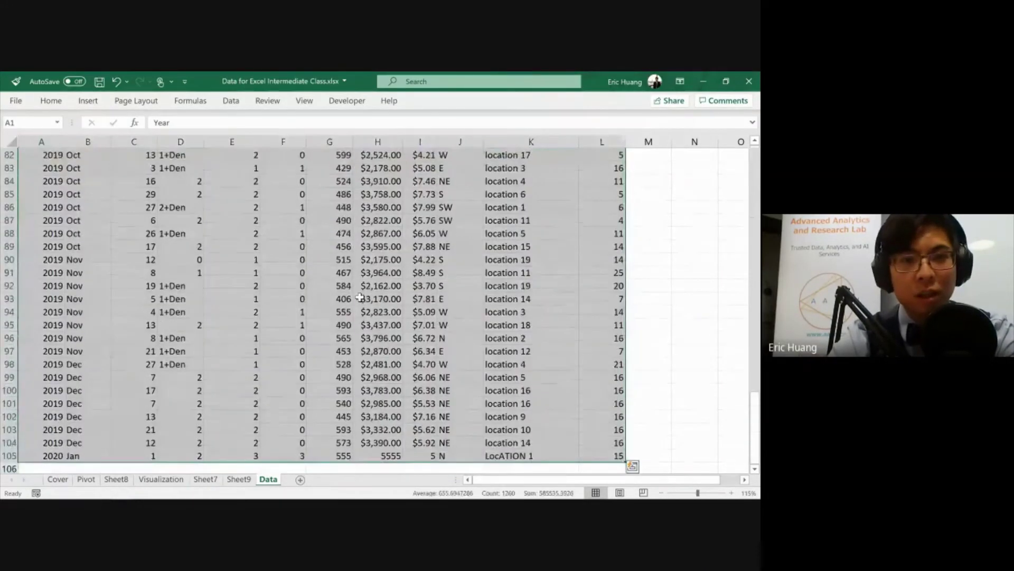
key("alt")
key("h")
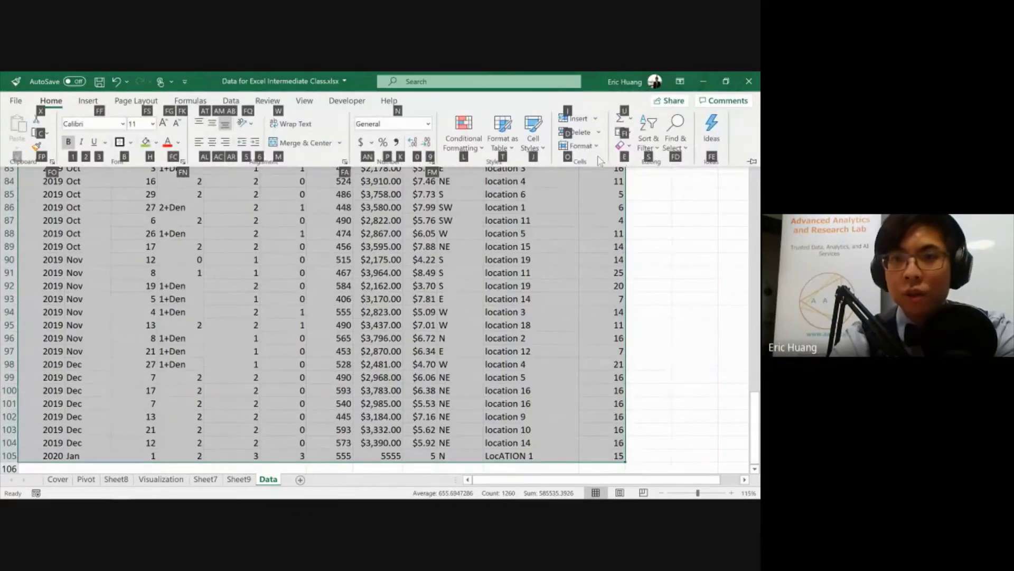
key("o")
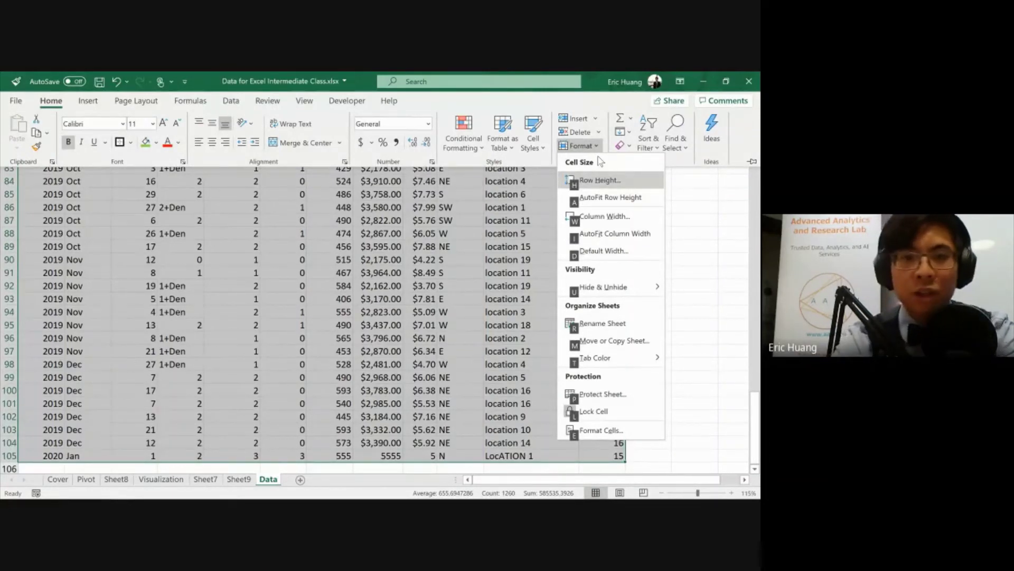
key("Escape")
key("Escape")
key("ctrl+Up")
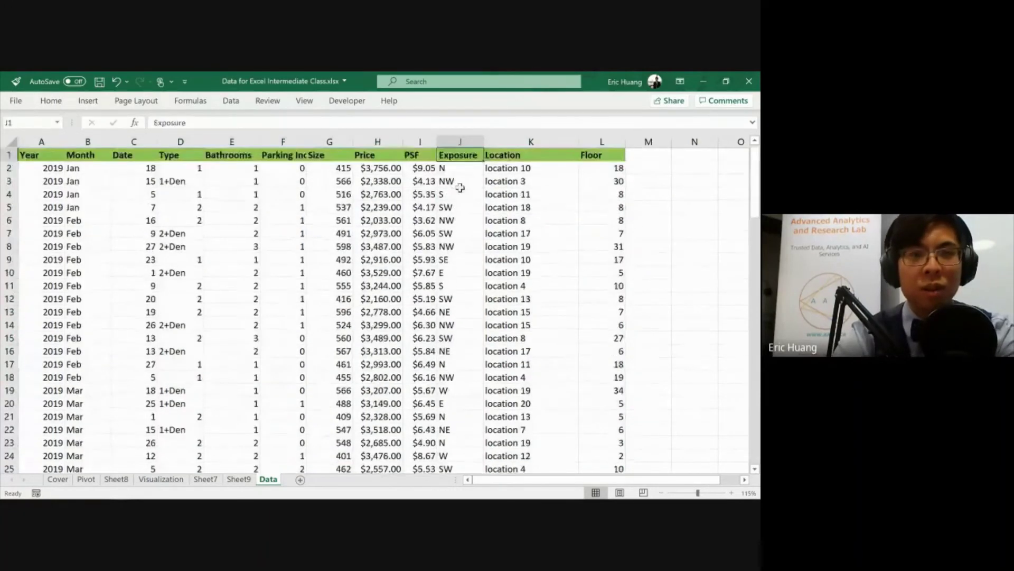
key("Left")
key("ctrl+shift+Down")
AutoFit every column to its contents with Alt+H, O, I, then select the whole table
key("ctrl+a")
key("alt")
key("h")
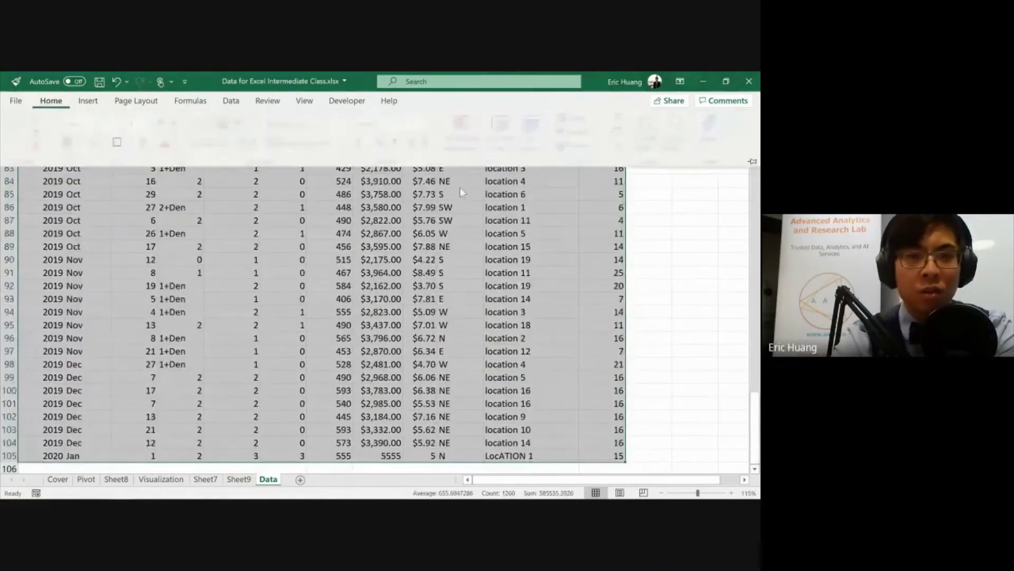
key("o")
key("i")
left_click(243, 260)
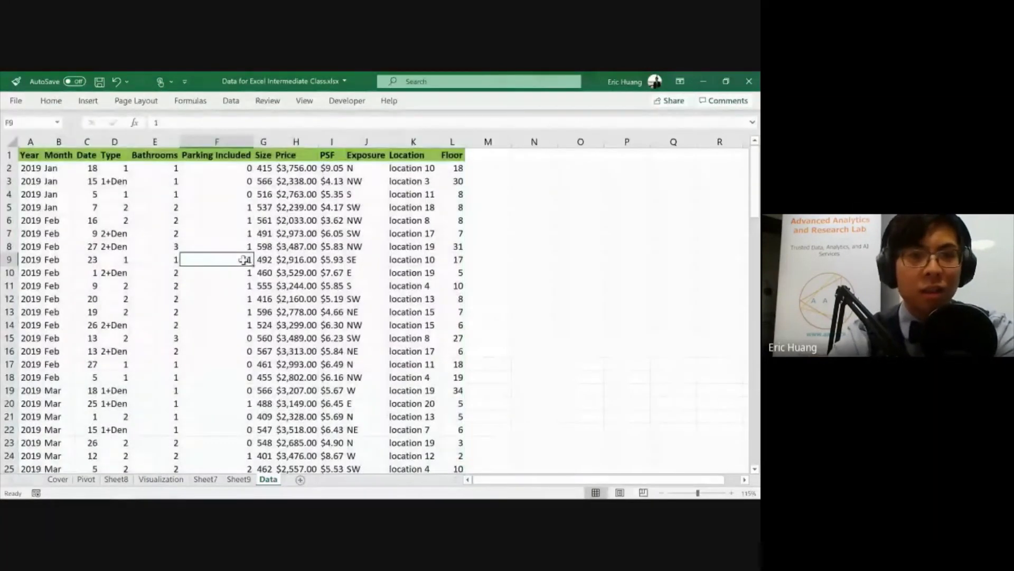
key("ctrl+a")
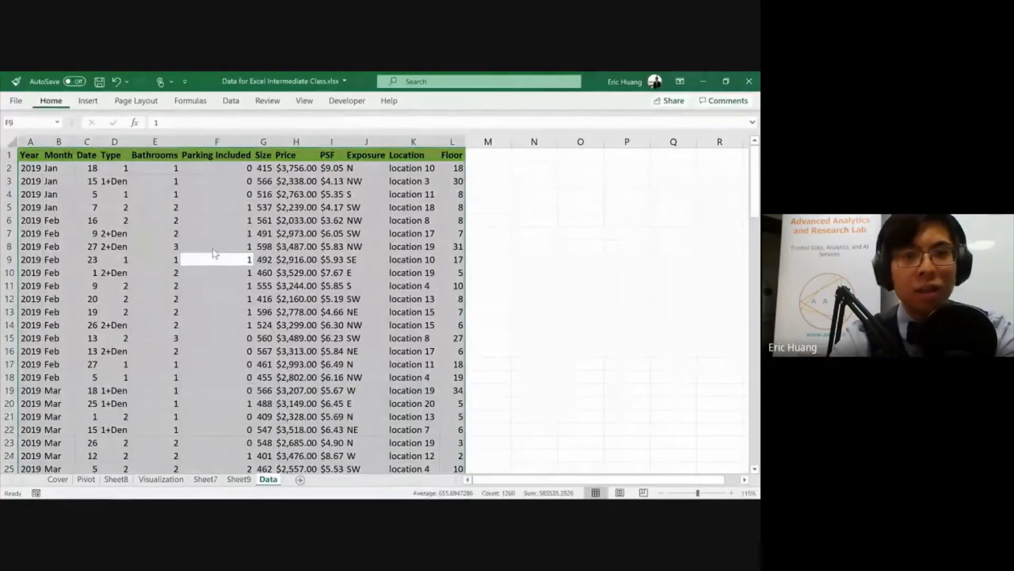
Open and close the Help pane, then pick a cell in the Parking Included column
key("F1")
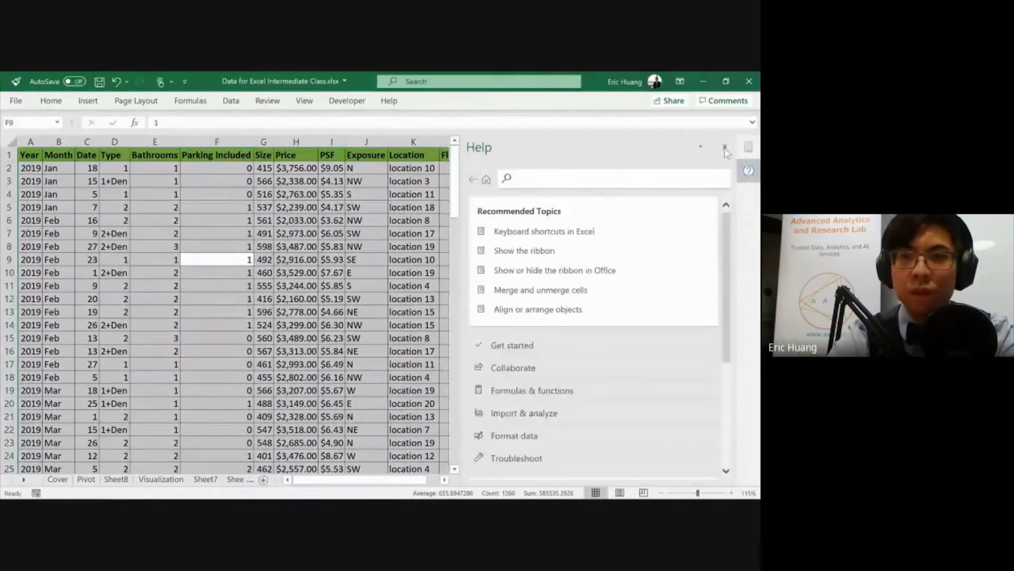
left_click(725, 146)
left_click(348, 228)
left_click(219, 226)
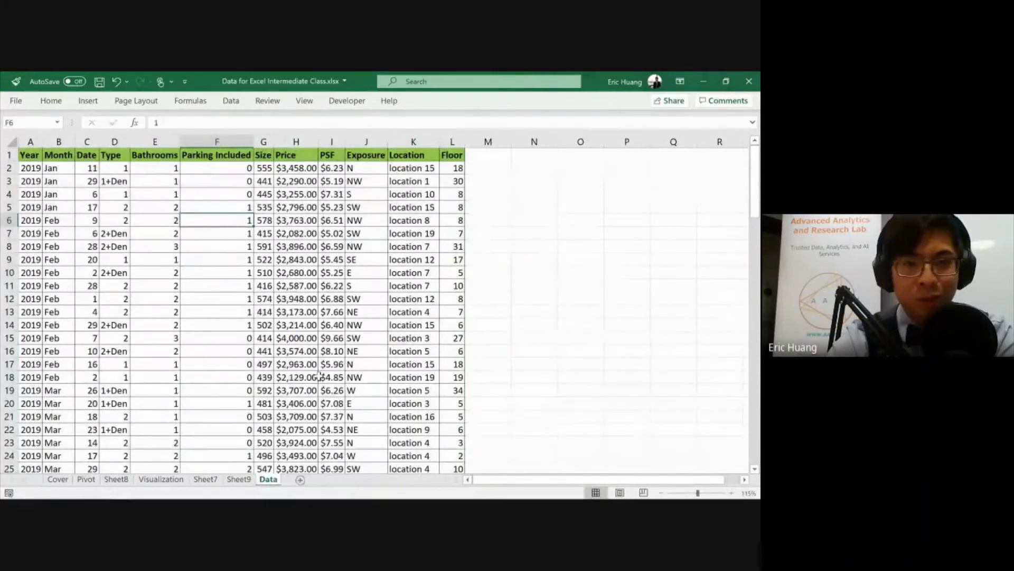
Centre all data table values horizontally, then return to the PowerPoint slides
key("ctrl+a")
key("alt")
key("h")
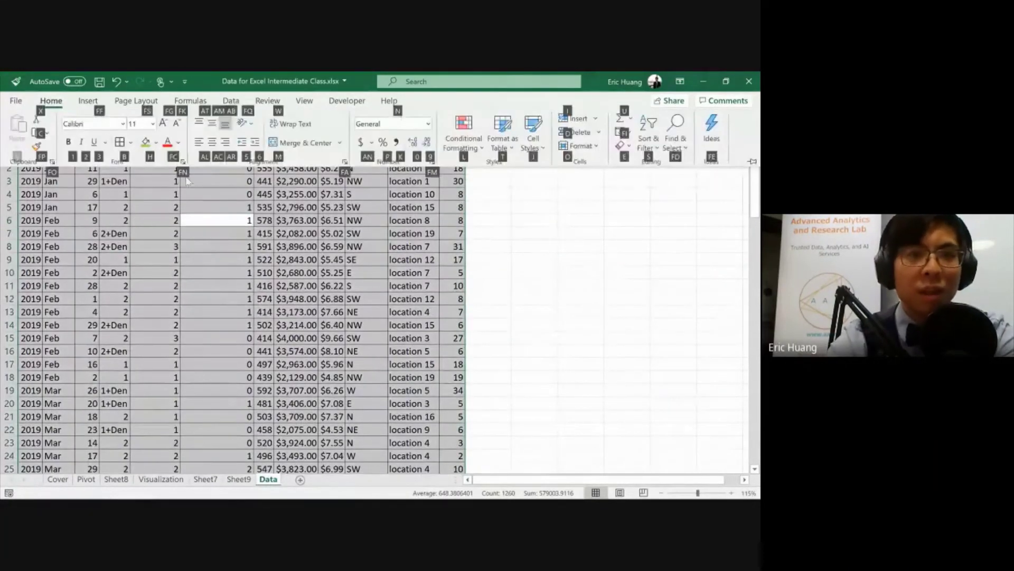
key("Escape")
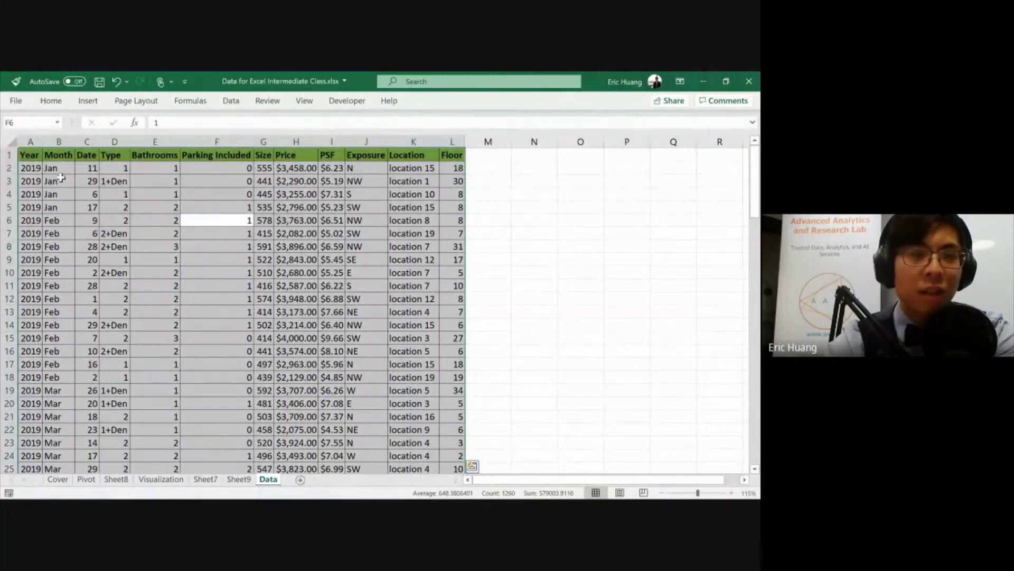
left_click(61, 101)
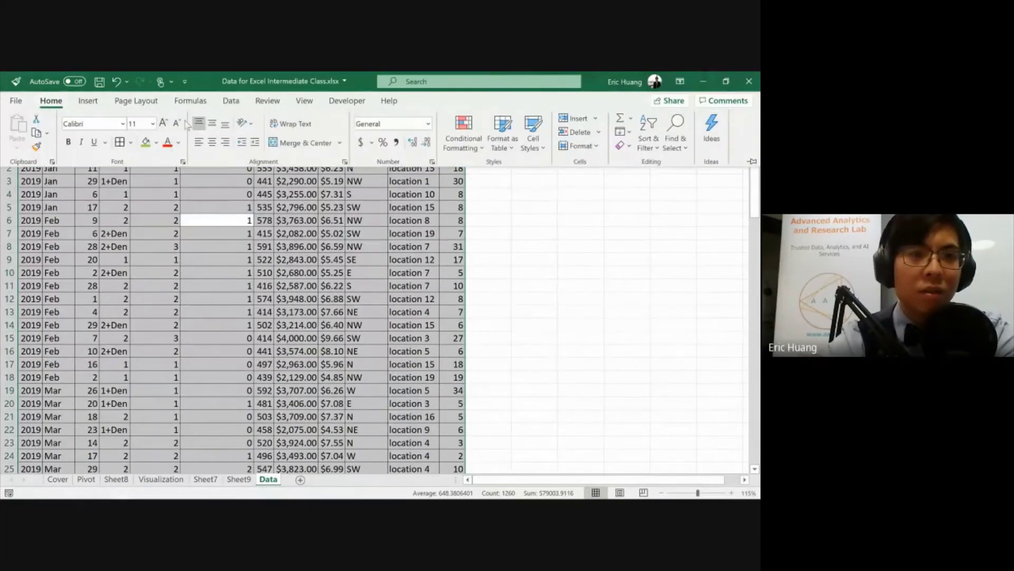
left_click(212, 143)
left_click(331, 286)
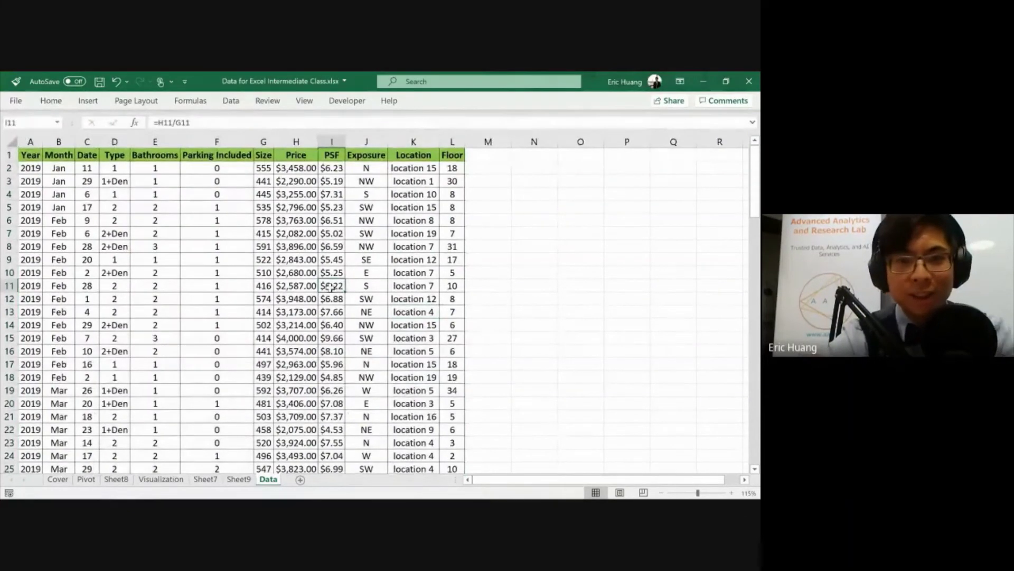
key("alt+Tab")
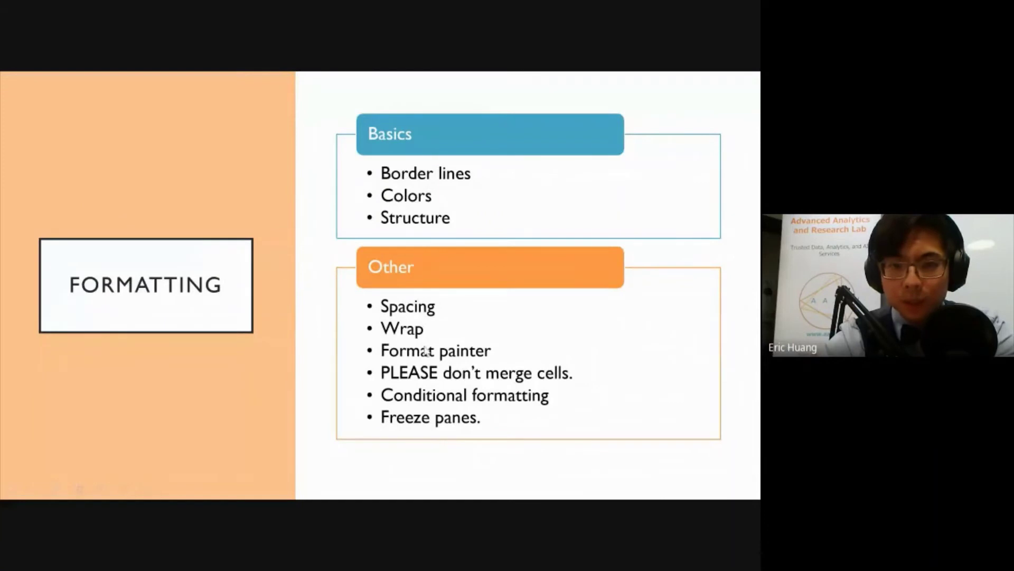
key("alt+Tab")
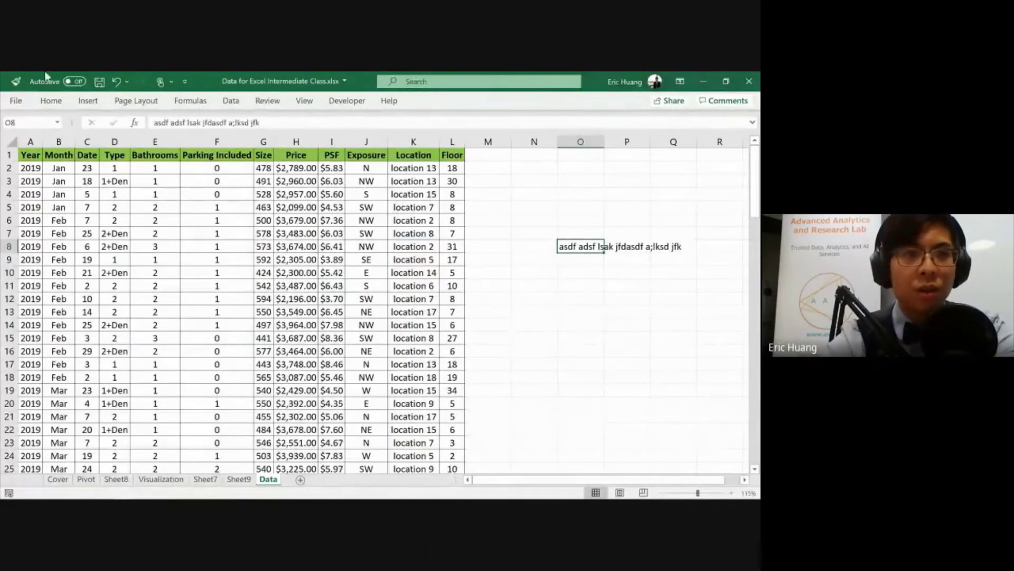
left_click(51, 100)
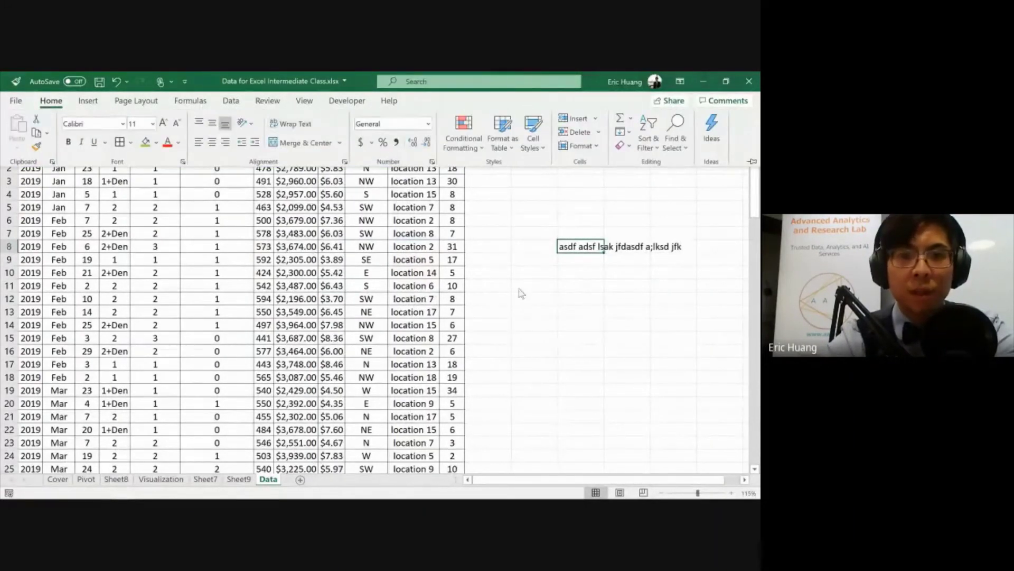
key("Escape")
key("alt")
key("h")
key("w")
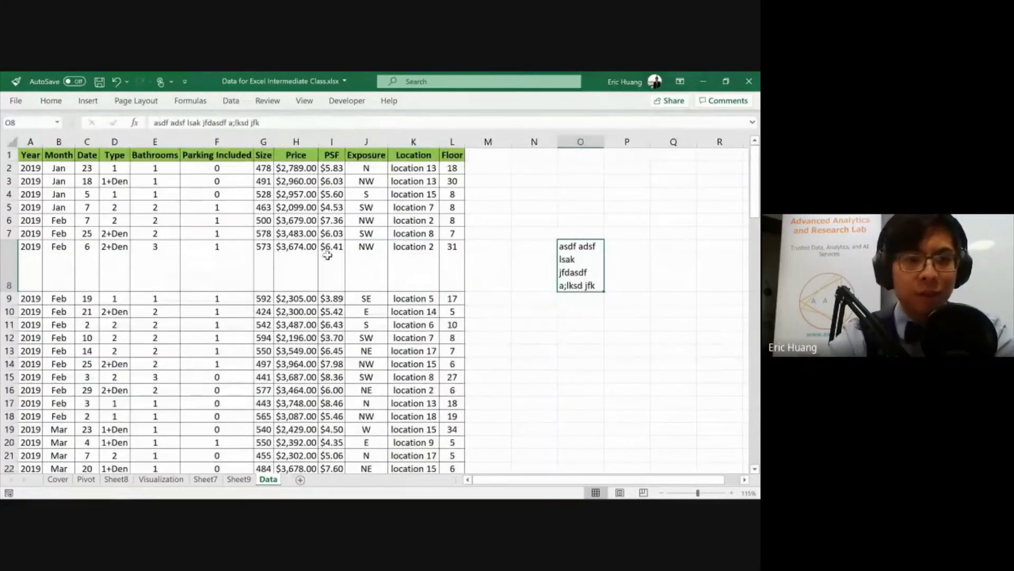
key("ctrl+z")
key("ctrl+z")
key("alt+Tab")
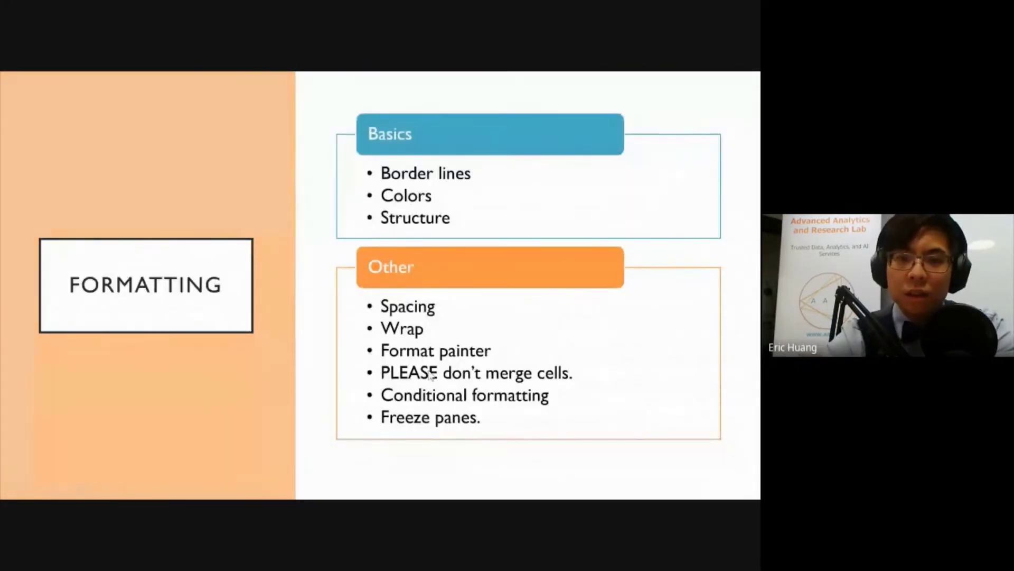
Advance to the Printing slide, then select the whole Data table in Excel
left_click(429, 411)
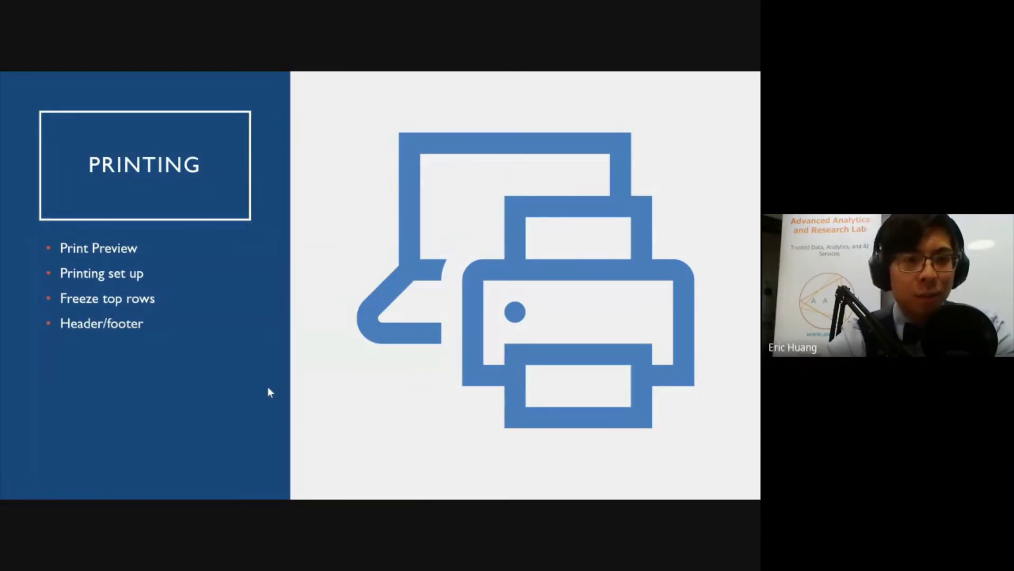
key("alt+Tab")
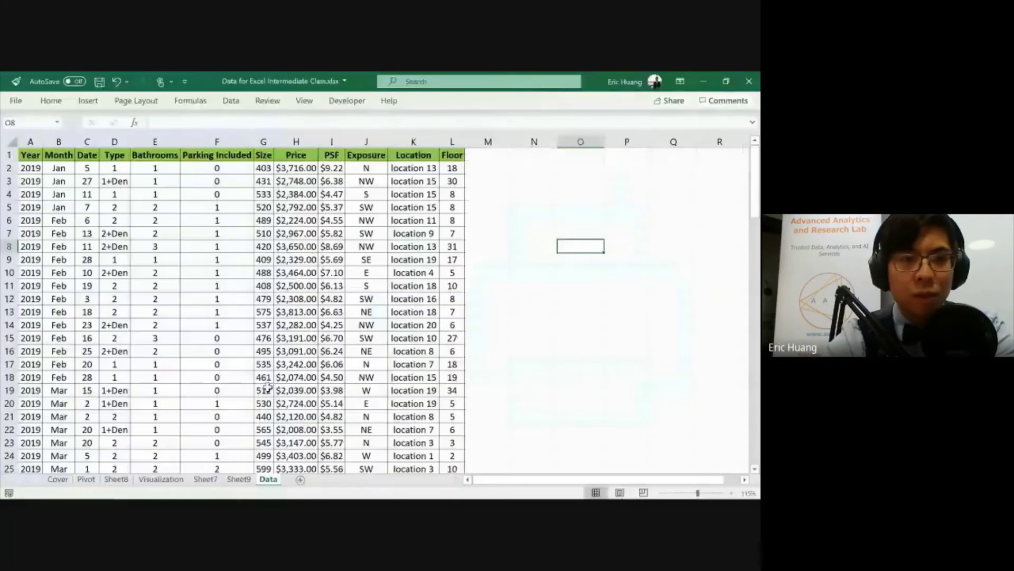
left_click(299, 247)
key("ctrl+a")
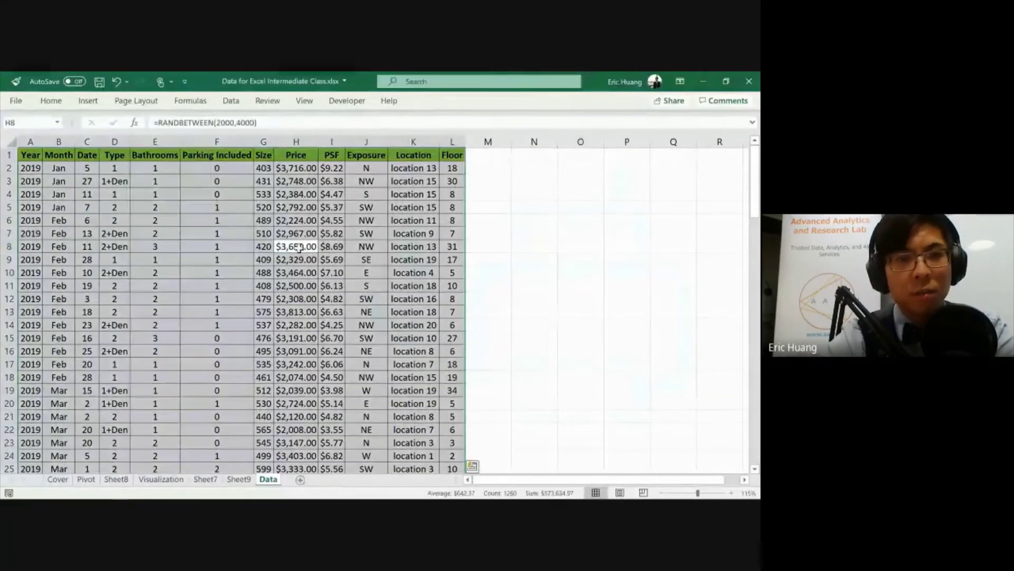
In Page Break Preview, drag the first page break up to row 34
left_click(644, 493)
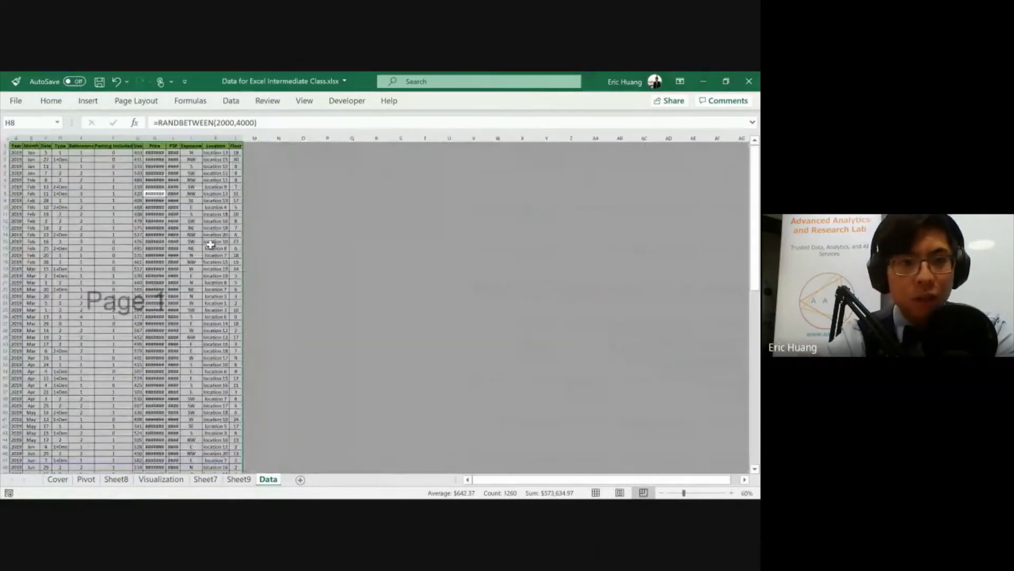
scroll(208, 242, "down", 6)
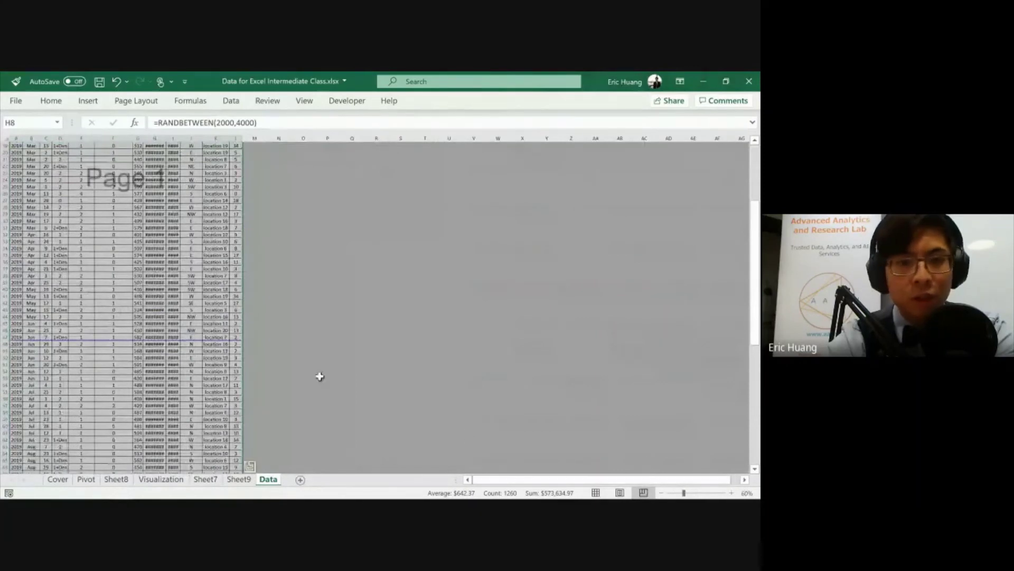
scroll(171, 268, "down", 10)
scroll(170, 272, "up", 10)
scroll(164, 265, "down", 2)
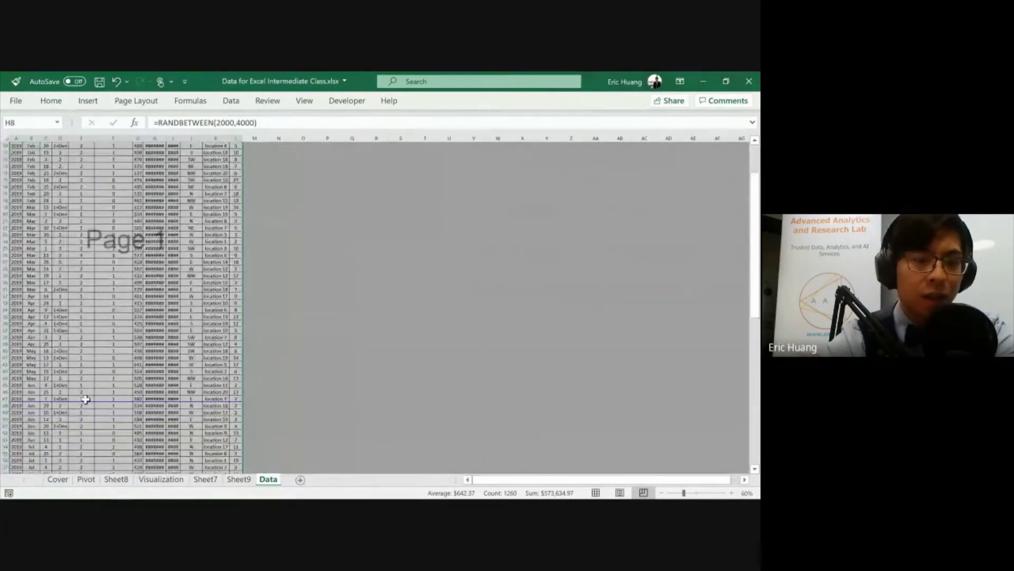
scroll(129, 364, "down", 2)
left_click_drag(106, 277, 108, 278)
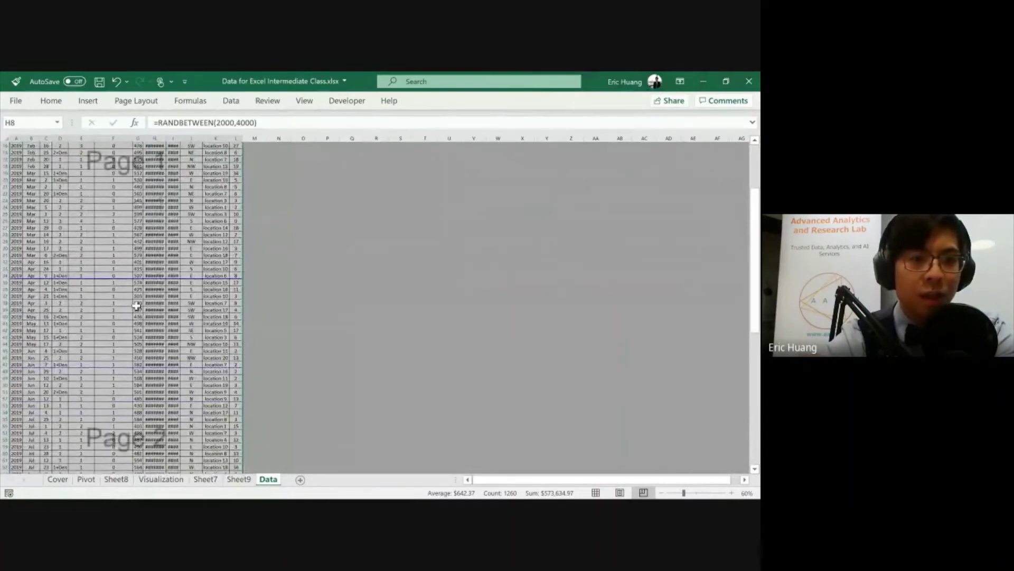
scroll(138, 306, "up", 2, "ctrl")
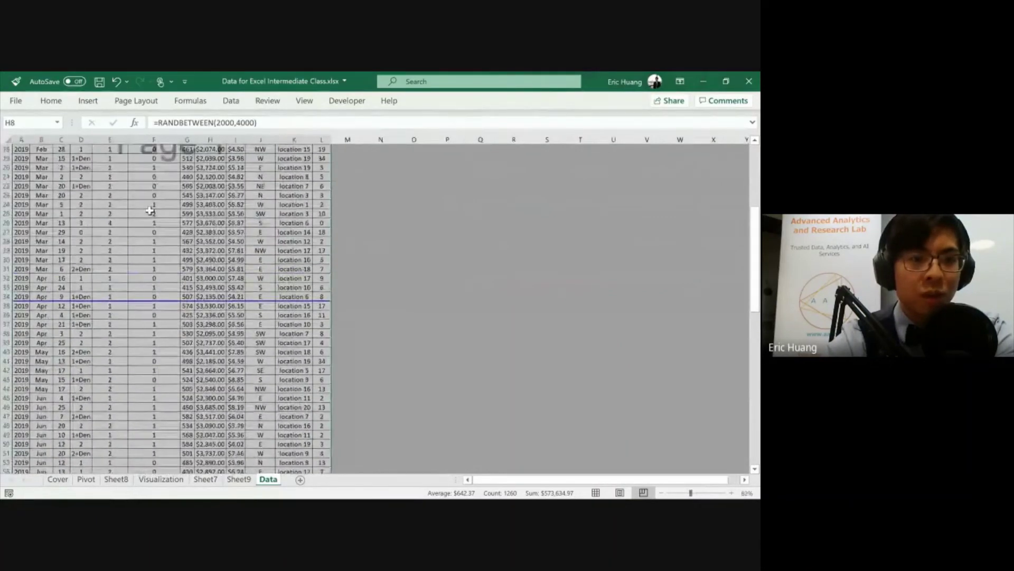
scroll(190, 331, "down", 5)
scroll(190, 330, "down", 6)
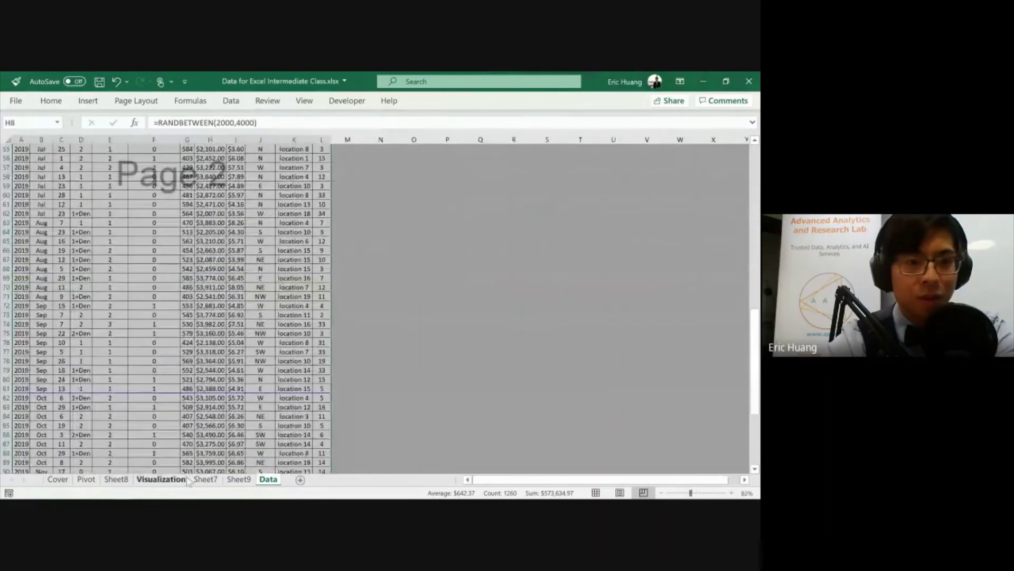
scroll(428, 385, "down", 4)
scroll(428, 385, "down", 10)
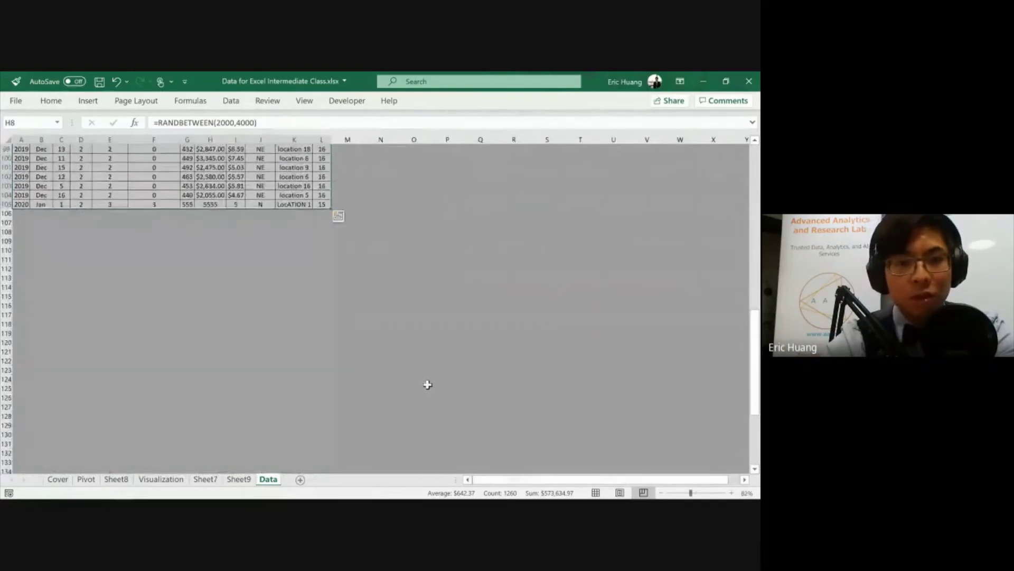
left_click(595, 493)
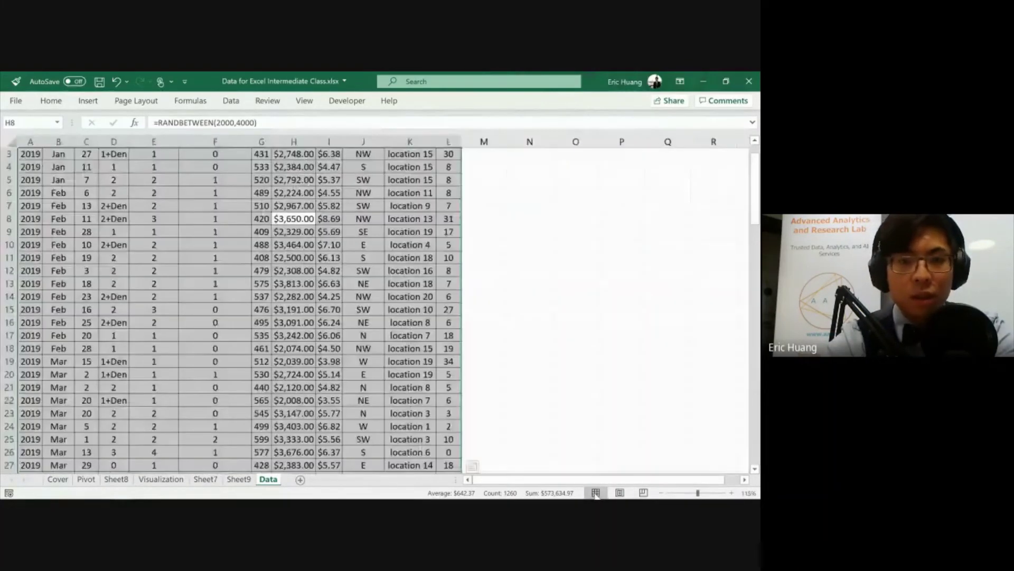
scroll(187, 260, "up", 10)
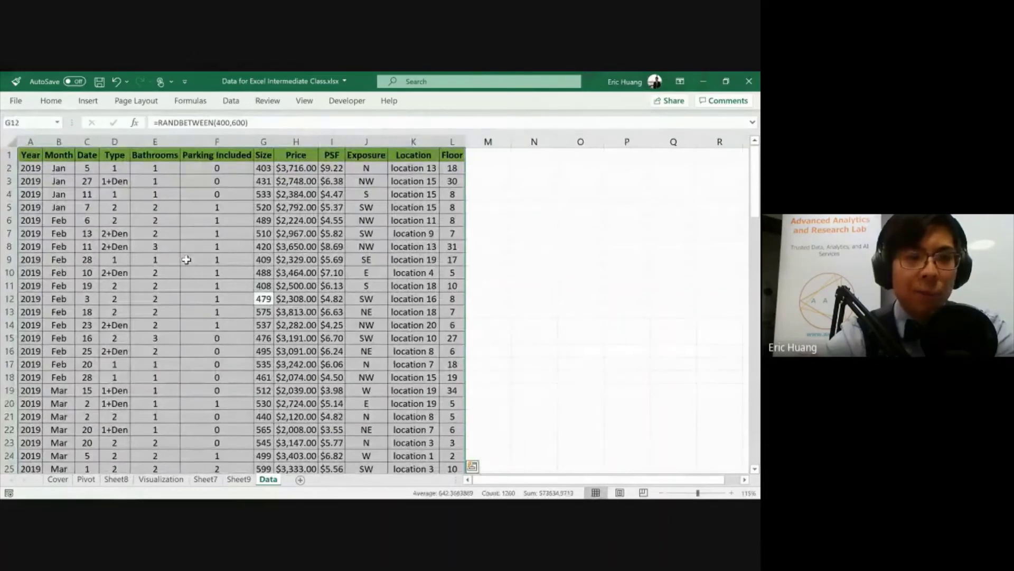
key("ctrl")
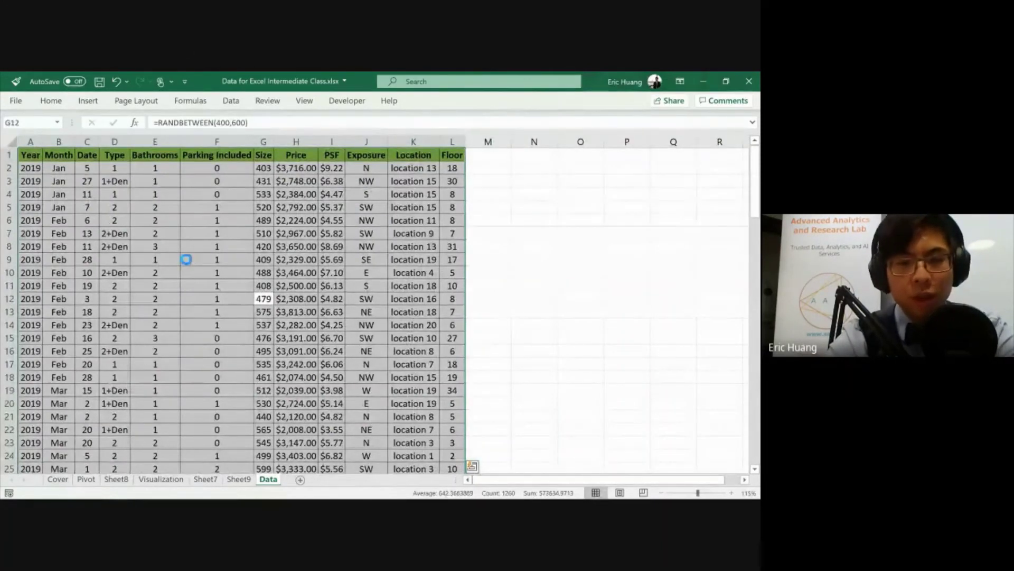
key("ctrl+p")
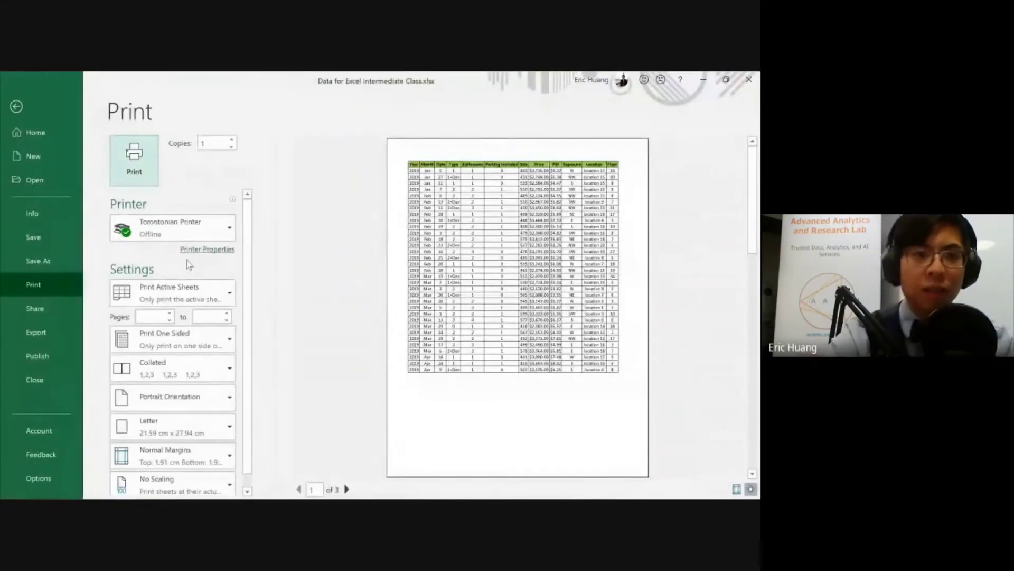
left_click(188, 294)
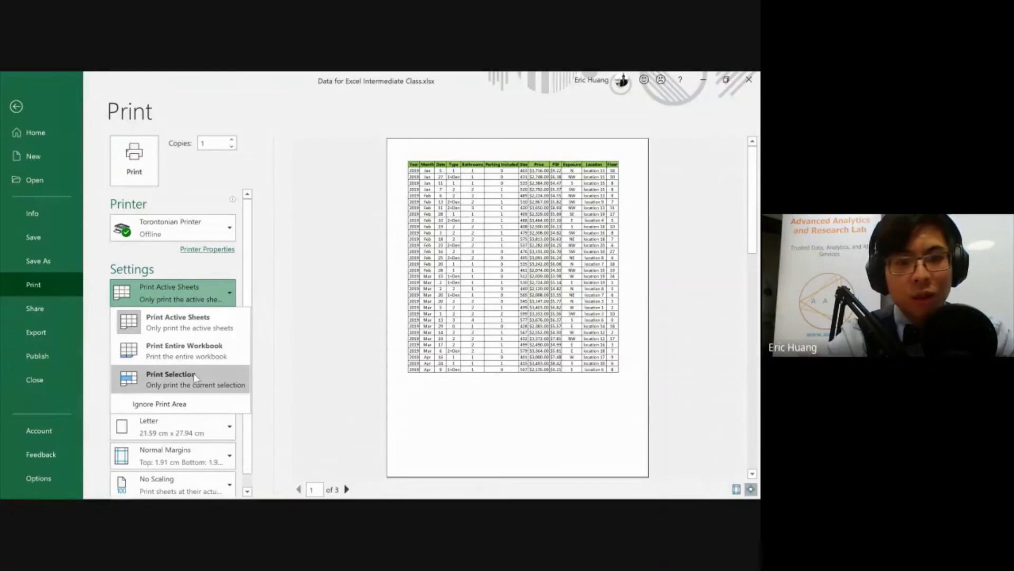
left_click(295, 361)
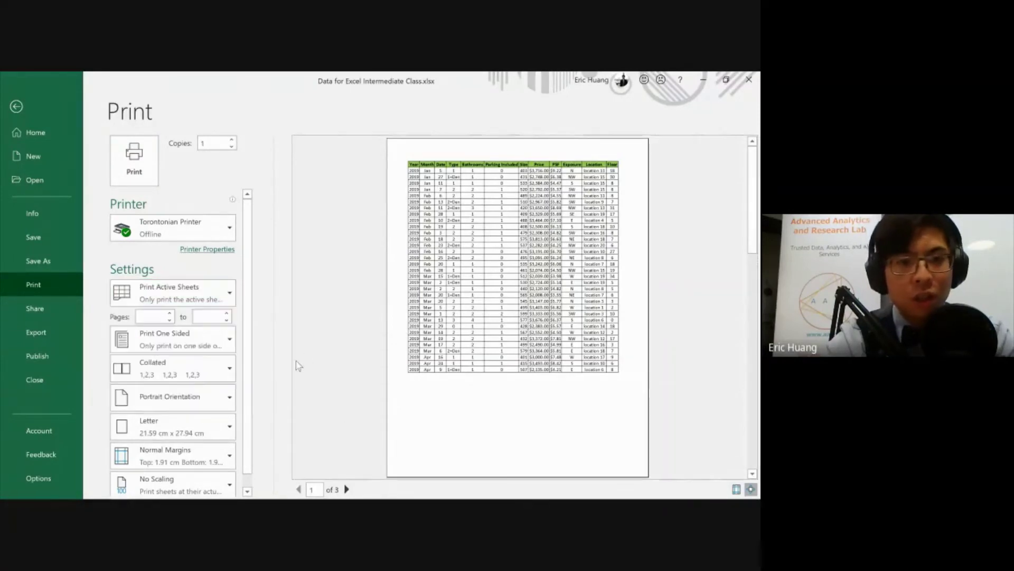
scroll(169, 418, "down", 5)
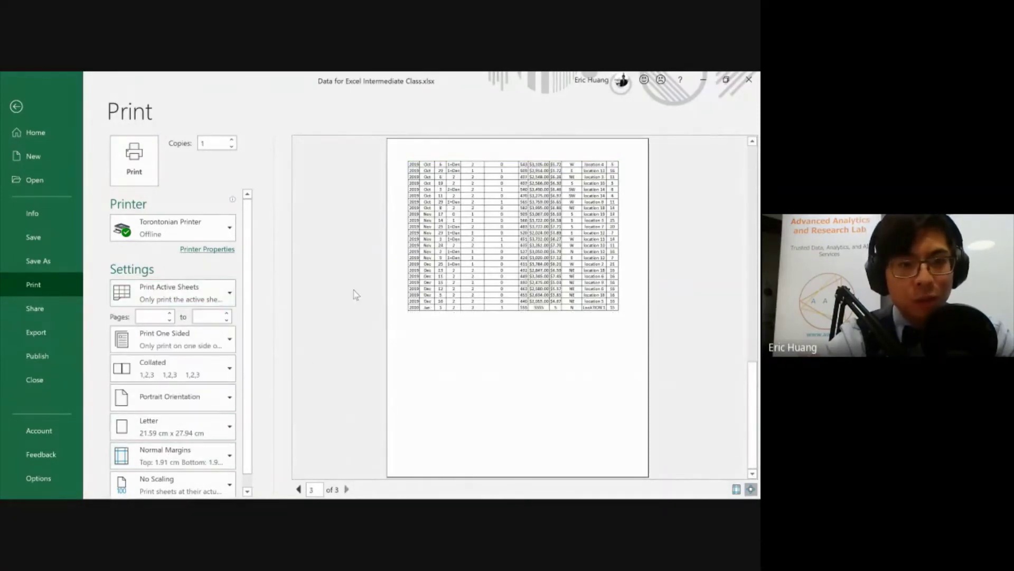
scroll(354, 292, "up", 1)
scroll(207, 265, "down", 1)
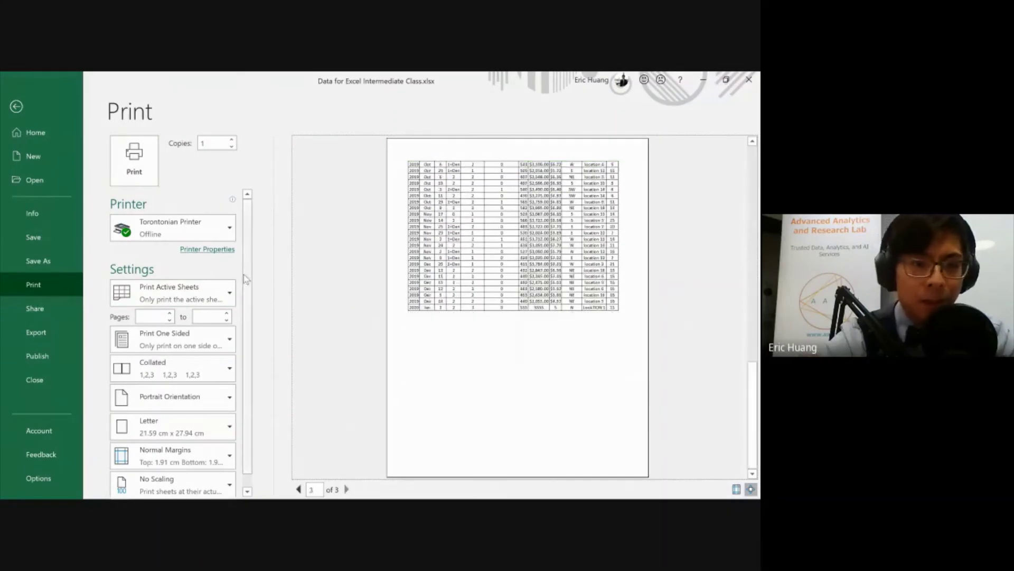
left_click(212, 252)
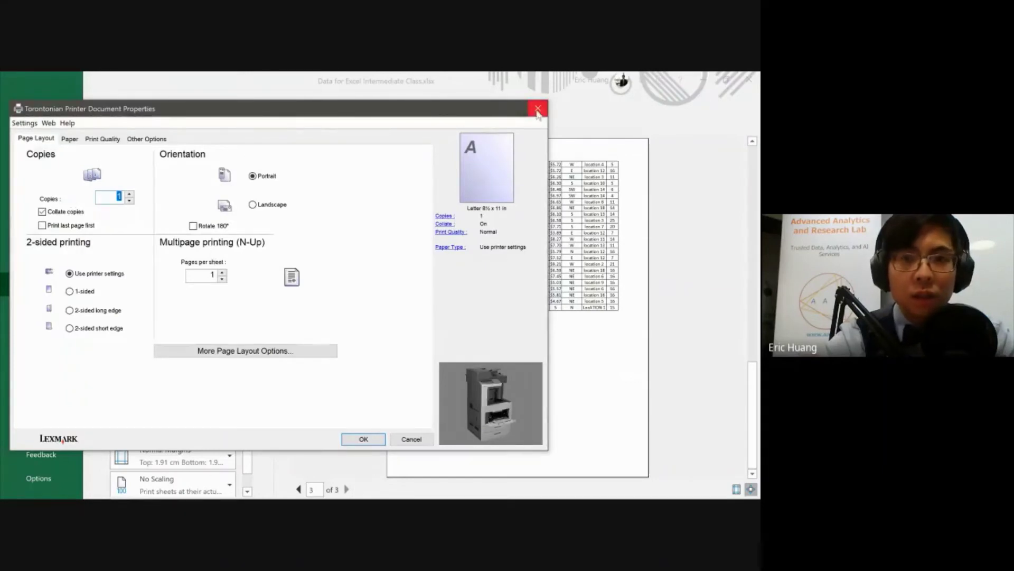
left_click(538, 107)
Review Page Setup's Header/Footer tab, keeping the header at none, and its Sheet options
scroll(246, 338, "down", 1)
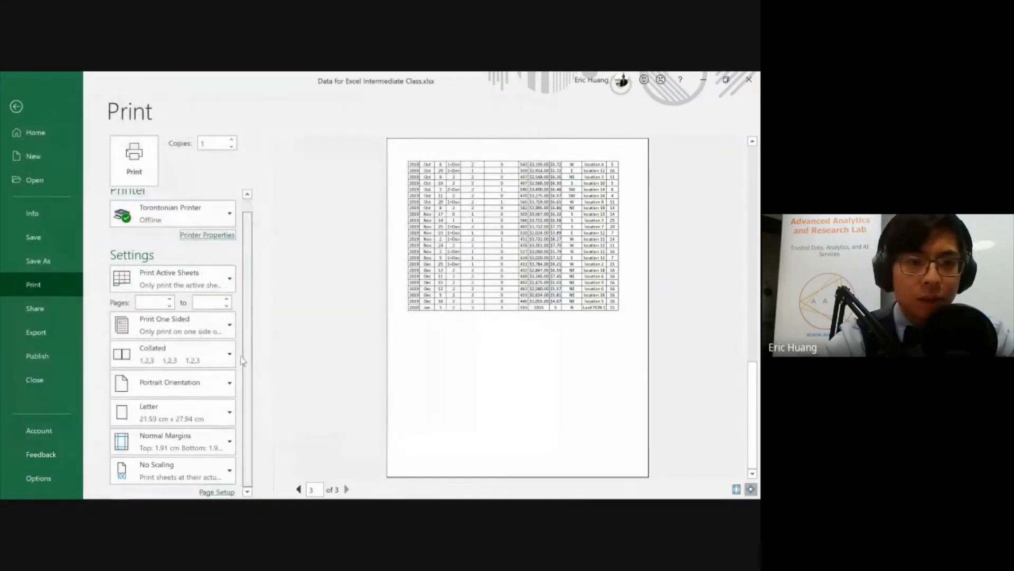
left_click(217, 492)
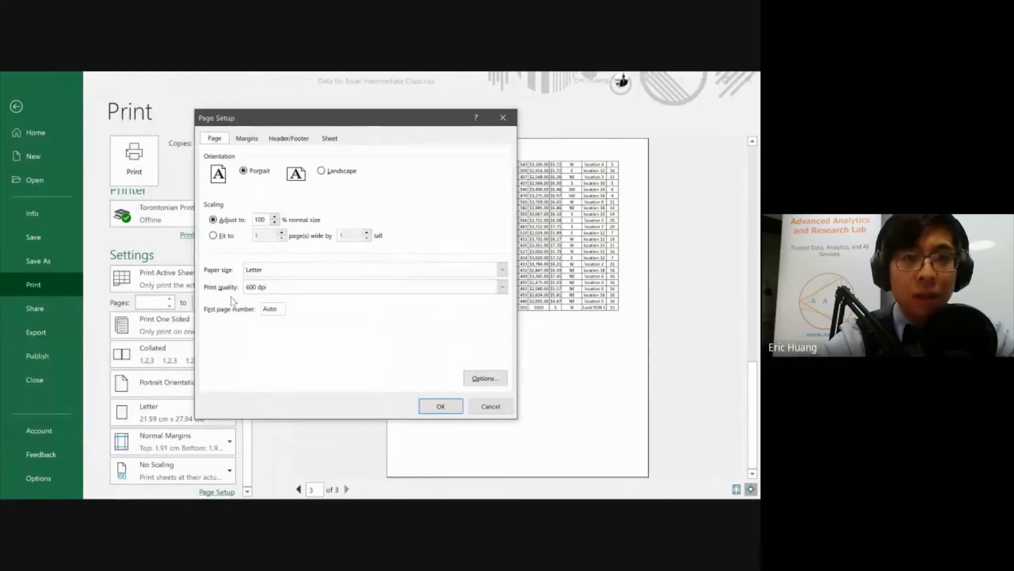
left_click(280, 141)
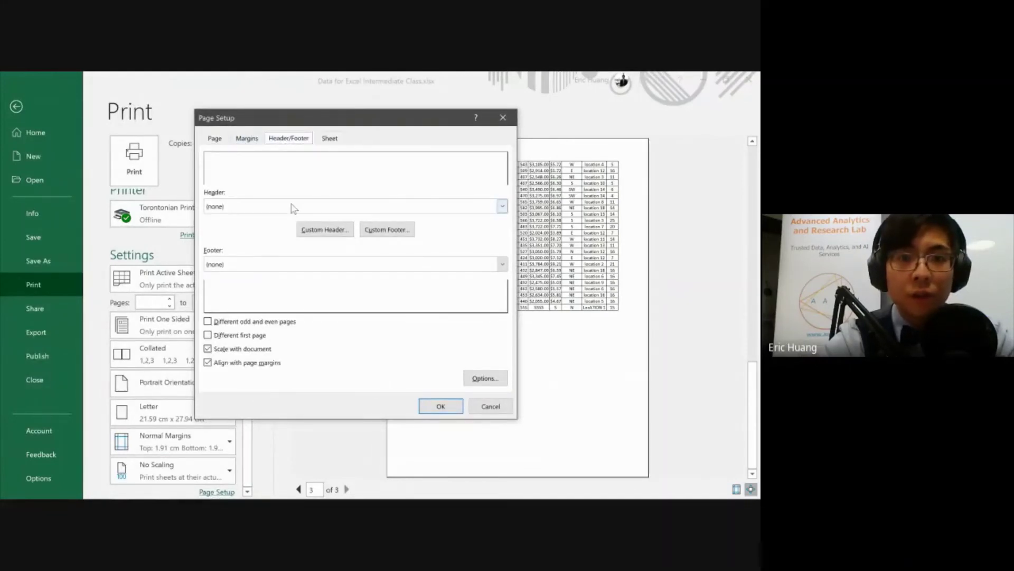
left_click(310, 206)
left_click(311, 207)
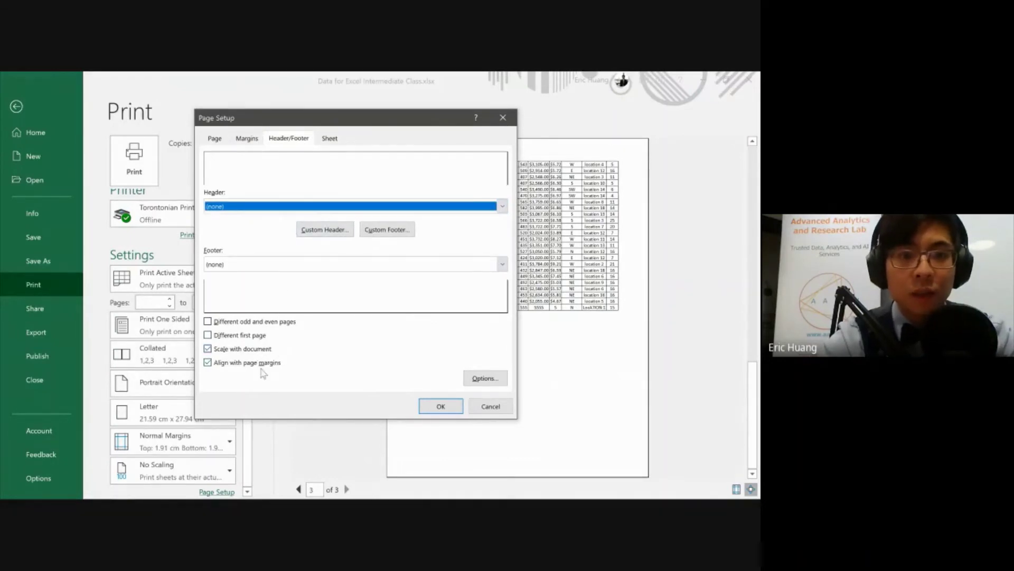
left_click(331, 140)
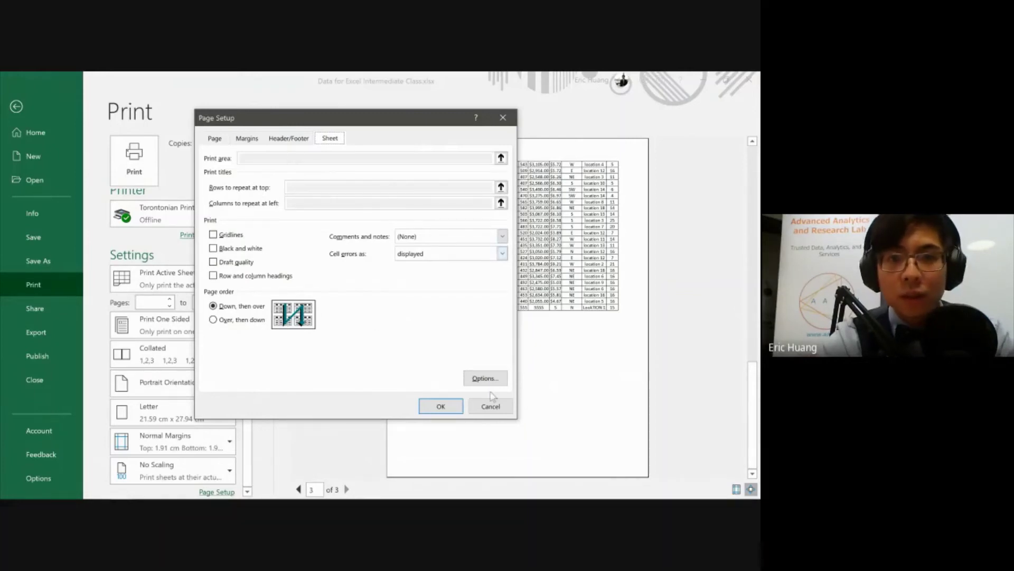
key("Escape")
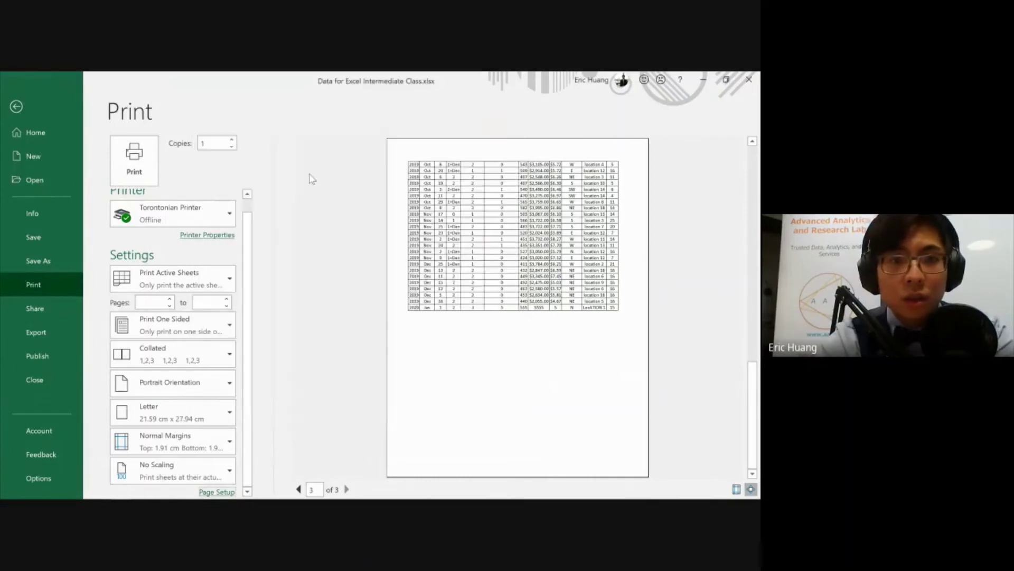
Clear the data selection, then reopen print preview with Page Setup's Sheet options
key("Escape")
left_click(464, 301)
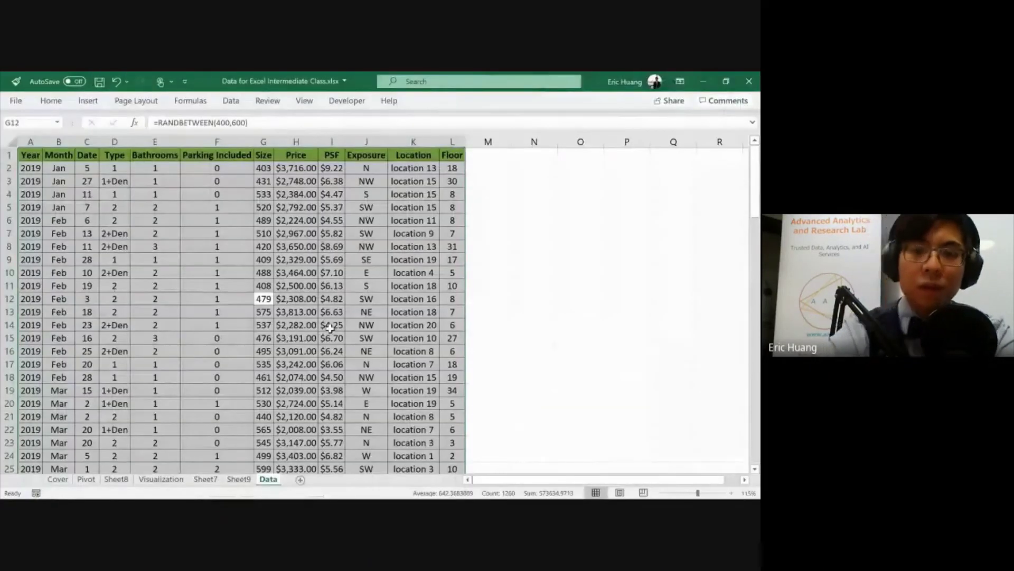
key("ctrl+p")
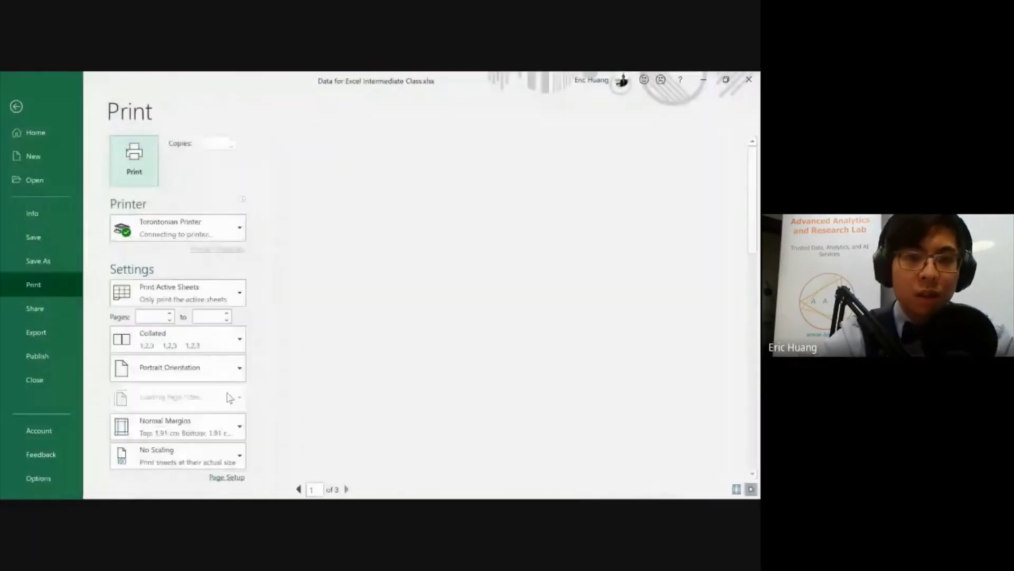
scroll(253, 446, "down", 2)
left_click(214, 492)
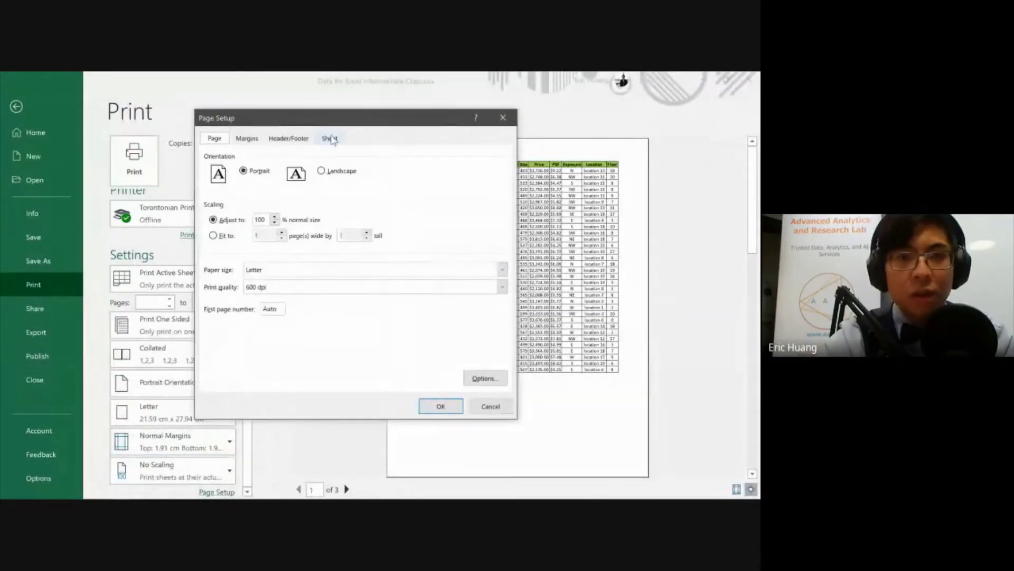
left_click(331, 138)
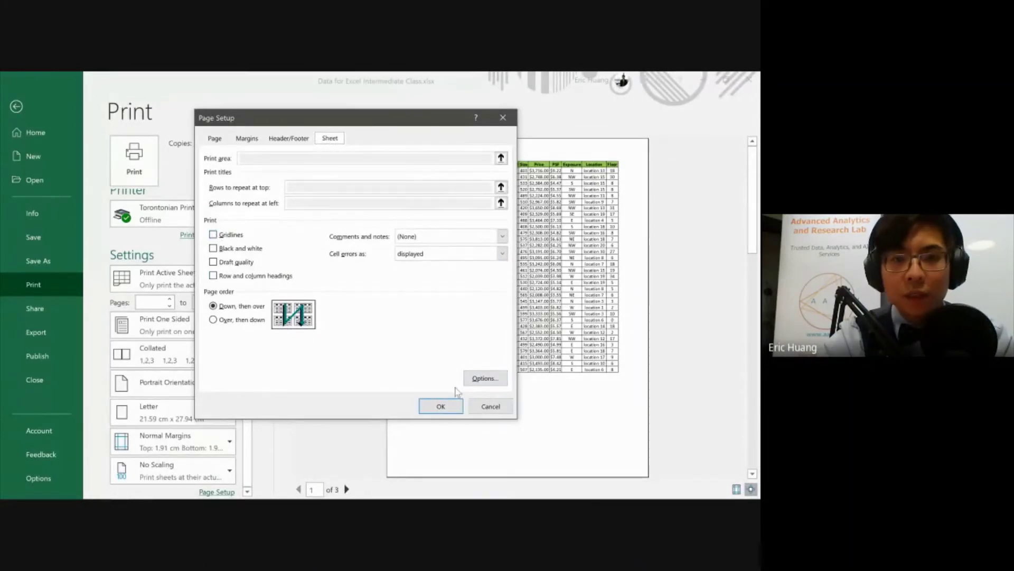
Confirm Page Setup with OK and leave print preview
left_click(436, 408)
key("Escape")
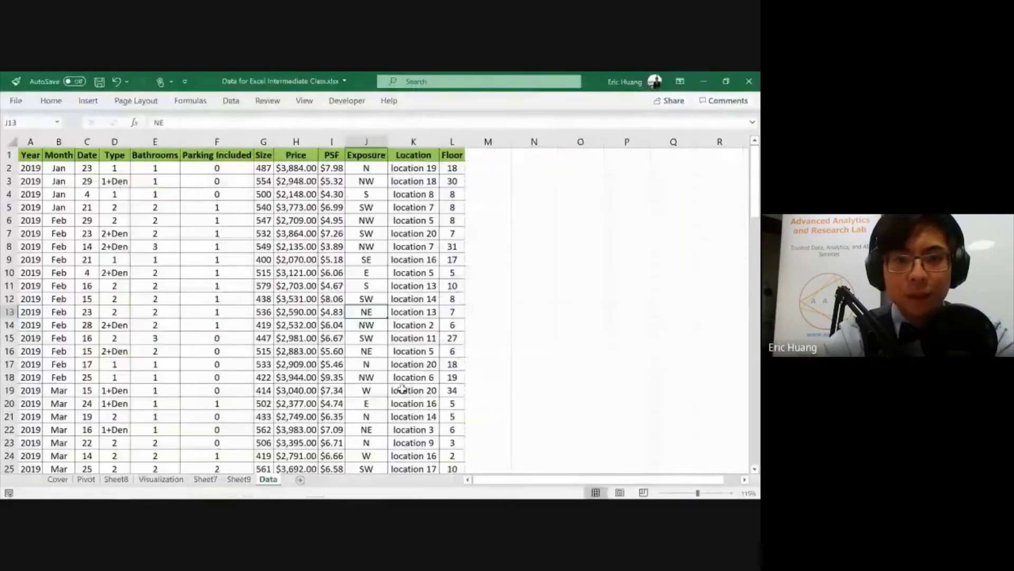
key("alt+Tab")
key("alt+Tab")
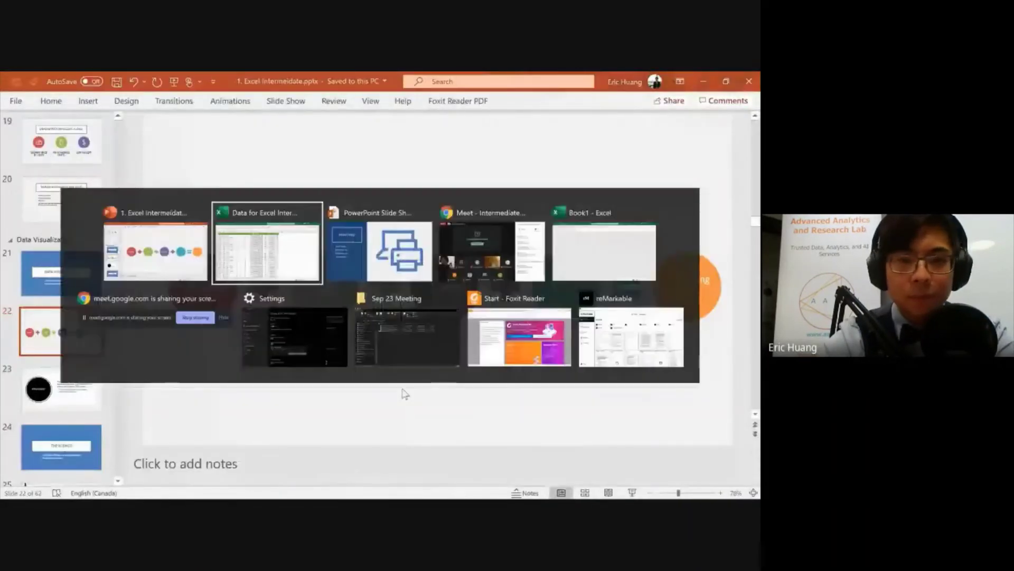
Advance the PowerPoint slide show to Some Best Practice, then return to Excel
key("alt+shift+Tab")
left_click(405, 284)
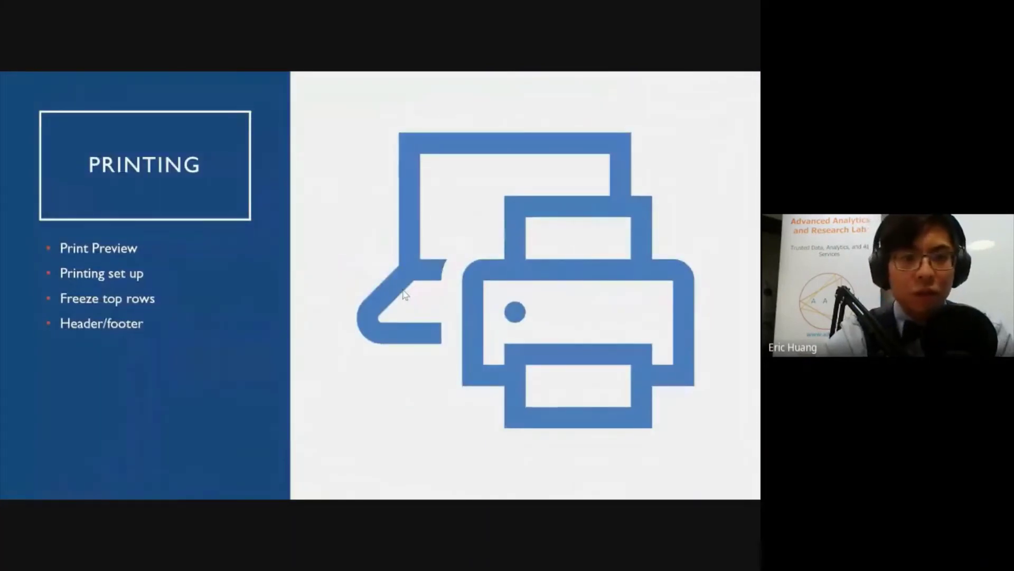
left_click(404, 294)
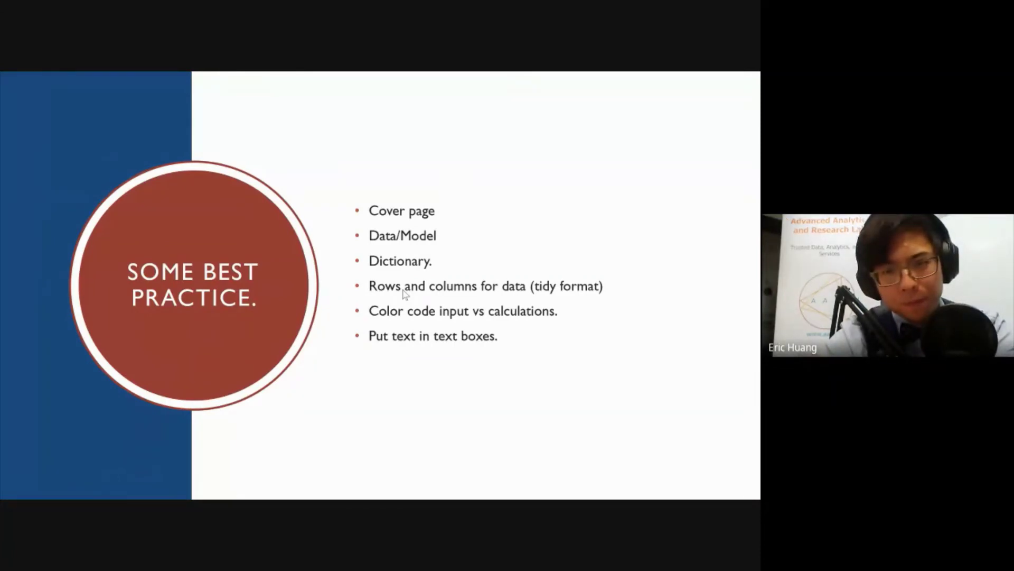
key("alt+Tab")
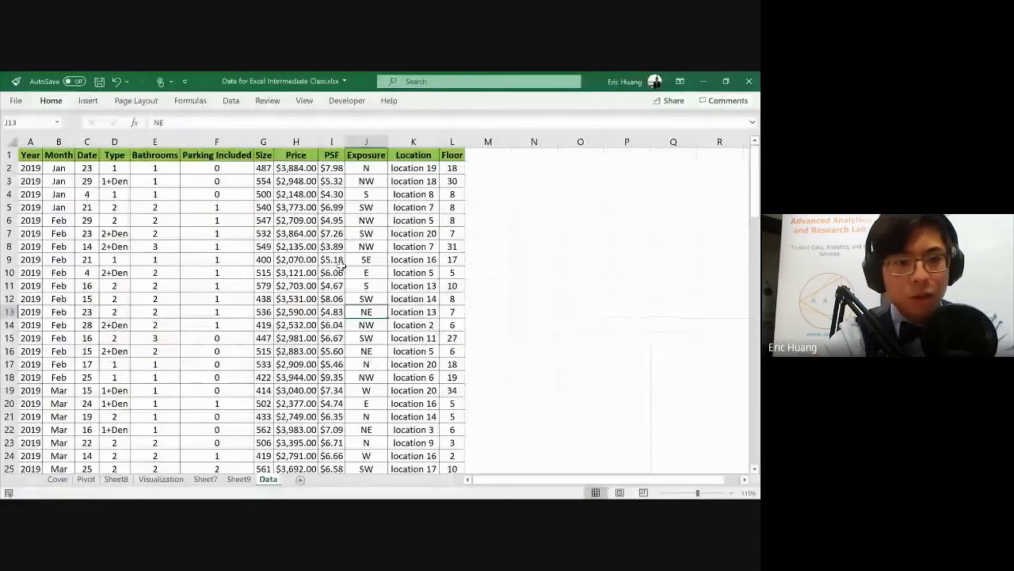
On the Cover sheet, add 'Description: Data for class.' below the creation date
left_click(58, 479)
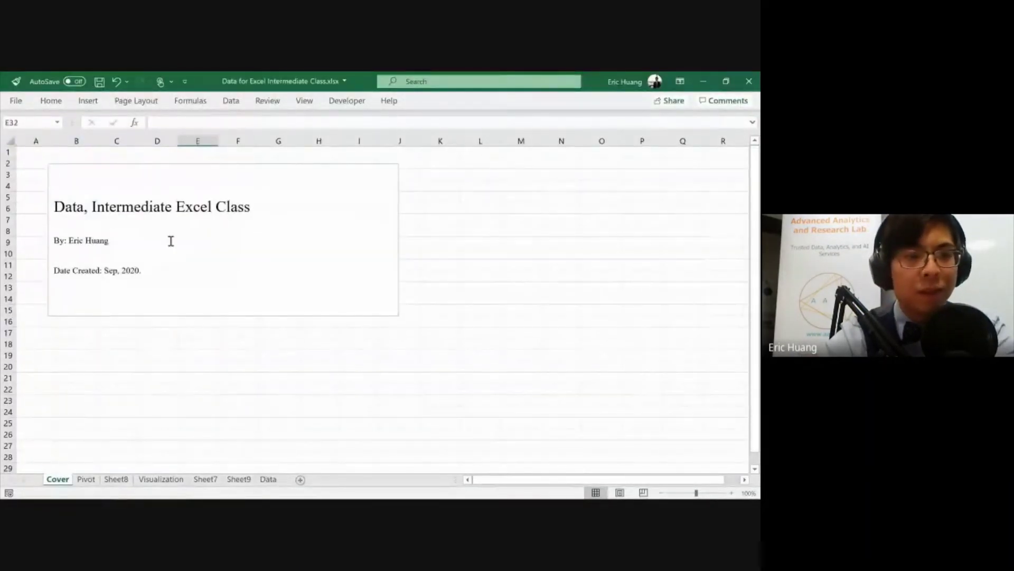
scroll(169, 240, "up", 2)
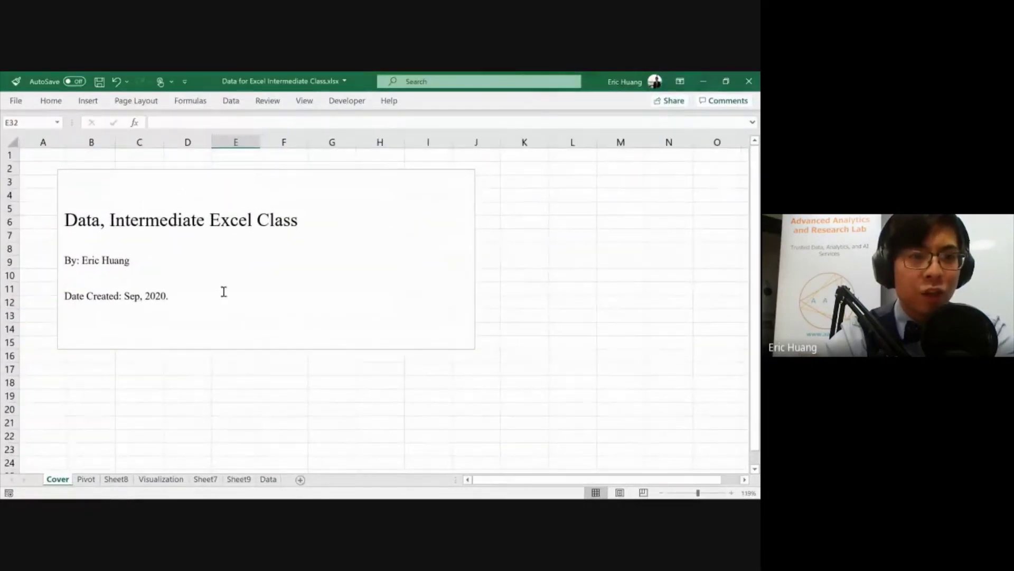
left_click(148, 214)
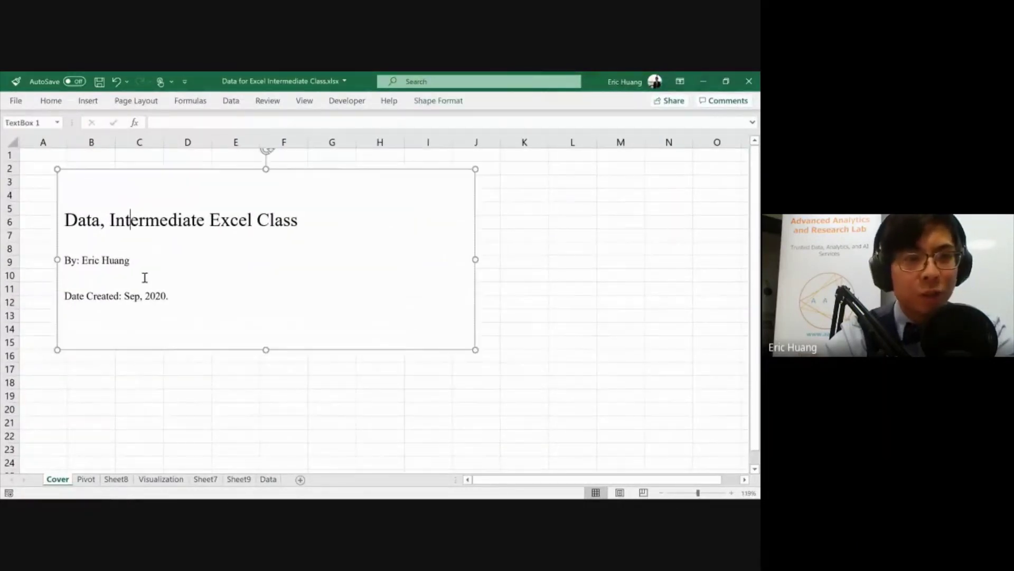
left_click(196, 300)
key("Return")
type("Description:")
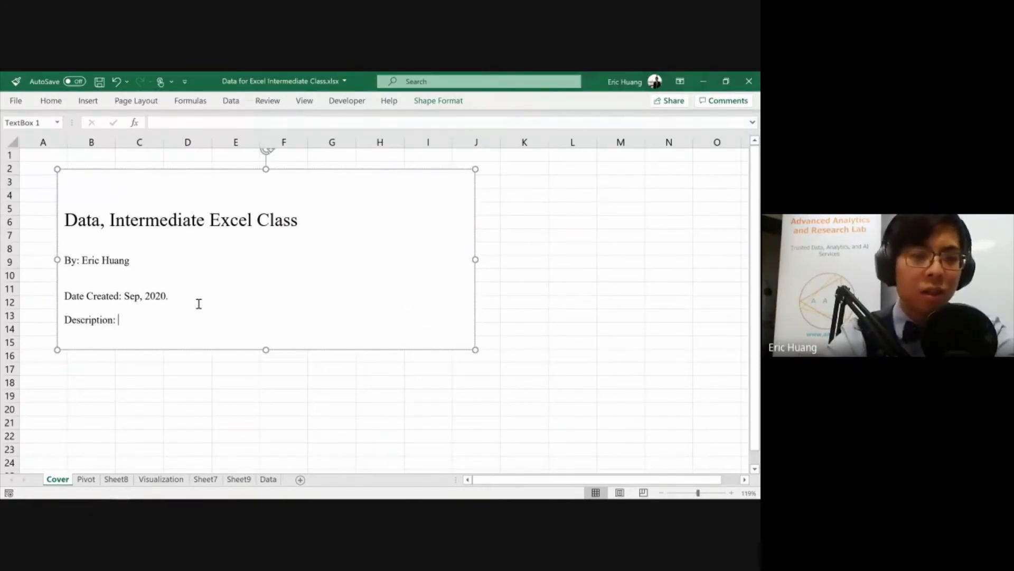
type(" Data for ")
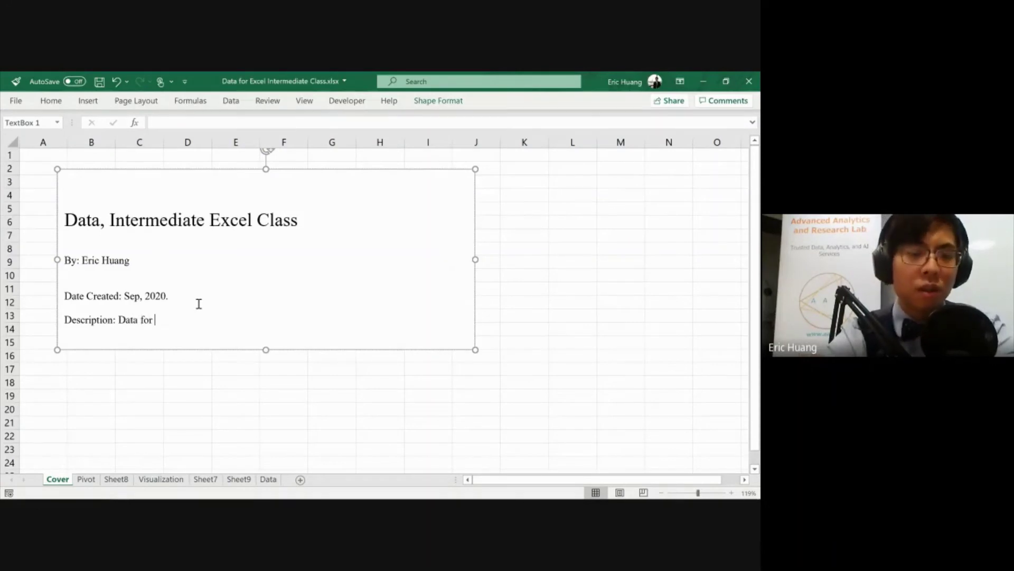
type("clas")
key("BackSpace")
key("BackSpace")
type("class.")
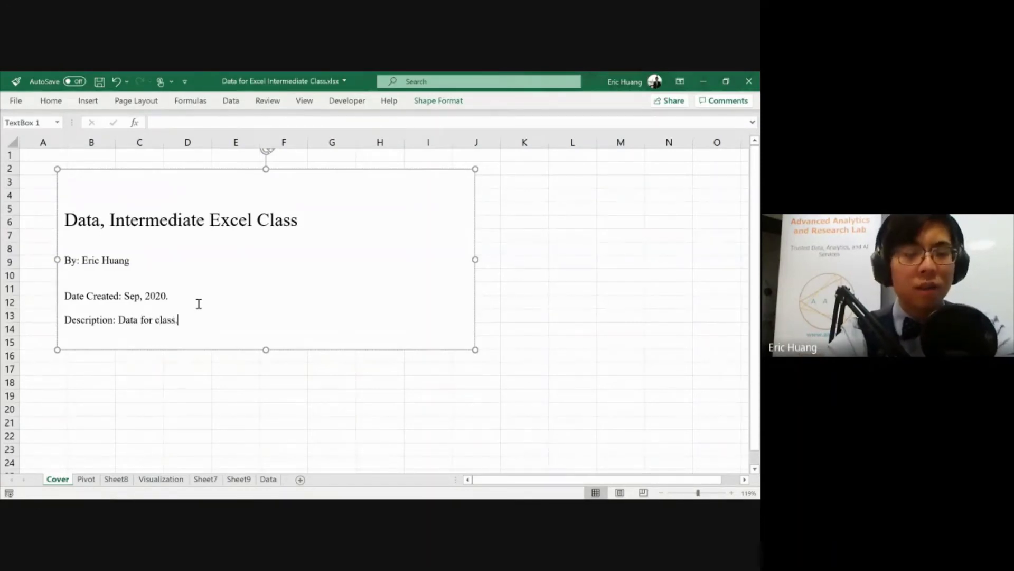
key("alt+Tab")
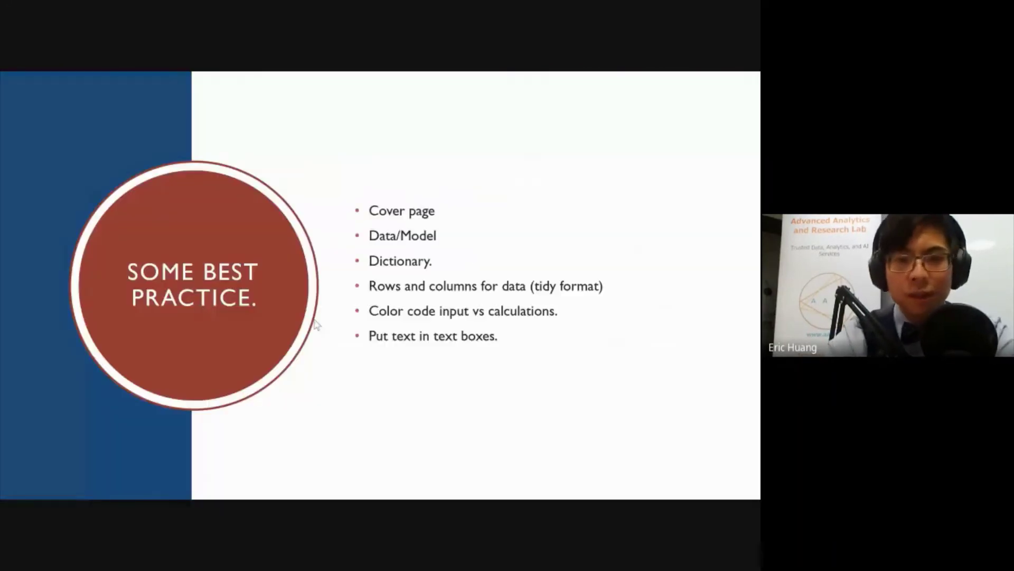
Advance the slide show to the MODELS! section slide
left_click(361, 321)
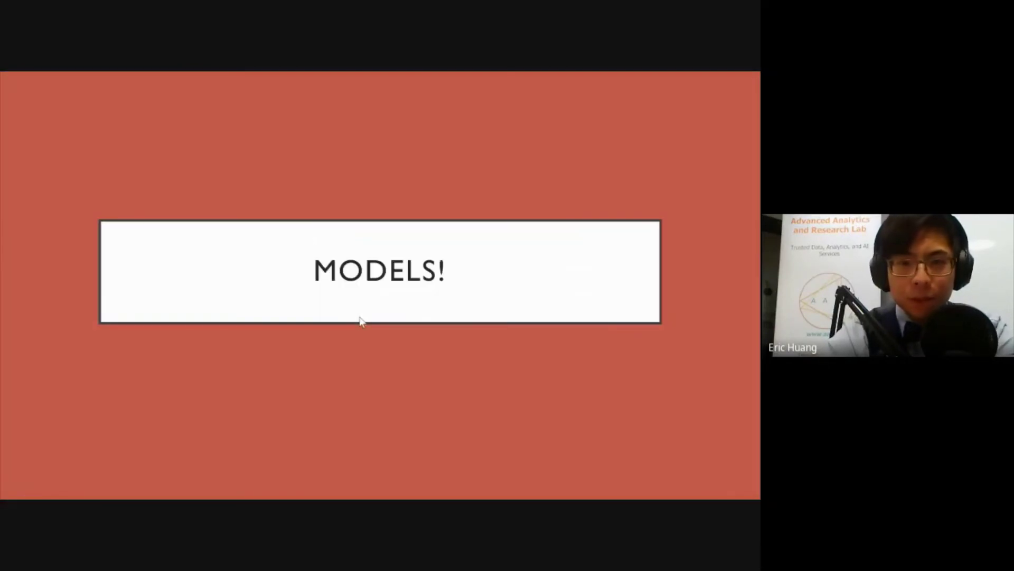
left_click(464, 338)
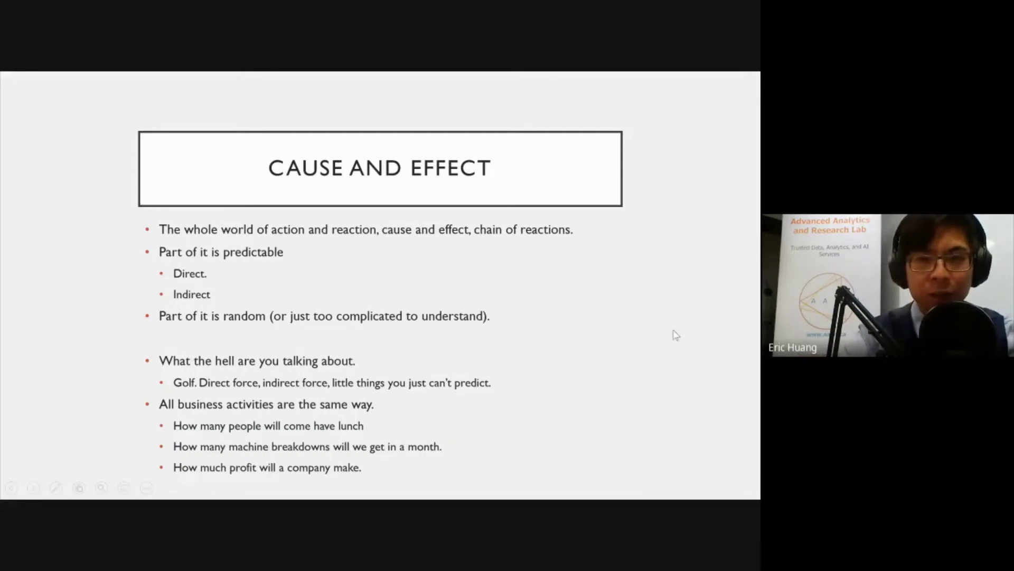
Move the slide show on to the COMPLEXITY slide
key("Right")
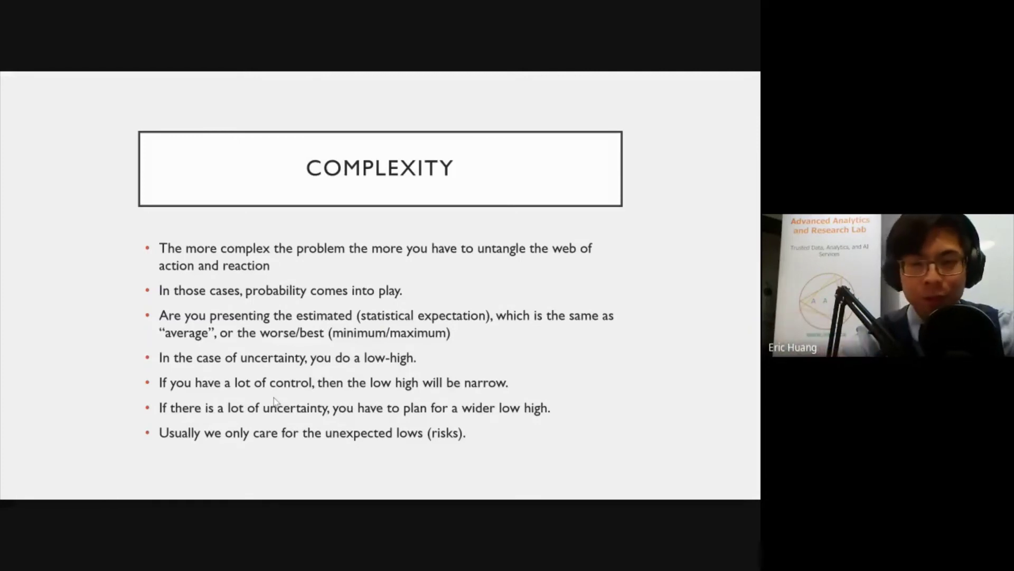
Step past the complex-analysis slide to the MODEL BUILDING slide
key("Right")
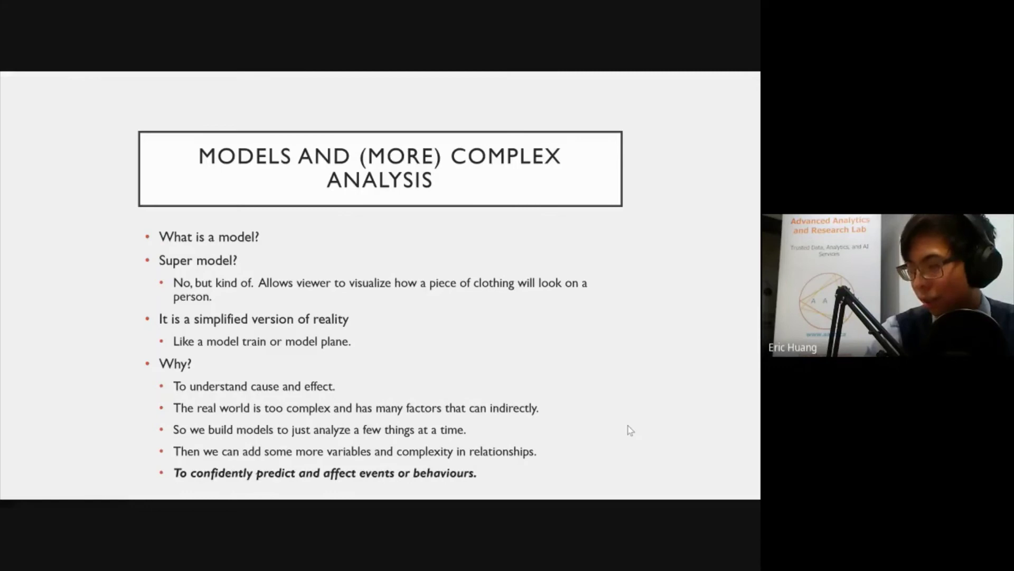
key("Right")
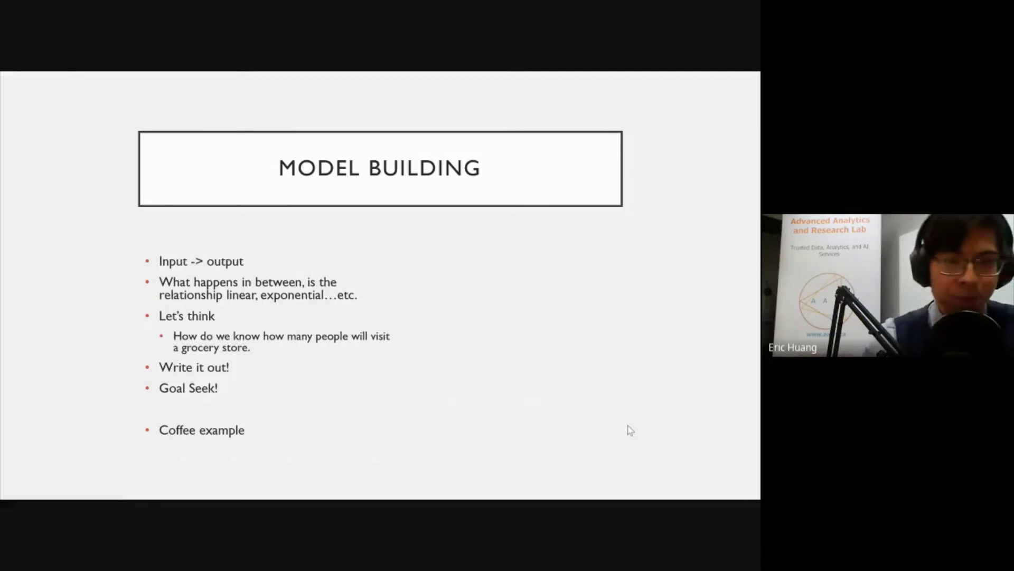
Peek at the Differential Analysis Model slide, return, then switch to the Excel workbook
key("Right")
key("Left")
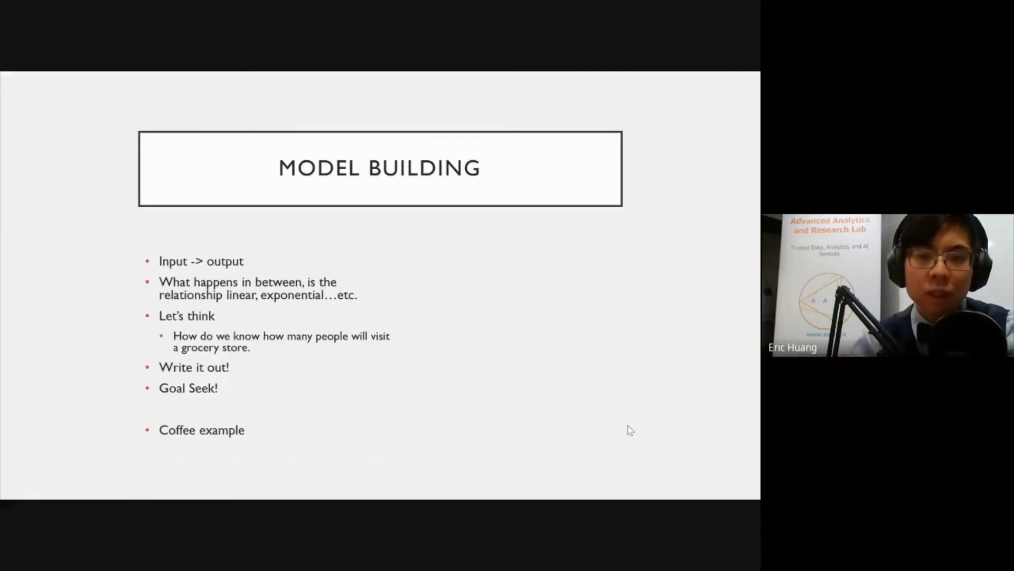
key("alt+Tab")
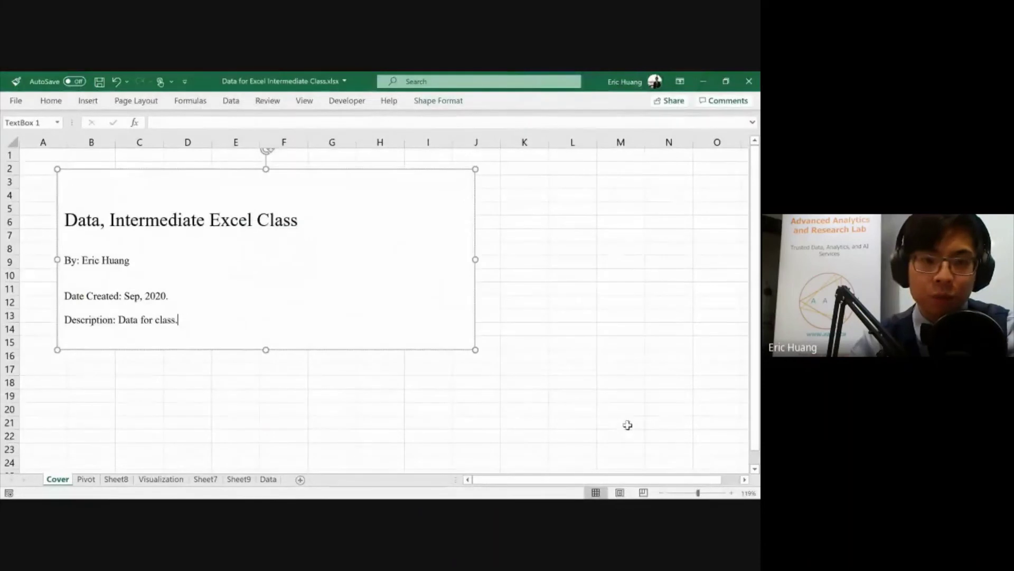
Add a new worksheet named 'Coffee Shop' and select cell B3
left_click(300, 479)
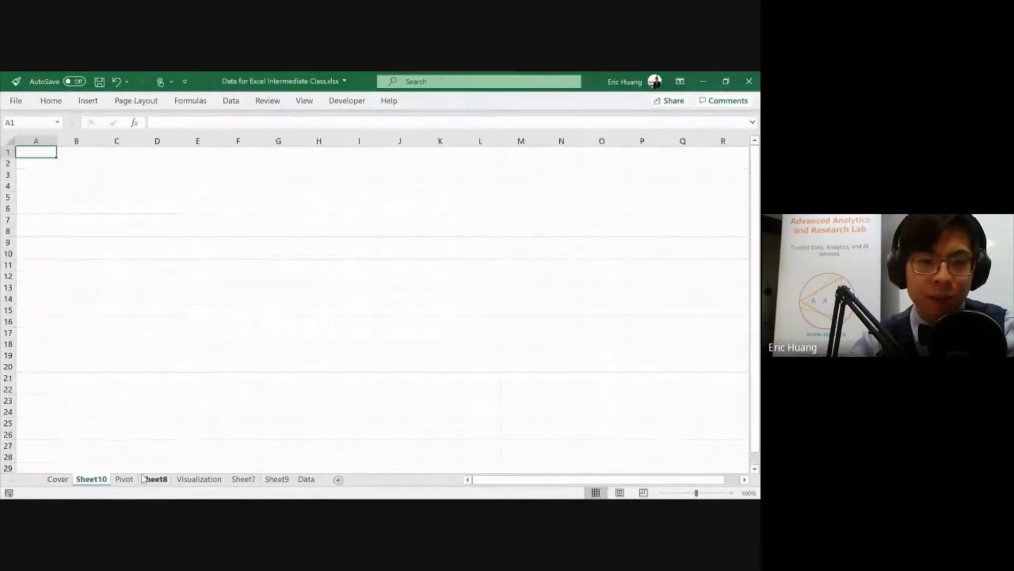
double_click(92, 479)
type("Coffee Shop")
key("Return")
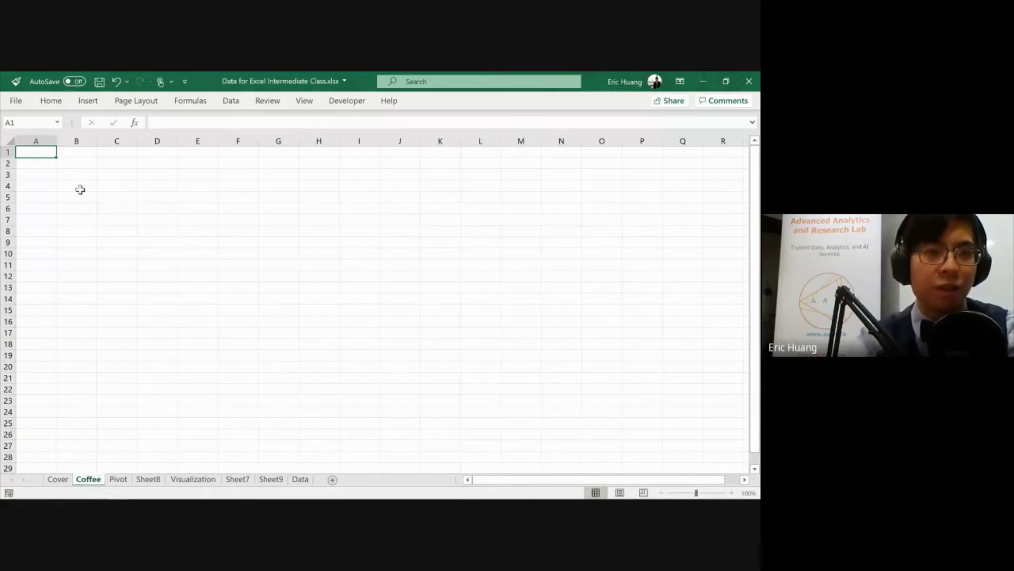
left_click(80, 186)
left_click(83, 176)
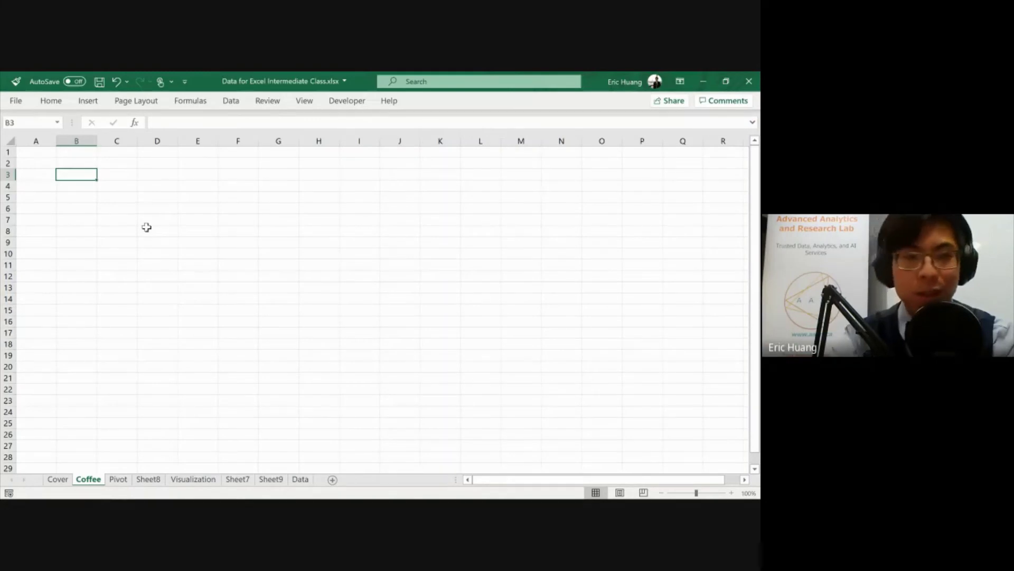
Enter the Investments and Expenses headings in column B, then move to cell C4
type("Invest")
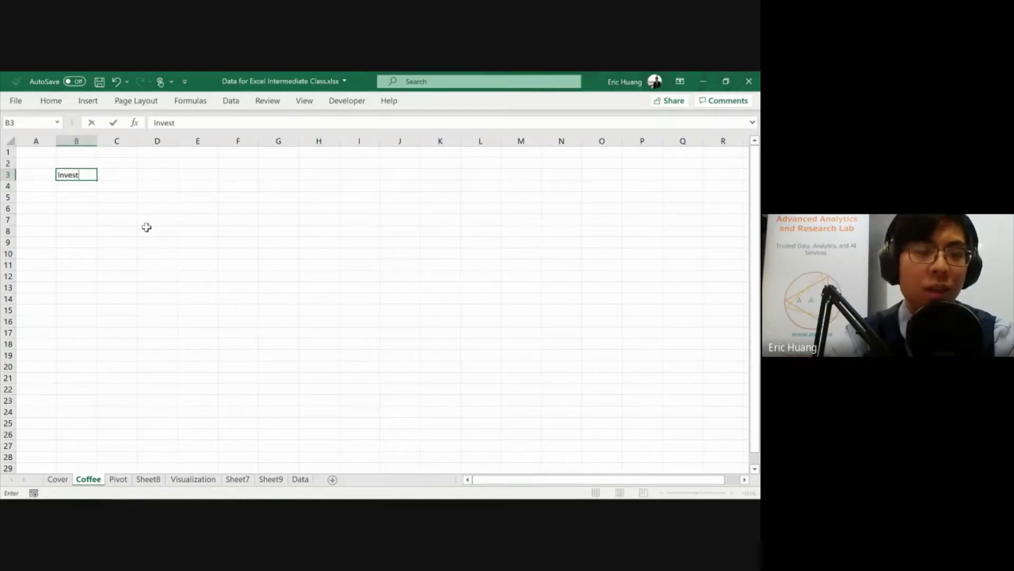
type("ments")
key("Return")
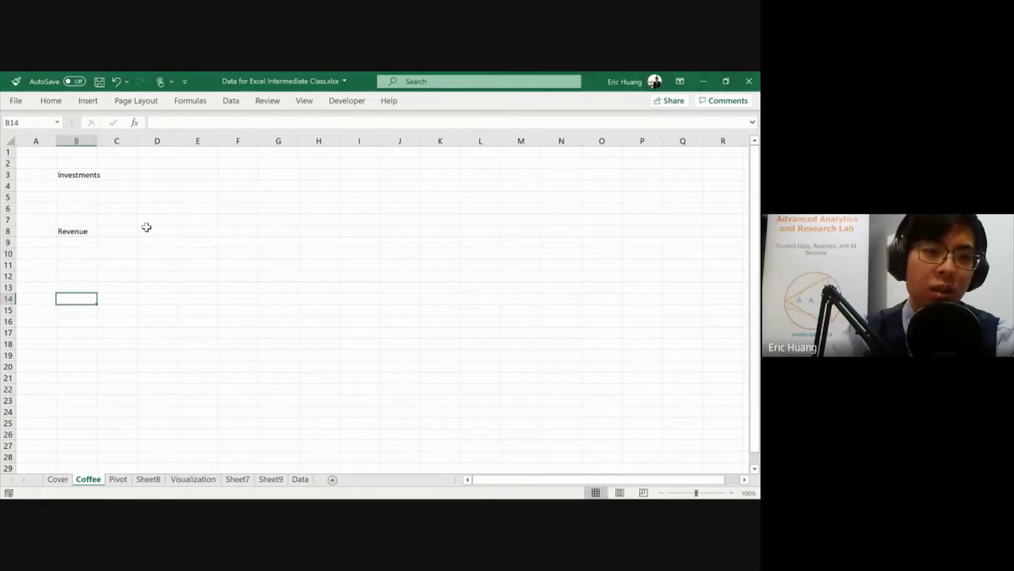
type("Expsne")
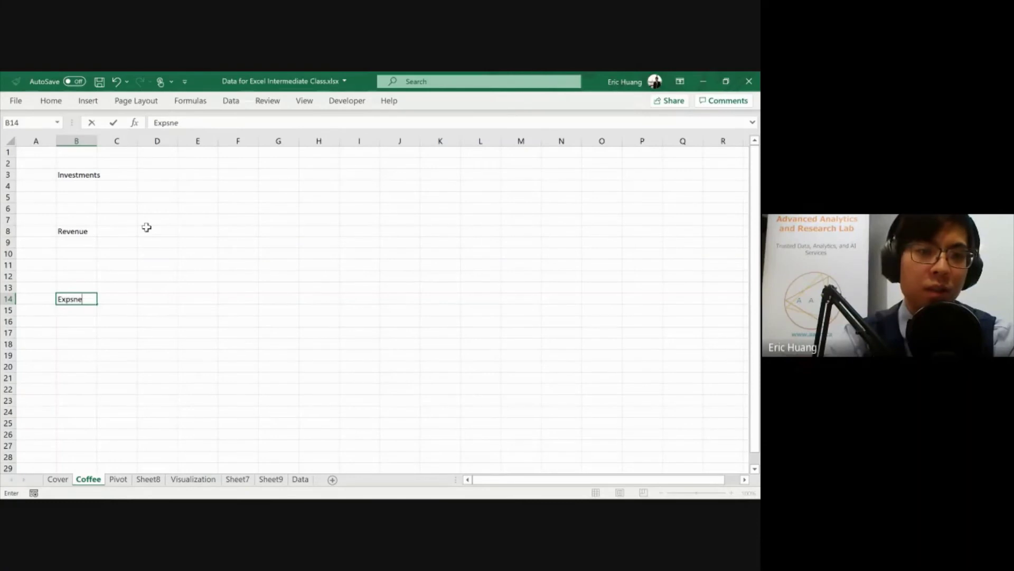
key("BackSpace")
key("BackSpace")
key("BackSpace")
type("enses")
key("Return")
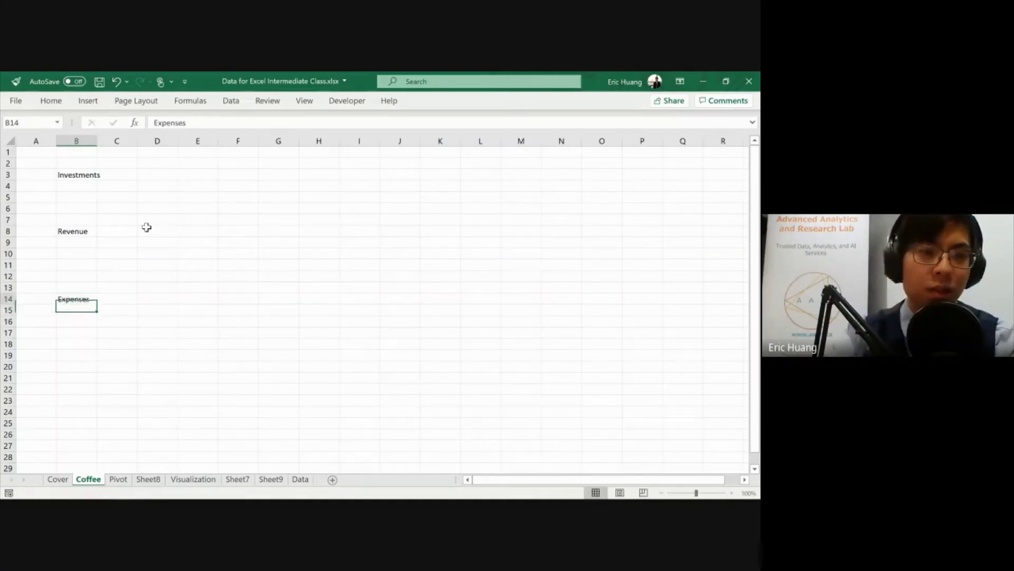
key("Up")
key("Up")
key("Up")
key("Up")
key("Up")
key("Up")
key("Up")
key("Up")
key("Up")
key("Up")
key("Up")
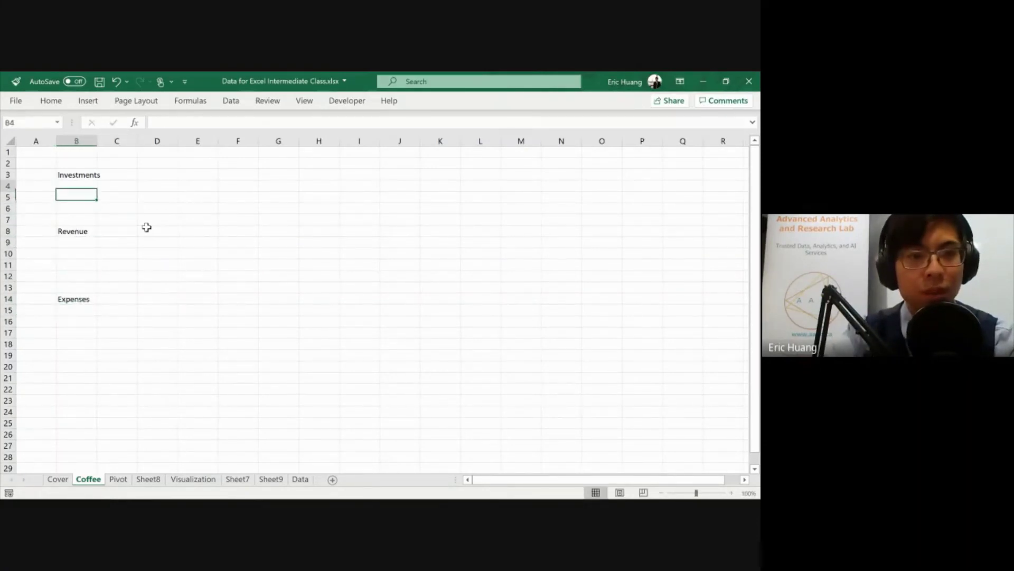
key("Right")
key("Up")
key("Left")
key("Down")
key("Right")
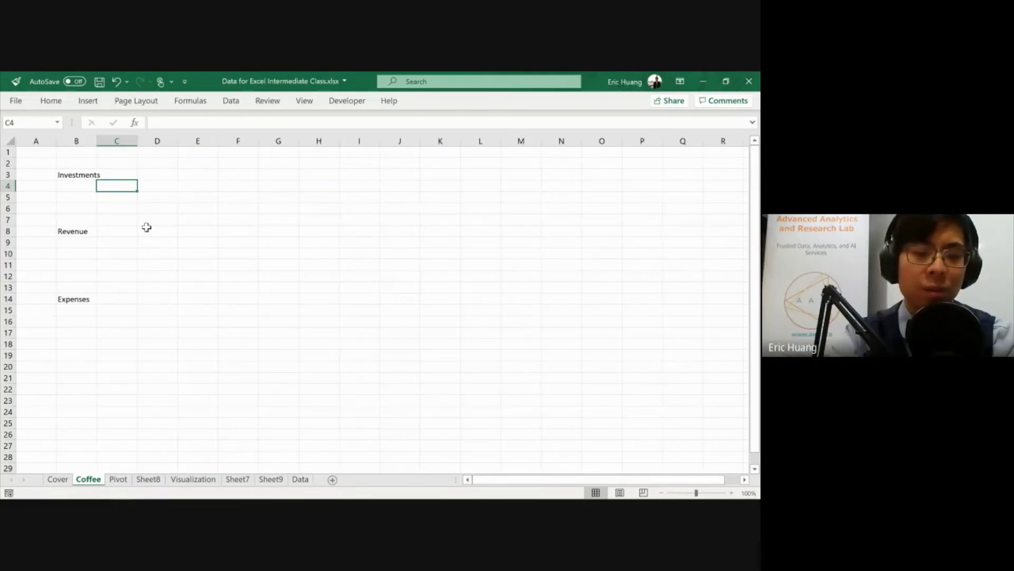
Enter Coffee machine in C4 with a cost of $10,000.00 in currency format
type("Coffe")
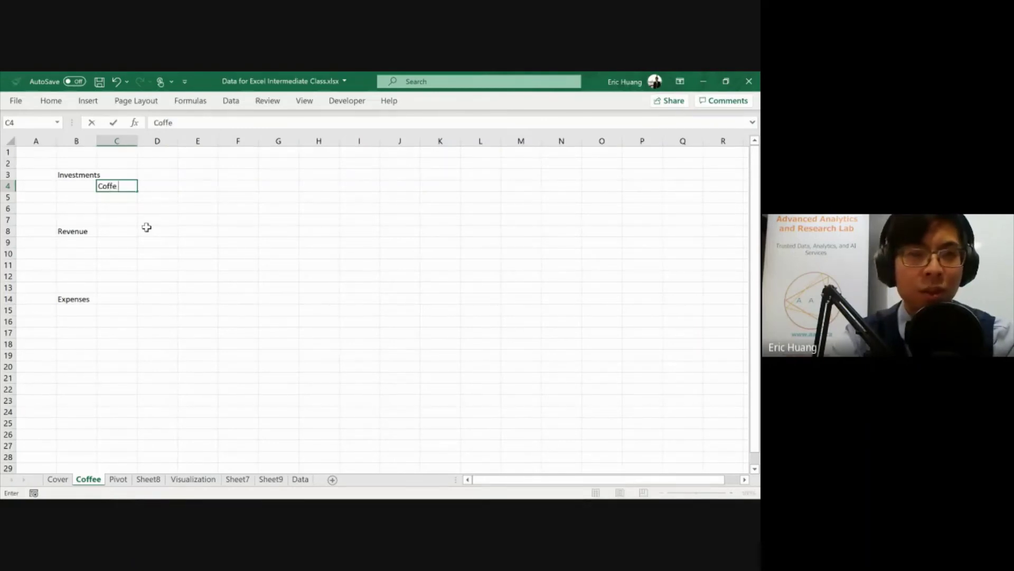
type("e machine")
key("Right")
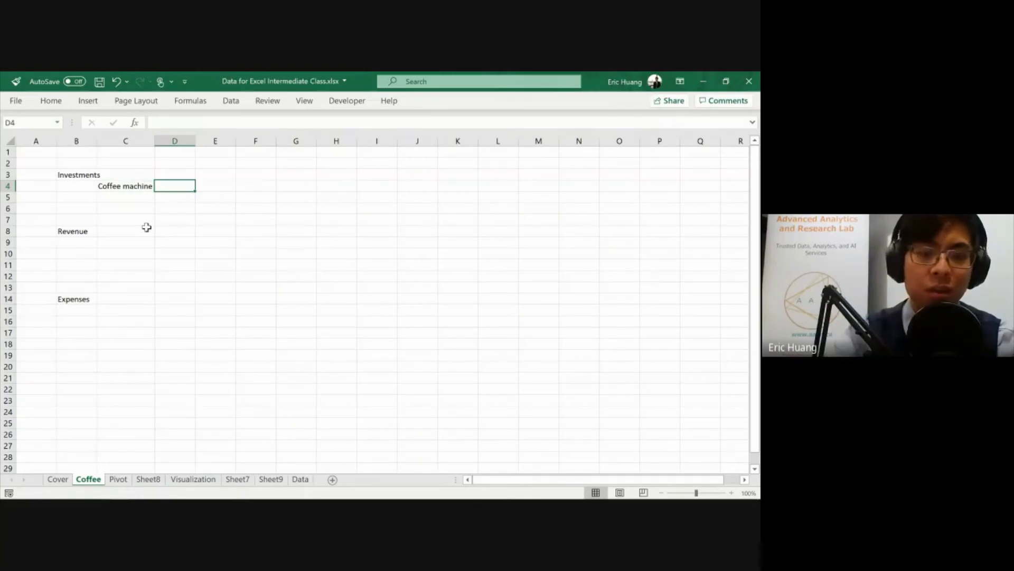
type("10000")
key("Return")
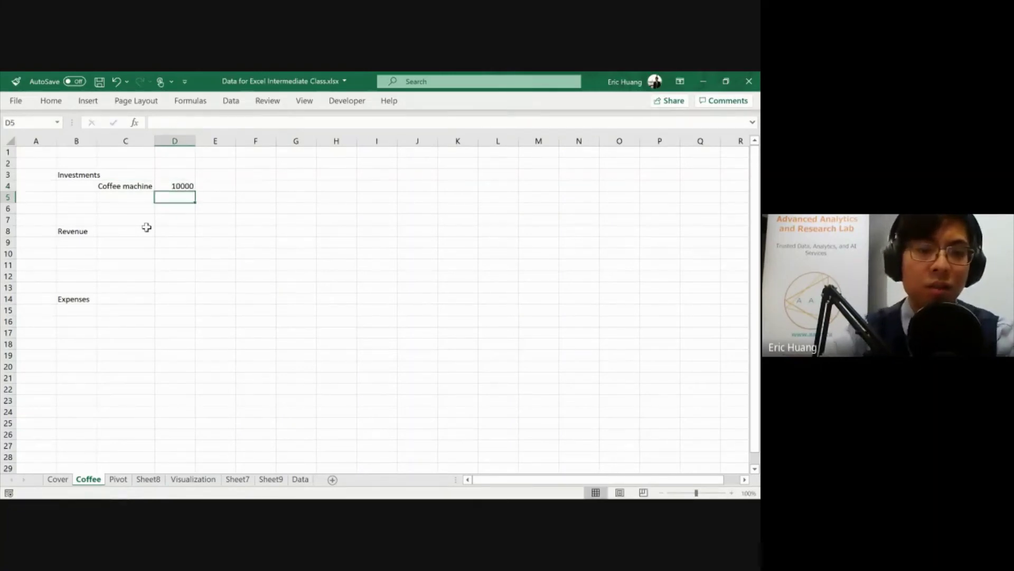
key("Up")
key("ctrl+shift+4")
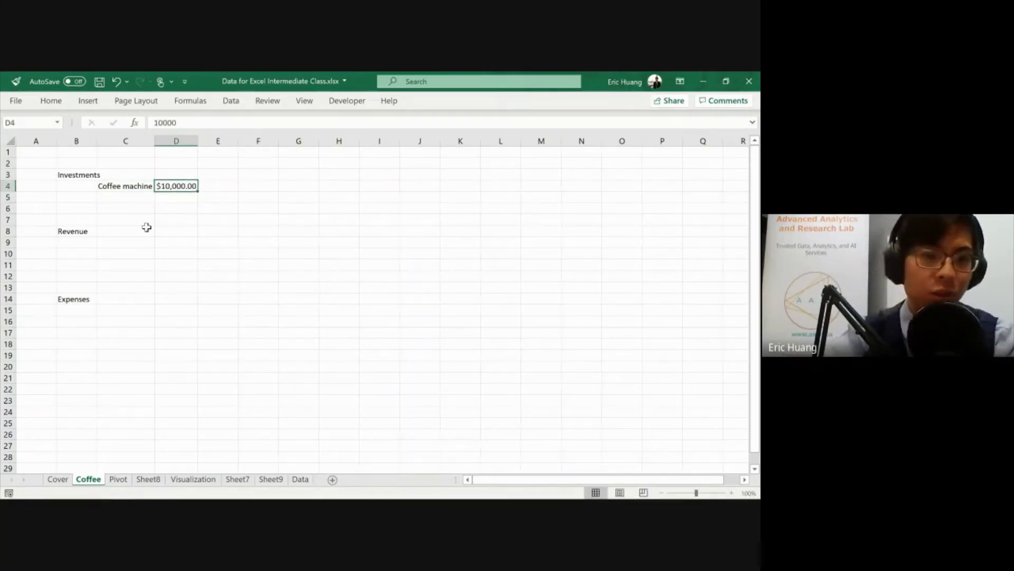
key("Down")
key("Up")
key("Down")
key("Left")
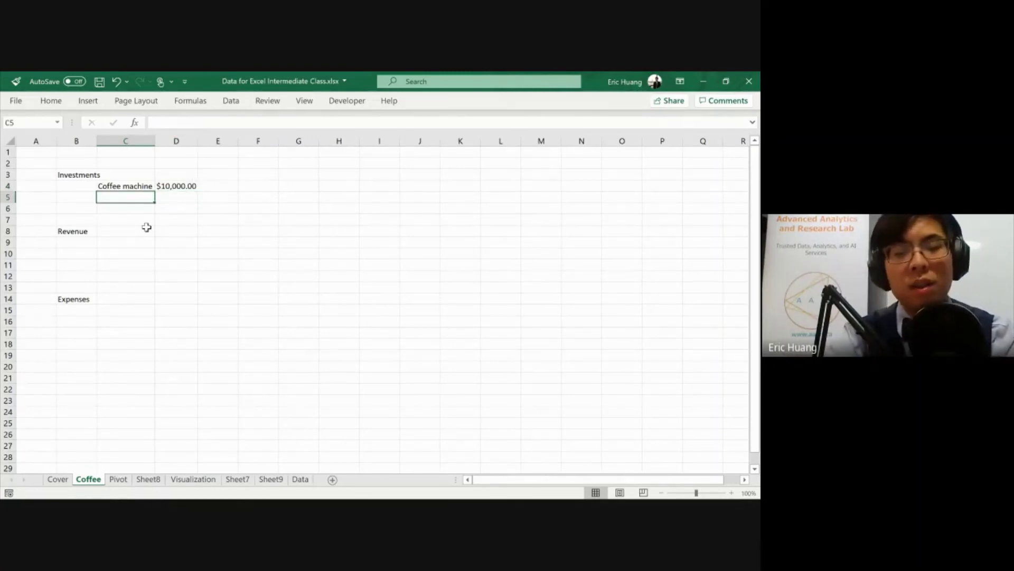
Enter Furnitures in C5 with a cost of $2,000.00 in currency format
type("Furnitures")
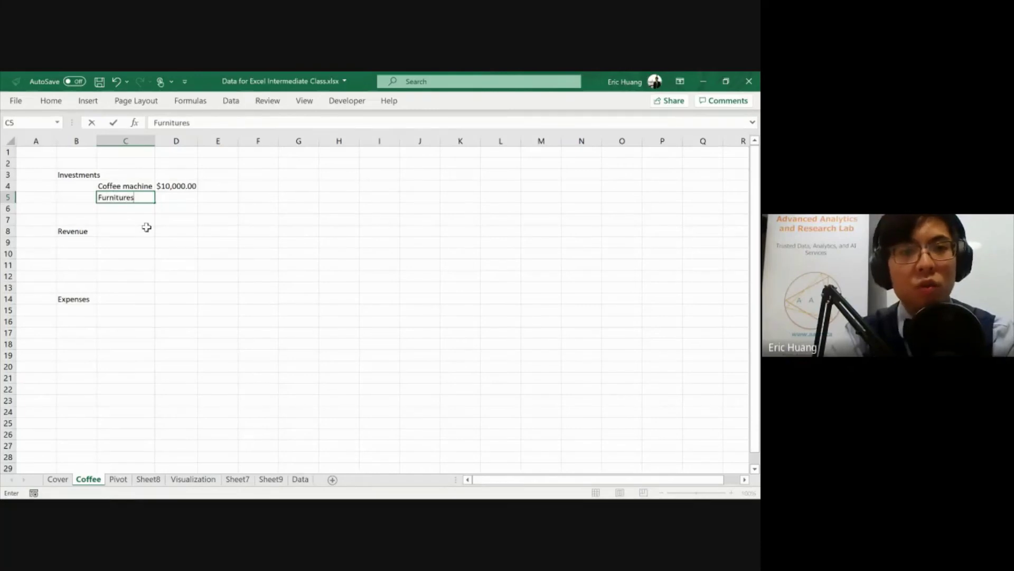
key("Tab")
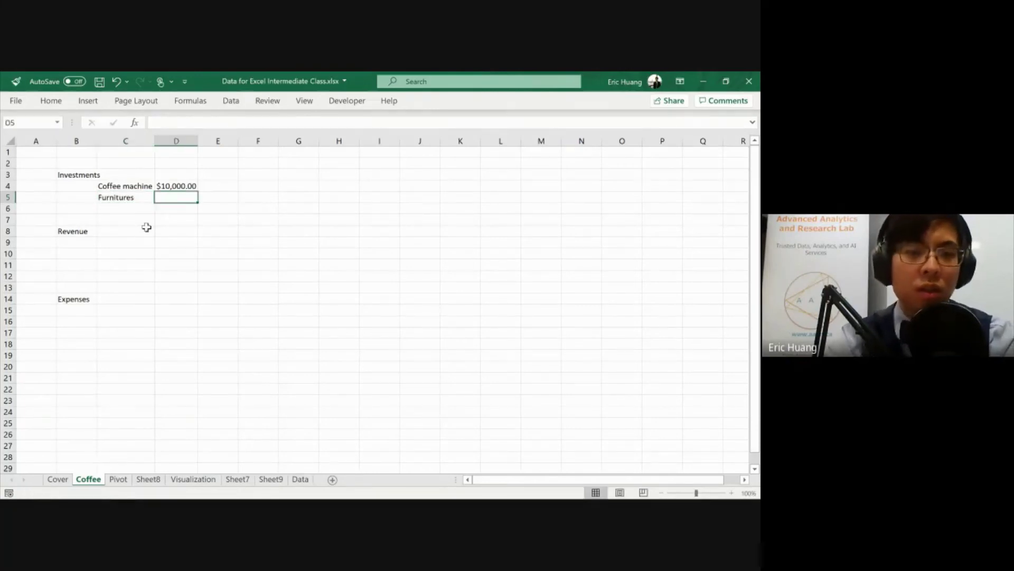
type("2000")
key("Return")
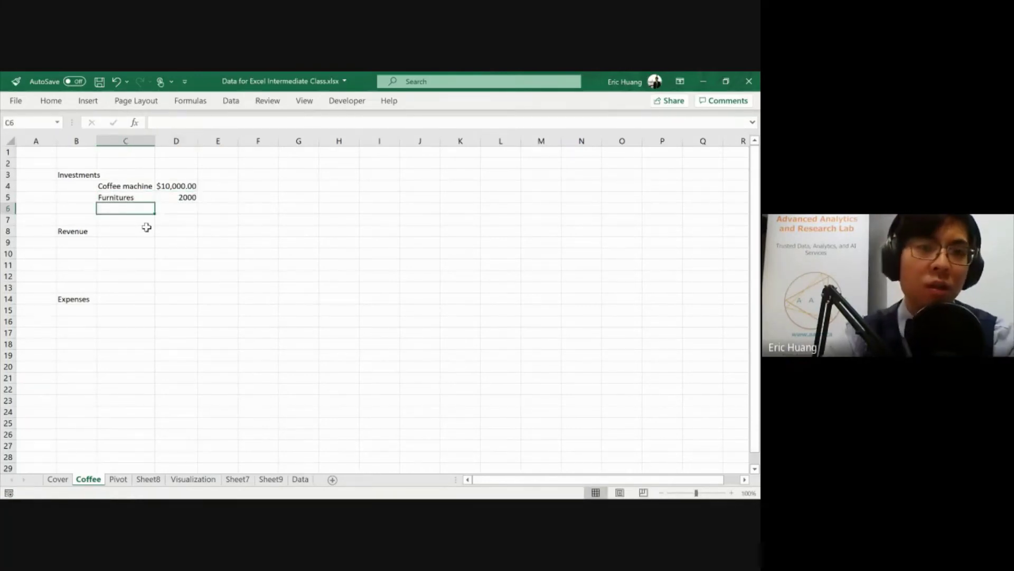
key("Up")
key("ctrl+u")
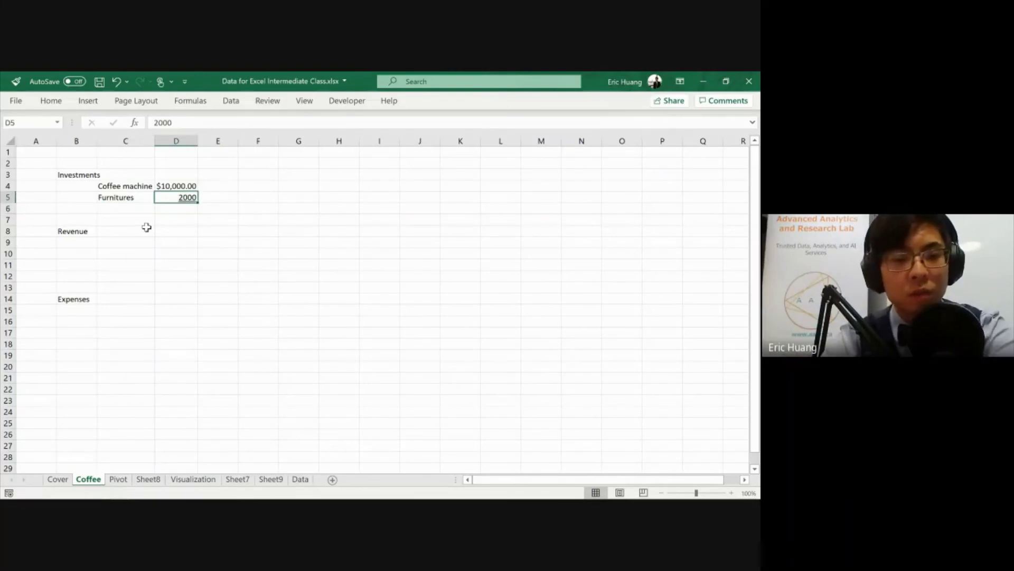
key("ctrl+shift+4")
key("ctrl+u")
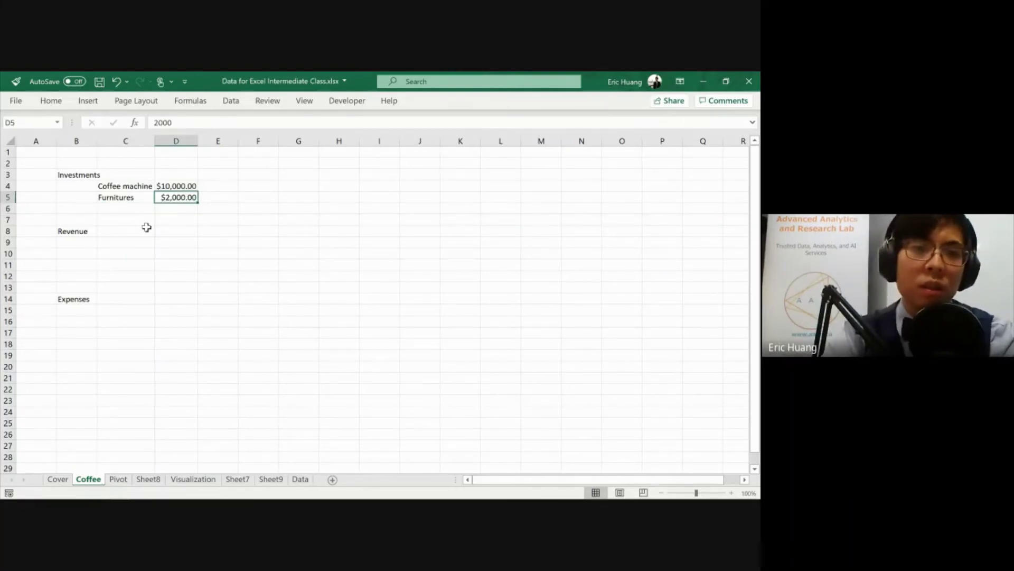
key("Down")
key("Down")
key("Down")
key("Left")
key("Left")
key("Down")
key("Right")
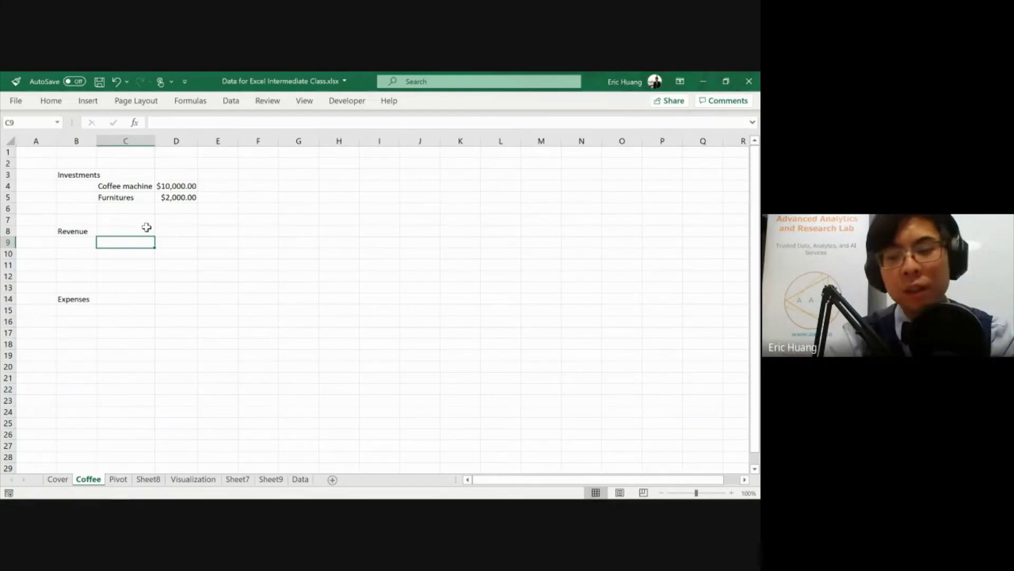
Add a Cups/day line whose value is the formula =10*12 (120)
type("C")
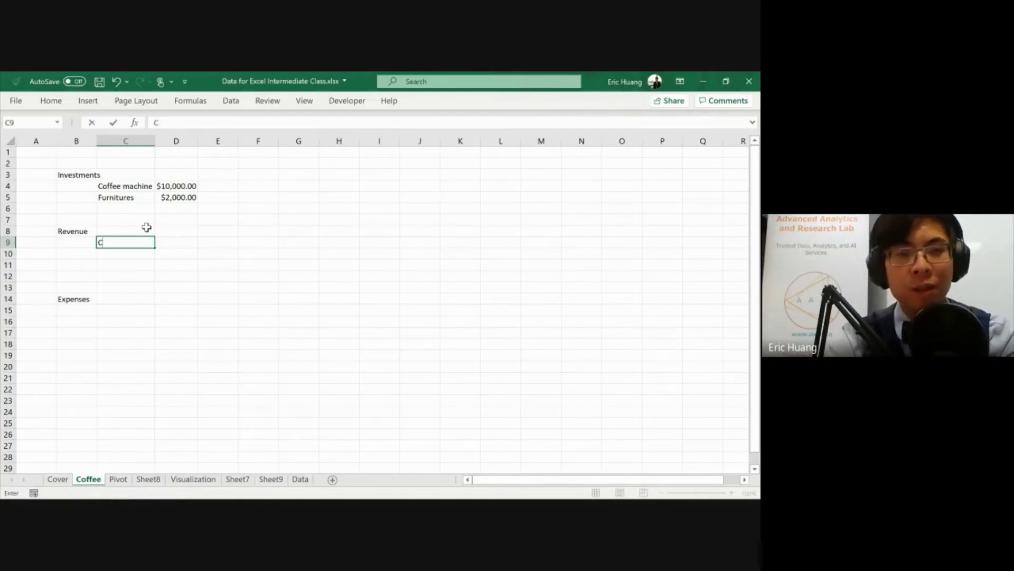
type("ups/")
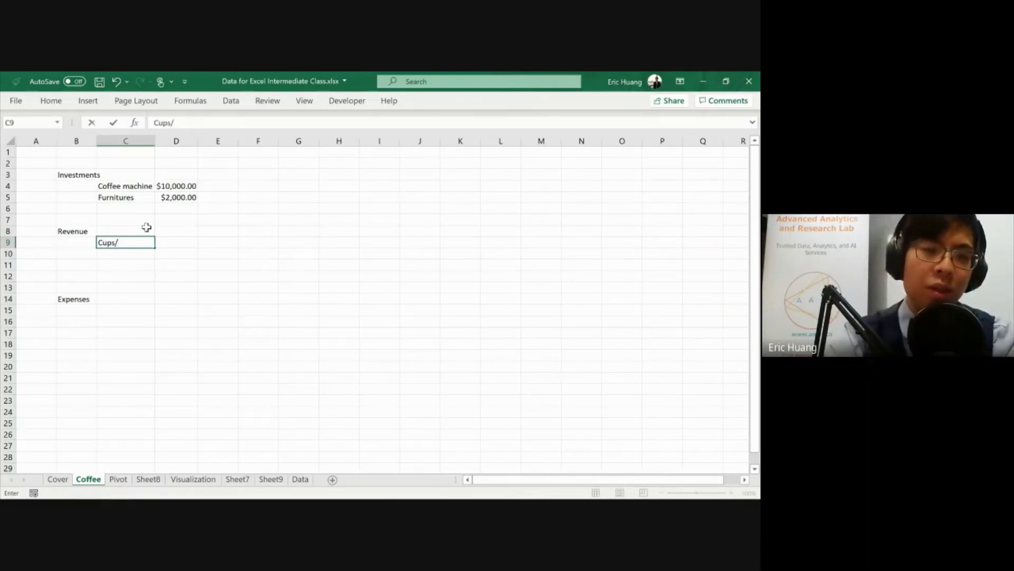
type("day")
key("Return")
key("Up")
key("Right")
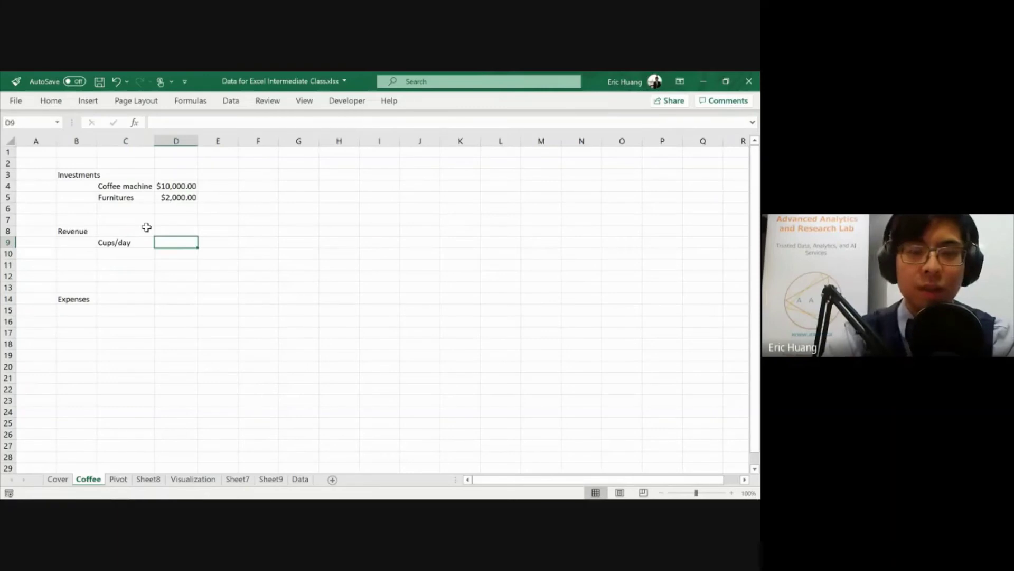
type("=10")
key("BackSpace")
type("0")
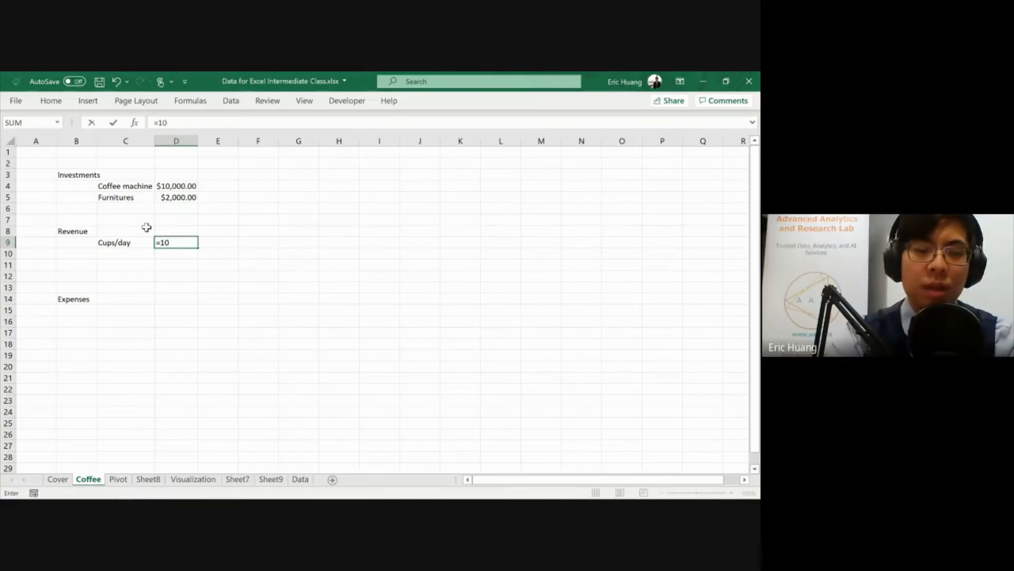
type("*")
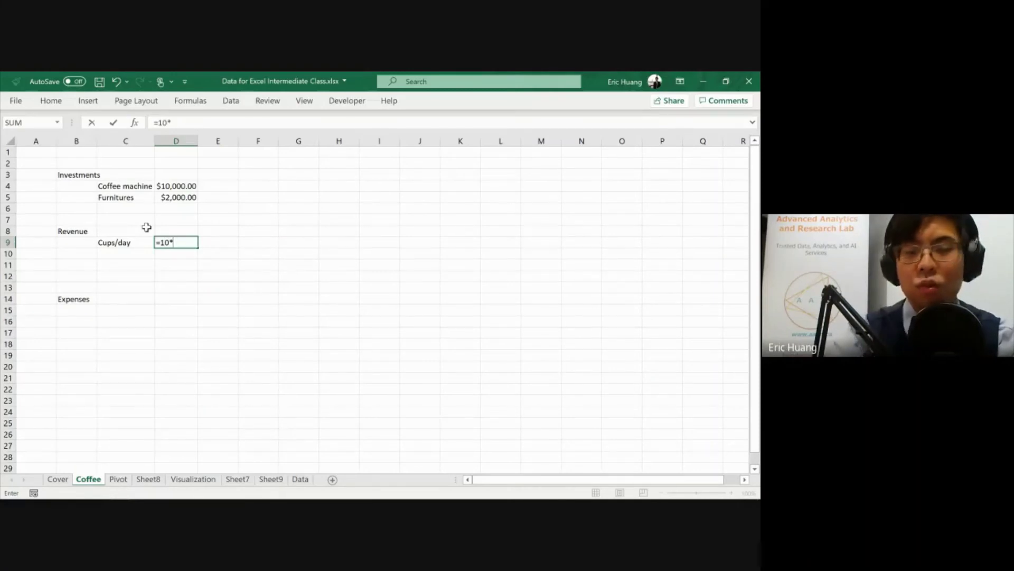
type("12")
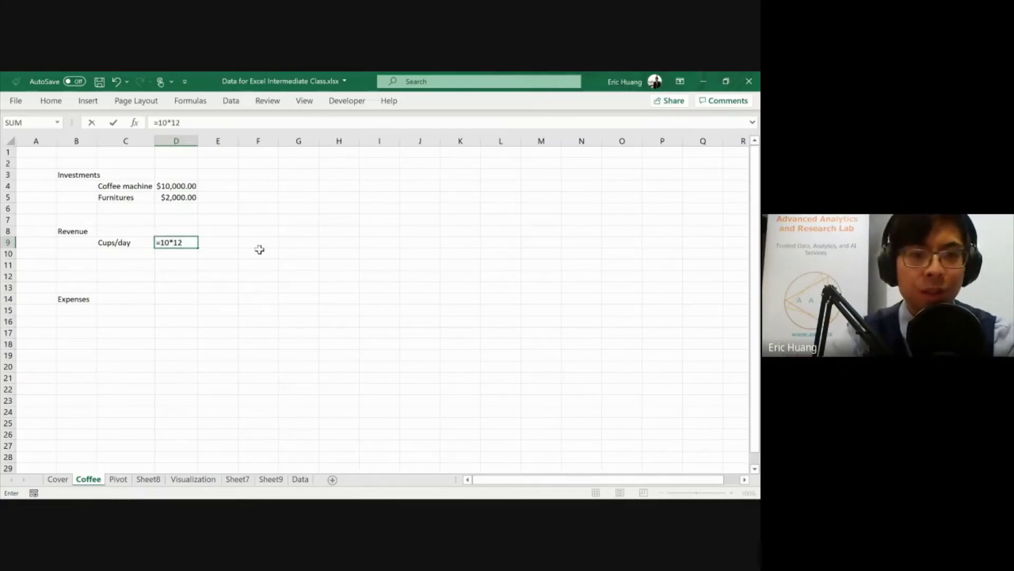
key("Return")
key("Up")
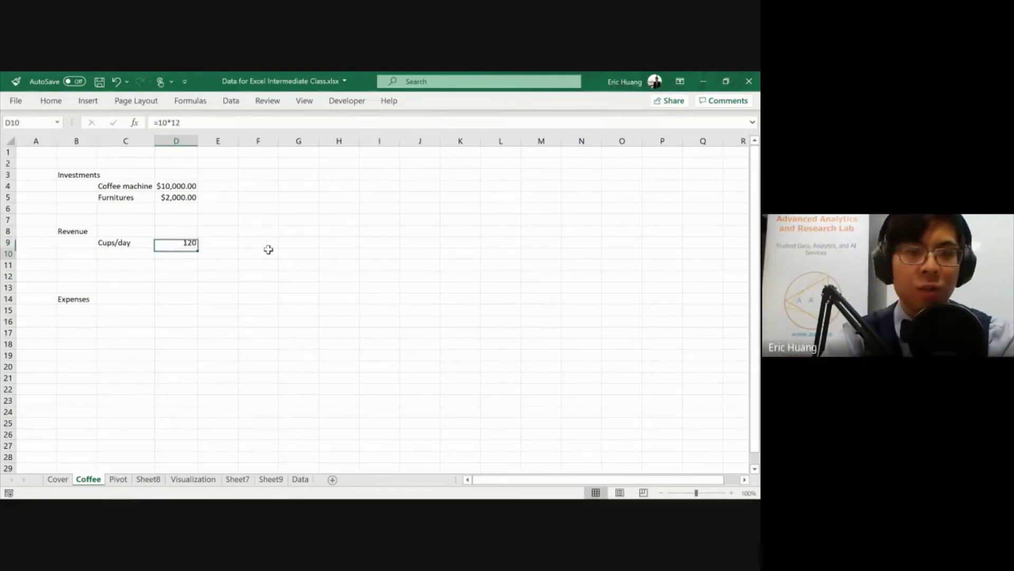
key("Down")
key("Left")
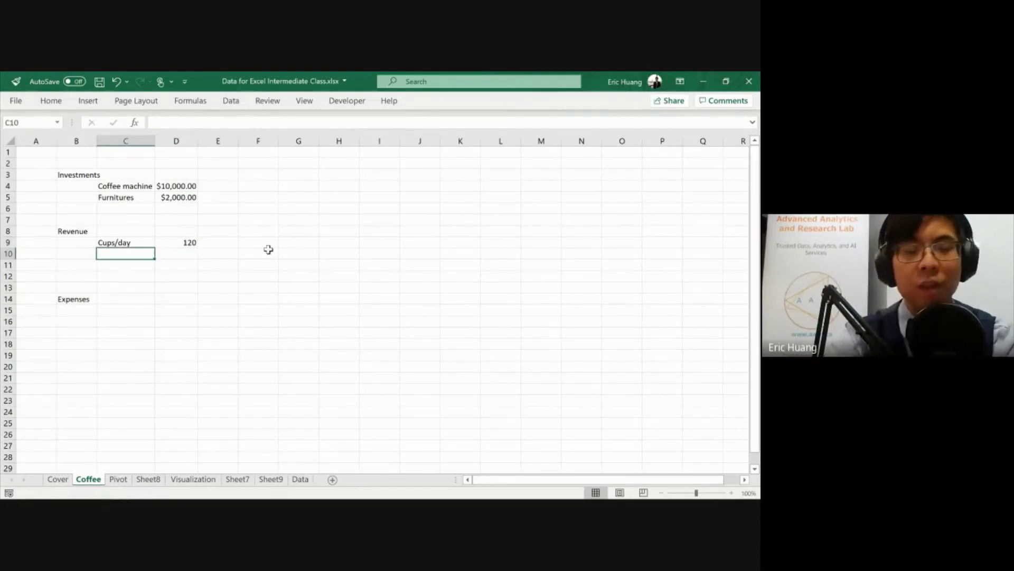
Add Price per cup 4 and days operating 250 below it
type("Price per cup")
key("Tab")
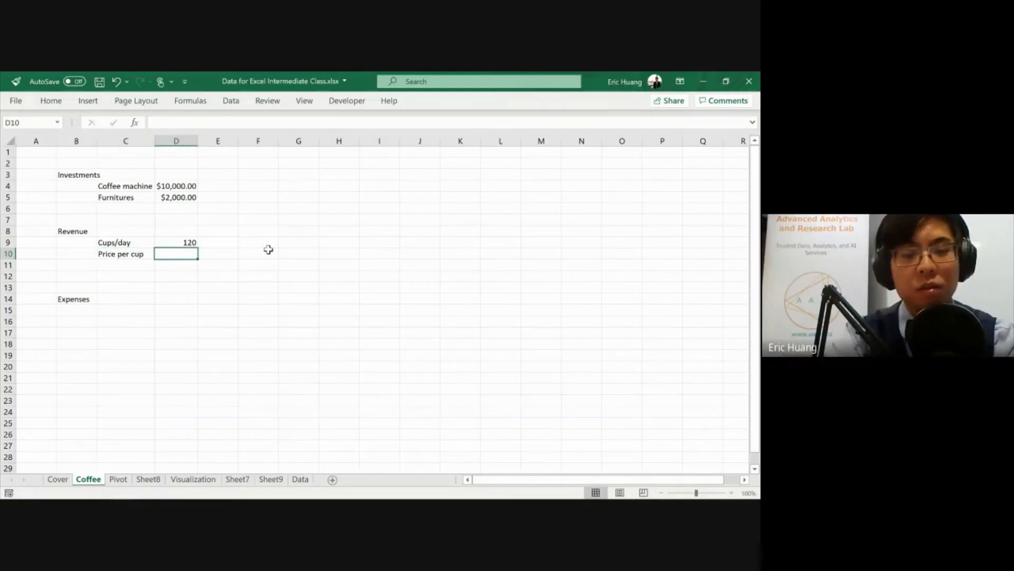
type("4")
key("Return")
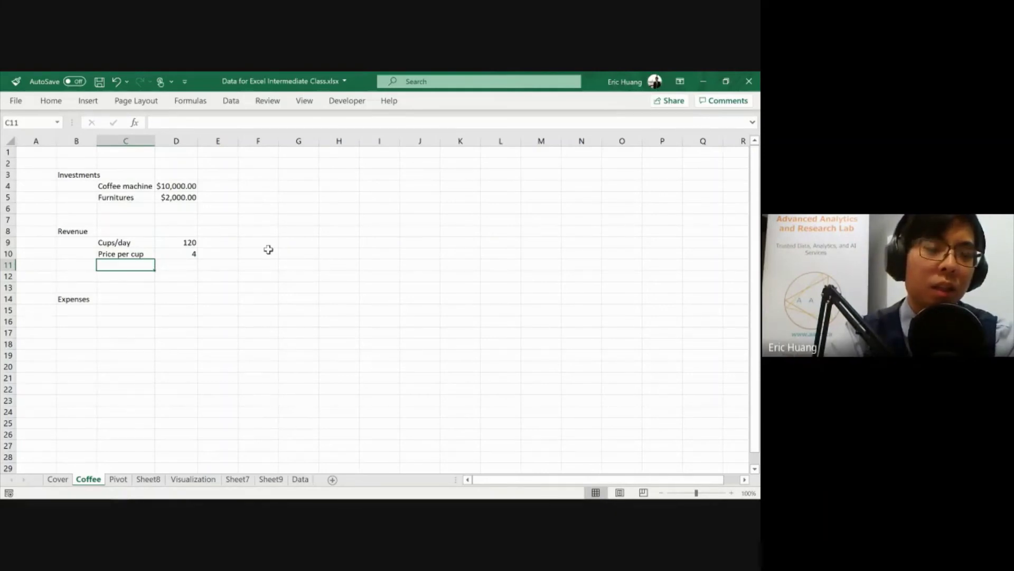
type("Reve")
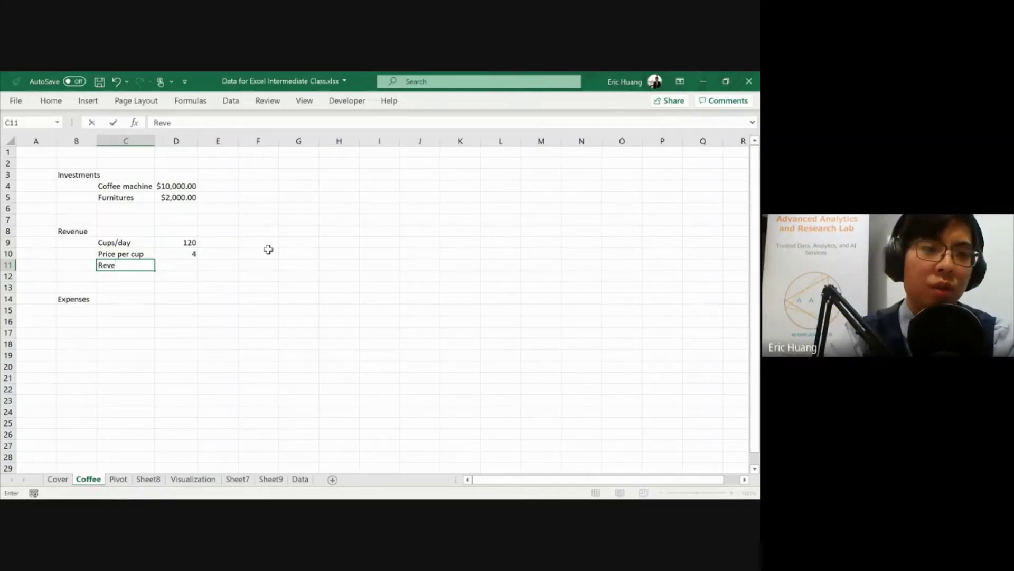
key("Escape")
type("days operating")
key("Tab")
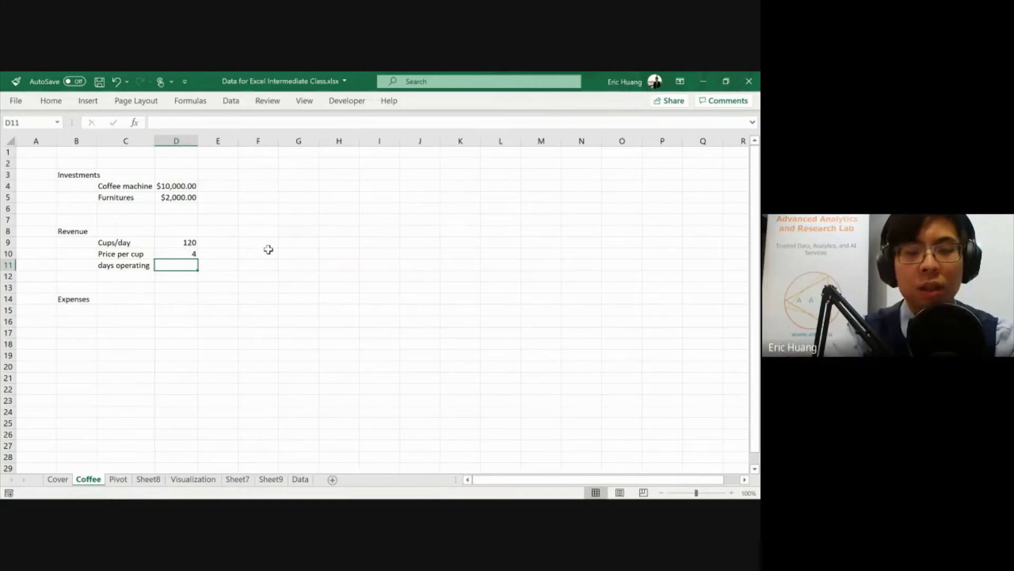
type("250")
key("Return")
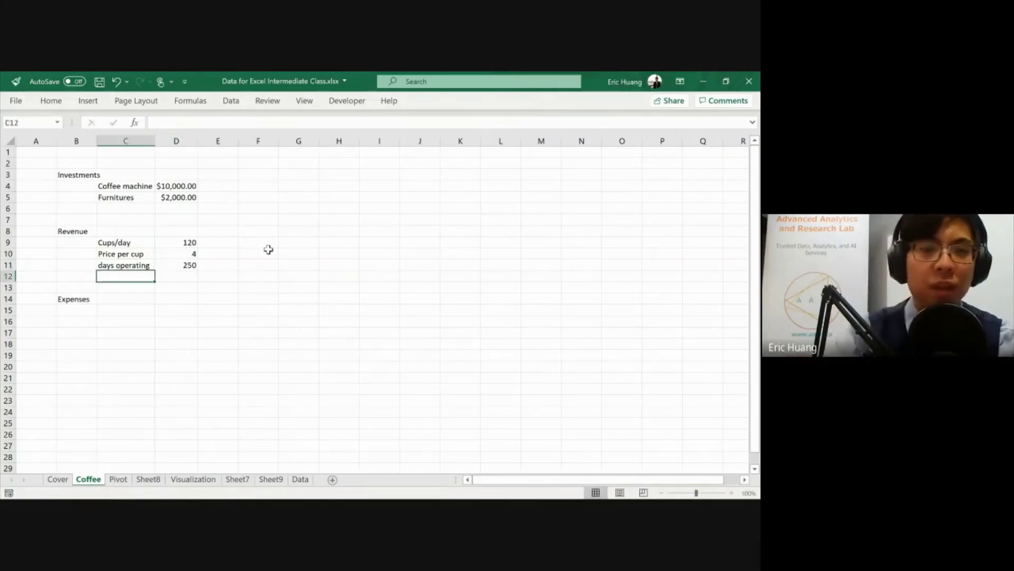
Label row 12 Total Revenue and AutoSum D9:D11 beside it, showing 374
key("Tab")
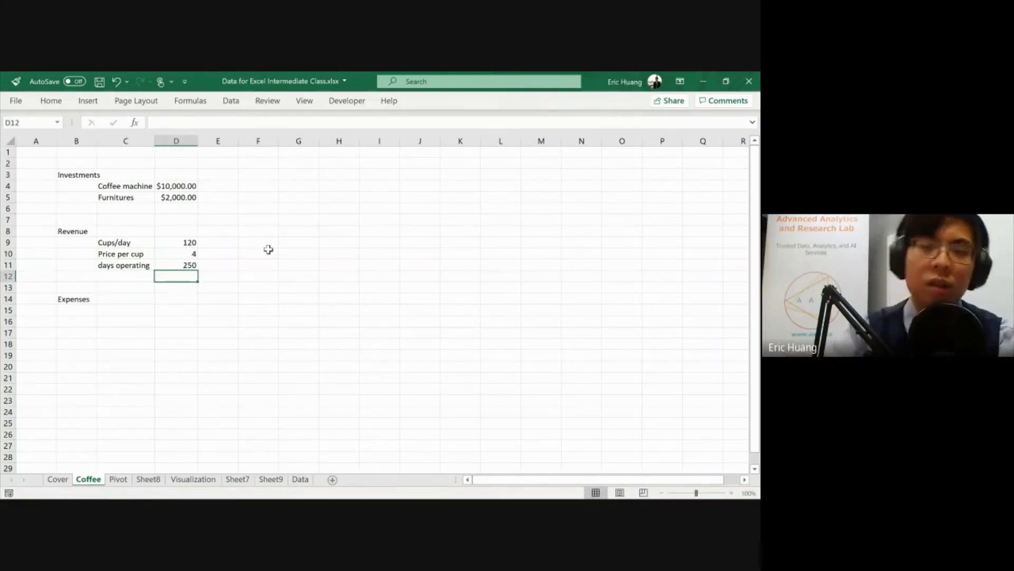
key("Left")
type("Revenue")
key("Escape")
type("To")
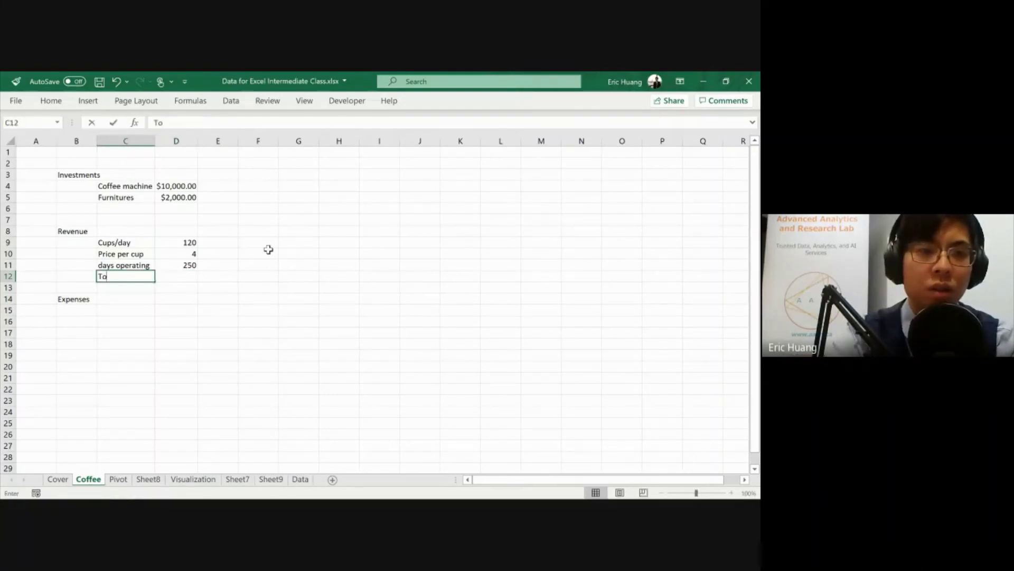
type("tal Revenue")
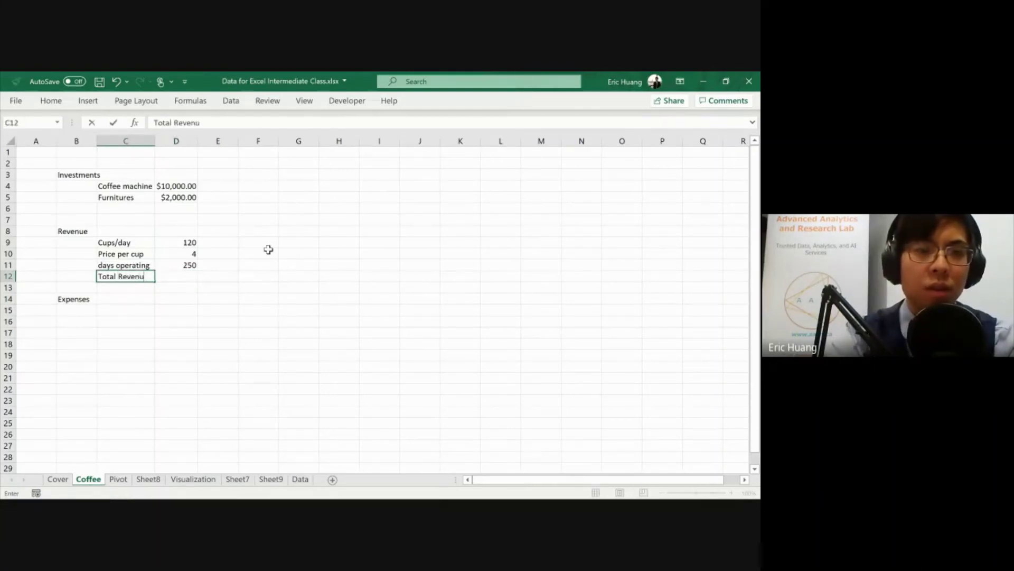
key("Right")
key("Right")
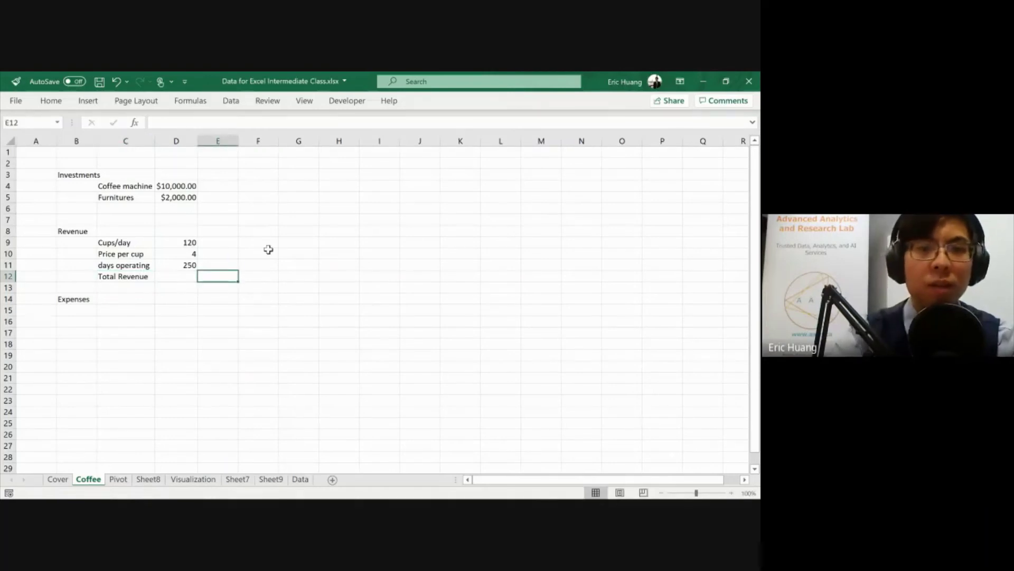
key("Left")
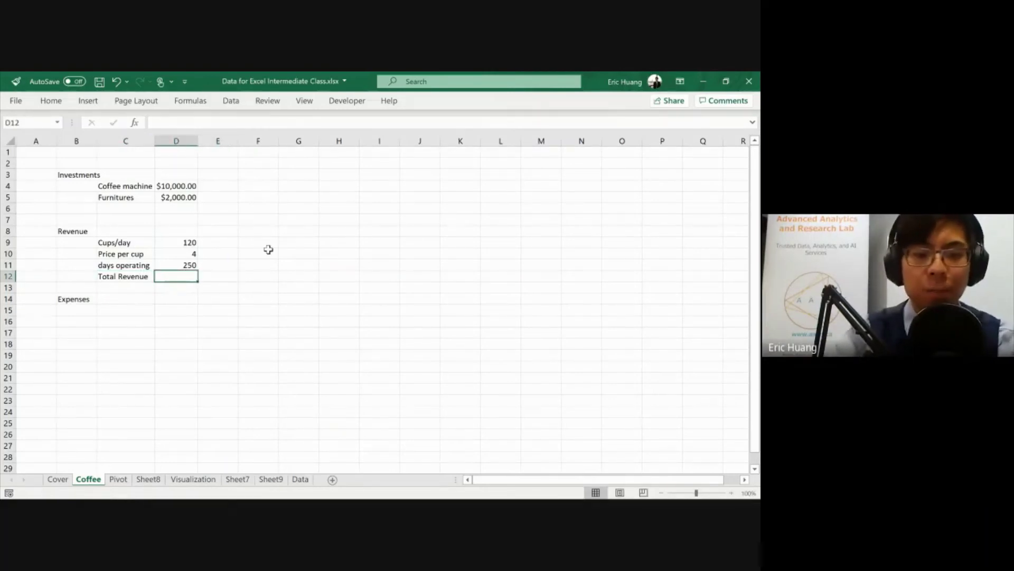
key("alt+equal")
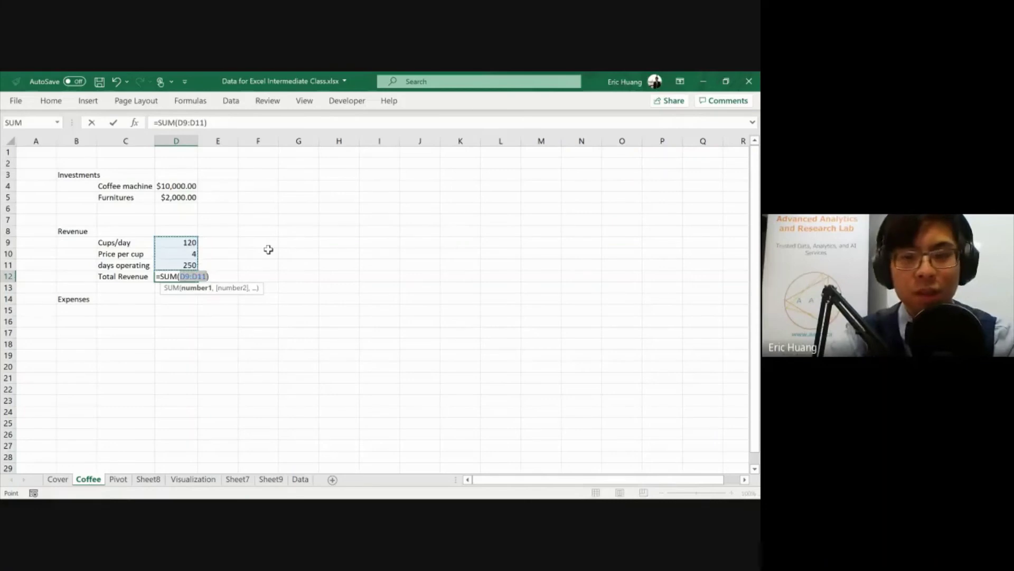
key("Return")
key("Up")
key("Up")
key("Up")
key("Down")
key("Down")
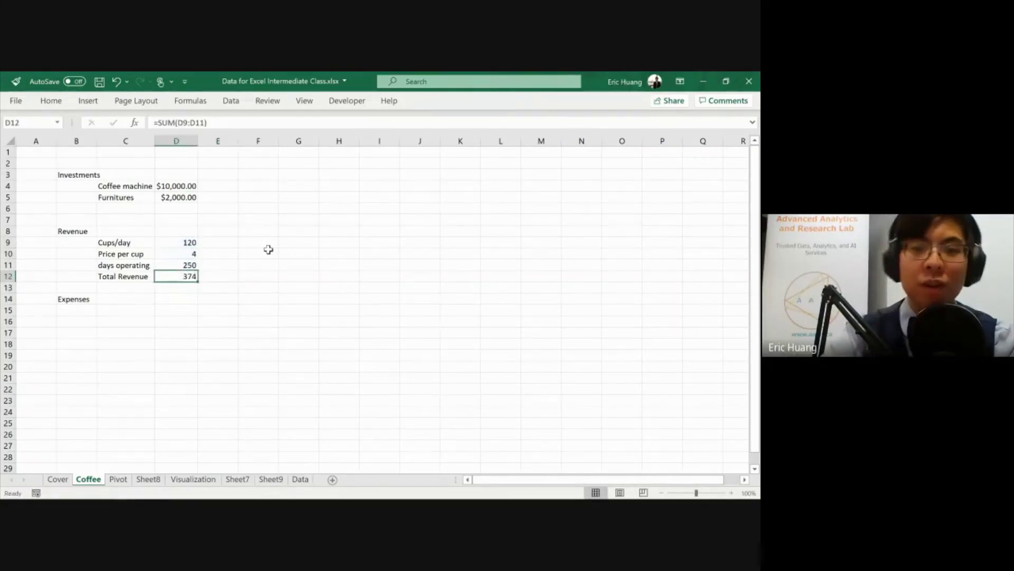
Replace Total Revenue with =D9*D10*D11, formatted as currency ($120,000.00)
type("=")
key("Up")
key("Up")
key("Up")
type("(*")
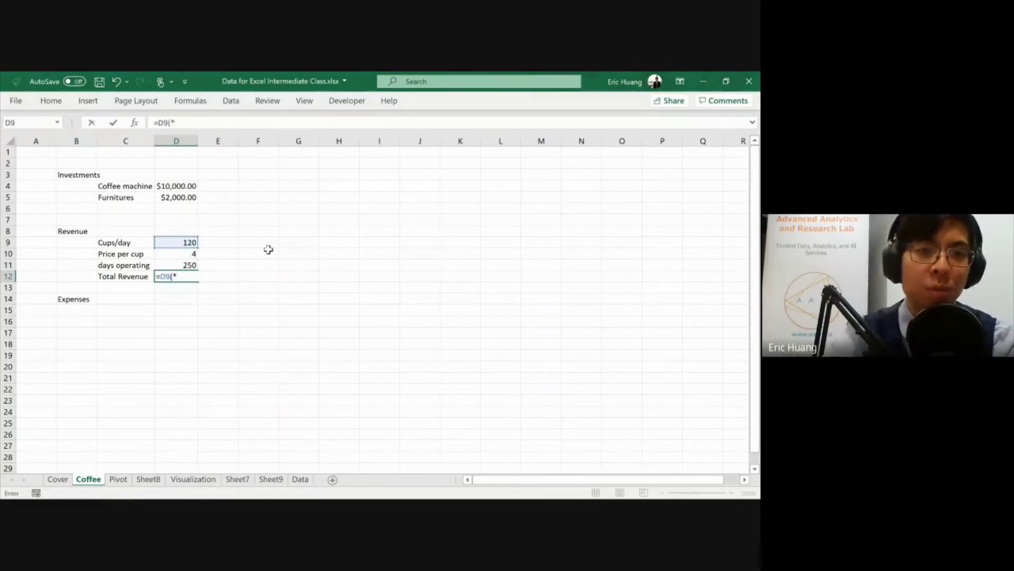
key("Up")
key("Up")
type("*")
key("BackSpace")
key("BackSpace")
key("BackSpace")
key("BackSpace")
key("BackSpace")
key("BackSpace")
key("BackSpace")
key("BackSpace")
key("Up")
key("Up")
key("Up")
type("*")
left_click(186, 254)
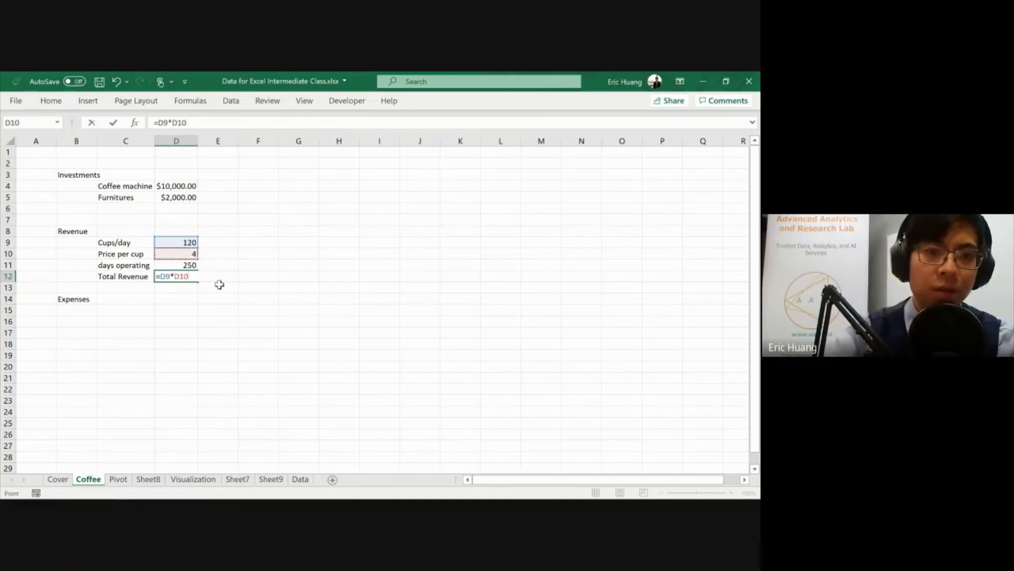
type("*")
left_click(175, 266)
key("Return")
key("Up")
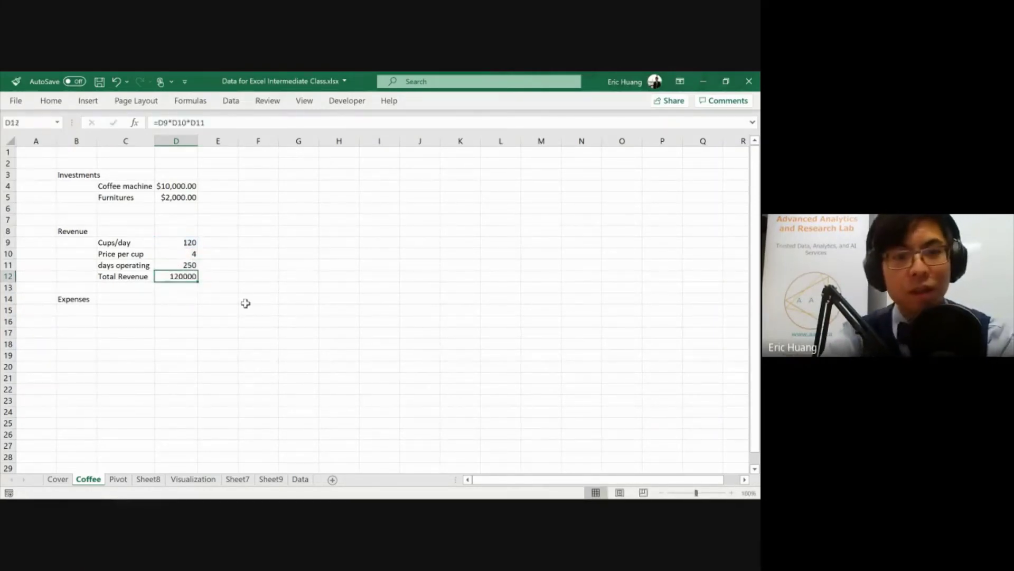
key("ctrl+shift+4")
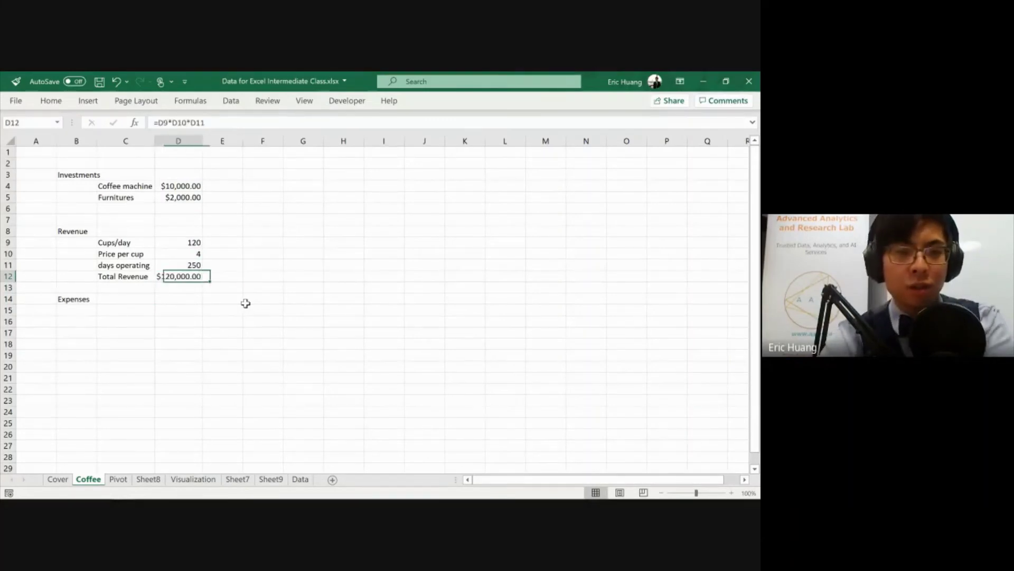
Move the $120,000.00 Total Revenue into E12 and autofit column E
key("ctrl+x")
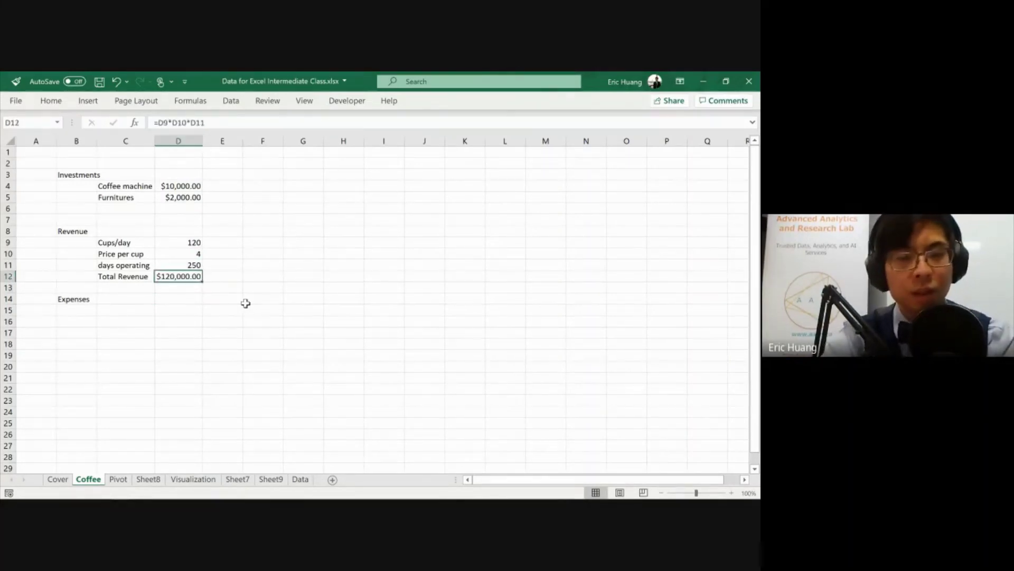
key("Right")
key("ctrl+v")
key("Up")
key("Down")
key("alt+h")
key("o")
key("i")
key("Left")
key("Up")
key("Up")
key("Up")
key("Up")
key("Up")
key("Up")
Sum the two investments to $12,000.00 in D6 and place the total in E6
key("Right")
key("Left")
key("Right")
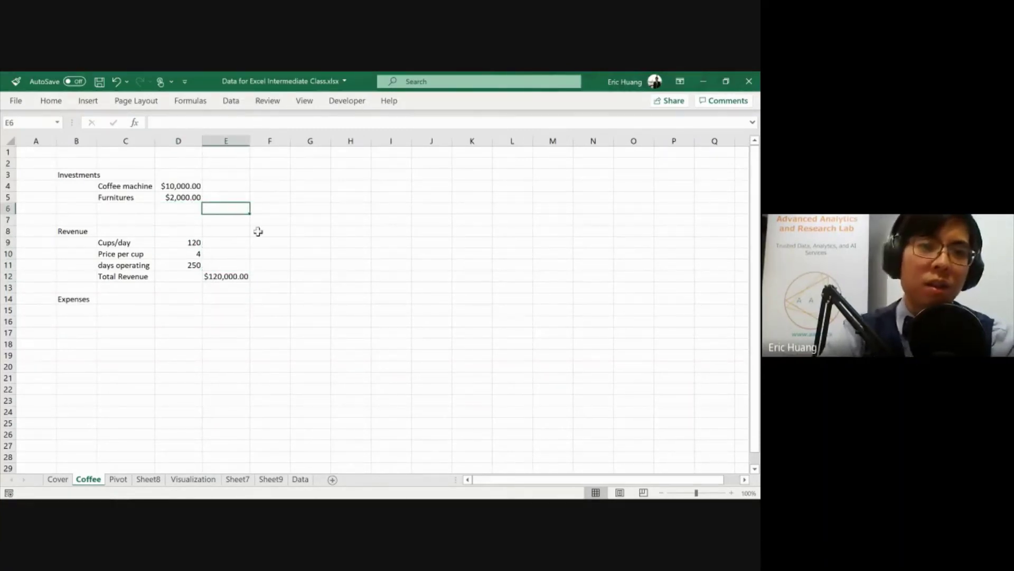
key("Left")
key("alt+equal")
key("Return")
key("Up")
key("ctrl+c")
key("Right")
key("Return")
key("Down")
key("Down")
key("Down")
key("Down")
key("Left")
key("Down")
key("Down")
key("Down")
key("Down")
key("Left")
key("Down")
Type Rent in C15 as the first expense, leaving its amount blank
type("Rent")
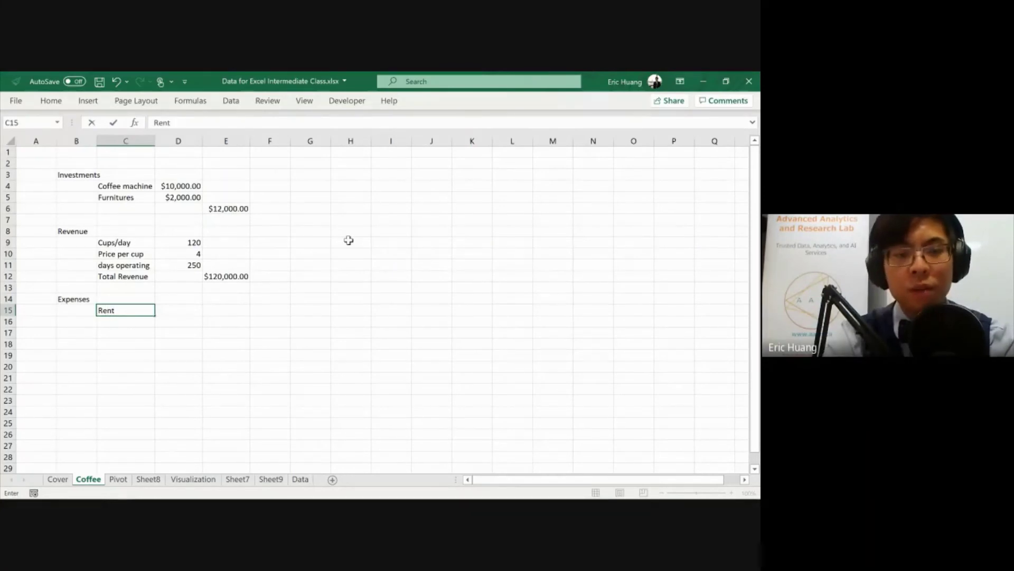
key("Right")
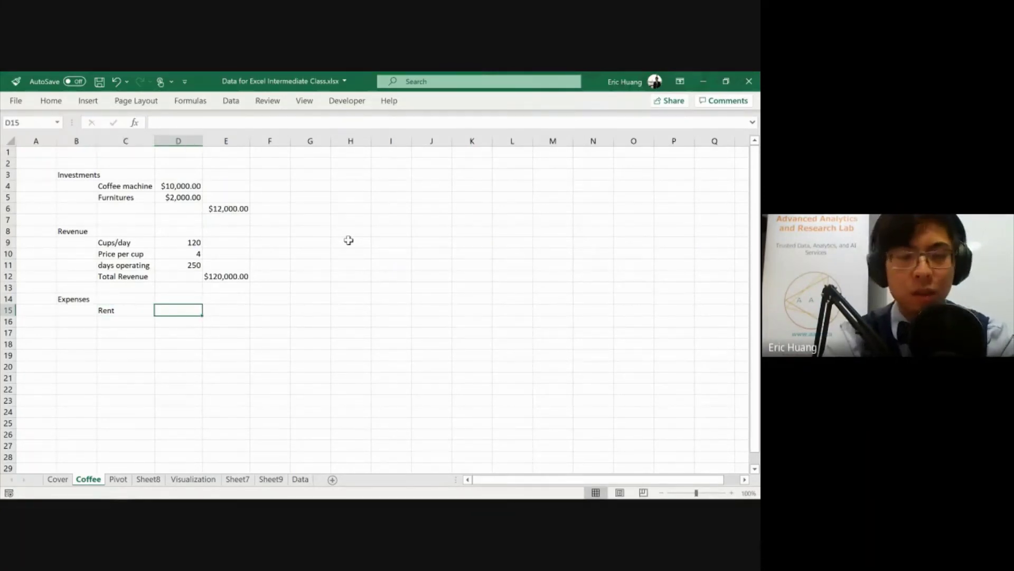
type("=")
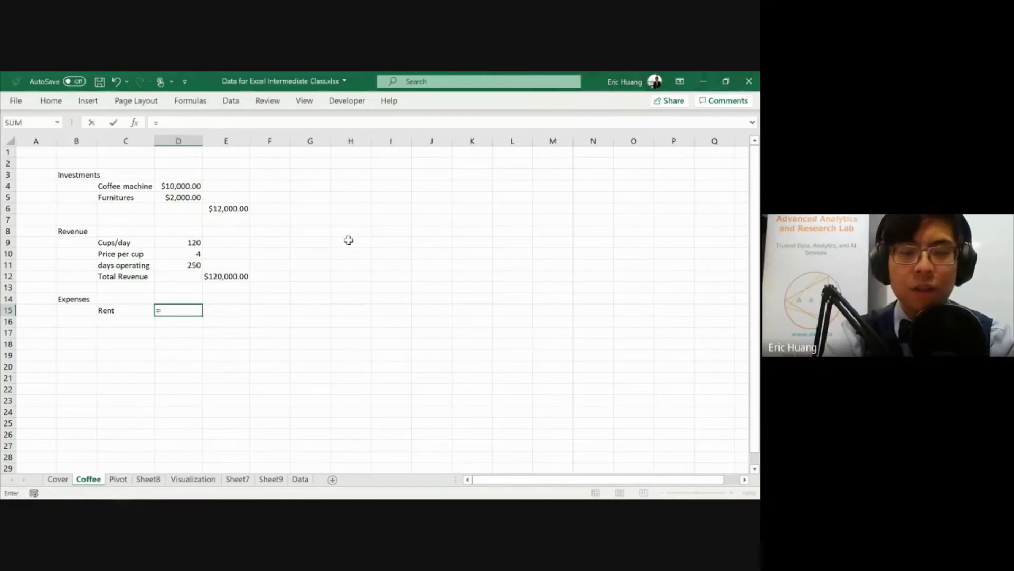
key("Escape")
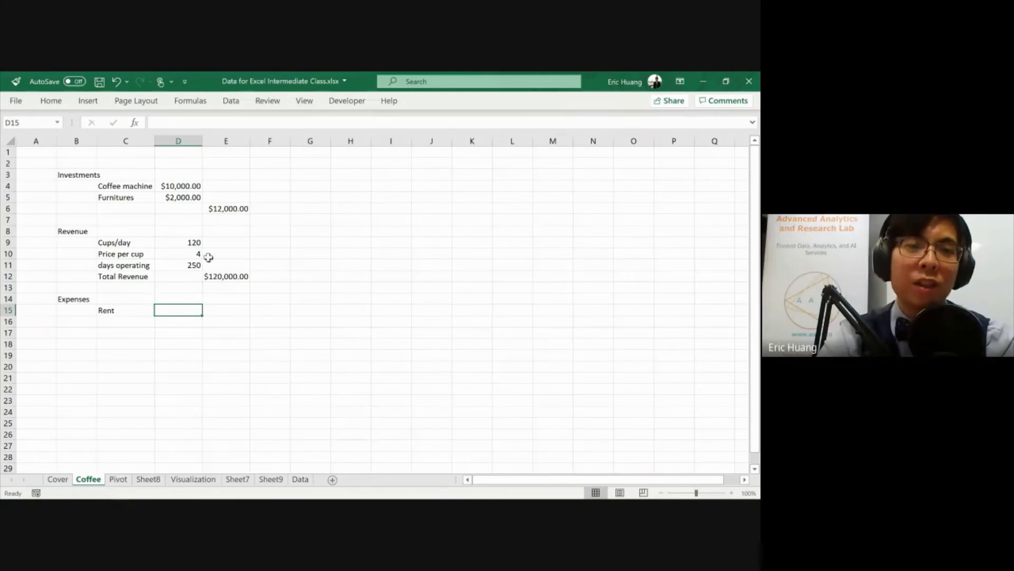
left_click(190, 265)
left_click(188, 242)
key("Down")
key("Down")
key("Up")
key("Up")
key("shift+Right")
key("shift+Left")
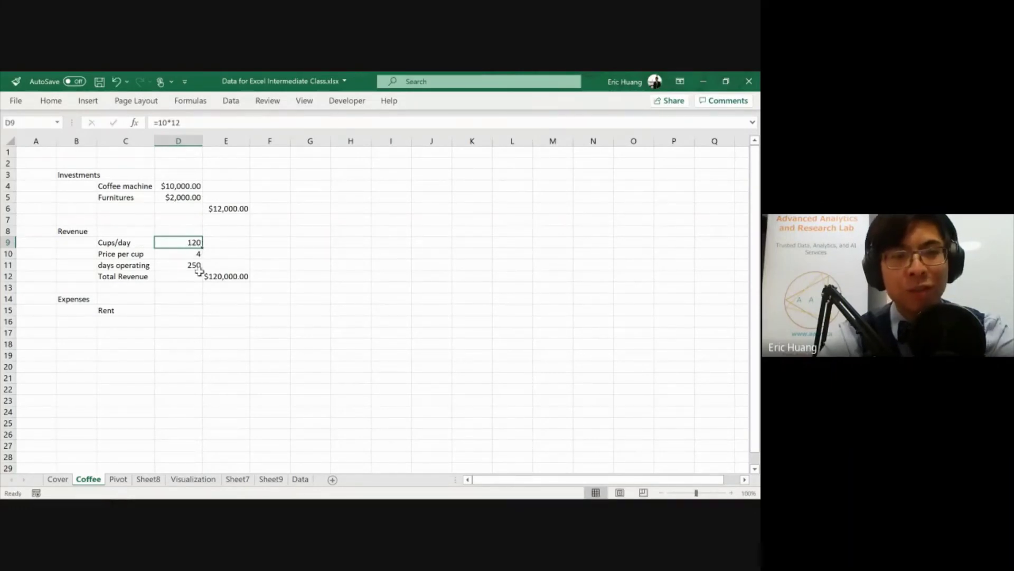
Insert a row above Price per cup and rename Cups/day to Cups per hour with 10
key("Down")
key("shift+space")
key("ctrl+plus")
key("Up")
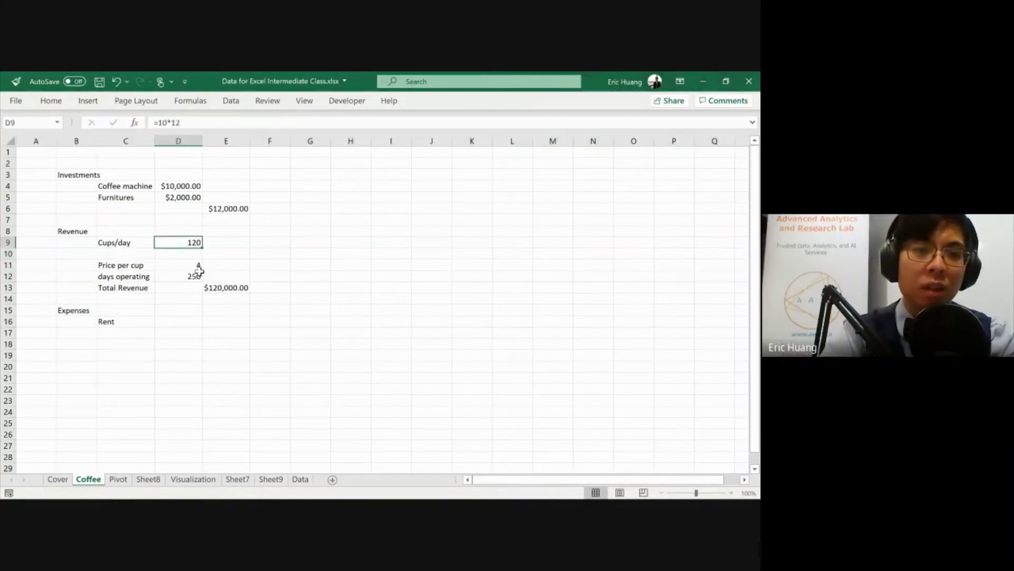
key("Left")
type("C")
key("BackSpace")
type("Cups per hour")
key("Tab")
key("F2")
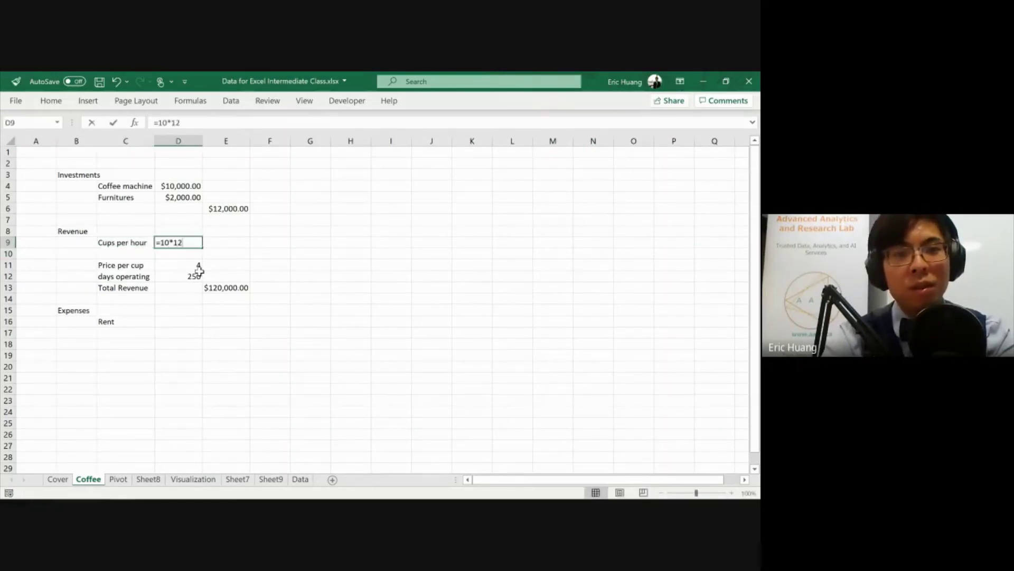
key("BackSpace")
key("BackSpace")
key("BackSpace")
key("Return")
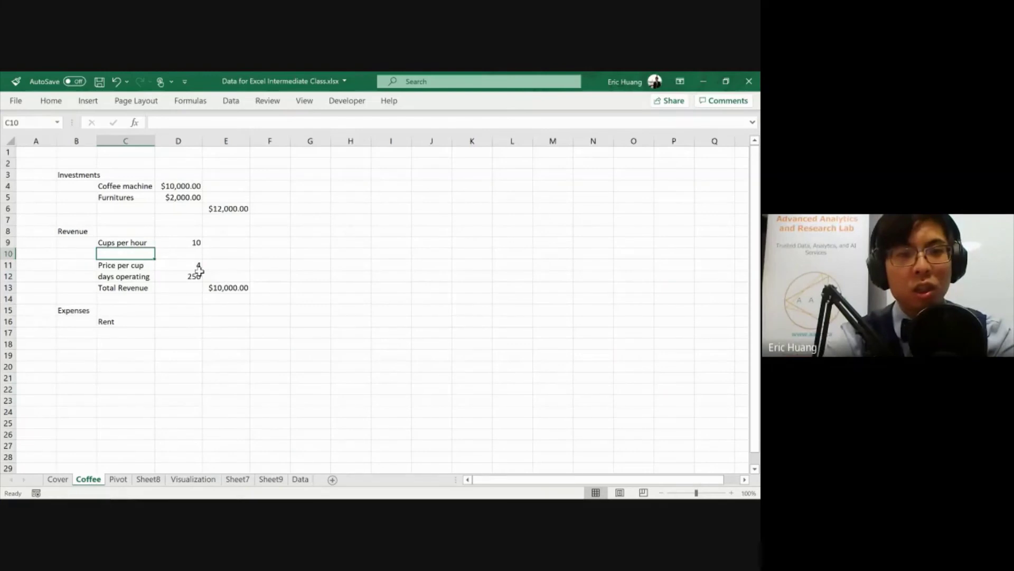
Add Hours per day 12 and multiply it into the Total Revenue formula ($120,000.00)
type("Hours")
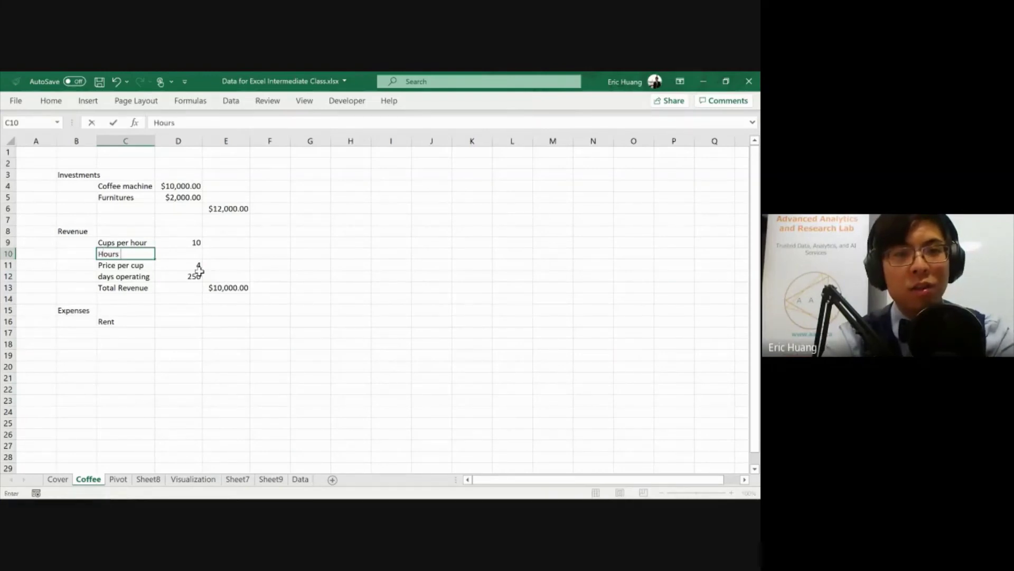
type(" per day")
key("Tab")
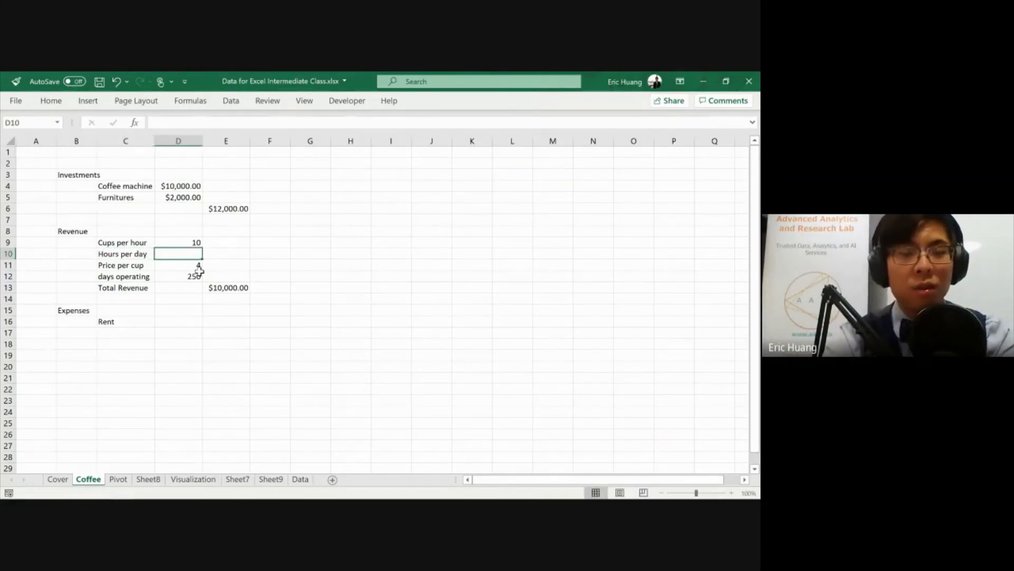
key("ctrl+n")
key("alt+Tab")
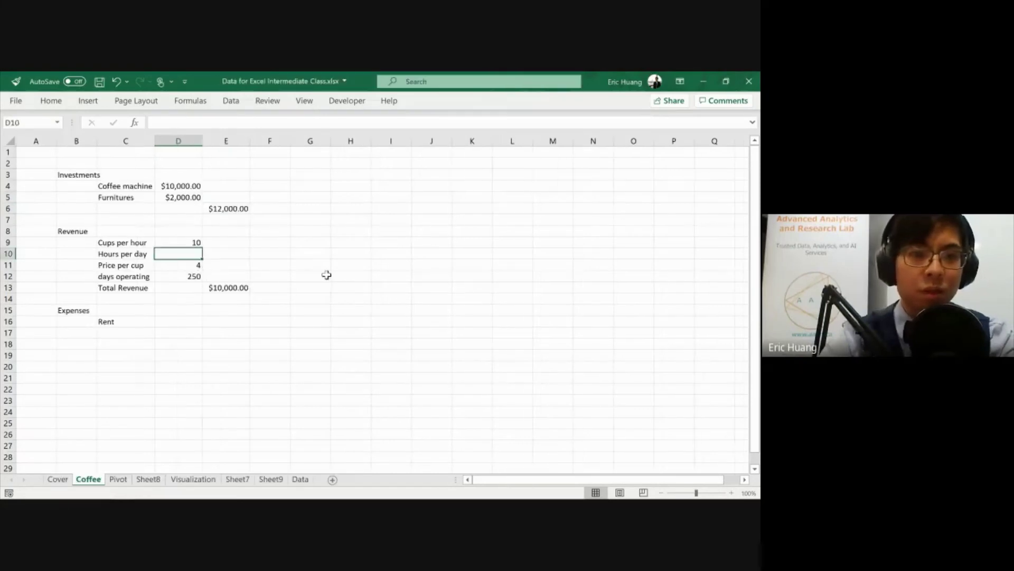
key("Down")
key("Down")
key("Down")
key("Right")
key("F2")
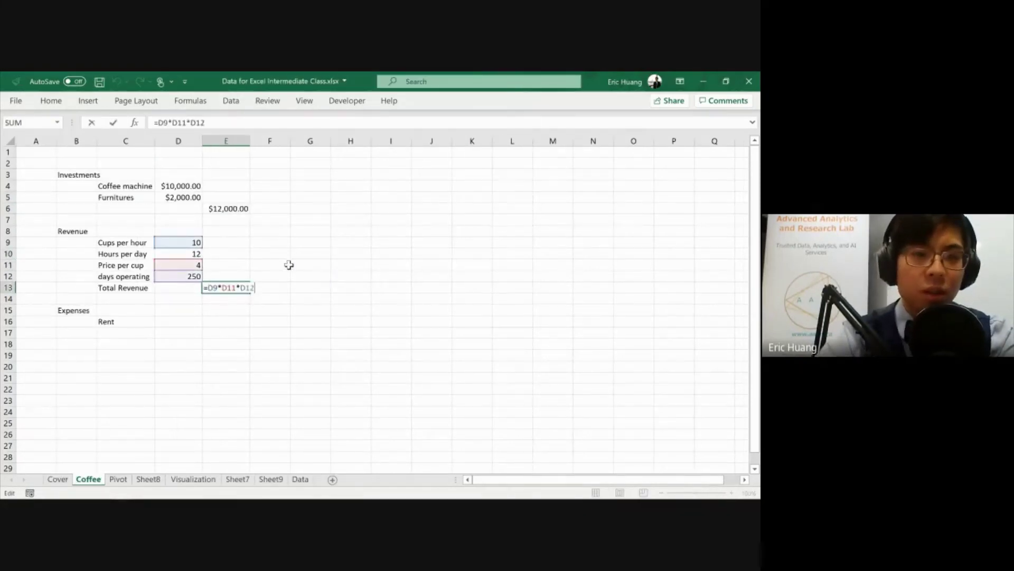
type("*")
left_click(182, 253)
key("Return")
left_click(180, 251)
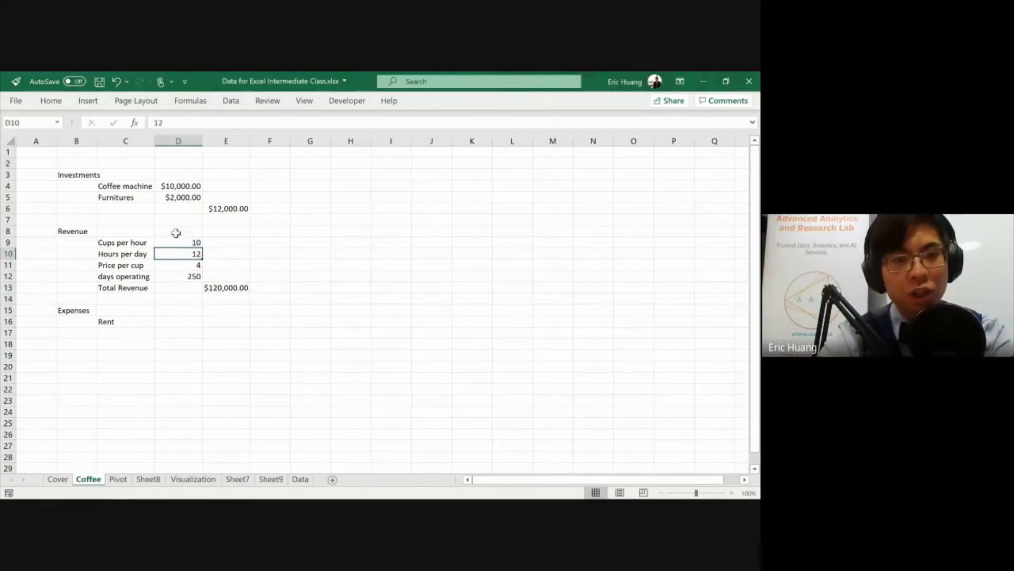
Raise Cups per hour in D9 to 20, doubling Total Revenue to $240,000.00
left_click(213, 340)
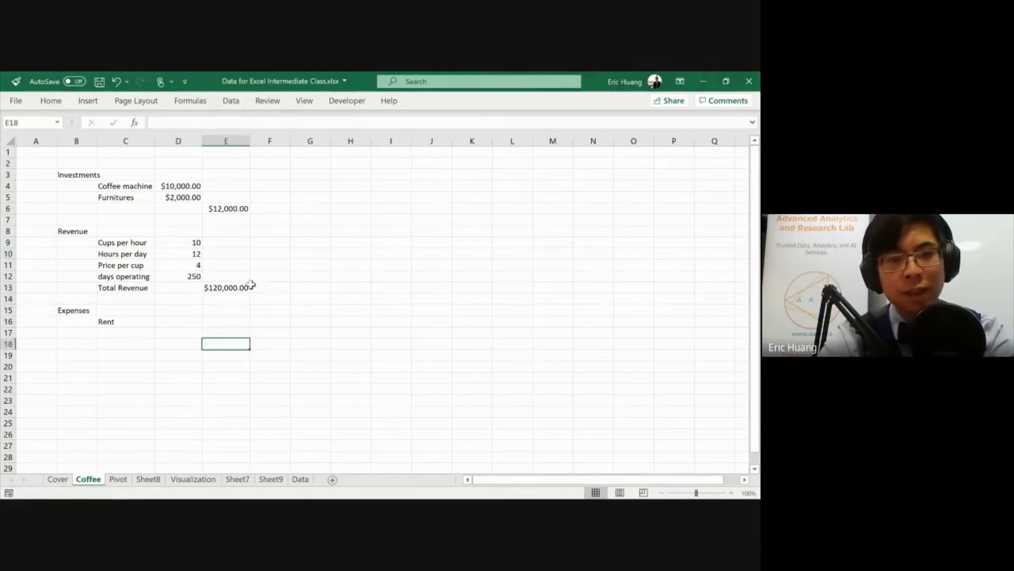
key("Up")
key("Up")
key("Up")
key("Up")
key("Up")
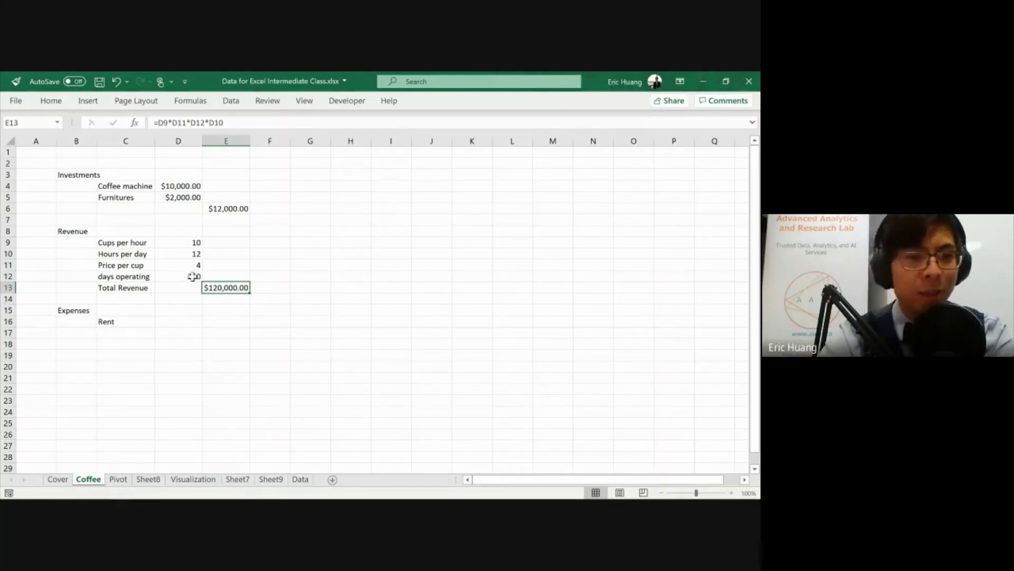
left_click(182, 244)
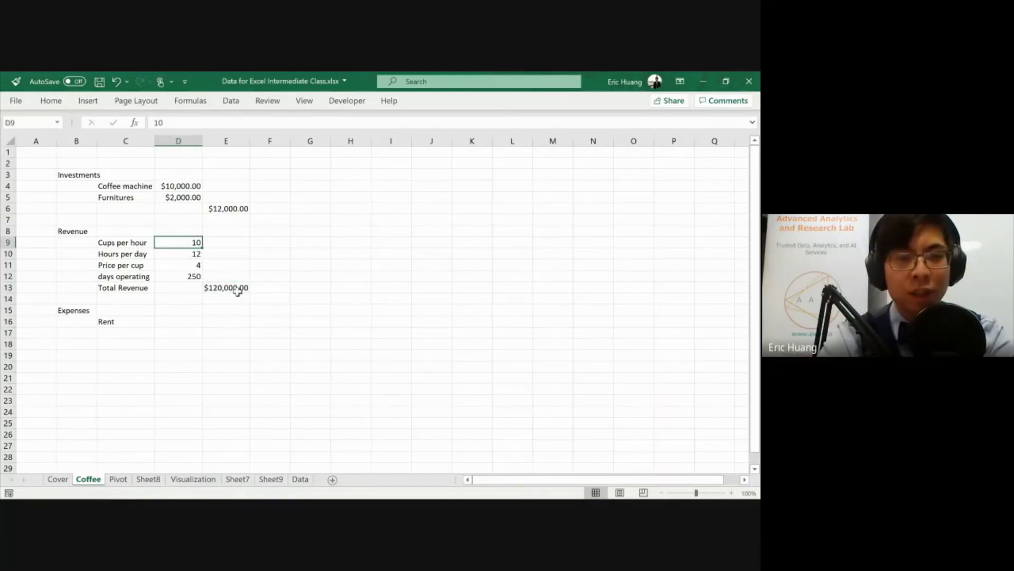
type("20")
key("Return")
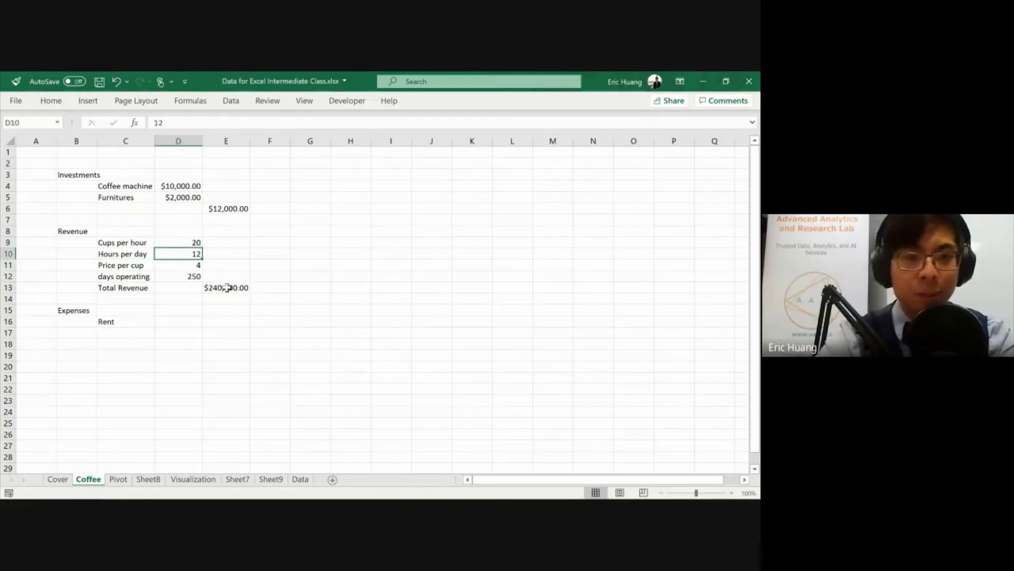
left_click(222, 288)
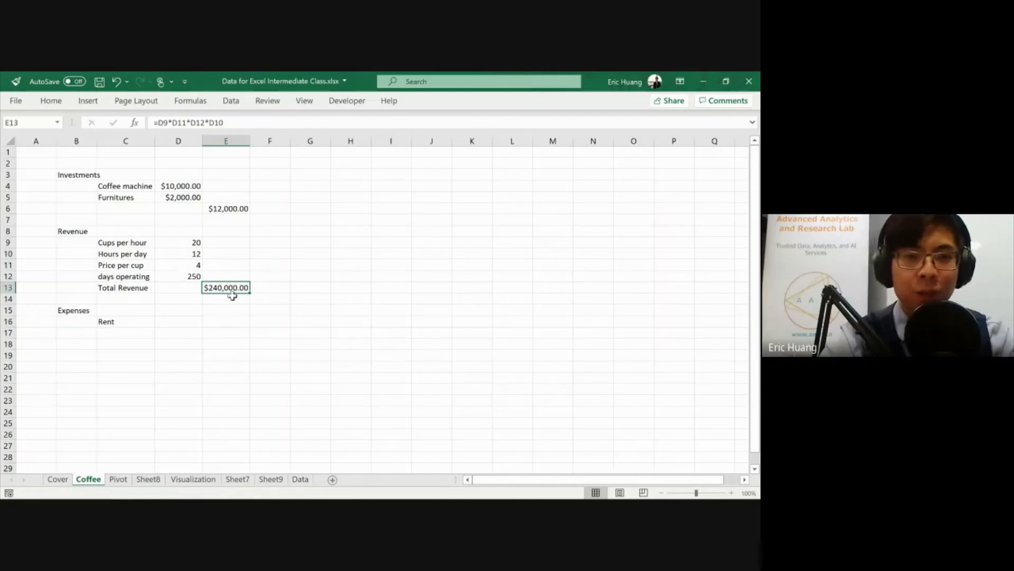
Enter rent of 5000 in D16 and format it as Currency ($5,000.00)
left_click(142, 332)
key("Right")
key("Up")
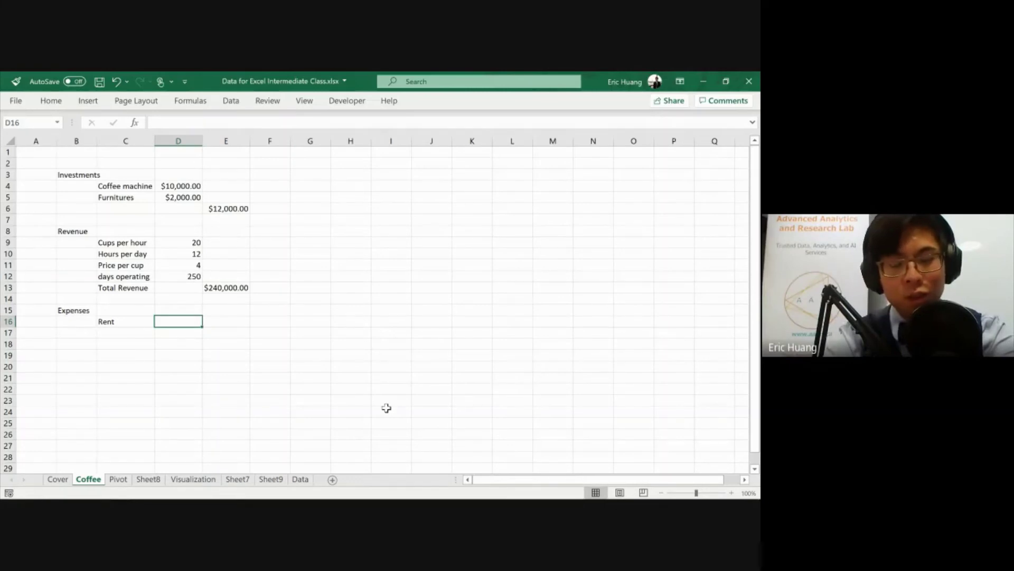
type("5000")
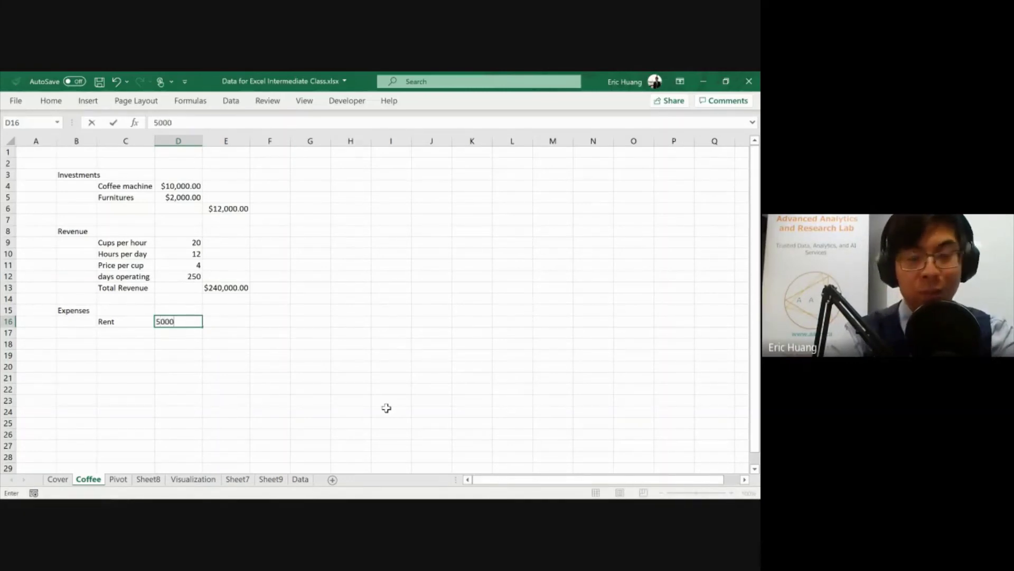
key("Return")
key("Up")
key("ctrl+shift+4")
key("Down")
key("Left")
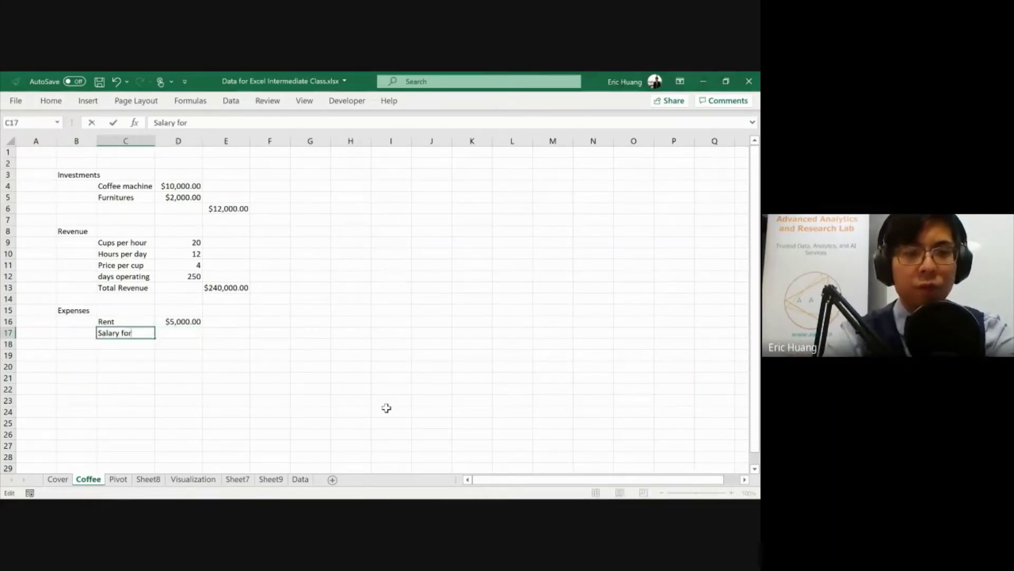
Add the Salary for 1 worker expense of 50000 in row 17, formatted as Currency
type(" 1 worker")
key("Tab")
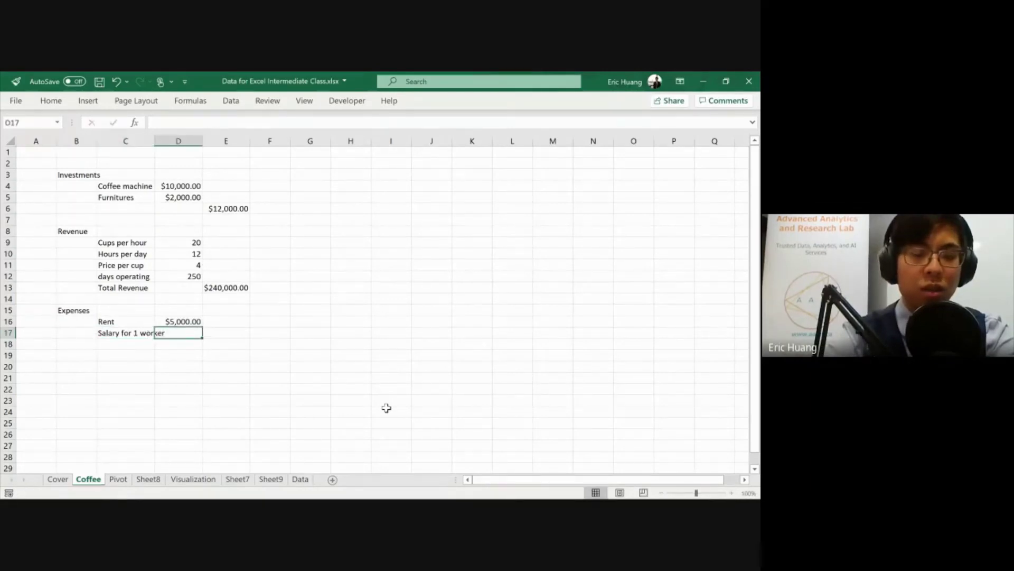
type("50000")
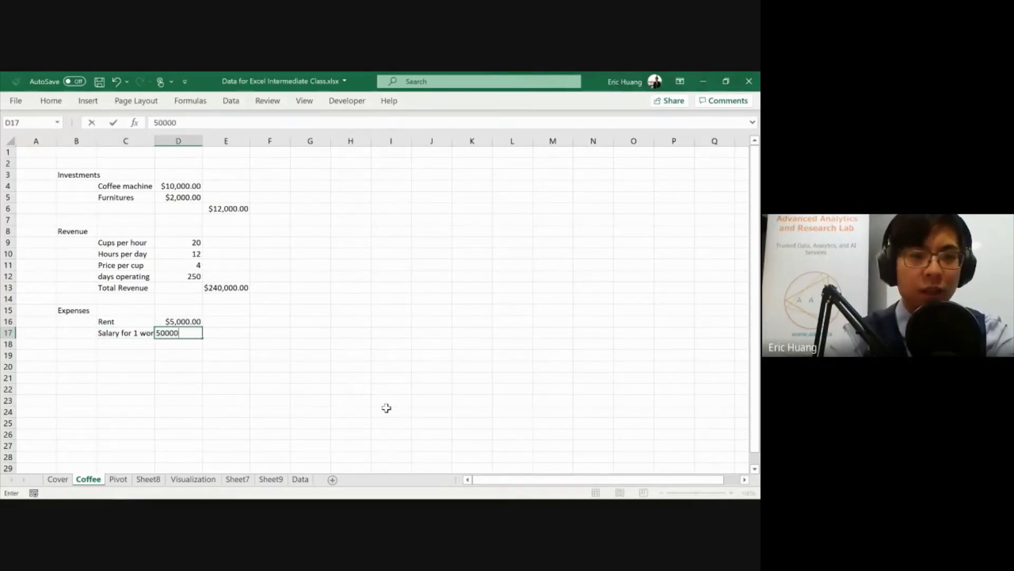
key("Return")
key("Up")
key("Right")
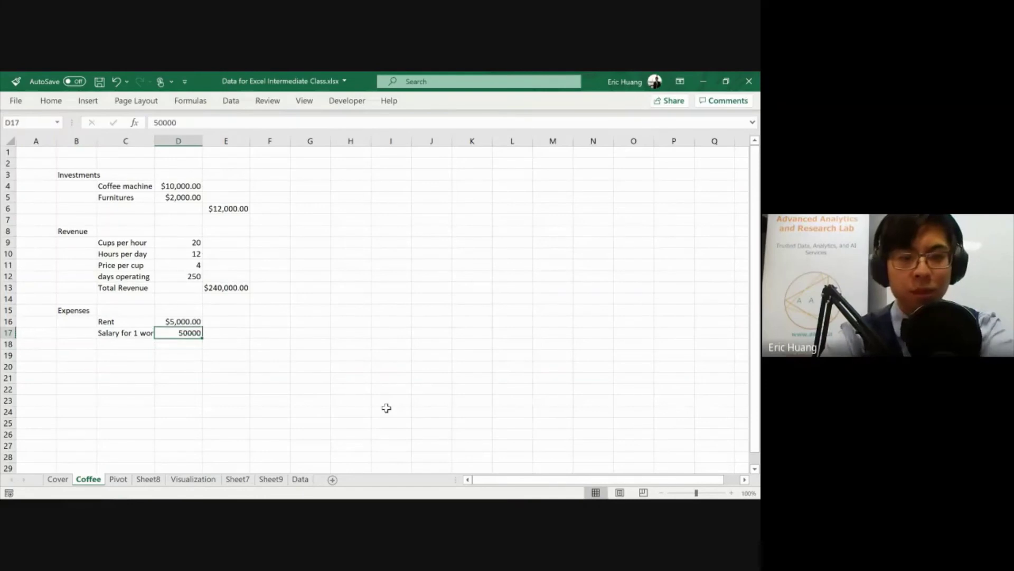
key("ctrl+shift+4")
key("Left")
AutoFit column C to fit the Salary for 1 worker label
key("alt+h")
key("o")
key("i")
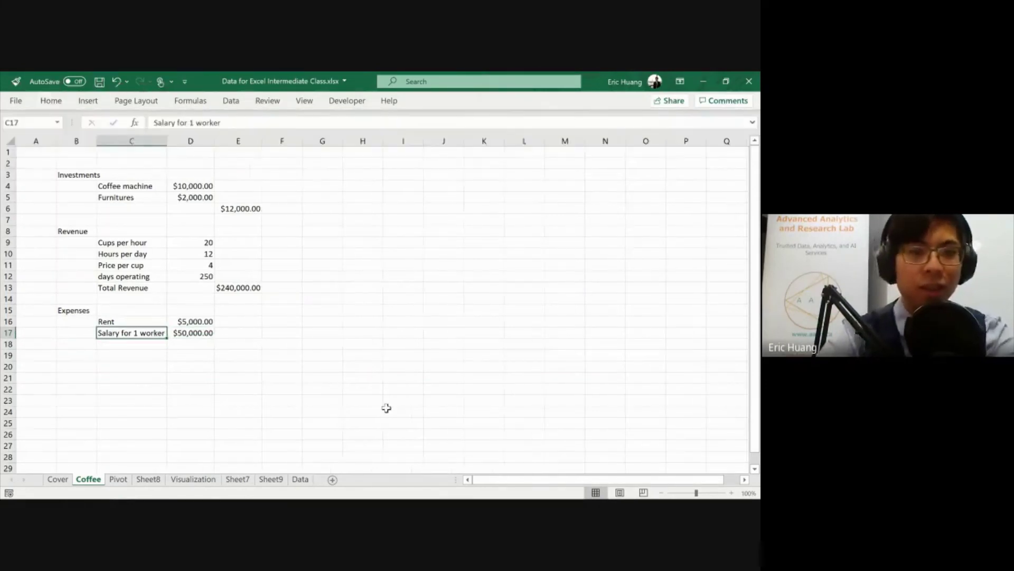
key("Down")
AutoSum rent and salary and move the $55,000.00 total to E18
key("Right")
key("Right")
key("Left")
key("alt+equal")
key("ctrl+Return")
key("ctrl+x")
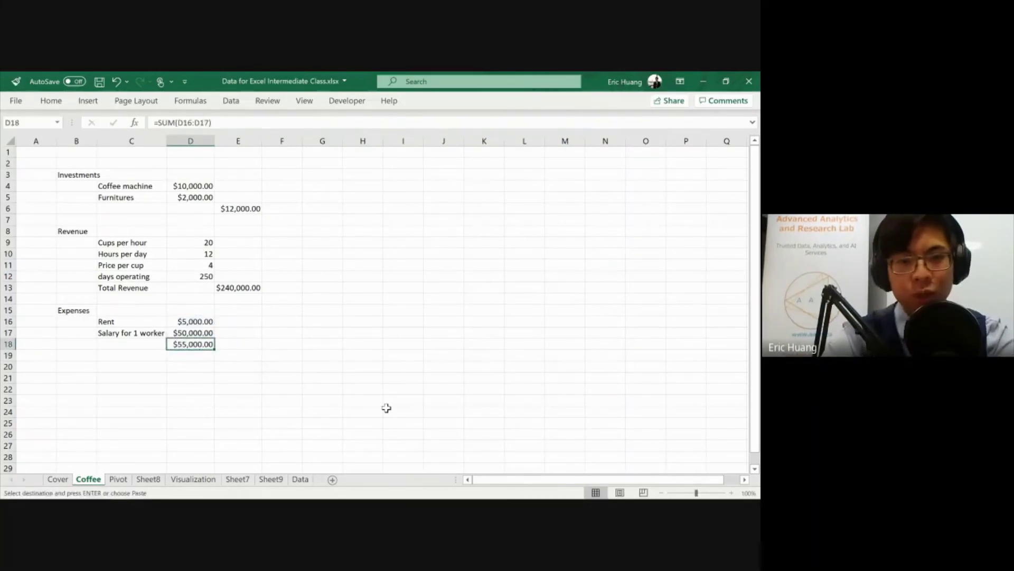
key("Right")
key("ctrl+v")
key("Up")
key("Left")
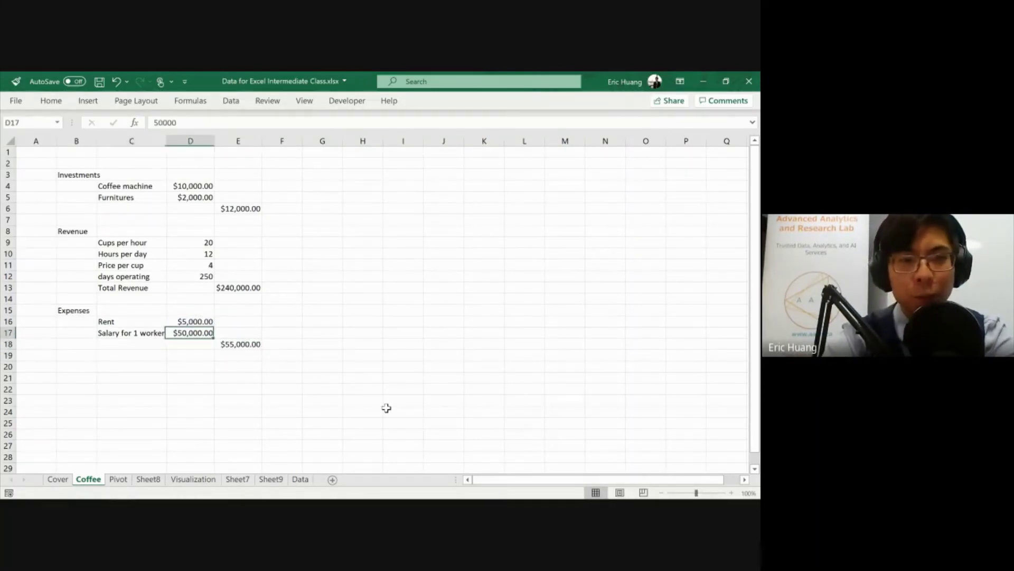
Insert a blank row above the salary line, then undo it
key("shift+space")
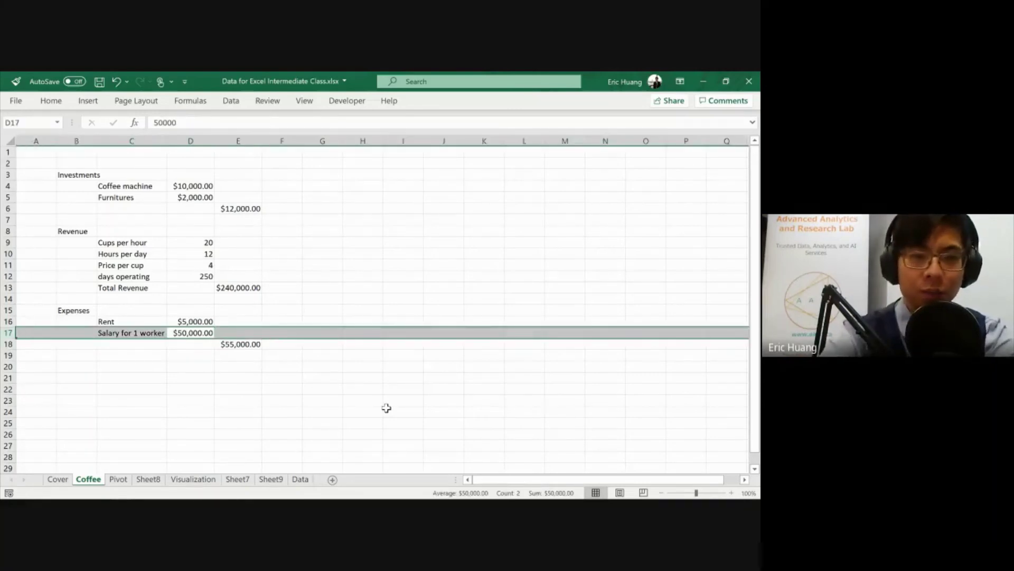
key("ctrl+shift+plus")
key("Left")
key("ctrl+z")
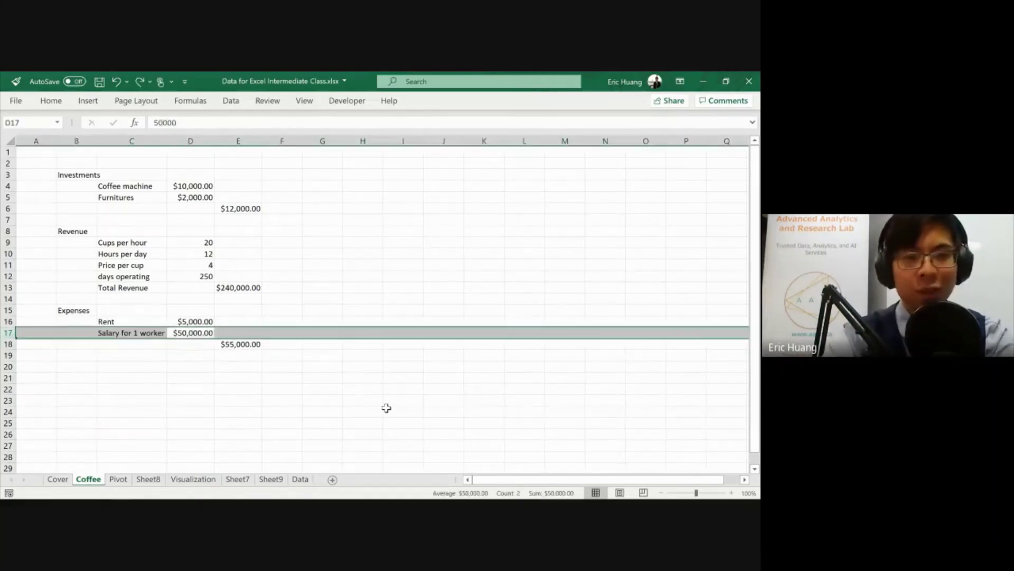
key("Left")
key("Right")
key("Left")
key("Left")
key("Right")
key("Right")
key("Left")
key("Right")
key("Up")
key("Down")
key("Left")
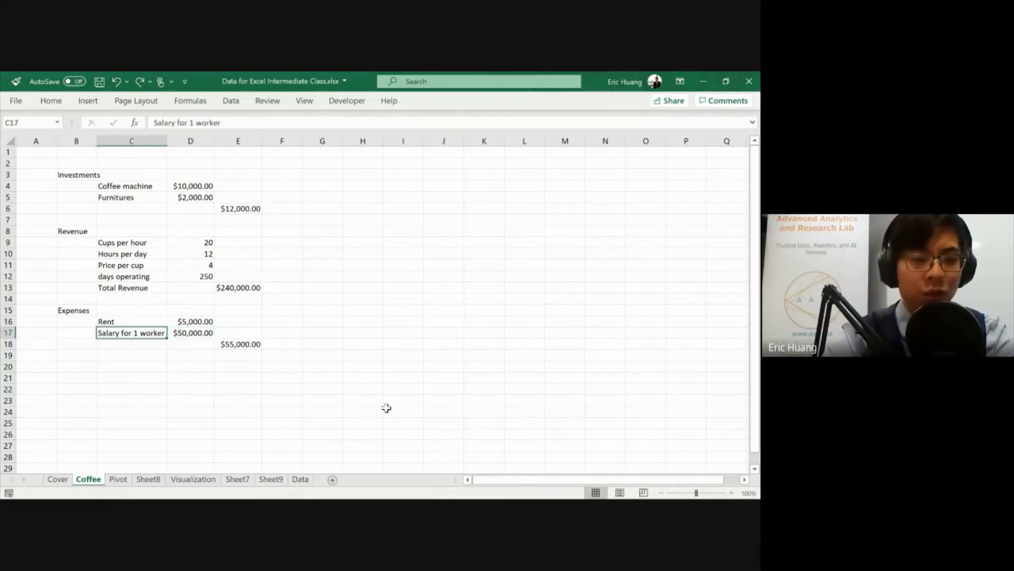
Select the whole salary row and column C with the keyboard shortcuts
key("shift+space")
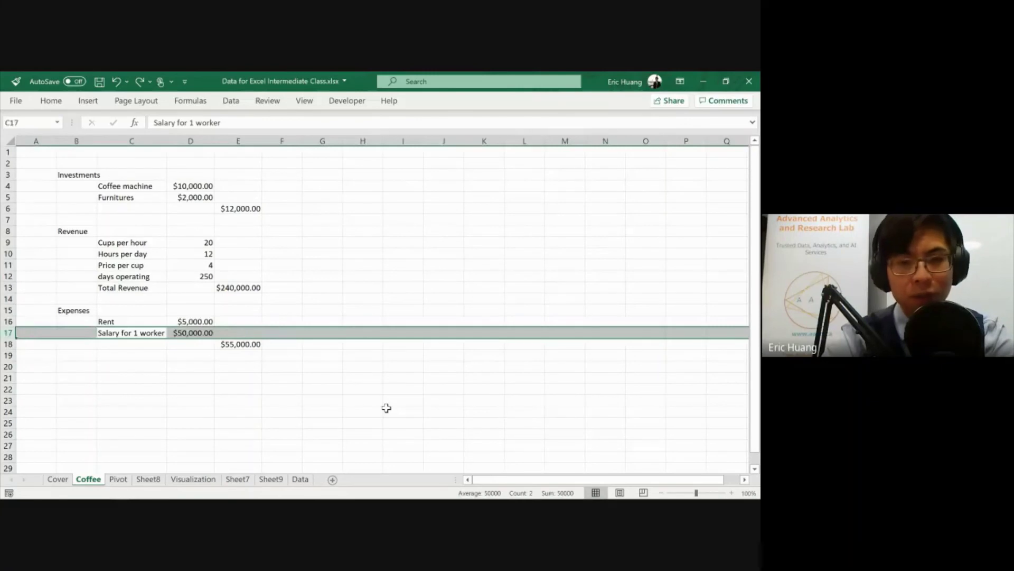
key("Right")
key("Left")
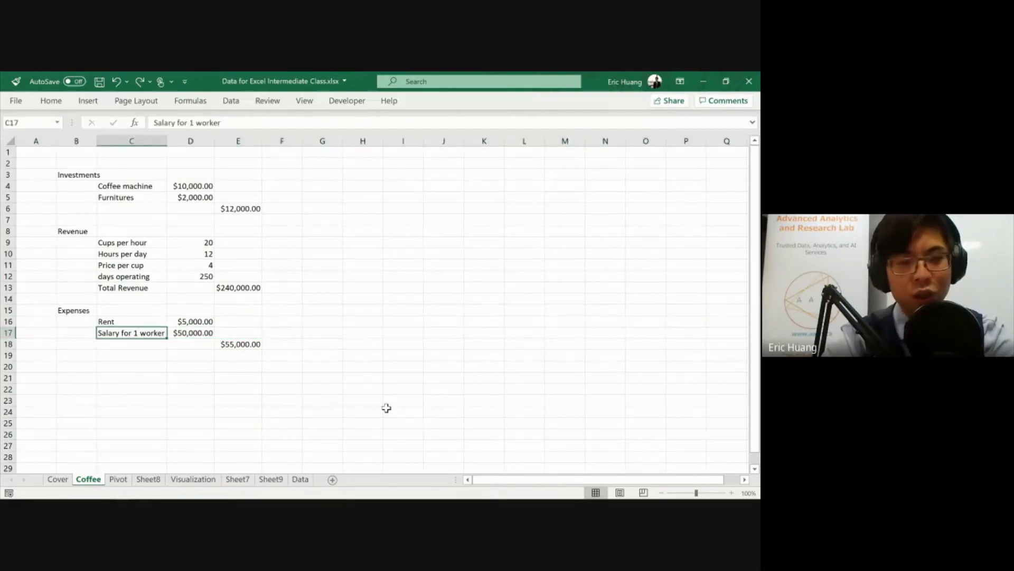
key("shift+space")
key("Right")
key("Left")
key("ctrl+space")
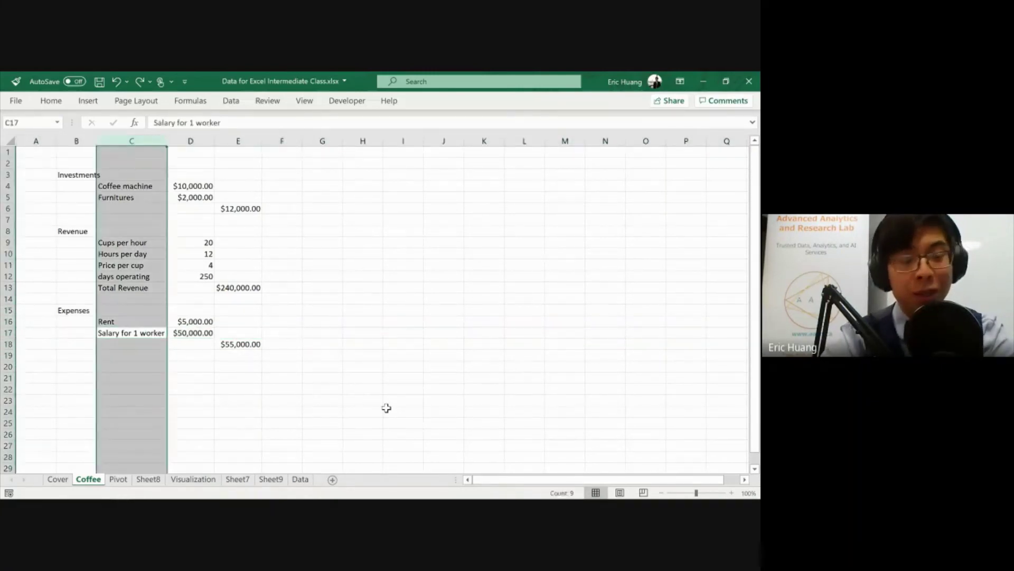
key("Right")
key("Left")
key("shift+space")
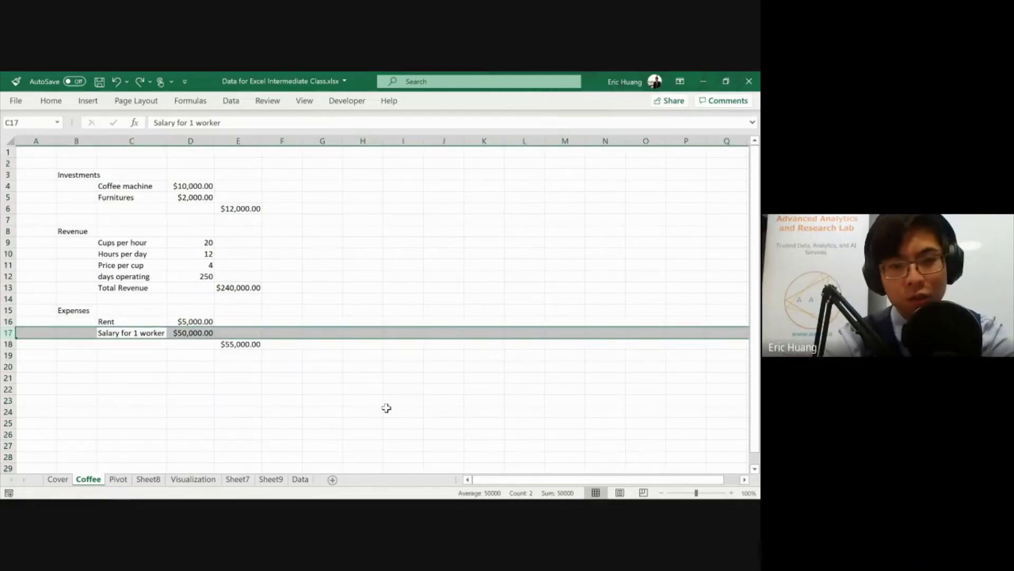
Insert a blank row 17 above Salary, delete it with Ctrl+Minus, then insert it again
key("ctrl+shift+plus")
key("Right")
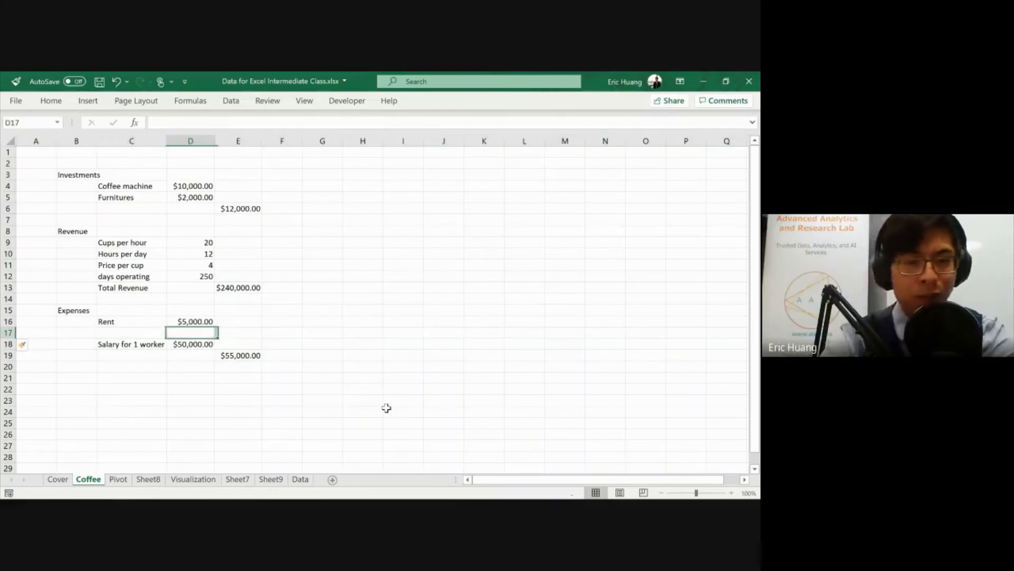
key("Left")
key("Right")
key("Left")
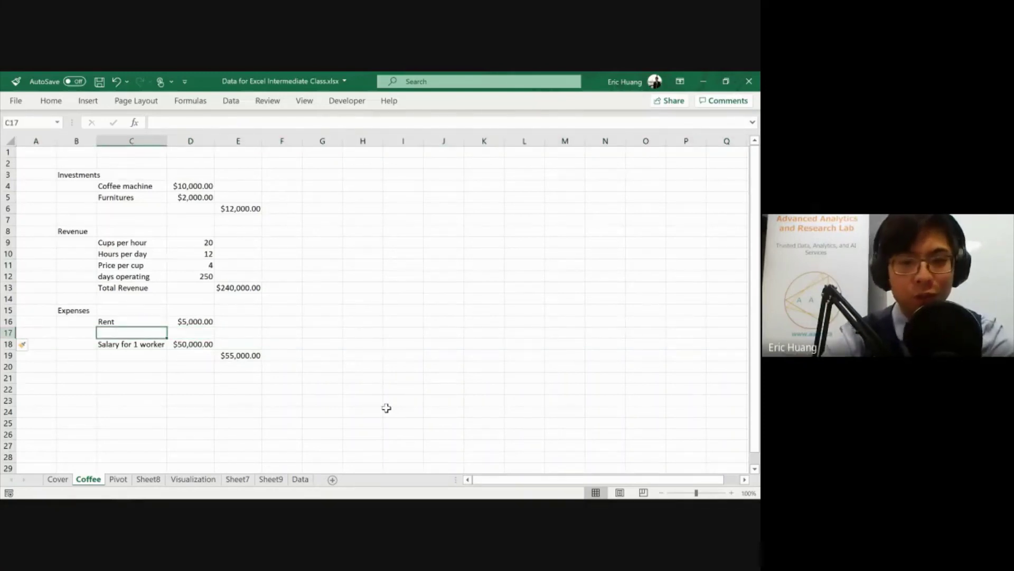
key("shift+space")
key("ctrl+minus")
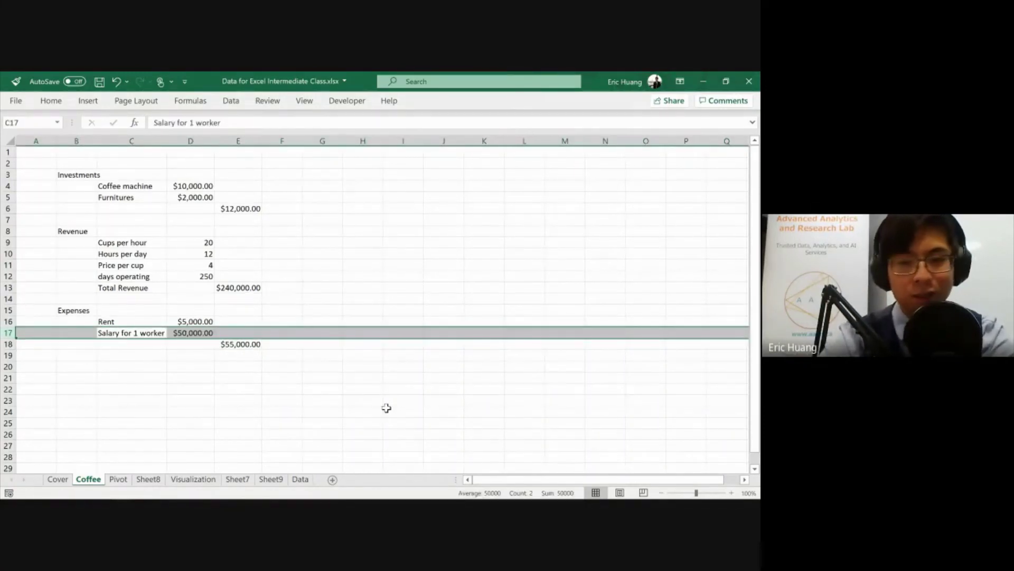
key("ctrl+plus")
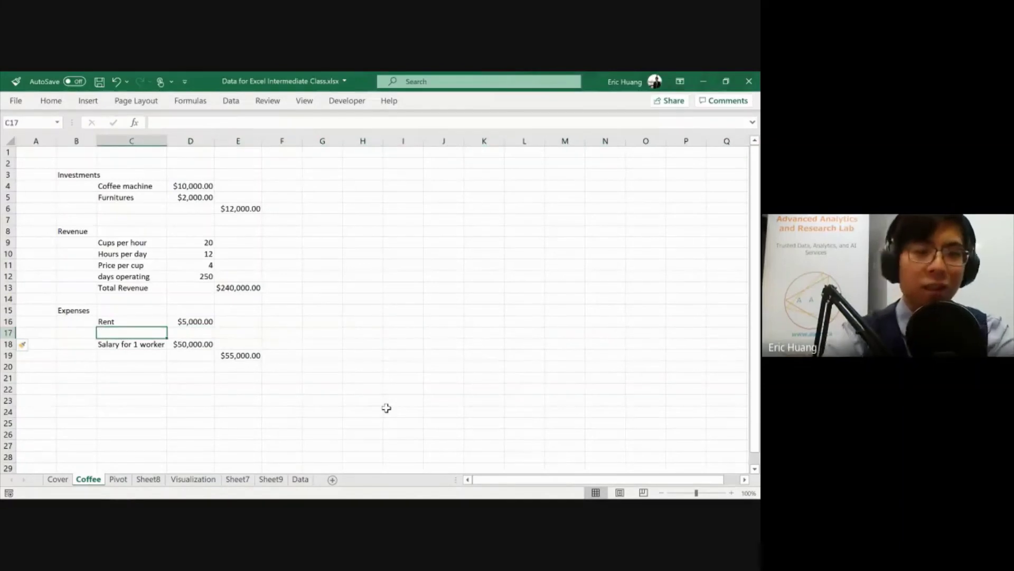
Label C17 'Cost per cup', fixing the 'Cost per cut' typo
type("Cup cost")
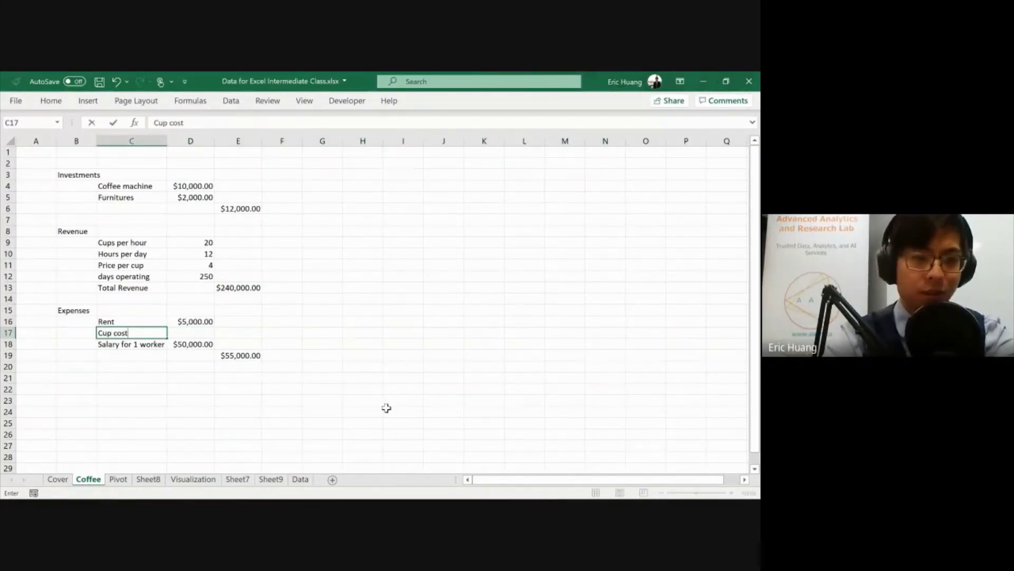
key("Escape")
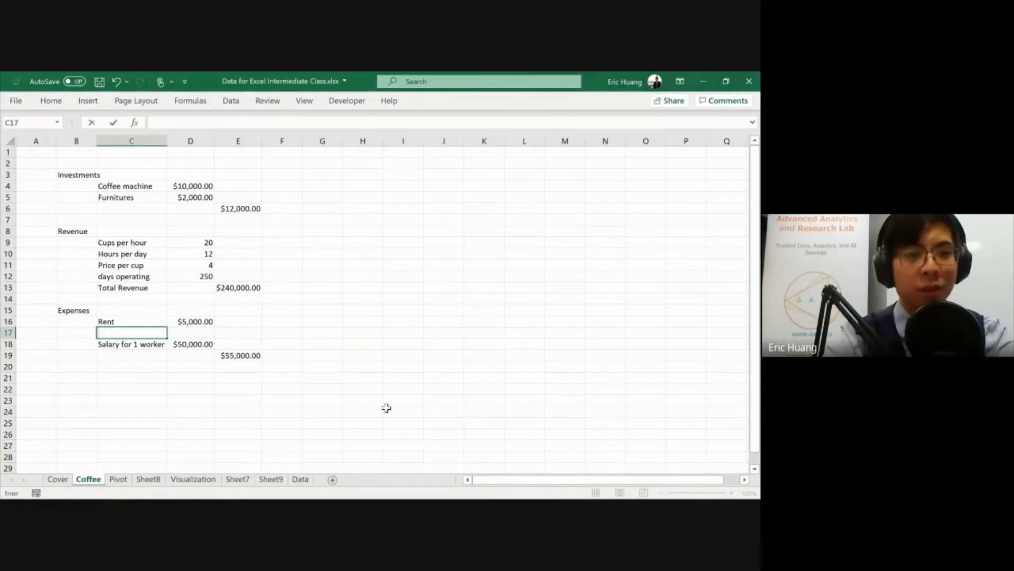
type("Cost per cut")
key("Tab")
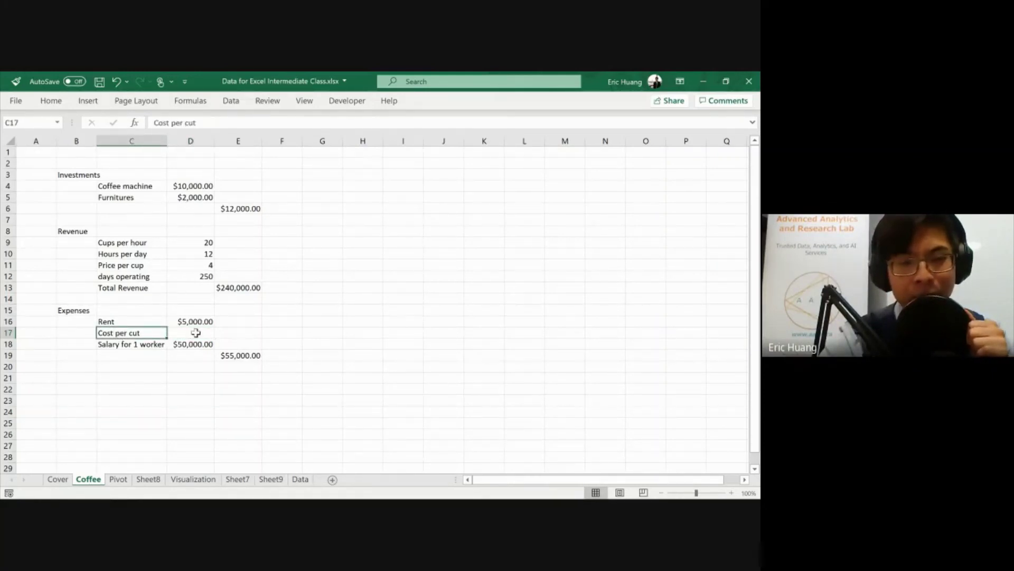
left_click(195, 332)
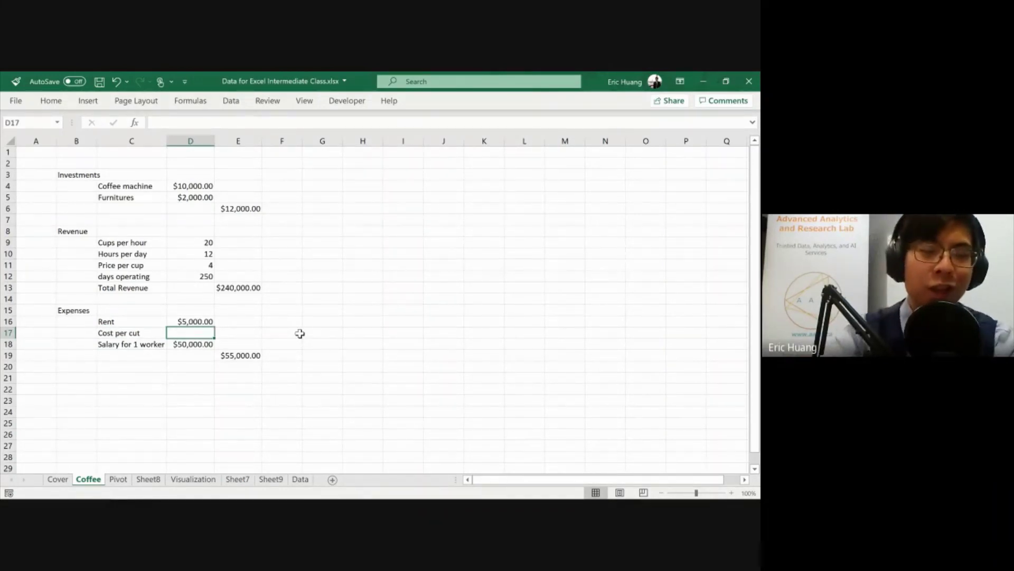
key("Left")
key("F2")
key("BackSpace")
type("p")
key("Return")
Enter 0.10 as the cost per cup amount in D17
key("Right")
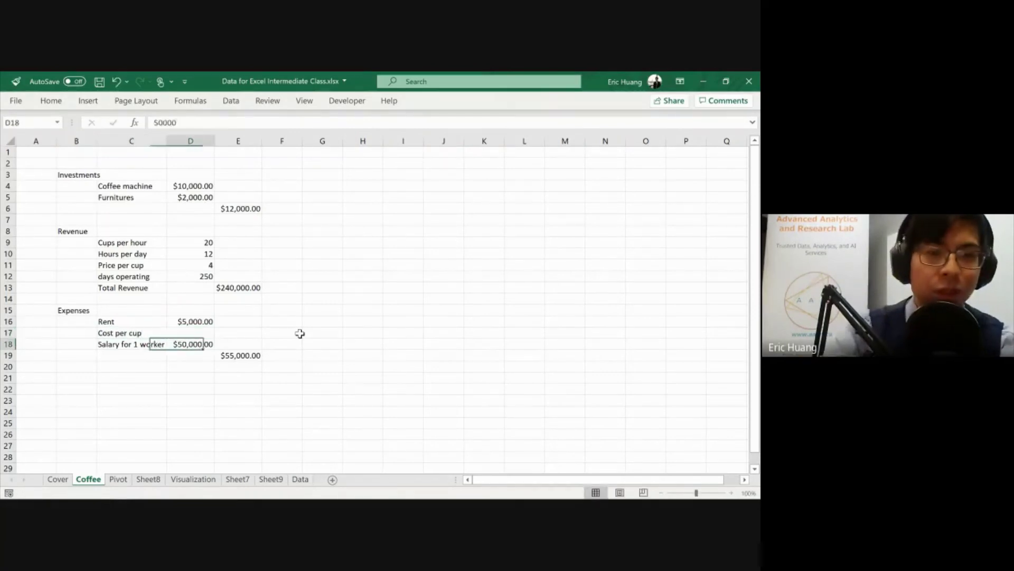
key("Up")
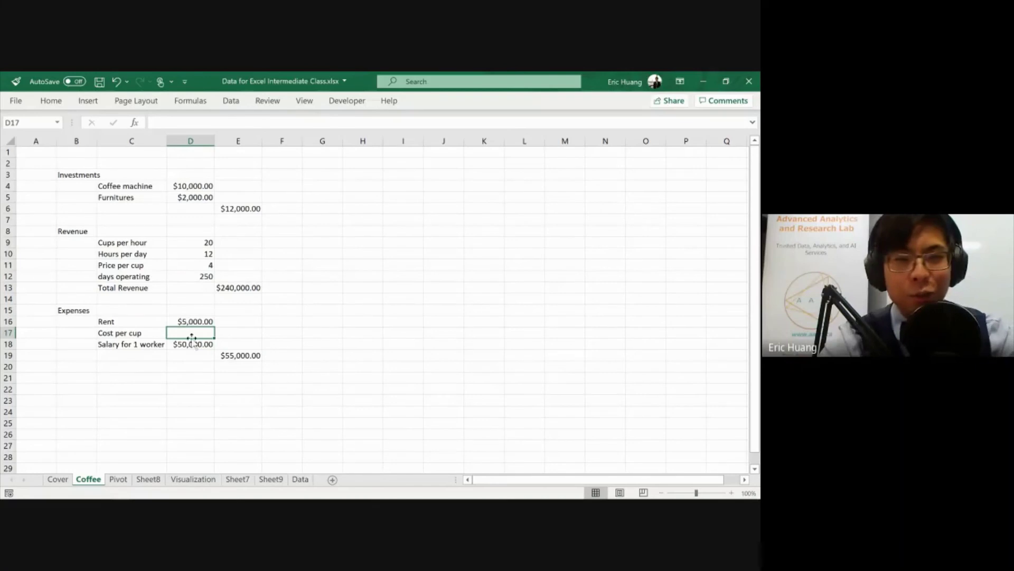
type("=")
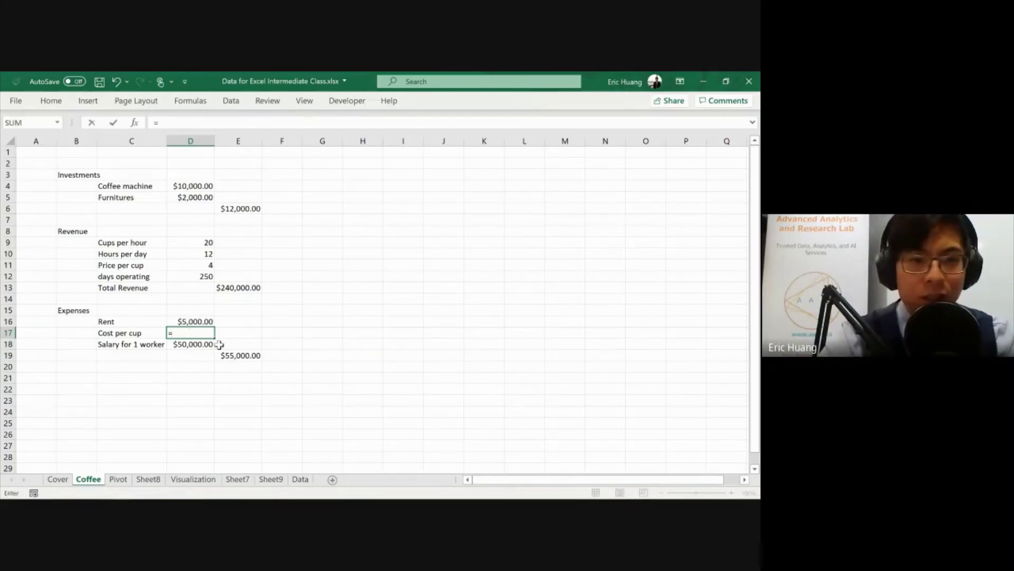
key("Up")
key("Escape")
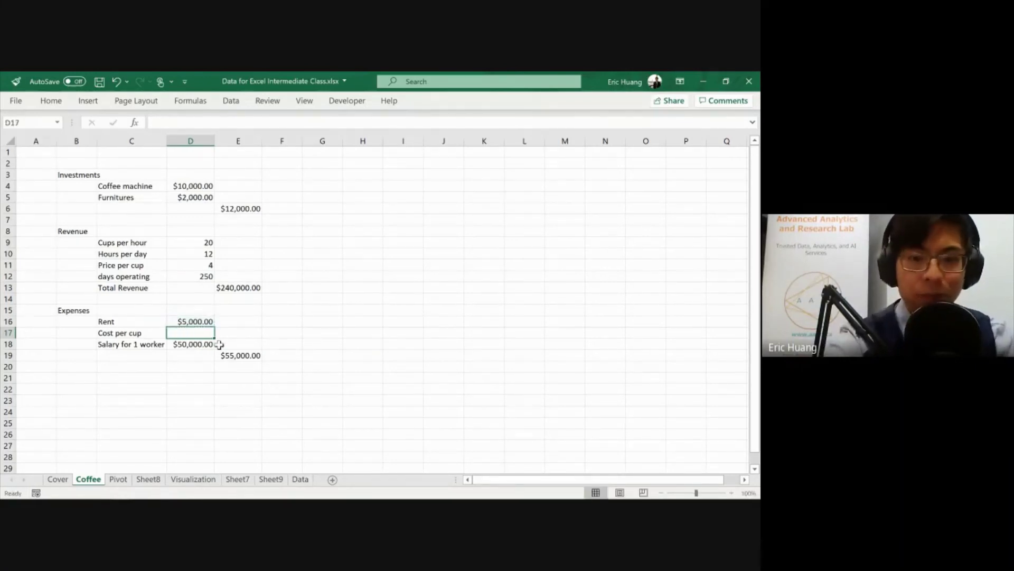
type("=")
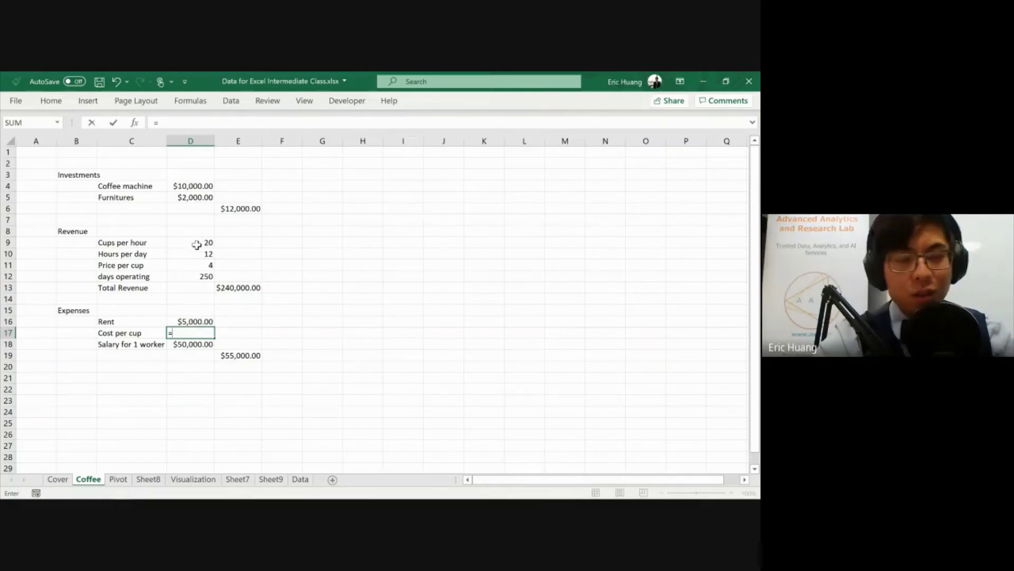
key("Escape")
type("0.10")
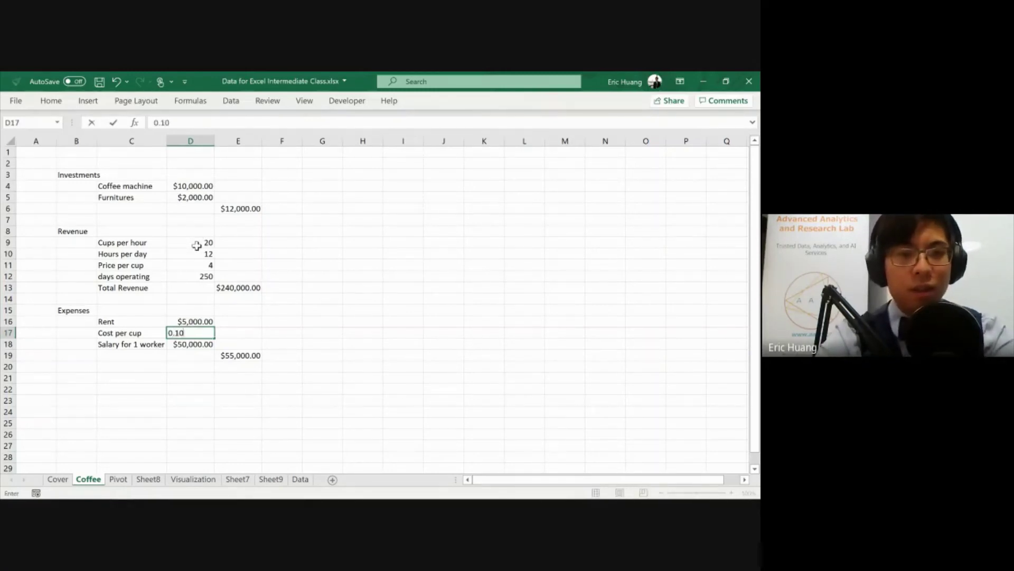
key("Return")
Insert a blank row 18 below the Cost per cup line
key("shift+space")
key("ctrl+shift+plus")
key("Left")
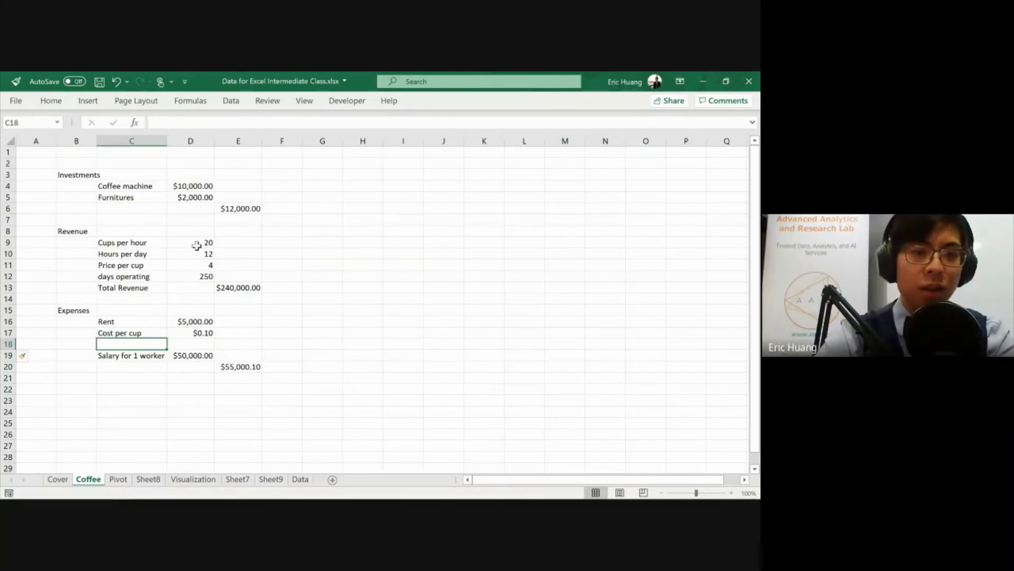
key("ctrl+apostrophe")
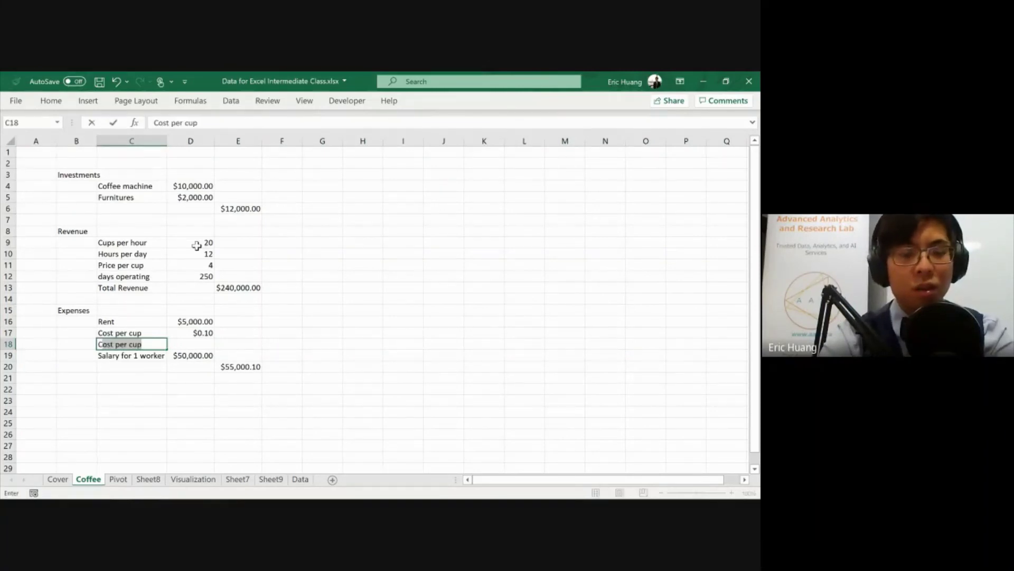
key("Escape")
key("ctrl+apostrophe")
key("ctrl+shift+Left")
key("ctrl+shift+Left")
key("Escape")
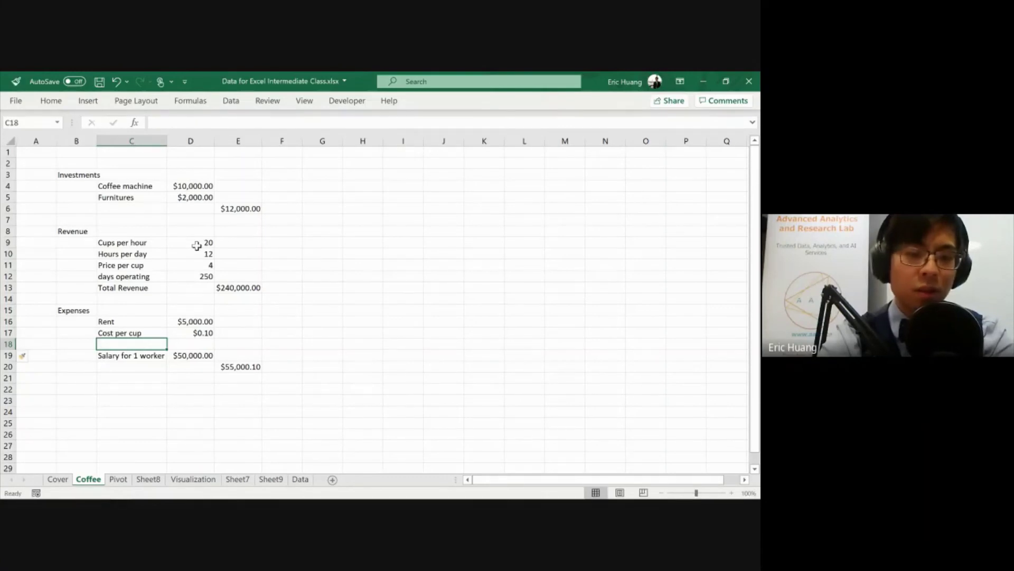
Label C18 'Variable cost' and enter =D17*D9*D10*D12 in D18, giving $6,000.00
type("V")
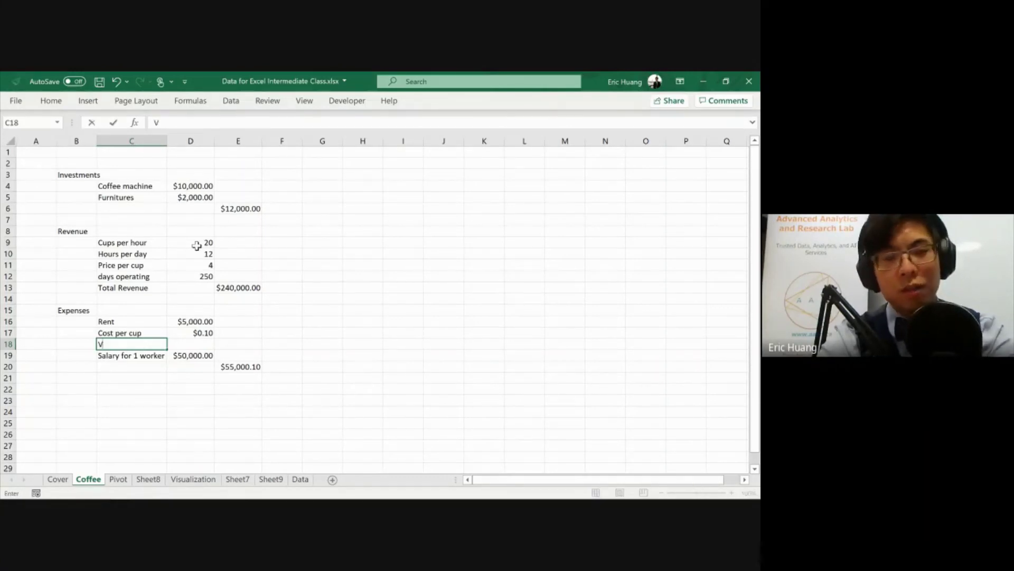
type("ariablesost")
key("Tab")
type("=")
key("Up")
type("*")
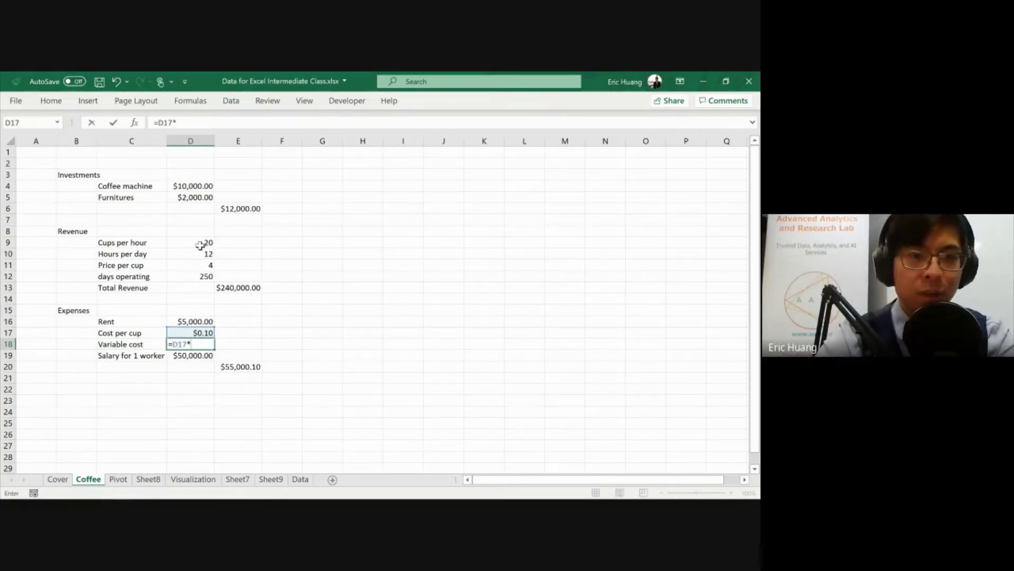
left_click(191, 242)
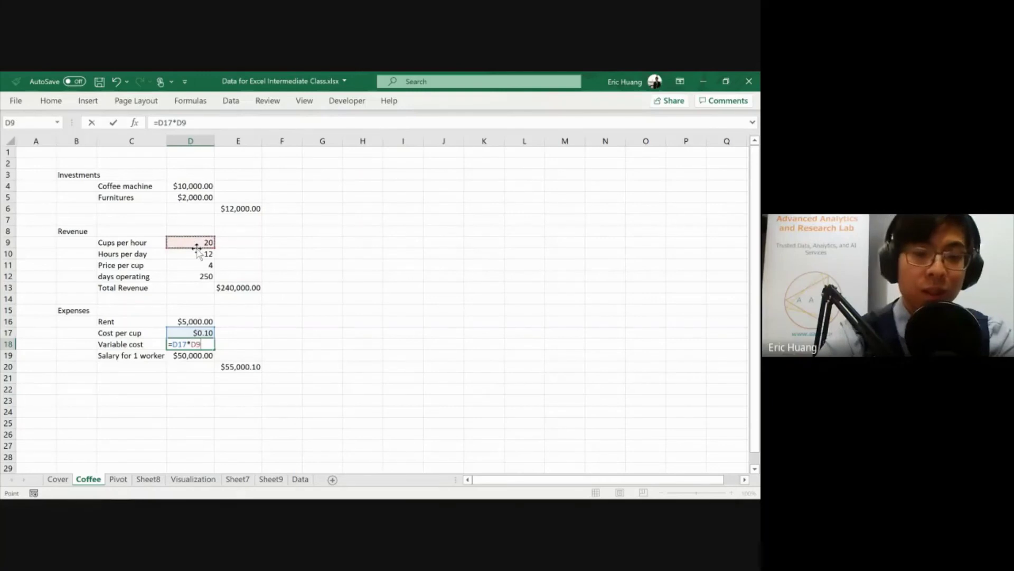
type("*")
left_click(194, 252)
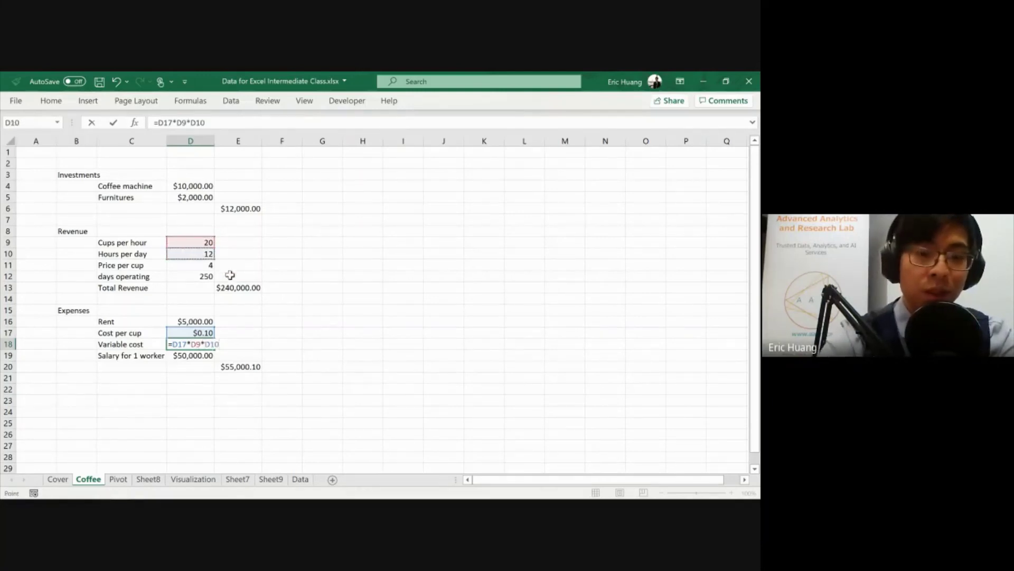
type("*")
left_click(205, 277)
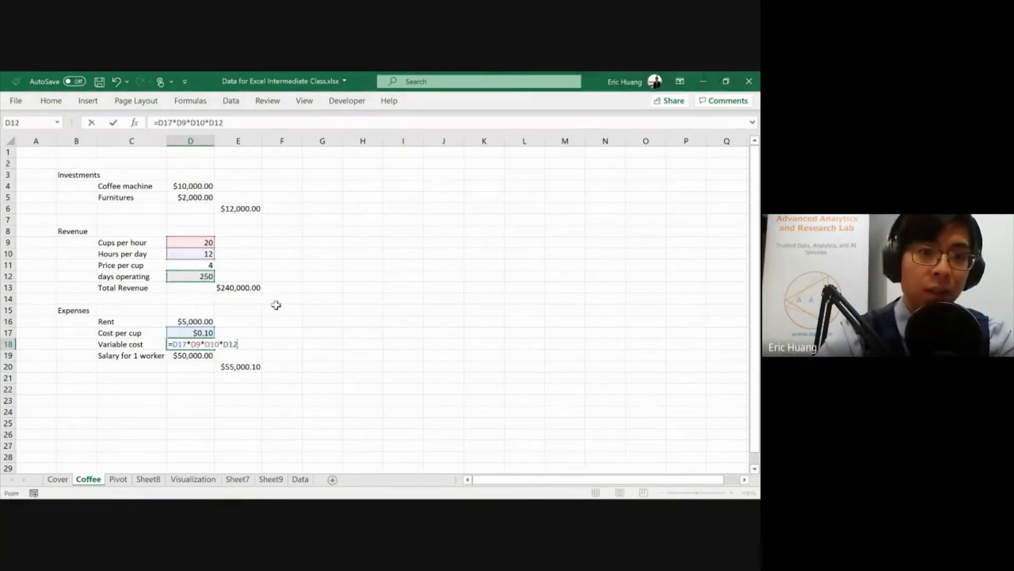
key("Return")
key("Left")
key("Right")
key("Up")
key("Right")
key("Down")
key("Down")
key("Down")
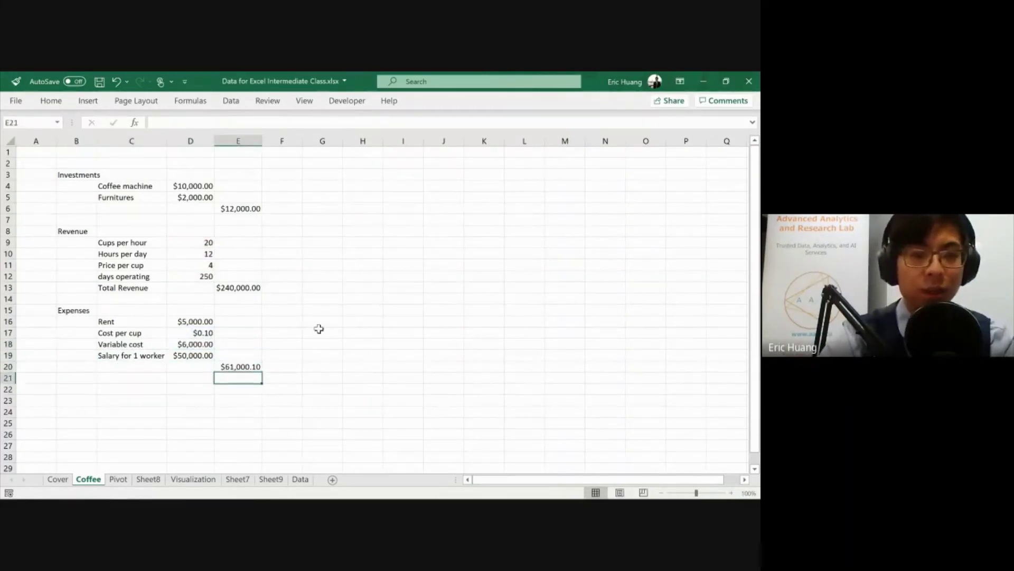
key("Left")
Label B22 'Profit' and enter =E13-E20 in E22, giving $178,999.90
key("Down")
key("Left")
key("Left")
type("P")
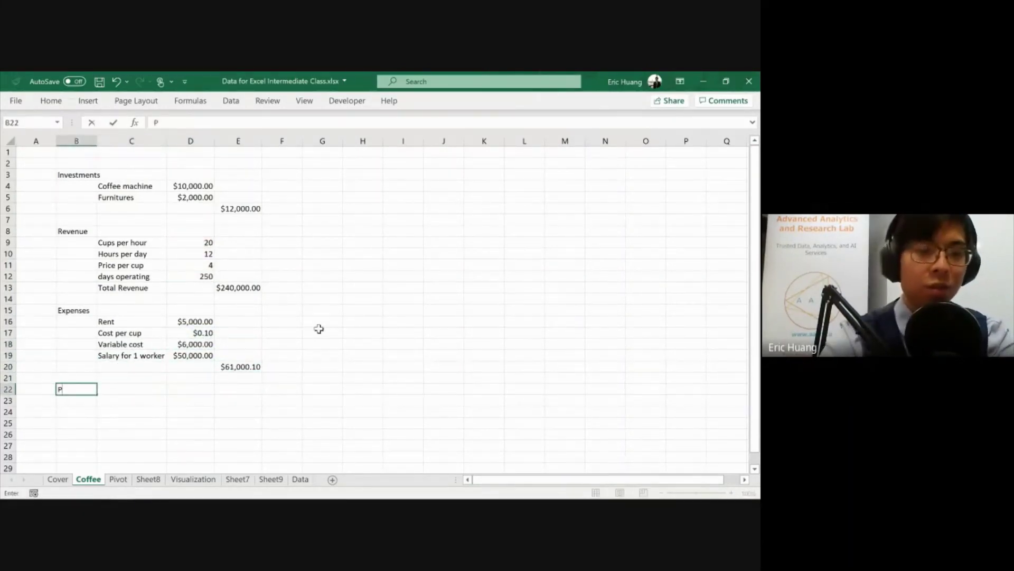
type("rofit")
key("Right")
key("Right")
key("Right")
type("=")
left_click(256, 289)
type("-")
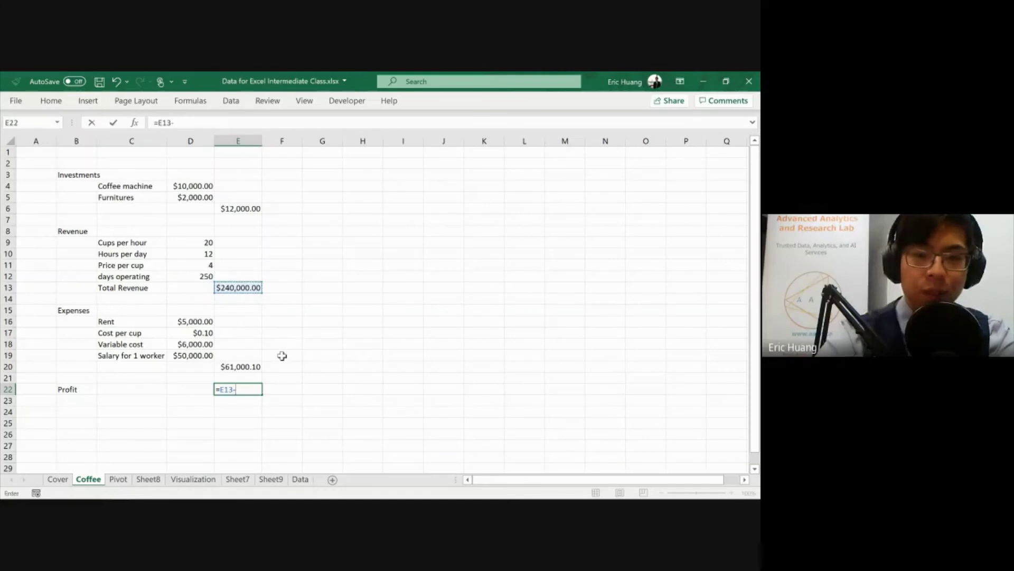
left_click(237, 364)
key("Return")
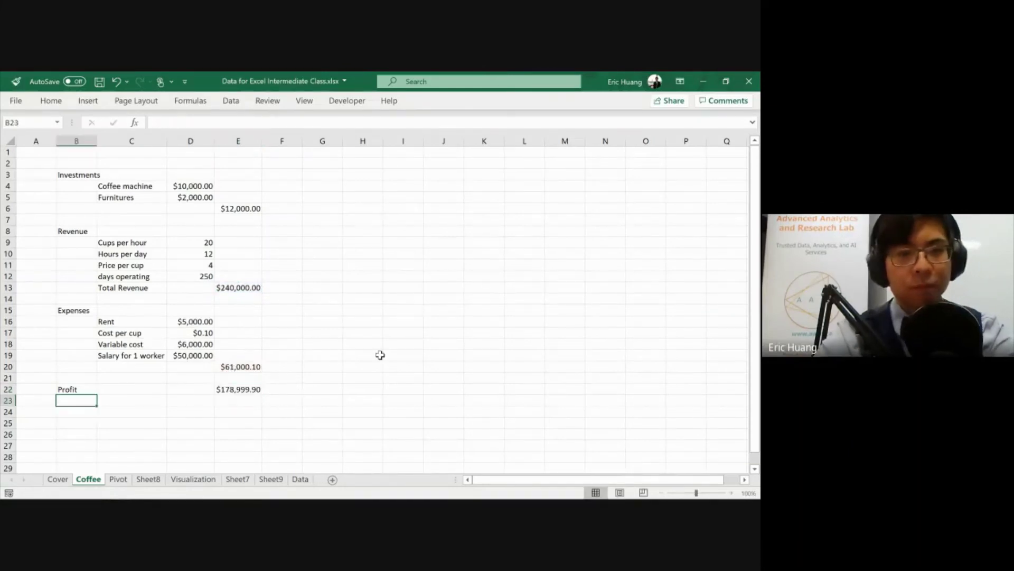
key("Right")
key("Up")
key("Right")
key("Right")
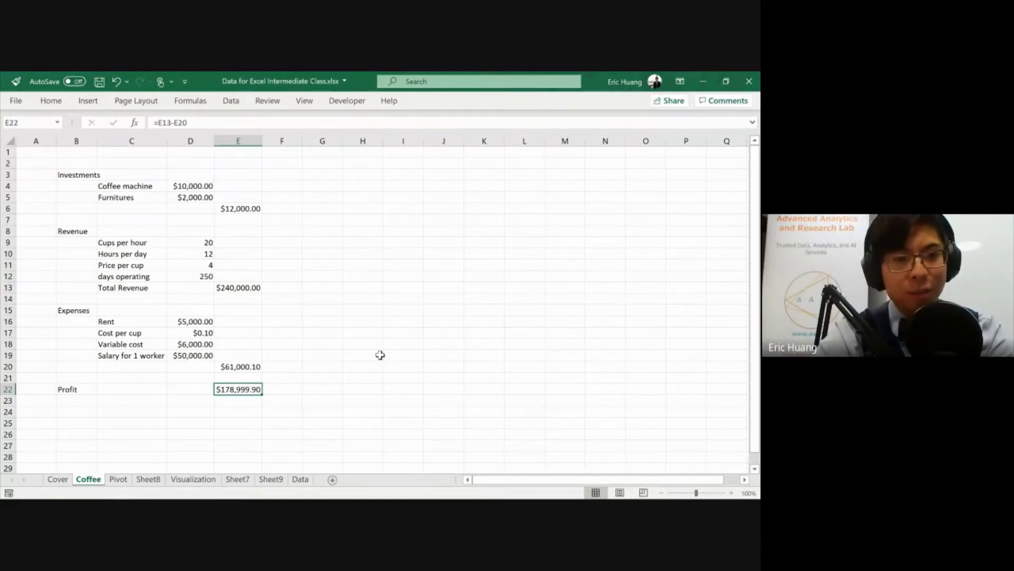
Review the Total Revenue formula in E13 without changing it
left_click(240, 285)
double_click(239, 286)
key("Escape")
double_click(249, 289)
key("Escape")
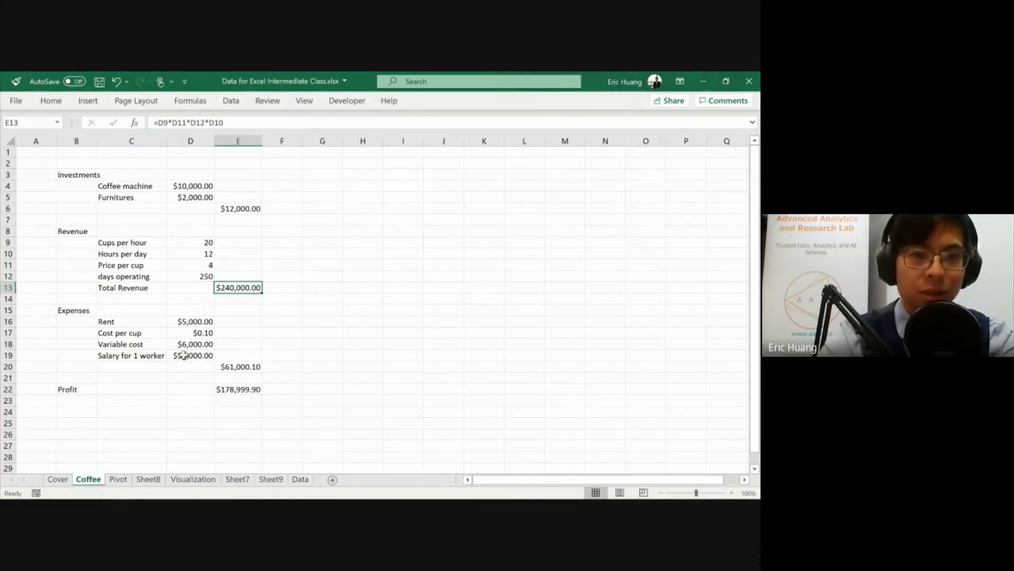
Insert a new row 17, relabel C16 as Rent/month and label C17 Total rent
left_click(192, 322)
key("Down")
key("shift+space")
key("ctrl+shift+equal")
key("Left")
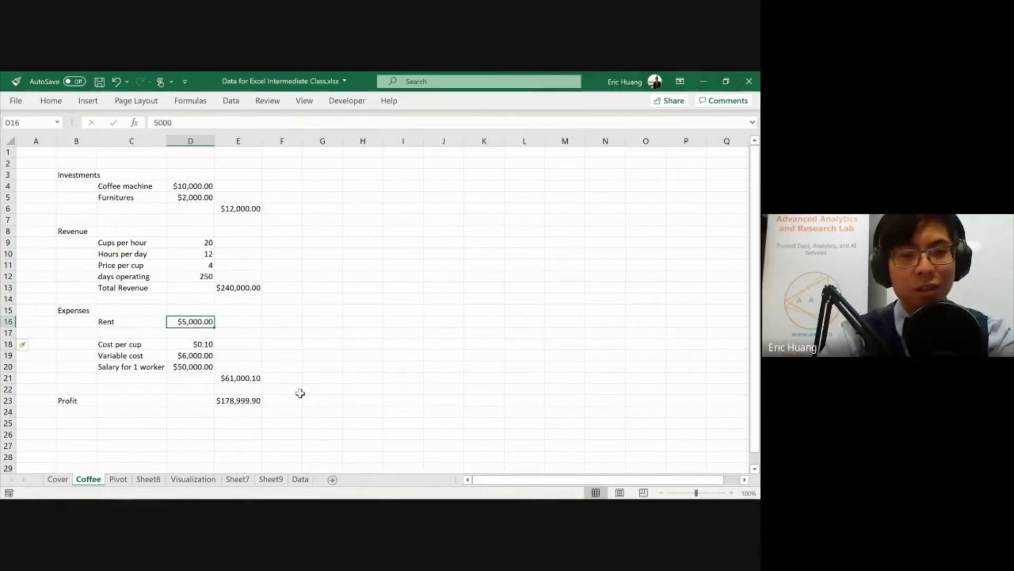
key("Up")
key("F2")
type("/mon")
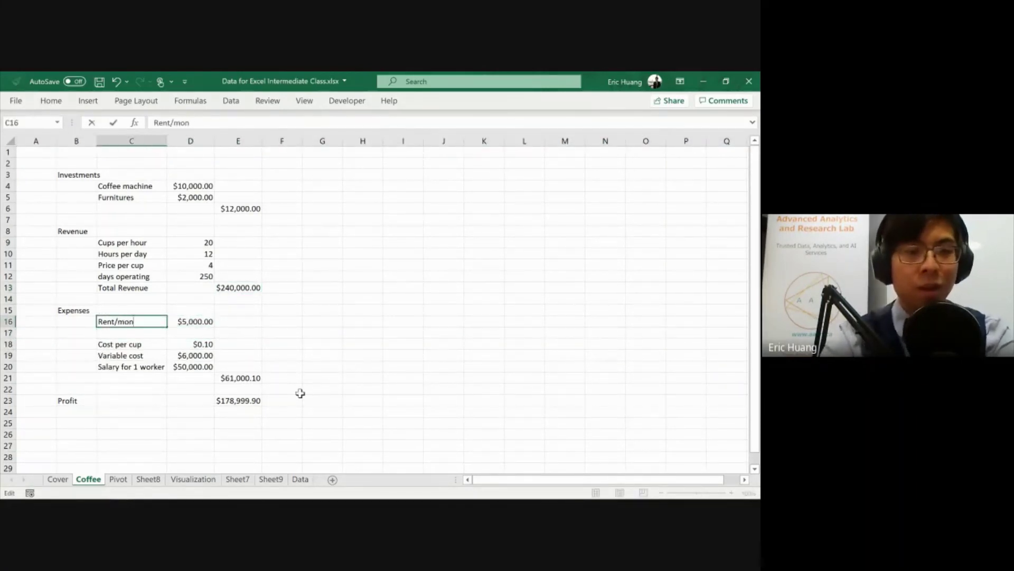
type("th")
key("Return")
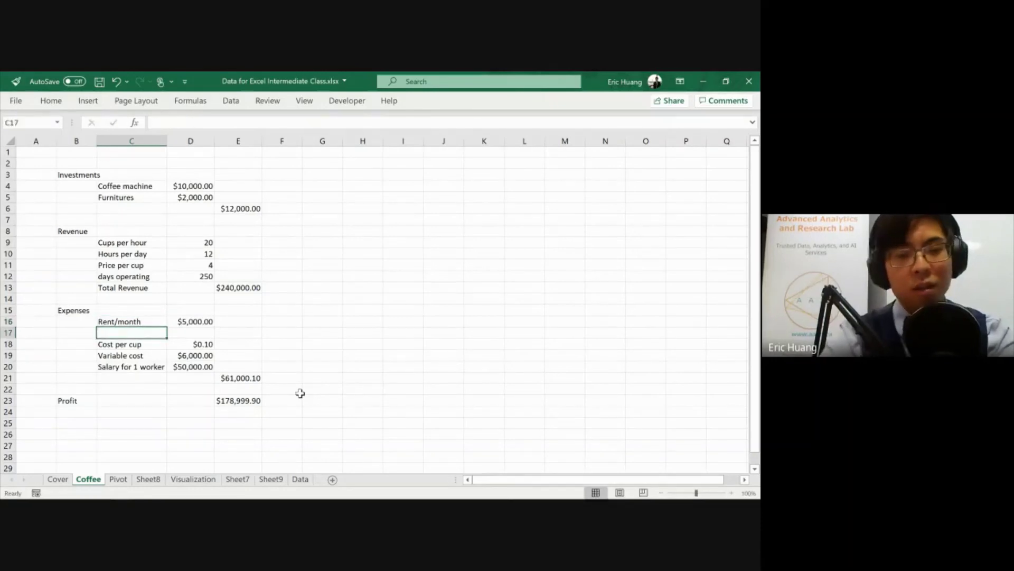
type("Re")
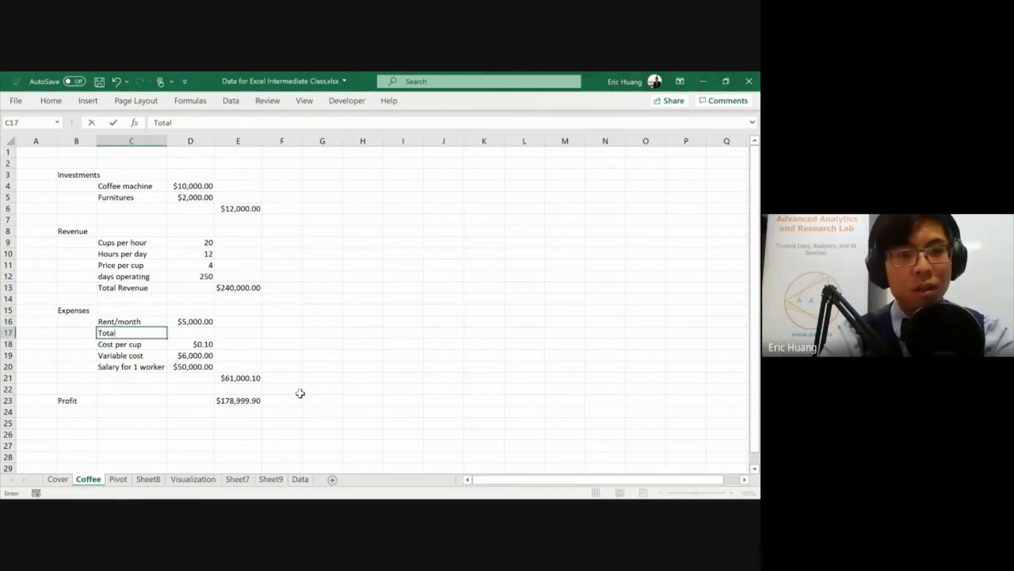
key("Tab")
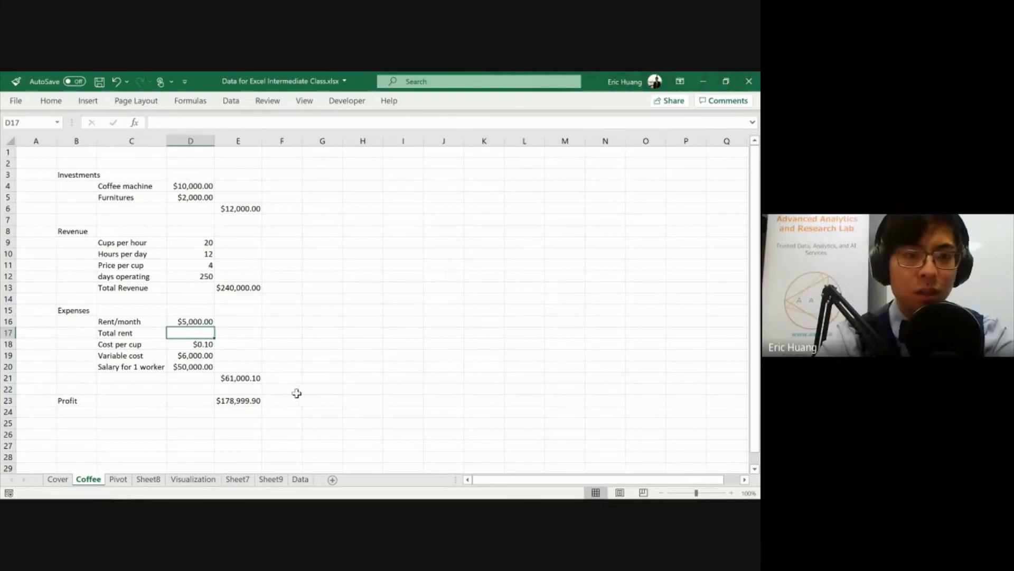
Enter the yearly rent formula =D16*12 in D17
double_click(240, 378)
left_click(209, 333)
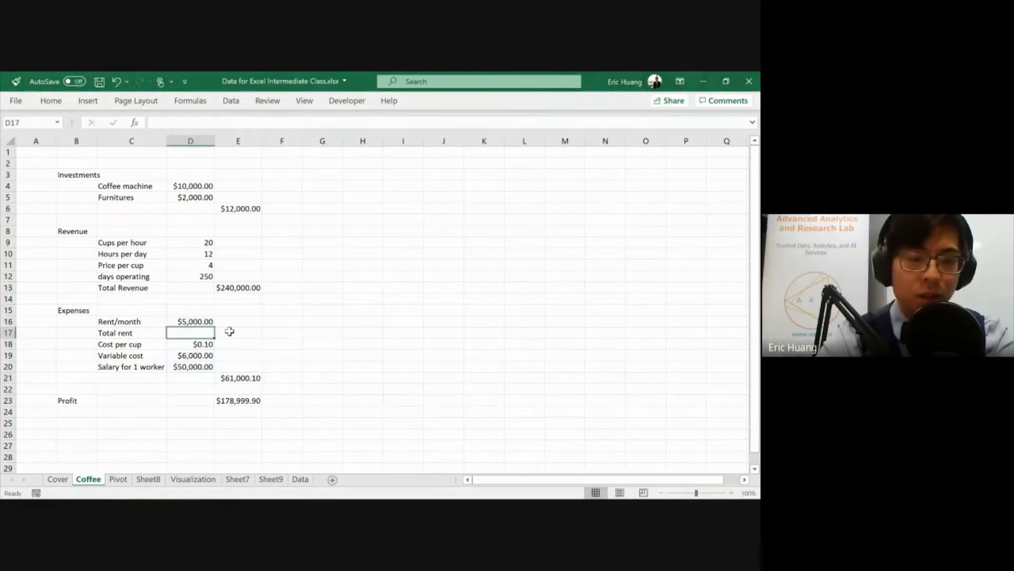
left_click(181, 353)
left_click(196, 332)
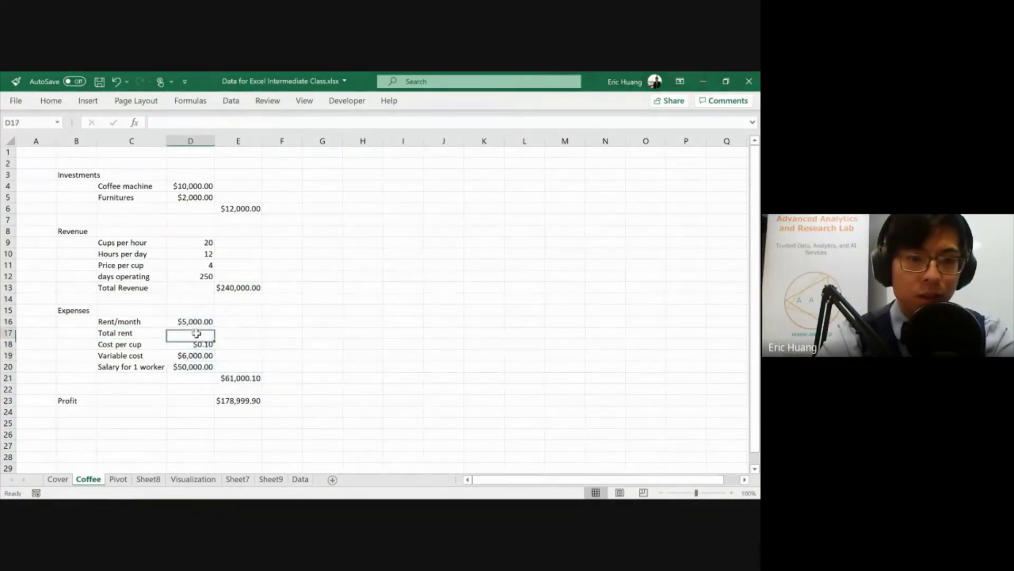
left_click(241, 341)
key("Left")
key("Up")
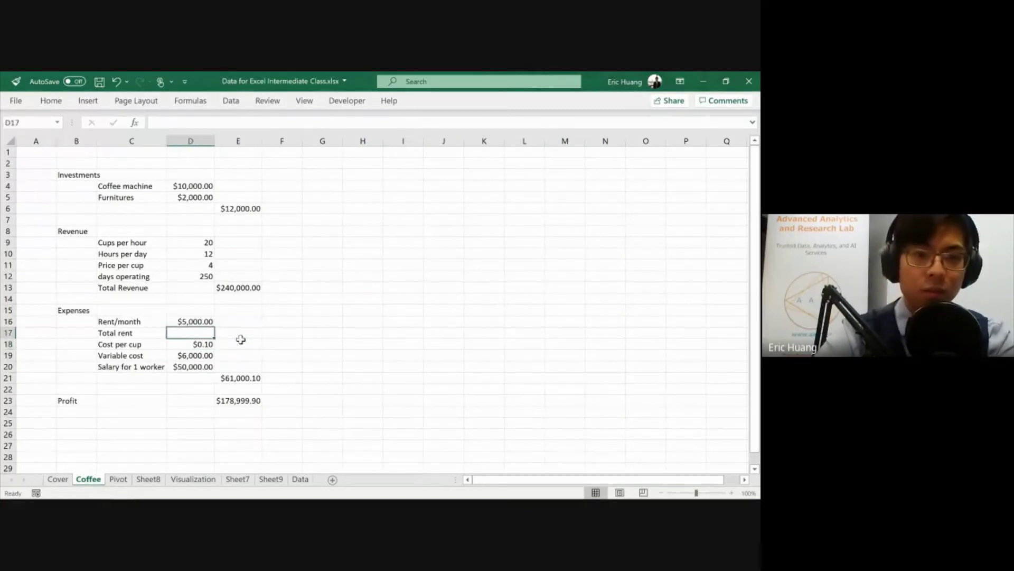
type("=")
key("Up")
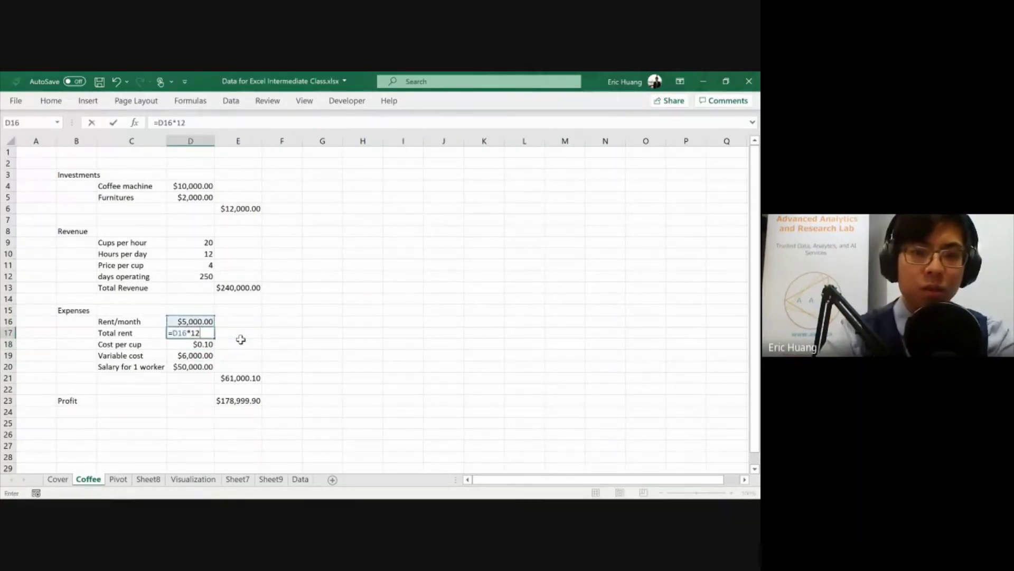
key("Return")
Change total expenses in E21 to =D17+D19+D20 so it includes total rent
left_click(204, 321)
left_click_drag(202, 327, 201, 336)
left_click(197, 345)
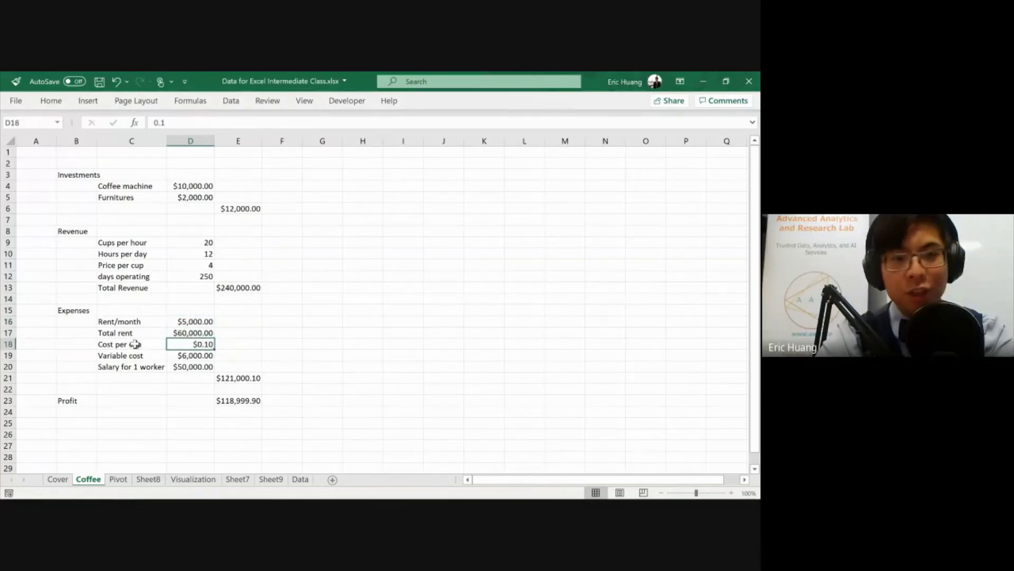
left_click_drag(135, 344, 191, 346)
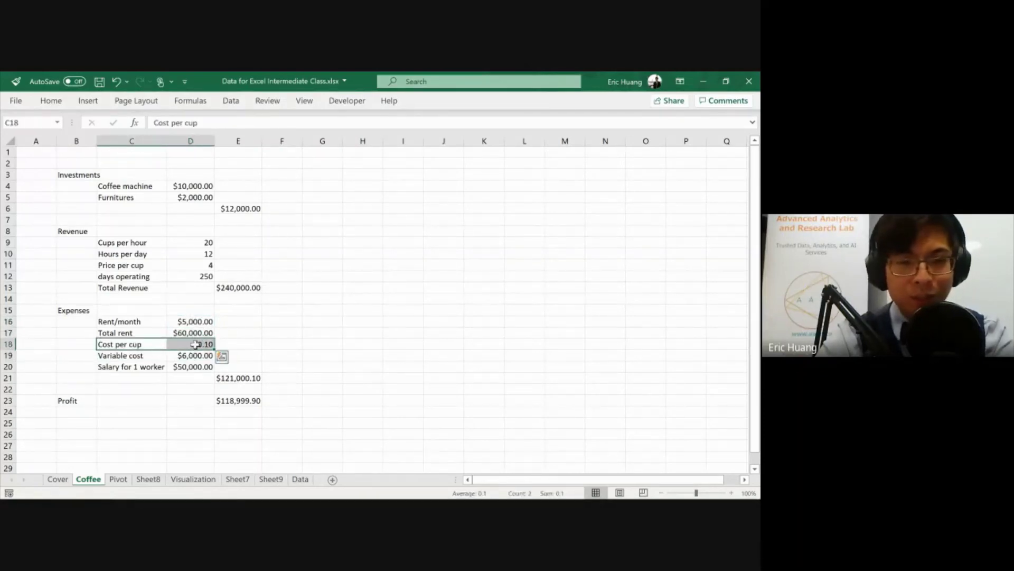
left_click(238, 380)
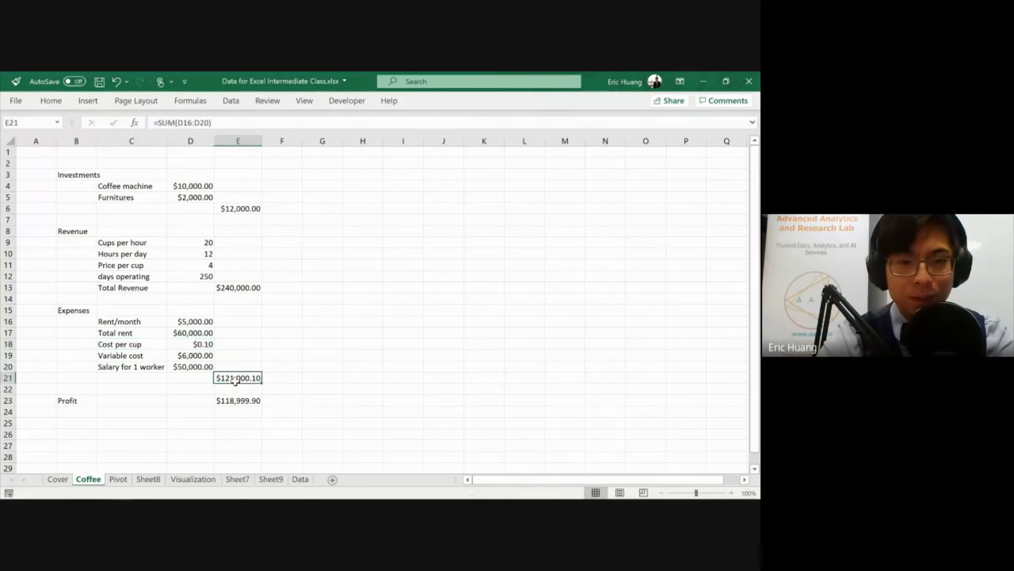
type("=")
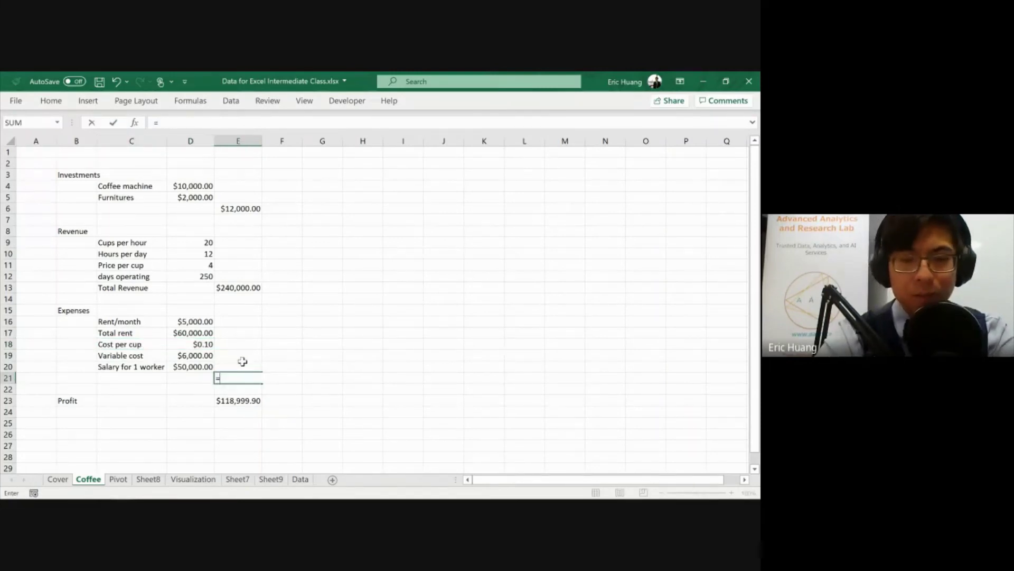
left_click(186, 332)
type("+")
left_click(192, 355)
type("+")
left_click(193, 366)
key("Return")
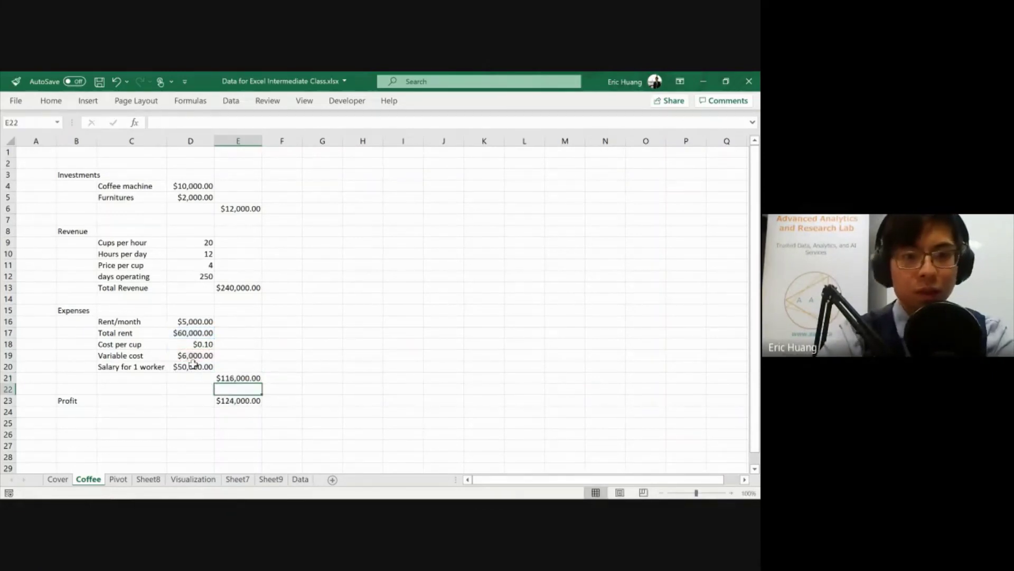
left_click(234, 400)
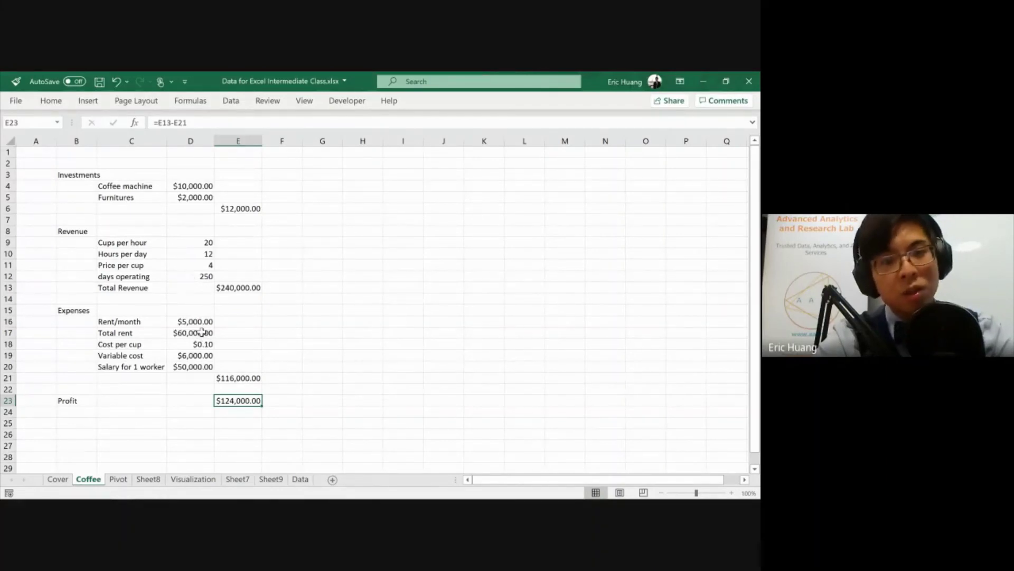
Review the total expenses and profit formulas without changing them
left_click(176, 332)
key("Up")
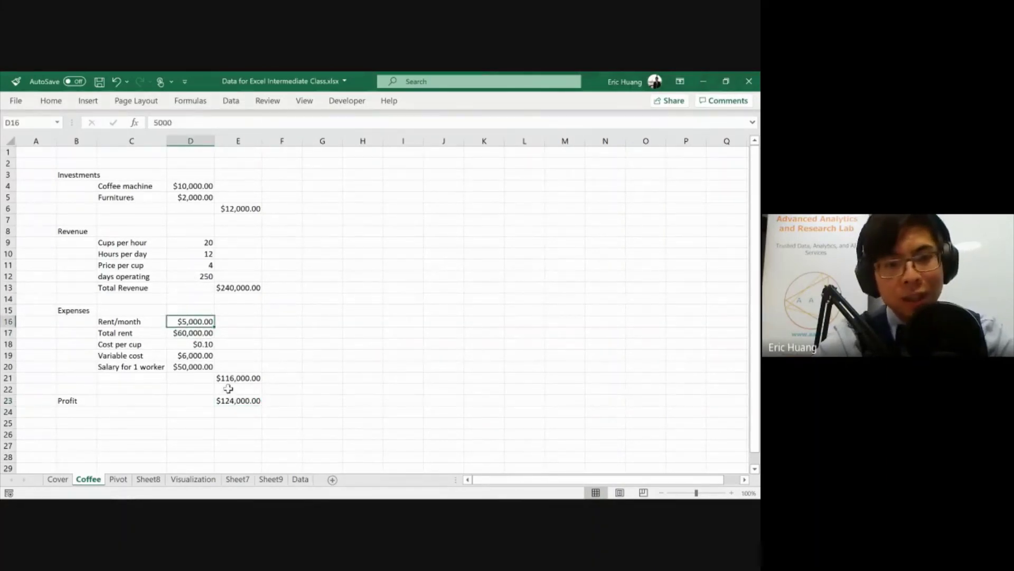
left_click(256, 391)
key("Up")
key("F2")
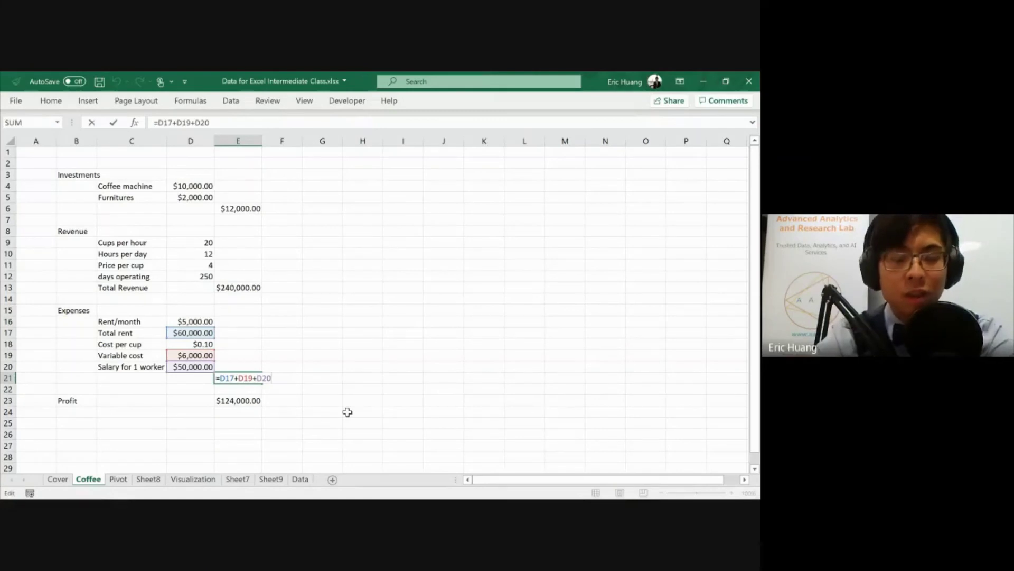
key("Return")
key("Down")
key("F2")
key("Escape")
key("Up")
key("Up")
key("Up")
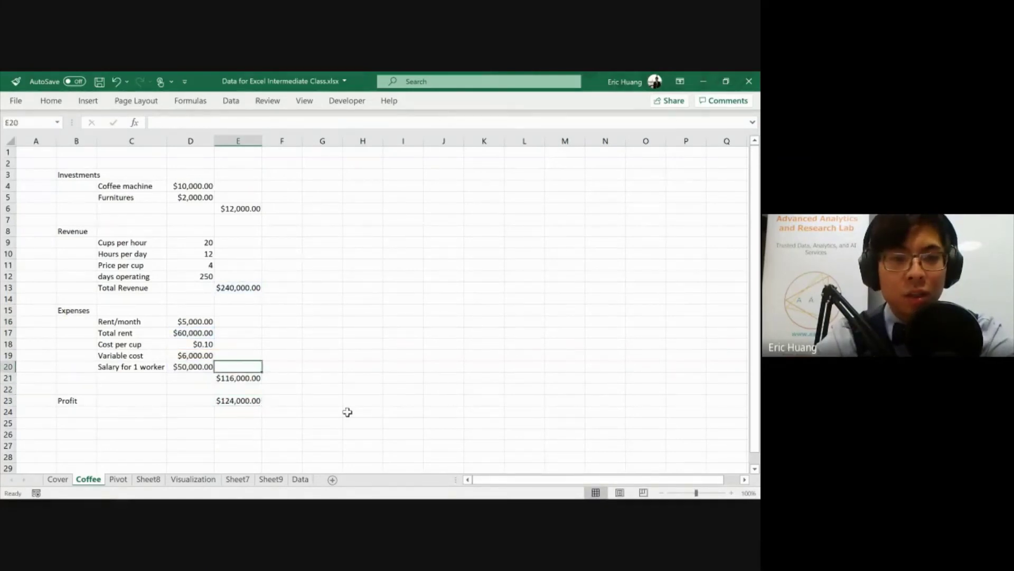
Set Cost per cup in D18 to 0.2 and check the recalculated variable cost formula
key("Left")
key("Up")
key("Up")
type("0")
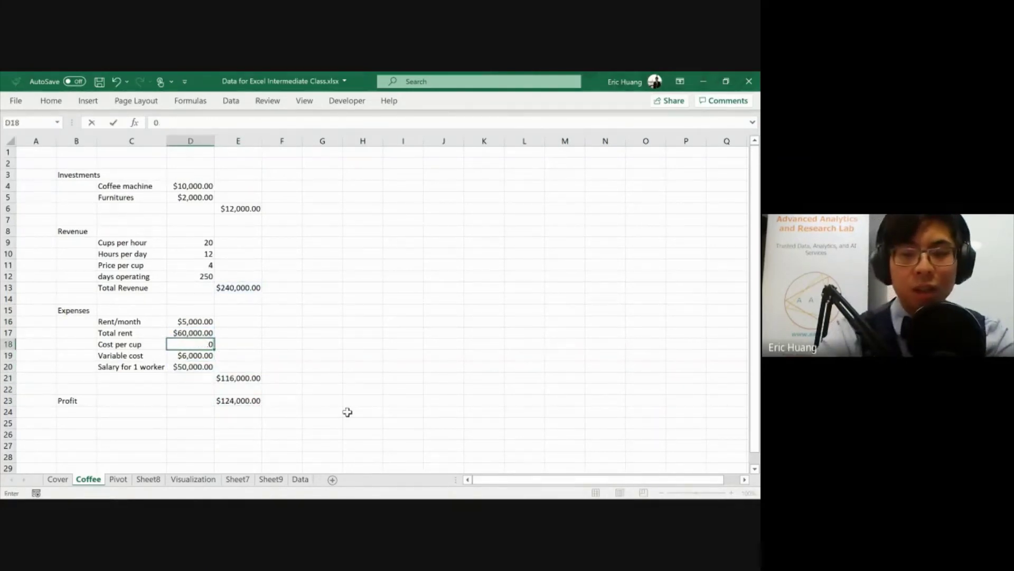
type(".2")
key("Return")
key("Right")
key("Down")
key("Down")
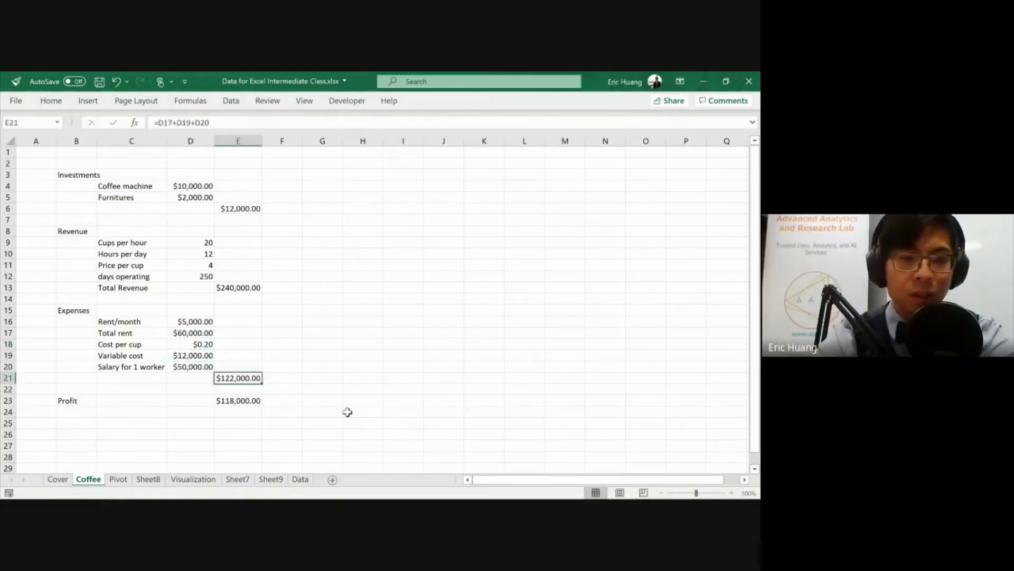
key("Left")
key("Up")
key("Up")
key("Up")
key("Down")
key("F2")
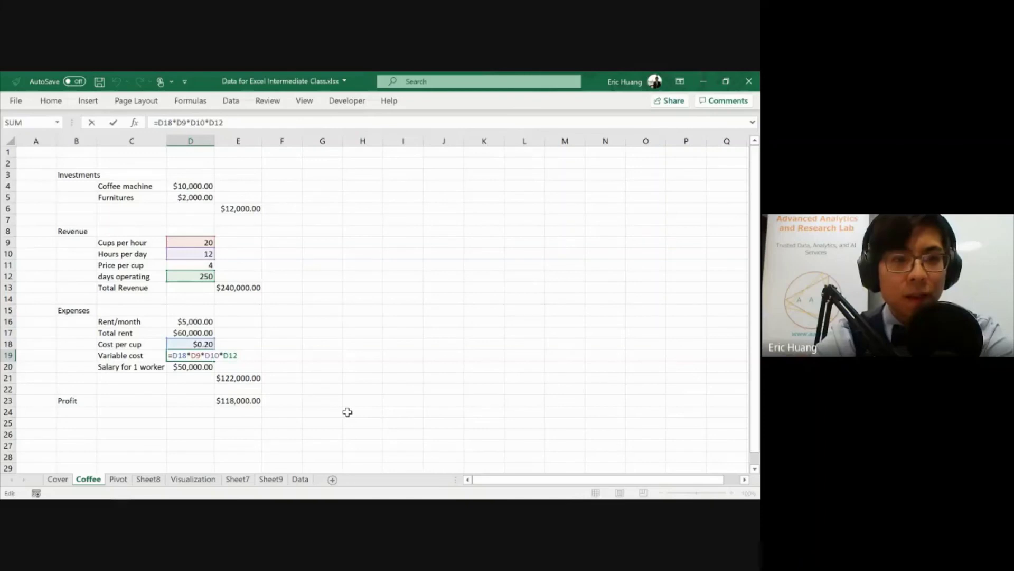
key("Escape")
key("Right")
key("Down")
key("Down")
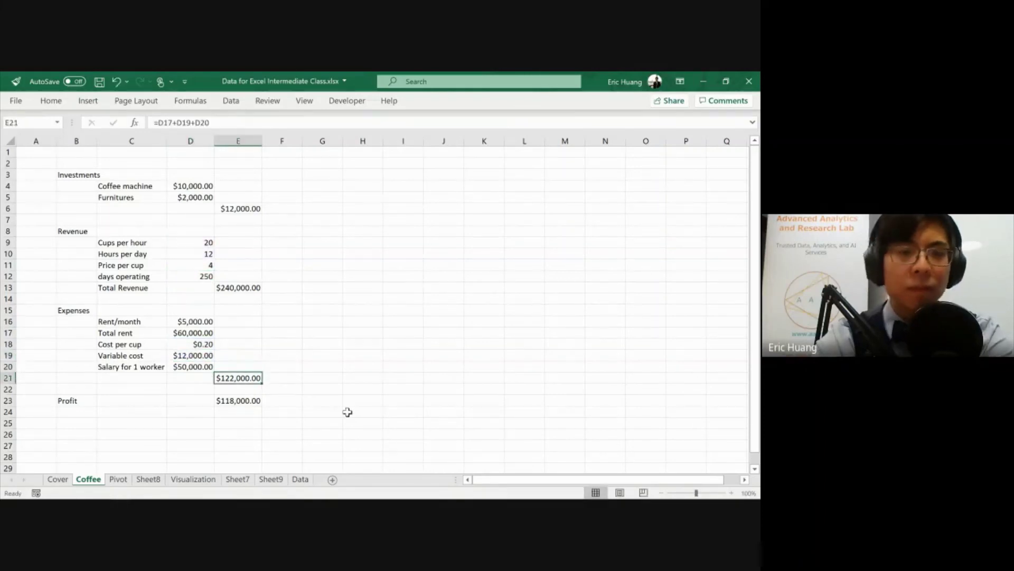
Launch Goal Seek from What-If Analysis with Profit cell E23 selected
left_click(232, 403)
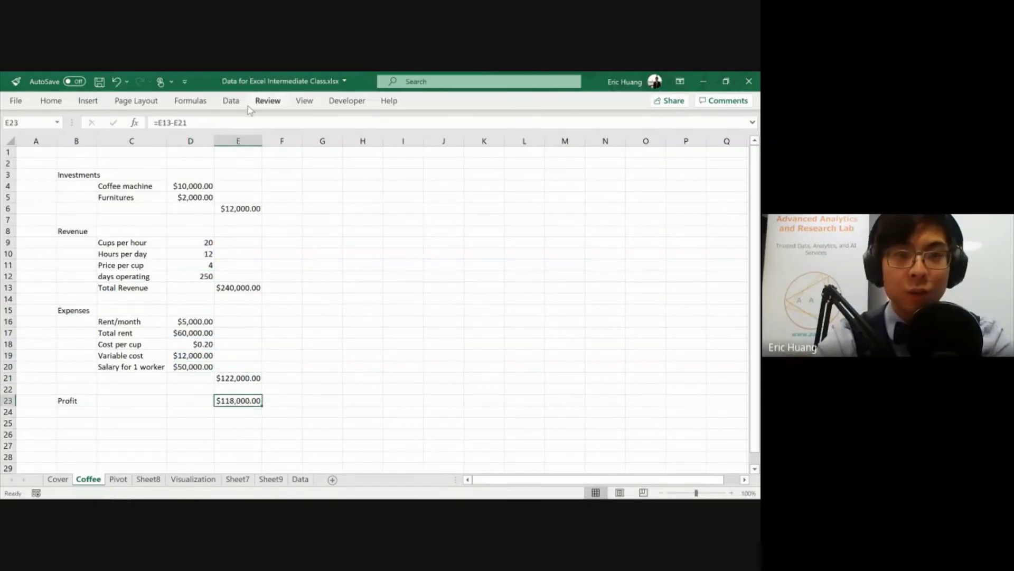
left_click(232, 101)
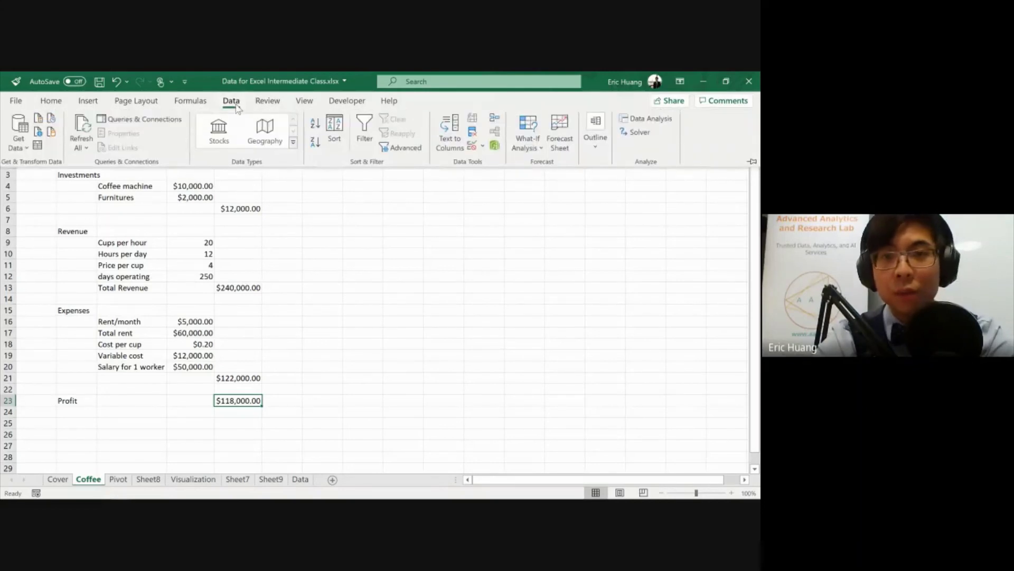
left_click(533, 142)
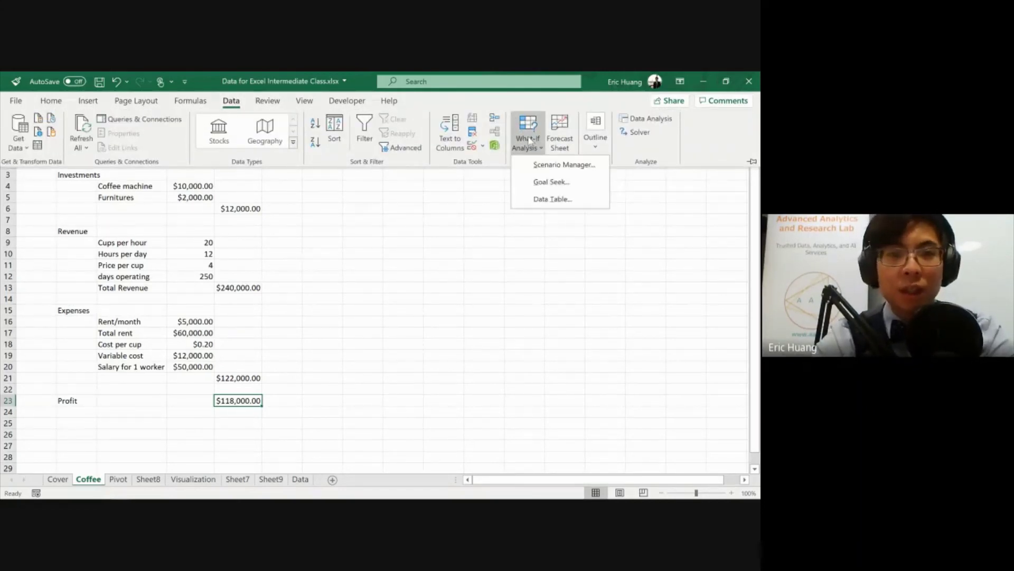
left_click(530, 140)
left_click(296, 377)
left_click(323, 366)
left_click(240, 400)
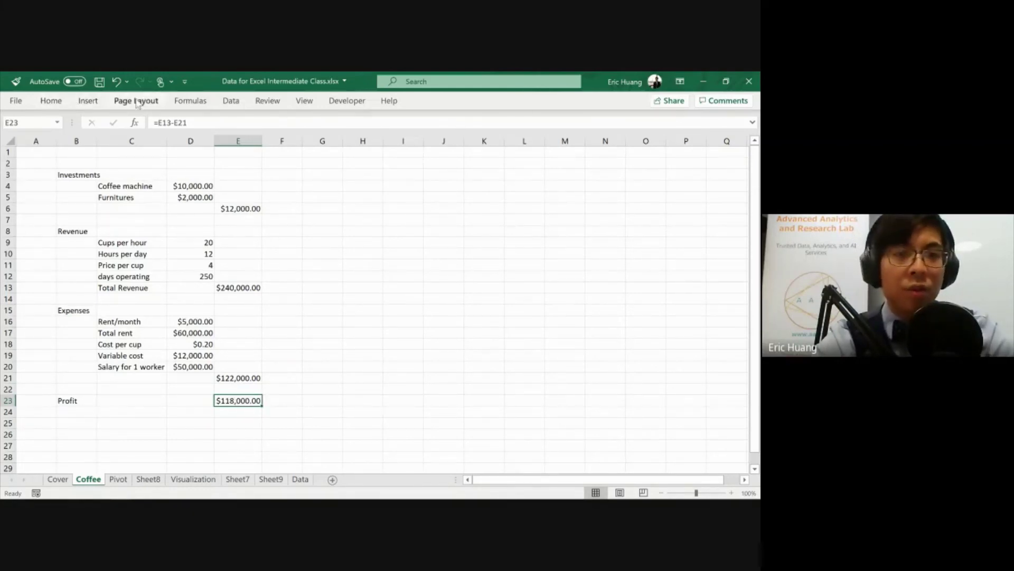
left_click(230, 101)
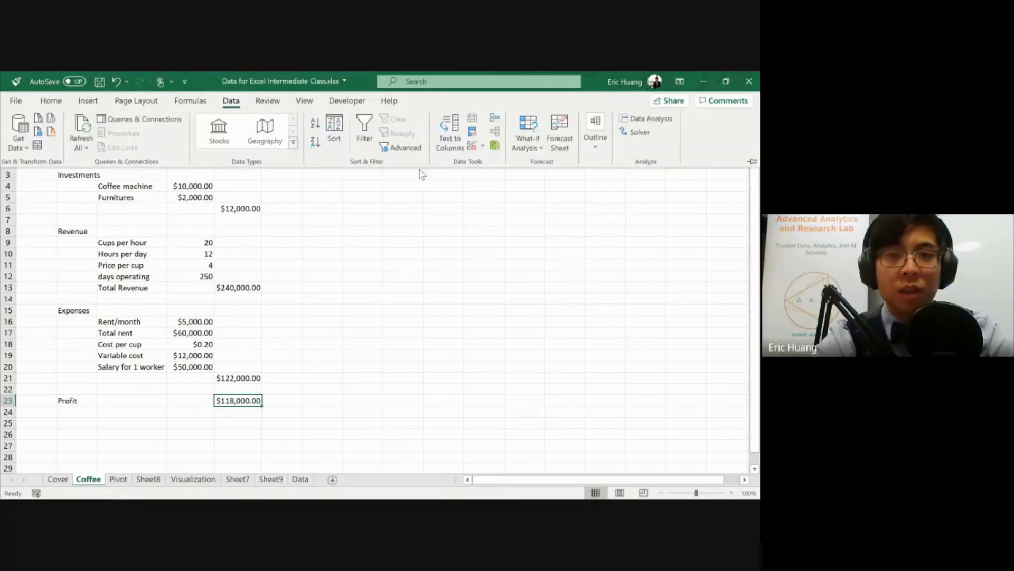
left_click(525, 133)
left_click(544, 189)
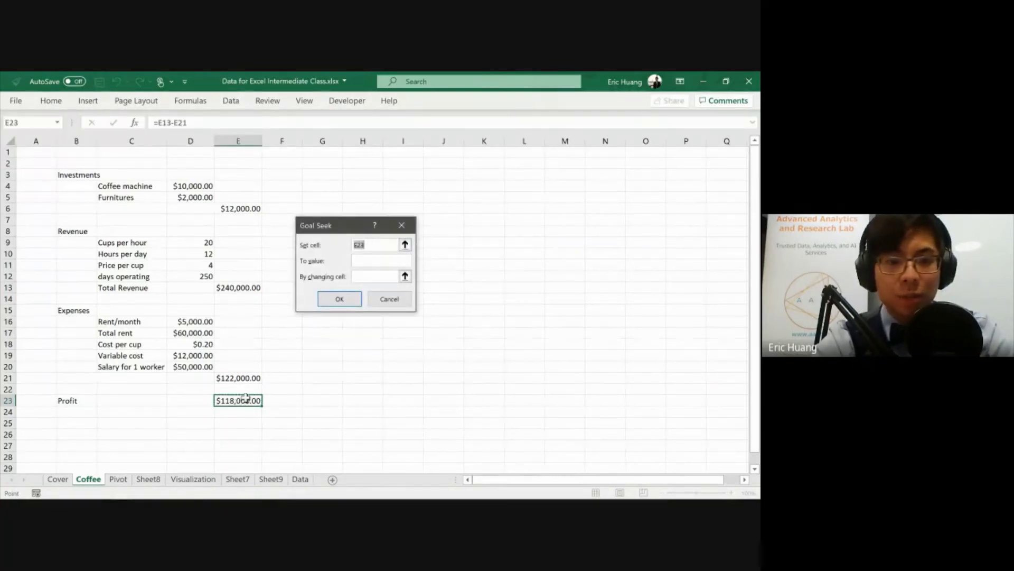
Goal Seek a $200,000 profit in E23 by changing cups per hour in D9
left_click(378, 259)
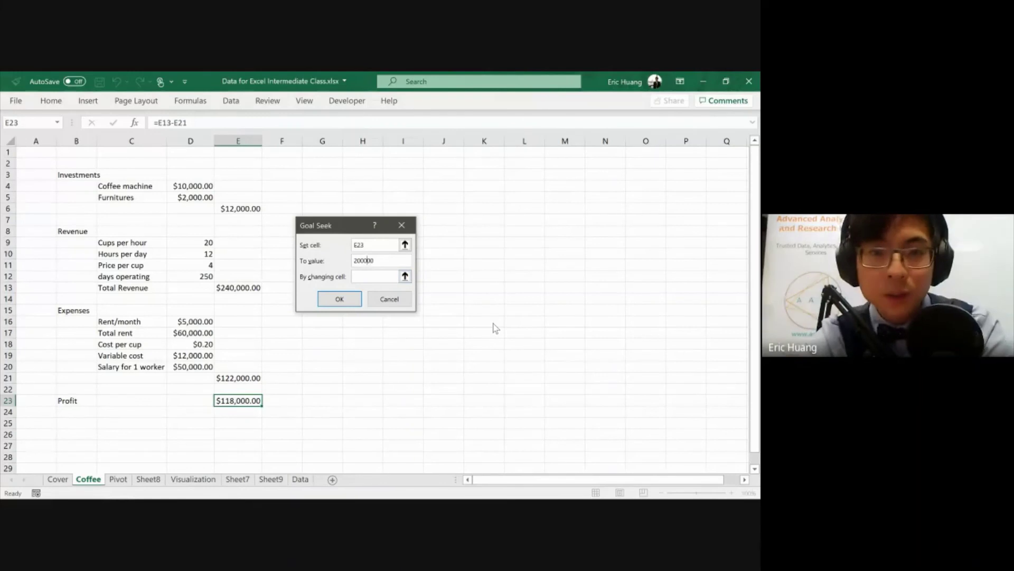
left_click(378, 276)
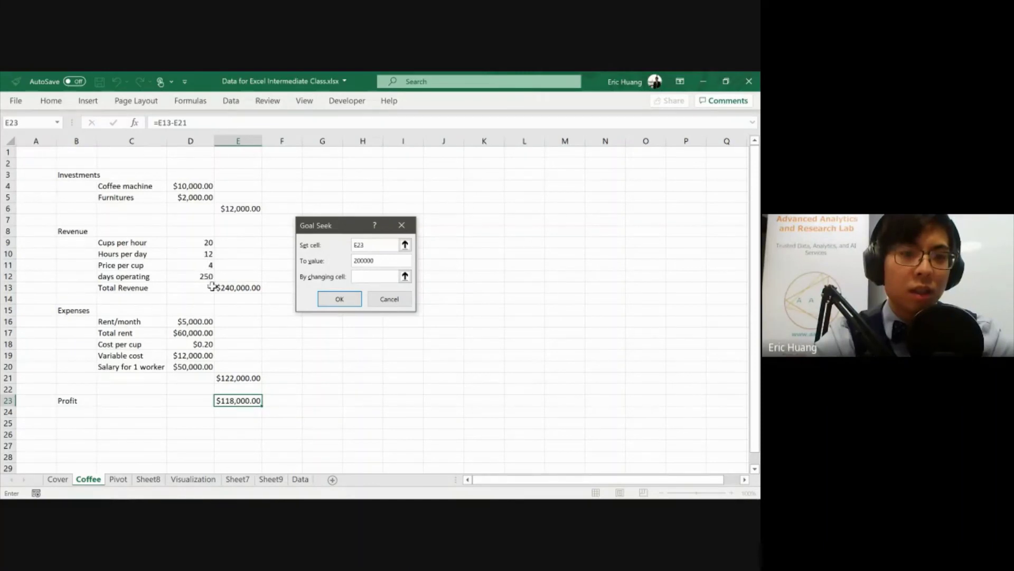
left_click(196, 242)
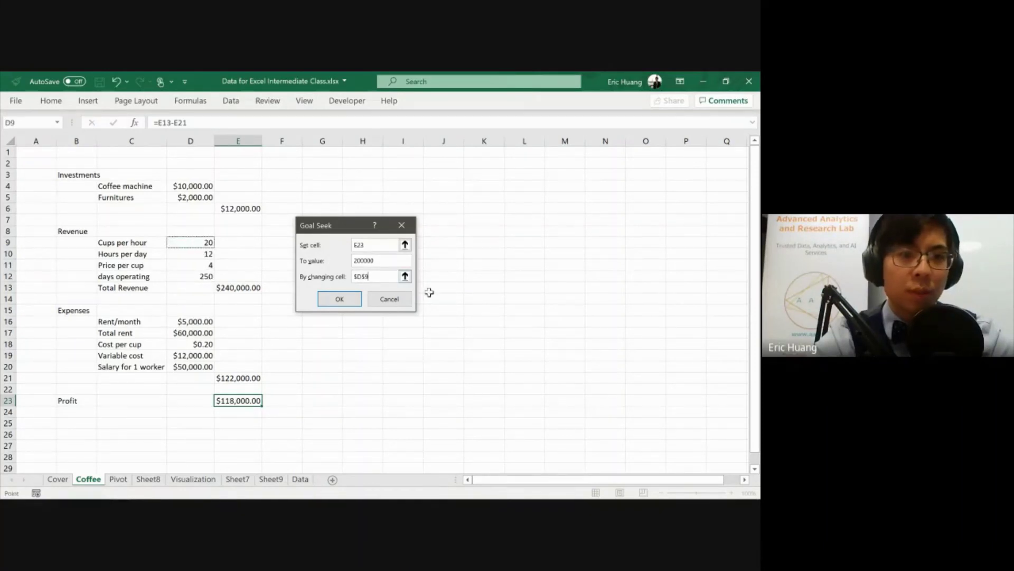
left_click(338, 300)
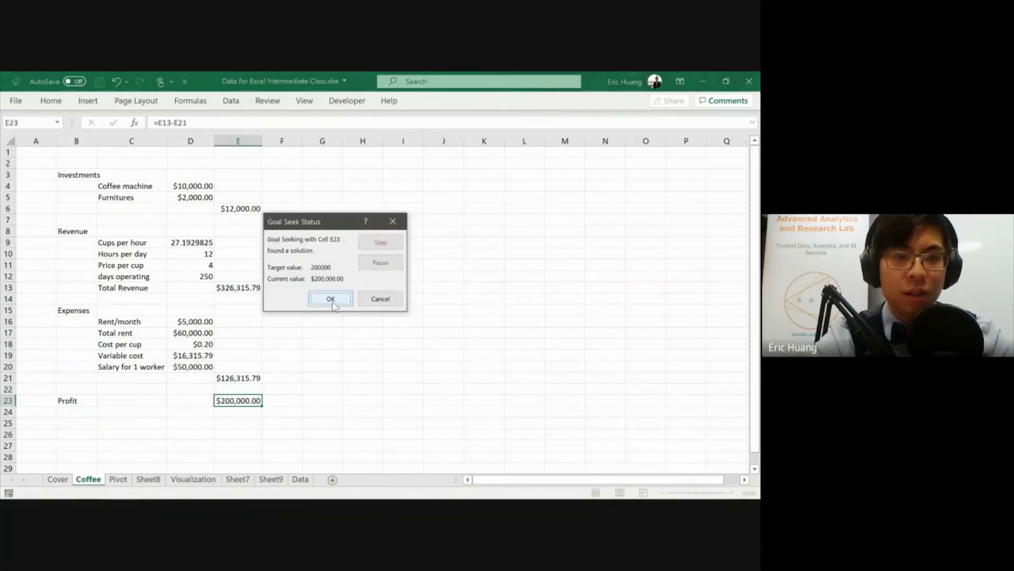
Accept the solution and review D9 at 27.1929825, profit E23 and salary D20
left_click(330, 298)
left_click(212, 246)
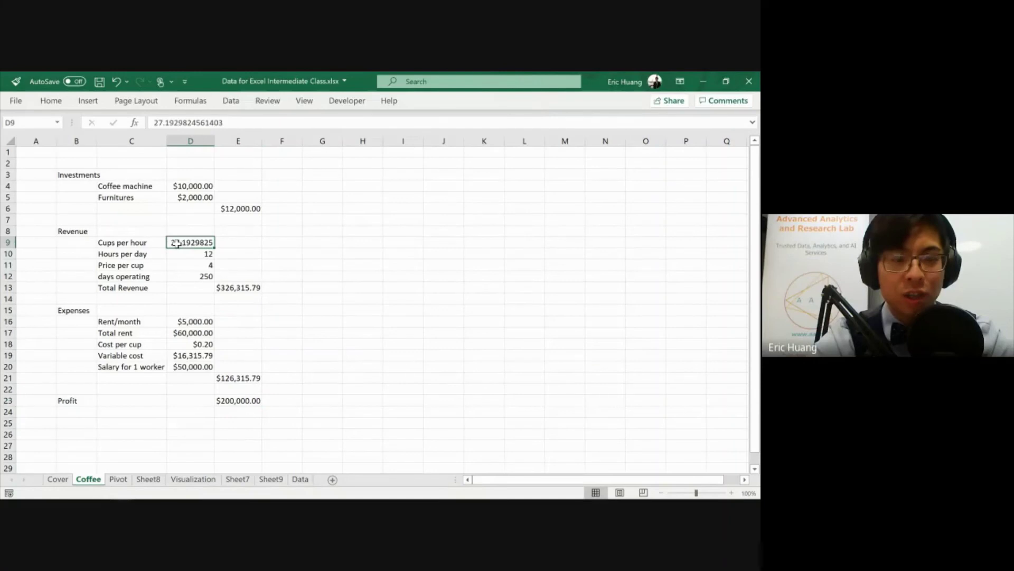
left_click(232, 400)
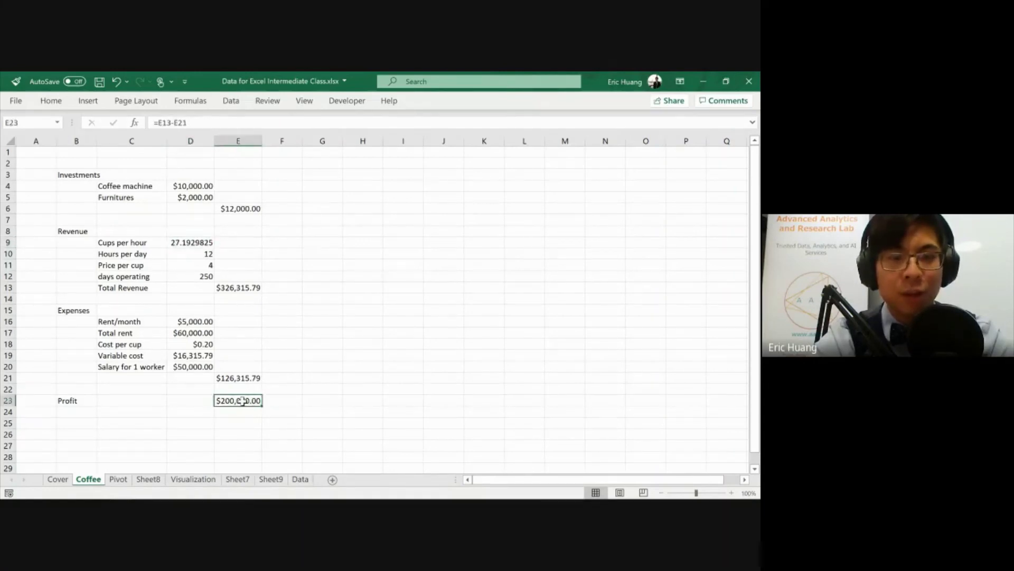
left_click(213, 241)
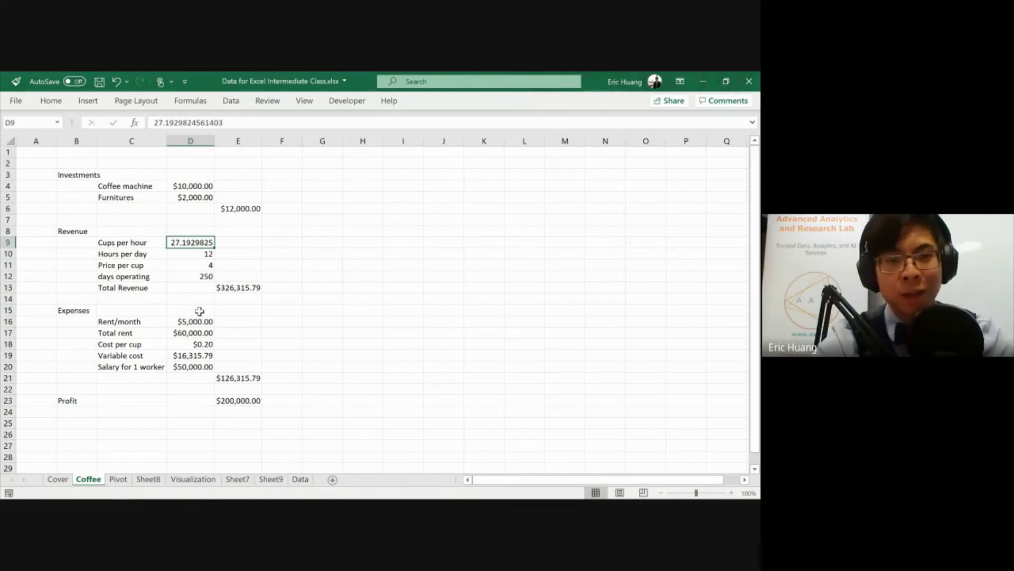
left_click(193, 366)
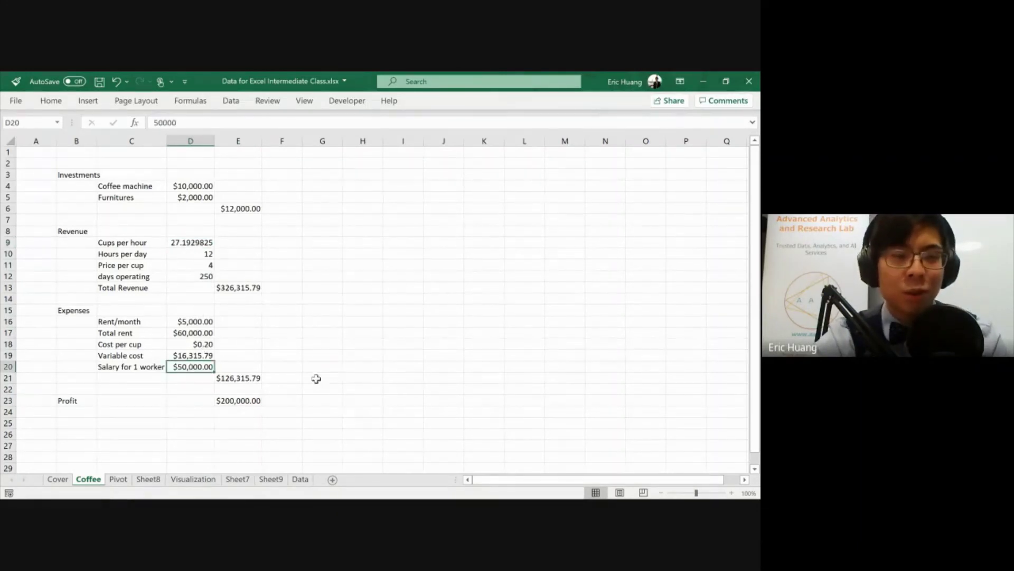
left_click(240, 397)
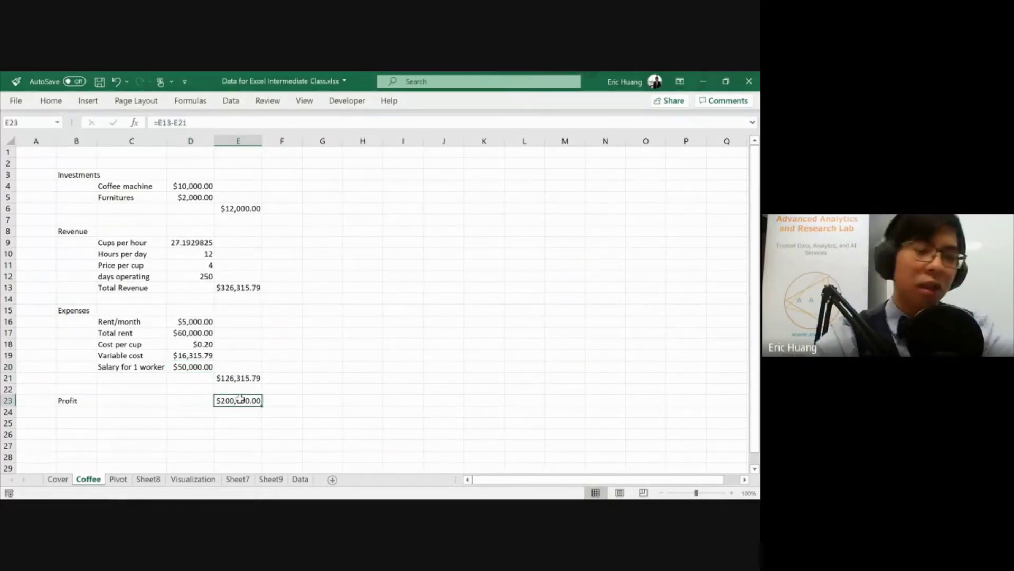
key("alt+Tab")
Switch from Excel through the Meet window to the MODEL BUILDING slide show
key("alt+Tab")
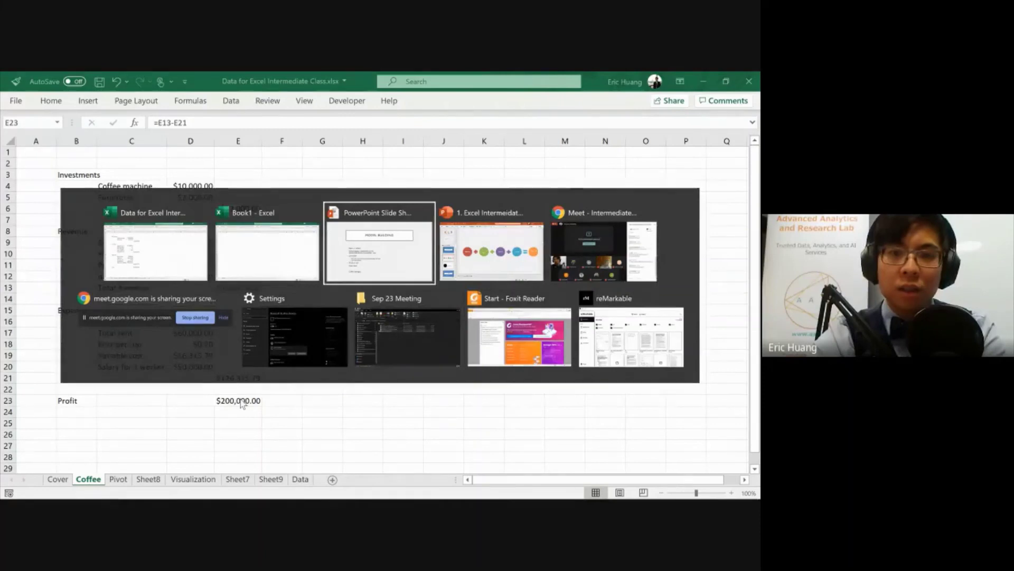
key("alt+Tab")
key("alt+Tab")
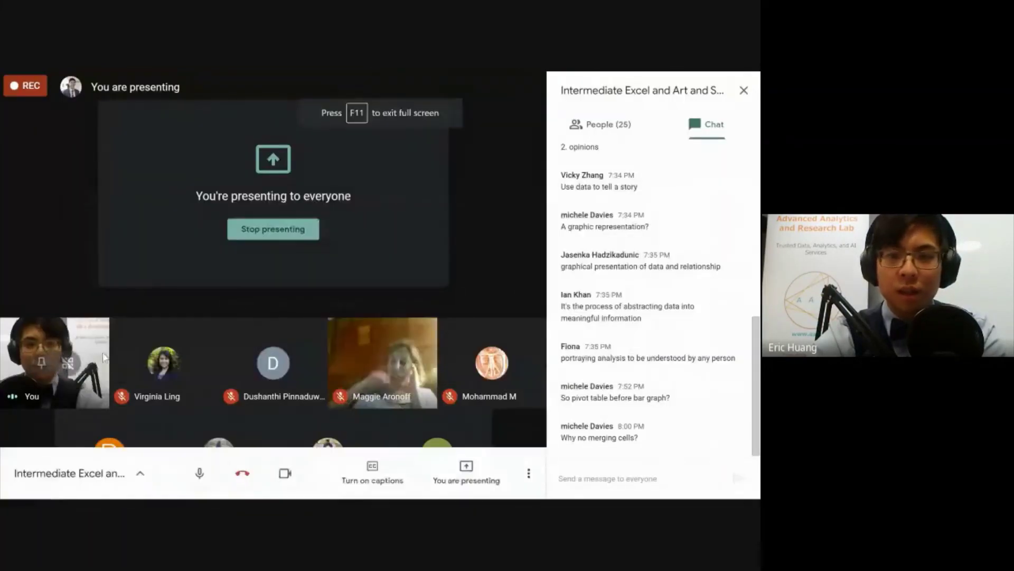
key("alt+Tab")
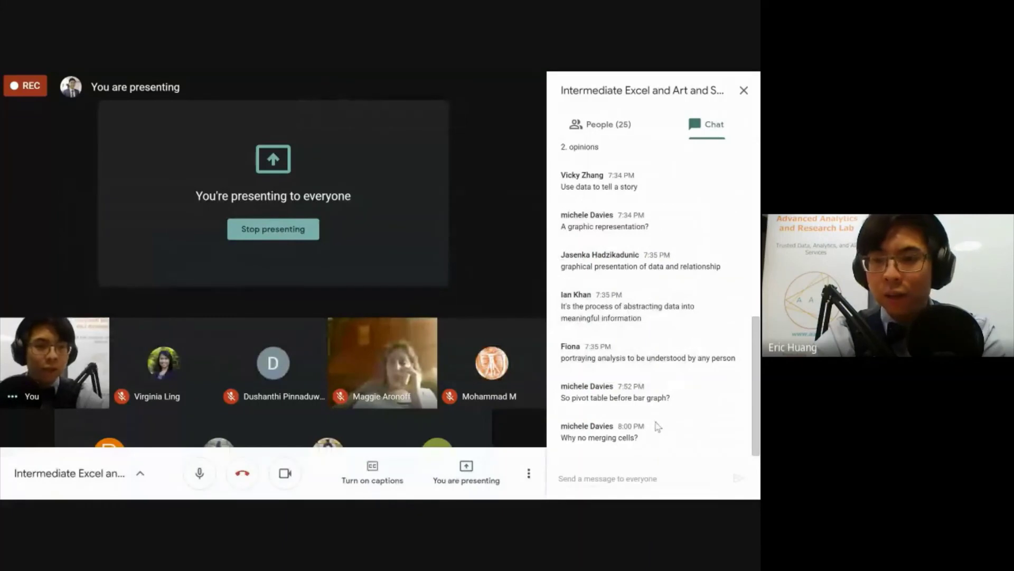
key("alt+Tab")
left_click(443, 267)
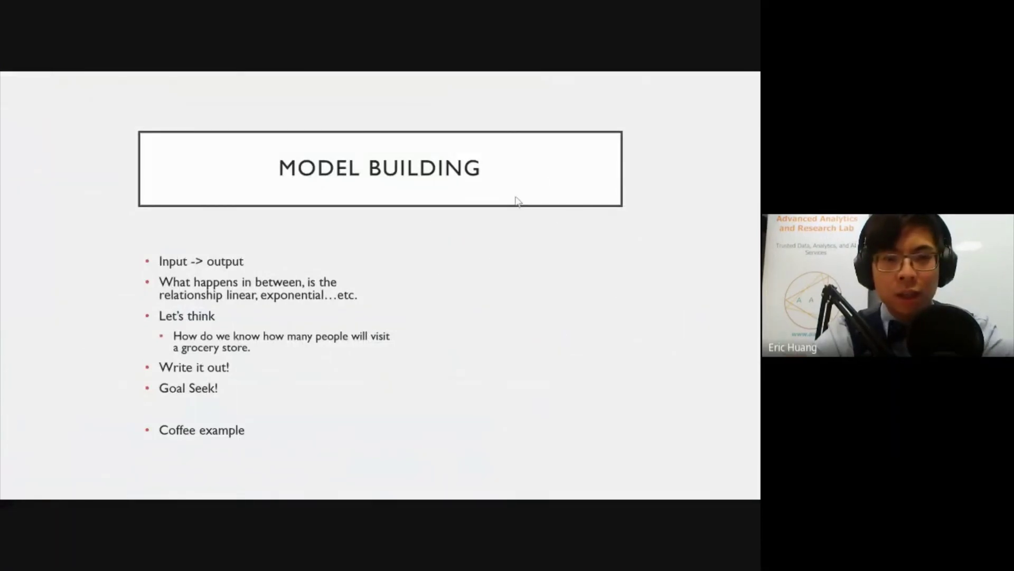
Return from the MODEL BUILDING slide to the Google Meet window
key("alt+Tab")
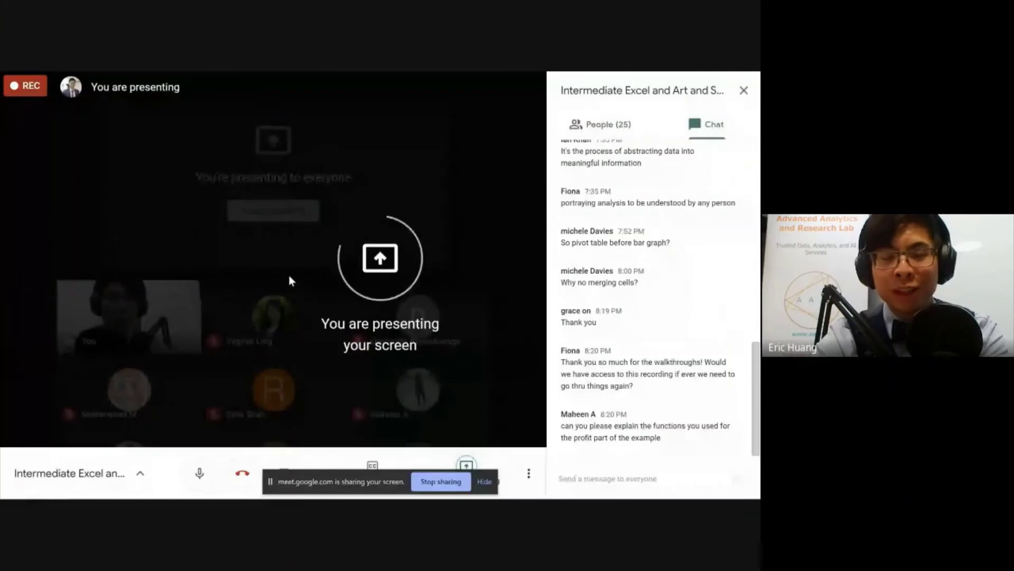
Bring the Data for Excel Intermediate Class workbook's Coffee sheet back to focus
key("alt+Tab")
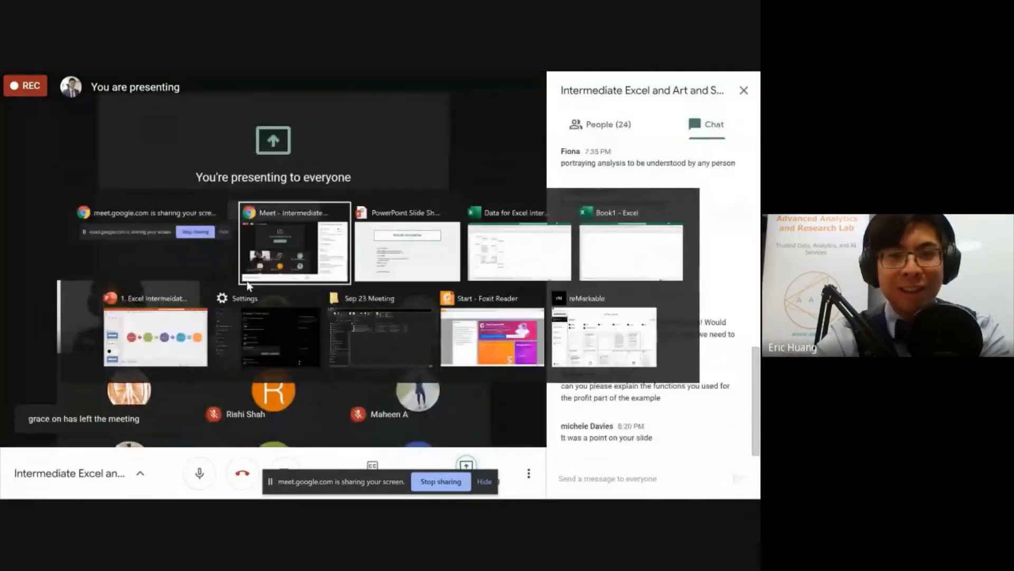
key("Tab")
key("Tab")
left_click(214, 242)
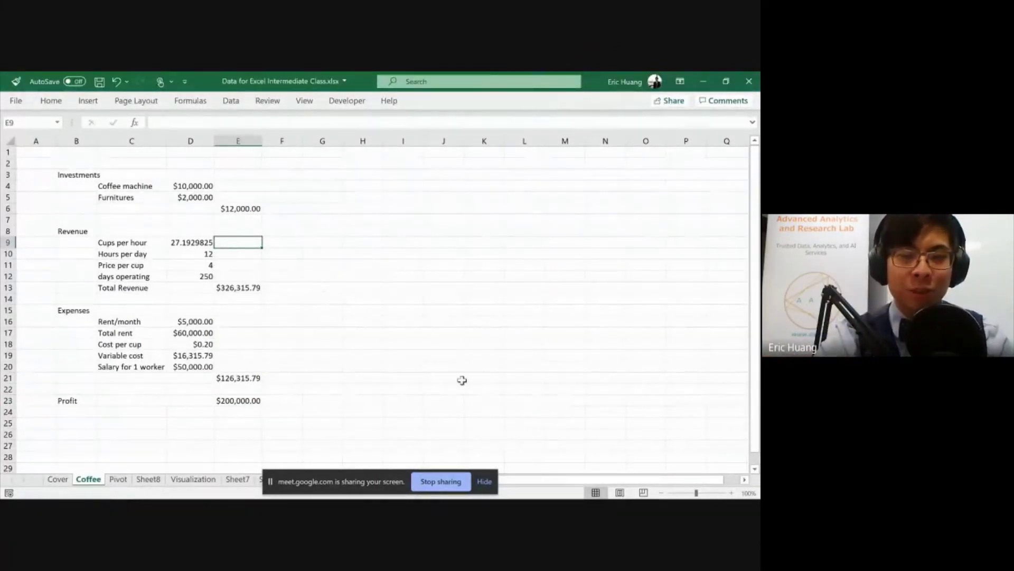
left_click(170, 153)
key("Down")
key("Left")
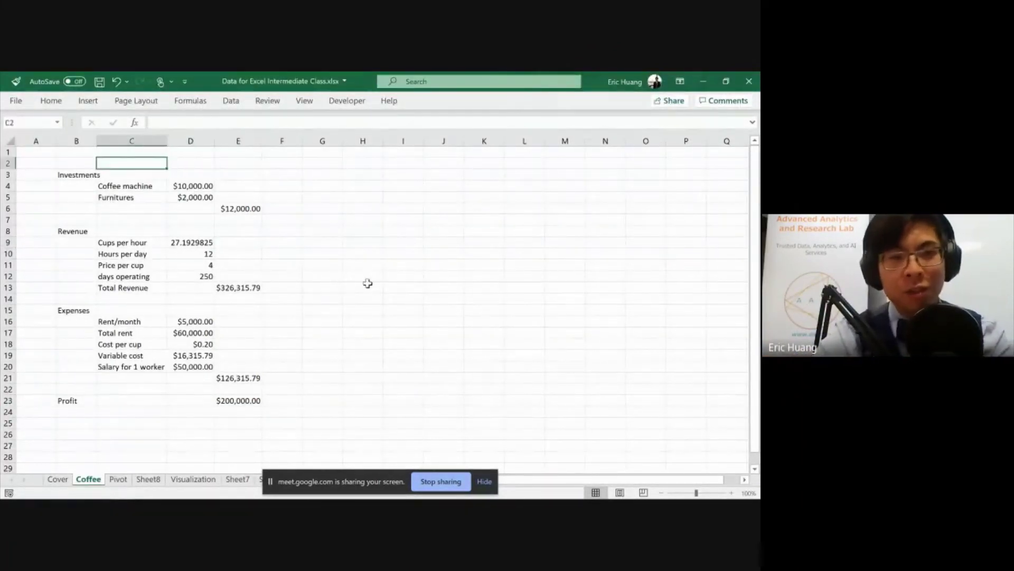
key("Down")
key("Down")
key("Up")
key("Down")
key("Up")
key("Left")
key("shift+Right")
key("shift+Right")
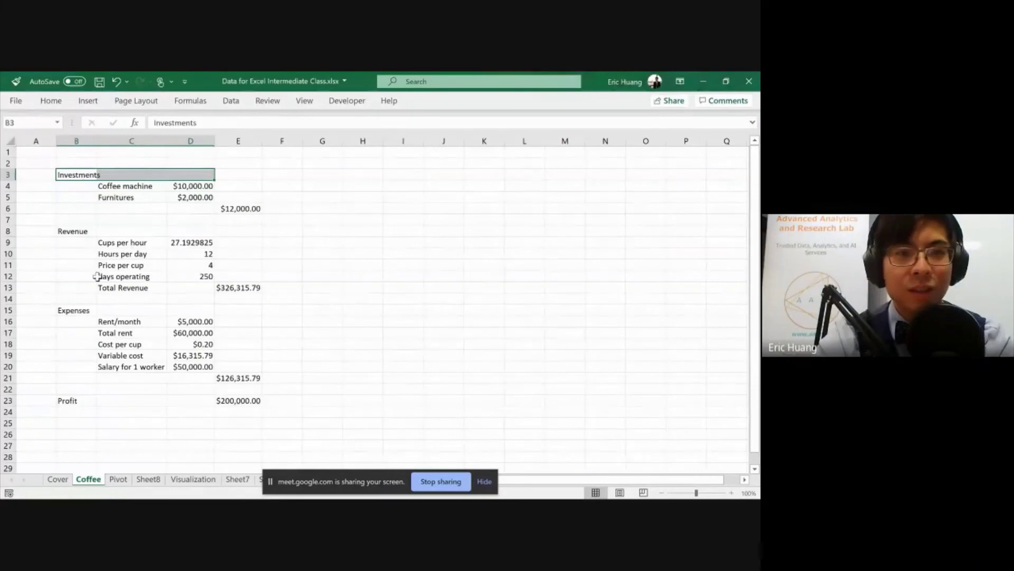
key("shift+Left")
key("shift+Left")
key("shift+Right")
key("shift+Right")
key("shift+Right")
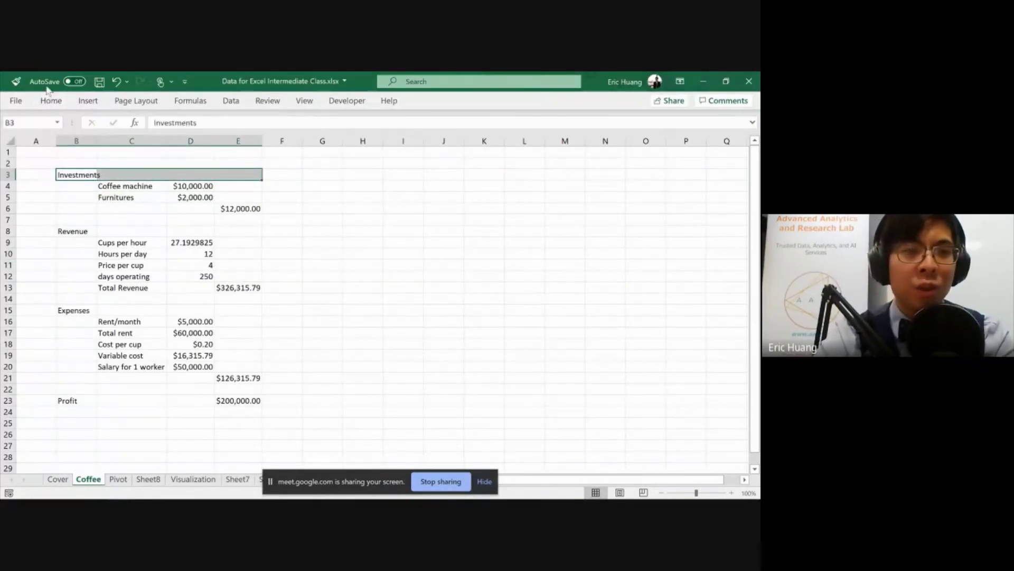
key("alt+h")
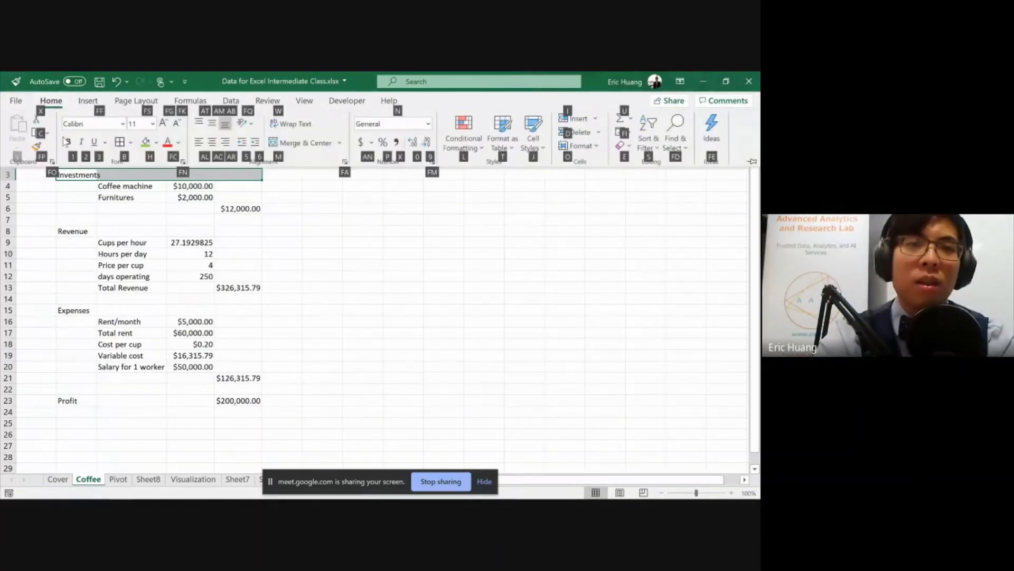
key("m")
key("c")
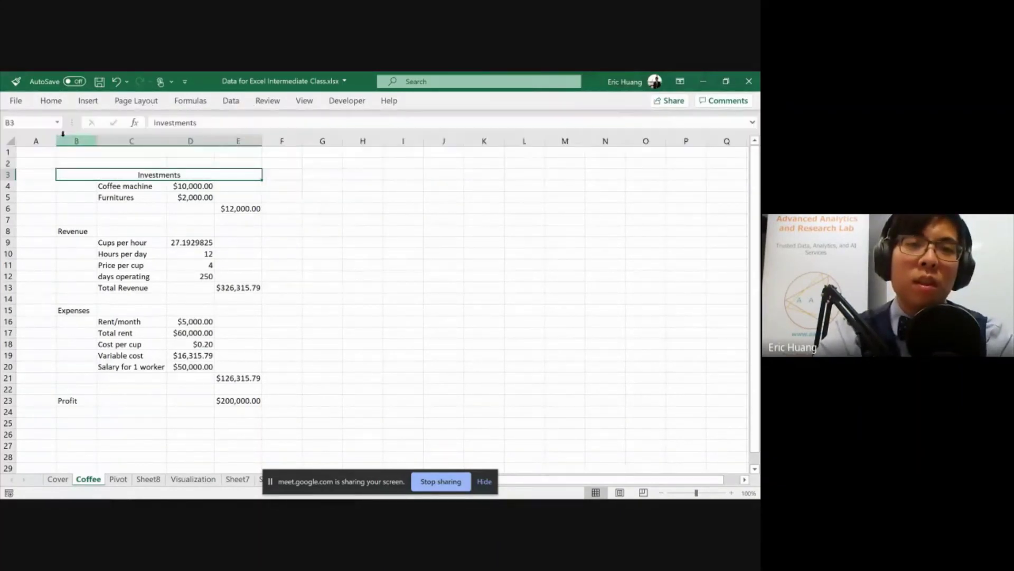
left_click(148, 255)
left_click(149, 177)
key("ctrl+z")
key("ctrl+y")
key("ctrl+z")
key("ctrl+y")
key("Down")
key("Down")
key("Down")
key("Down")
key("Down")
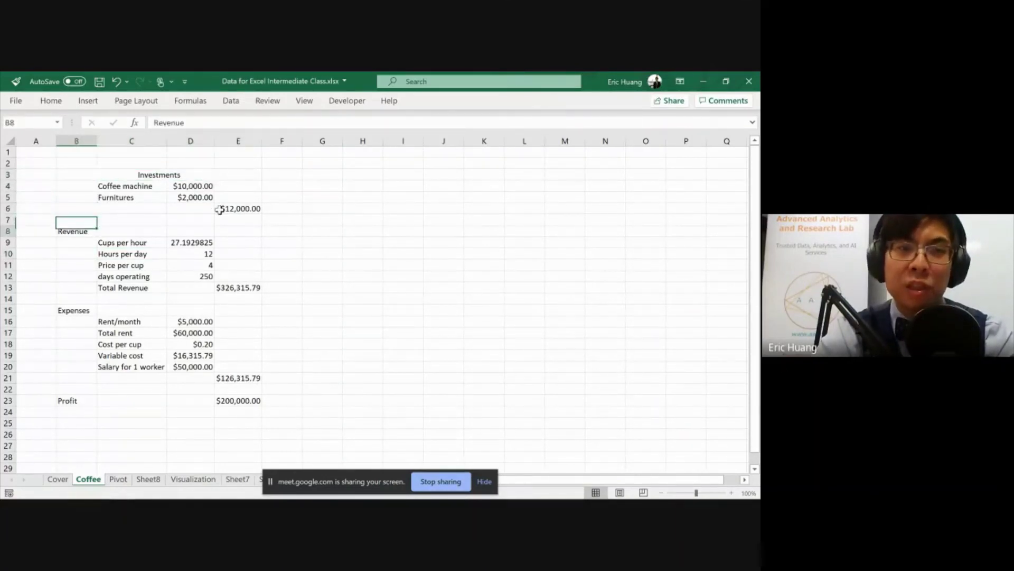
key("Up")
key("Up")
key("Up")
key("Up")
key("Up")
key("Down")
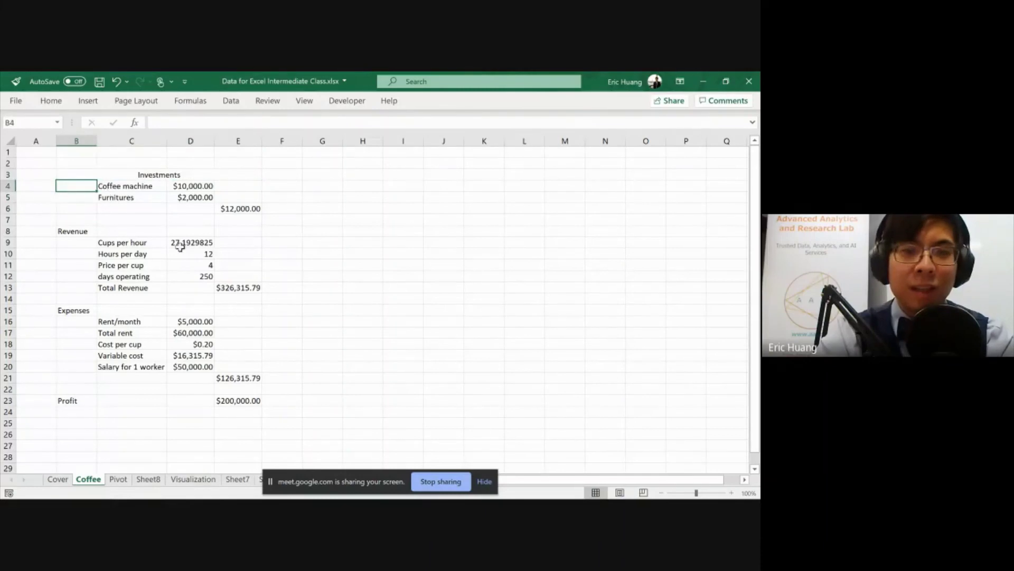
left_click(193, 274)
left_click(237, 309)
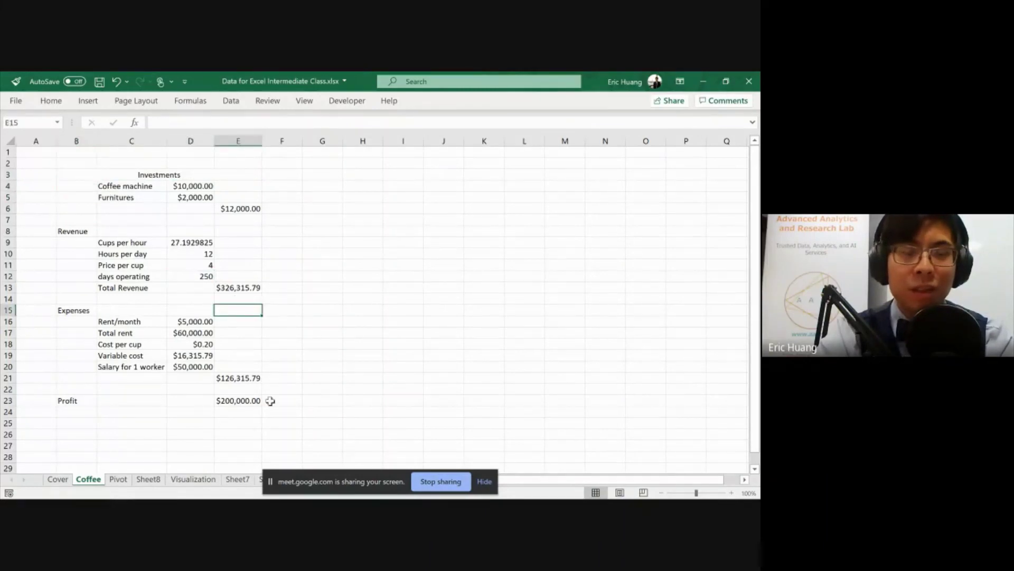
key("ctrl+space")
key("shift+Left")
key("shift+Left")
key("shift+Left")
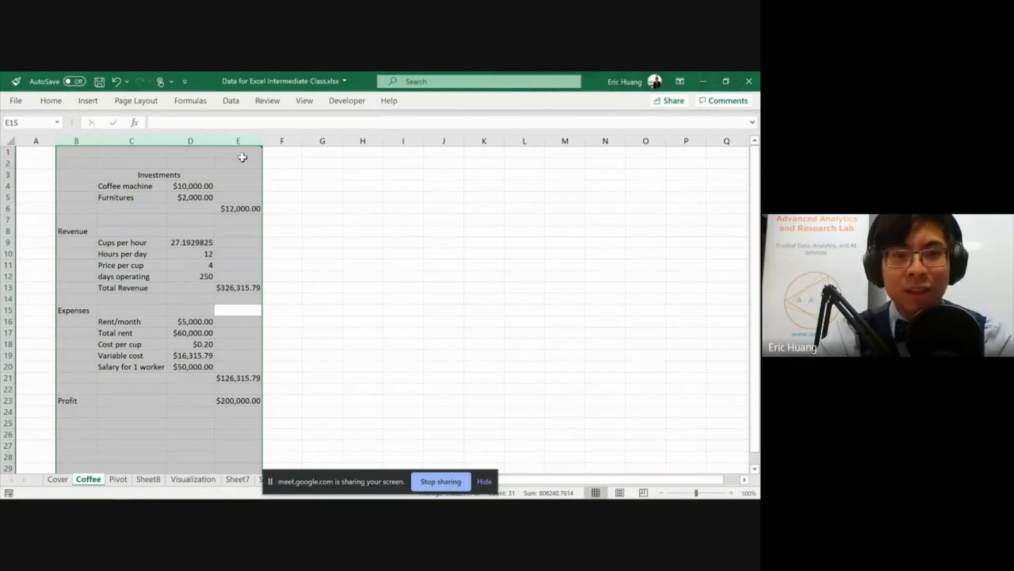
left_click(244, 324)
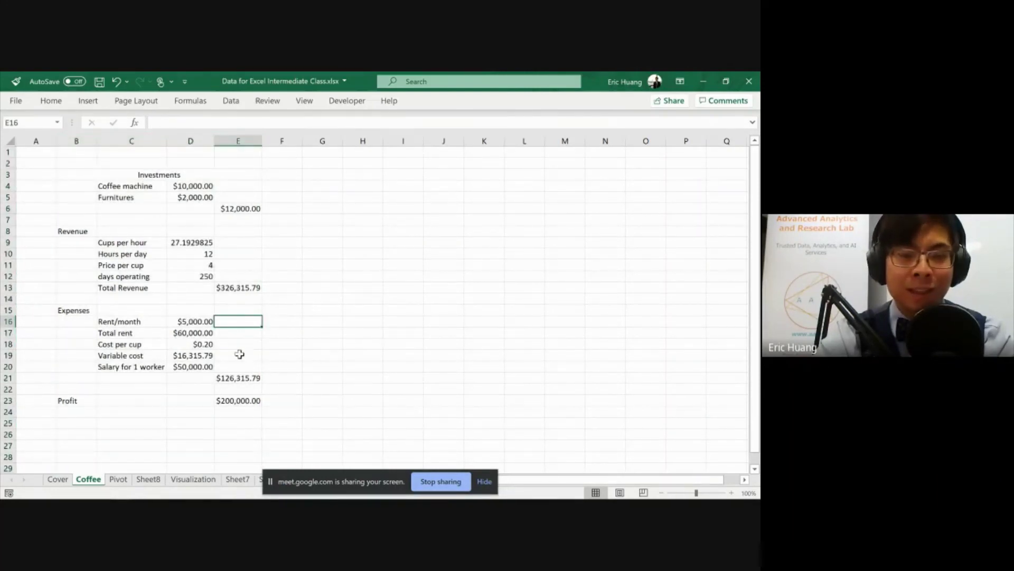
left_click(133, 174)
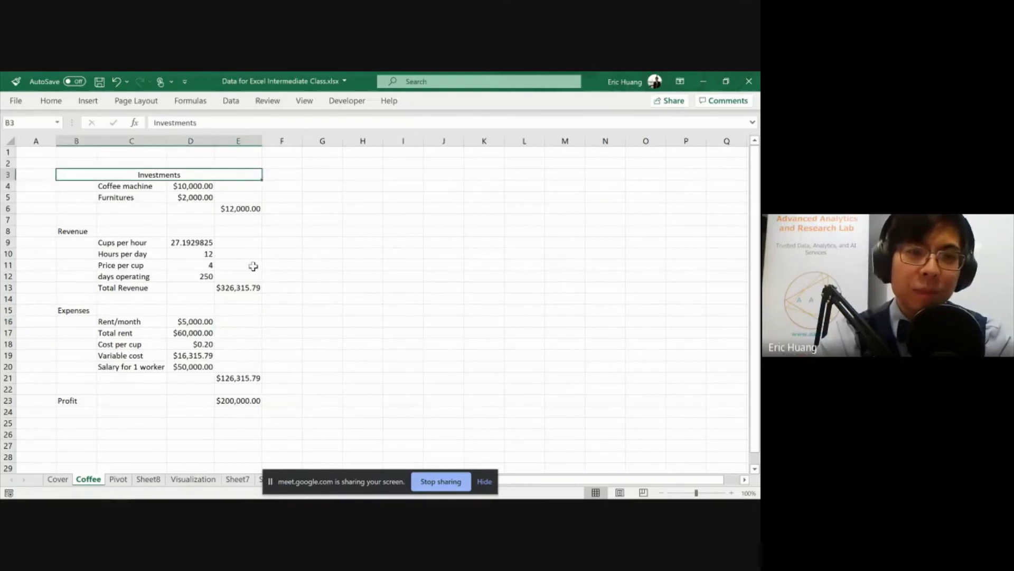
left_click(253, 266)
left_click(217, 176)
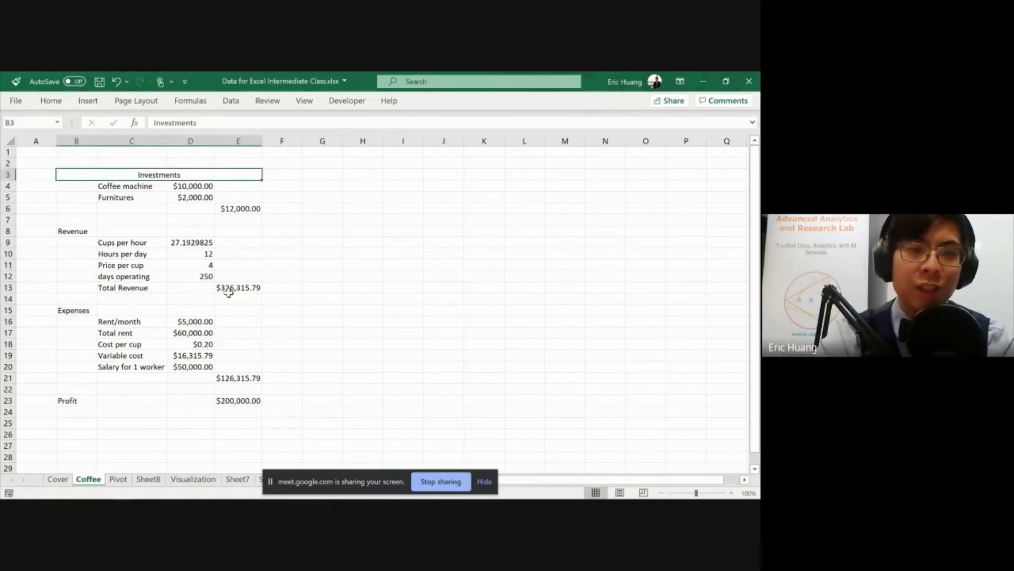
left_click(244, 257)
key("Left")
key("Up")
key("Up")
key("Up")
key("Up")
key("Up")
key("Up")
key("Left")
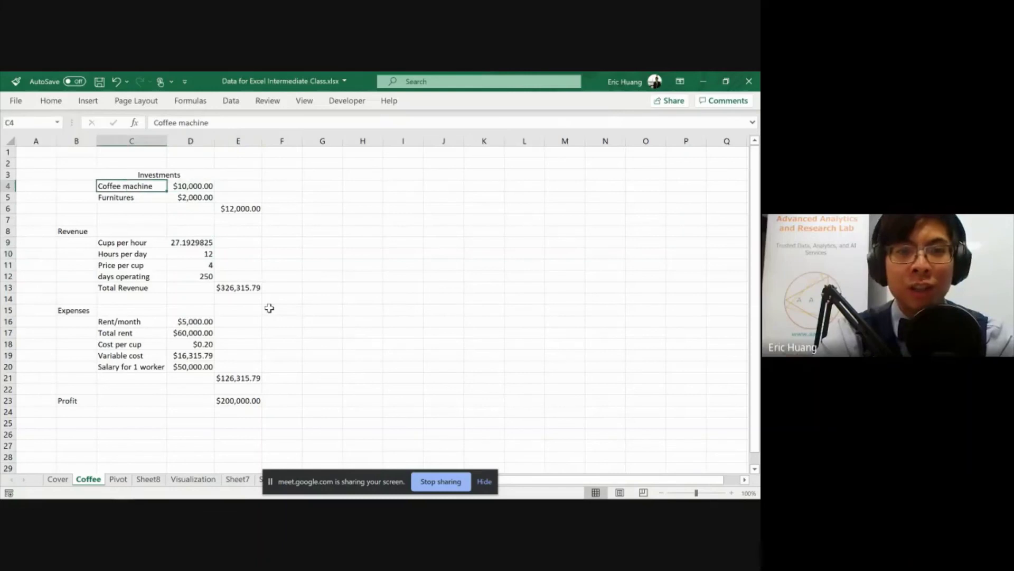
key("Up")
key("Down")
key("Up")
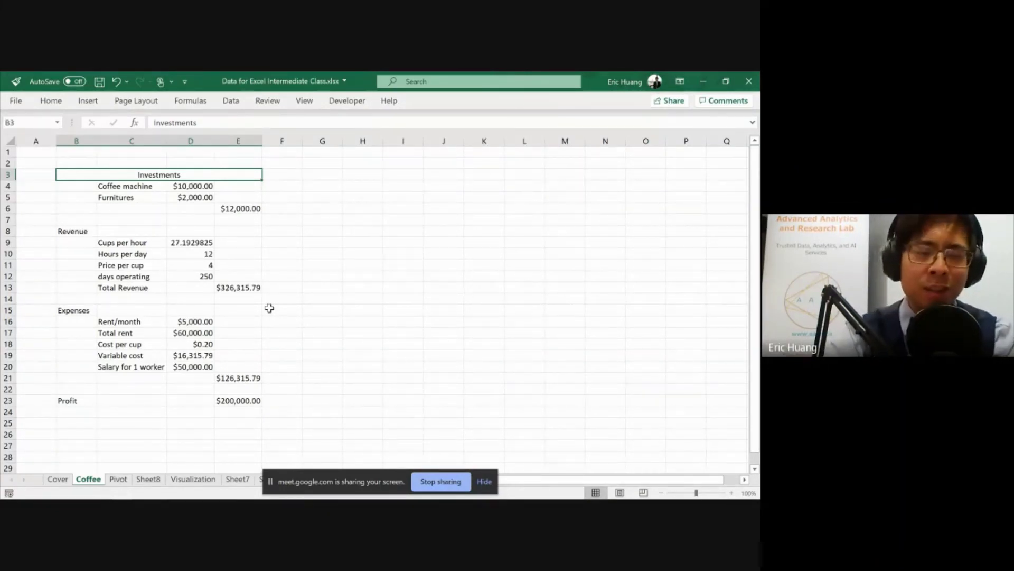
Unmerge the Investments heading and select B3 through E3
key("alt")
key("h")
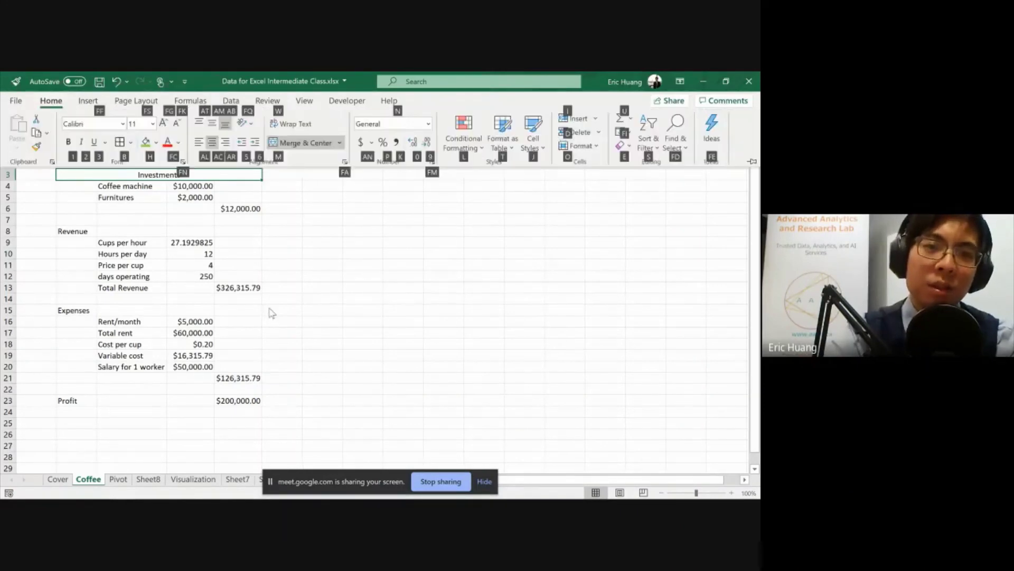
key("m")
key("u")
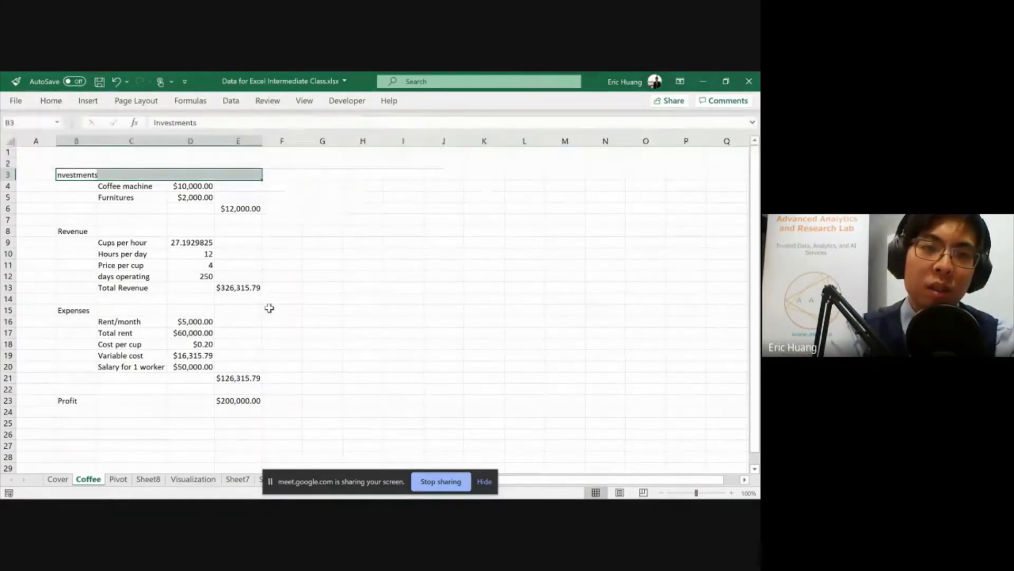
key("shift+Left")
key("shift+Left")
key("shift+Left")
key("Right")
key("Right")
key("Right")
key("Left")
key("Left")
key("Left")
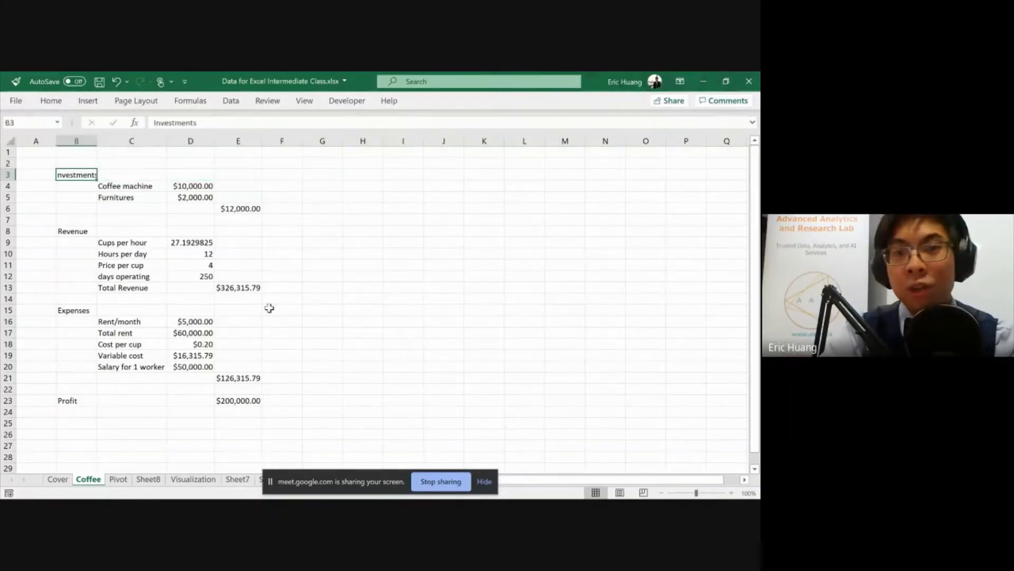
key("shift+Right")
key("shift+Right")
key("shift+Right")
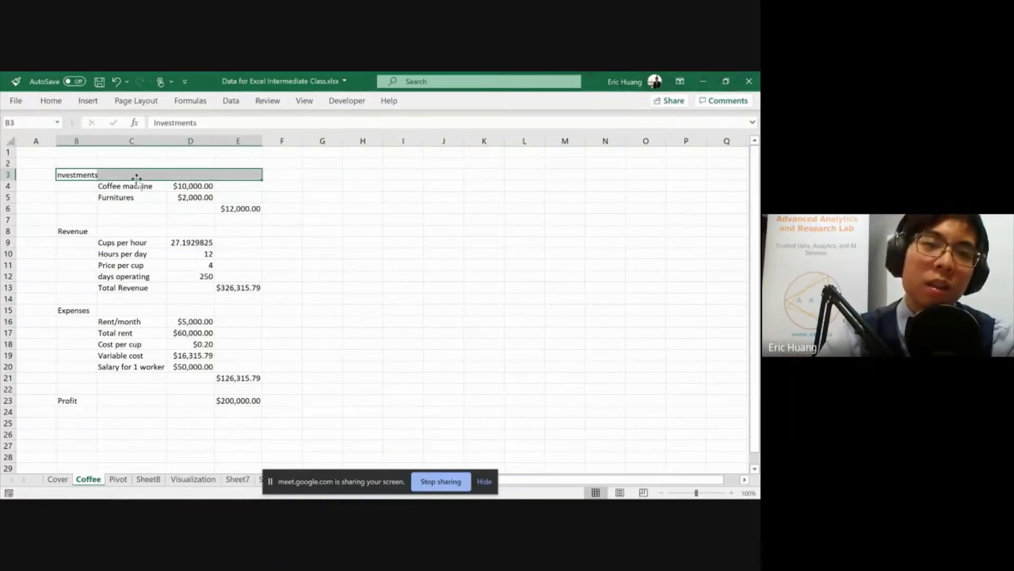
Apply Center Across Selection alignment to B3:E3 and confirm the cells stay unmerged
right_click(128, 175)
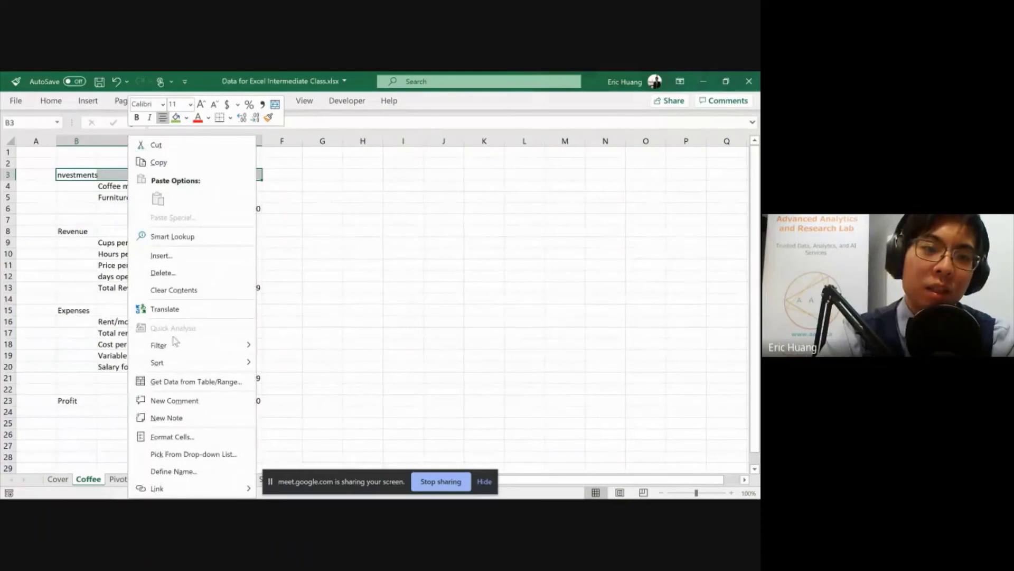
left_click(172, 436)
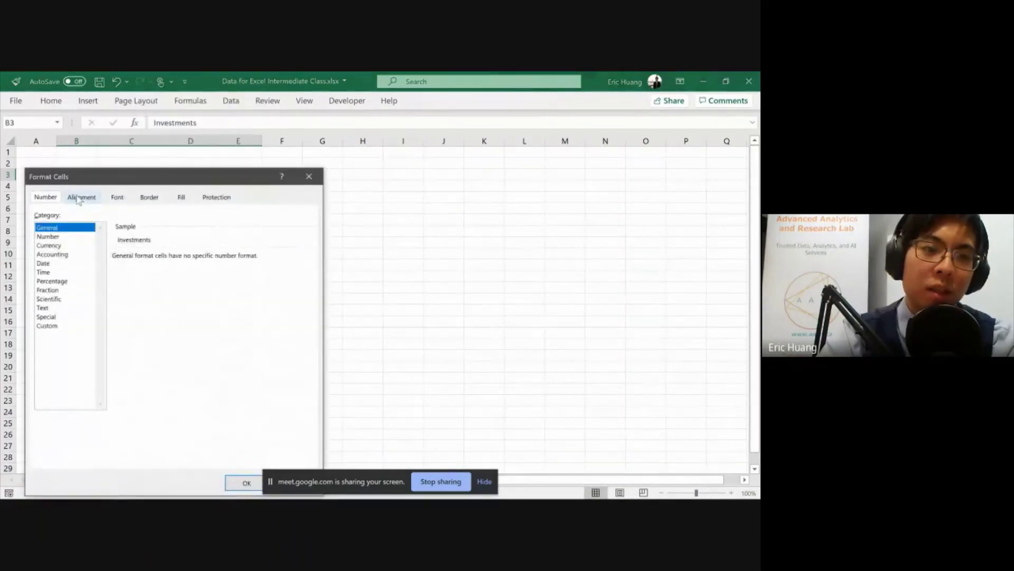
left_click(85, 200)
left_click(92, 245)
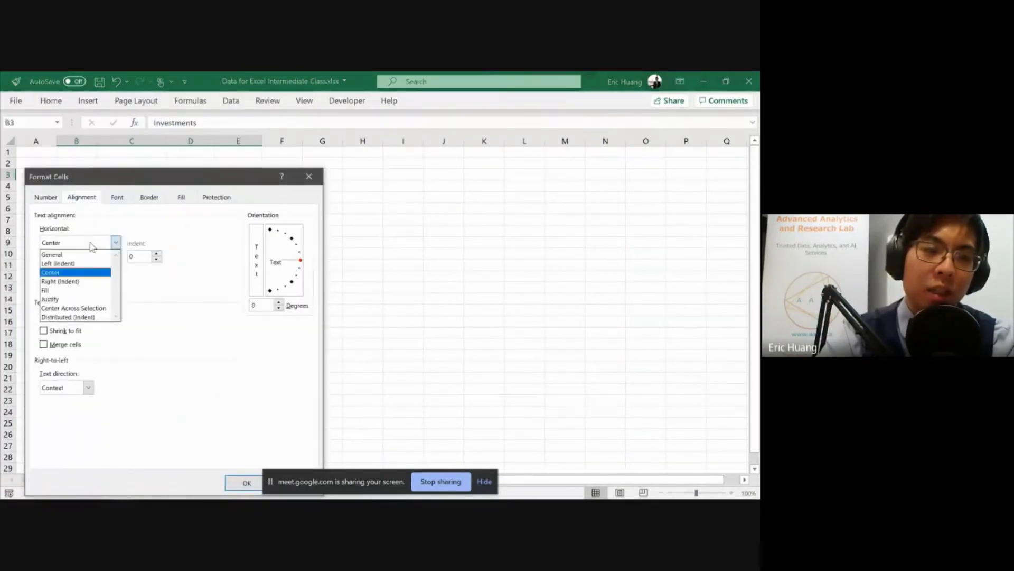
left_click(73, 308)
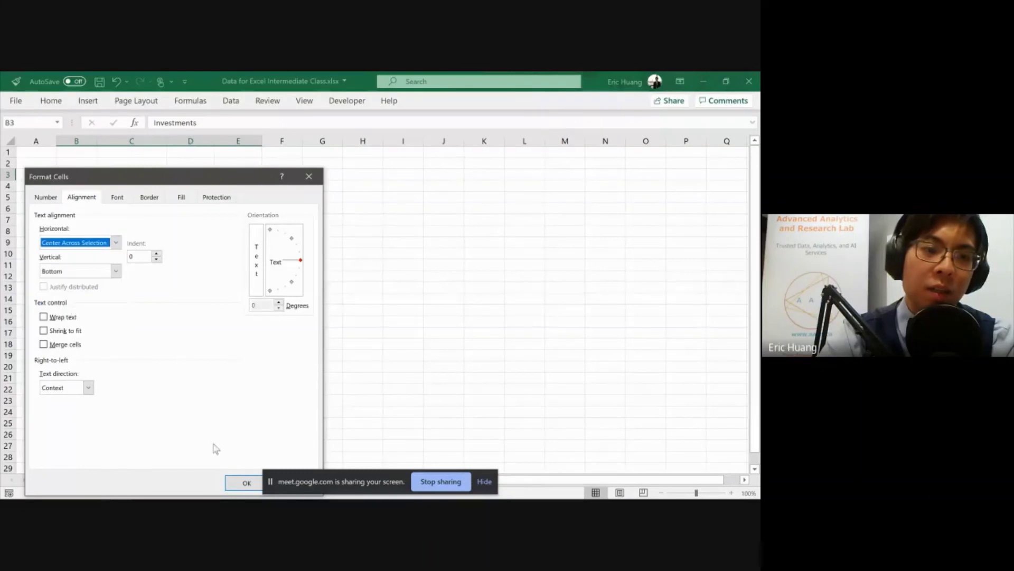
left_click(238, 484)
left_click(103, 188)
left_click(78, 175)
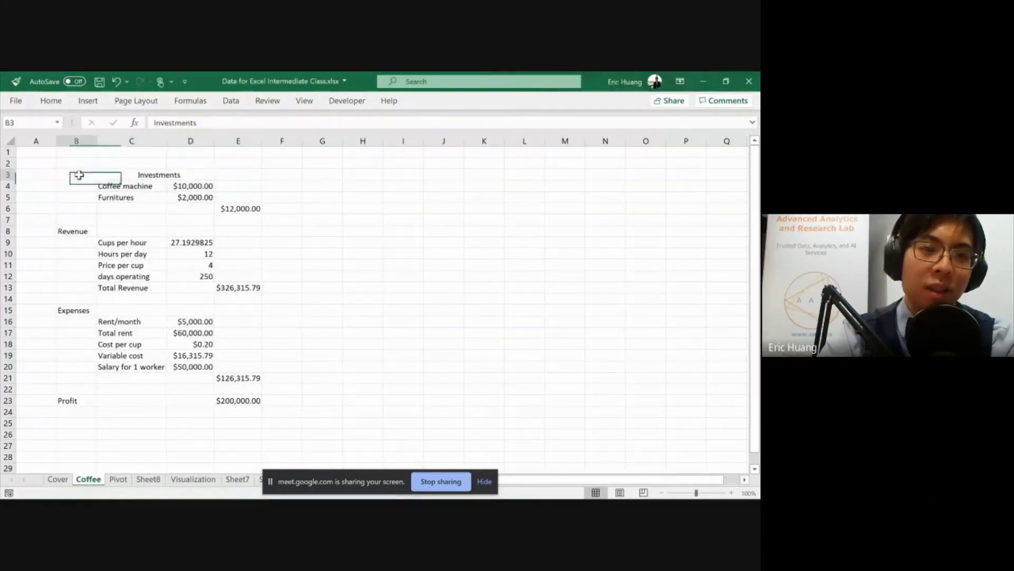
key("Right")
key("Right")
key("Right")
key("Left")
key("Left")
key("Left")
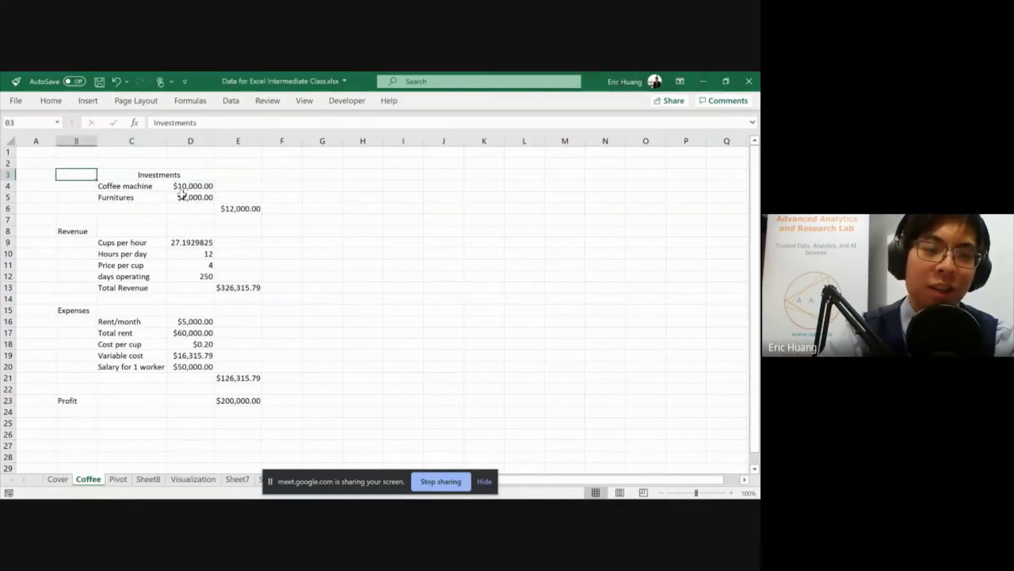
key("Right")
key("Right")
key("Left")
key("Left")
key("Right")
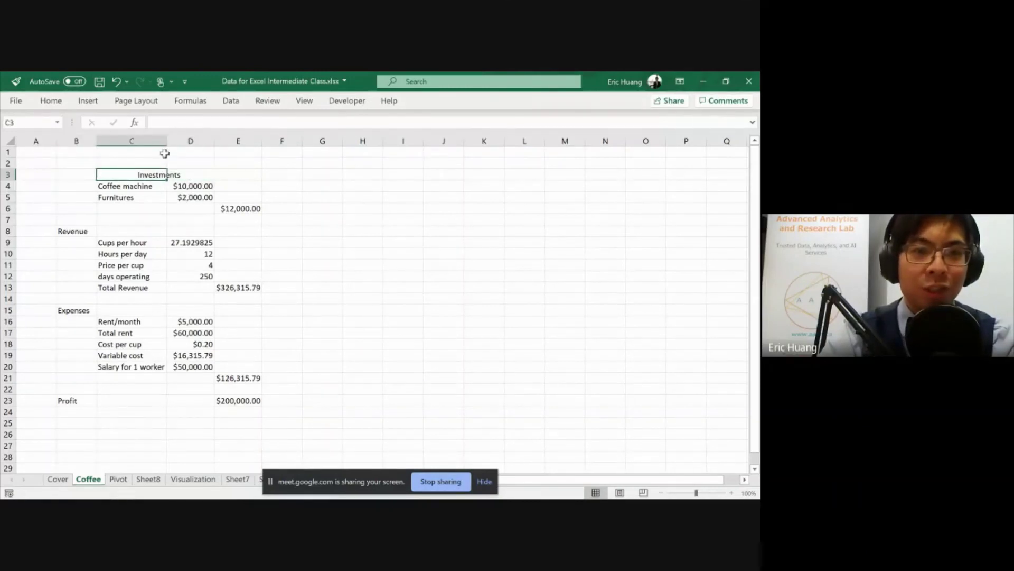
key("Right")
key("Down")
key("Down")
key("ctrl+space")
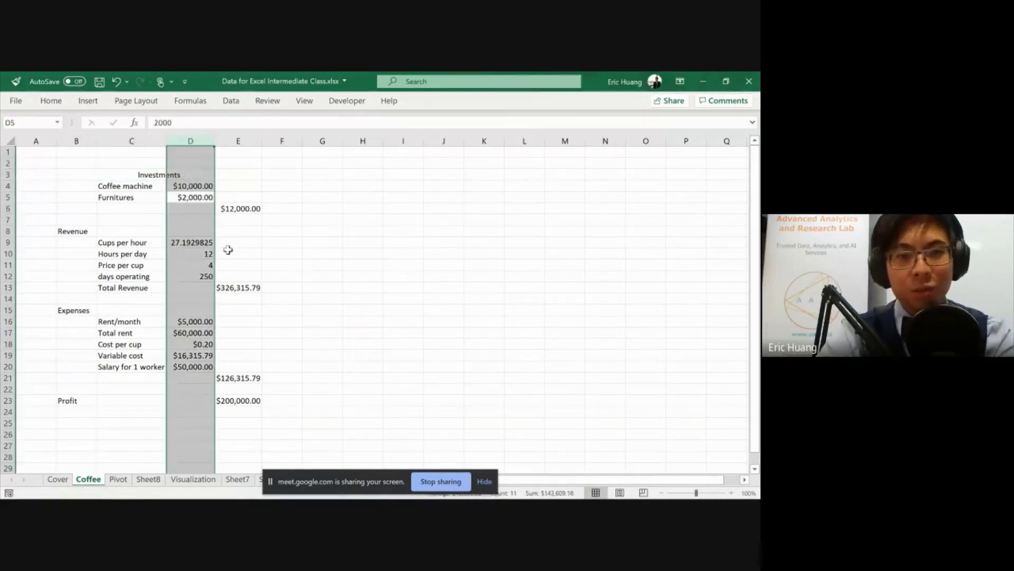
left_click(183, 298)
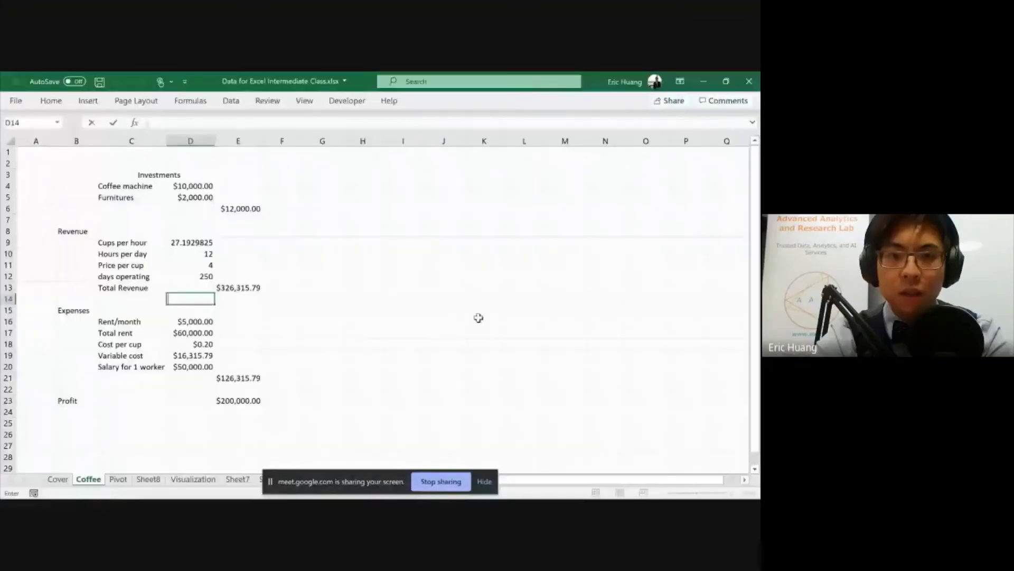
Rewrite the Profit formula in E23 as =E13-E21, still showing $200,000.00
double_click(241, 400)
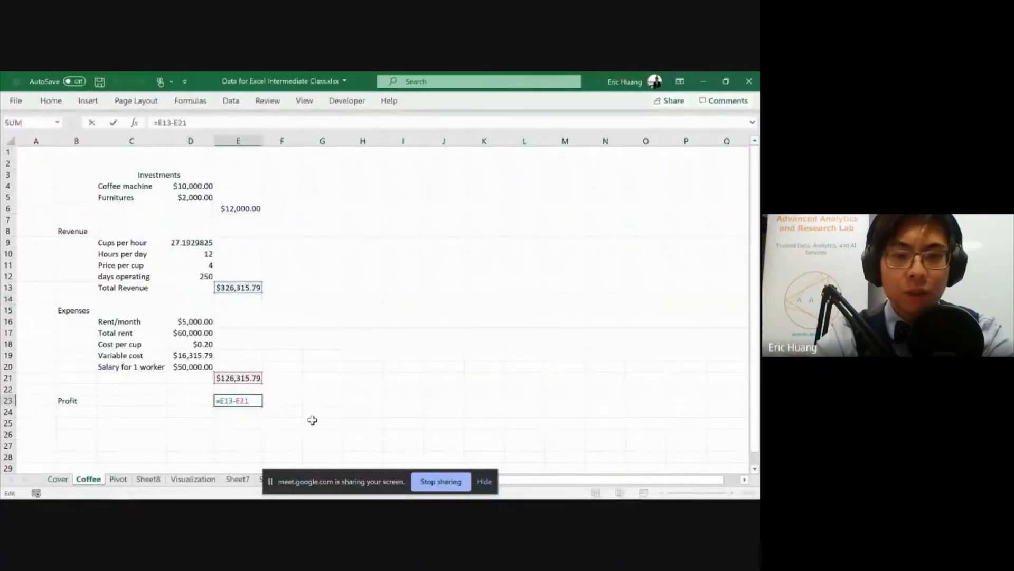
key("Escape")
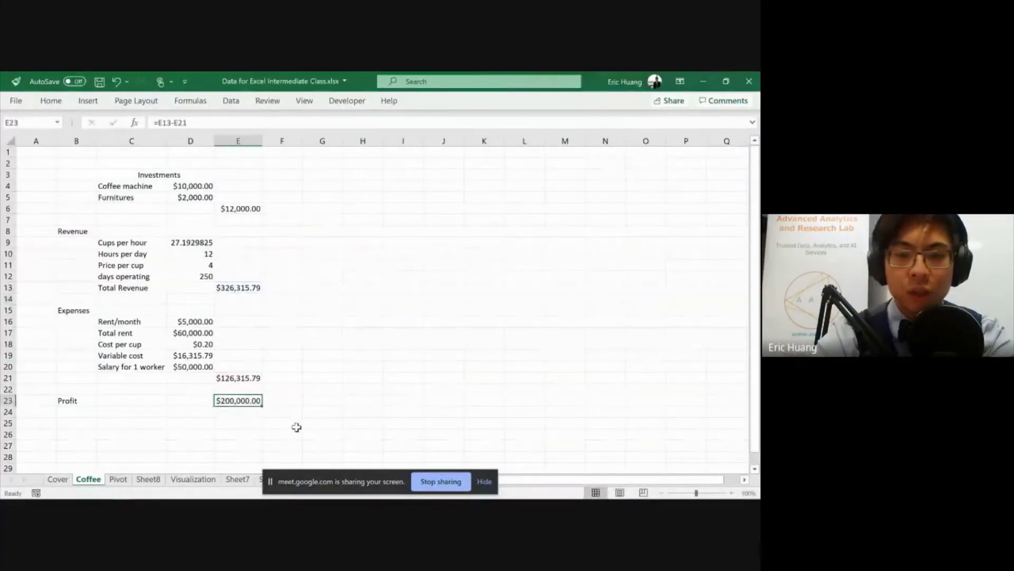
type("=")
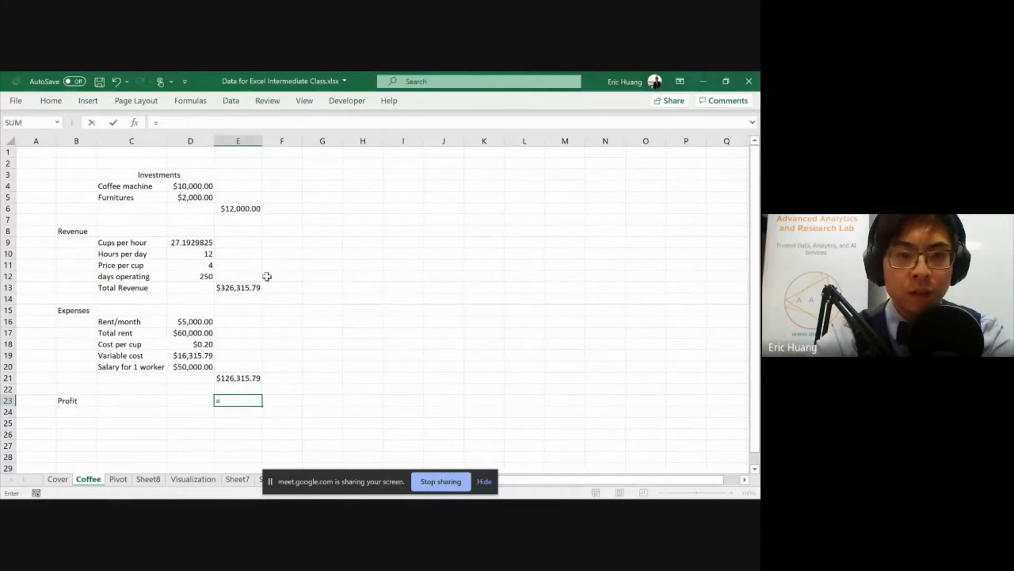
left_click(248, 288)
key("BackSpace")
type("-")
left_click(260, 379)
key("BackSpace")
key("BackSpace")
key("BackSpace")
key("BackSpace")
key("BackSpace")
key("BackSpace")
key("BackSpace")
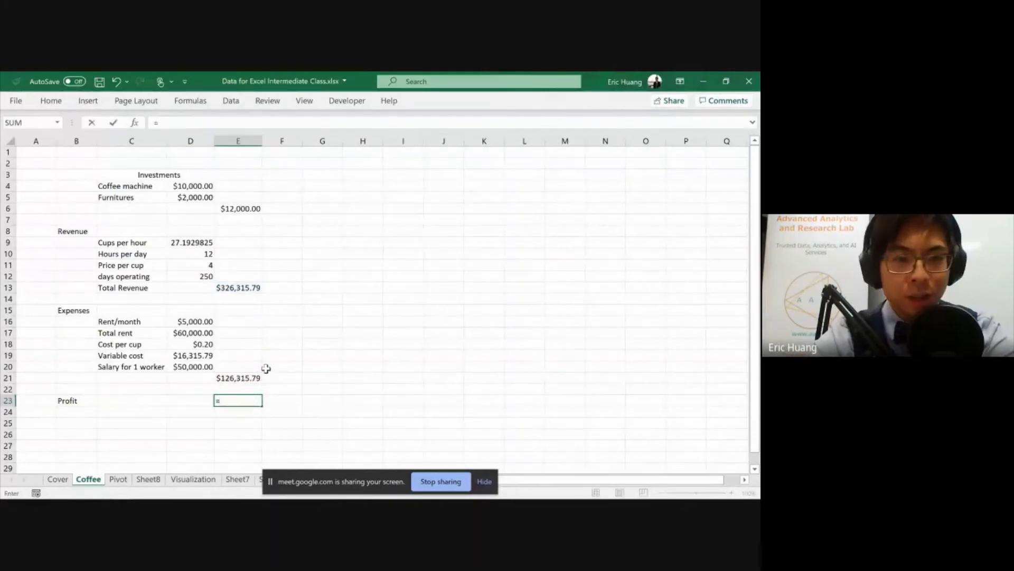
left_click(244, 292)
type("-")
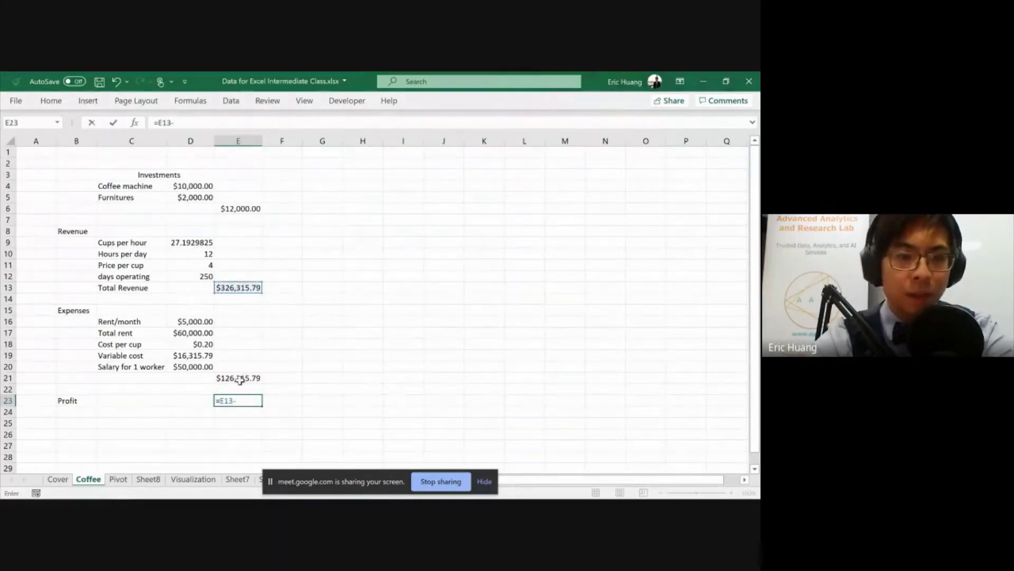
left_click(239, 379)
key("Return")
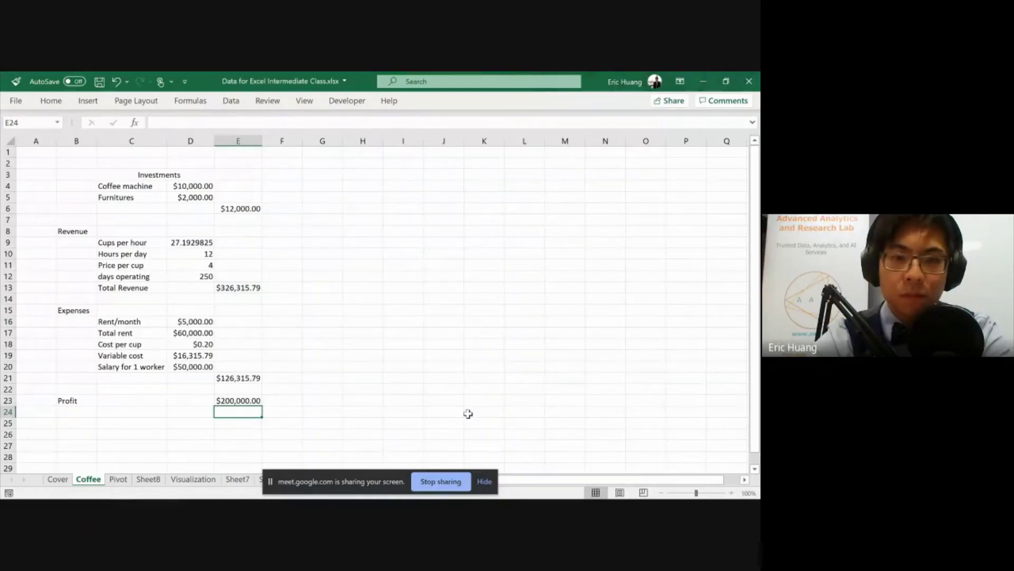
key("alt+Tab")
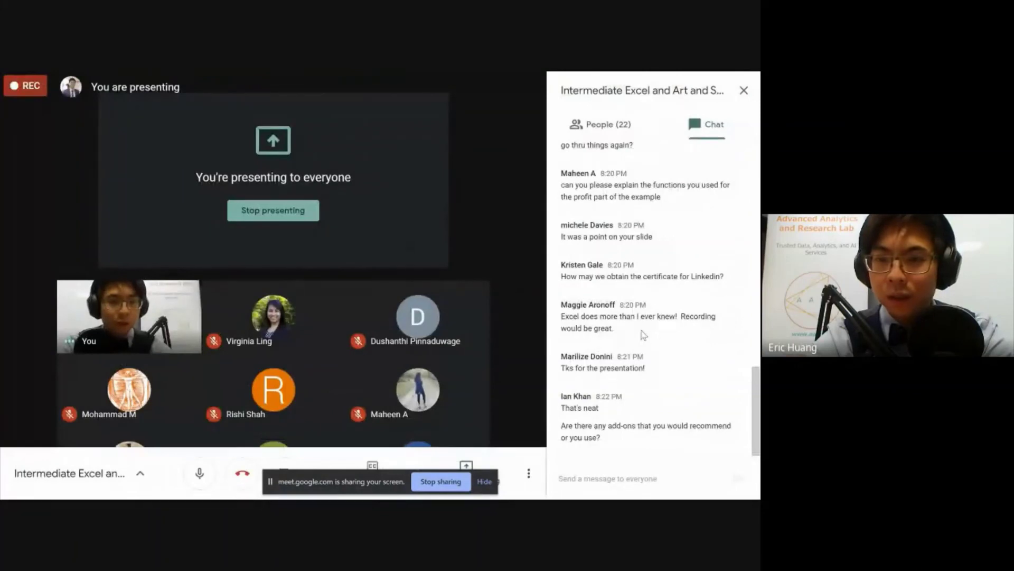
key("alt+Tab")
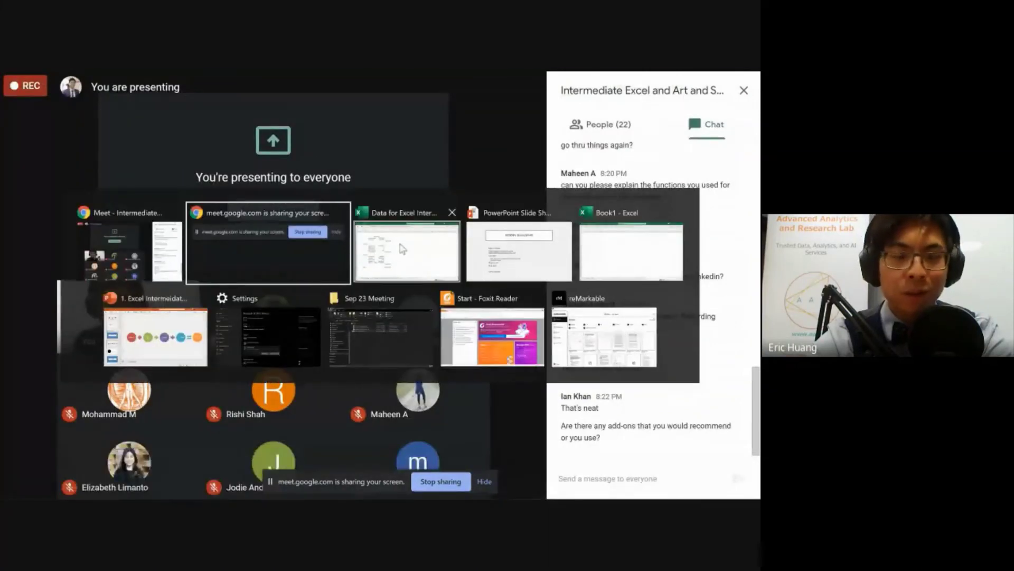
left_click(402, 248)
left_click(243, 399)
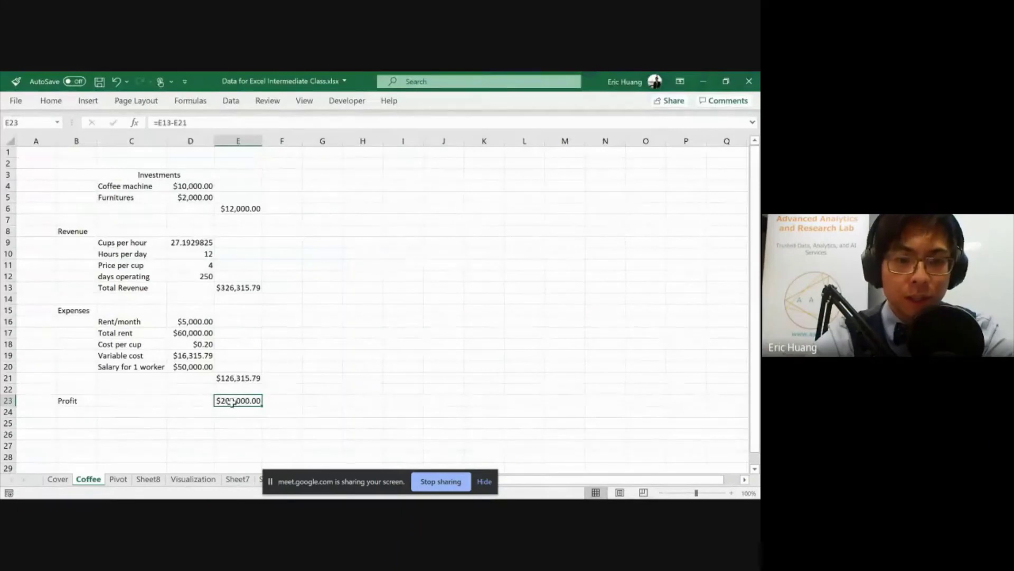
Goal Seek profit in E23 to 300000 by changing price per cup in D11, giving 5.2258
left_click(227, 104)
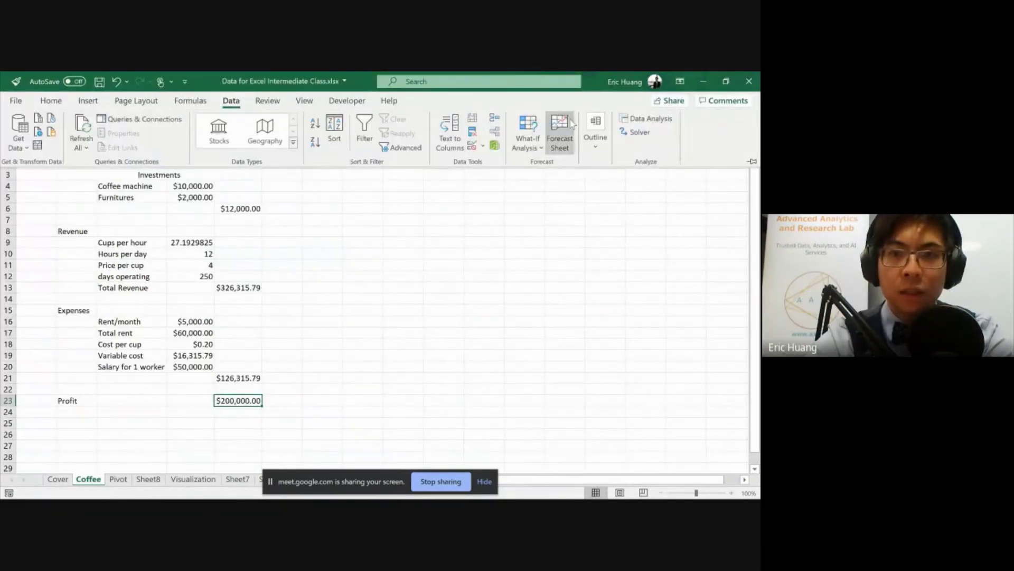
left_click(526, 142)
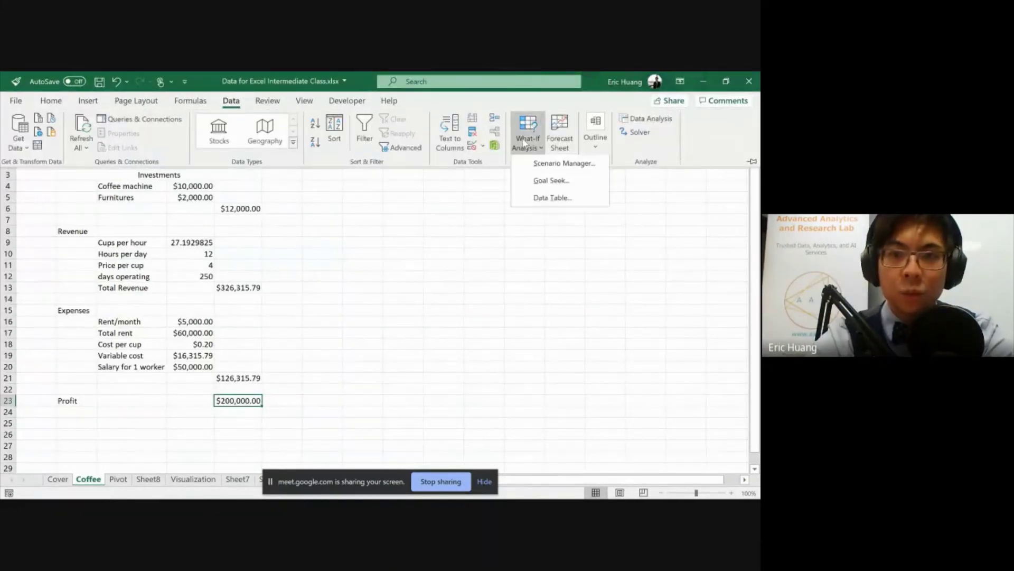
left_click(544, 183)
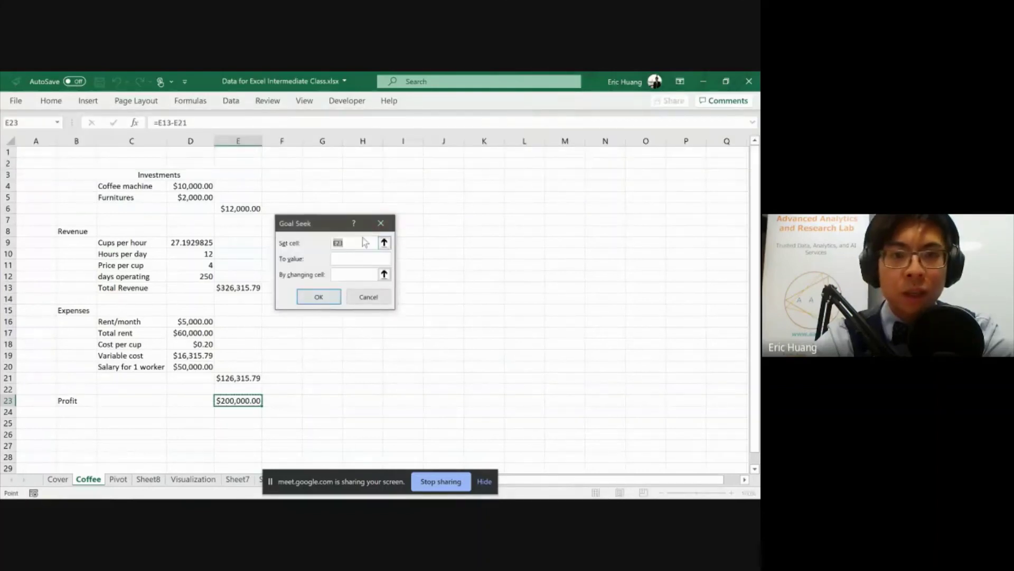
left_click_drag(357, 241, 333, 244)
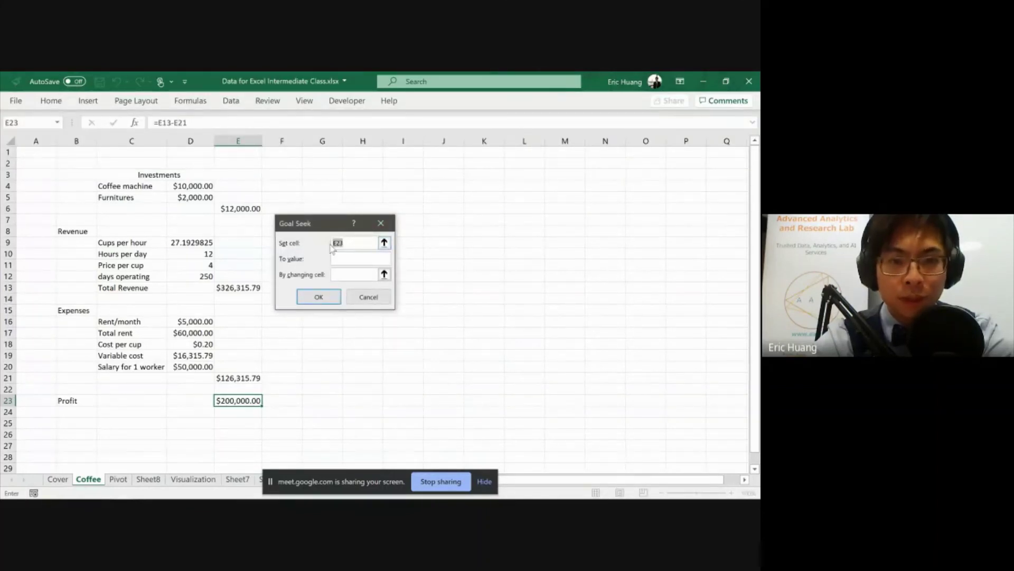
left_click(353, 257)
type("3000000")
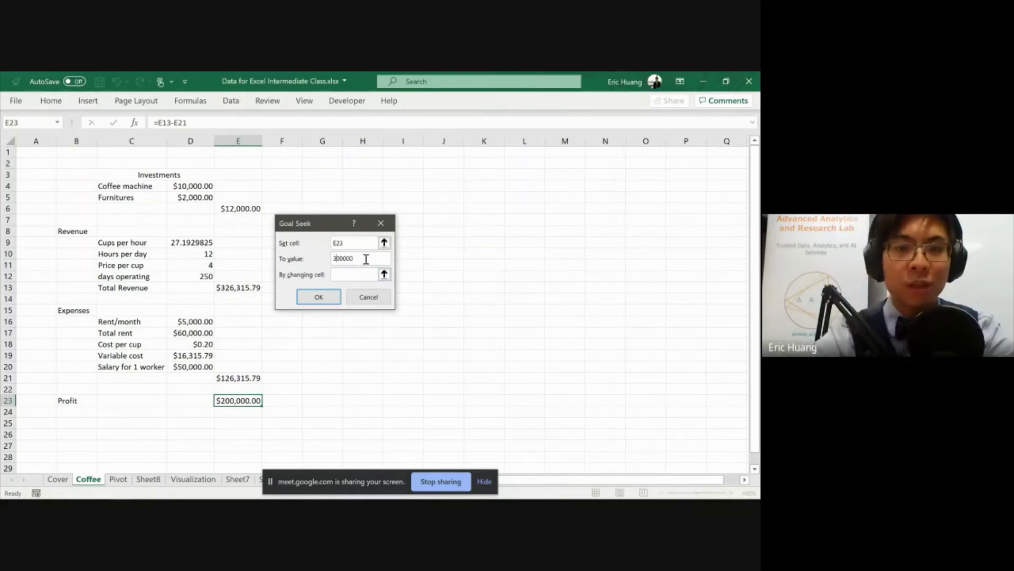
key("BackSpace")
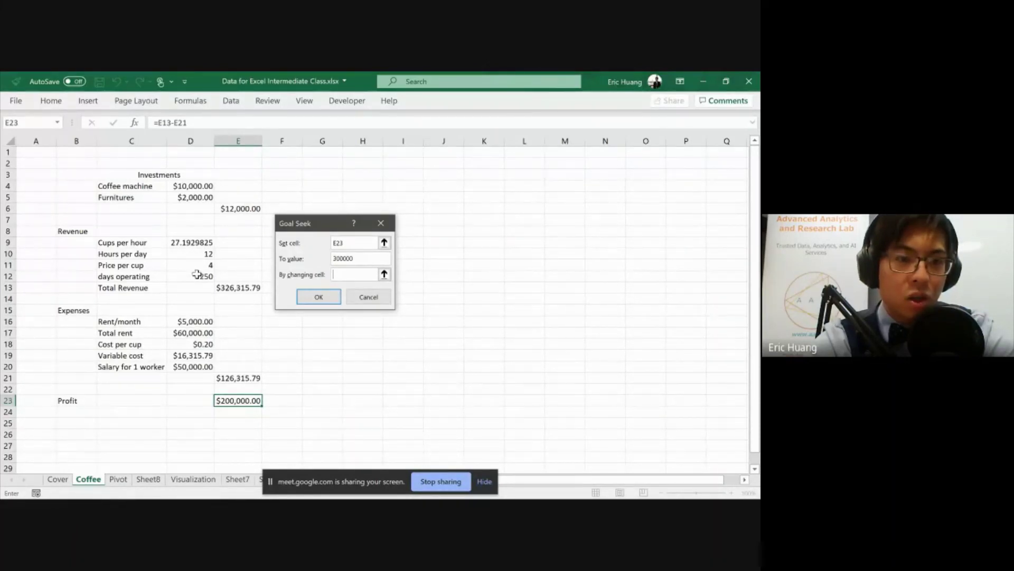
left_click(205, 266)
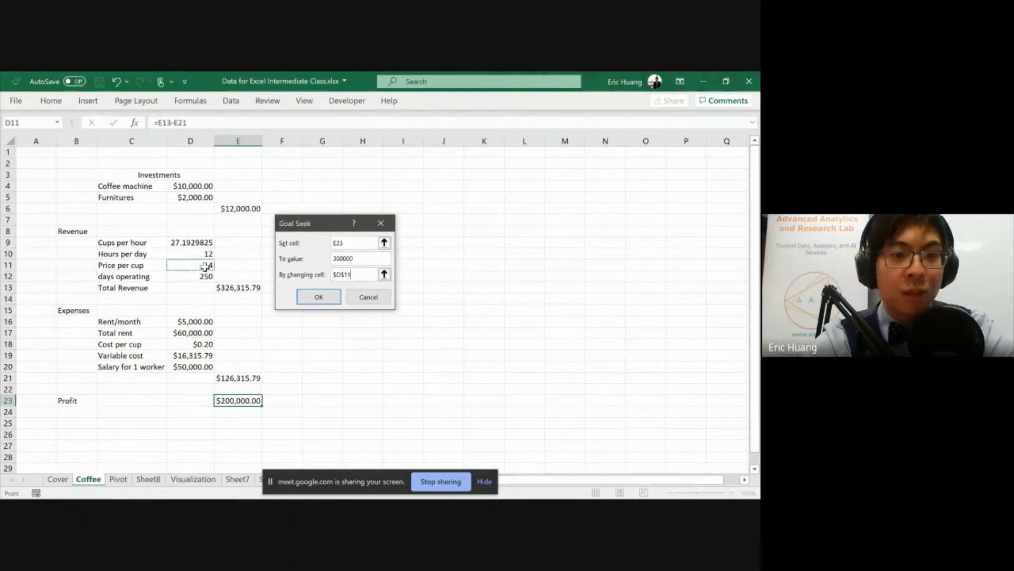
left_click(318, 297)
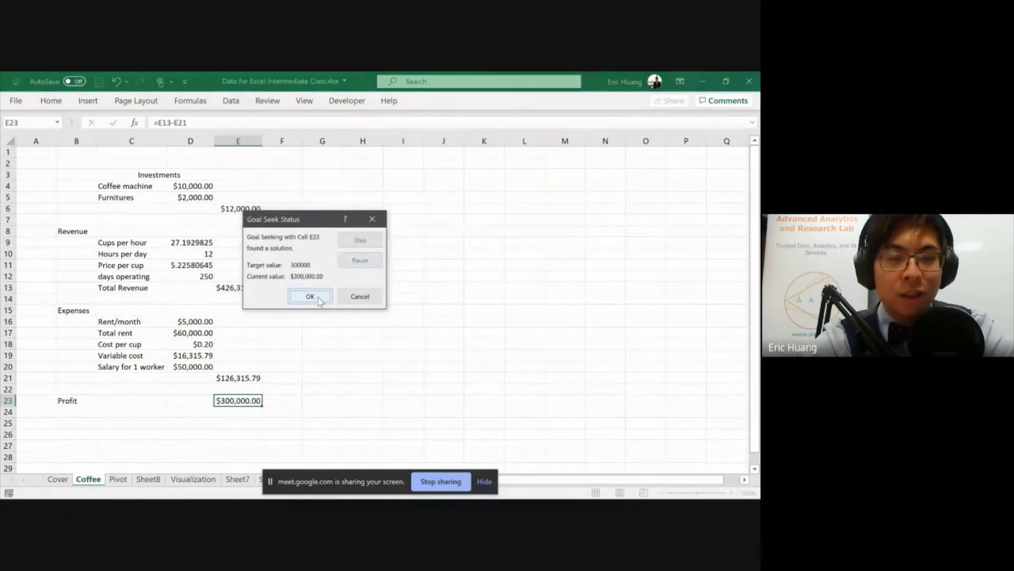
left_click(319, 298)
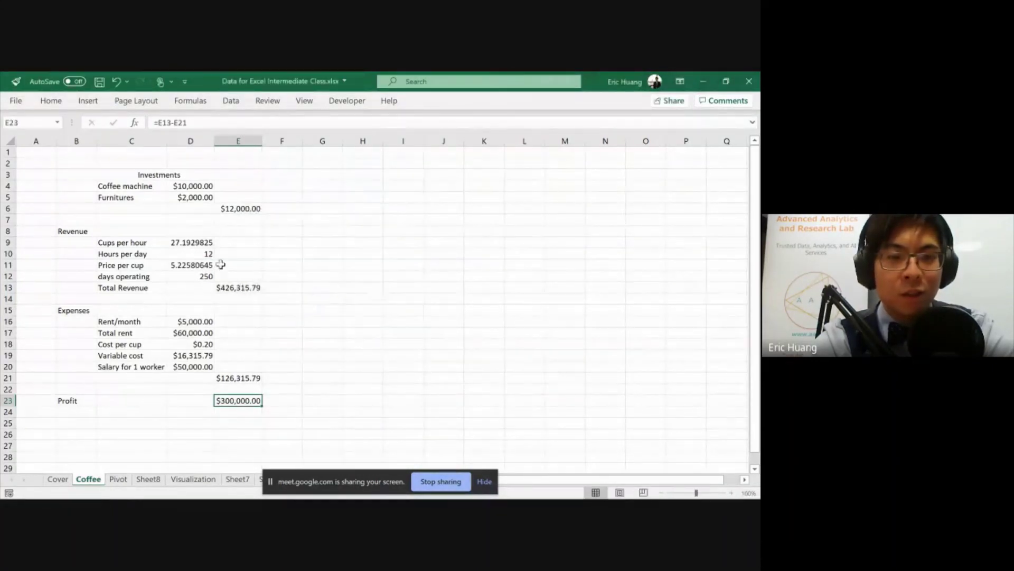
Check the new price per cup value of 5.2258 in D11
left_click(181, 265)
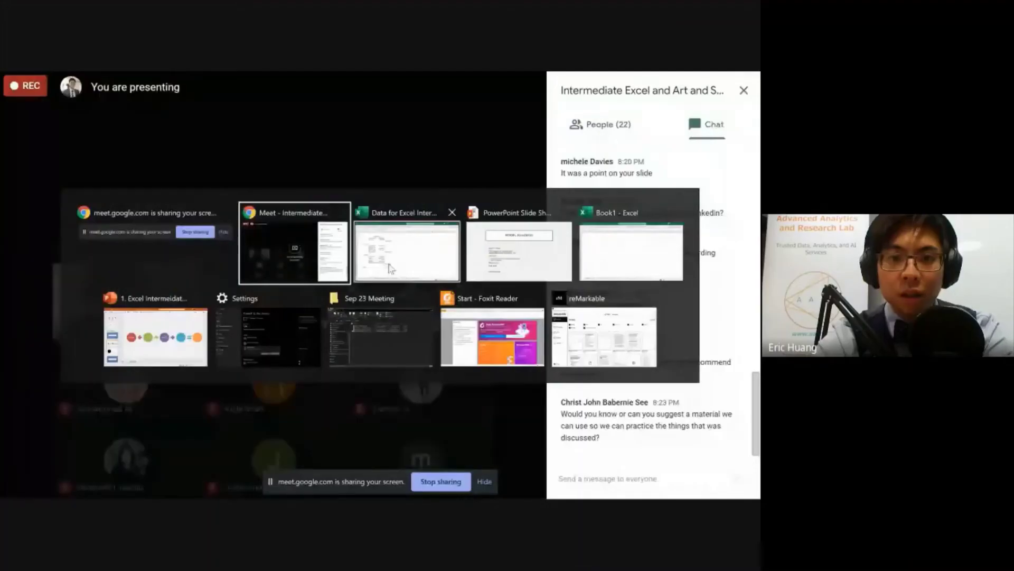
Return to the workbook, show the Developer and Data tab commands including Solver, then collapse the ribbon
key("alt+Tab")
left_click(280, 264)
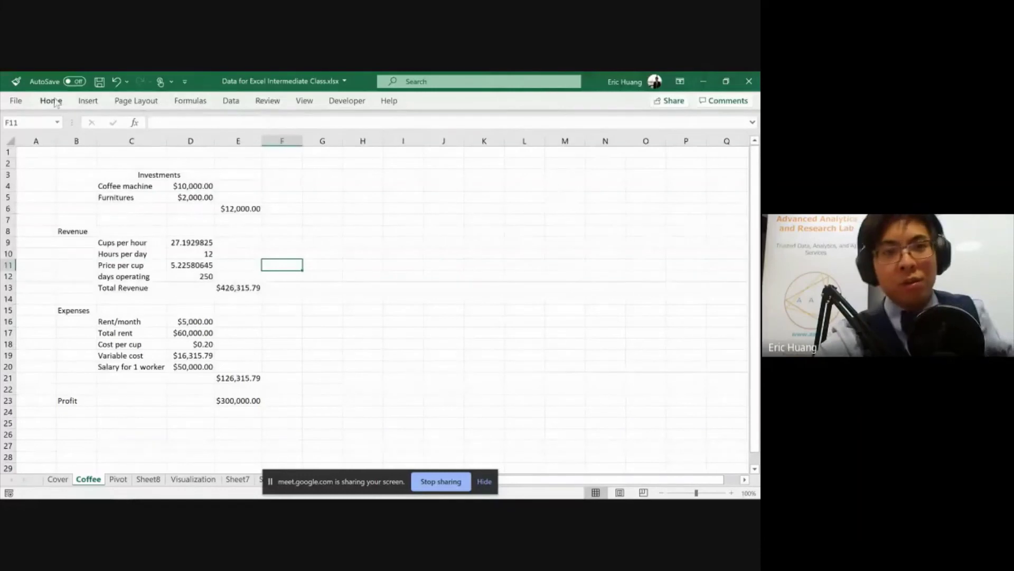
left_click(347, 101)
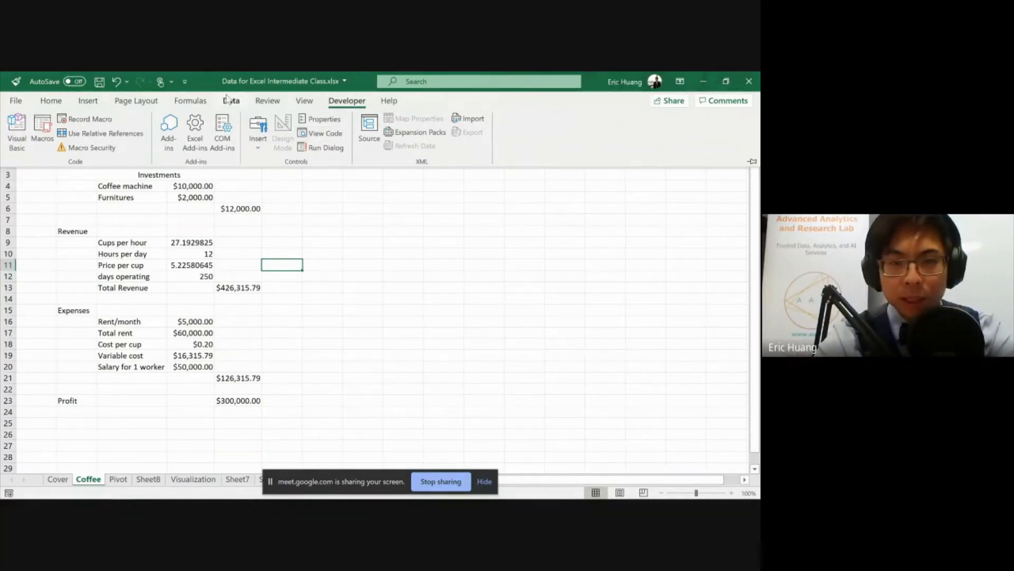
left_click(229, 100)
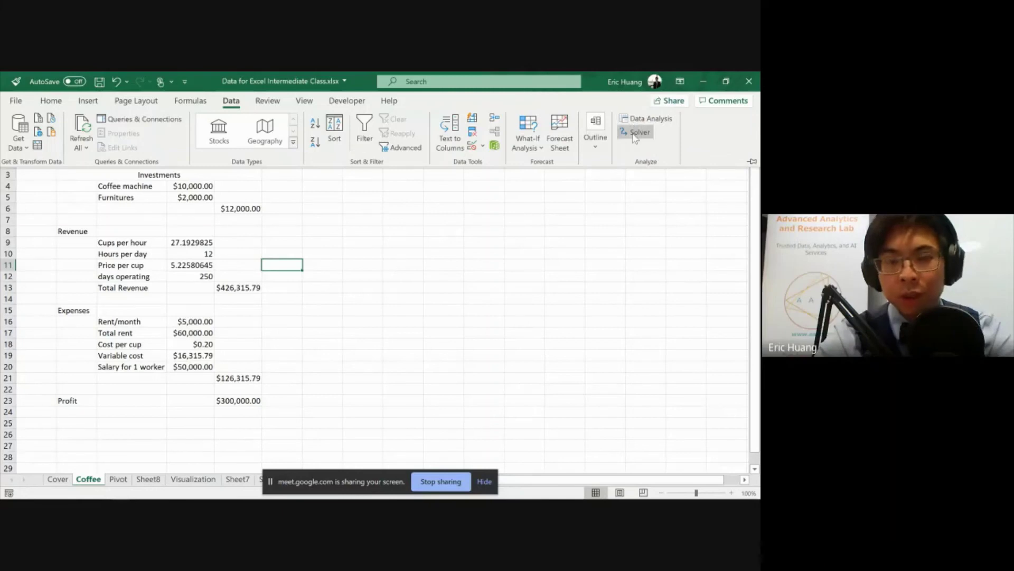
key("ctrl+F1")
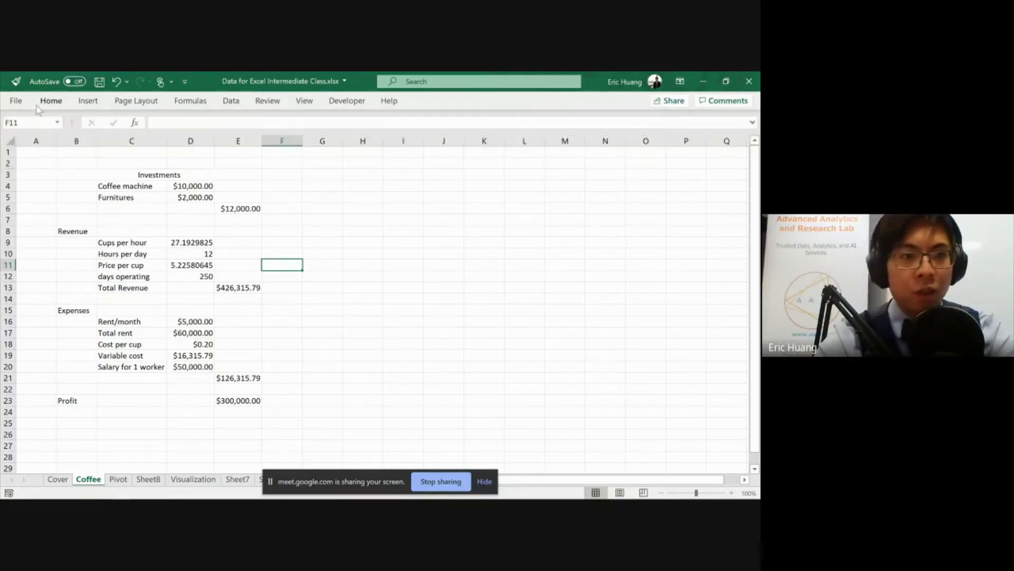
left_click(12, 101)
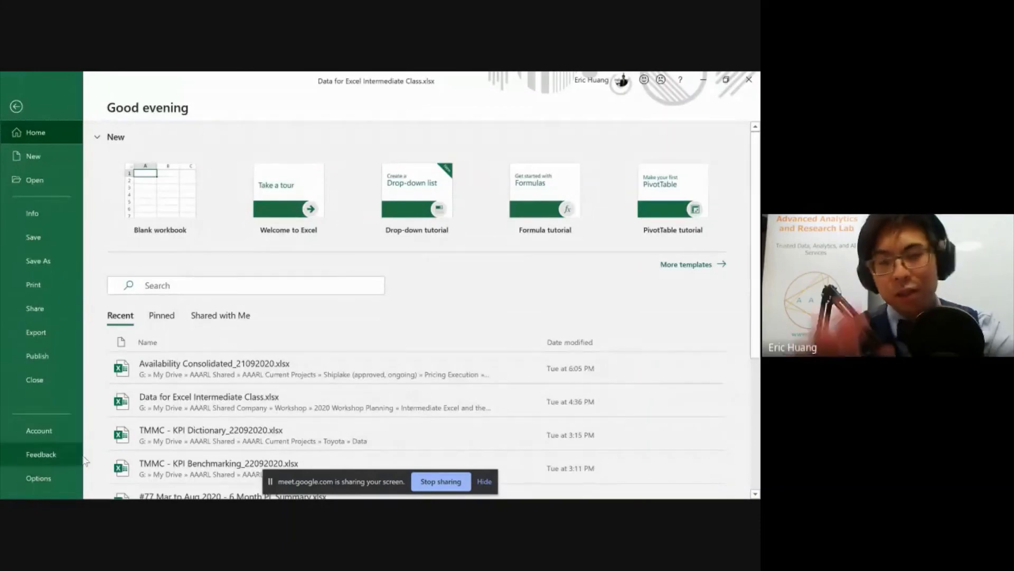
Open the Excel Add-ins list from Options, showing Analysis ToolPak and Solver Add-in enabled
left_click(52, 472)
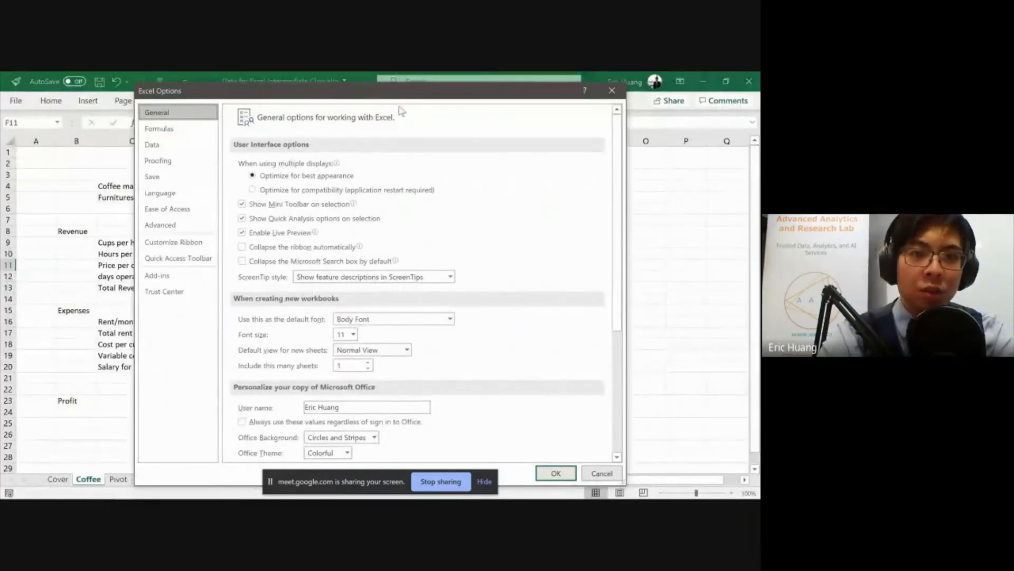
left_click(611, 90)
left_click(18, 103)
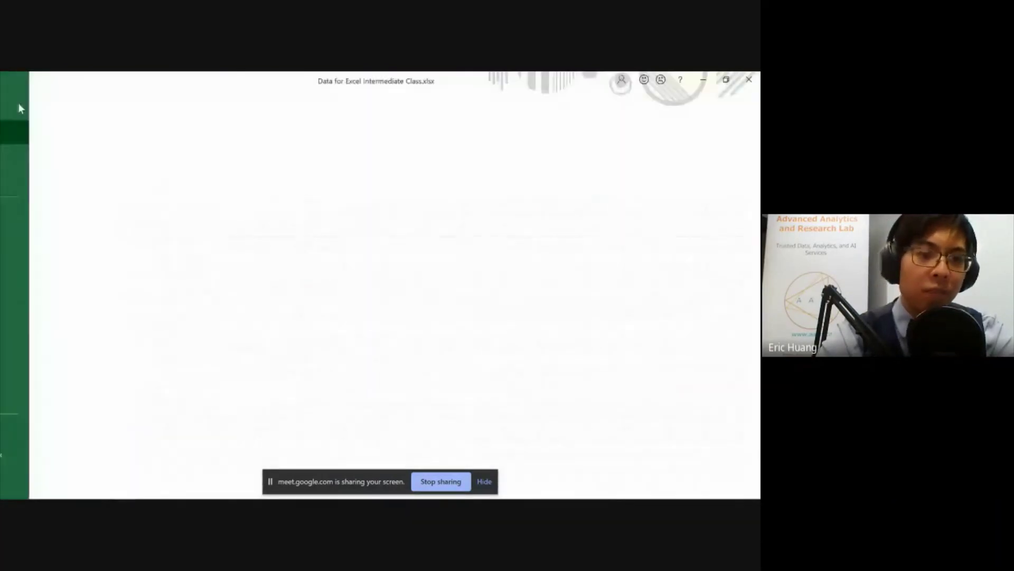
left_click(27, 474)
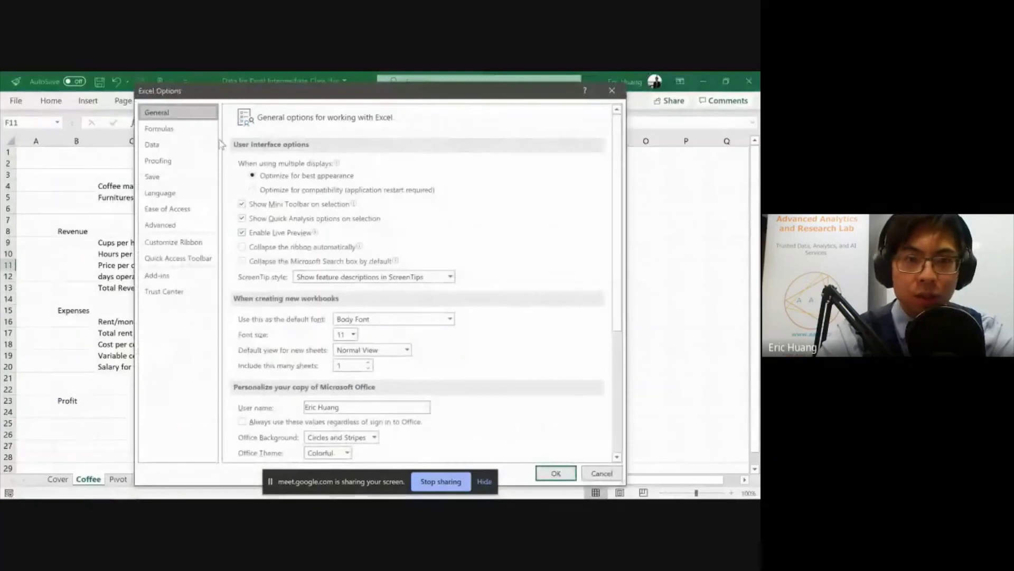
left_click(170, 276)
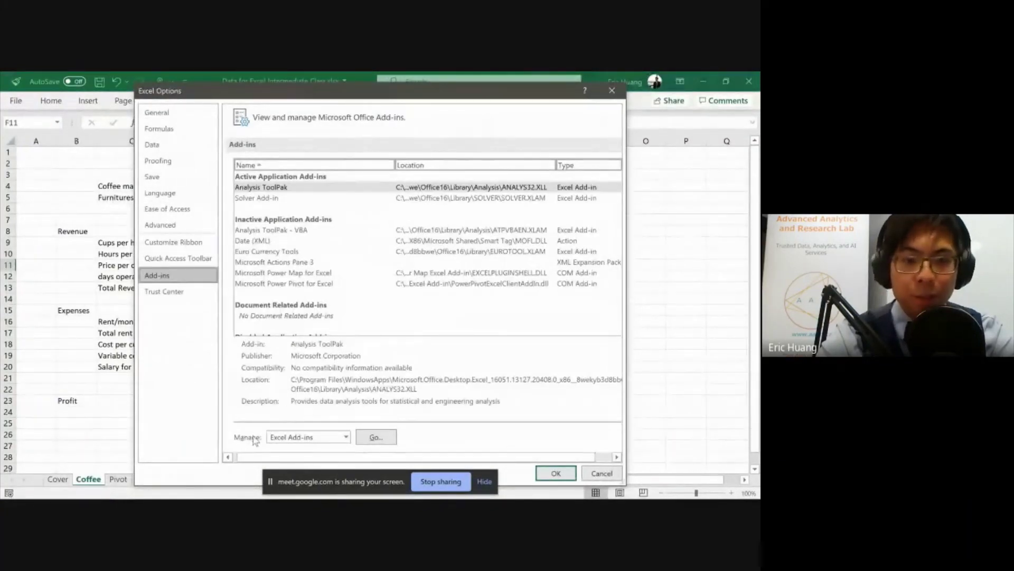
left_click(376, 437)
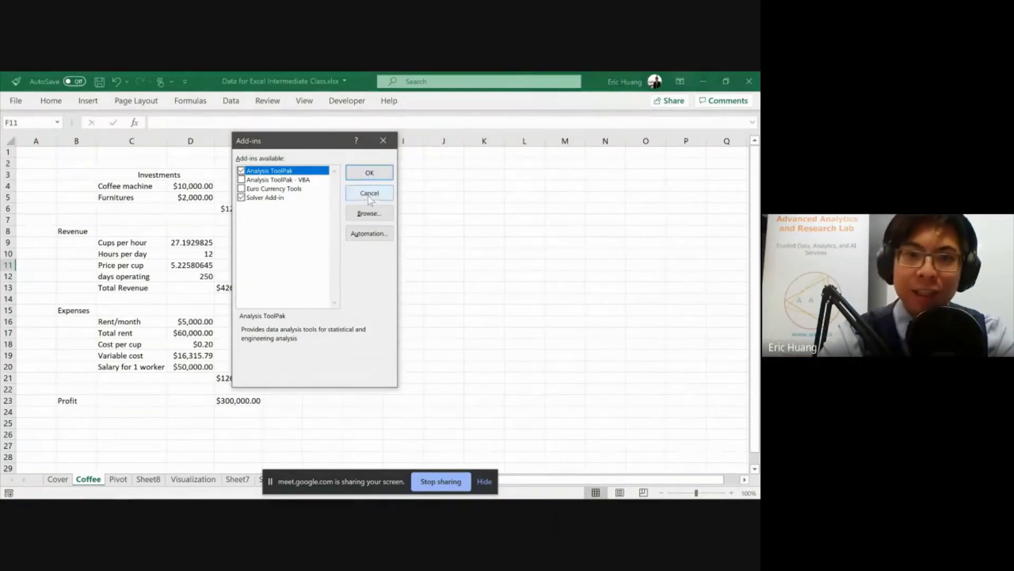
Cancel the Add-ins dialog without changes and switch to another window
left_click(369, 174)
key("alt+Tab")
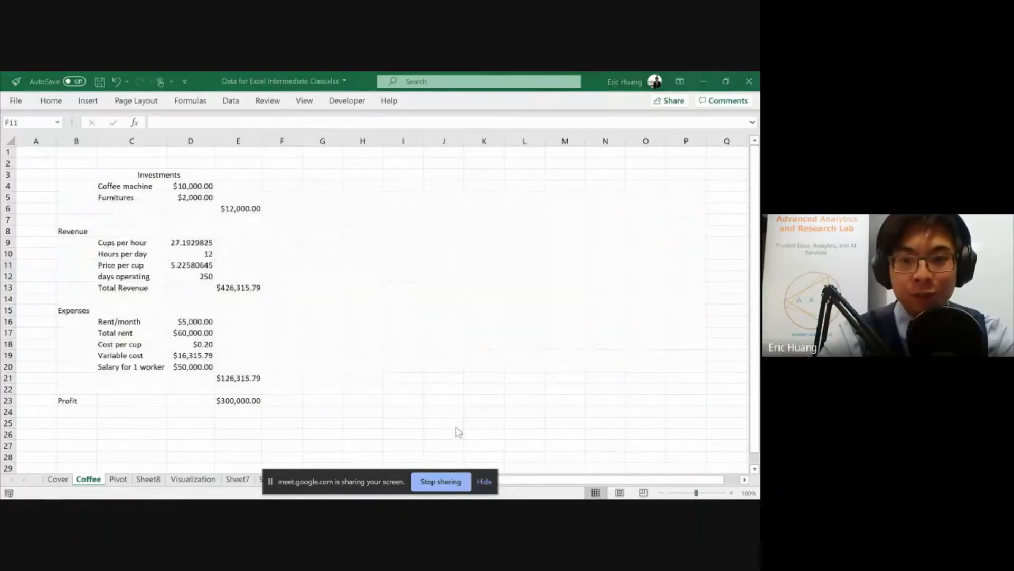